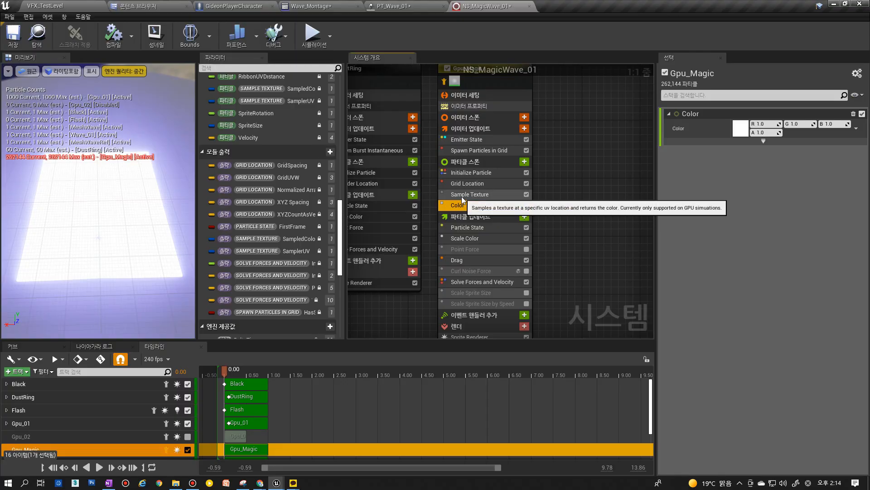
Bind the Color value of Gpu_Magic's particle spawn Color module to the Sample Texture SampledColor module output.
left_click(461, 195)
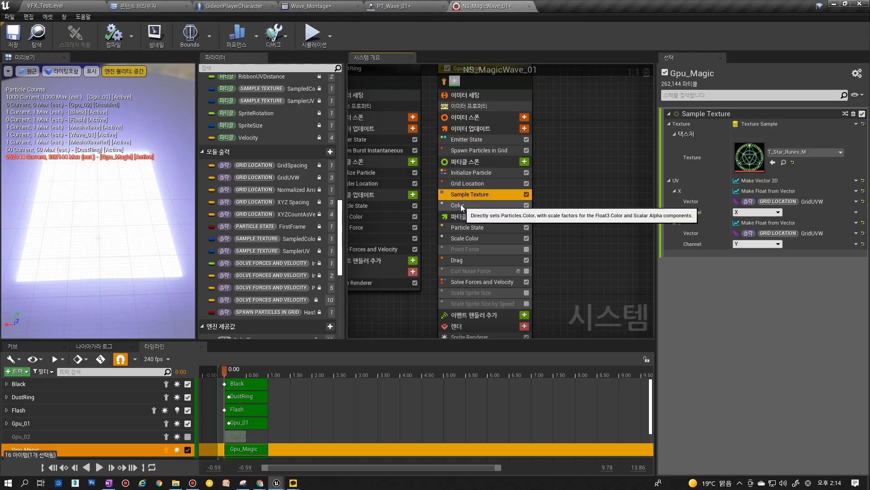
left_click(461, 204)
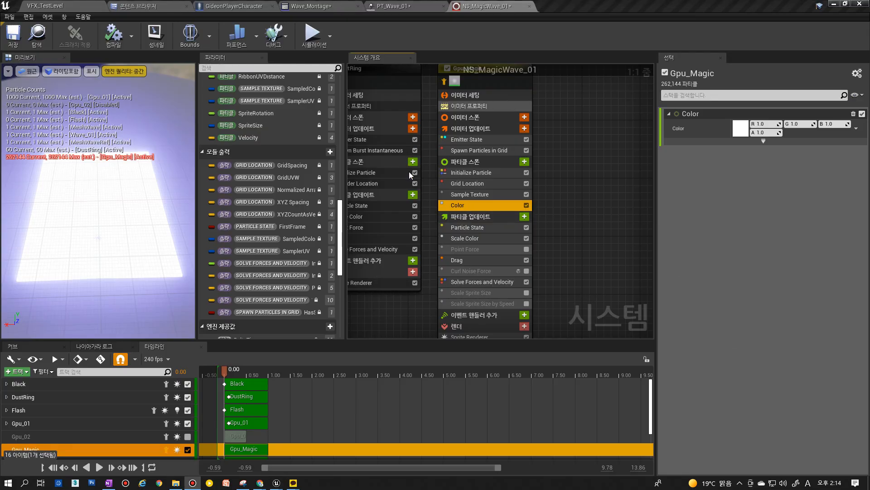
left_click(342, 248)
left_click_drag(341, 246, 338, 263)
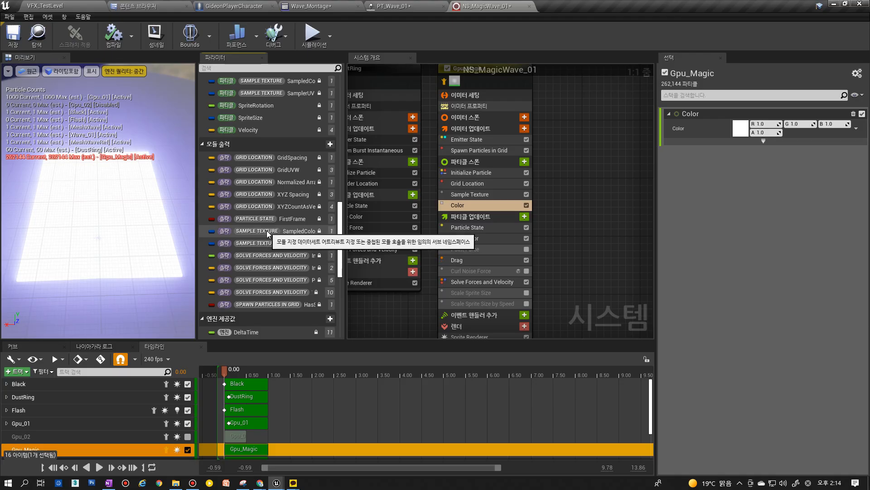
left_click_drag(268, 233, 714, 128)
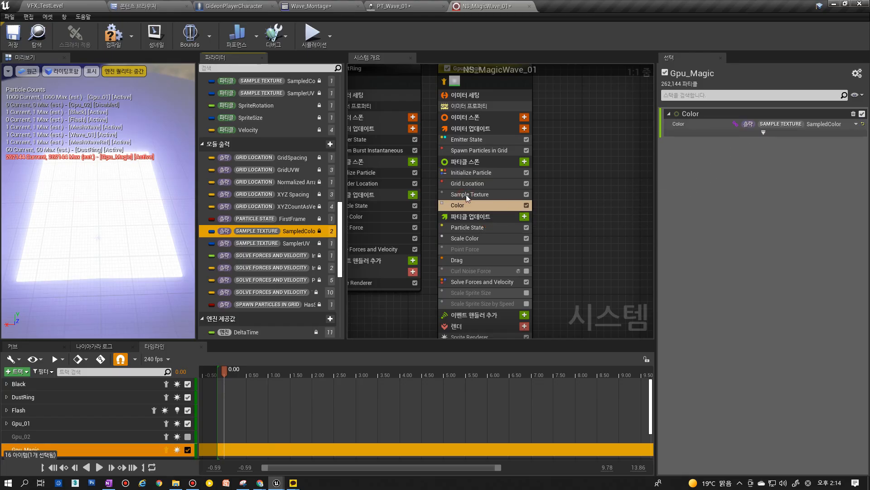
Examine the Sample Texture and Color settings and inspect the rune circle in the preview from several angles.
left_click(460, 198)
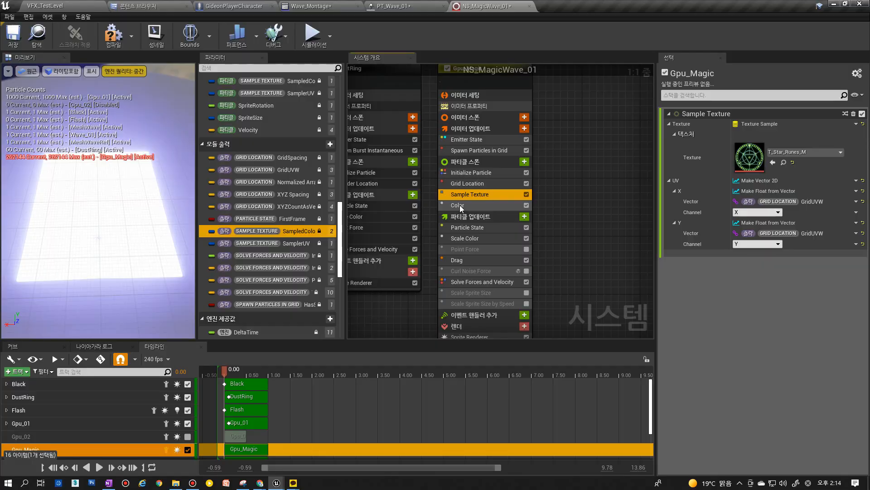
left_click(460, 205)
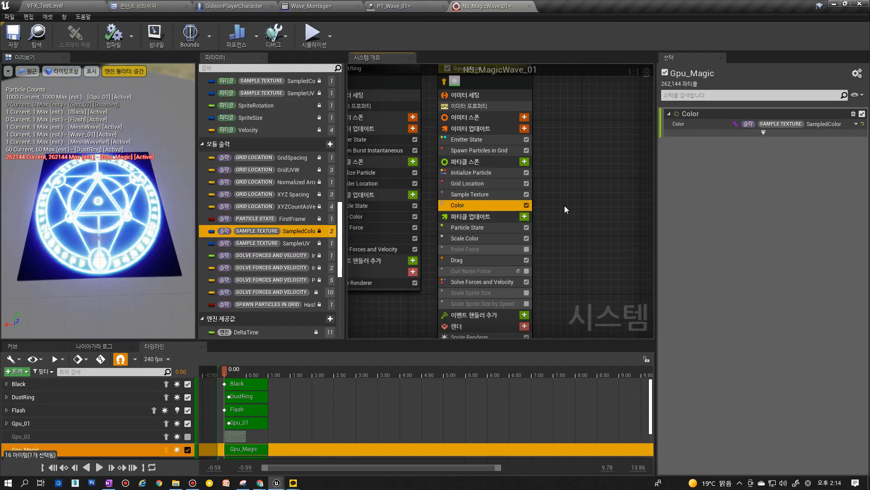
left_click_drag(131, 222, 102, 206)
left_click_drag(89, 273, 111, 243)
scroll(87, 274, "up", 4)
scroll(87, 274, "down", 8)
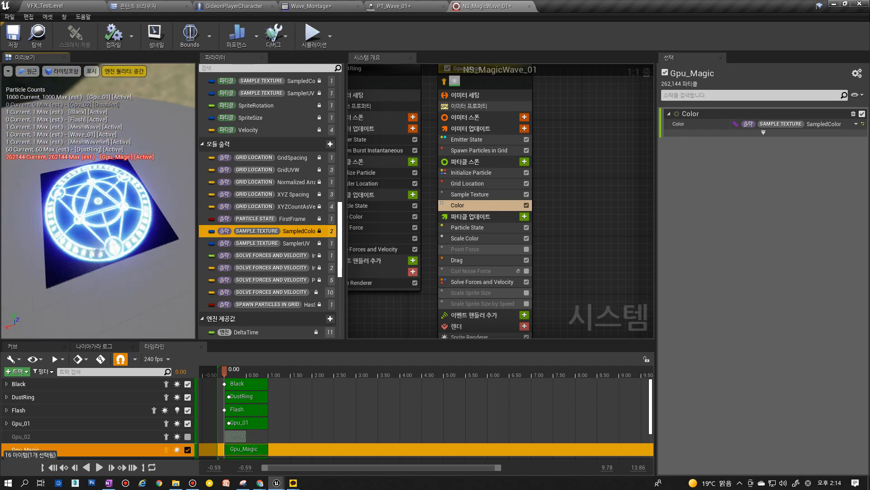
scroll(95, 286, "up", 4)
left_click(470, 194)
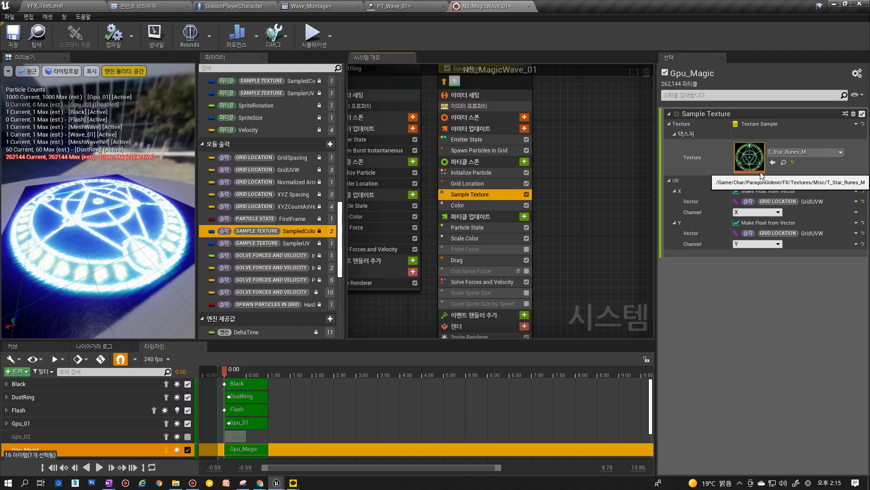
left_click_drag(96, 287, 42, 202)
left_click_drag(77, 245, 91, 321)
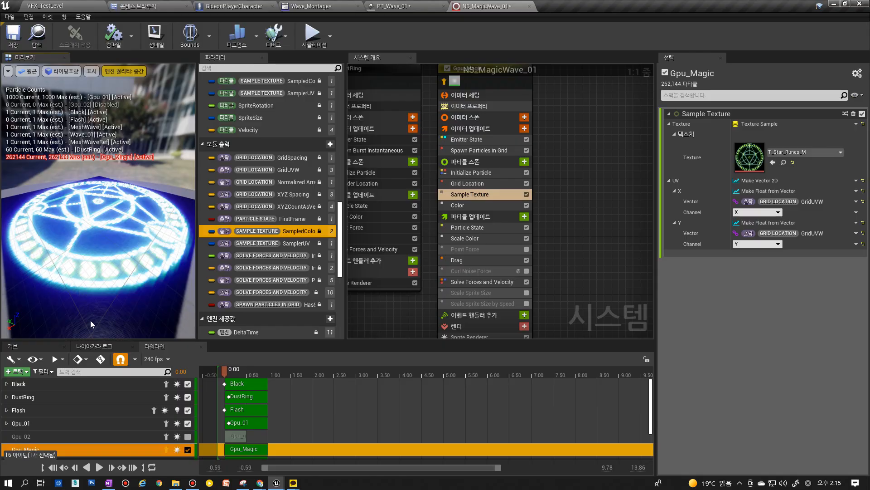
Examine the node graph of the MT_SphereMask_01 material used by Gpu_Magic's Sprite Renderer, returning to NS_MagicWave_01.
left_click(505, 206)
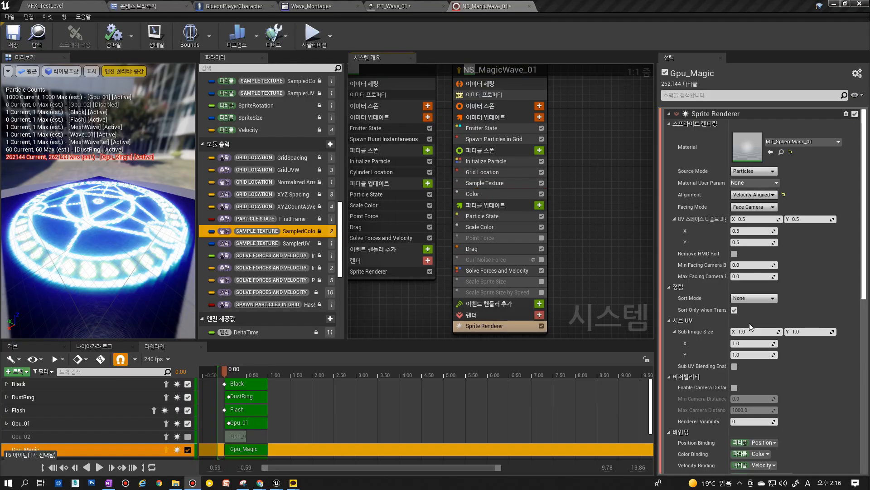
left_click_drag(126, 234, 52, 274)
right_click_drag(581, 125, 560, 114)
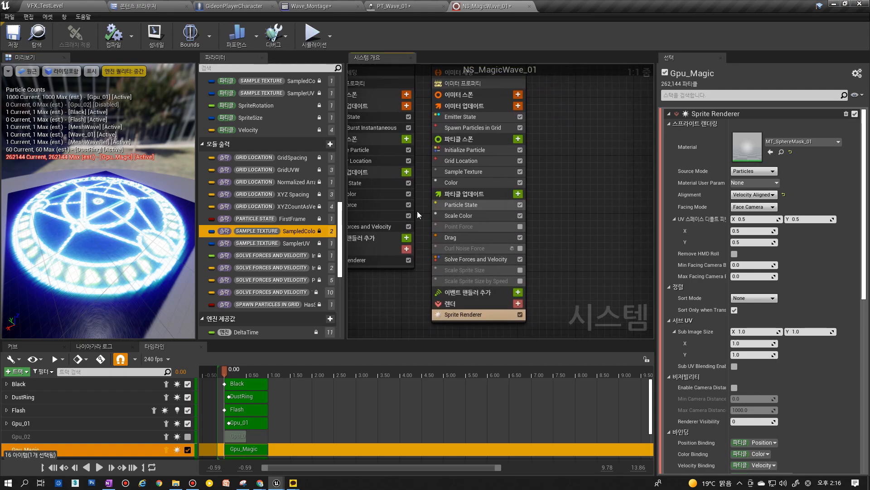
double_click(742, 148)
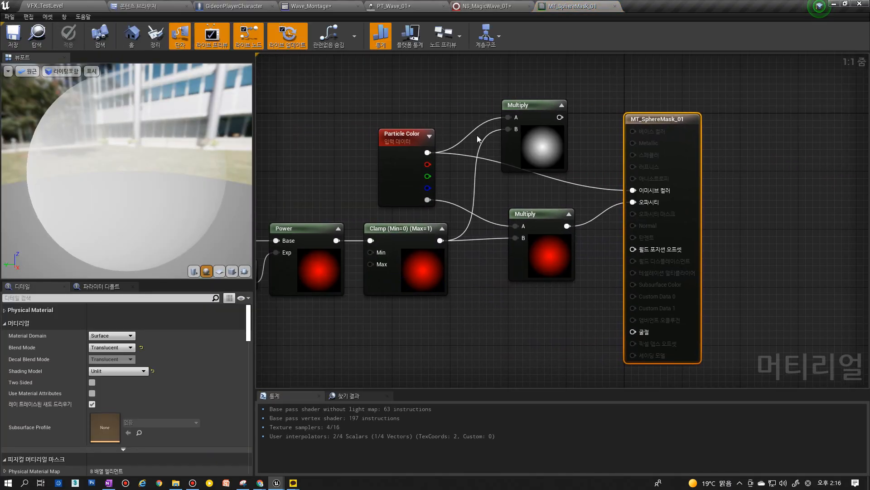
left_click(486, 7)
right_click_drag(530, 149, 797, 206)
right_click_drag(546, 213, 582, 229)
left_click(572, 6)
right_click_drag(550, 314, 493, 314)
left_click(544, 303)
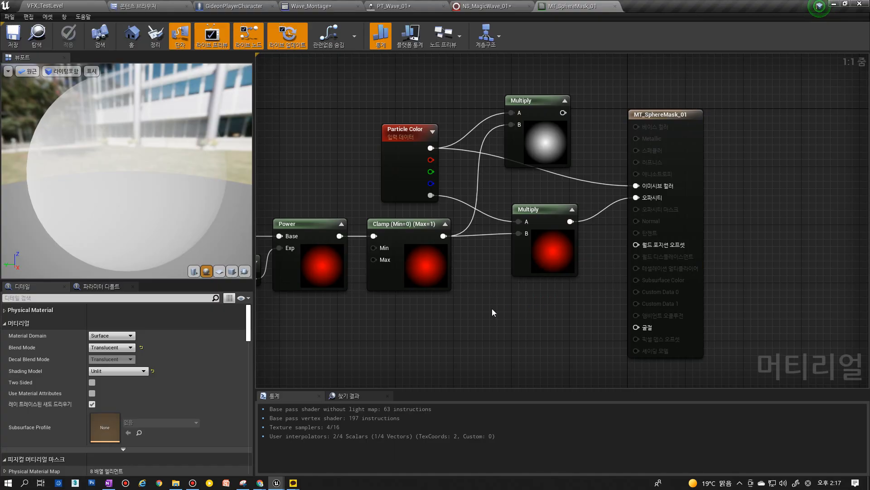
left_click(615, 6)
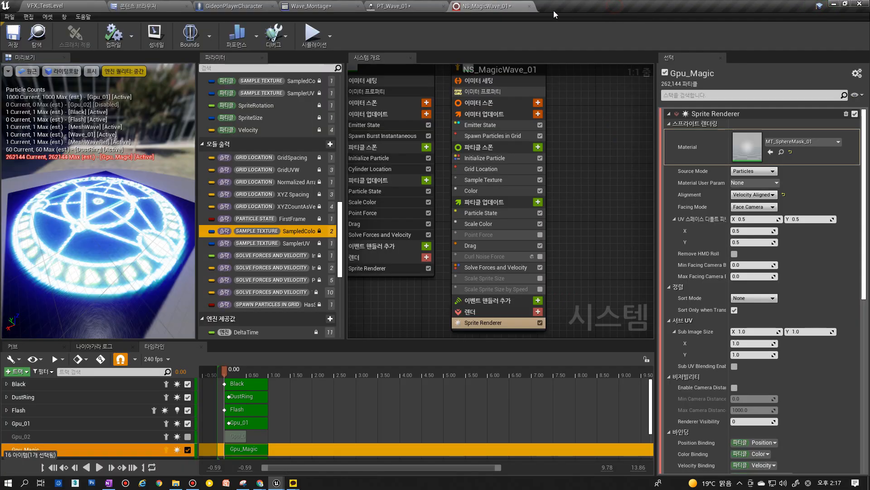
Search the Sprite Renderer's material choices for "def", and clear its assigned material.
left_click(787, 142)
type("def")
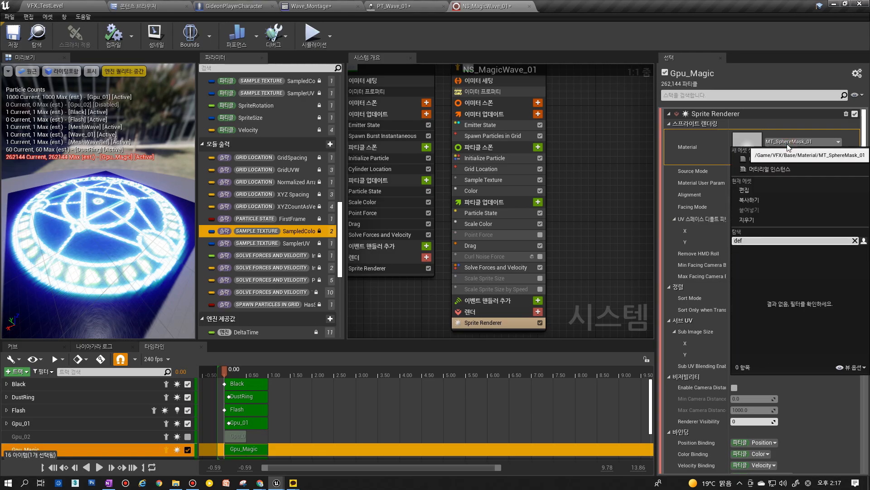
key("BackSpace")
key("BackSpace")
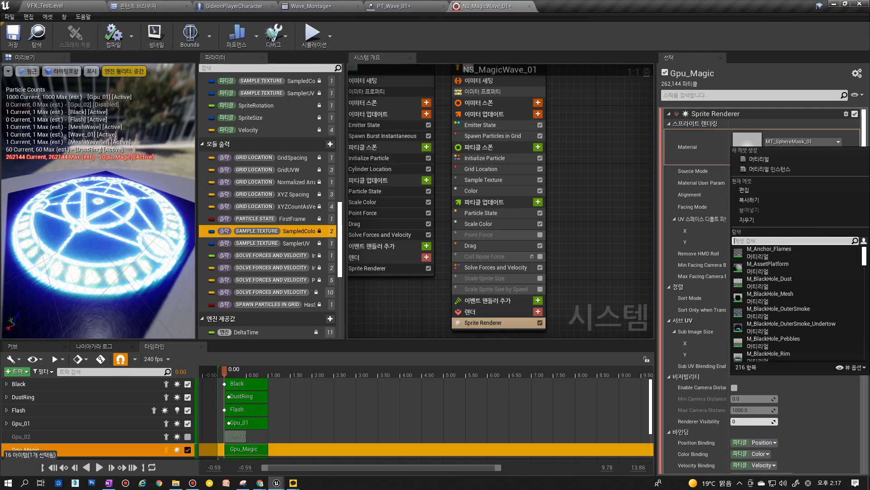
left_click(747, 219)
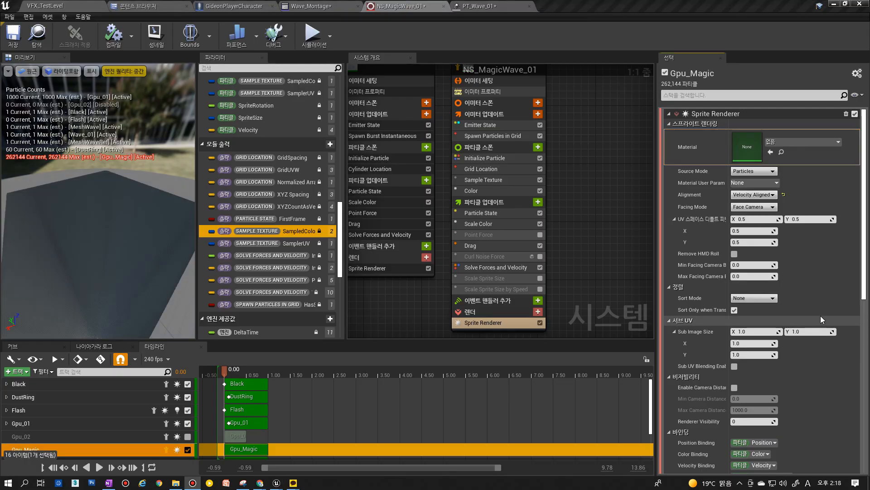
left_click(783, 144)
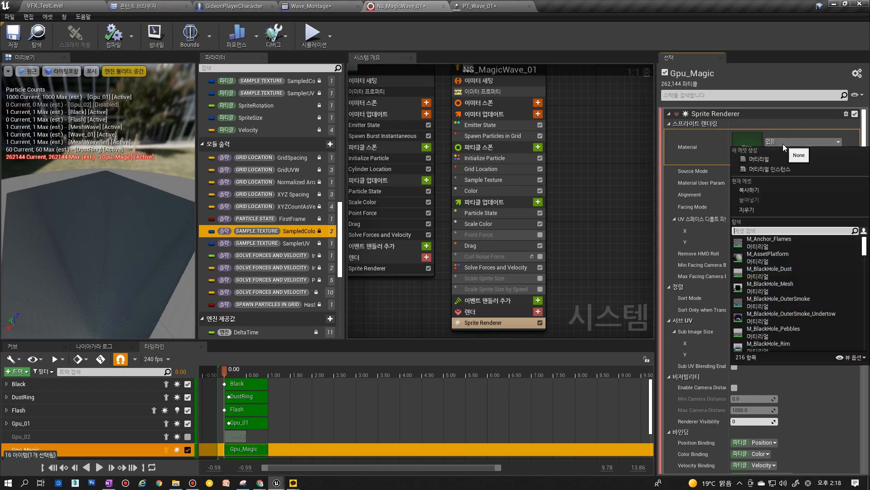
type("defa")
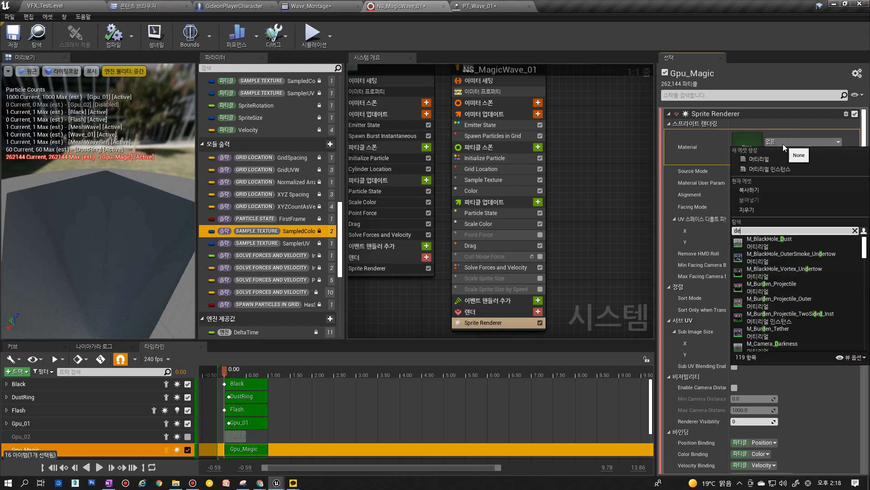
key("BackSpace")
key("BackSpace")
key("BackSpace")
key("BackSpace")
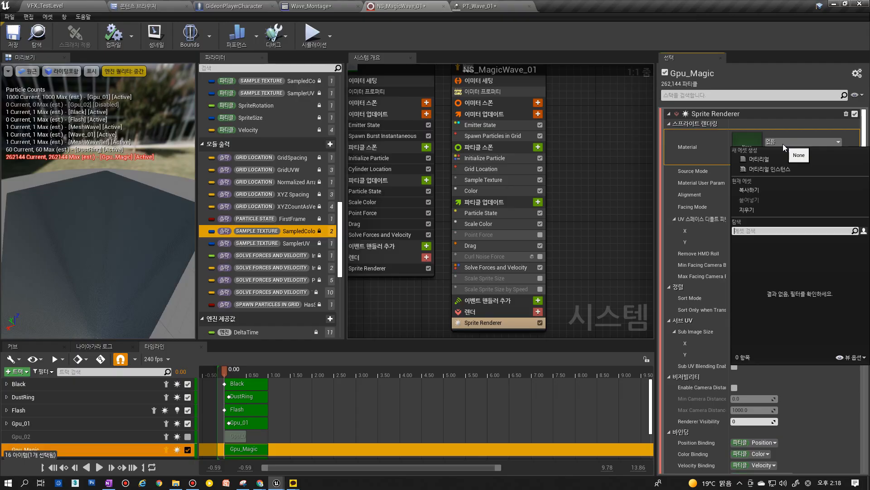
left_click(650, 162)
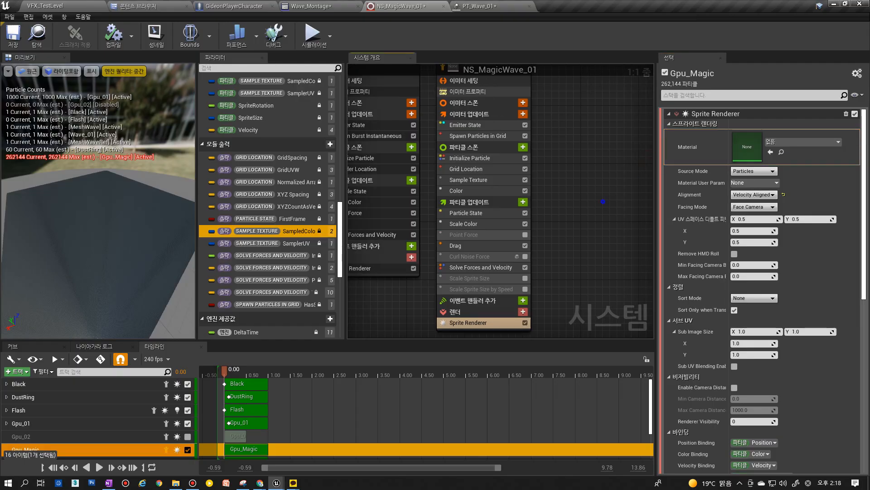
Locate the MT_SphereMask_01 material of Gpu_01's Sprite Renderer in the content browser.
right_click_drag(603, 202, 631, 192)
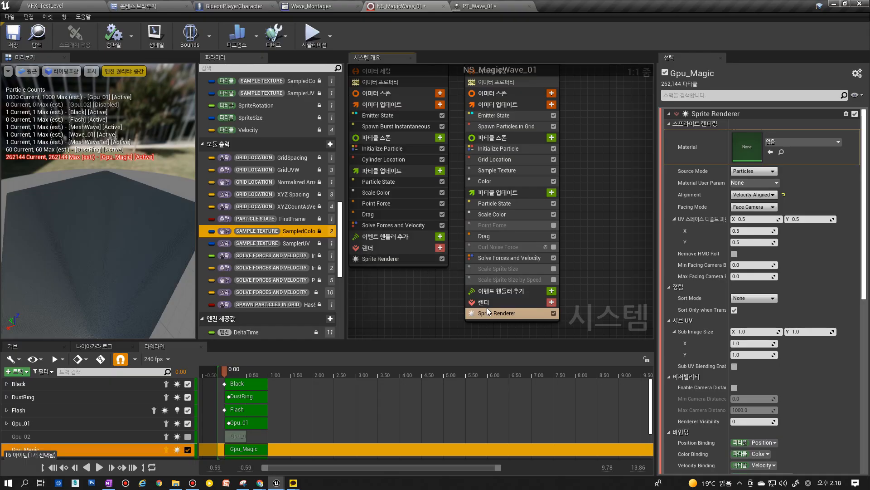
left_click(433, 259)
left_click(431, 245)
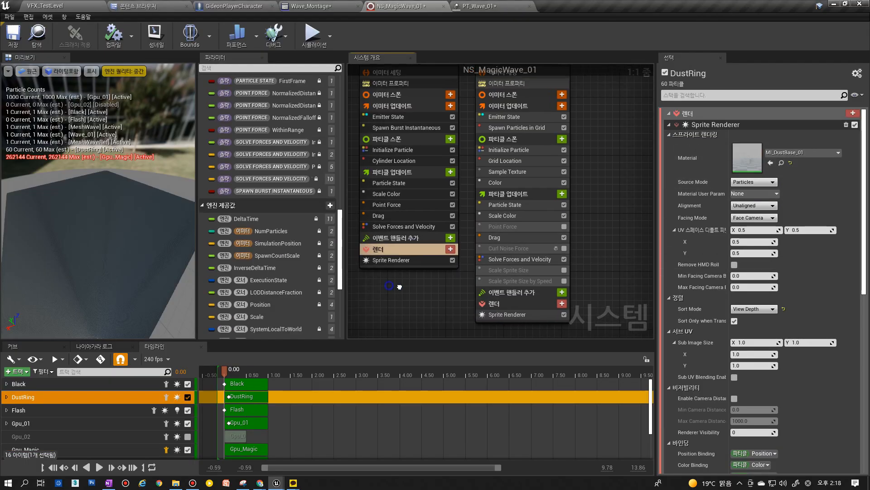
right_click_drag(431, 245, 538, 236)
left_click(393, 283)
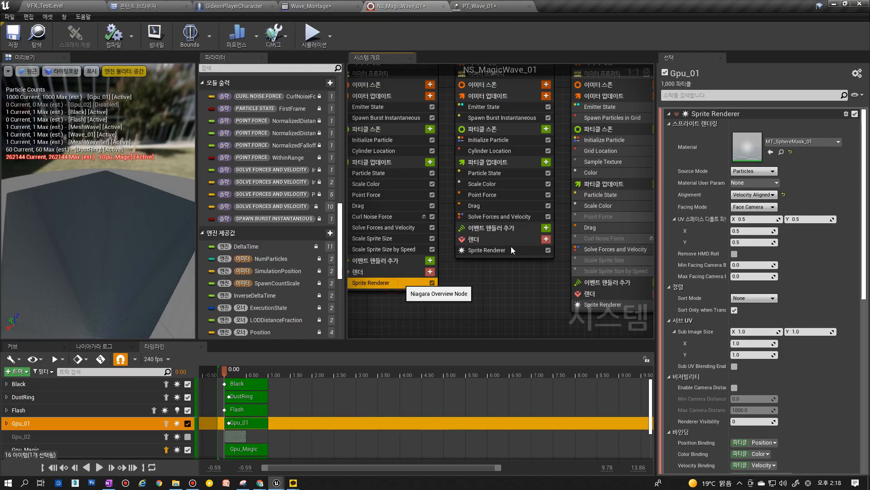
left_click(781, 149)
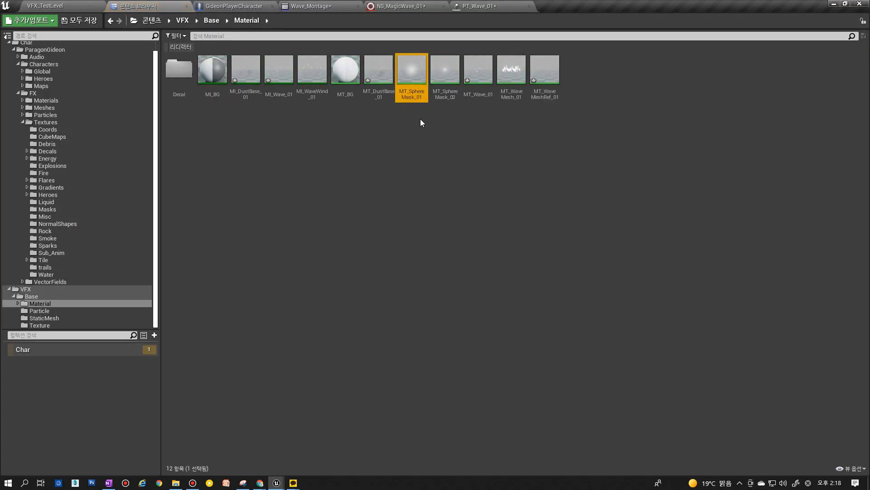
Create a material instance from MT_SphereMask_01 and name it MI_SphereMask_01.
mouse_move(418, 99)
right_click(412, 94)
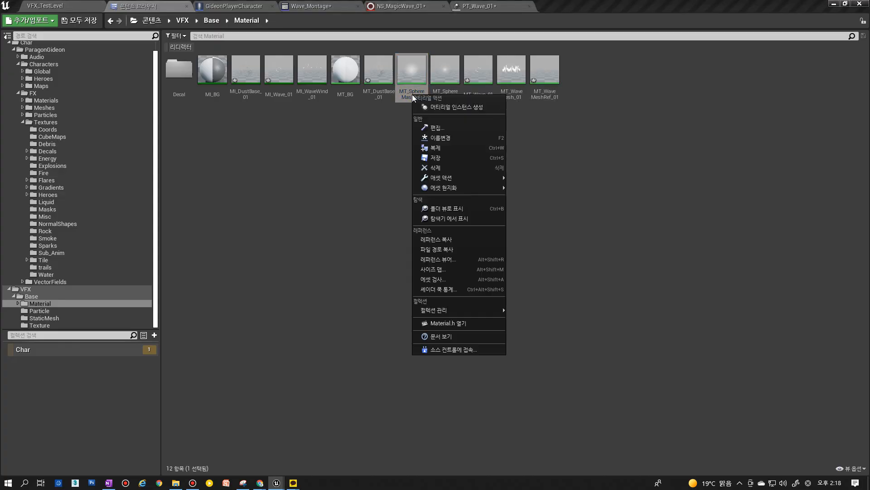
left_click(442, 107)
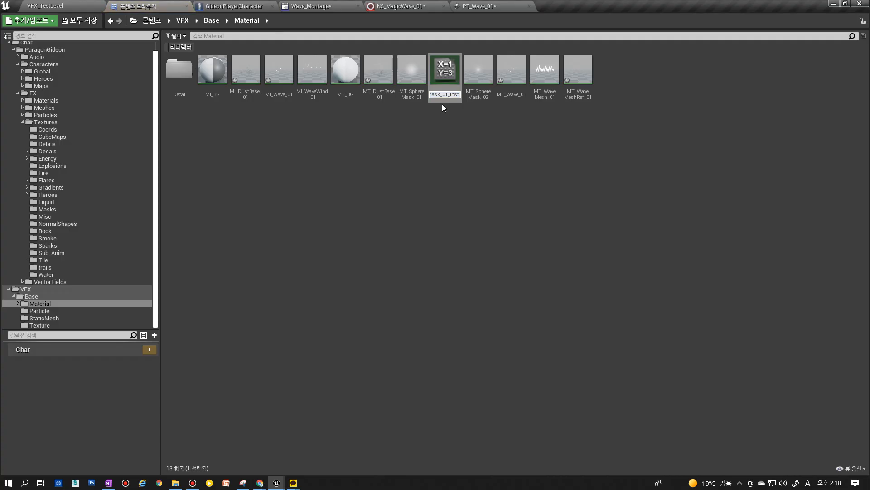
key("BackSpace")
key("BackSpace")
key("Home")
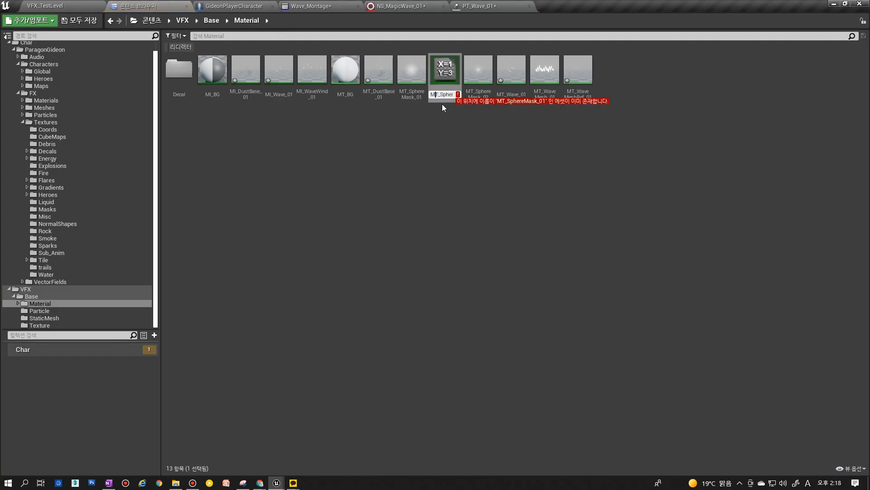
key("Delete")
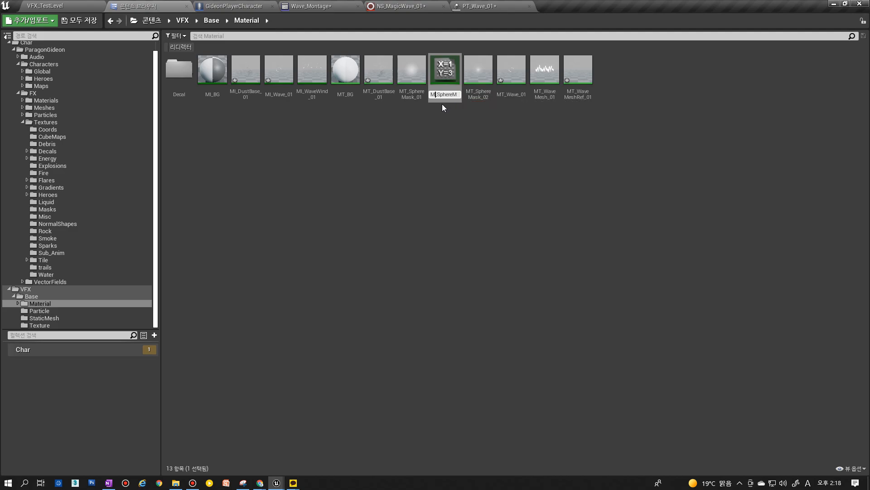
type("I")
key("Return")
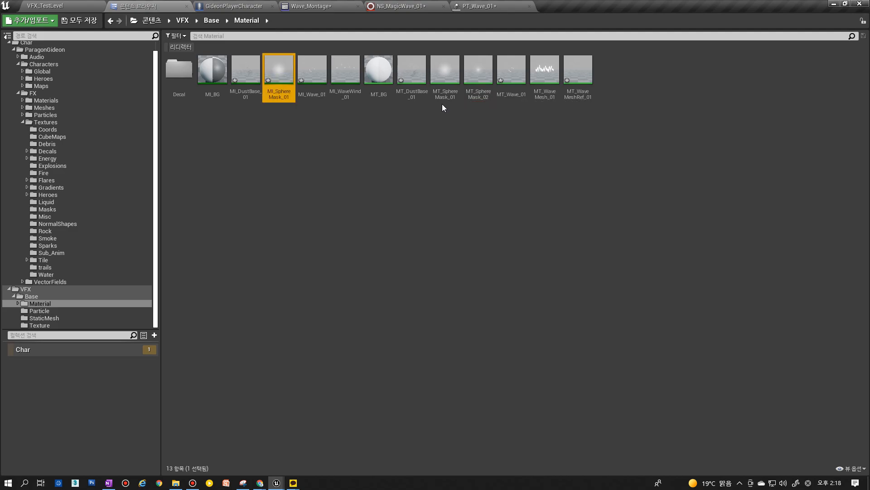
Rename the new material instance MI_SphereAdd_01 and open it for editing.
key("F2")
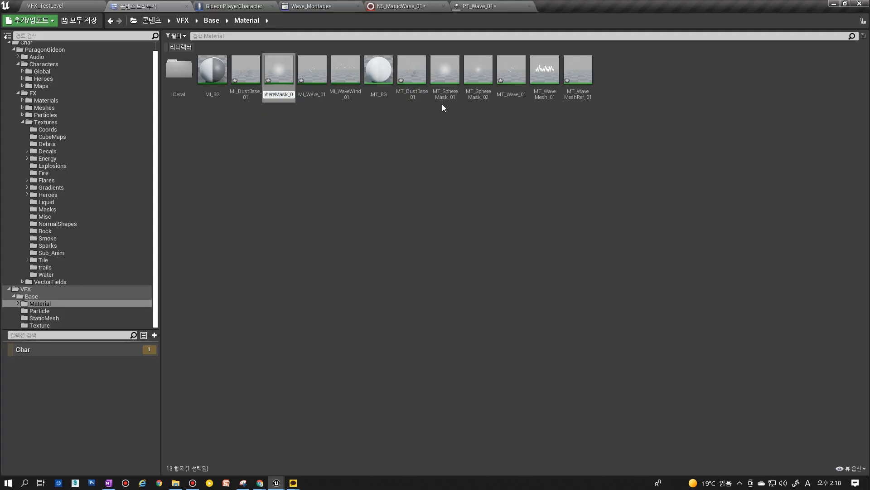
type("MI_SphereAdd_01")
key("Return")
key("Return")
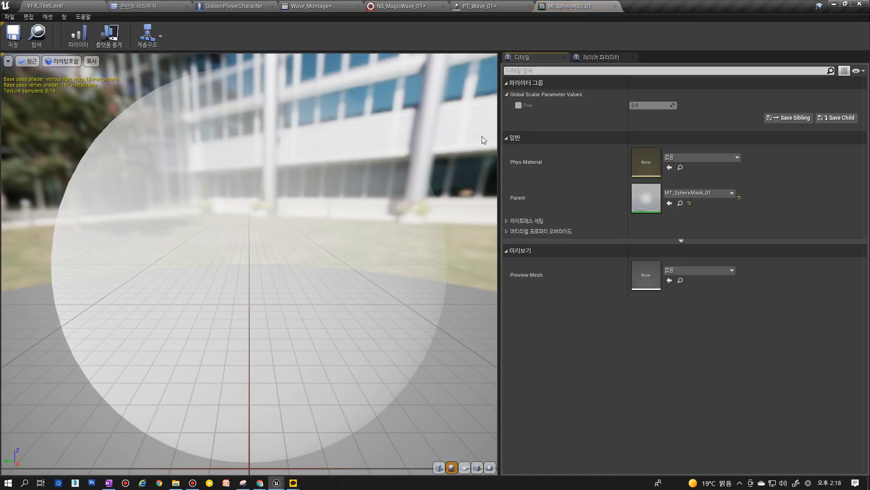
Override the Blend Mode of MI_SphereAdd_01 and set it to Additive.
left_click(507, 231)
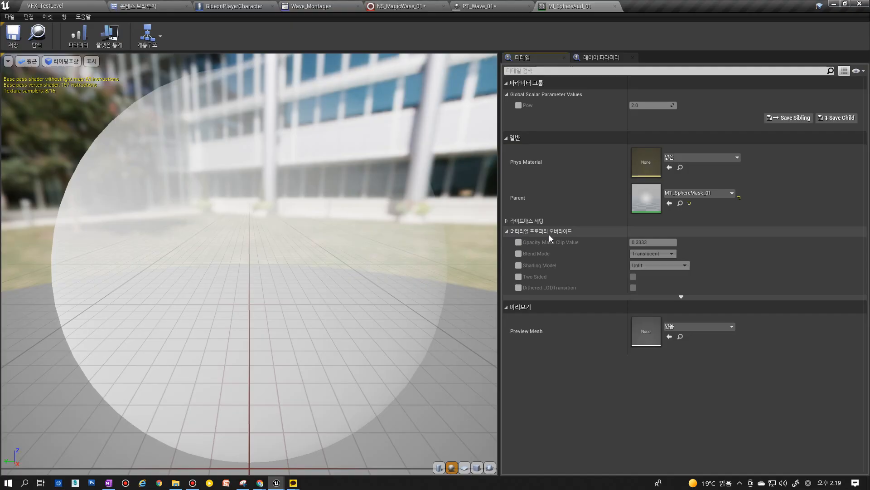
left_click(518, 254)
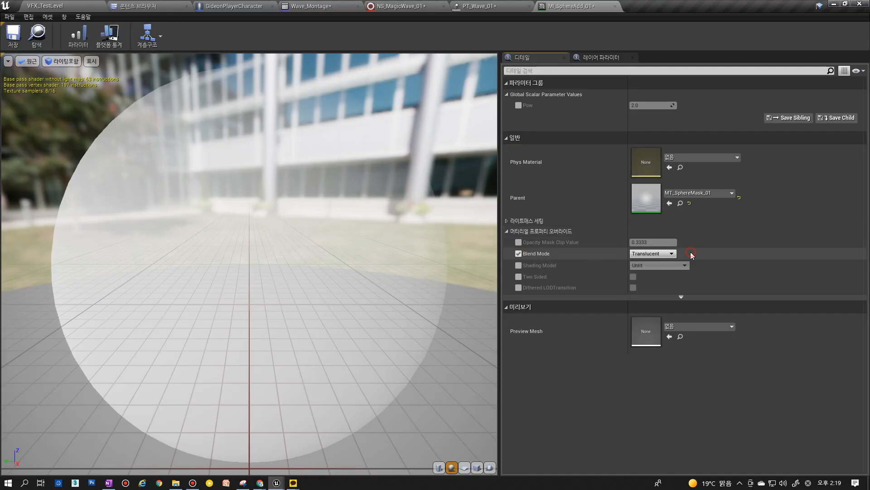
left_click(655, 253)
left_click(645, 278)
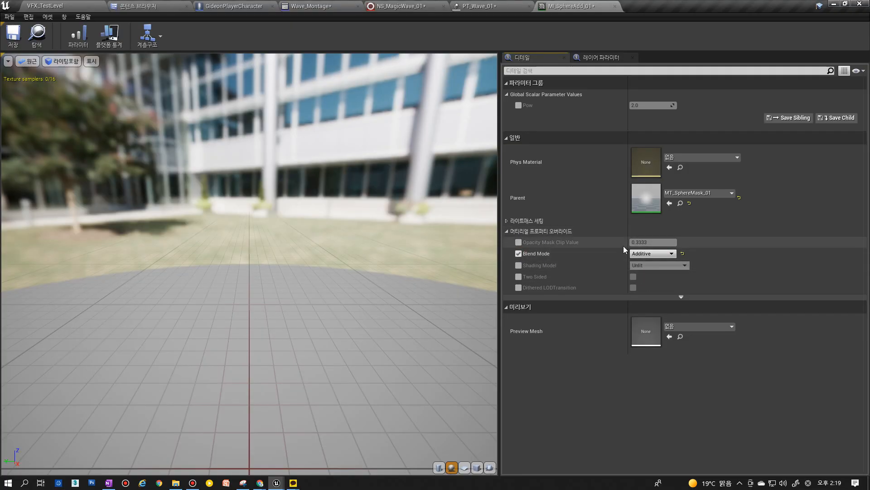
Preview the additive MI_SphereAdd_01 material on a plane mesh.
left_click_drag(354, 249, 308, 326)
scroll(408, 327, "down", 4)
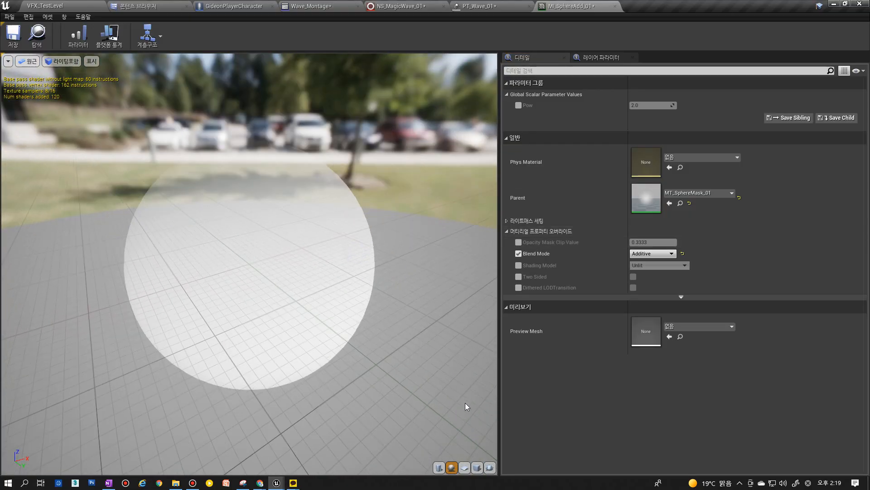
left_click(464, 467)
left_click_drag(411, 419, 299, 371)
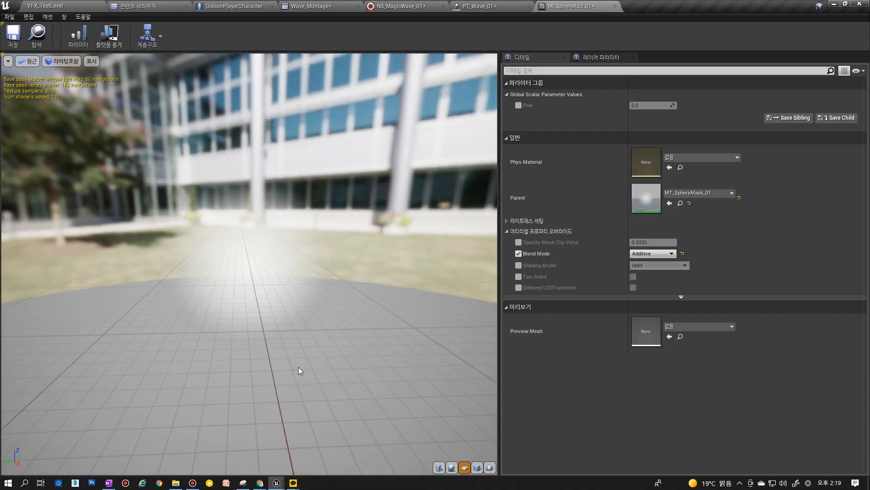
Locate MI_SphereAdd_01 in the content browser and assign it as the material of Gpu_Magic's Sprite Renderer in NS_MagicWave_01.
left_click(37, 39)
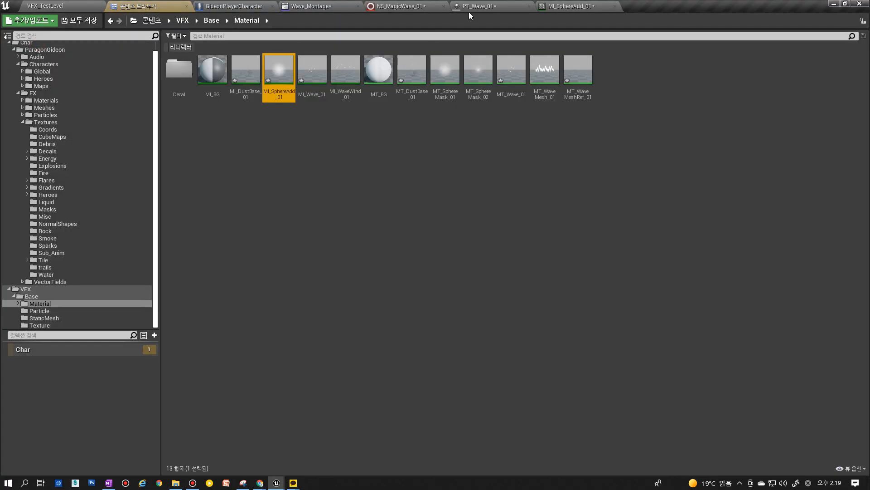
left_click(485, 8)
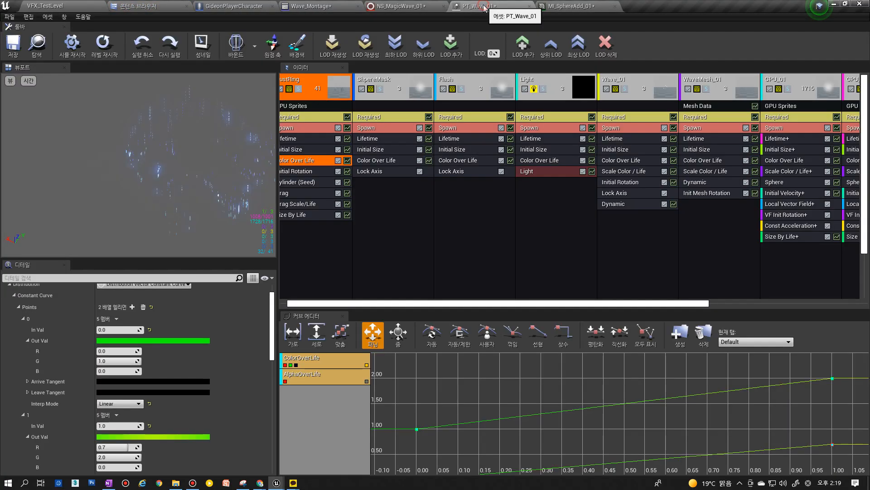
left_click(394, 6)
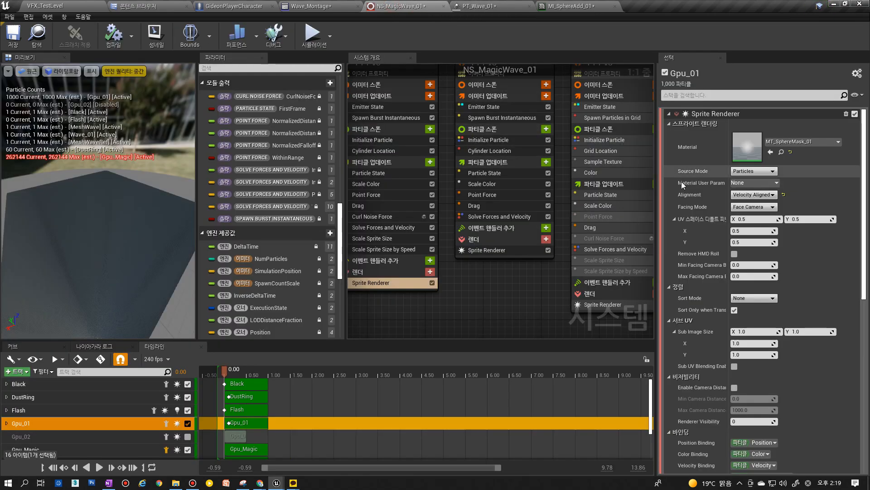
right_click_drag(565, 289, 484, 262)
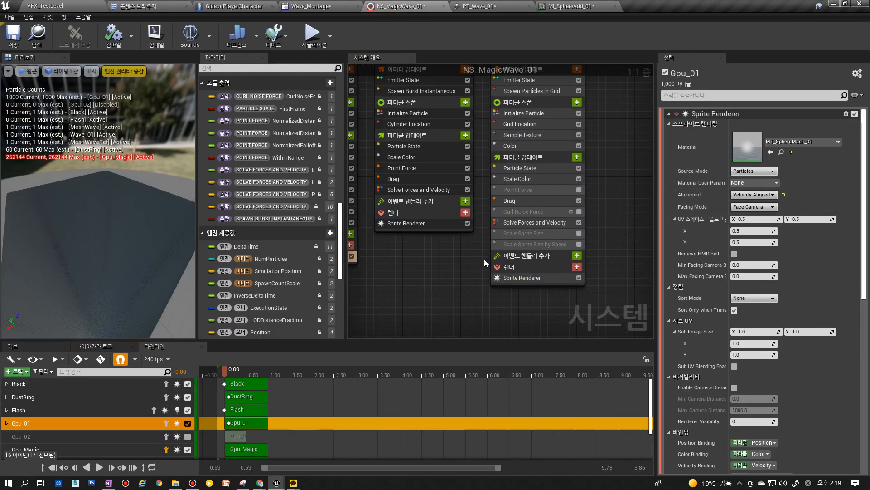
left_click(522, 278)
left_click(770, 151)
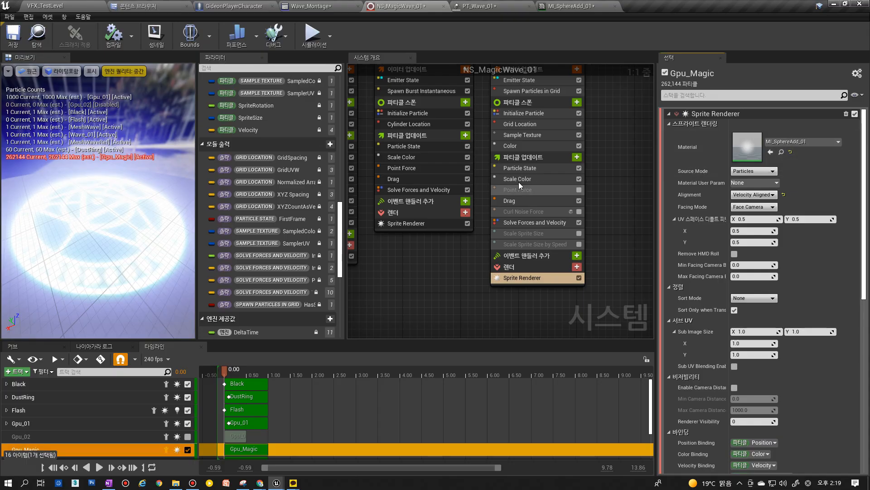
Disable the Scale Color module in Gpu_Magic's particle update stage.
scroll(103, 264, "up", 3)
left_click_drag(103, 264, 101, 286)
scroll(104, 264, "down", 4)
right_click_drag(368, 264, 350, 325)
left_click(514, 241)
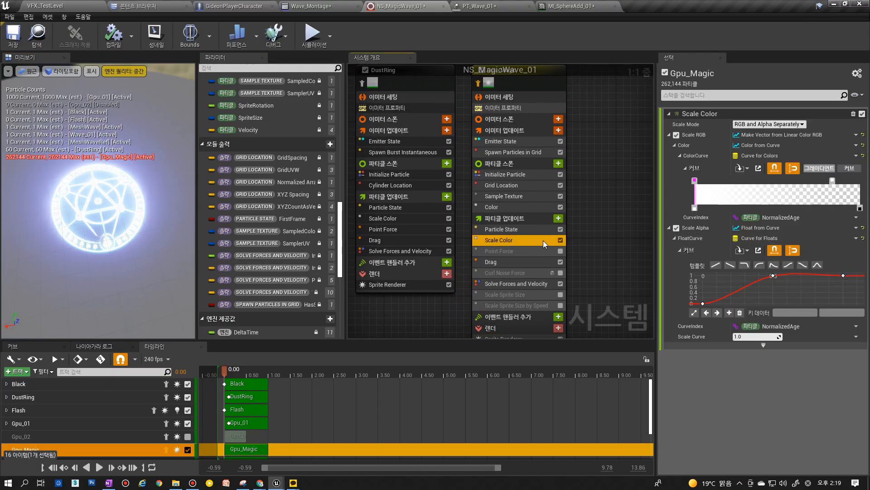
left_click(561, 240)
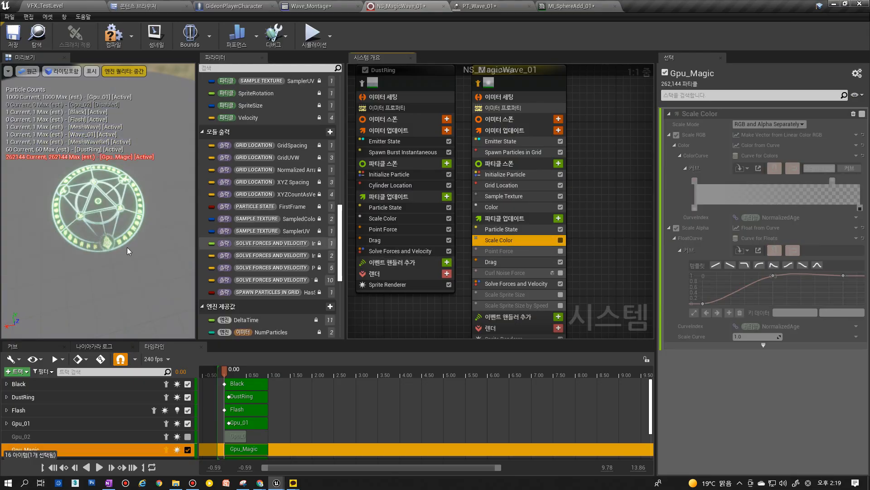
Inspect the magic circle and review Gpu_Magic's Spawn Particles in Grid, Grid Location, Sample Texture, Color and Particle State modules.
right_click_drag(98, 204, 98, 163)
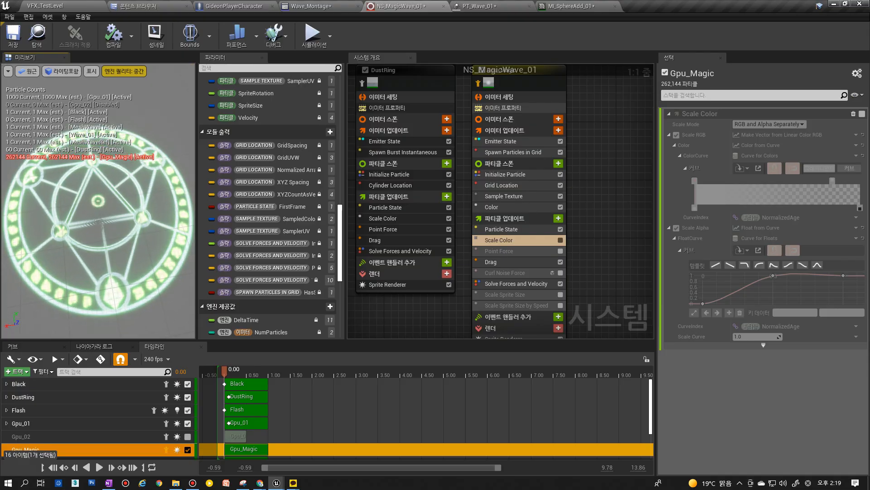
left_click_drag(98, 204, 149, 149)
left_click_drag(112, 253, 72, 283)
scroll(112, 250, "down", 3)
left_click_drag(114, 253, 113, 261)
left_click(499, 207)
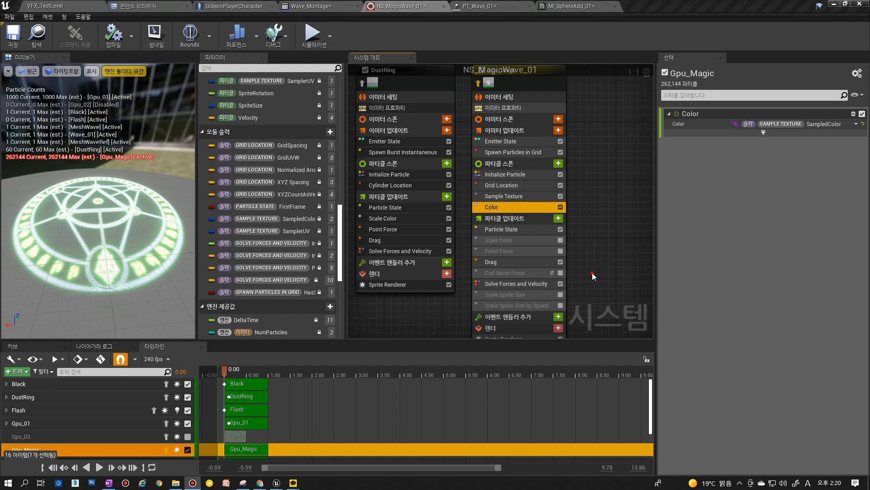
left_click(592, 273)
right_click_drag(595, 254, 578, 292)
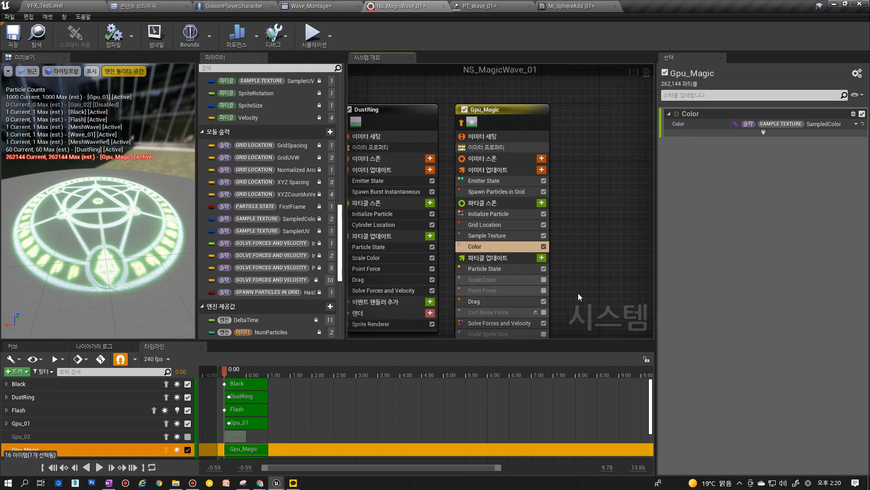
left_click(494, 226)
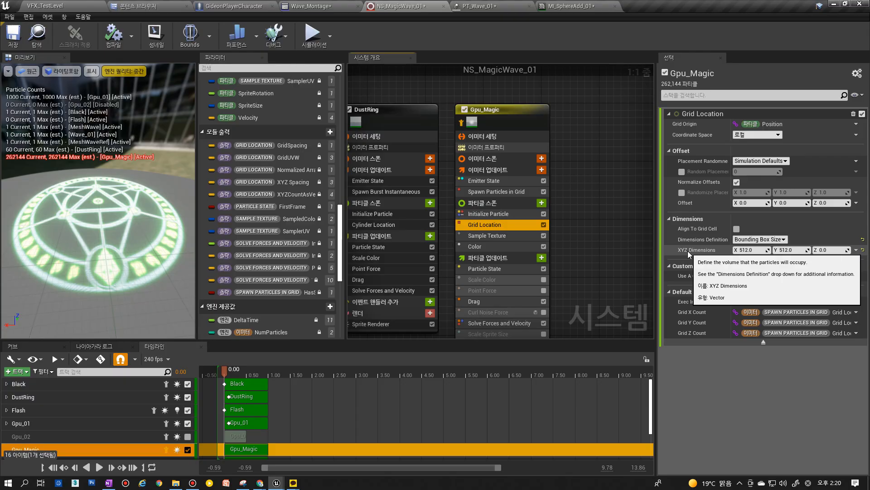
left_click(508, 192)
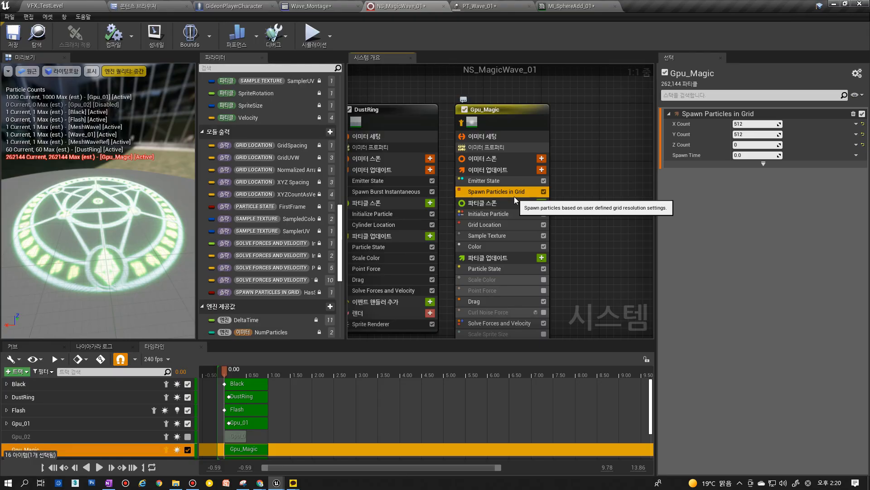
left_click(497, 236)
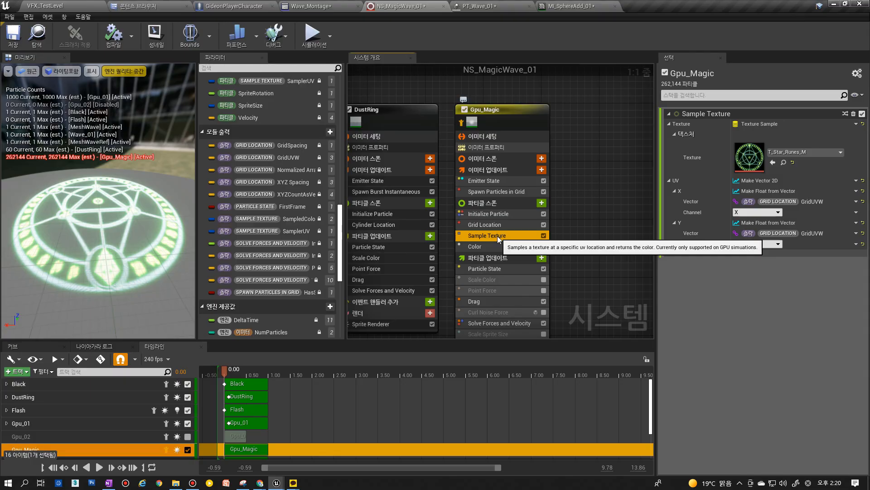
left_click(499, 225)
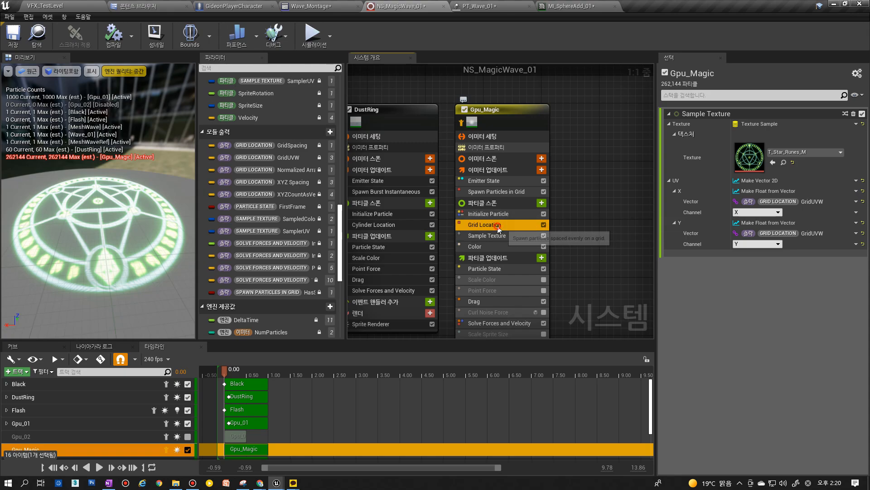
left_click(492, 235)
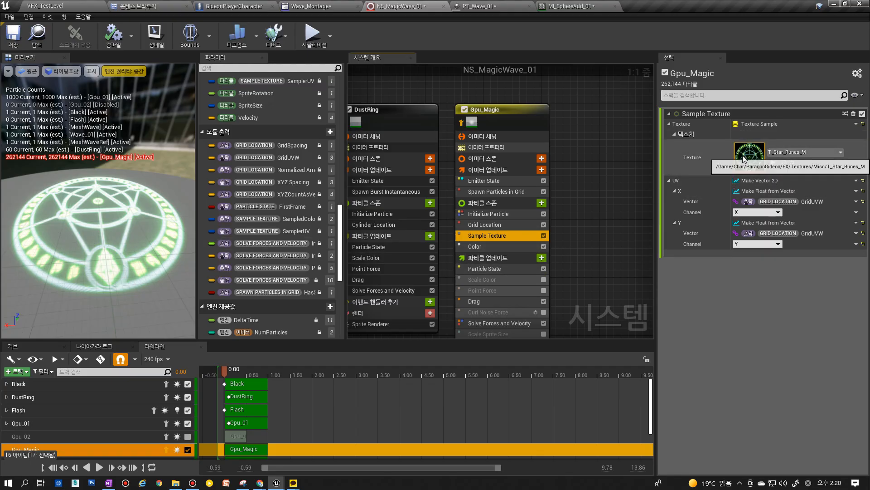
left_click(483, 245)
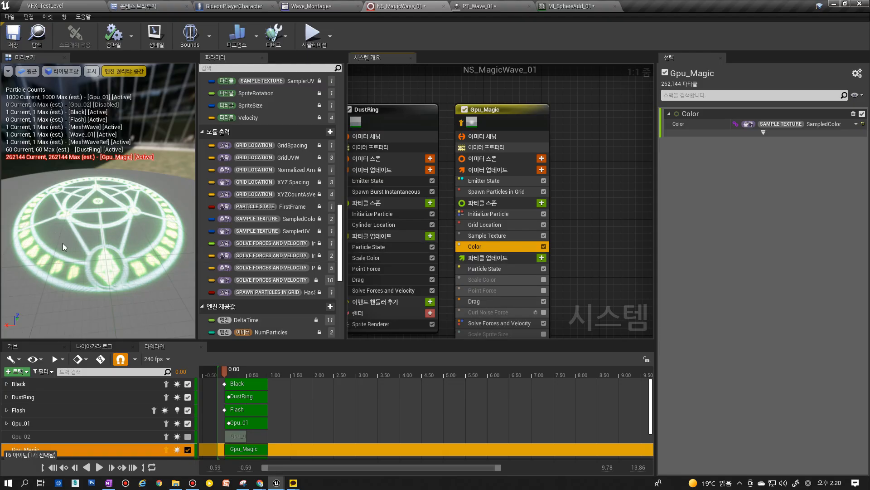
left_click(502, 235)
left_click(502, 247)
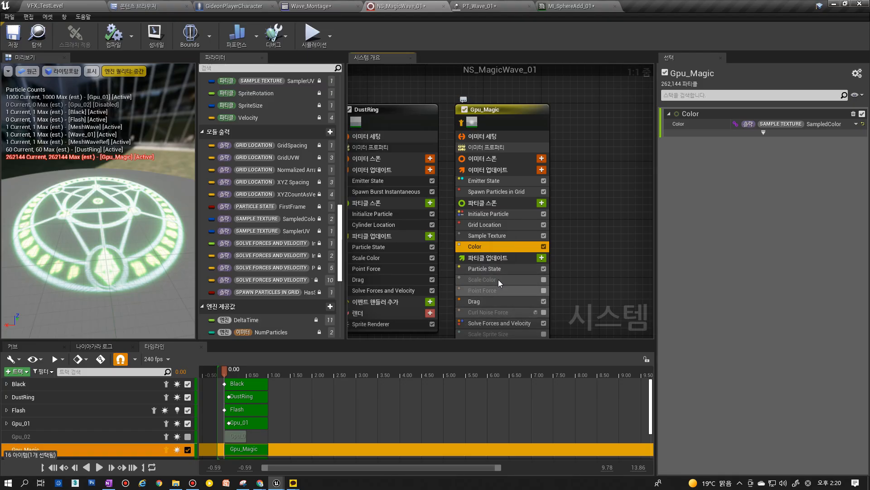
left_click(500, 268)
right_click_drag(594, 303, 598, 270)
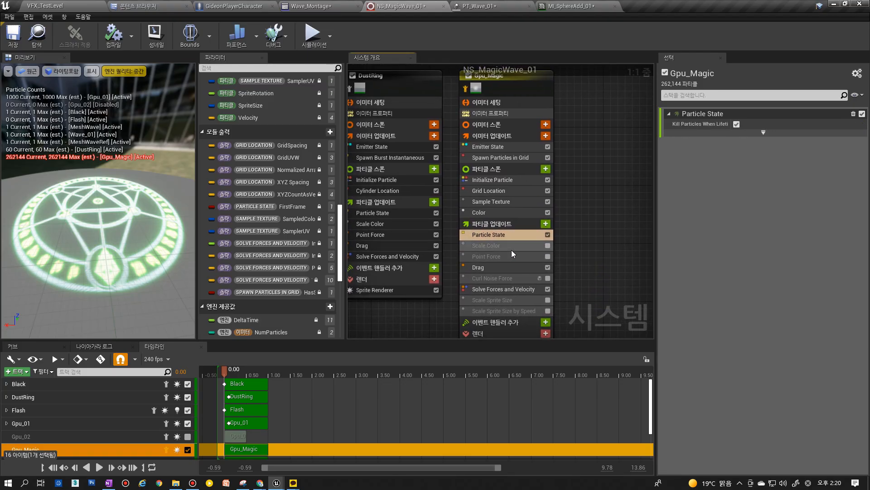
left_click(510, 212)
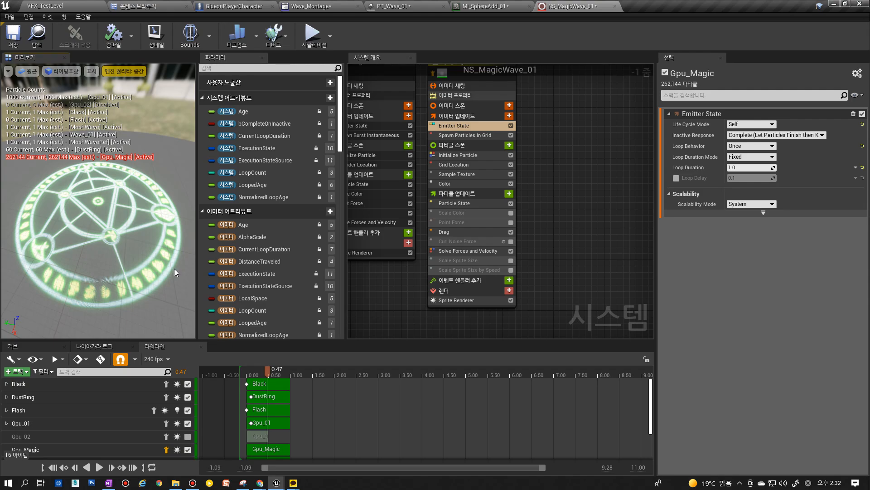
Set Gpu_Magic's Sprite Size Mode in Initialize Particle to Uniform, using a Random Range Float from 2.0 to 3.0.
left_click_drag(109, 288, 143, 255)
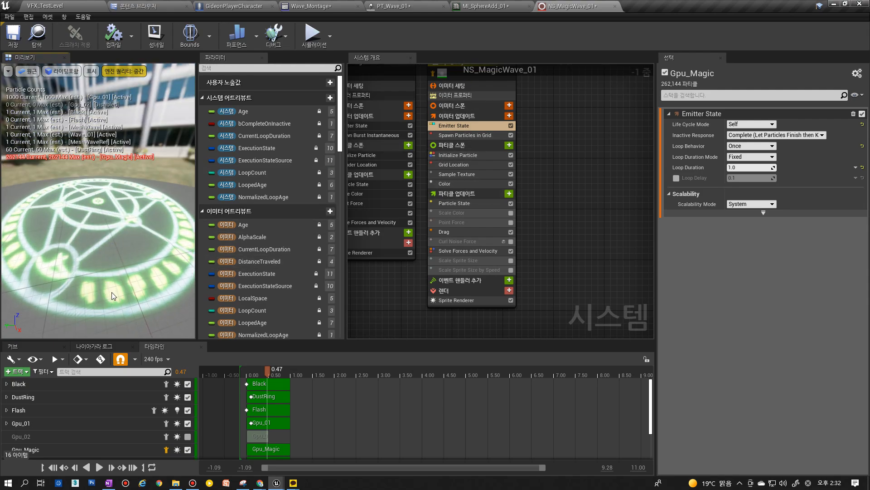
left_click_drag(121, 292, 94, 269)
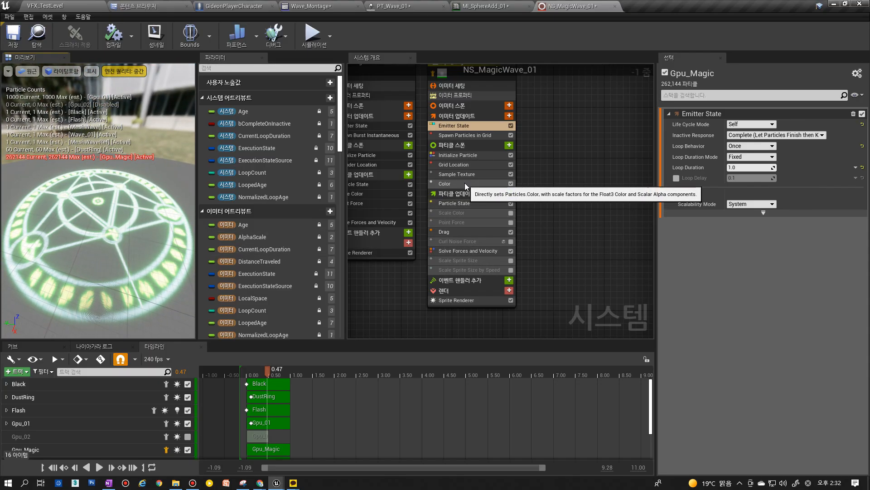
left_click(463, 156)
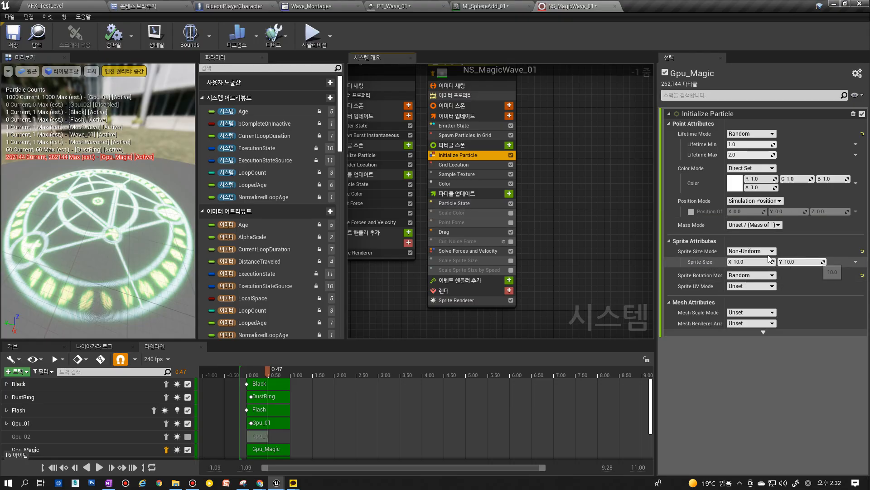
left_click(750, 251)
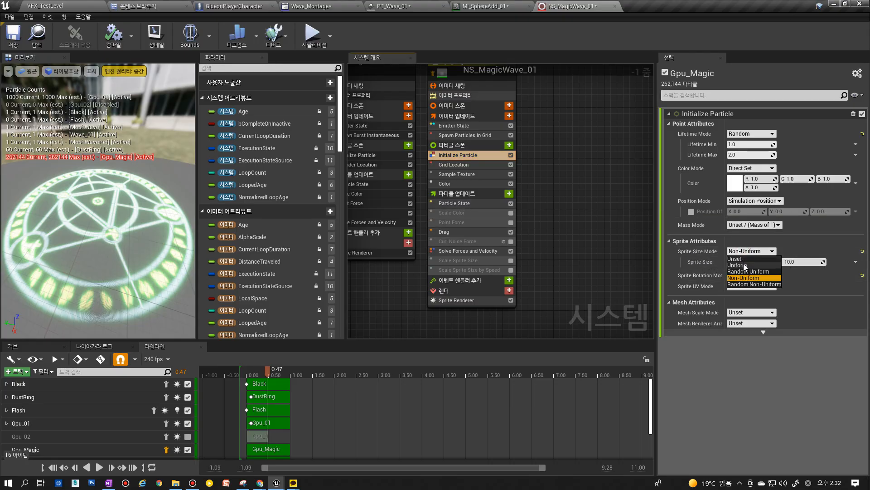
left_click(743, 265)
left_click(735, 272)
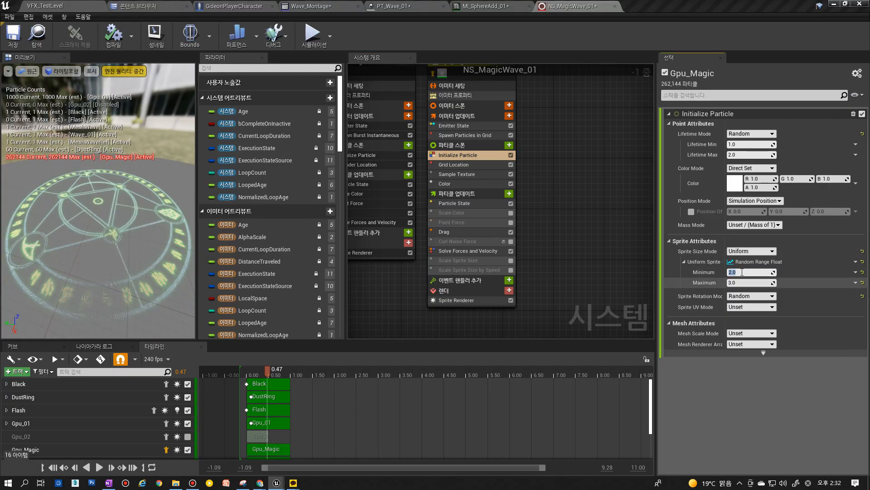
Reduce the random uniform sprite size of Gpu_Magic to a minimum of 1.0 and a maximum of 2.0.
left_click(742, 272)
type("1")
key("Return")
left_click(743, 279)
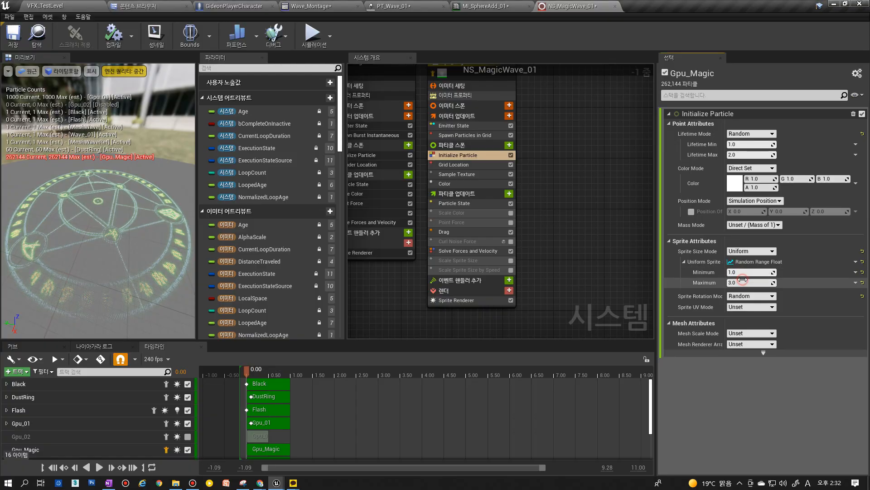
key("Return")
left_click_drag(137, 282, 136, 261)
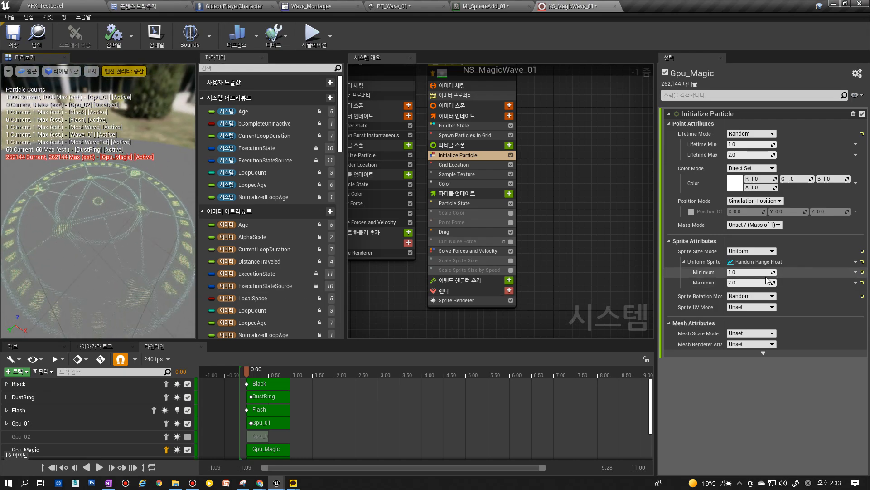
Try a much smaller uniform sprite size range with minimum 0.1 and maximum 0.2.
type("0.1")
left_click(744, 282)
type("0.2")
key("Return")
left_click_drag(69, 276, 68, 277)
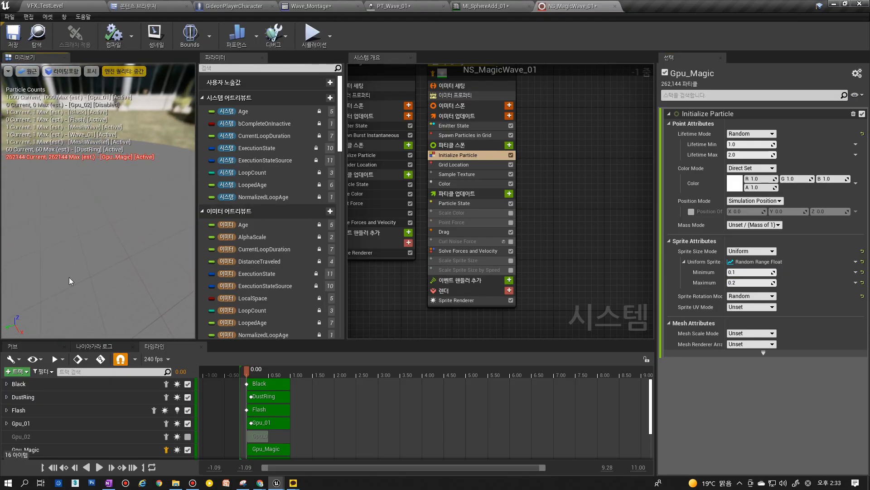
Try a uniform sprite size range with minimum 0.5 and maximum 1.0.
left_click_drag(745, 272, 751, 272)
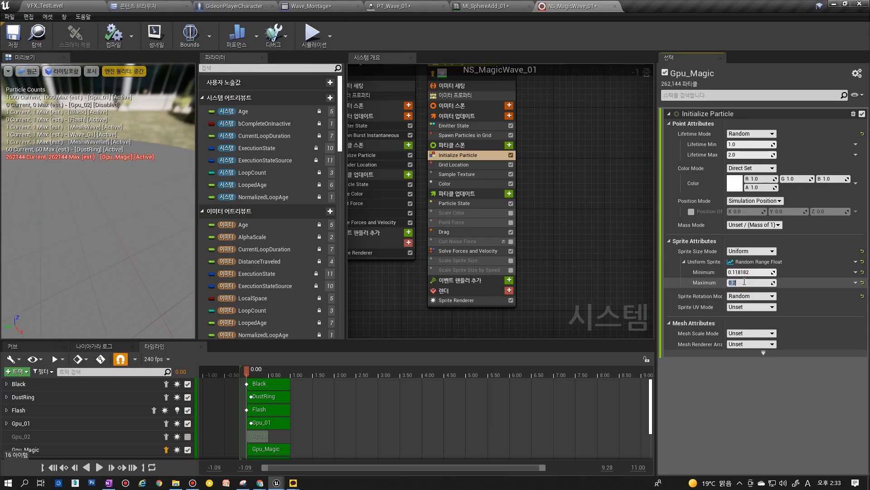
type("1")
key("Return")
left_click(739, 272)
type(".5")
key("Return")
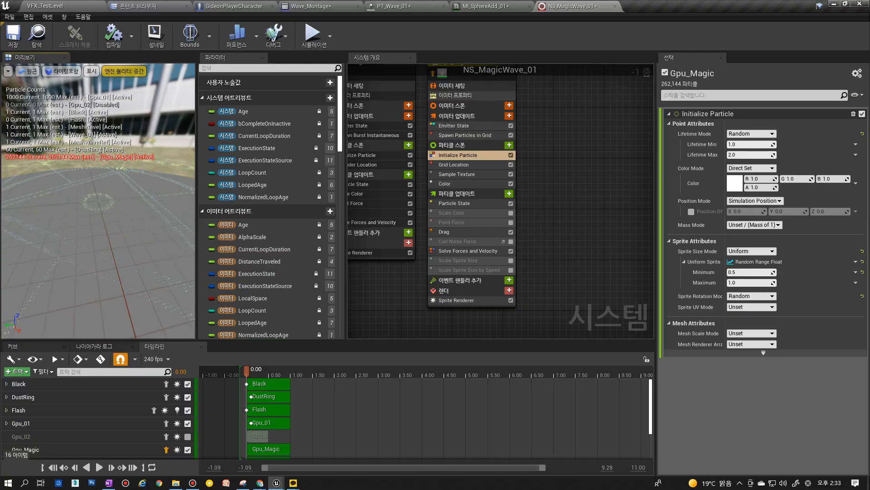
Set the uniform sprite size range back to minimum 1.0 and maximum 2.0.
left_click_drag(101, 213, 118, 208)
left_click(747, 272)
type("1")
key("Return")
mouse_move(122, 245)
left_mouse_down()
mouse_move(114, 288)
mouse_move(111, 266)
mouse_move(97, 259)
mouse_move(126, 236)
mouse_move(115, 231)
left_mouse_up()
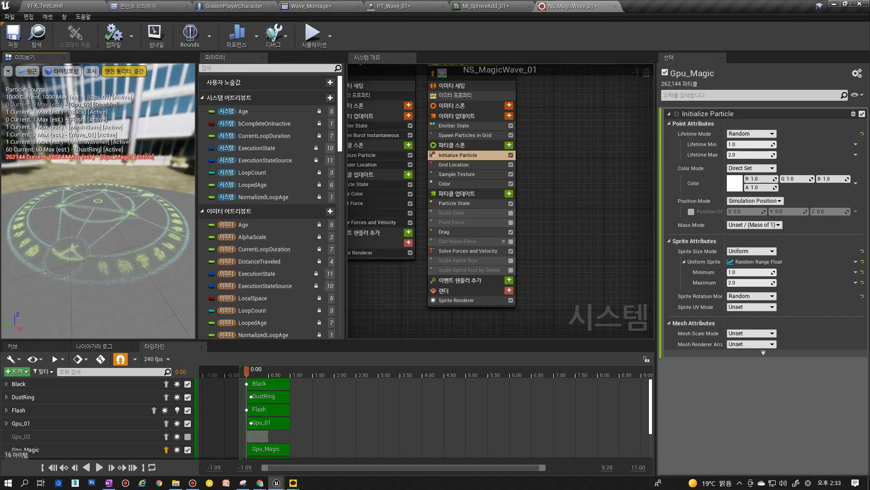
Review the Sample Texture settings and enable the Point Force module in Gpu_Magic's particle update stage.
left_click(461, 175)
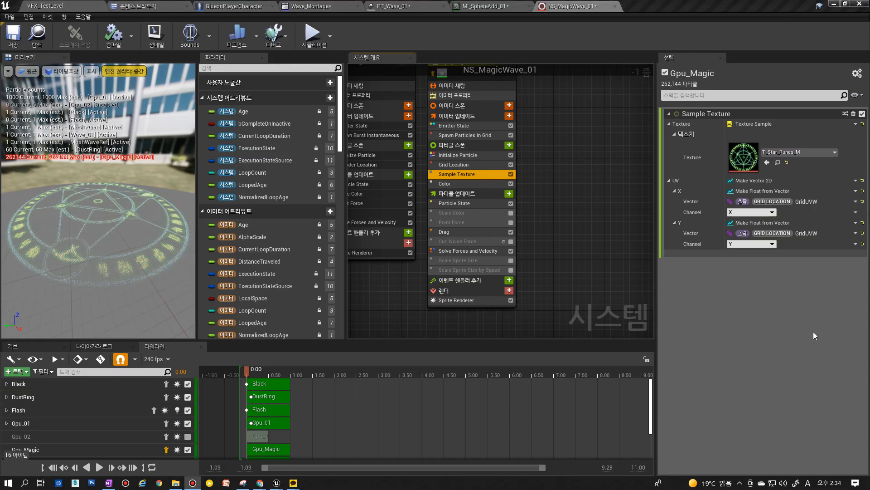
left_click(522, 225)
scroll(522, 225, "up", 1)
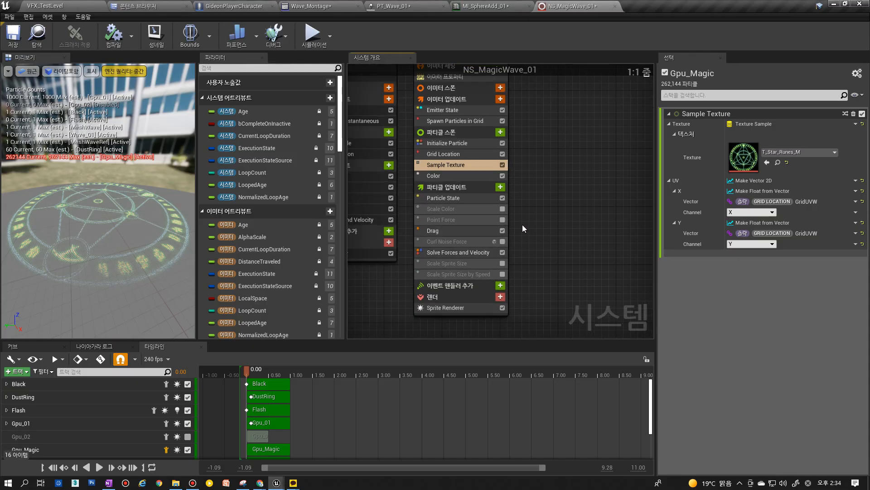
left_click(503, 220)
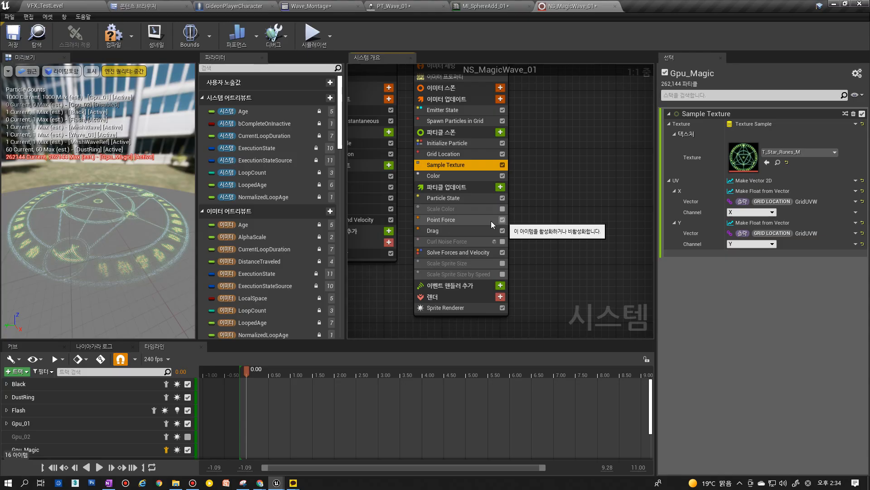
Inspect the Point Force module and replay the effect from the start to examine how the magic circle particles spread.
left_click(483, 220)
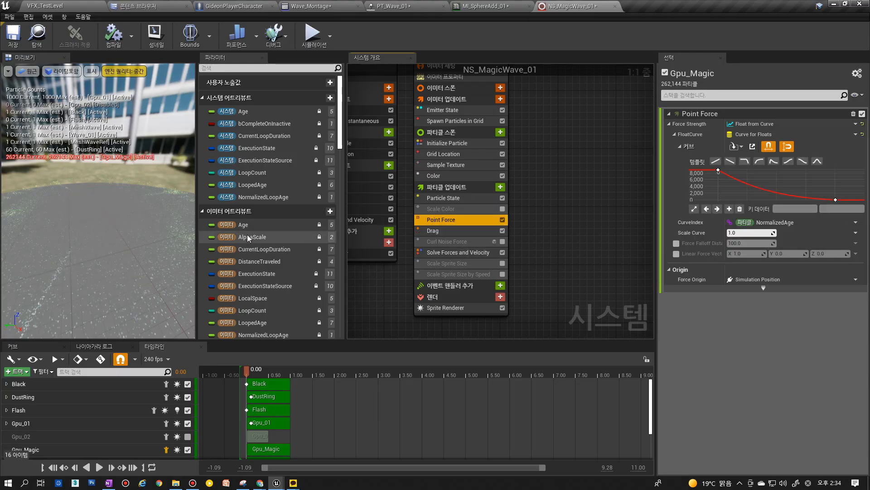
left_click_drag(145, 234, 145, 234)
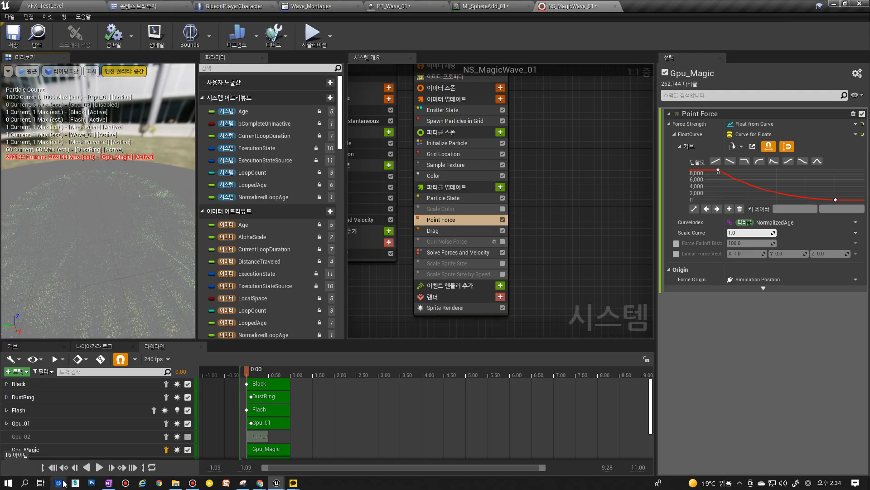
left_click(99, 466)
left_click(98, 468)
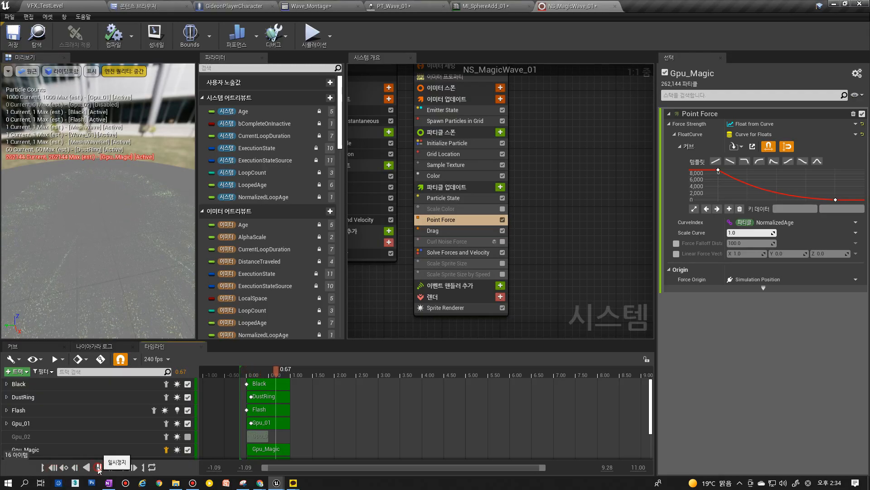
left_click(53, 467)
left_click(99, 467)
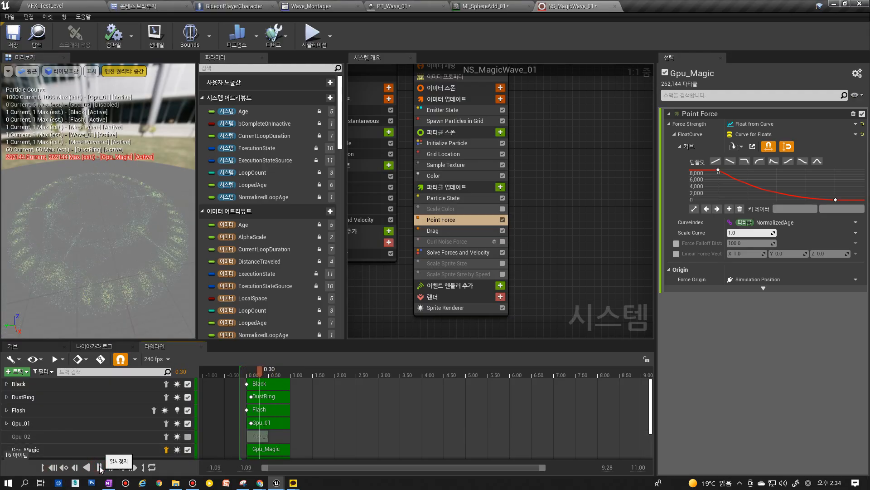
left_click(52, 468)
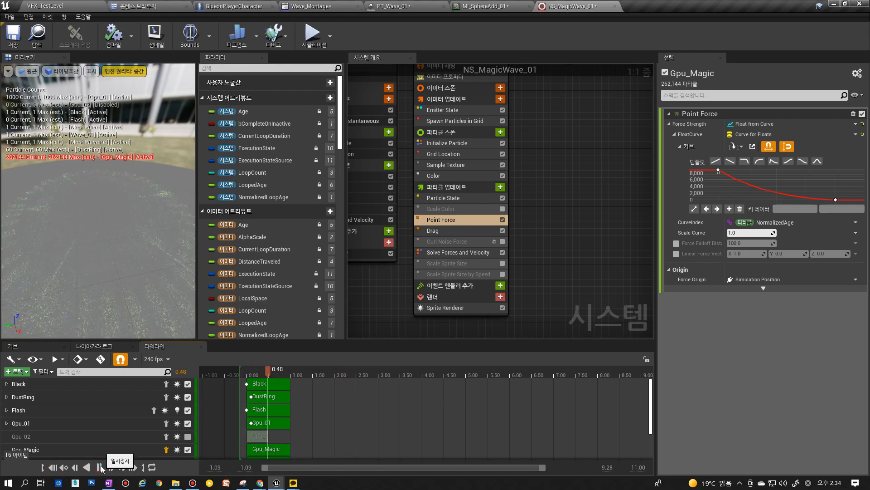
left_click(101, 468)
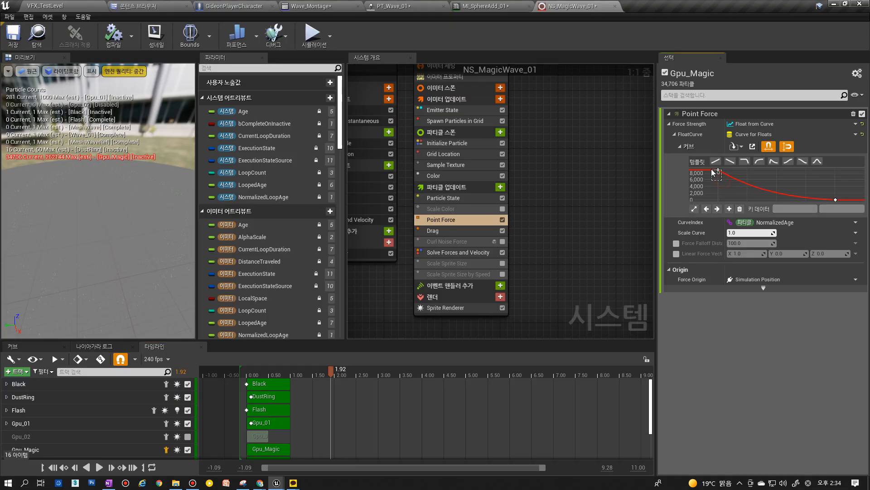
Reshape the Point Force strength curve with a value of 0 at time 0.1 and 2000 at time 0.3.
left_click_drag(718, 171, 721, 187)
left_click(834, 208)
type("0")
key("Return")
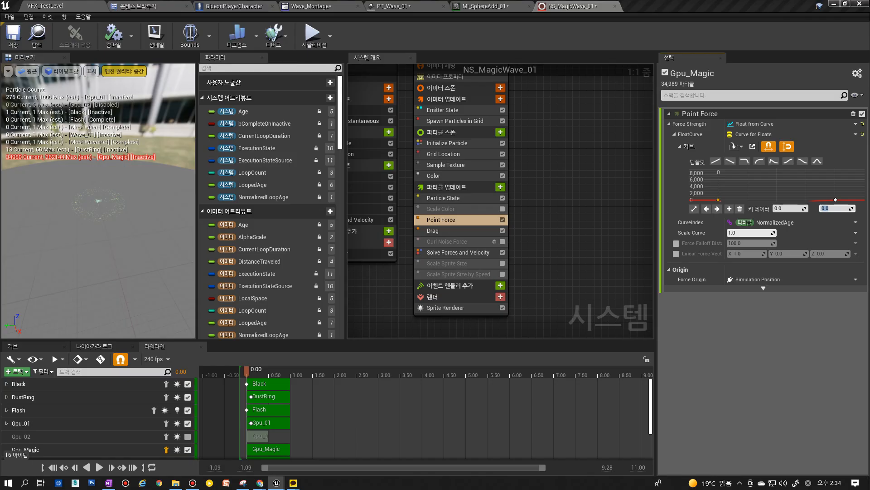
left_click(789, 209)
left_click(801, 209)
type(".3")
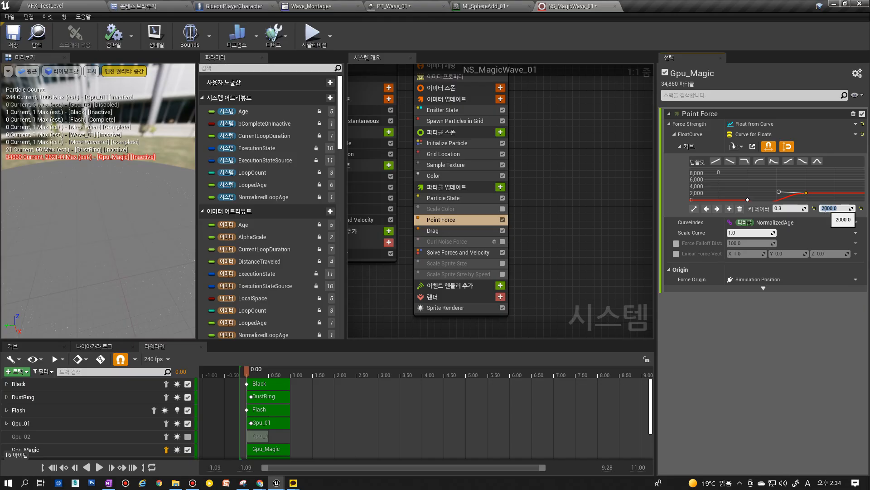
Fit the force strength curve to its graph and change the interpolation of the key at time 0.1.
left_click(694, 209)
left_click(733, 189)
right_click(735, 192)
left_click(757, 266)
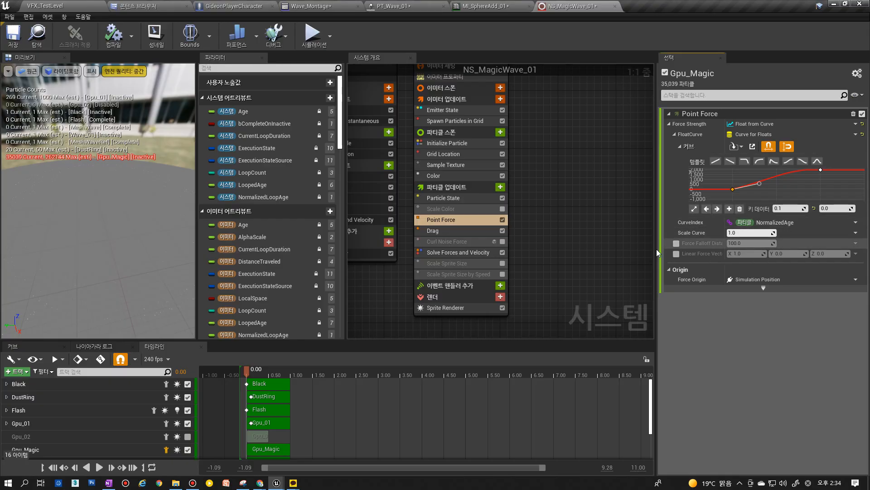
Replay the effect repeatedly from the start to examine the particle motion with the reshaped force curve.
left_click(53, 467)
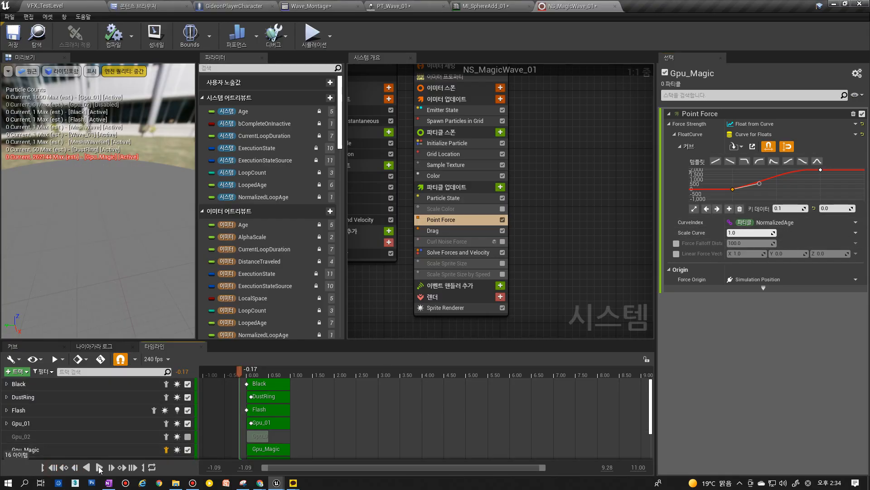
left_click(99, 467)
left_click(99, 467)
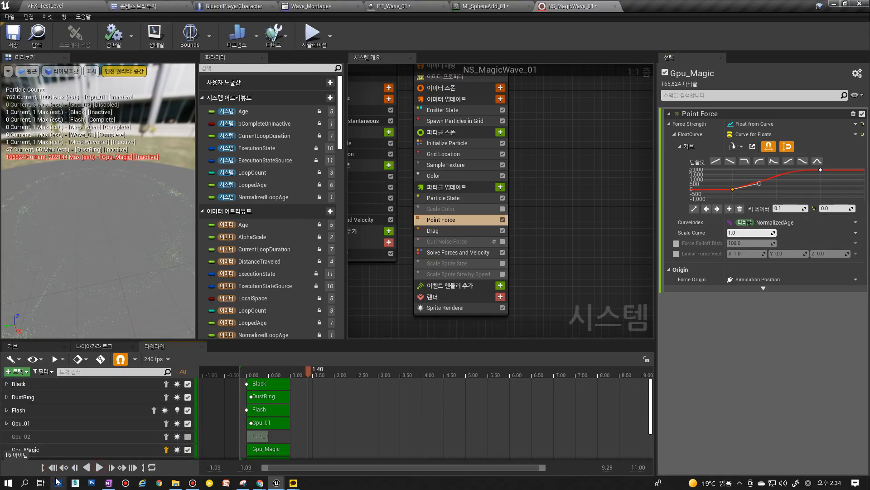
left_click(54, 467)
left_click(99, 467)
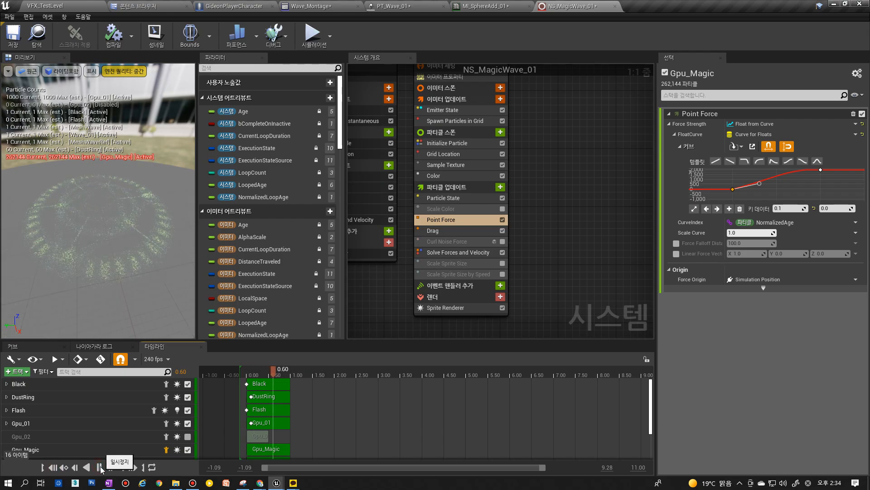
left_click(53, 466)
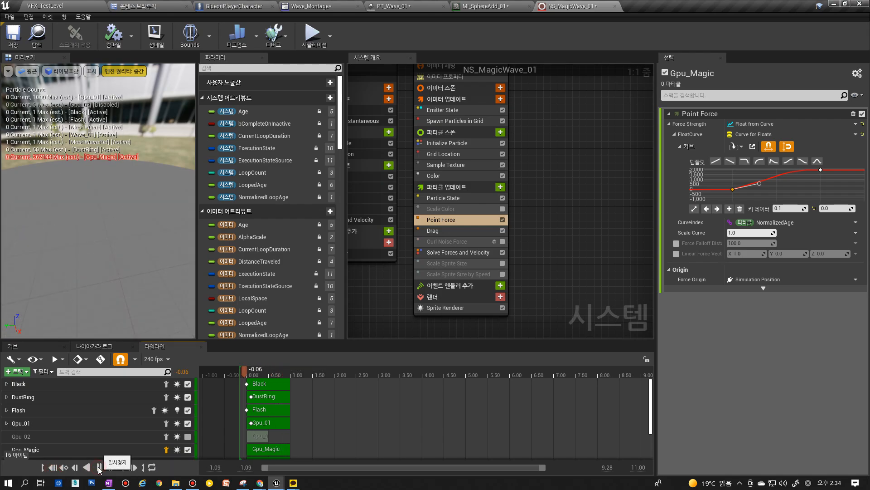
left_click(99, 467)
left_click(53, 467)
left_click(99, 467)
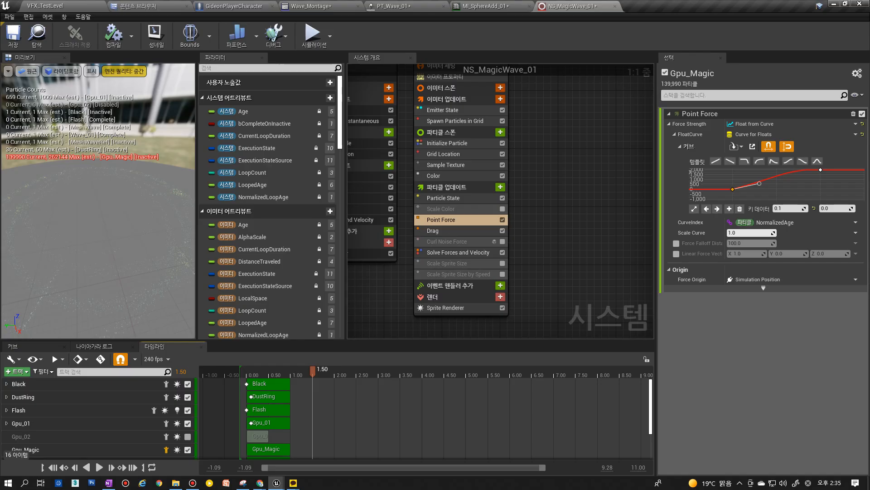
Scrub the timeline back to about 0.72 and replay the effect to examine when the circle breaks apart.
left_click_drag(313, 371, 279, 371)
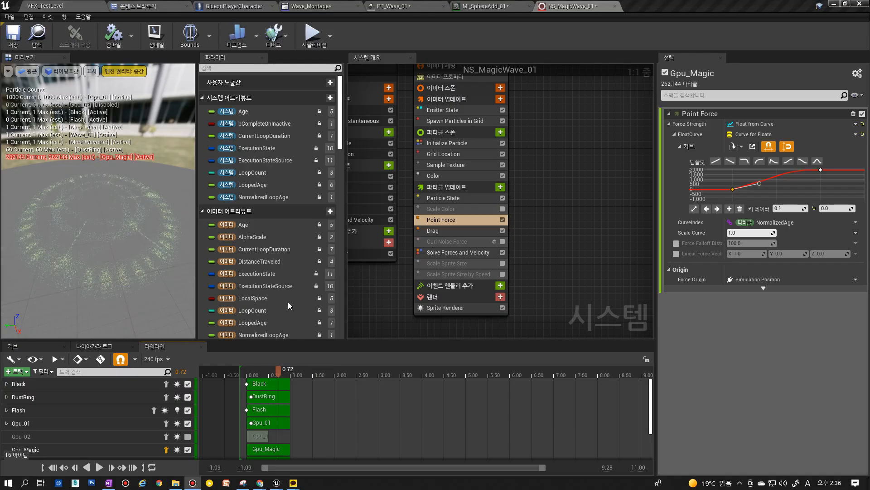
left_click(52, 467)
left_click(99, 467)
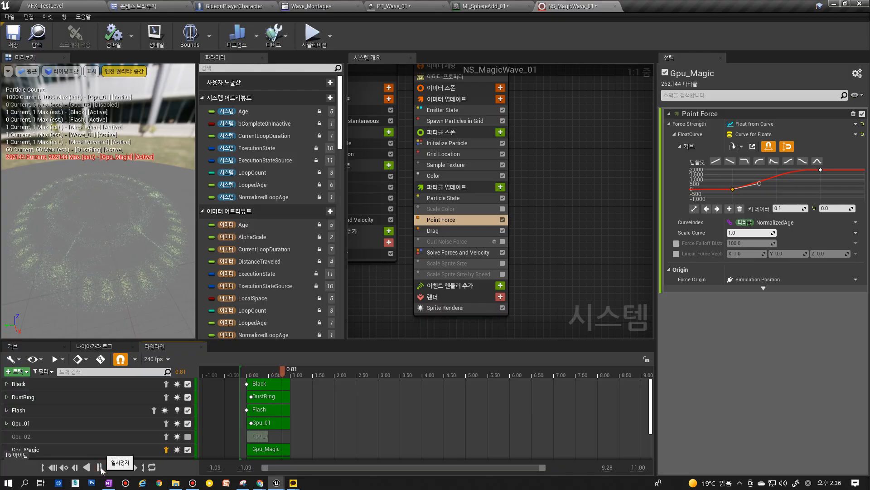
left_click(54, 467)
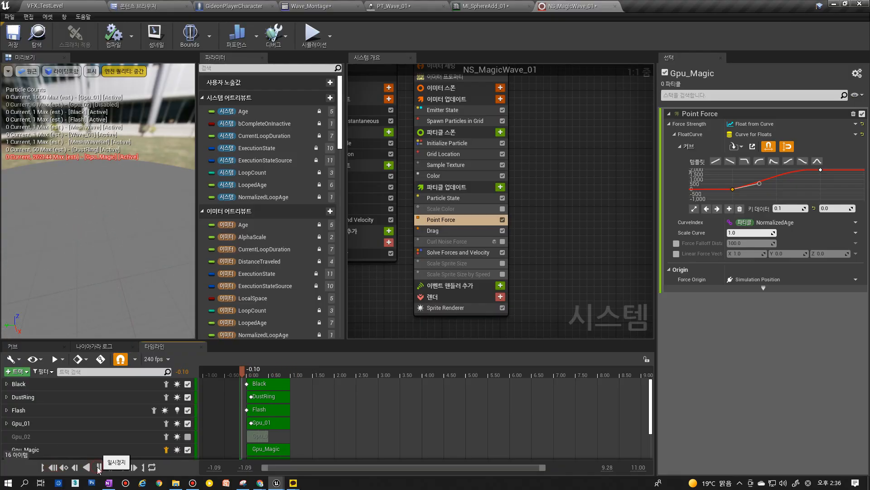
left_click(99, 467)
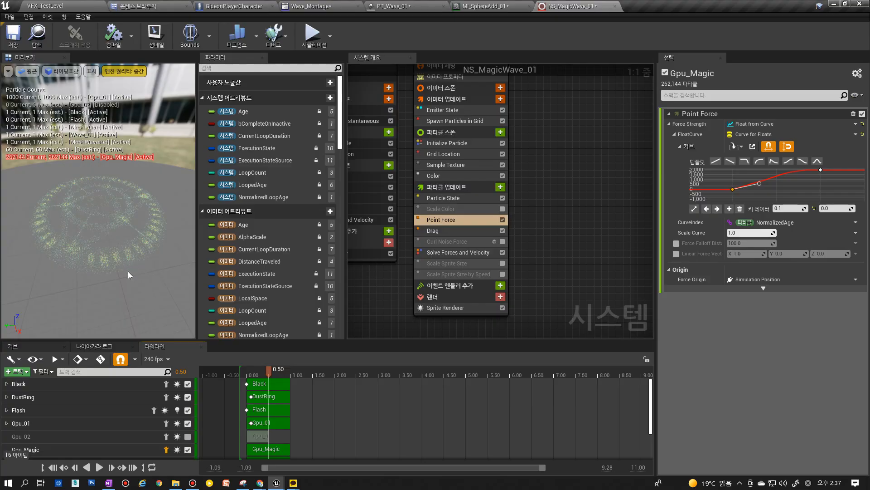
Disable Gpu_Magic's Drag module and replay the effect to compare the particle motion without it.
left_click(452, 230)
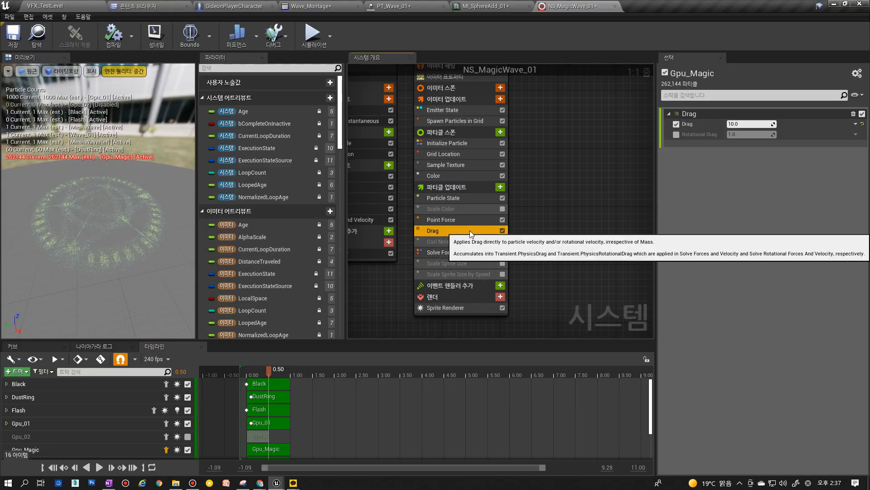
left_click(502, 230)
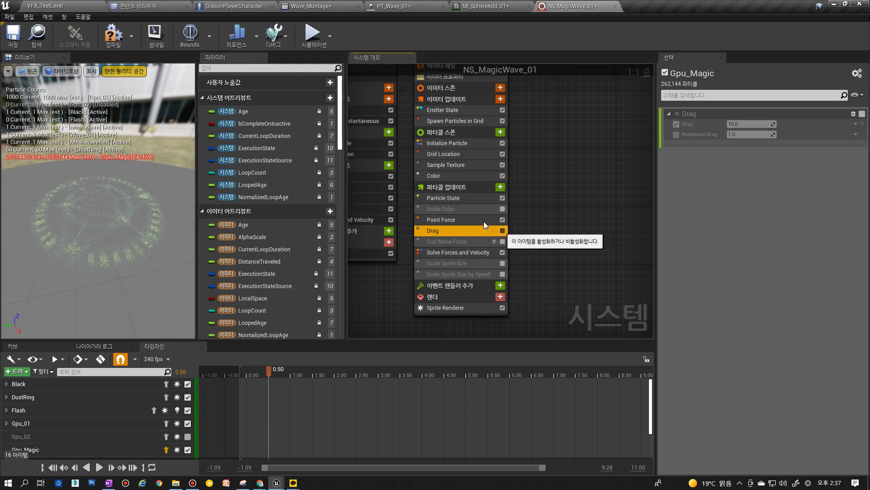
left_click(442, 221)
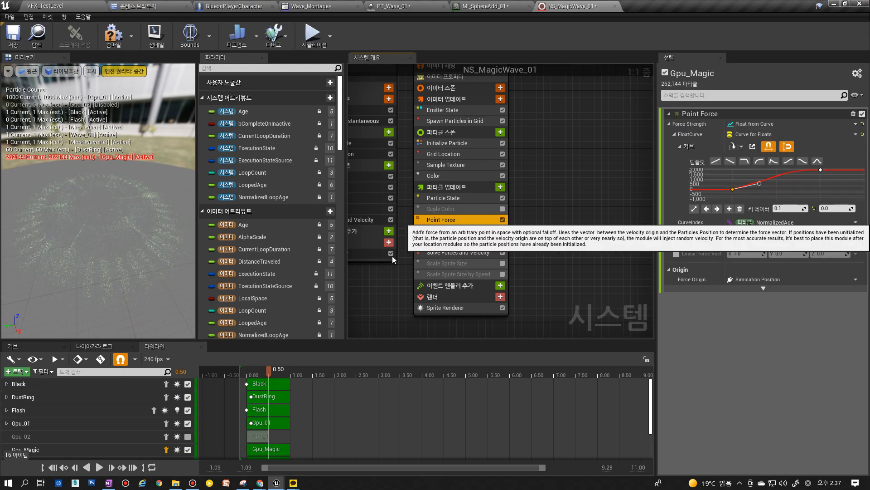
left_click(73, 468)
left_click(100, 467)
left_click(74, 468)
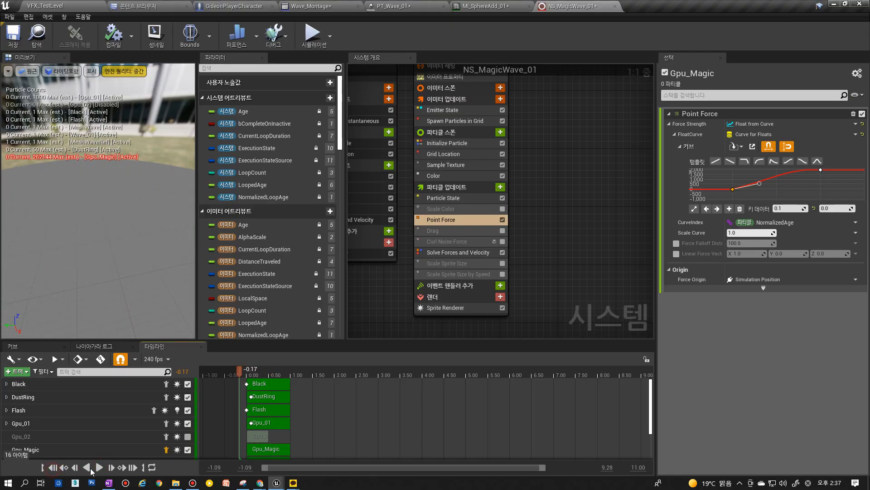
left_click(55, 468)
left_click(99, 468)
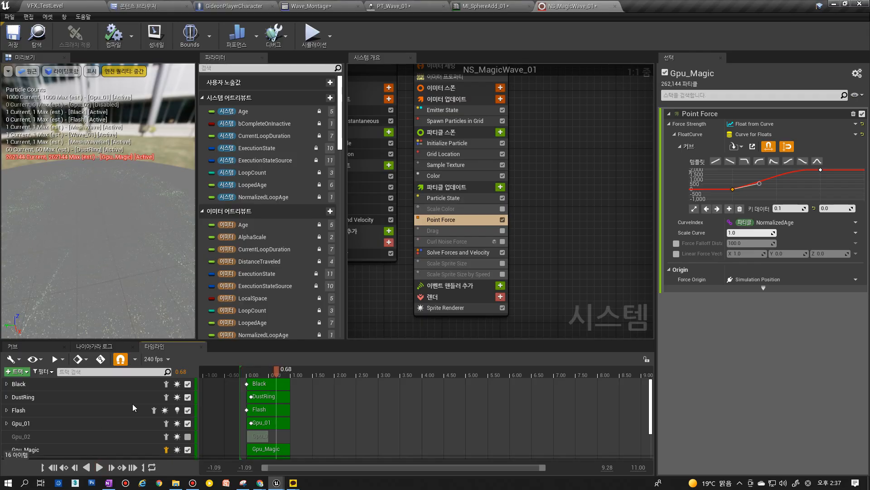
Re-enable the Drag module and replay the effect from the start to check the motion.
left_click(503, 231)
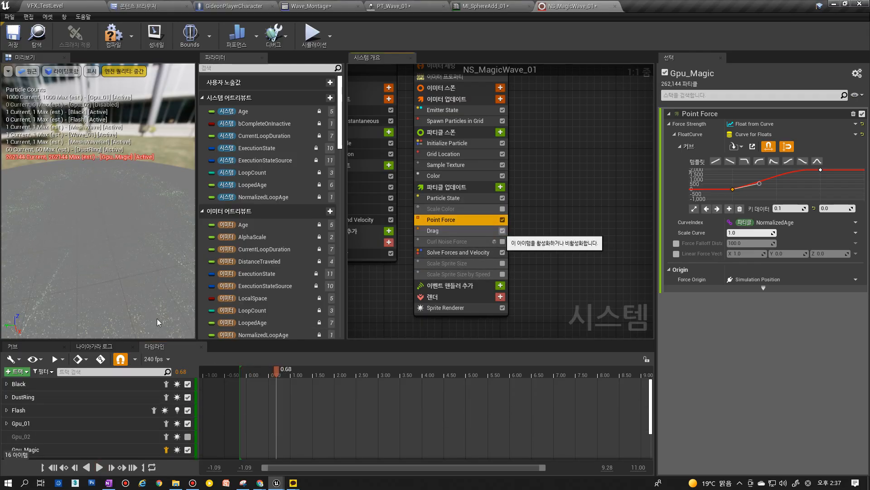
left_click(54, 468)
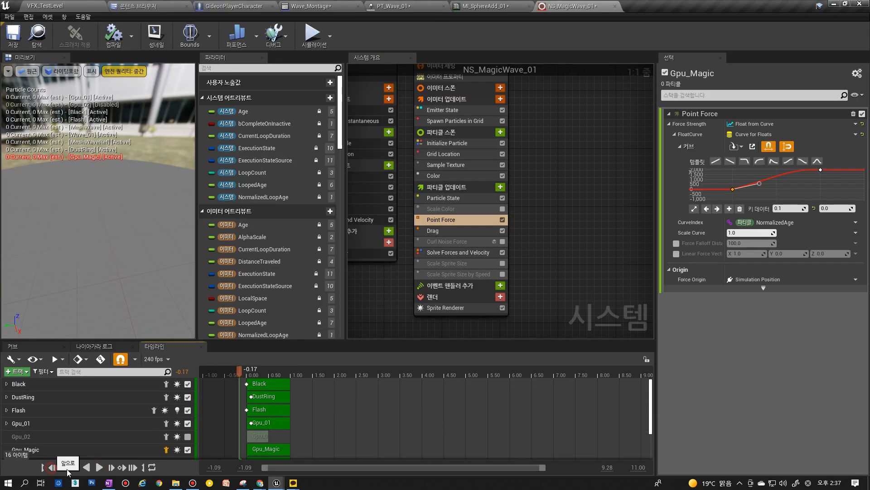
left_click(98, 468)
left_click(98, 468)
left_click(54, 467)
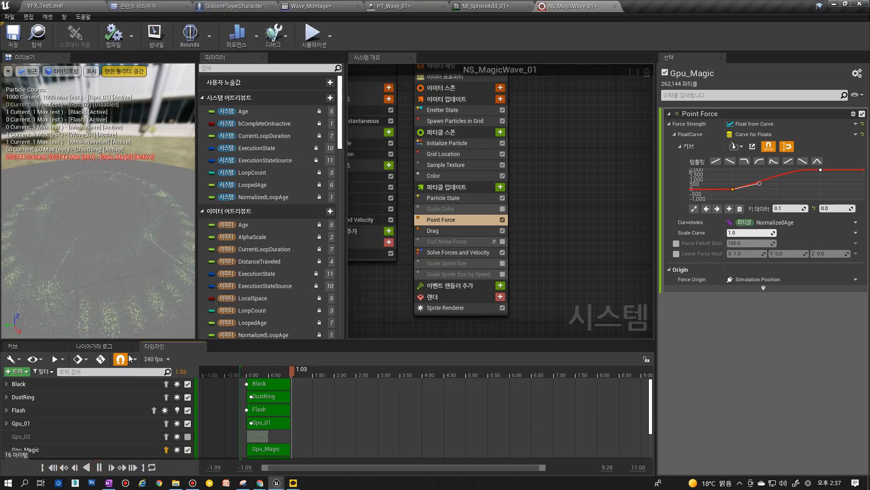
Change the Point Force module's Force Strength from a curve to a Random Range Float.
left_click(434, 230)
left_click(453, 220)
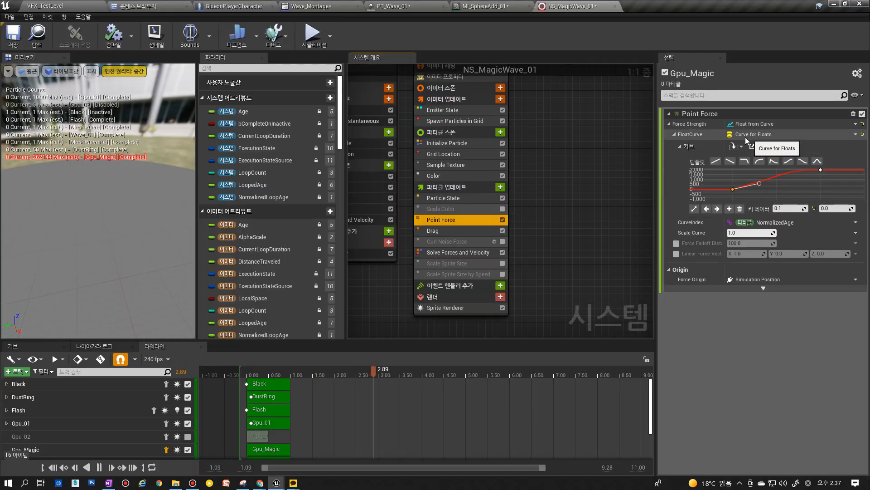
mouse_move(732, 189)
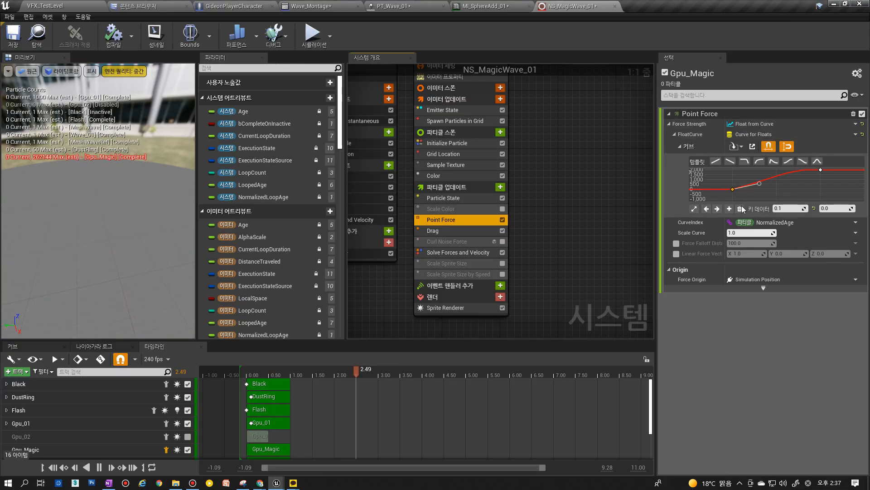
left_click(857, 125)
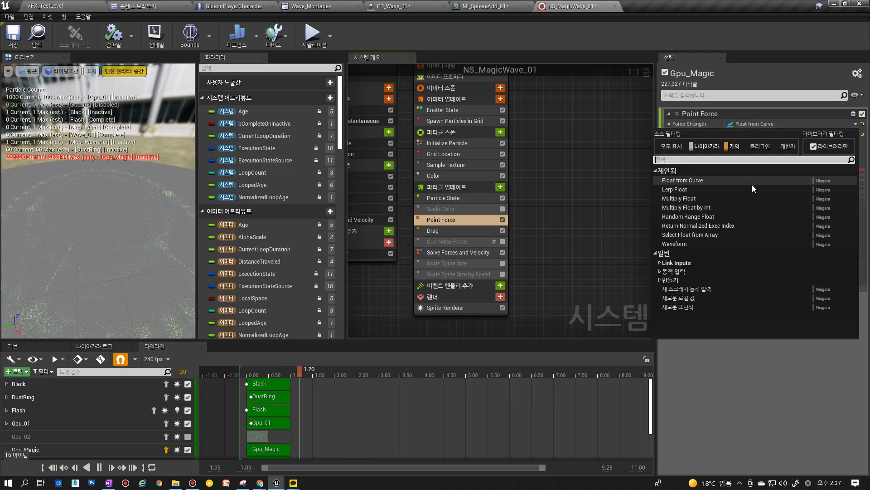
left_click(713, 218)
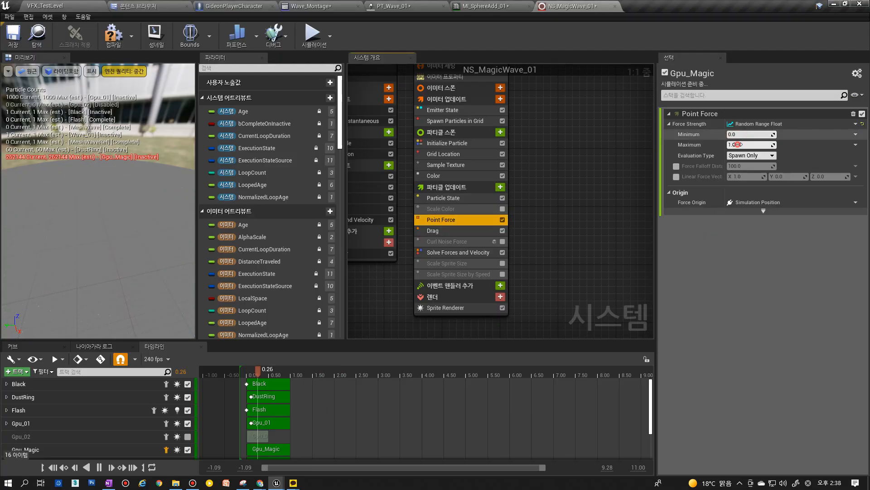
Set the random Force Strength's Maximum to 1000.
left_click(754, 144)
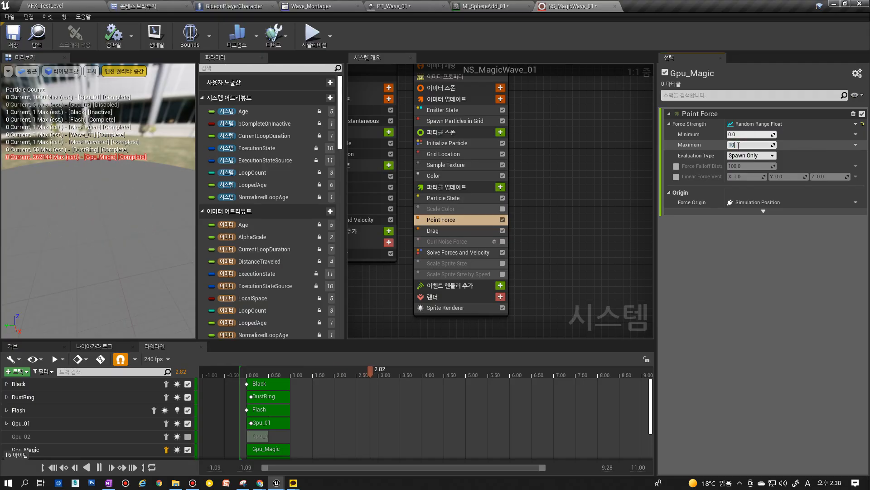
type("10")
key("BackSpace")
key("Return")
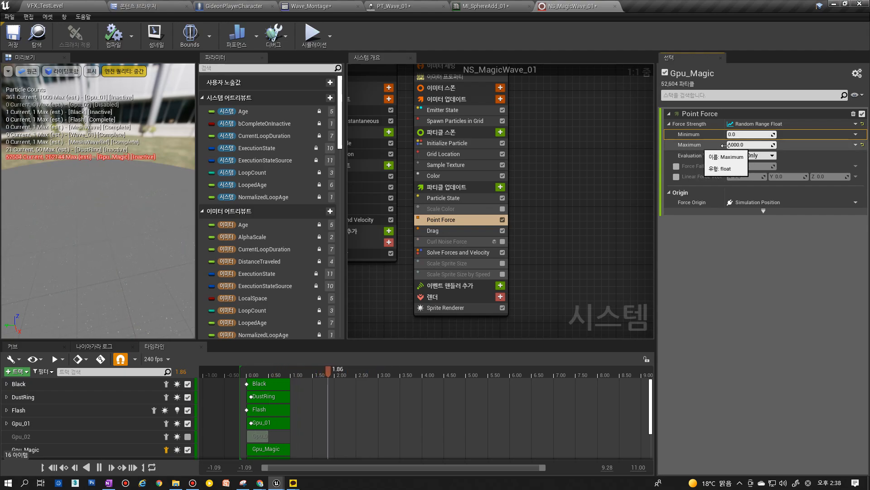
Change the random Force Strength's Maximum to a Float from Curve using the descending linear template.
left_click(855, 145)
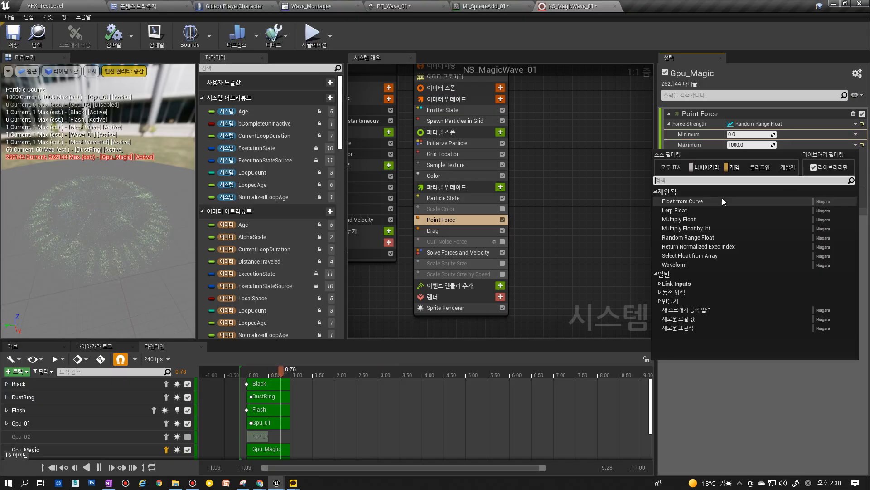
left_click(709, 201)
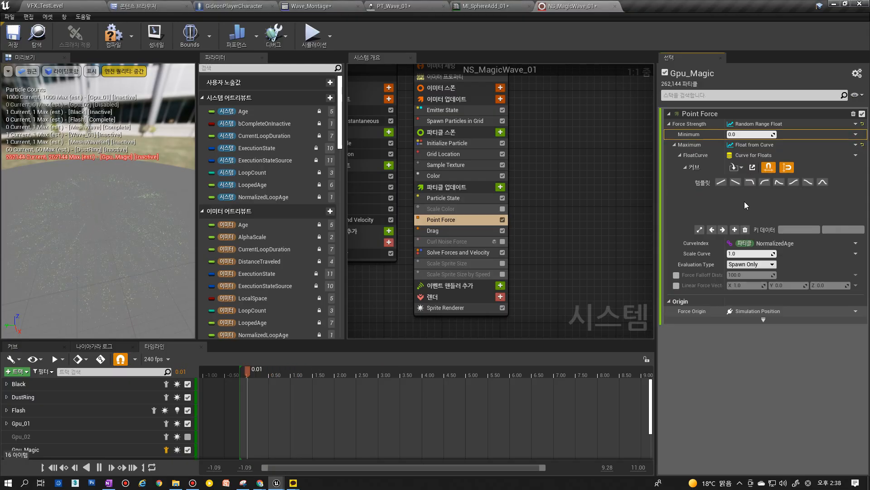
left_click(735, 183)
left_click(708, 192)
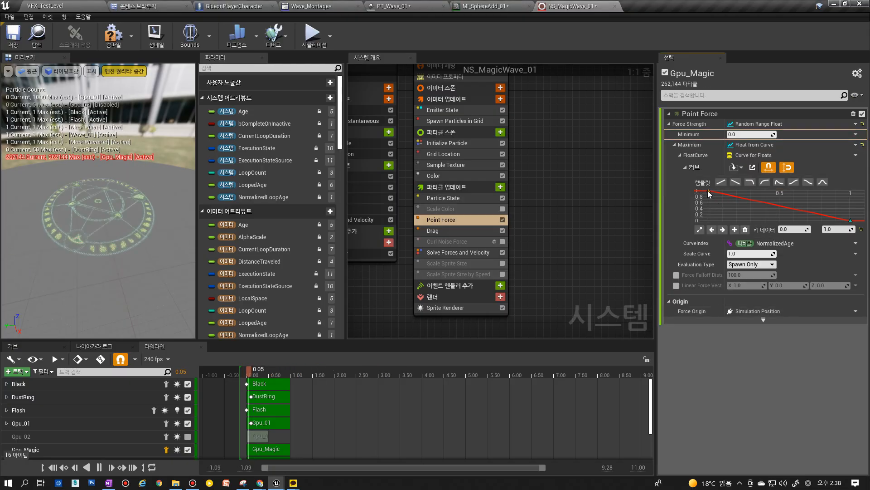
Set the first key of the Maximum curve to time 0.1 and value 0.
left_click(794, 229)
type("0.1")
left_click(833, 229)
type("0")
key("Return")
Set the last key of the Maximum curve to time 0.3 and value 2000, and fit the curve display.
left_click(796, 230)
type("0.3")
left_click(832, 231)
type("2")
key("Return")
left_click(699, 230)
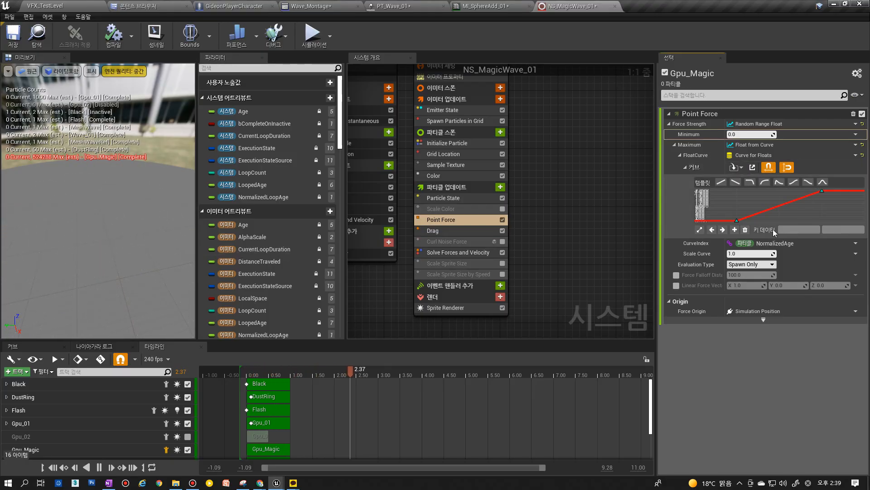
Try the Maximum curve's last key at time 1 with a value of 50.
left_click(821, 191)
left_click(805, 231)
type("1")
key("Return")
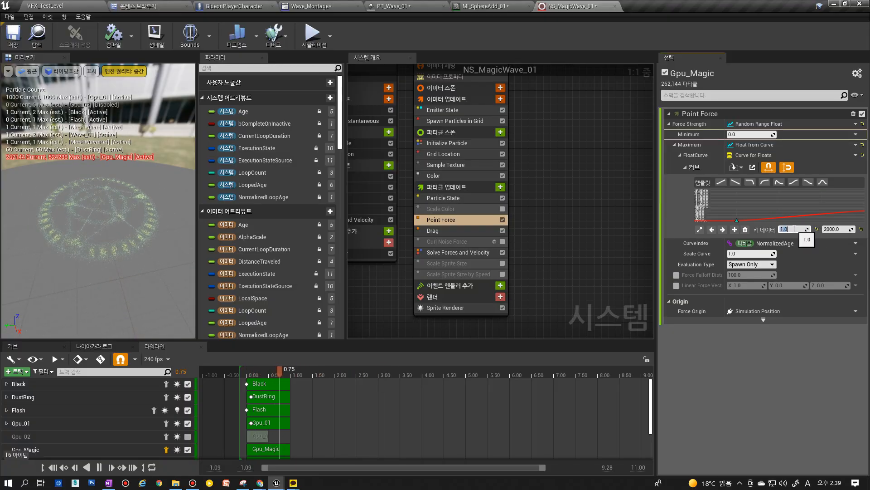
left_click(830, 230)
type("50")
key("Return")
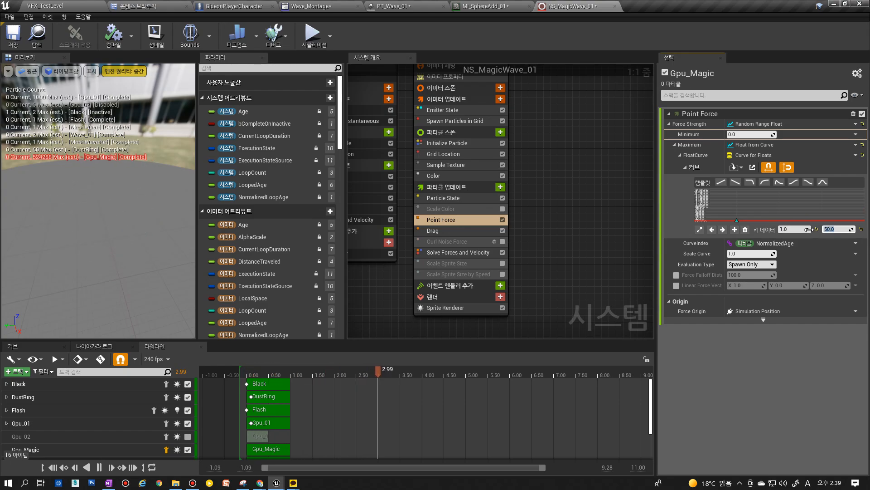
Return the Maximum curve's last key to value 2000 and time 0.3.
type("2000")
key("Return")
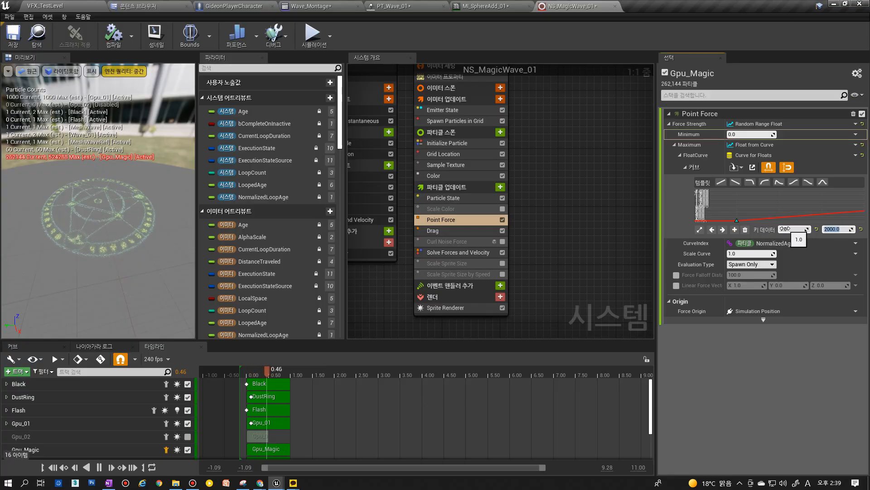
type("0.3")
key("Return")
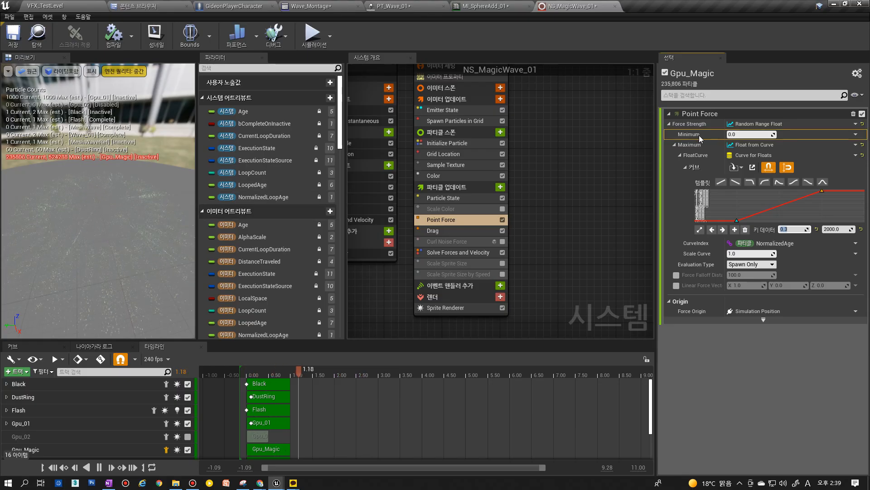
left_click(854, 145)
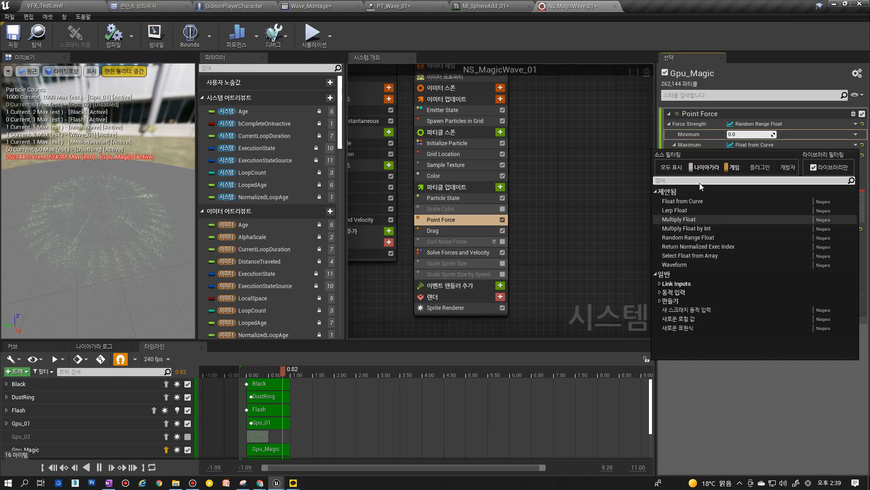
left_click(708, 142)
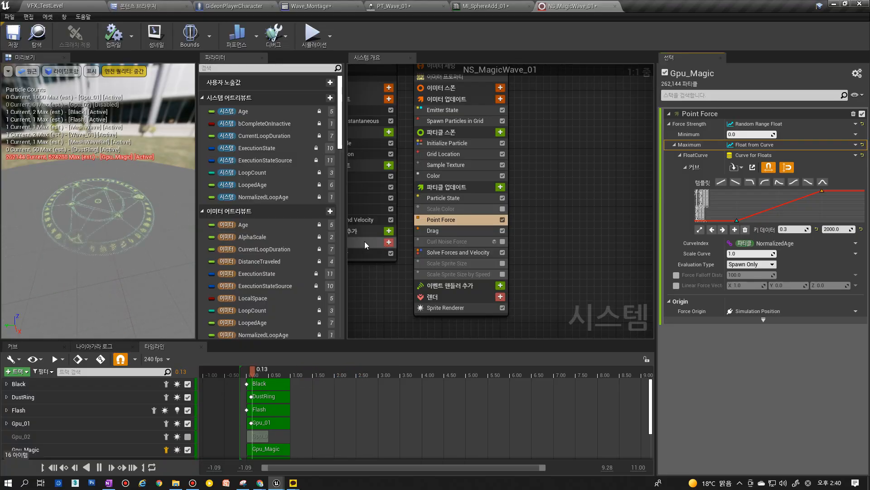
Enable Gpu_Magic's Curl Noise Force module and set its Noise Frequency to 10.
left_click(502, 242)
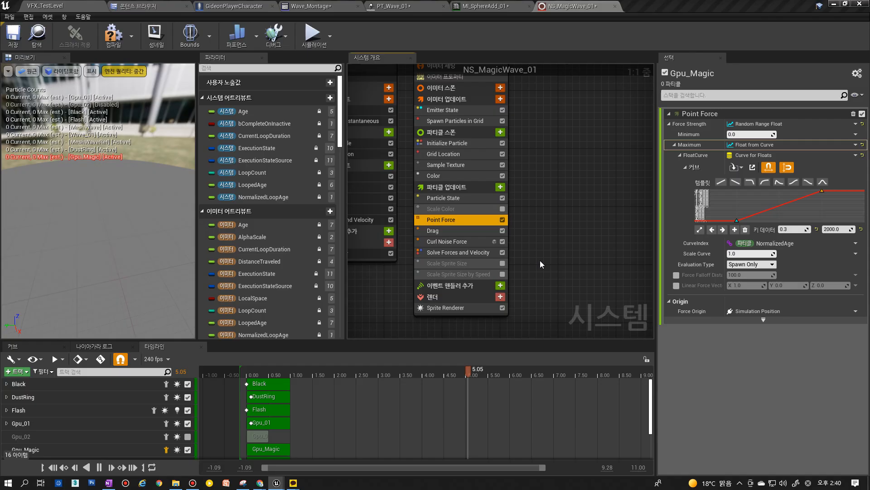
left_click(450, 242)
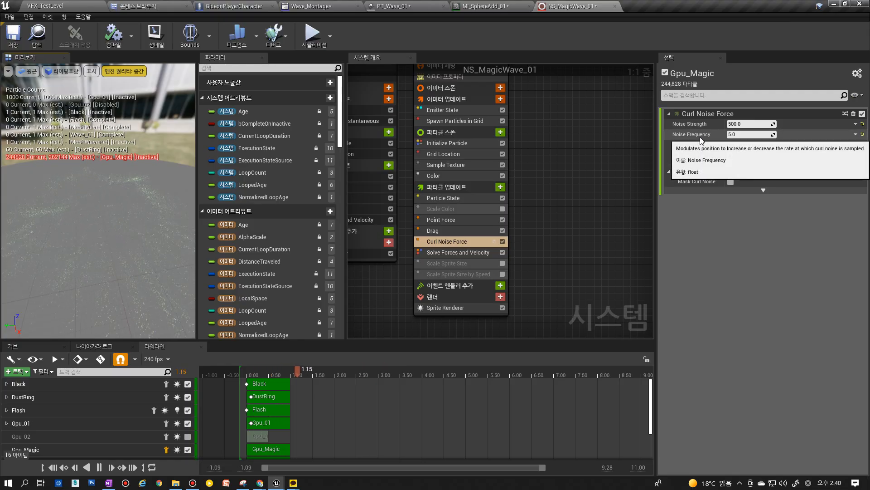
left_click(746, 134)
type("10")
key("Return")
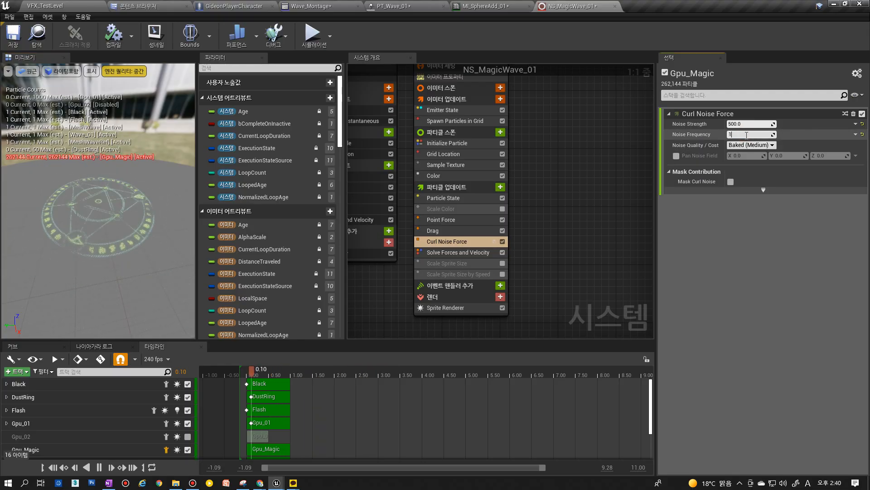
Try a Noise Frequency of 50 and return it to 10.
type("50")
key("Return")
type("10")
key("Return")
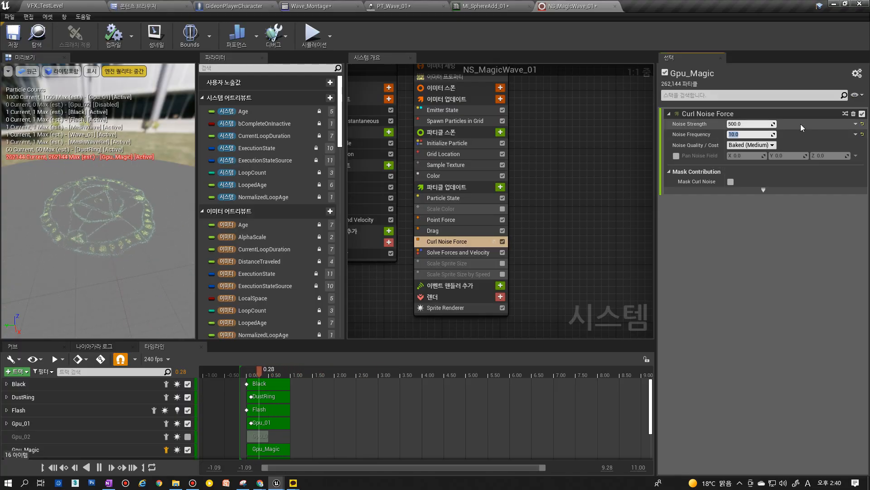
Change the Curl Noise Force's Noise Strength to a Float from Curve and set its first key's value to 0.
left_click(855, 124)
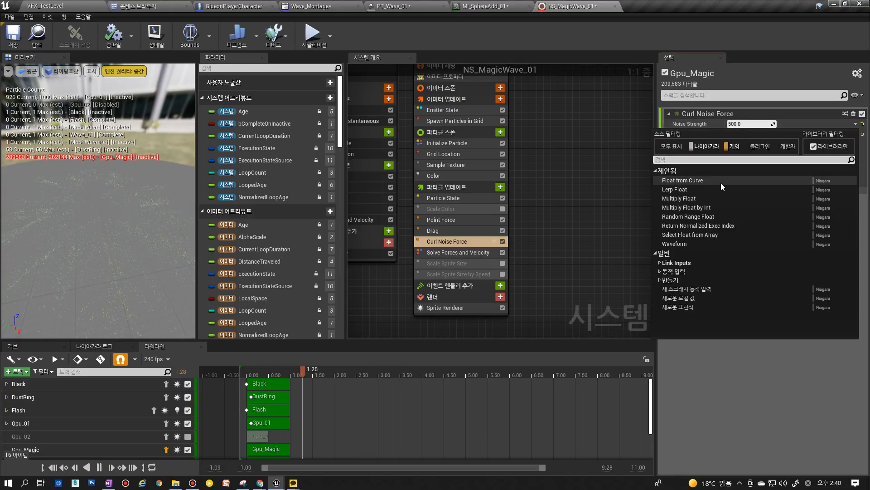
left_click(684, 180)
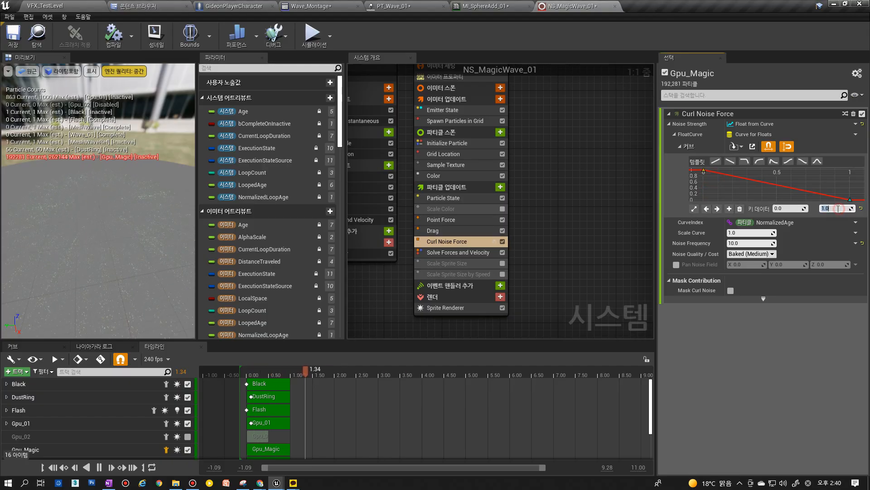
type("0")
key("Return")
Add a key at time 0.3 to the Noise Strength curve with a value of 1000.
right_click(728, 200)
left_click(754, 243)
left_click(834, 208)
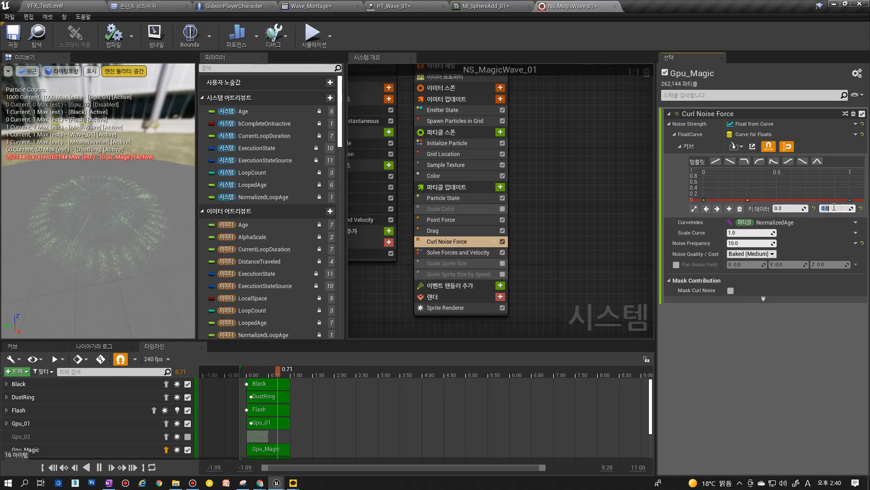
type("1000")
key("Return")
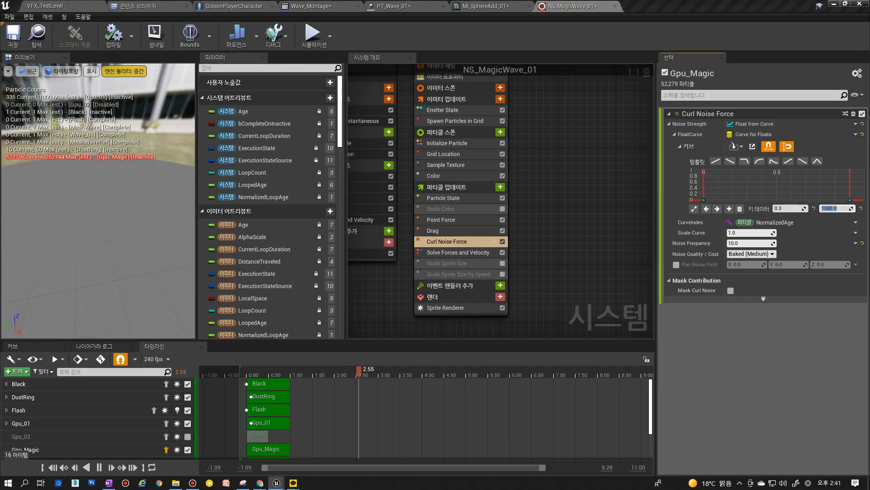
Try a value of 3000 on the Noise Strength curve's last key and fit the curve display.
left_click(851, 200)
left_click(839, 208)
type("3000")
key("Return")
left_click(695, 208)
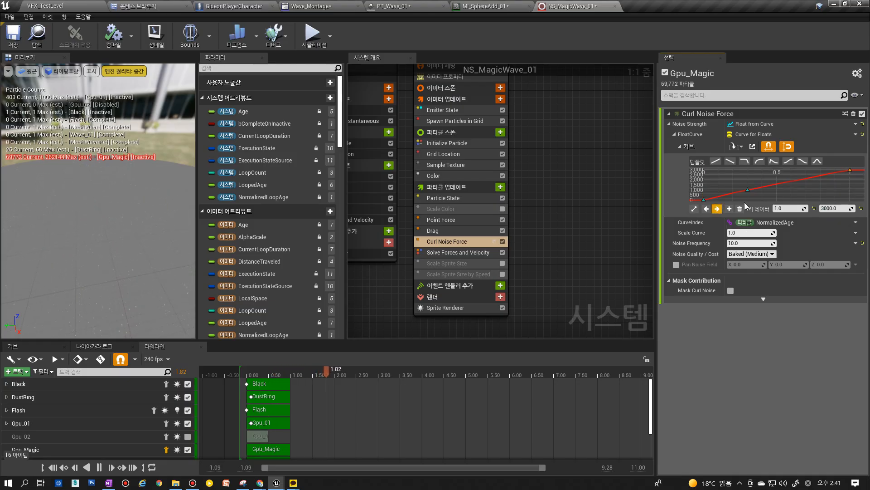
Set the value of the Noise Strength curve's last key to 1000.
left_click(838, 209)
type("1000")
key("Return")
Switch all three Noise Strength curve keys to cubic interpolation with broken tangents and fit the curve display.
left_click_drag(756, 183, 715, 203)
right_click(701, 203)
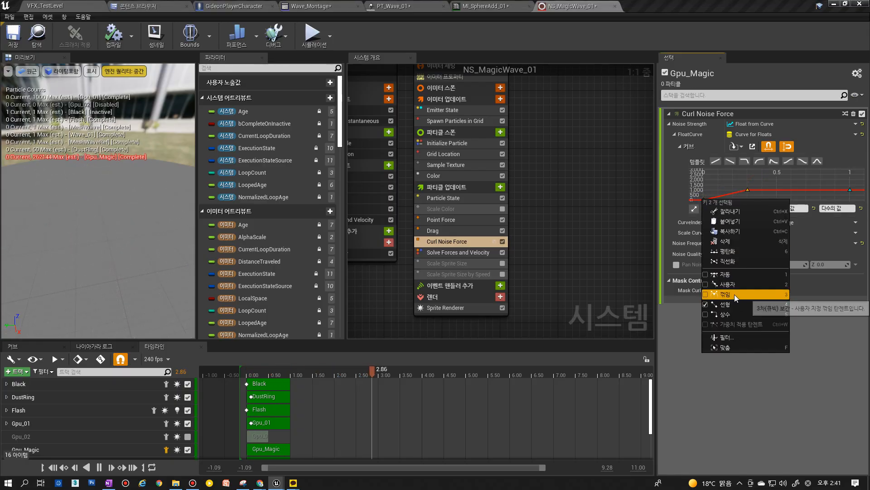
left_click(734, 294)
left_click(694, 208)
left_click(752, 187)
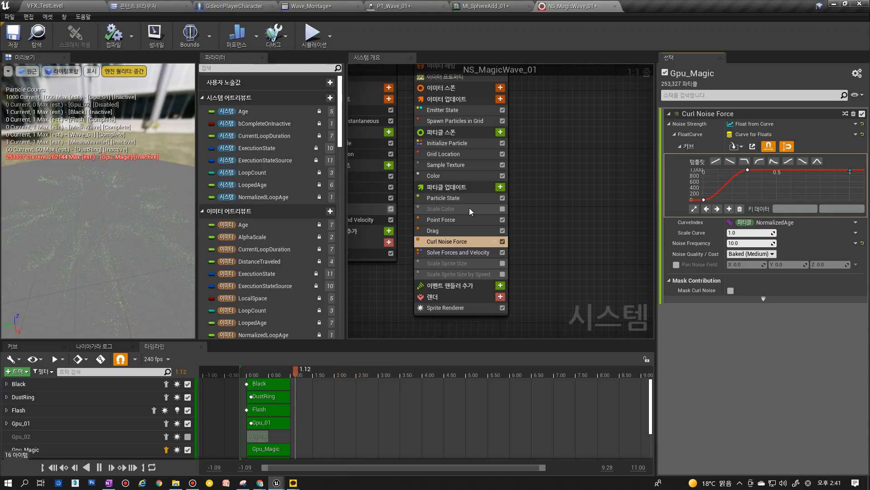
Try a value of 1000 on the Noise Strength curve's first key and return it to 0.
left_click(704, 199)
left_click(839, 208)
type("1000")
key("Return")
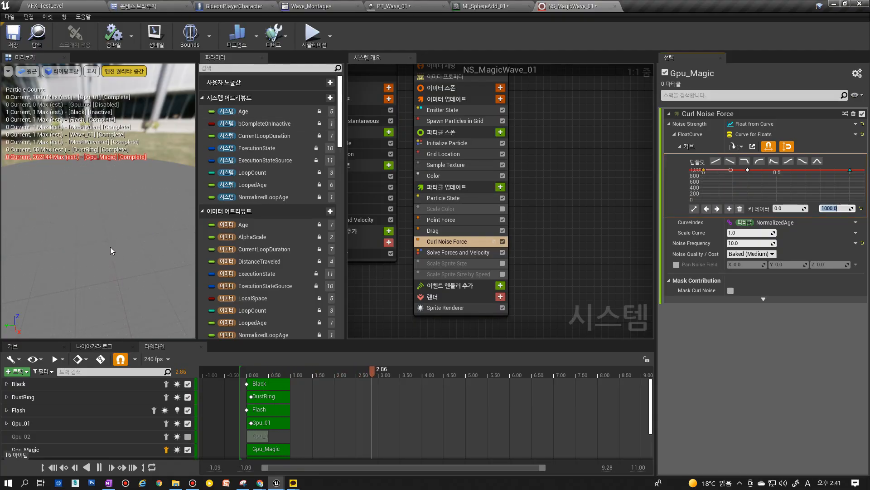
left_click(835, 208)
type("0")
key("Return")
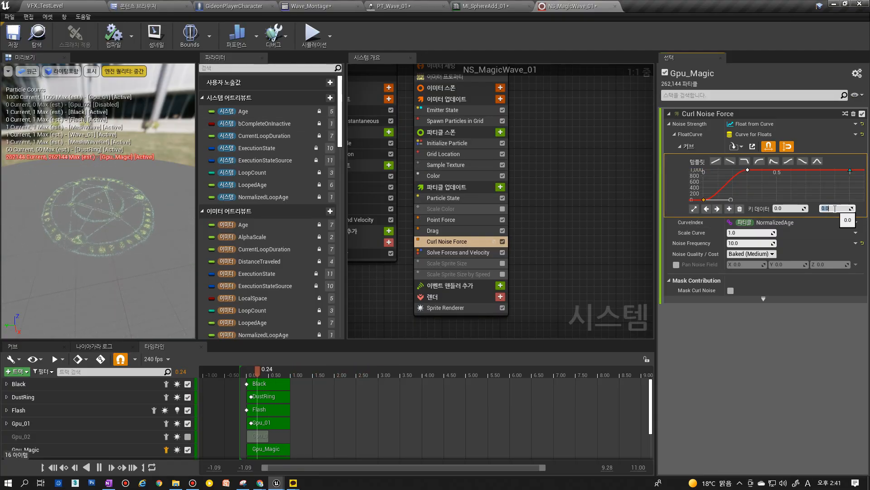
Try the Noise Strength curve's middle key at time 1 and at time 0.5.
left_click(747, 169)
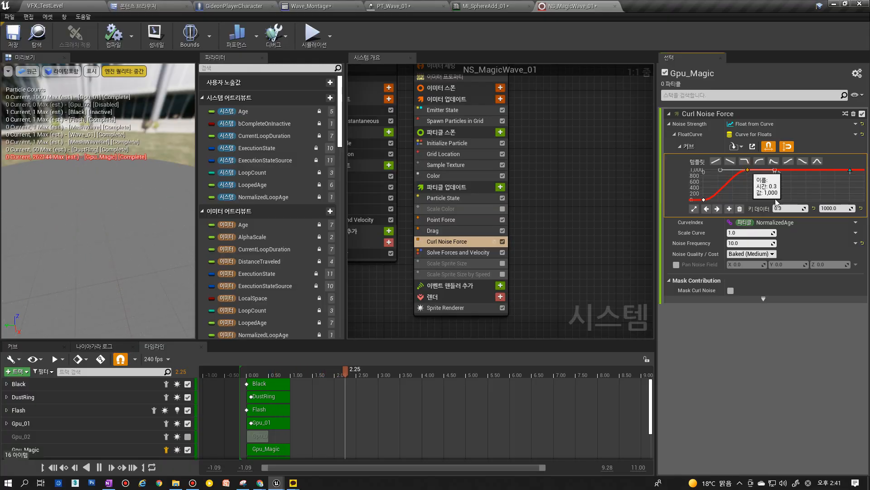
left_click(791, 209)
type("1")
key("Return")
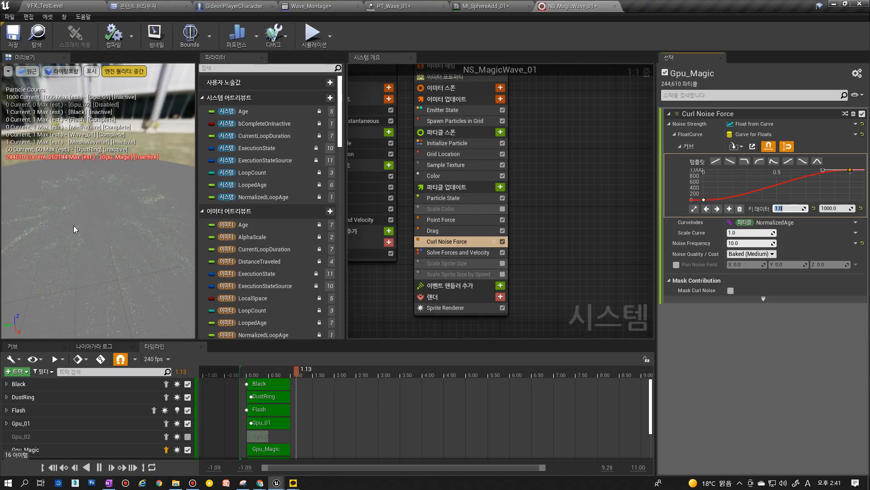
type(".5")
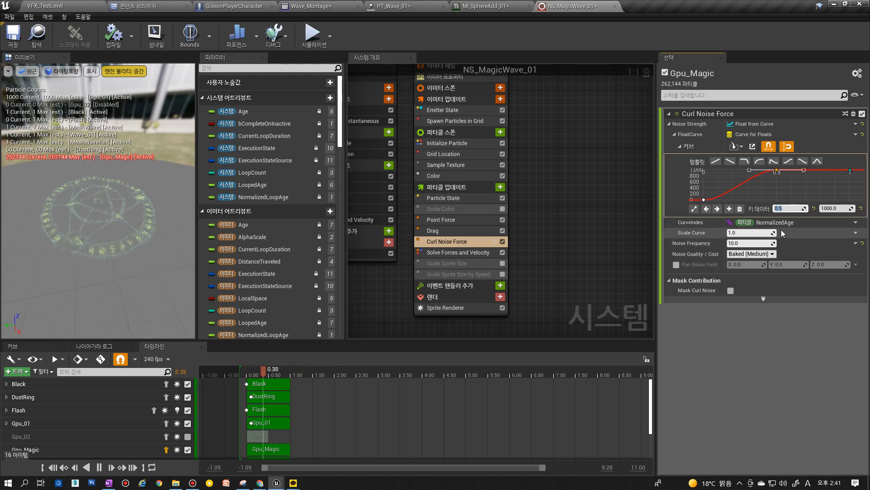
key("Return")
Compare times 0.3 and 0.5 for the Noise Strength curve's middle key and settle on 0.4.
type("0.3")
key("Return")
type("0.5")
key("Return")
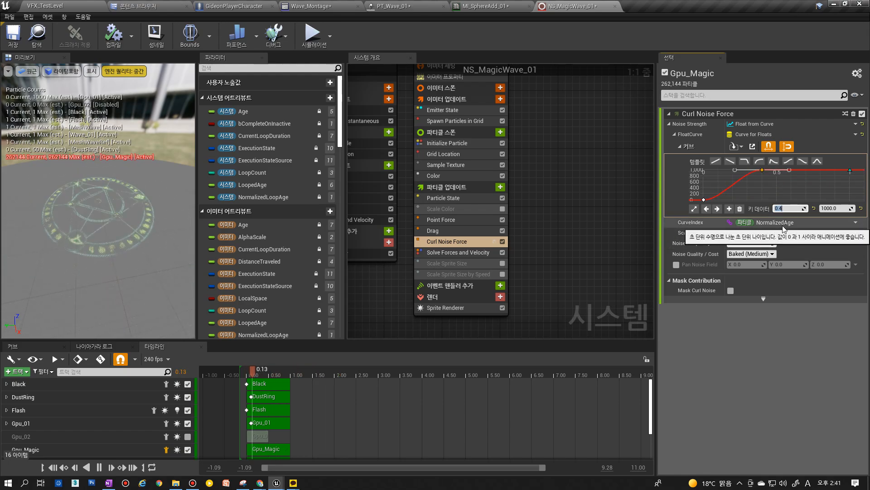
type("0.4")
key("Return")
Try the Noise Strength curve's first key at time 0.1 and return it to time 0.
left_click(704, 199)
left_click(791, 208)
type(".1")
key("Return")
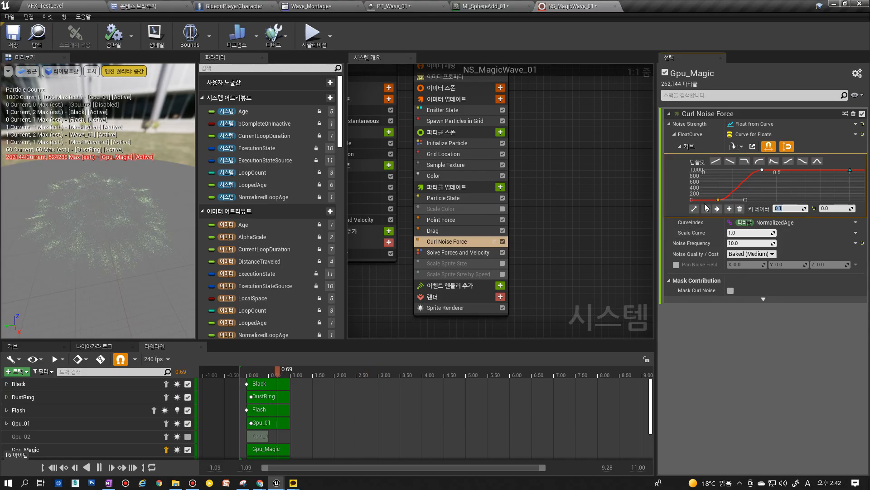
type("0")
key("Return")
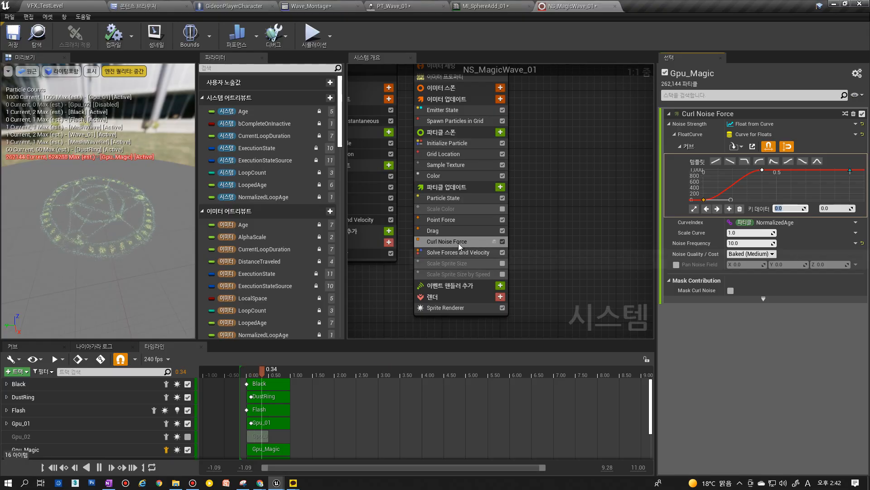
Enable Gpu_Magic's Scale Color module.
left_click(446, 209)
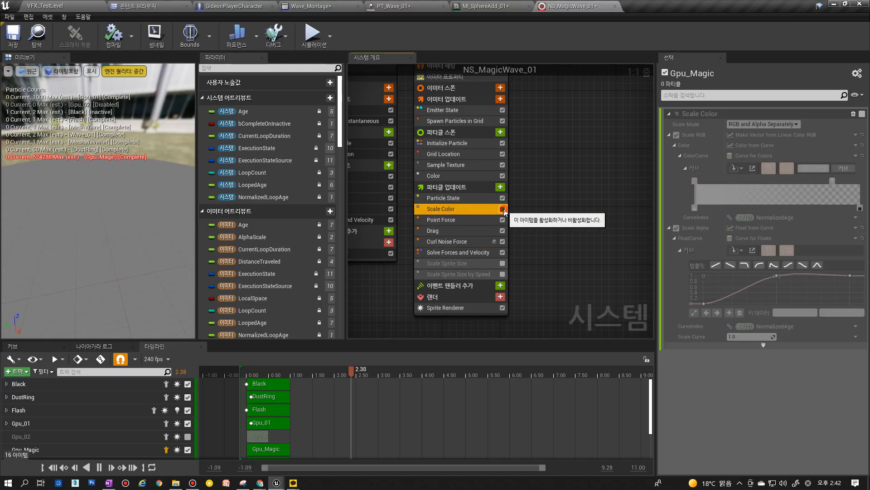
left_click(501, 209)
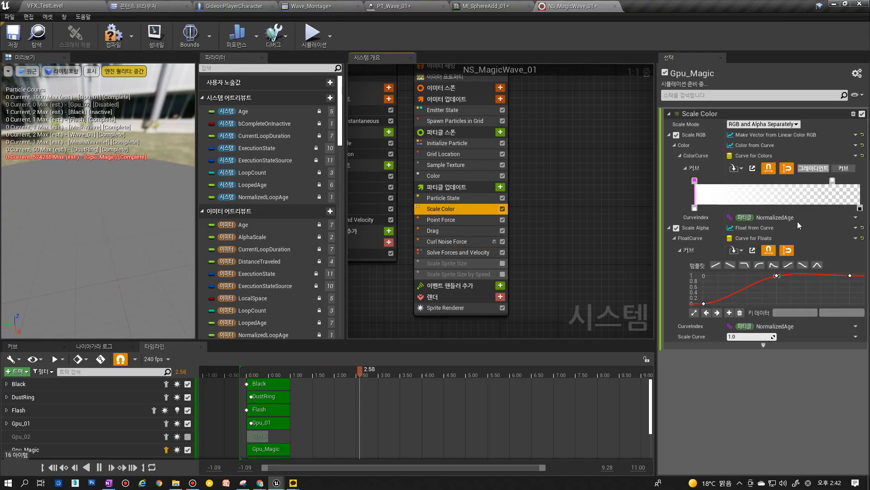
right_click_drag(372, 288, 510, 317)
right_click_drag(567, 298, 480, 303)
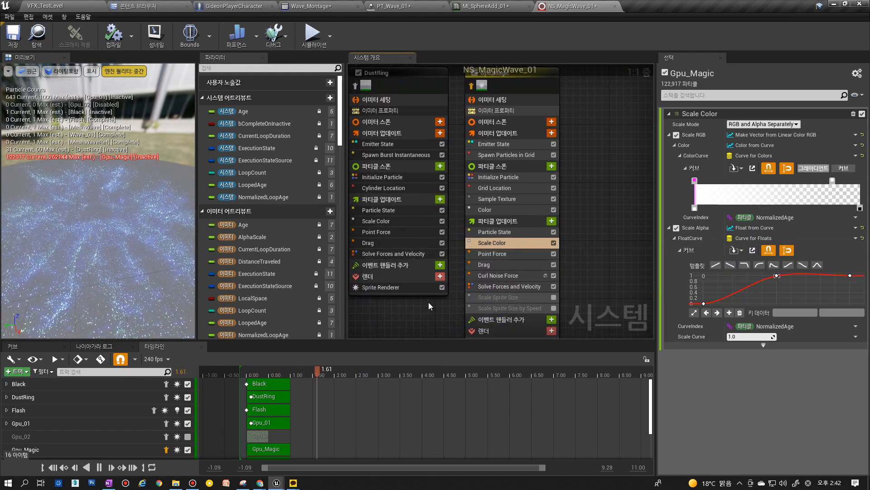
right_click_drag(429, 301, 415, 289)
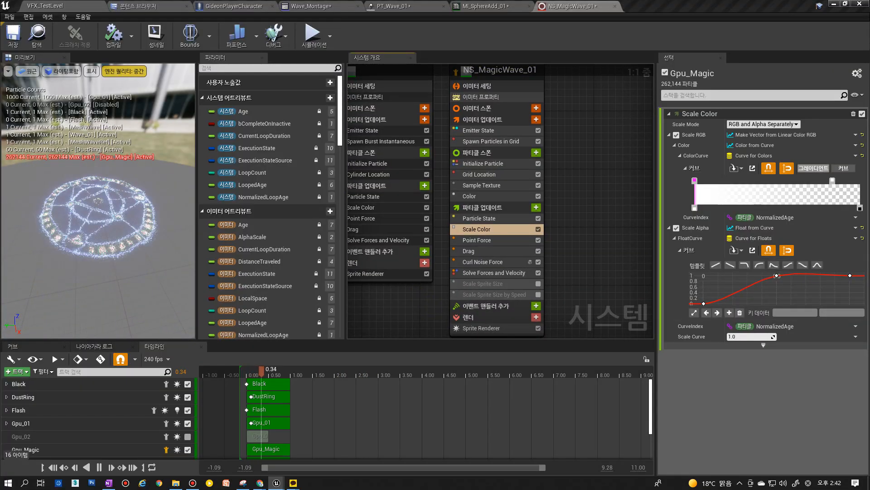
right_click_drag(404, 310, 402, 287)
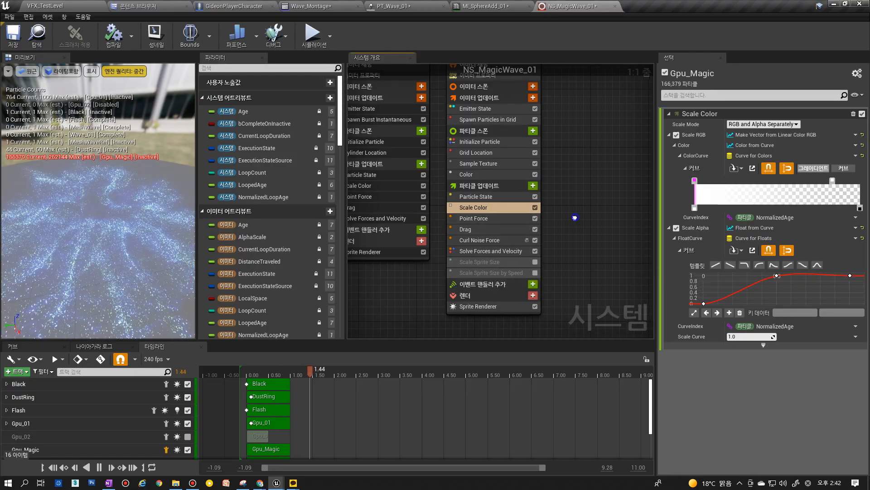
right_click_drag(574, 216, 525, 230)
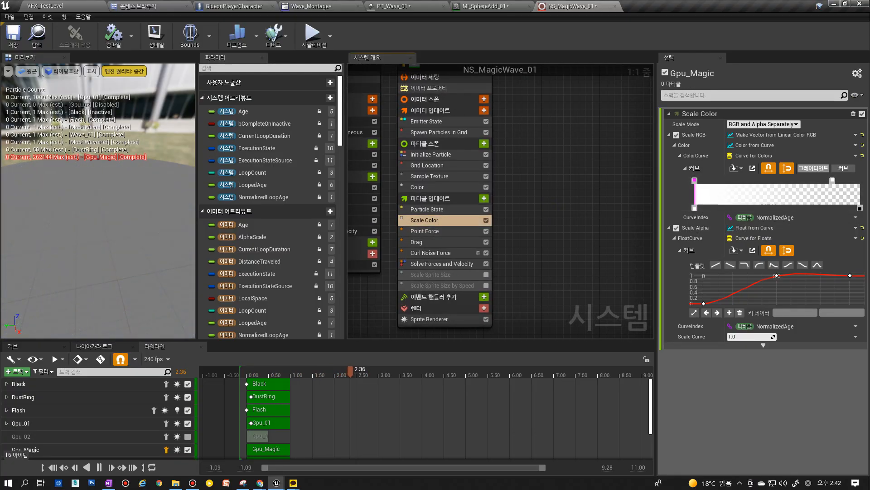
Set the first color stop of Scale Color's ColorCurve gradient to R 0, G 1, B 10.
double_click(696, 181)
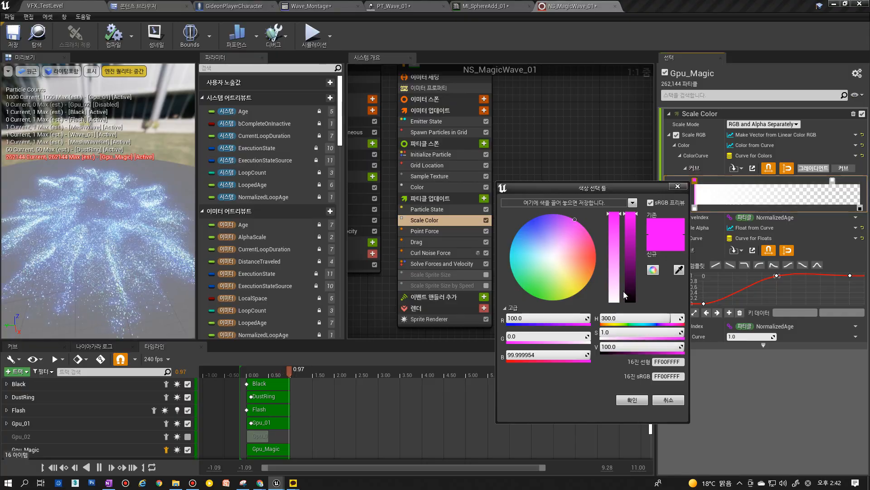
left_click(537, 318)
type("0")
left_click(527, 335)
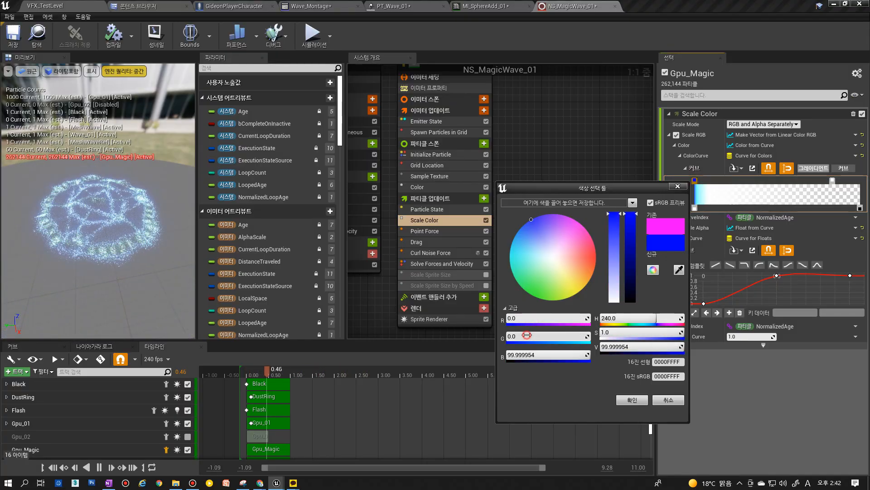
type("1")
left_click(530, 352)
type("10")
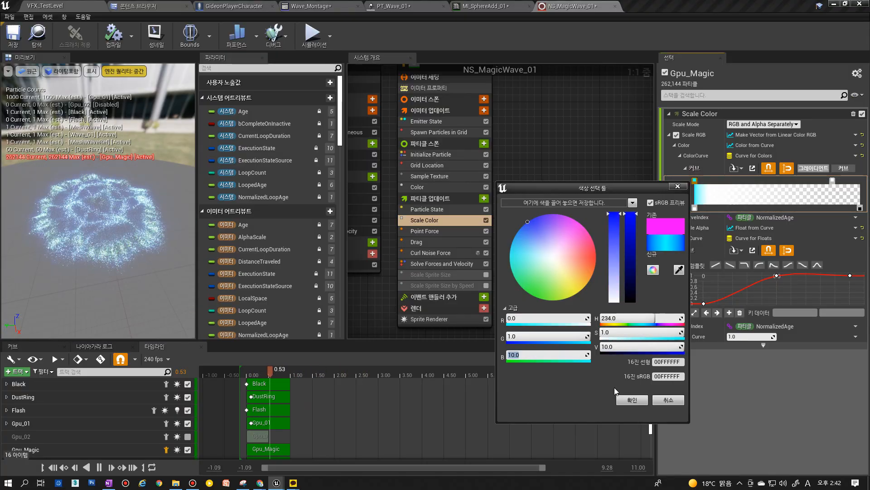
left_click(632, 399)
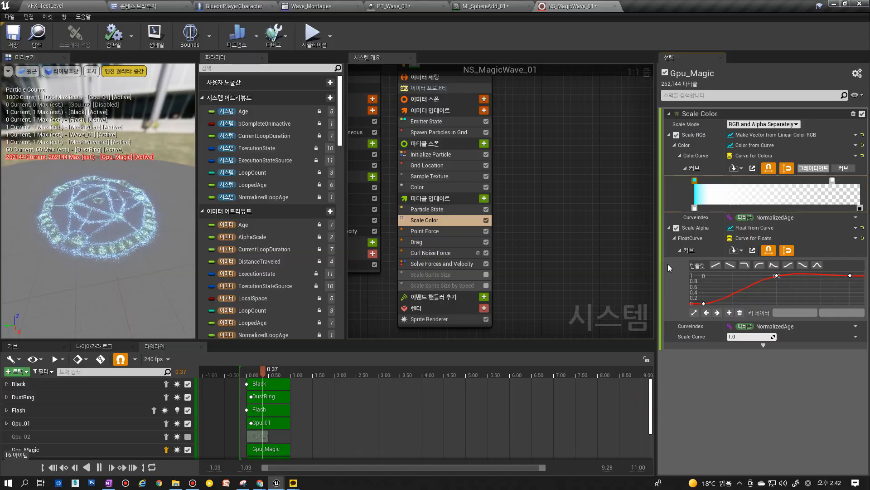
Set the ColorCurve gradient's second color stop to R 0.1, G 0.2, B 10.
double_click(832, 181)
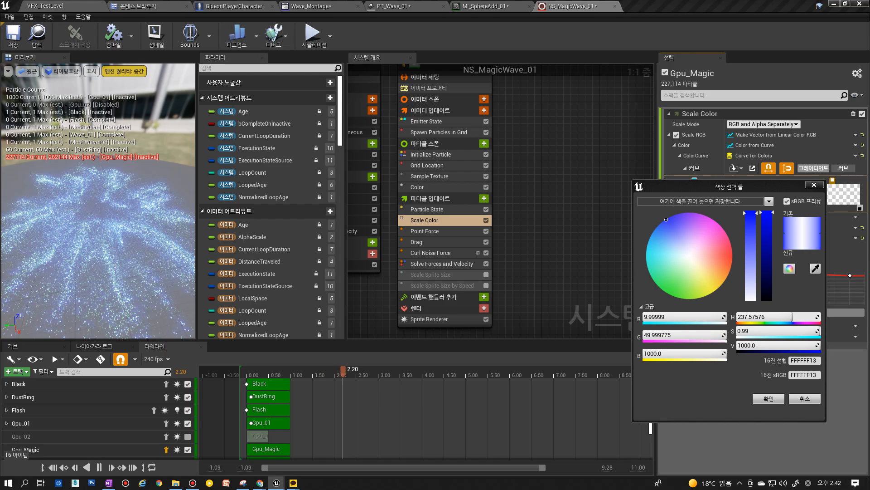
left_click(654, 317)
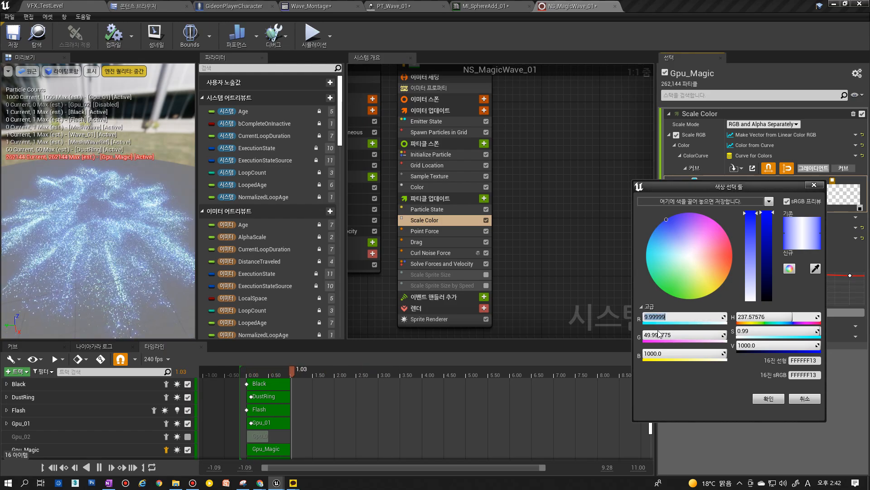
type("0")
left_click(659, 333)
type("0.1")
left_click(661, 353)
type("1")
key("Return")
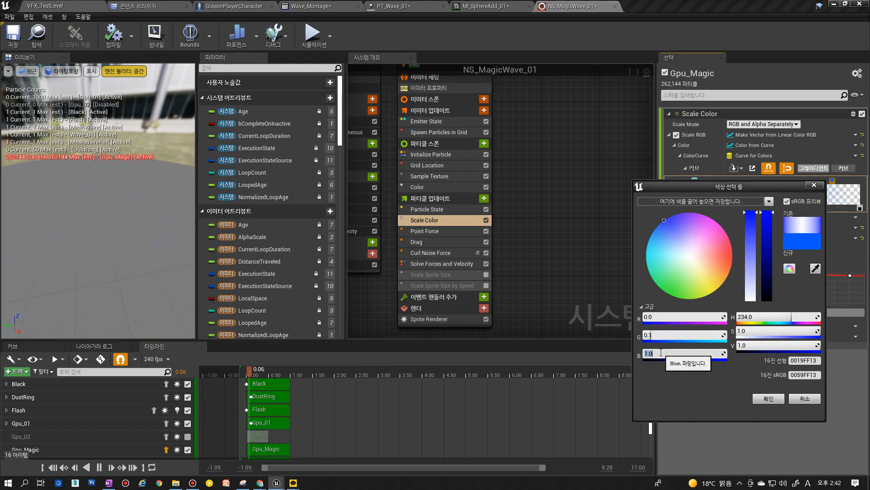
type("0")
key("Return")
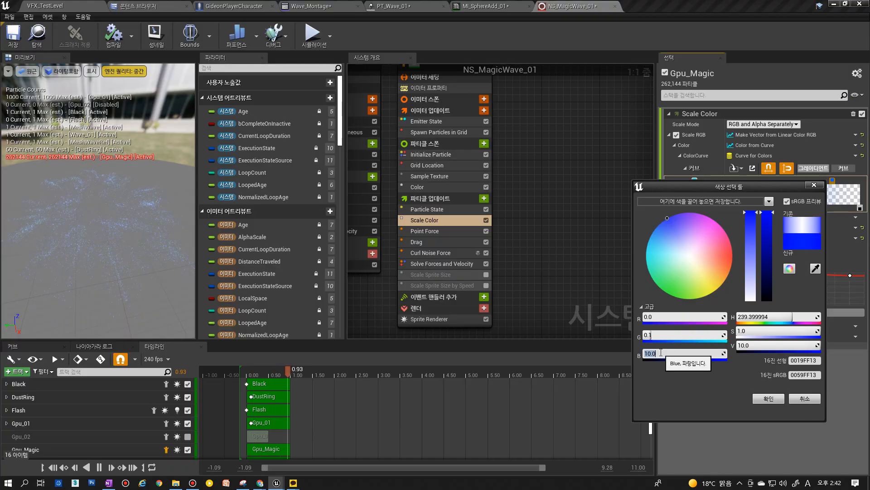
key("Return")
left_click(663, 319)
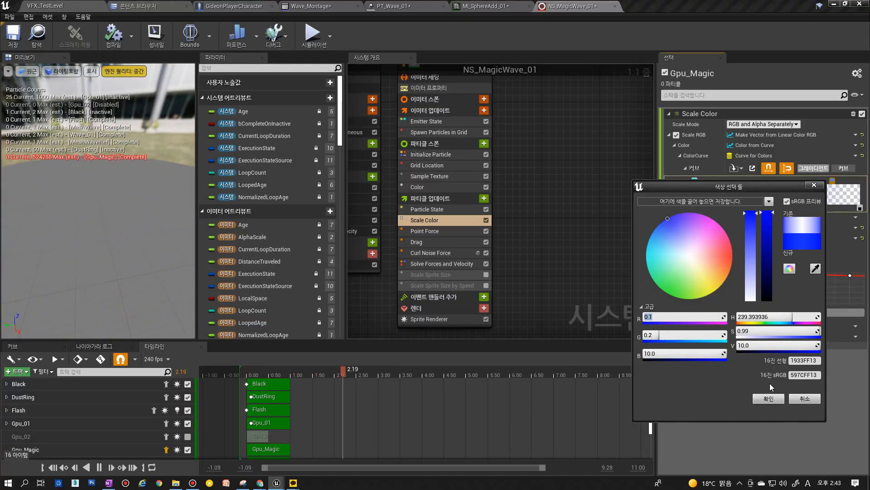
left_click(765, 401)
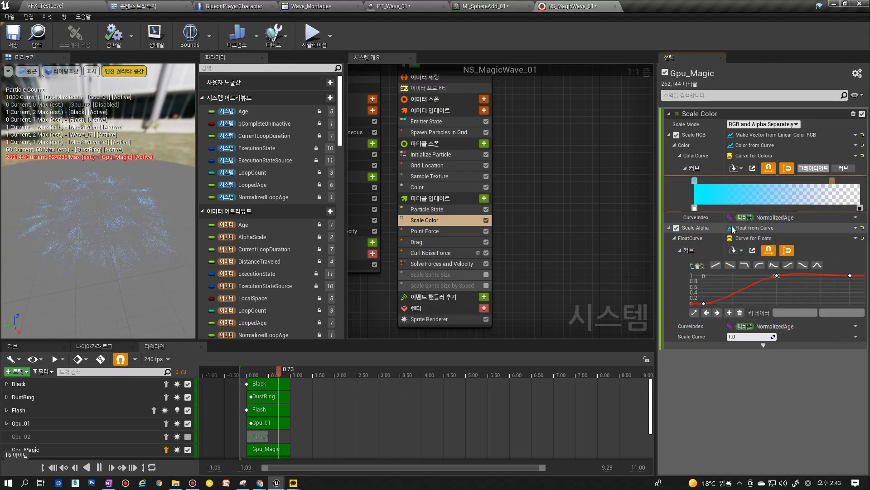
Set the time of the ColorCurve gradient's first opacity stop to 0.5.
right_click(695, 208)
type("0.5")
key("Return")
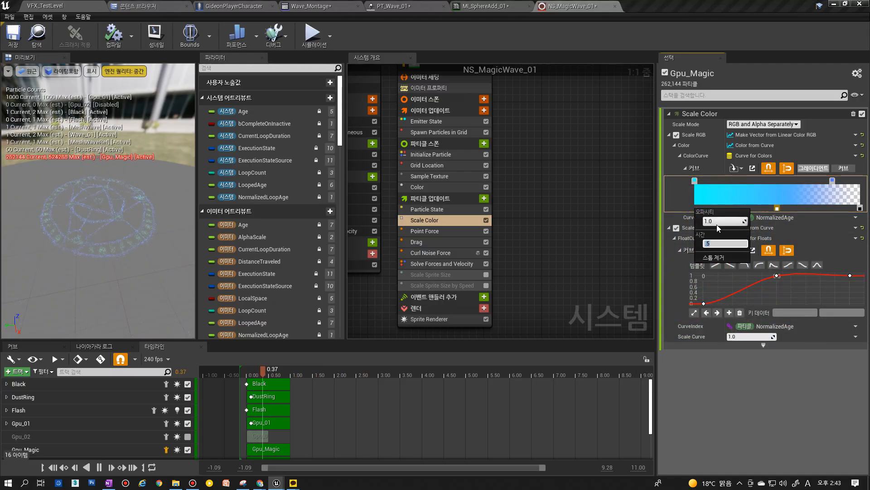
Try the red value of the ColorCurve gradient's first color stop at 500 and at 100.
left_click(695, 181)
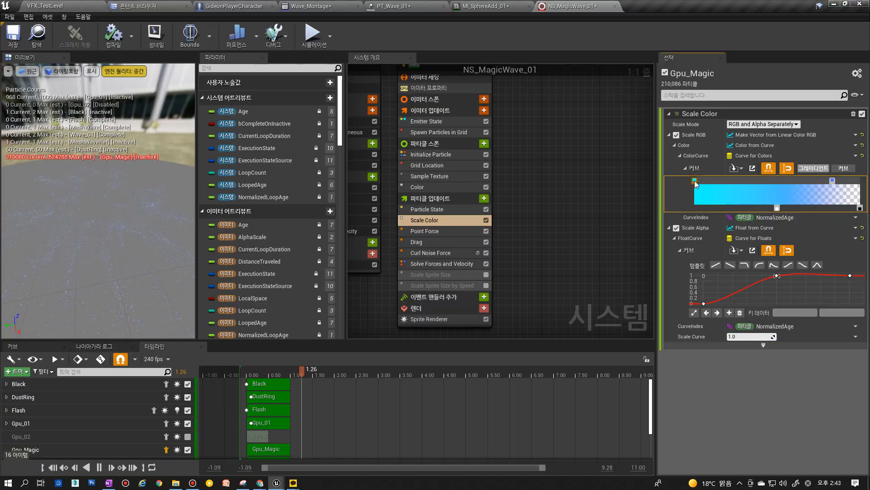
double_click(694, 180)
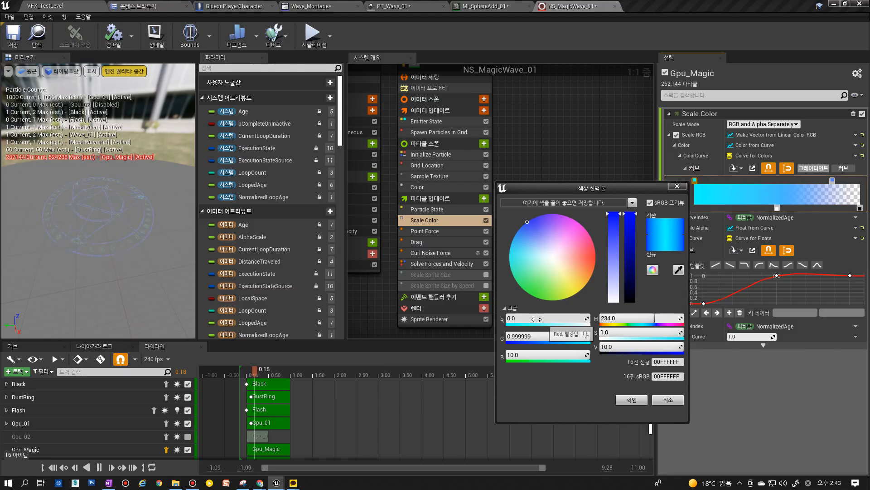
type("50")
key("Return")
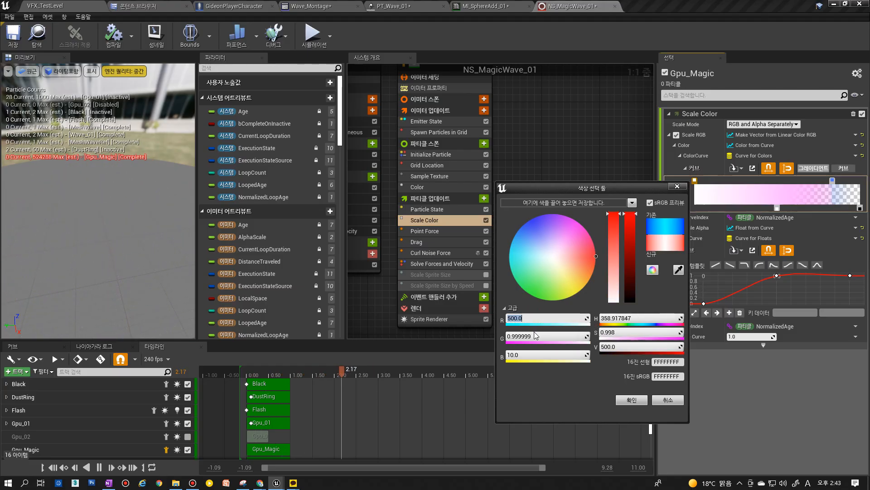
type("100")
key("Return")
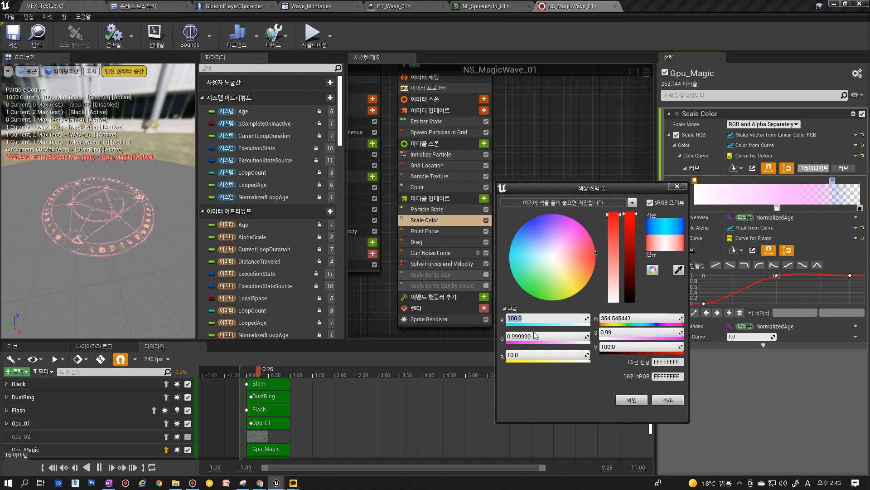
Set the first color stop's blue to 100 and try its red at 1, 100, 50 and 10.
type("1")
left_click(525, 355)
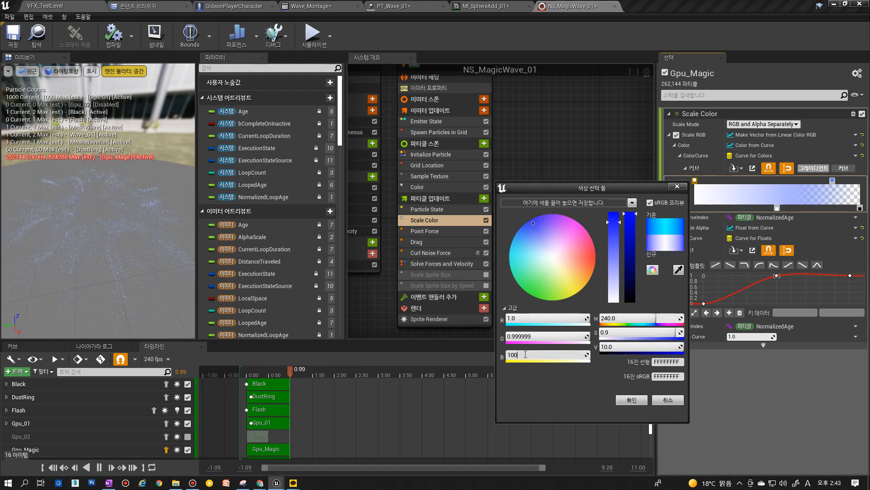
left_click(521, 318)
type("100")
key("Return")
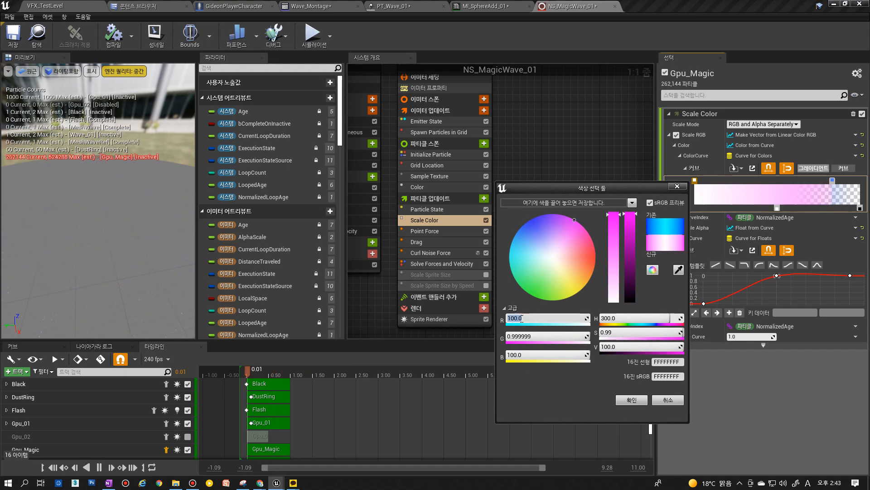
type("50")
key("Return")
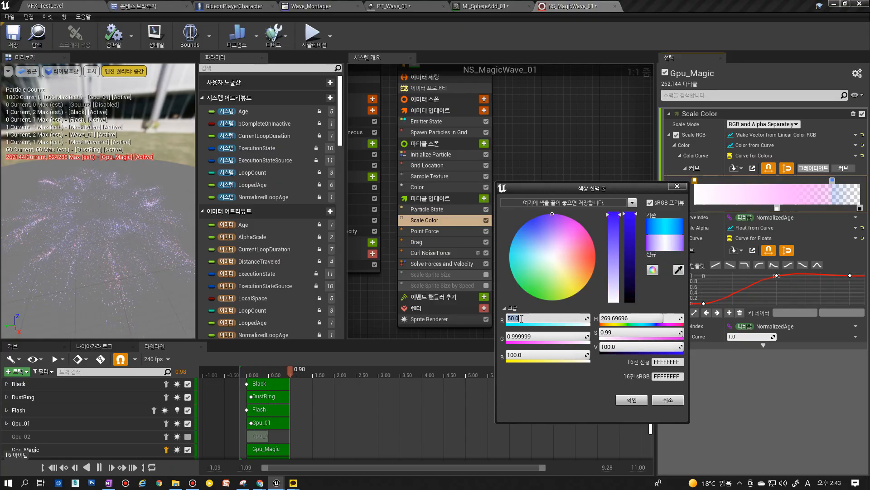
type("10")
key("Return")
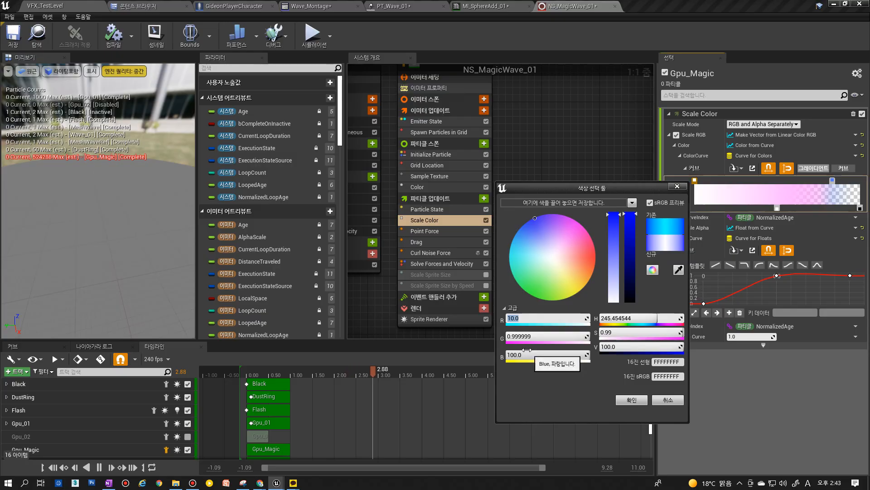
Set the first color stop to R 50 and G 1, and move the second color stop to about the gradient's middle.
left_click(523, 336)
type("0")
key("Return")
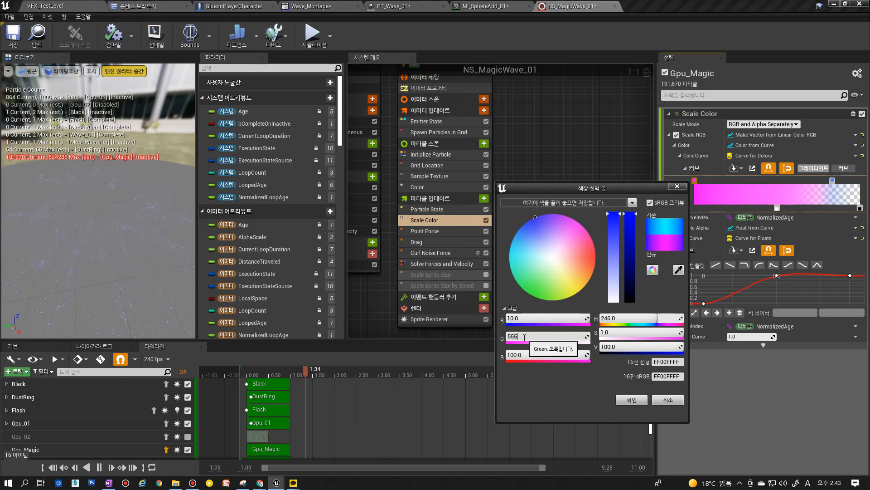
type("1")
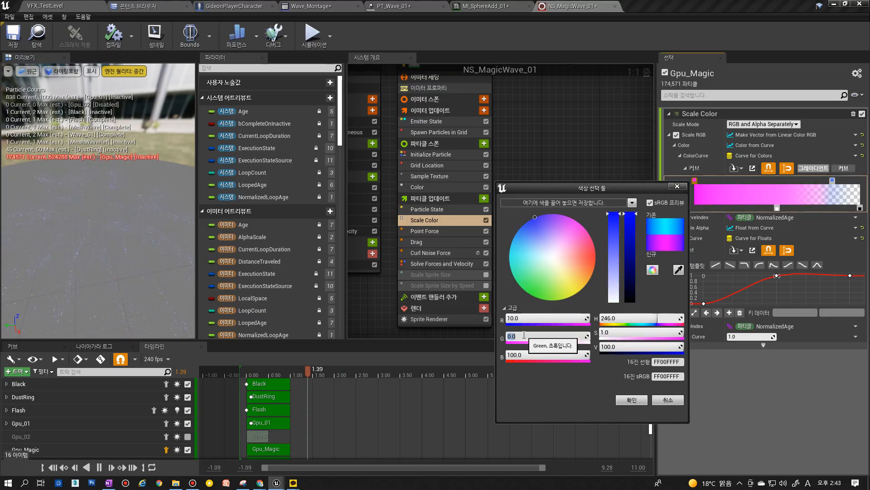
key("Return")
type("50")
key("Return")
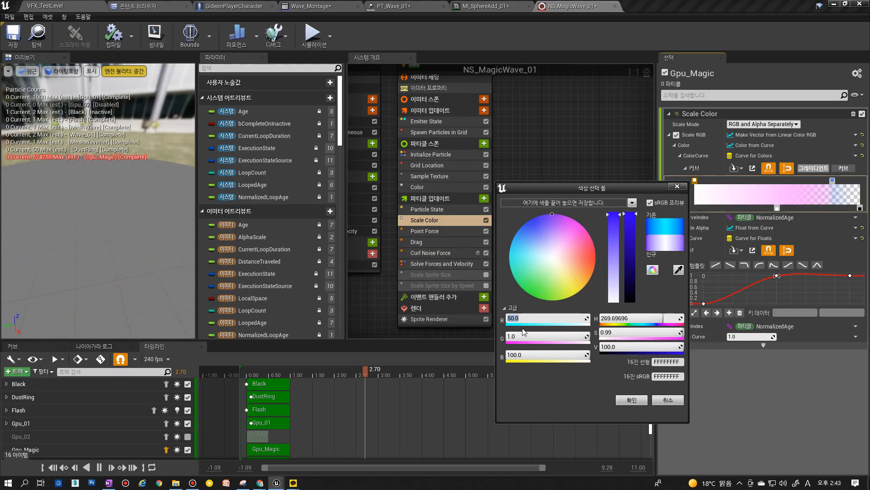
left_click(626, 398)
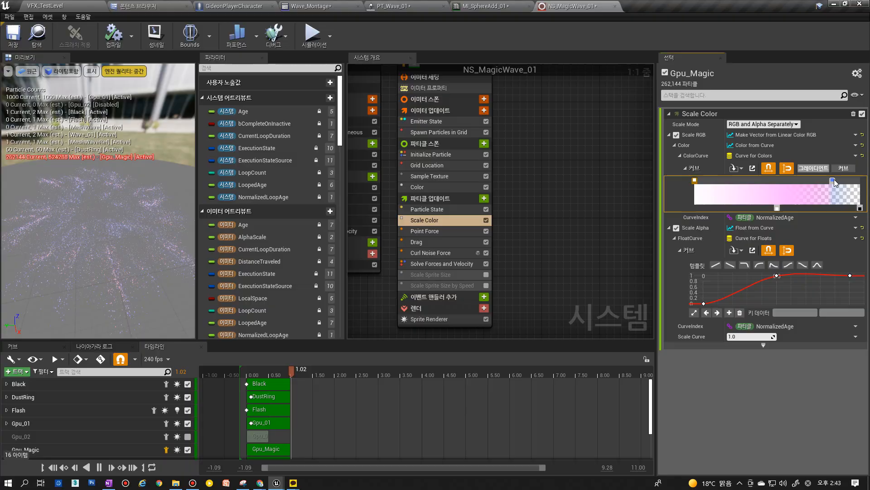
left_click_drag(815, 182, 780, 184)
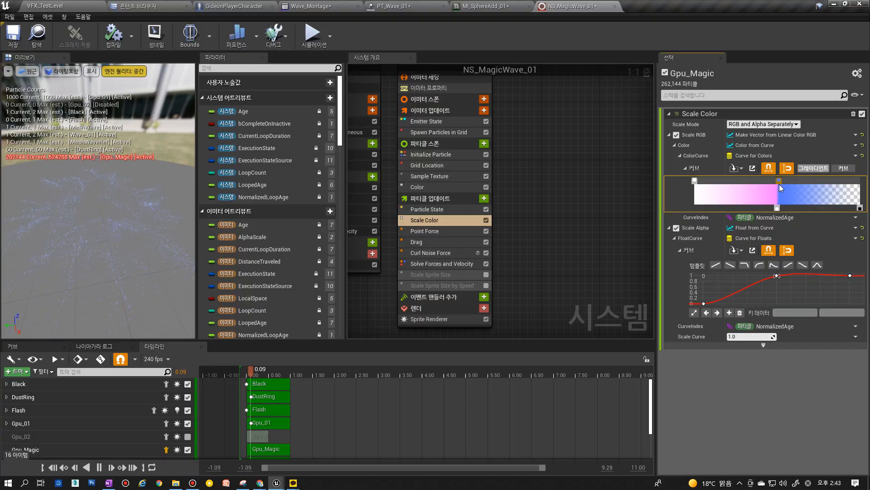
Add a color stop just beside the gradient's first one and try it with R 1 and G 20 and G 1.
double_click(704, 181)
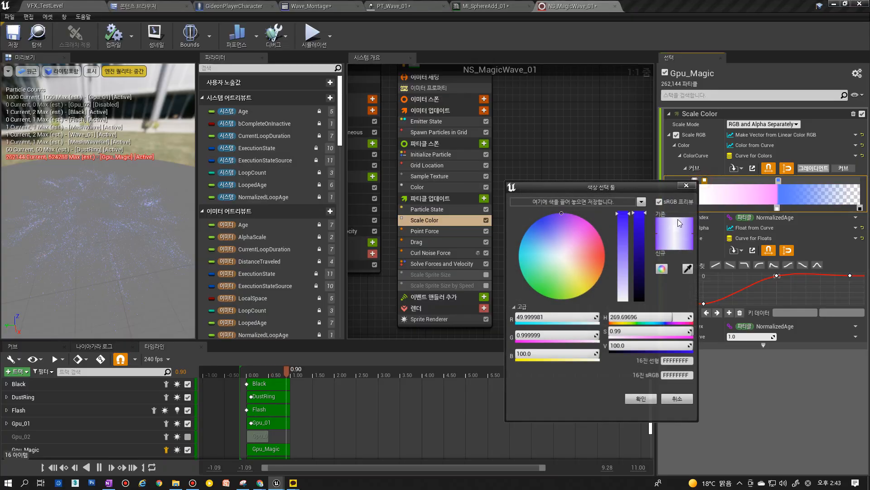
left_click(555, 317)
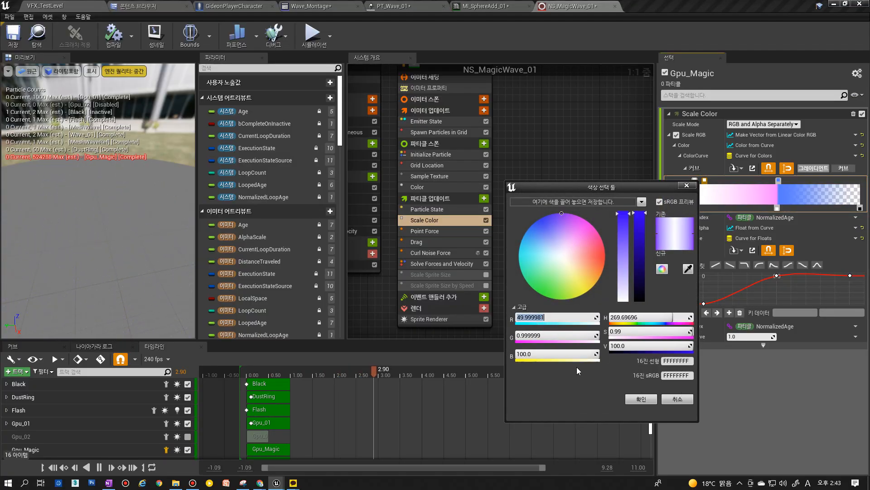
type("1")
key("Tab")
type("2")
key("Tab")
left_click(532, 333)
type("20")
key("Return")
left_click(536, 335)
type("1")
key("Return")
Set the added color stop beside the first one to R 10 and G 10.
left_click(531, 318)
type("1")
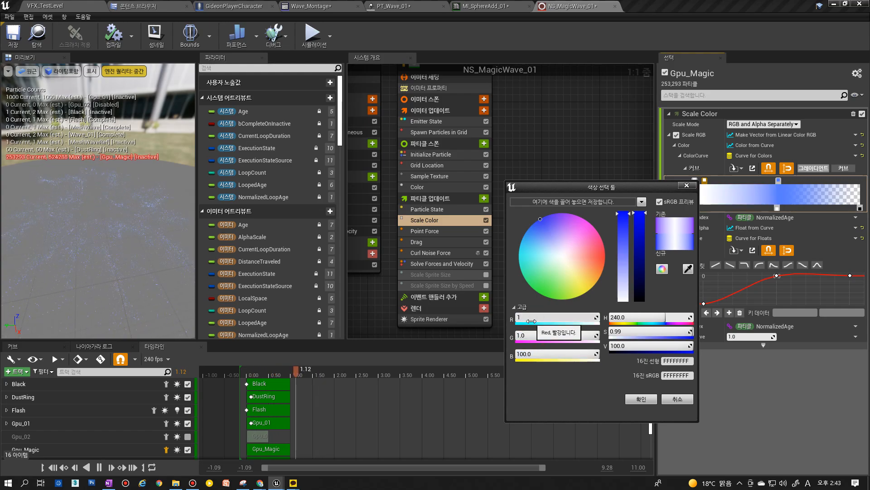
type("0")
key("Return")
left_click(531, 334)
type("10")
key("Return")
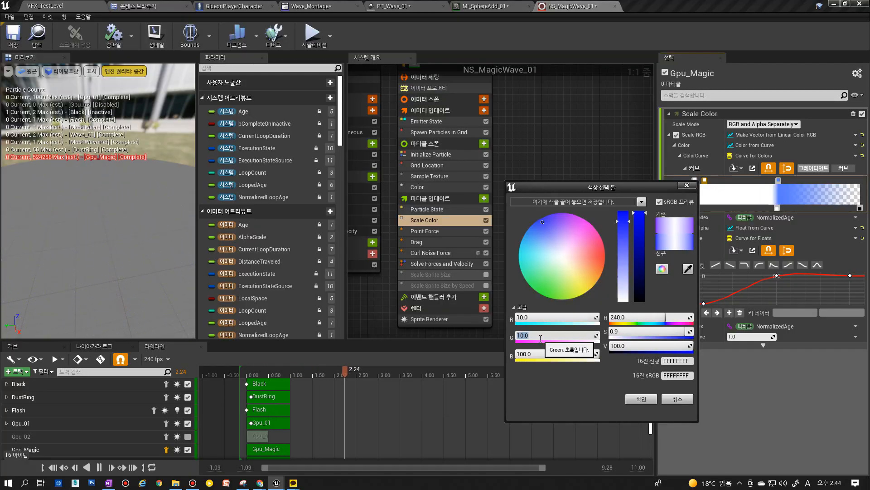
left_click(646, 399)
Set the gradient's first color stop to R 1000 and B 1000, and remove the extra color stop beside it.
double_click(695, 179)
left_click(528, 316)
type("1000")
left_click(530, 353)
type("1000")
key("Return")
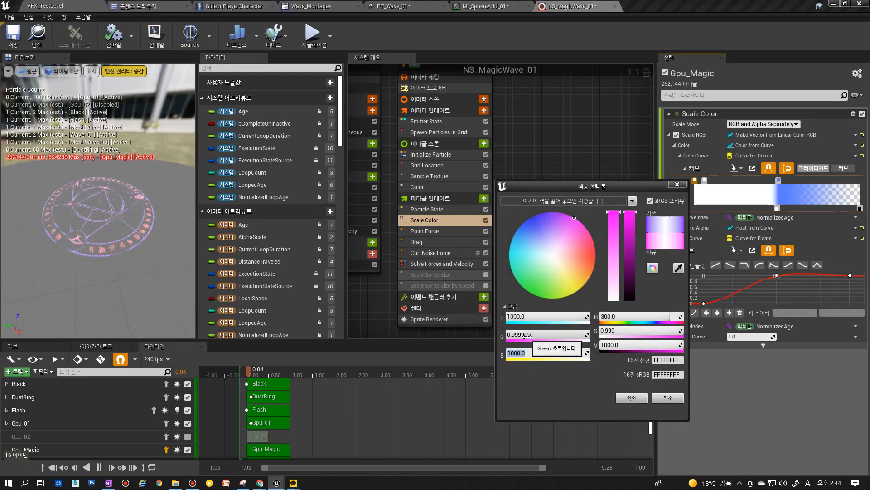
left_click(626, 397)
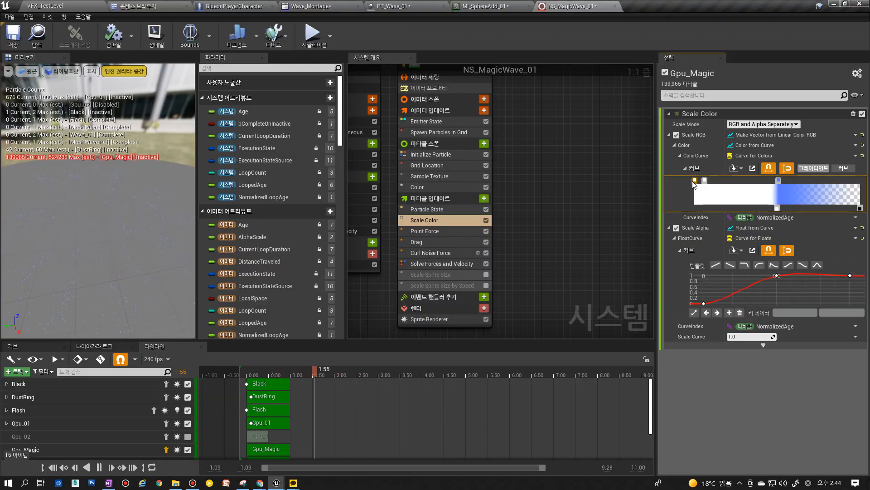
left_click_drag(704, 181, 697, 180)
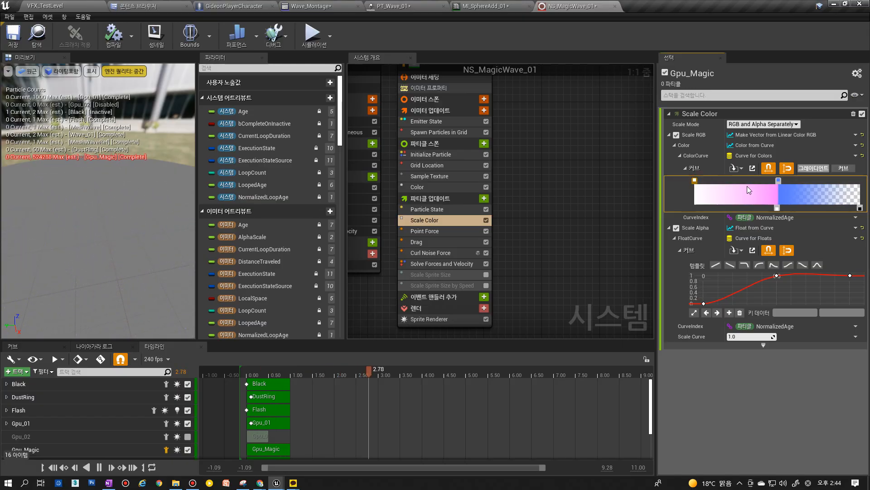
Move the blue color stop to about 30 percent of the gradient's length and the first opacity stop to about a sixth.
left_click_drag(778, 181, 741, 180)
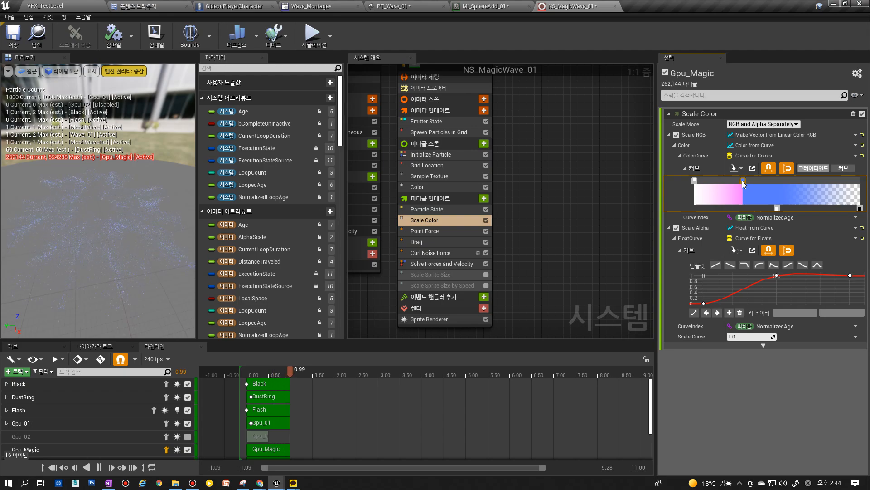
left_click_drag(777, 208, 722, 210)
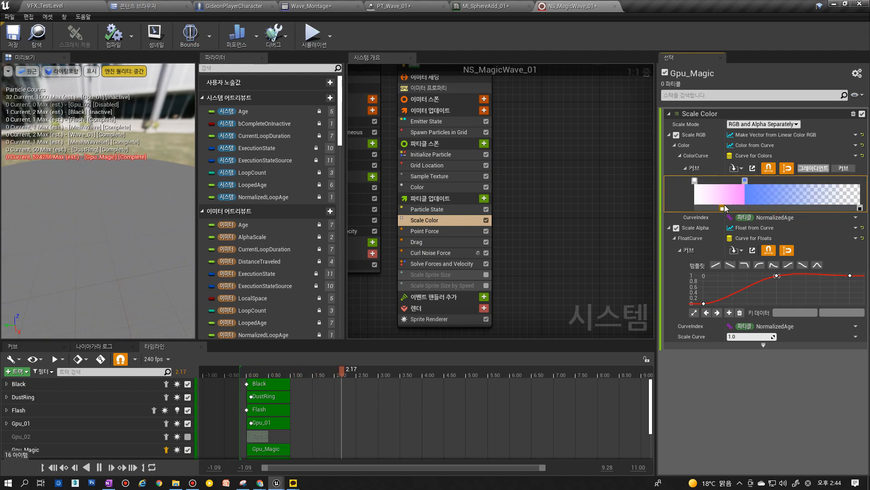
Set the middle color stop of the Scale Color gradient to R 1, G 2 and B 100.
double_click(758, 180)
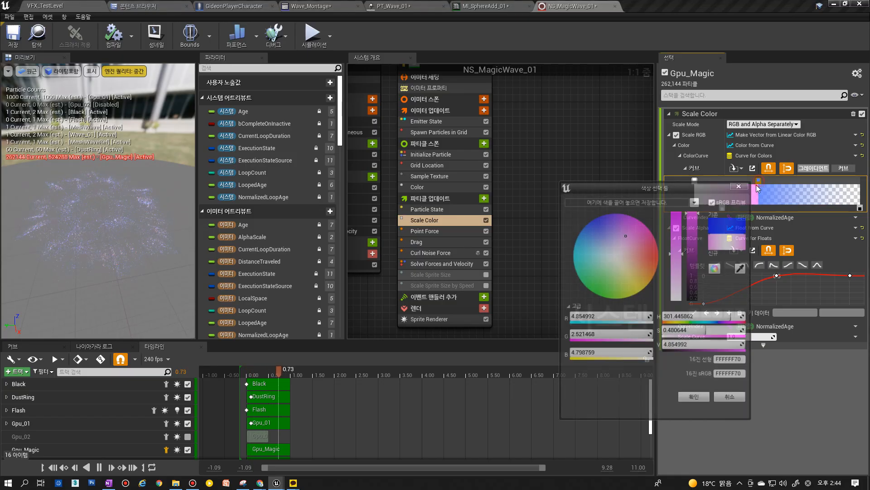
left_click(602, 318)
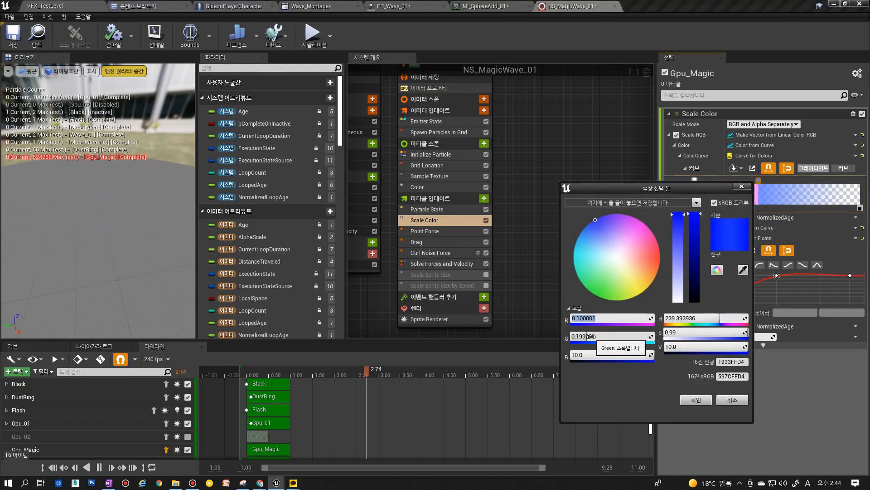
type("1")
left_click(589, 336)
type("2")
left_click(585, 355)
type("1")
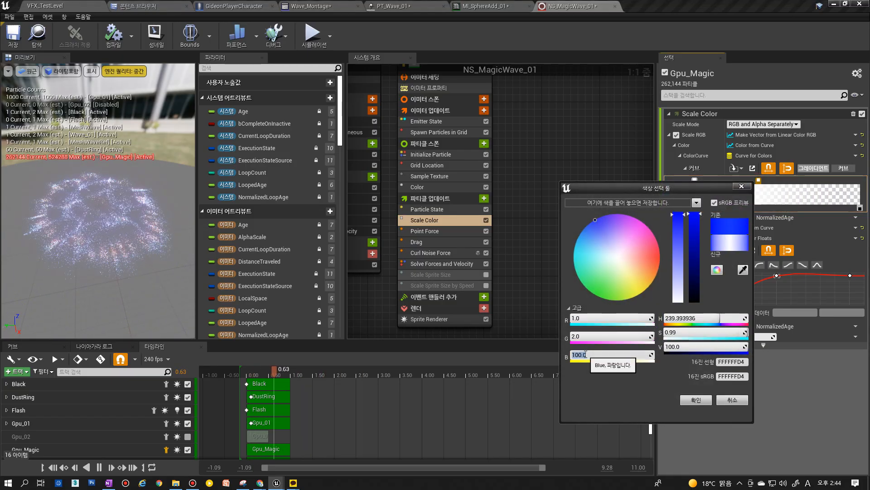
left_click(696, 400)
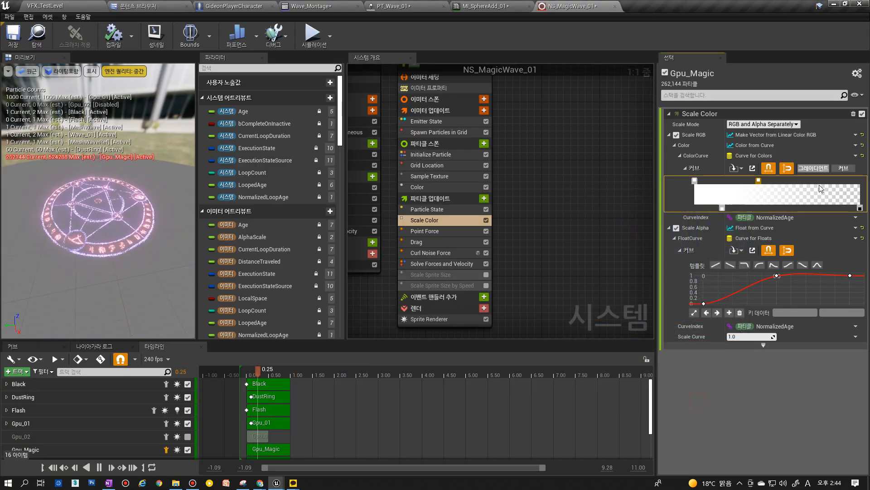
Set the gradient's last color stop to a dim blue with R 0, G 0 and B 2.
left_click(859, 181)
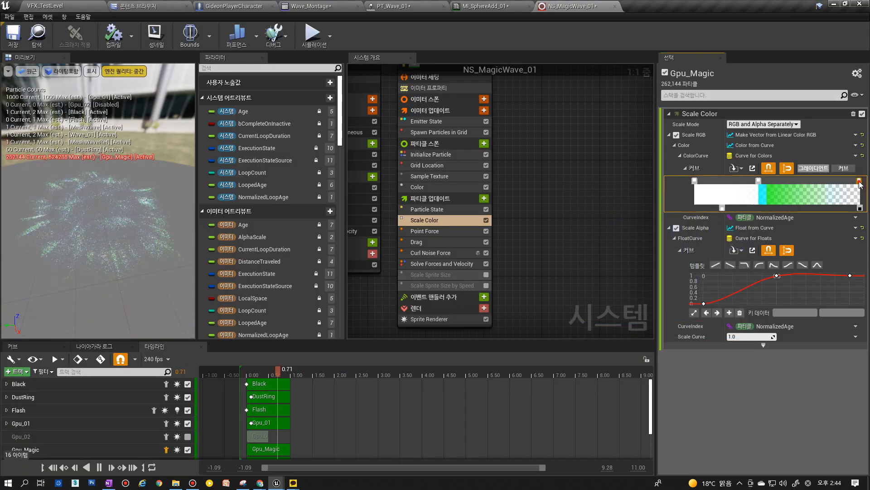
double_click(860, 183)
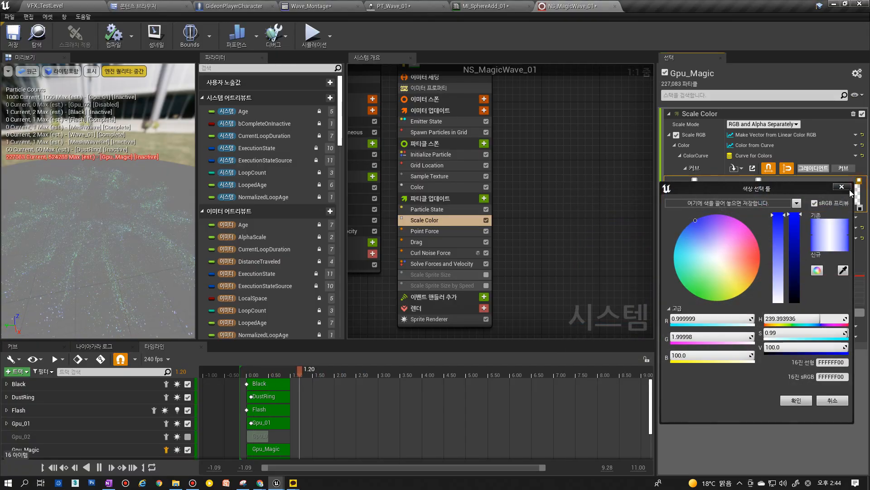
left_click(696, 319)
type(".1")
left_click(693, 354)
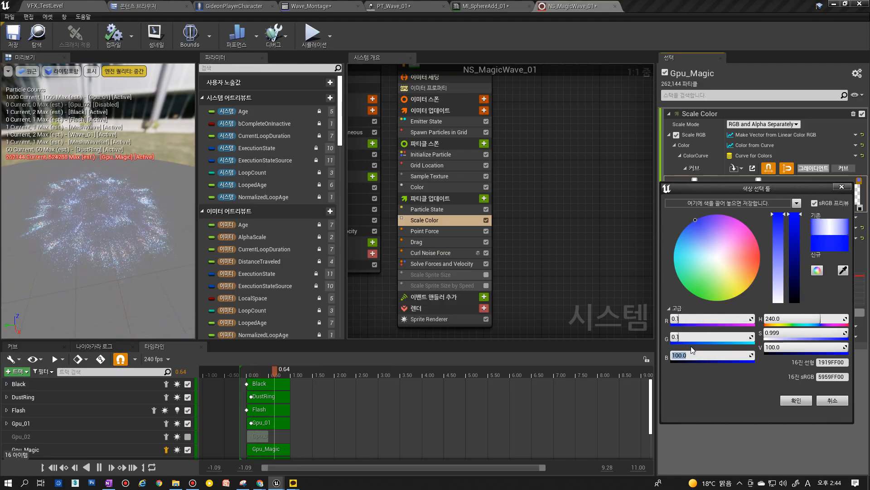
type("2")
key("Return")
left_click(686, 337)
type("0")
key("Return")
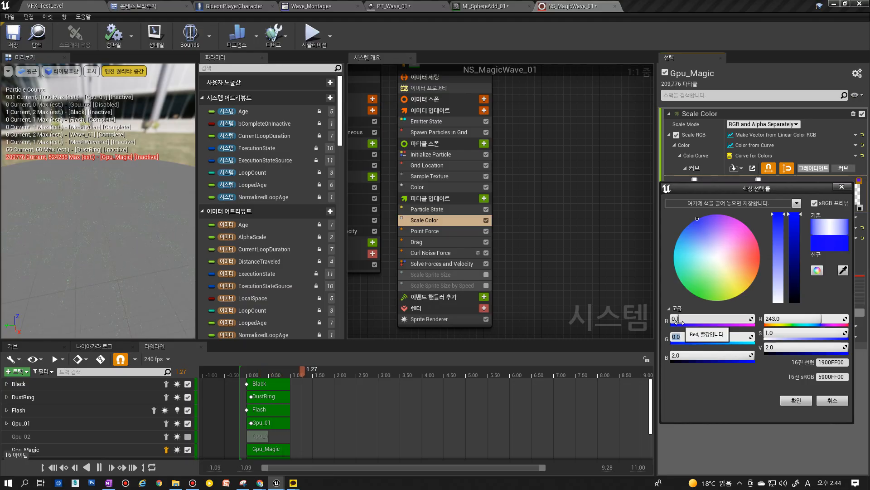
left_click(787, 400)
Lower both R and G of the gradient's middle color stop to 0.5.
double_click(759, 180)
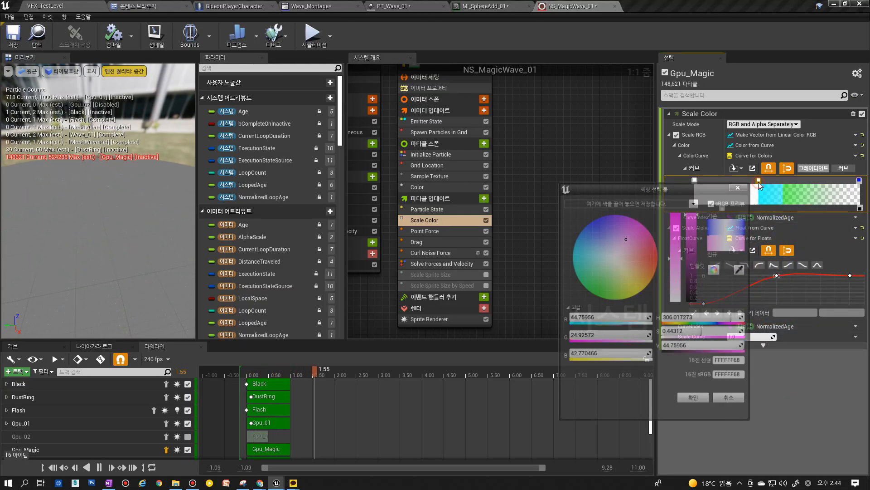
left_click(588, 339)
type("100.0")
left_click(587, 320)
left_click(588, 339)
type("0.5")
key("Return")
left_click(588, 321)
type("0.5")
key("Return")
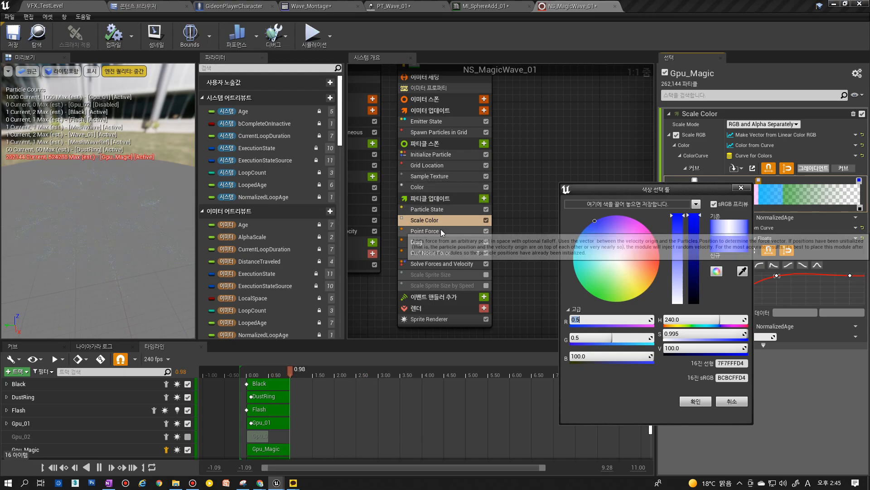
Try G 1 on the middle color stop, return it to G 0.5 and accept the color.
left_click(584, 338)
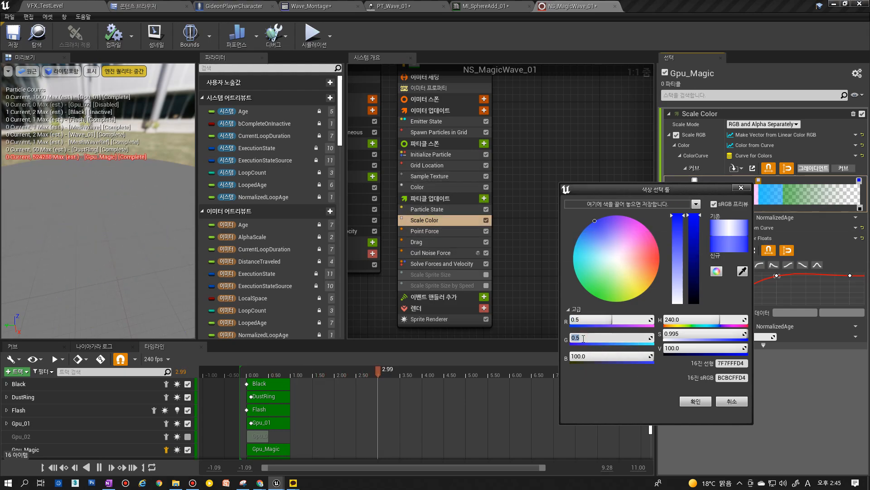
type("1")
key("Return")
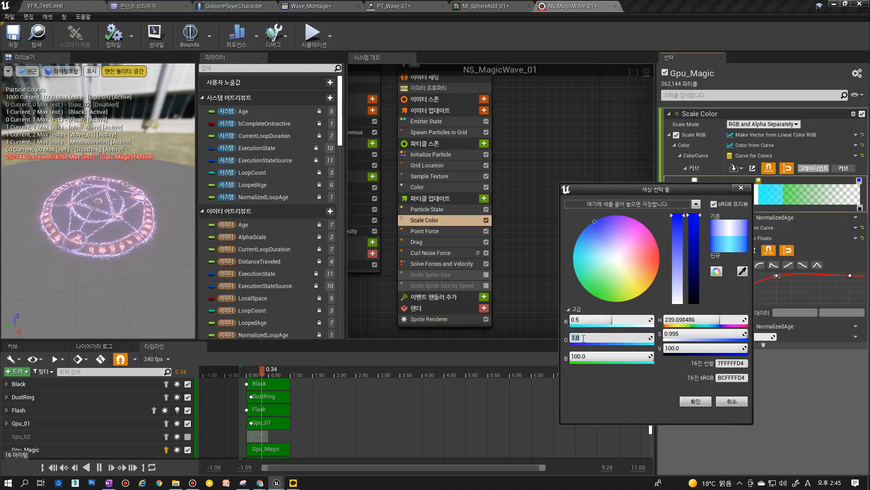
type("0.5")
key("Return")
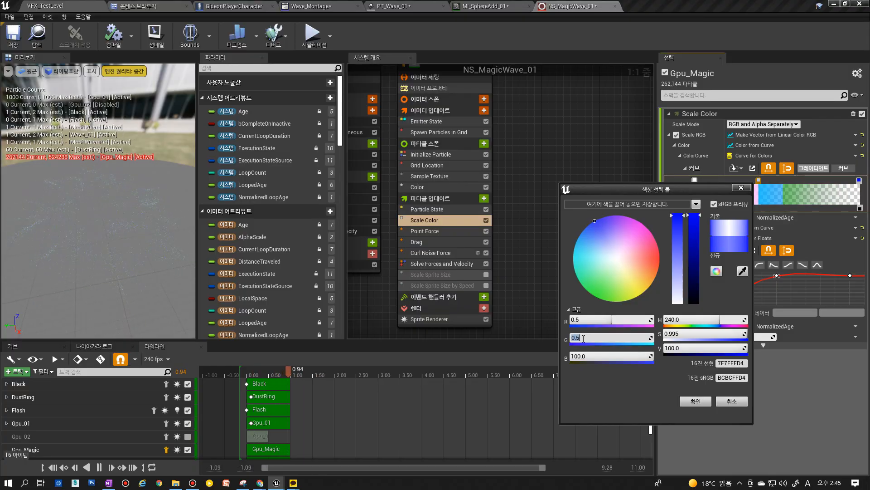
left_click(699, 402)
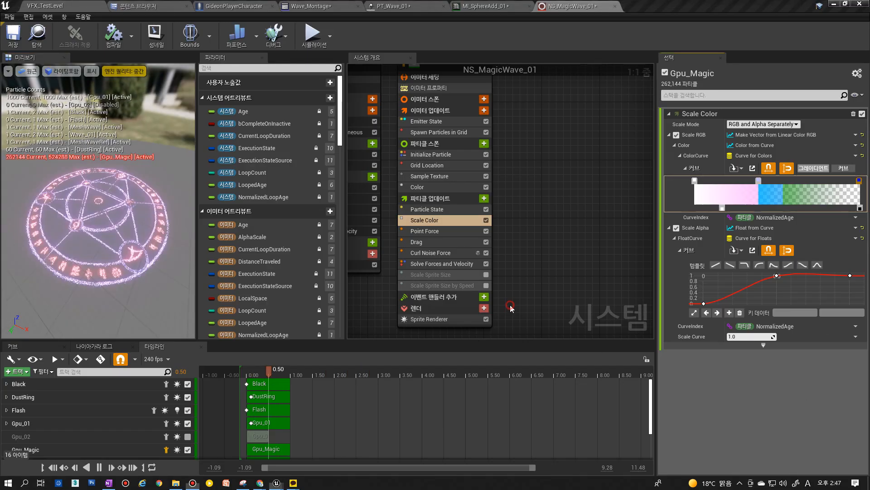
Brighten the gradient's last color stop by setting its B to 100.
right_click_drag(510, 305, 533, 299)
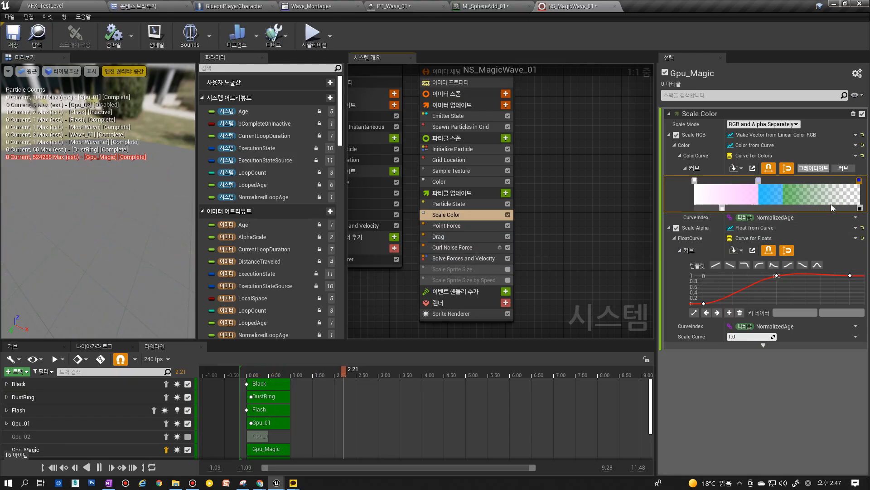
double_click(859, 181)
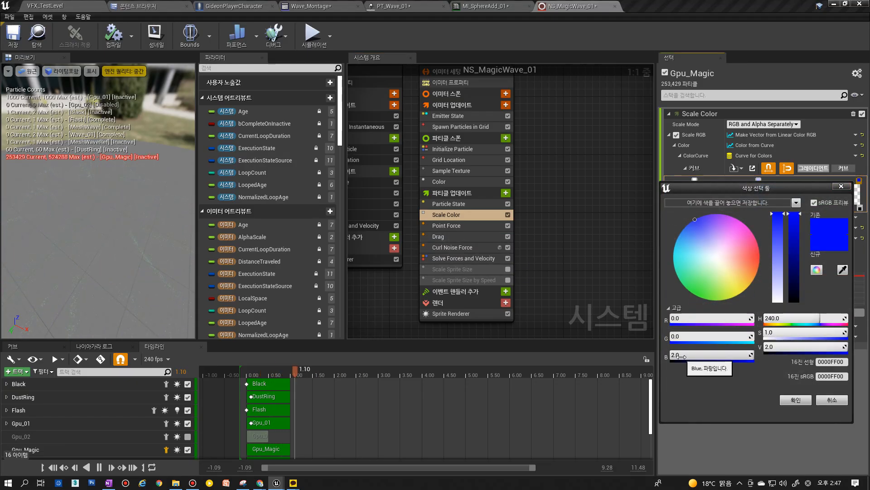
left_click(697, 354)
type("10")
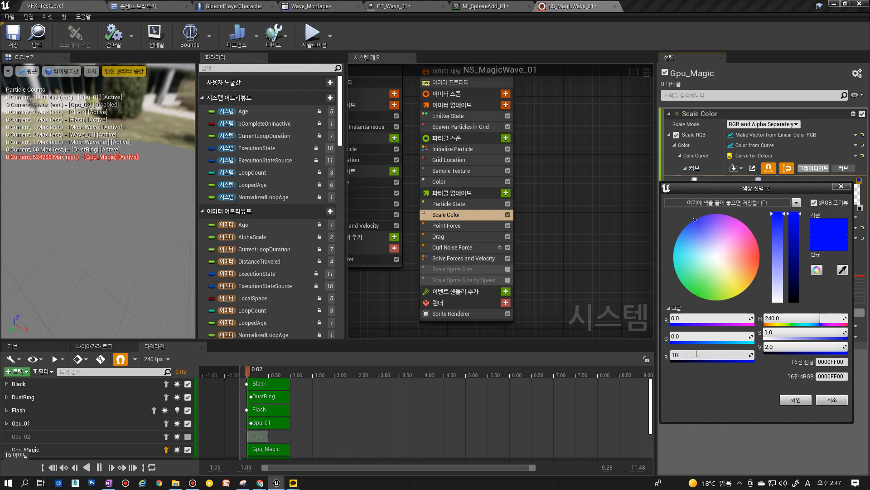
type("0")
key("Return")
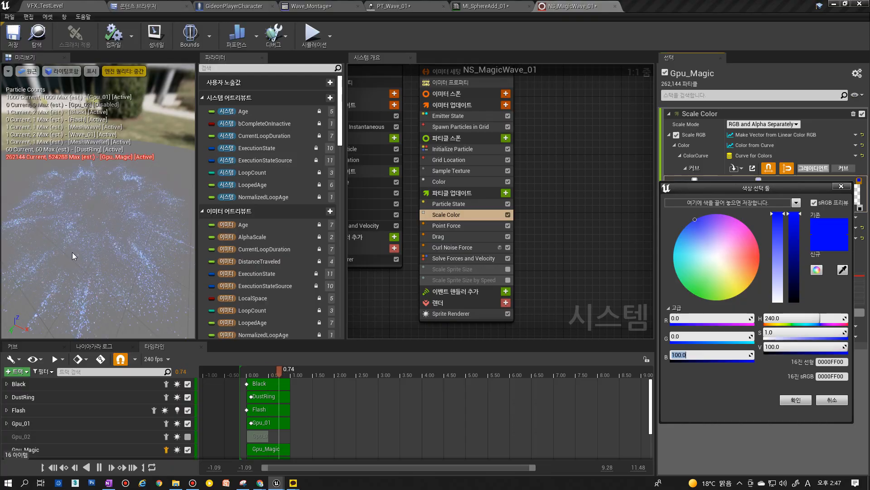
left_click(799, 403)
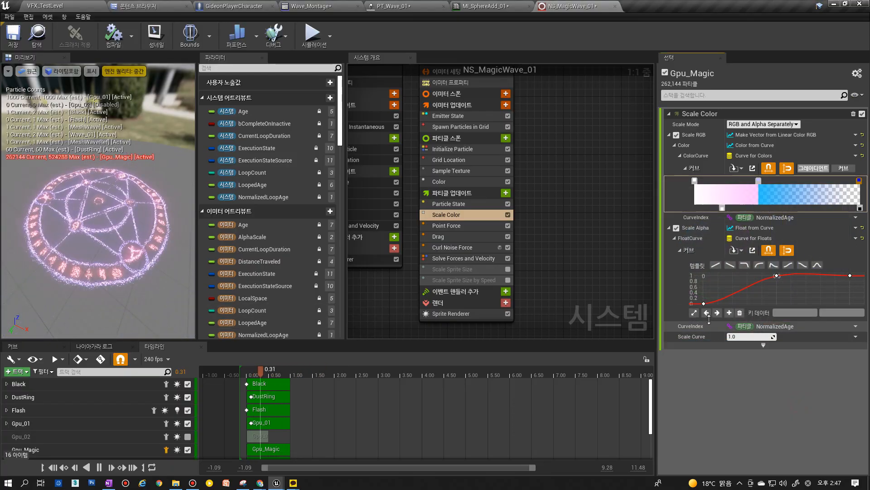
Reduce the gradient's first color stop to R 100 and B 500, trying R 50 on the way.
double_click(695, 181)
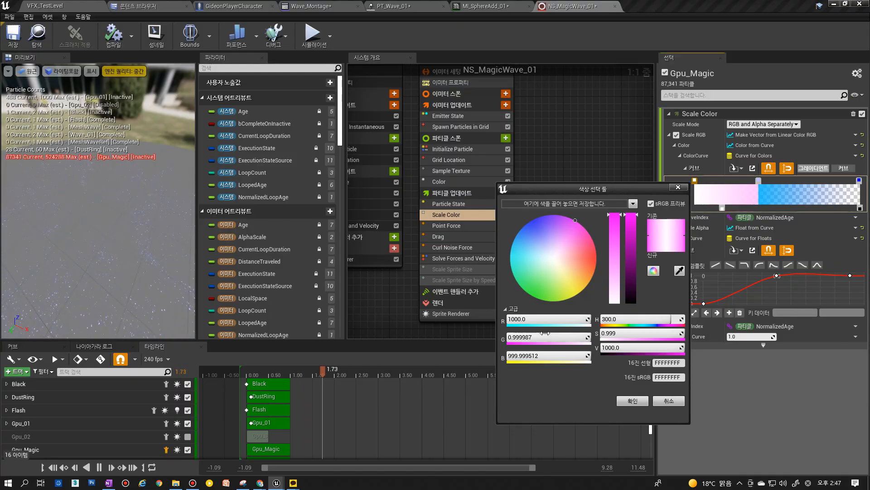
left_click(533, 319)
type("10")
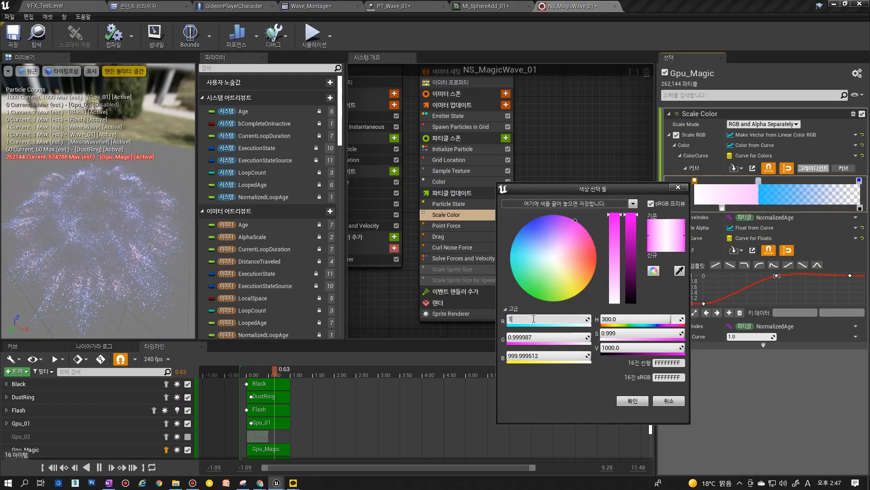
key("Return")
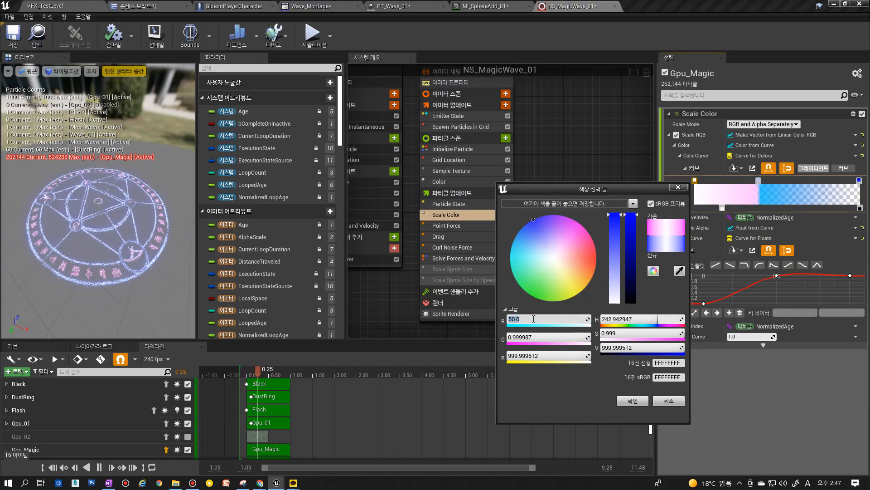
type("100")
key("Return")
left_click(533, 354)
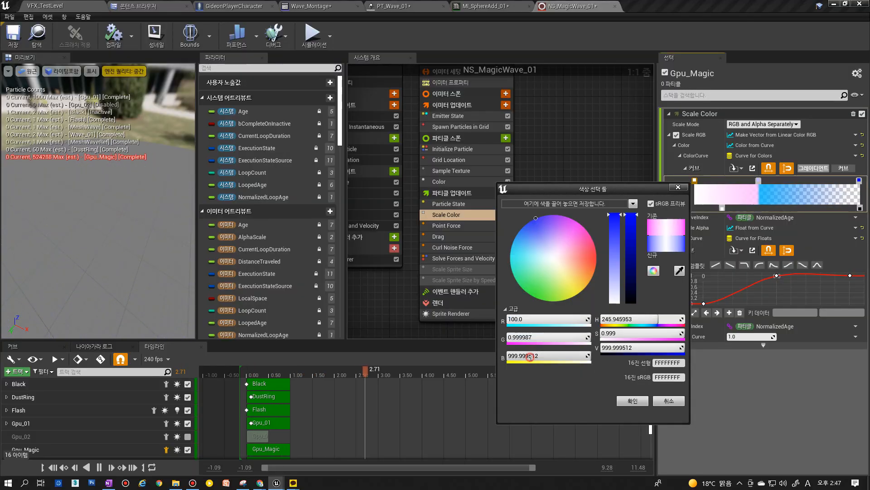
type("500")
Raise the first color stop's red to 300 after trying 200, and accept the color.
left_click(522, 320)
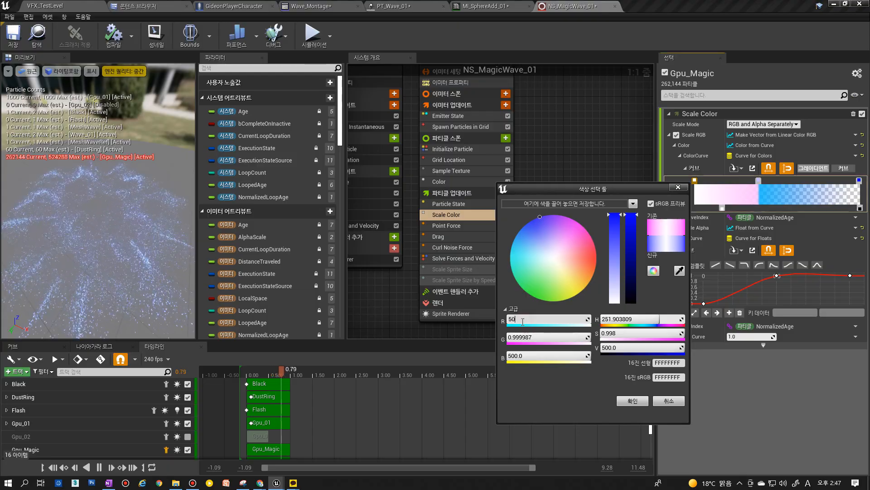
type("200")
key("Return")
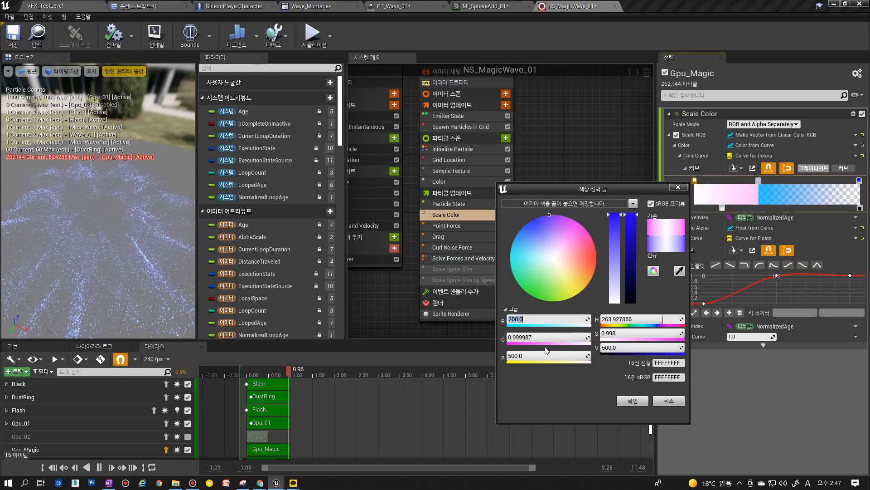
type("300")
key("Return")
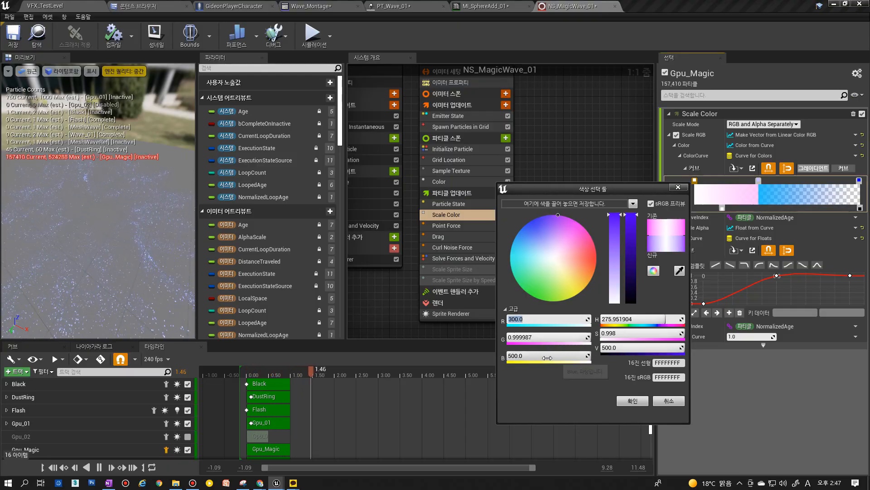
left_click(539, 356)
left_click(637, 401)
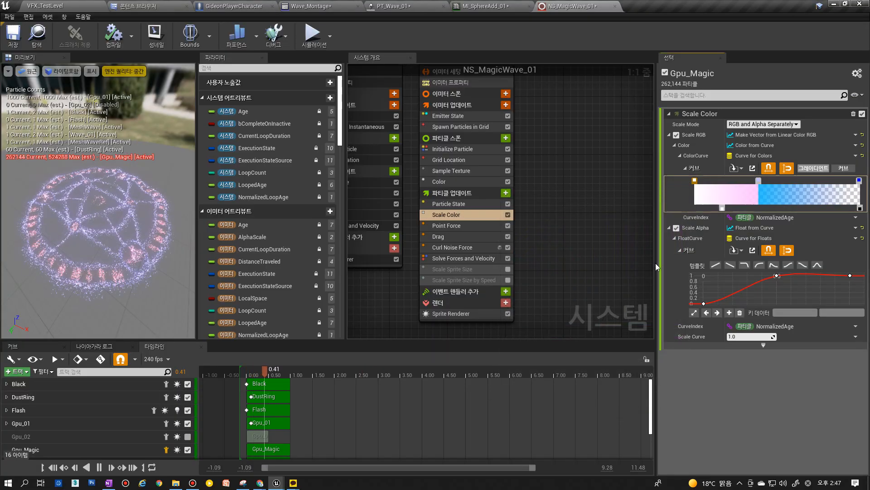
Set the value of the last key in Scale Color's alpha curve to 0.
left_click(760, 180)
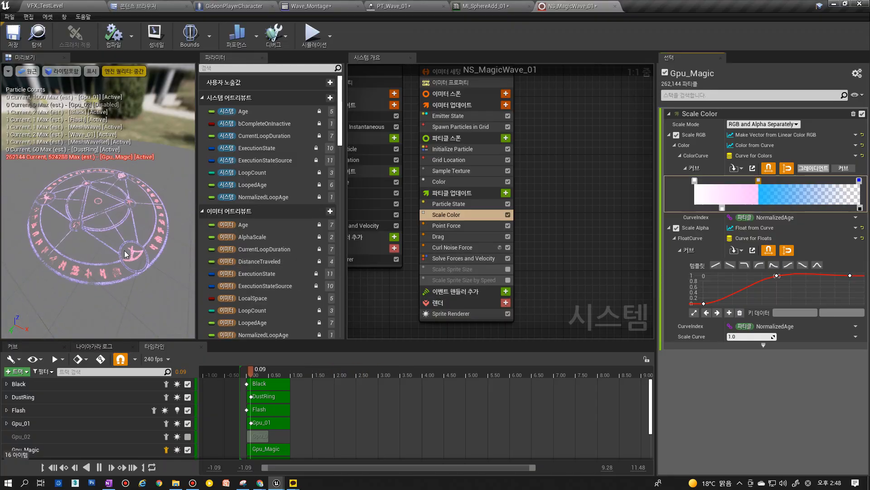
left_click(454, 216)
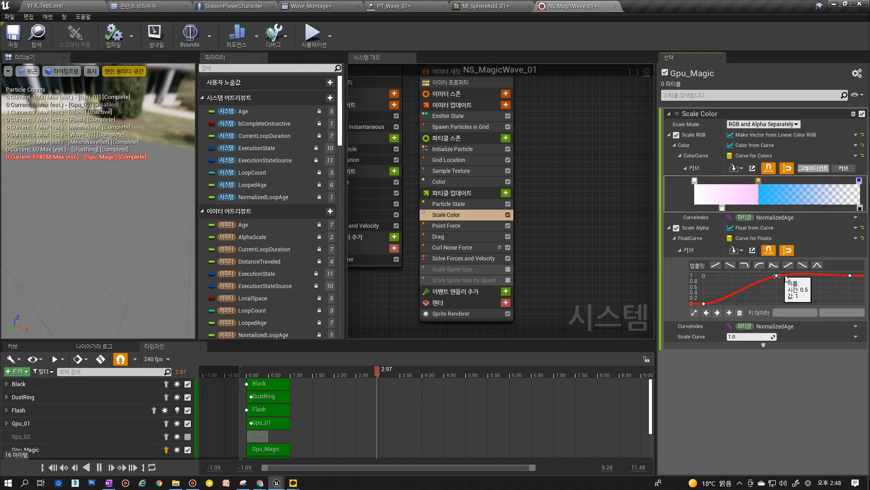
left_click(851, 276)
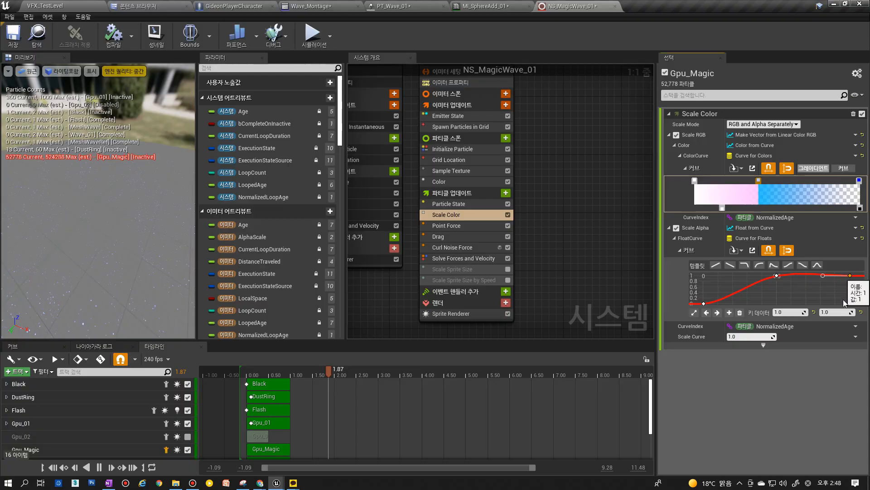
left_click(835, 312)
type("0")
key("Return")
Move the alpha curve's middle key to time 0.2.
left_click(777, 276)
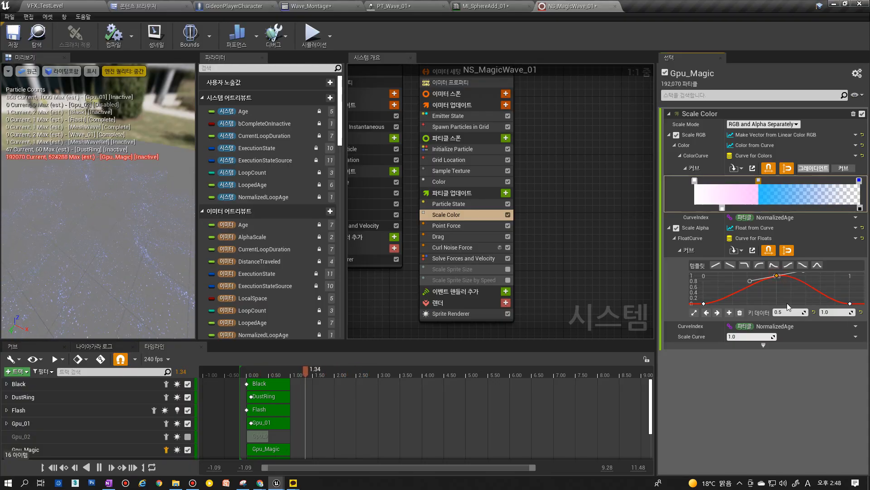
left_click(790, 312)
type(".2")
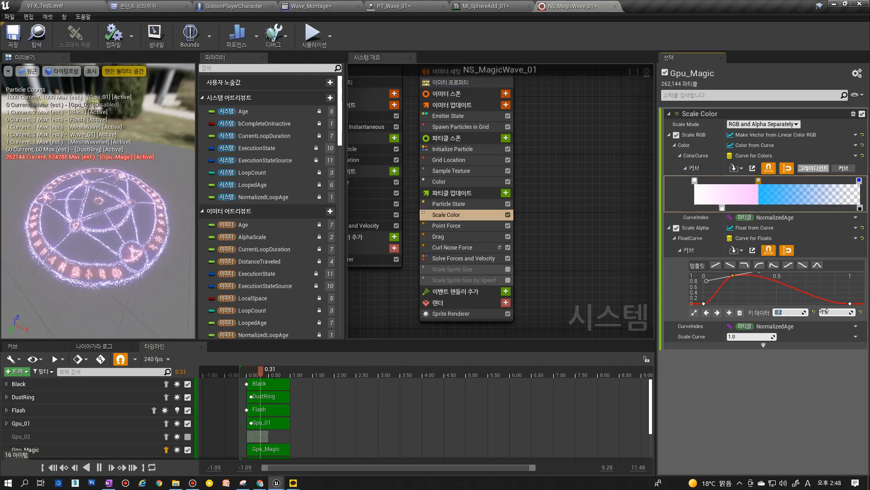
key("Return")
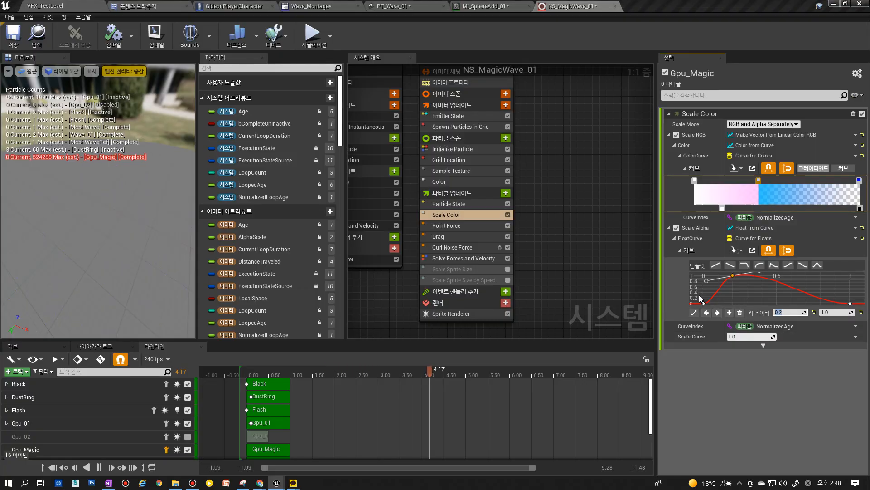
Rewind and replay the effect's timeline to check how the particles fade out.
left_click(173, 285)
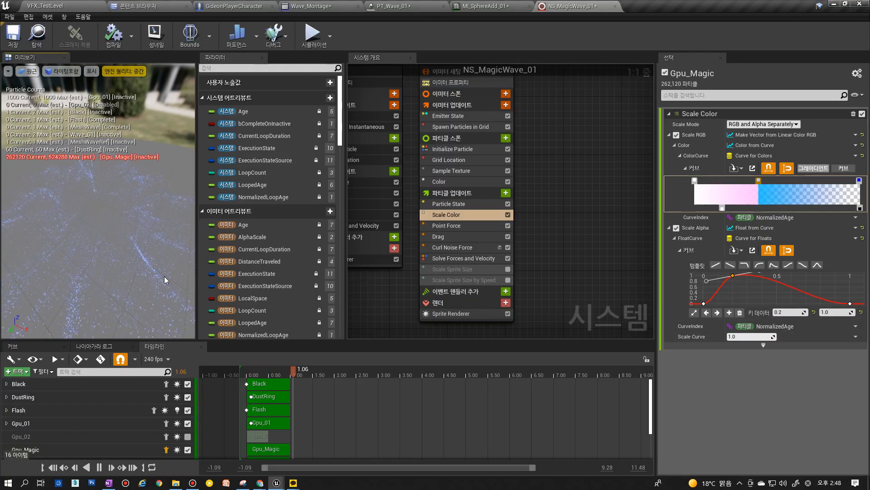
left_click(55, 467)
left_click(98, 466)
left_click(97, 467)
left_click(54, 467)
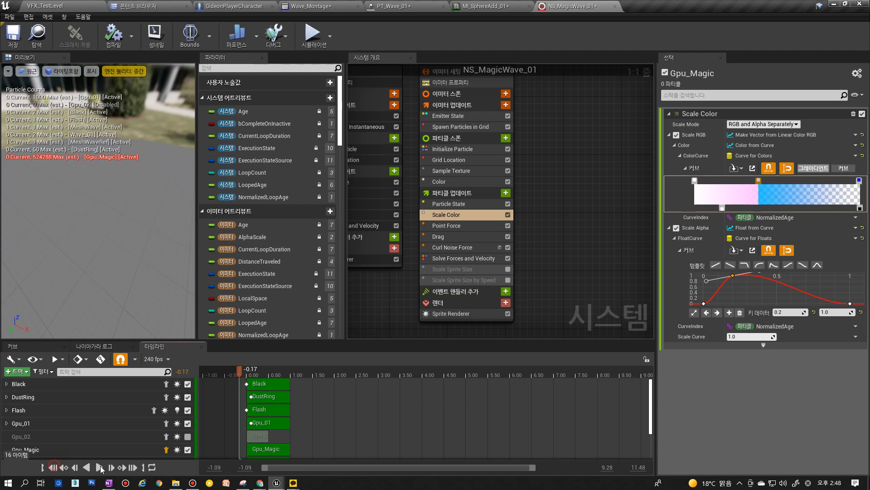
Enable the Scale Sprite Size module on Gpu_Magic and set its curve's first key value to 1.
left_click(57, 467)
left_click(98, 467)
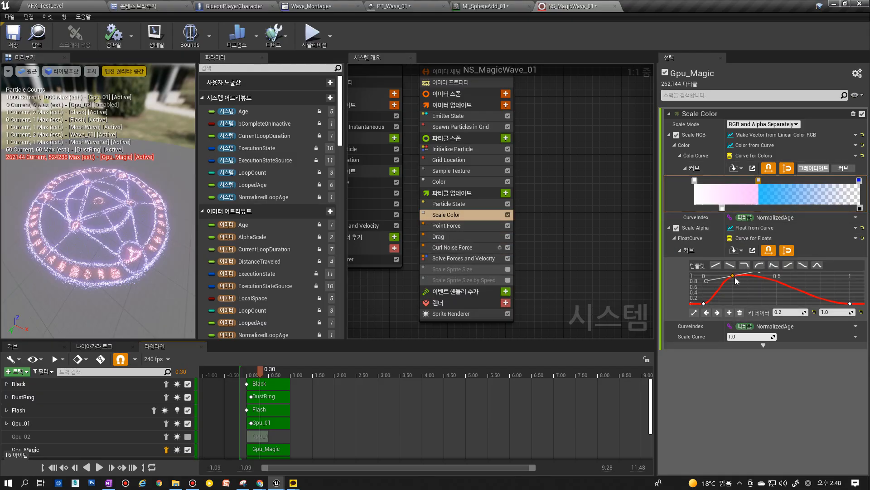
left_click(456, 269)
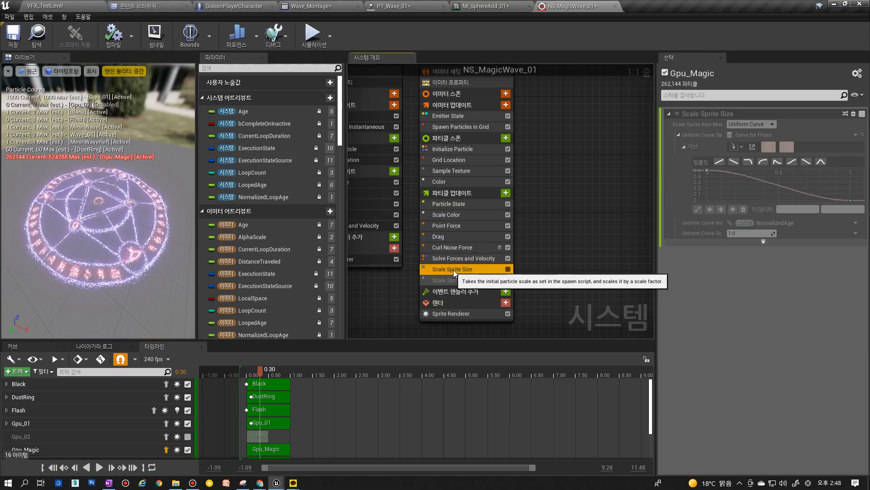
left_click(508, 269)
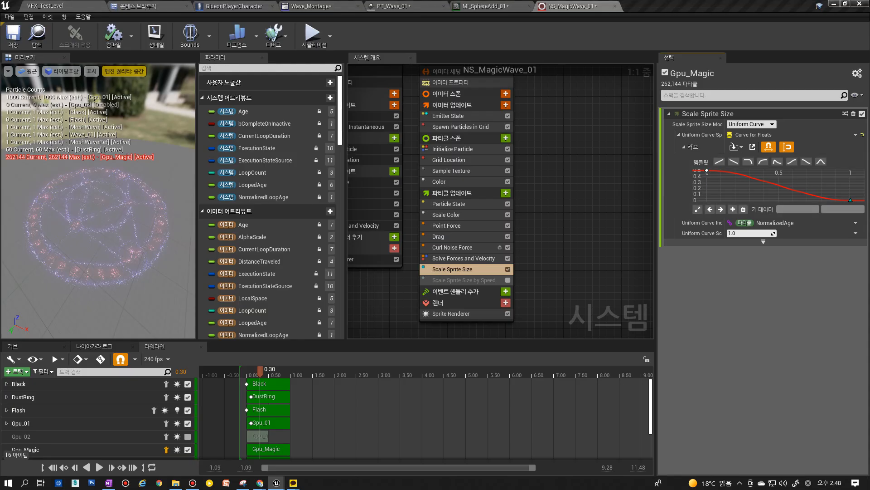
left_click(720, 188)
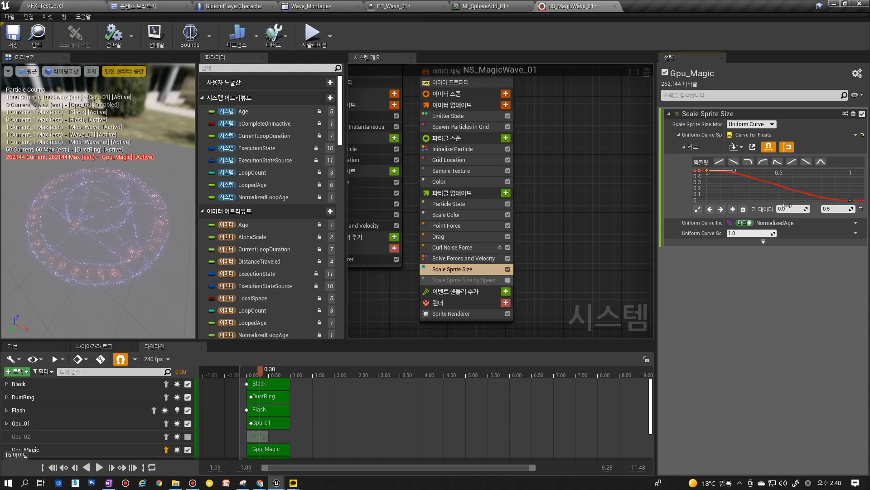
left_click(826, 208)
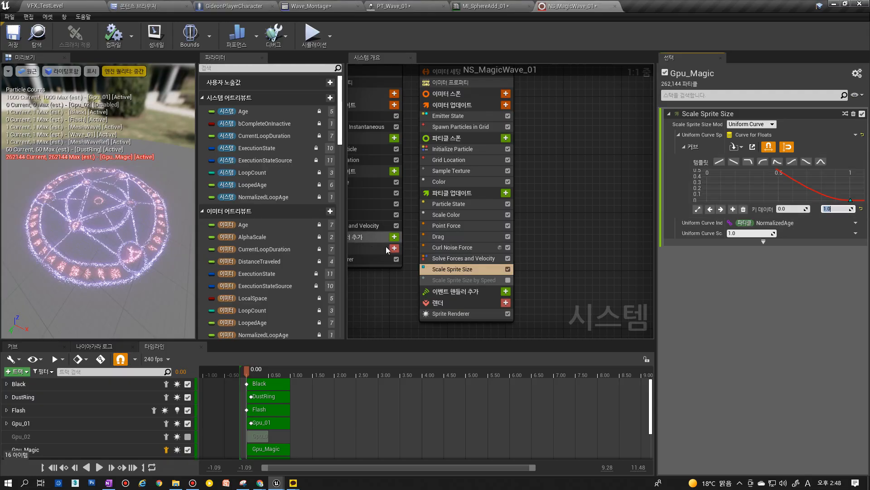
Replay the effect from the start and examine the shrinking particles up close, ending at 0.60 on the timeline.
left_click_drag(131, 271, 112, 278)
scroll(131, 272, "up", 5)
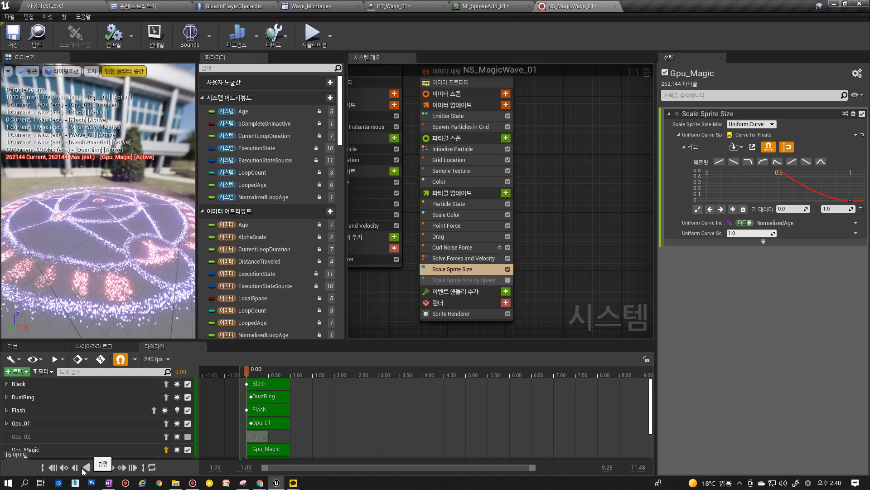
left_click(54, 468)
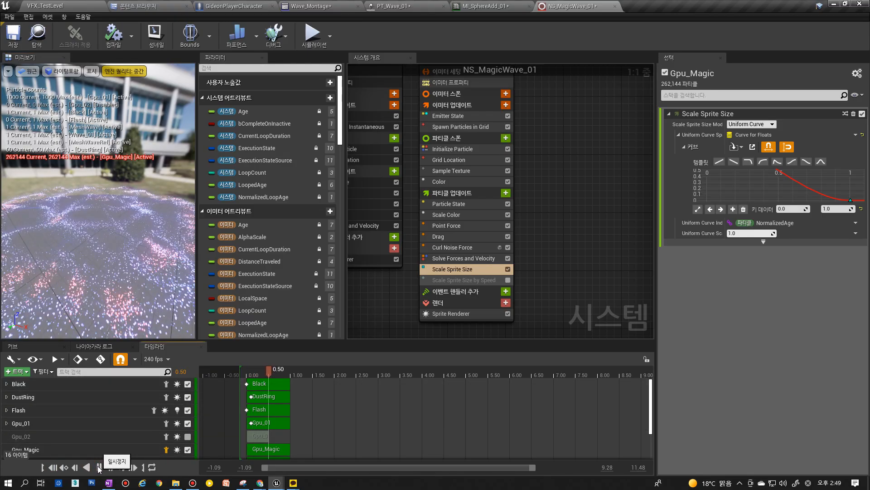
left_click(97, 467)
left_click(53, 468)
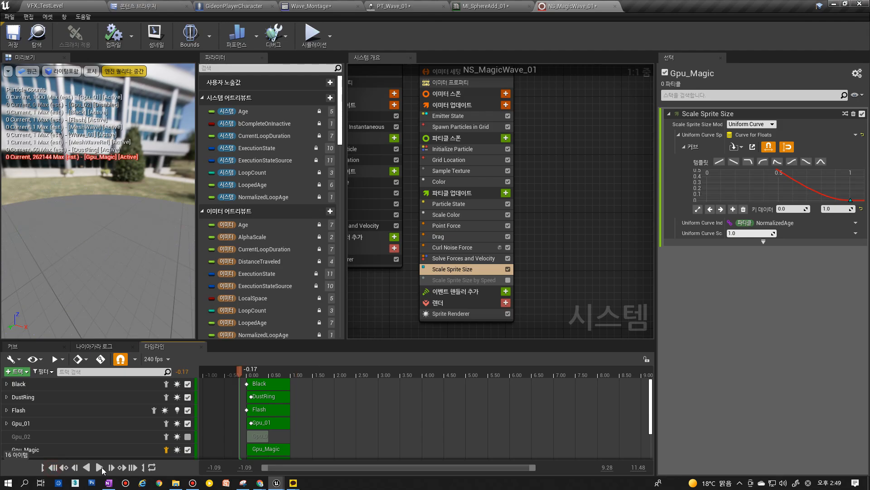
left_click(99, 467)
right_click_drag(114, 287, 114, 299)
left_click_drag(114, 287, 119, 308)
mouse_move(271, 371)
left_mouse_down()
mouse_move(297, 372)
mouse_move(273, 374)
left_mouse_up()
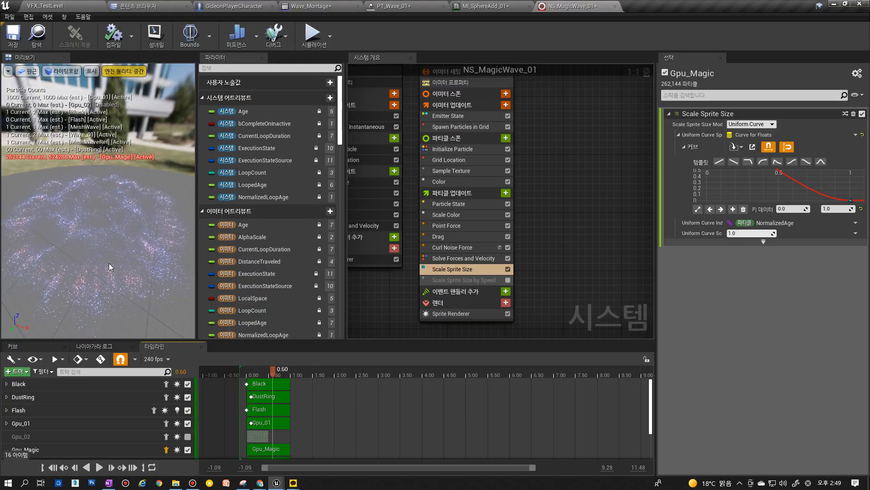
Set the value of the last key in Scale Color's alpha curve to 1.
left_click(461, 217)
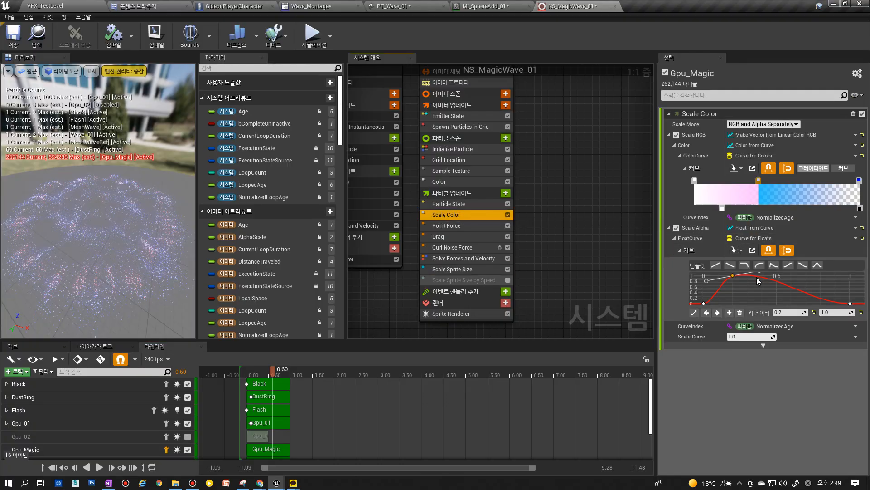
left_click(841, 313)
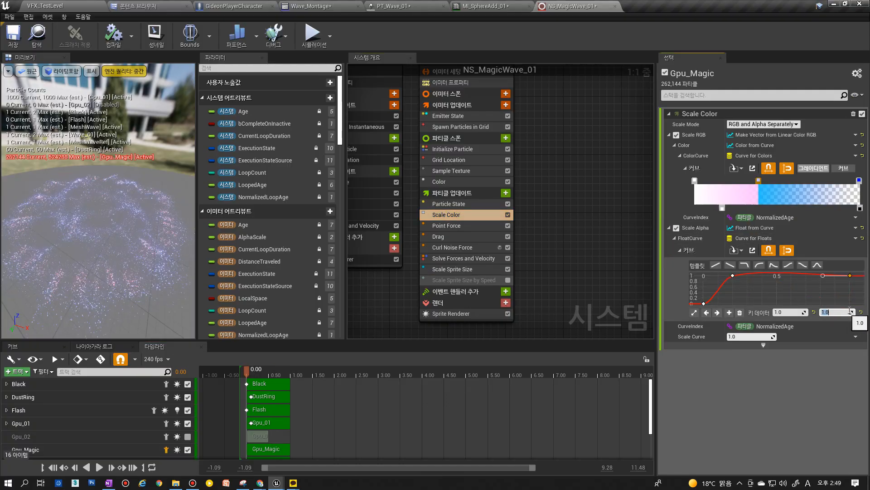
type("1")
key("Return")
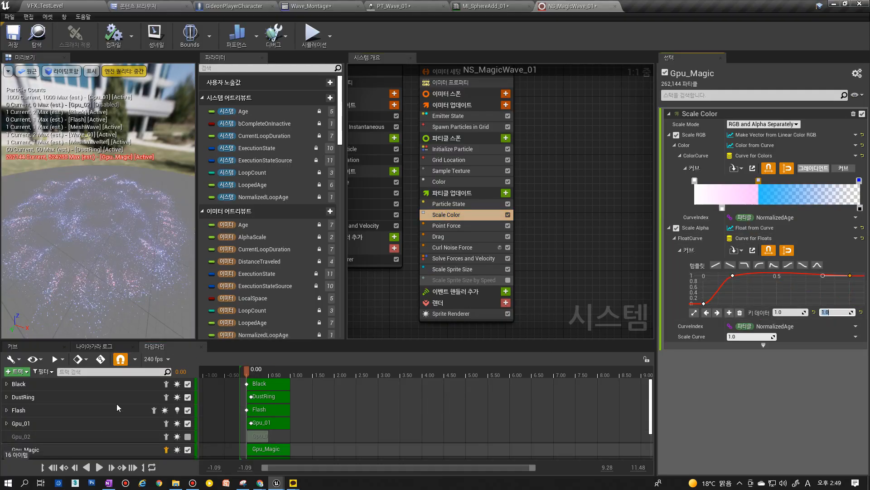
Replay the effect, set the Scale Sprite Size curve's last key value to 1 and fit the curve display.
left_click(458, 269)
left_click(55, 469)
left_click(98, 466)
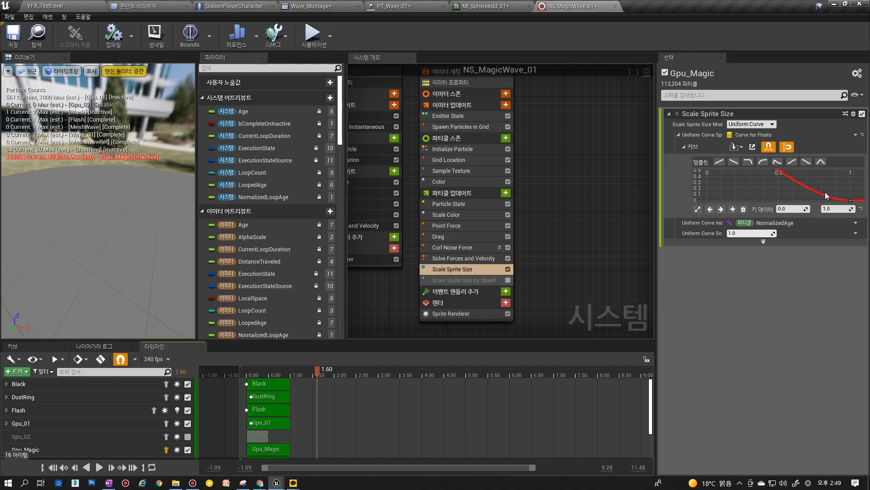
left_click(836, 209)
type("1")
key("Return")
left_click(696, 209)
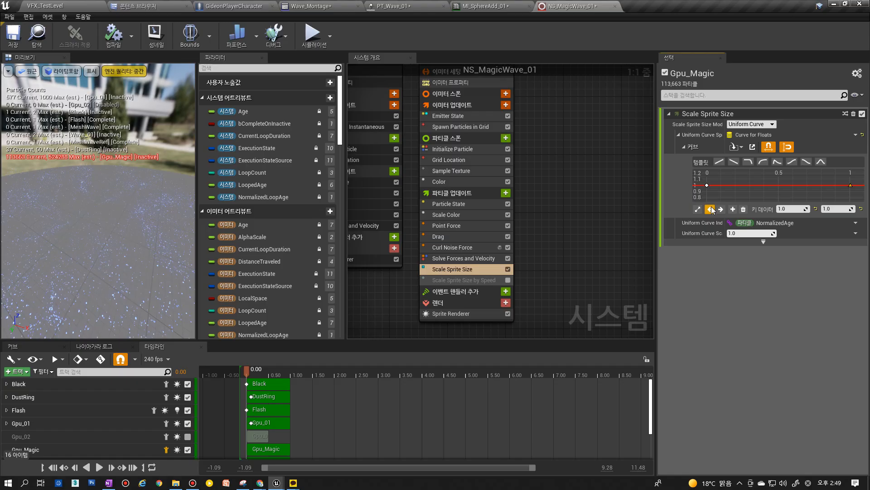
Return the last key of Scale Color's alpha curve to a value of 0 and replay the effect.
left_click(444, 236)
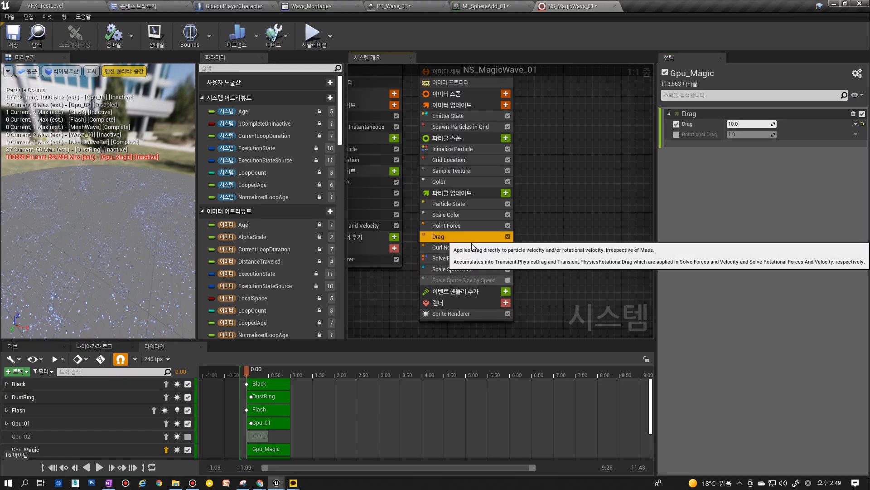
left_click(456, 214)
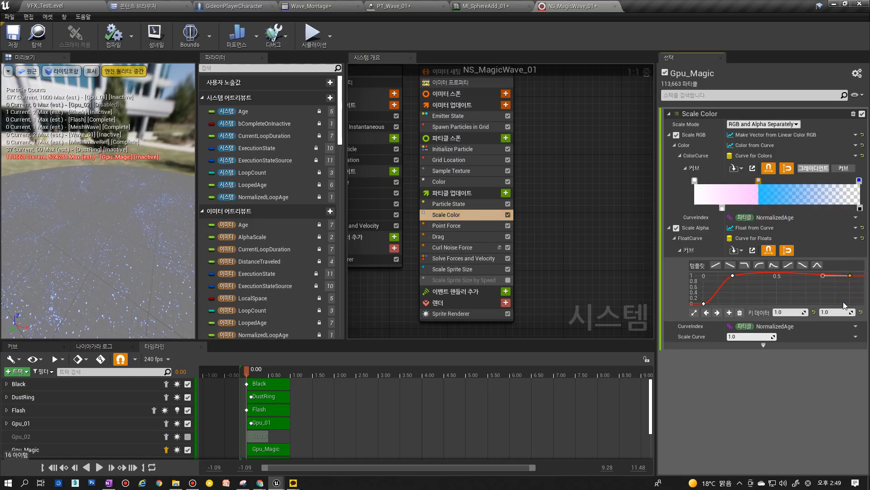
type("0")
key("Return")
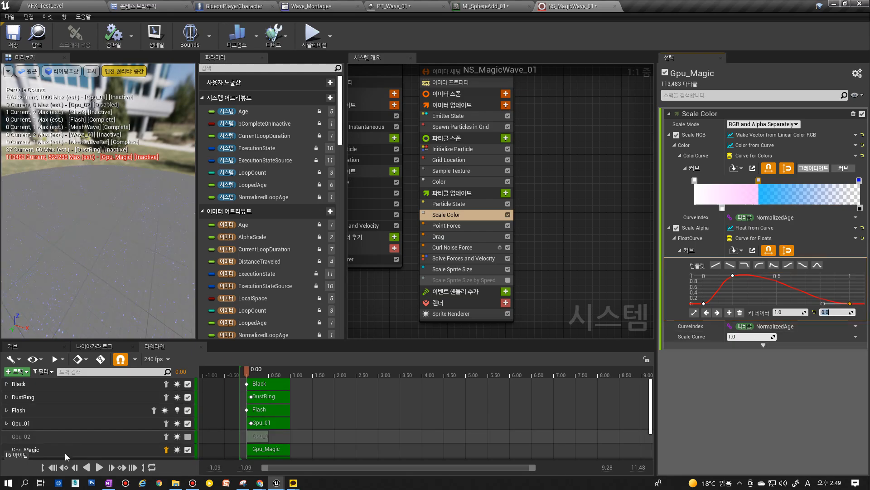
left_click(99, 467)
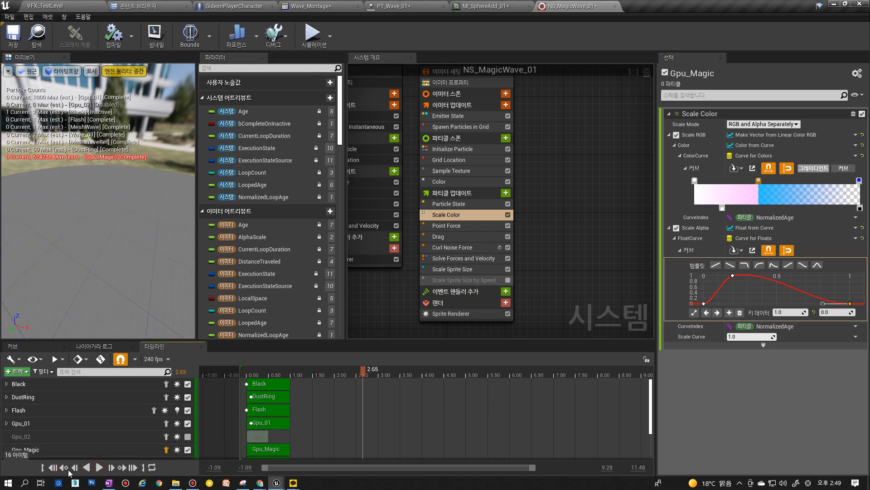
left_click(99, 466)
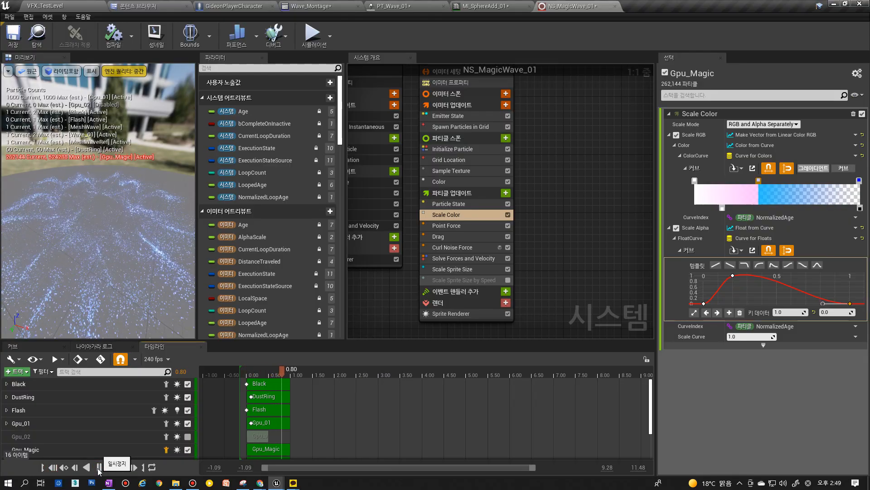
left_click(99, 467)
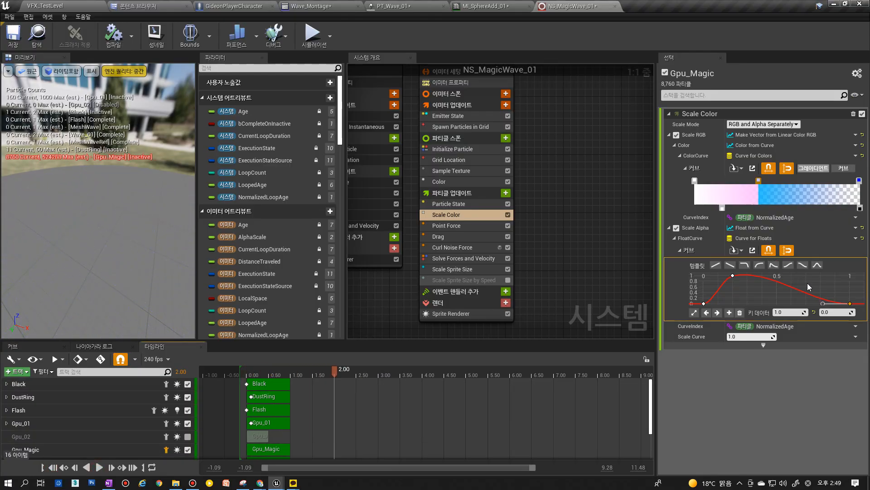
Set the Scale Sprite Size curve's last key value to 0 and replay the effect to check the shrinking.
left_click(453, 269)
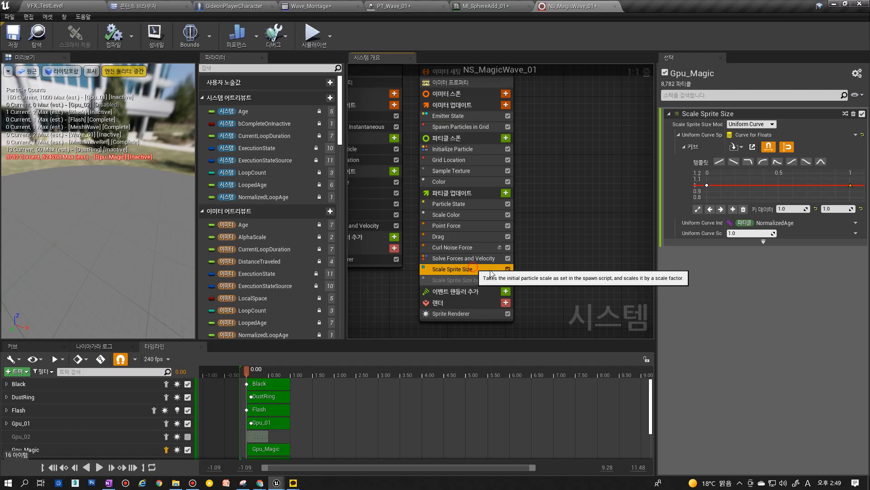
left_click(842, 209)
type("0")
key("Return")
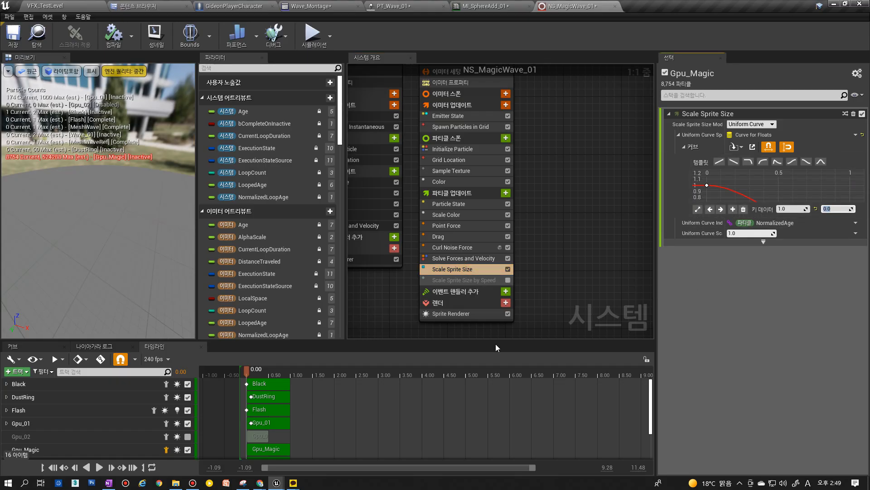
left_click(101, 468)
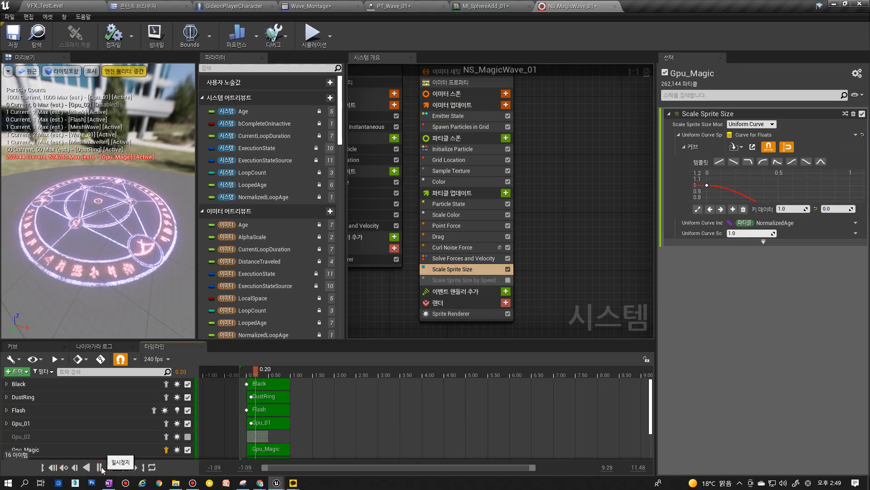
left_click(51, 467)
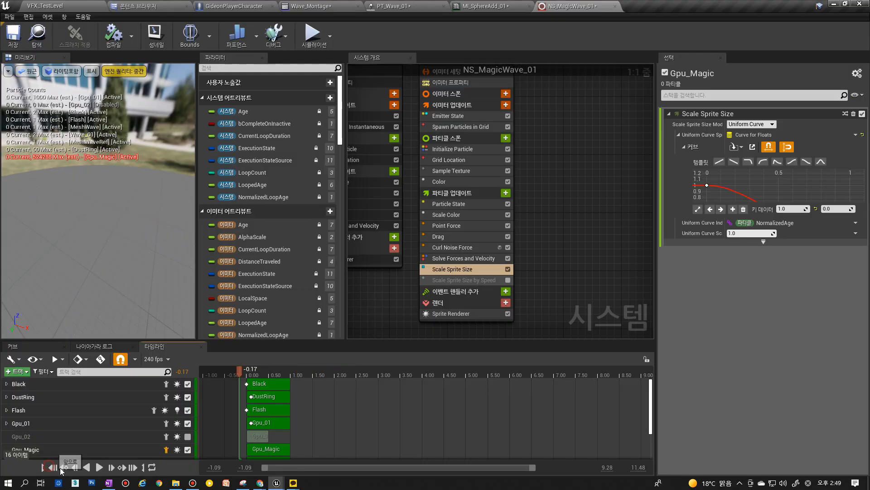
left_click(98, 468)
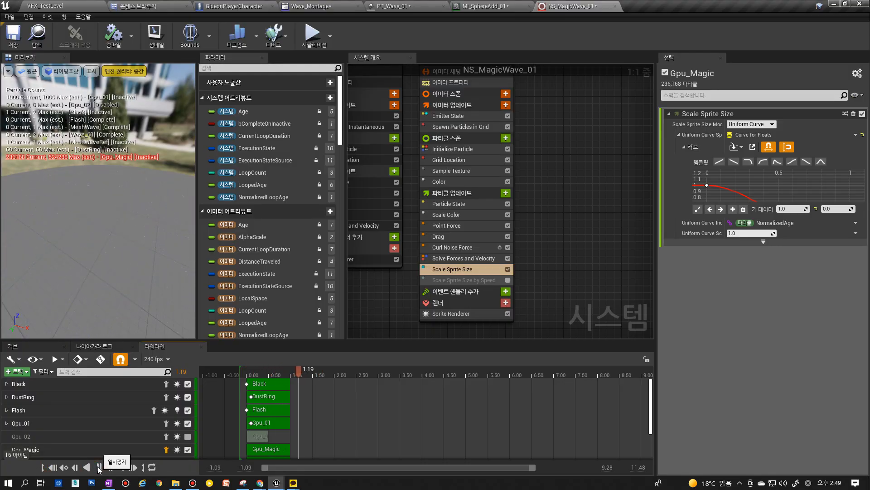
left_click(100, 468)
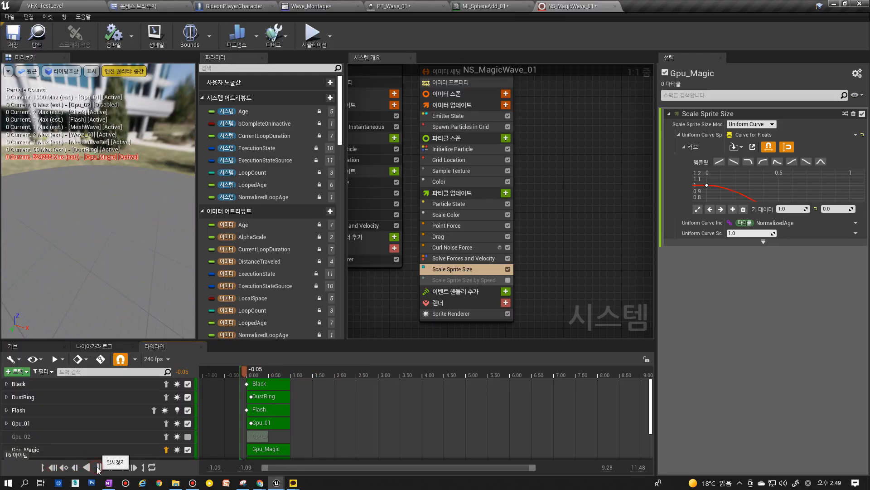
left_click(99, 467)
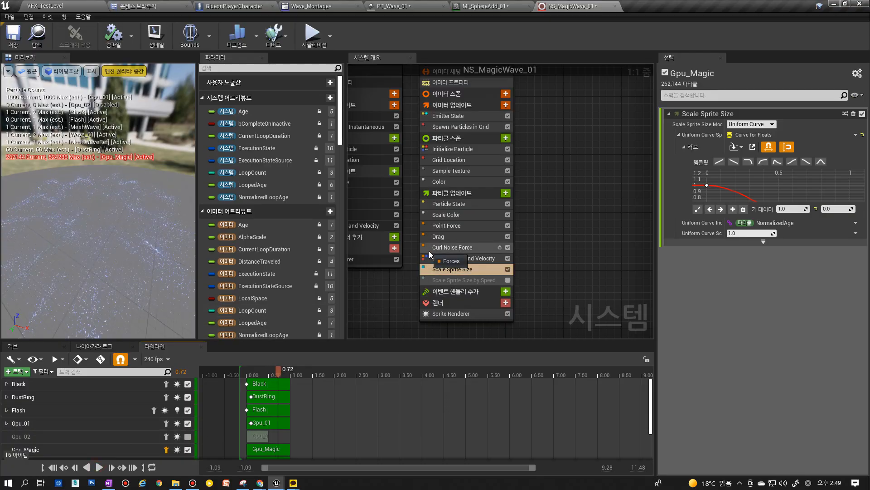
Enable the Scale Sprite Size by Speed module on Gpu_Magic and check the Sprite Renderer's alignment setting.
left_click(472, 313)
left_click(468, 292)
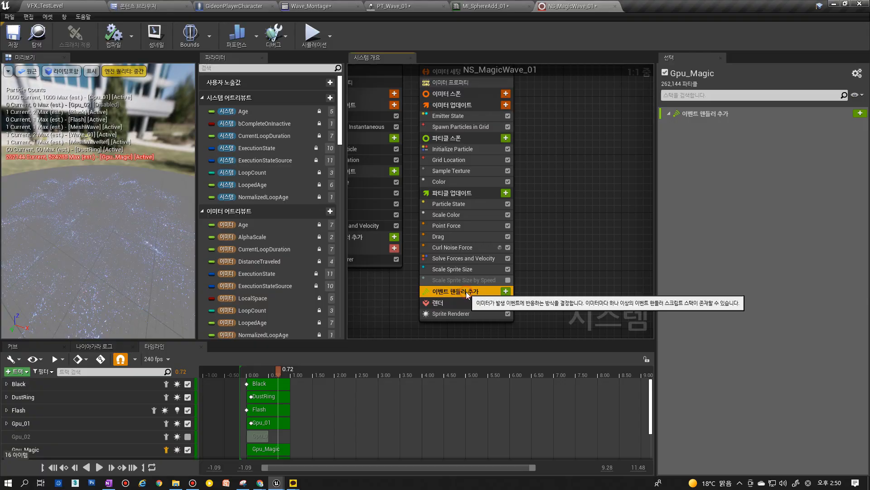
left_click(455, 280)
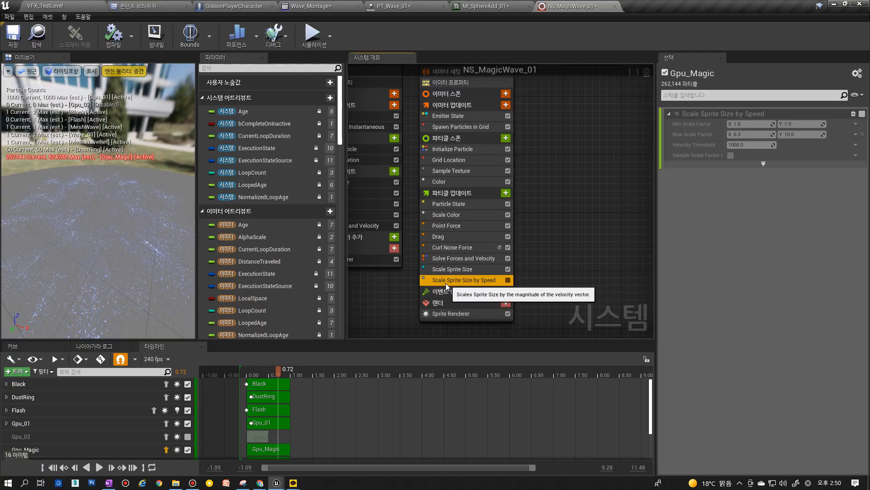
left_click(507, 280)
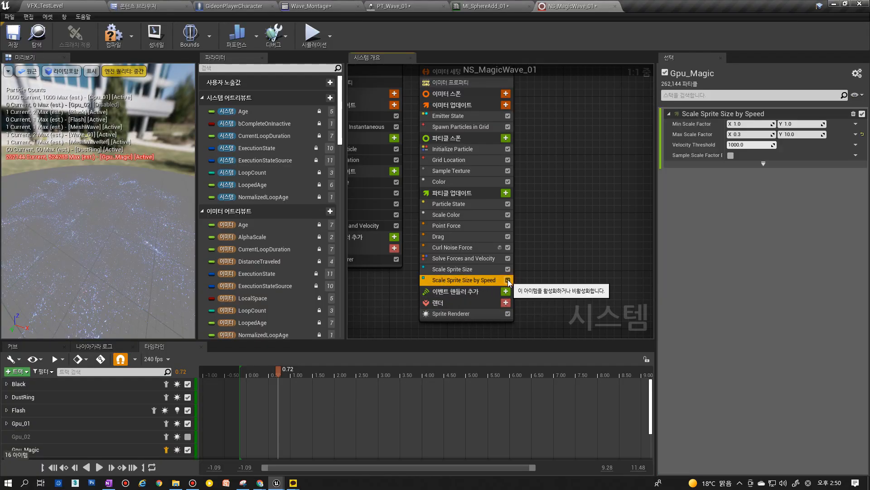
left_click(484, 314)
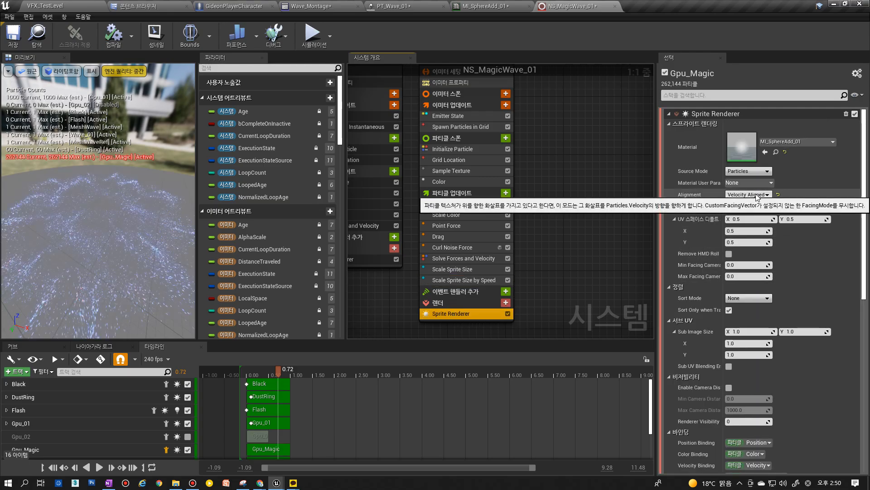
right_click_drag(570, 232, 567, 199)
In Scale Sprite Size by Speed, set the Max Scale Factor X to 0.1 and the Velocity Threshold to 500.
left_click(504, 264)
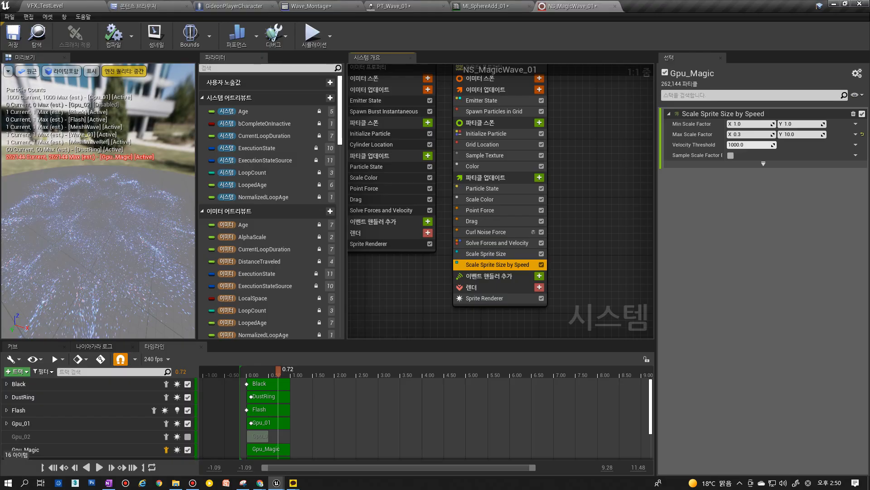
left_click(753, 138)
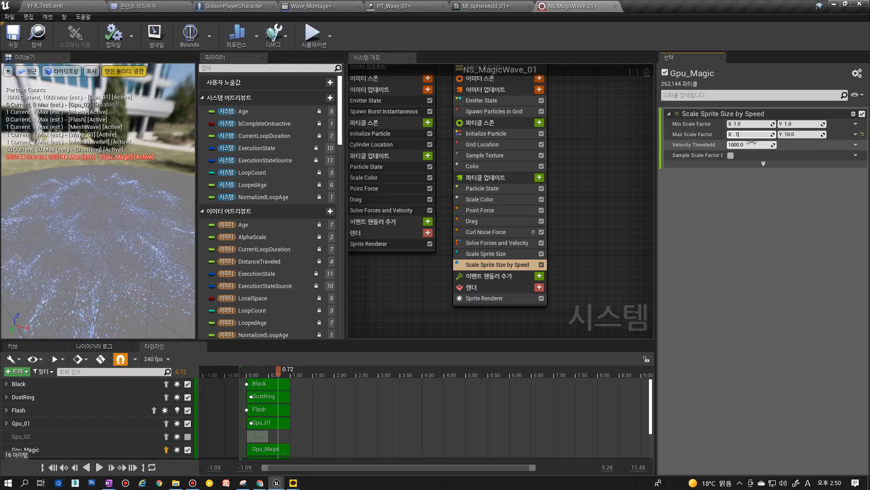
key("Return")
left_click(753, 146)
type("500")
key("Return")
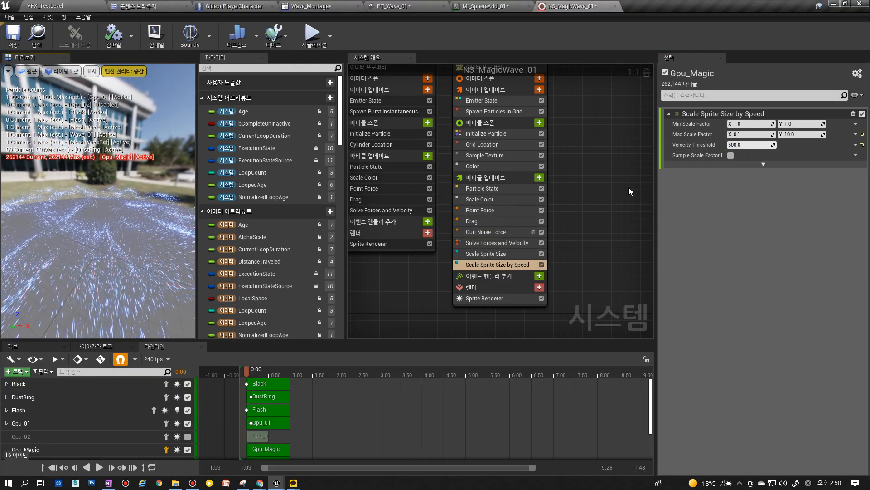
Try several Max Scale Factor X values in Scale Sprite Size by Speed, including 0.1, and settle on 0.3.
left_click(751, 135)
type("1")
key("Return")
type(".1")
key("Return")
type("5")
key("Return")
type(".1")
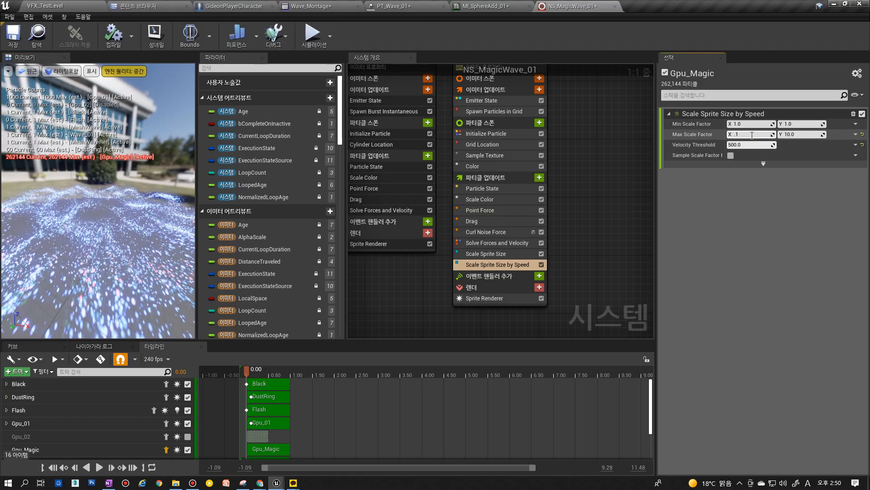
key("Return")
type(".3")
key("Return")
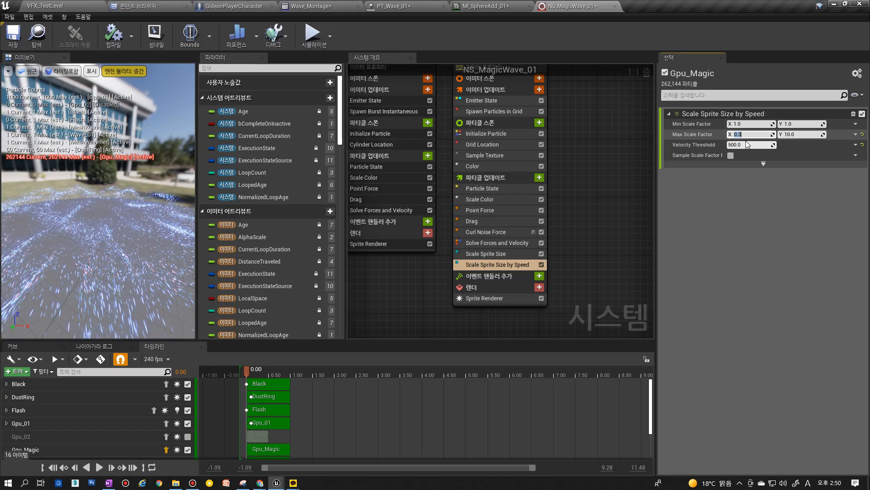
Try Velocity Threshold values of 1000 and 100 in Scale Sprite Size by Speed and replay the effect from the start.
left_click(747, 144)
type("1000")
key("Return")
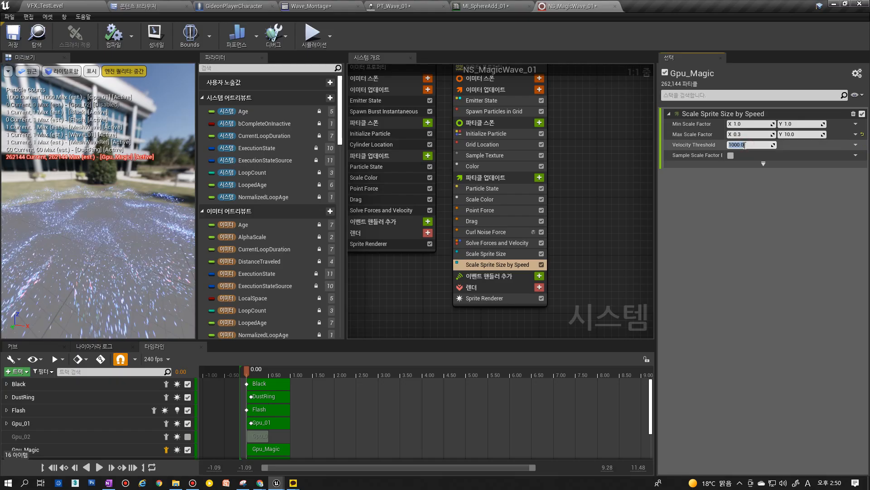
type("1")
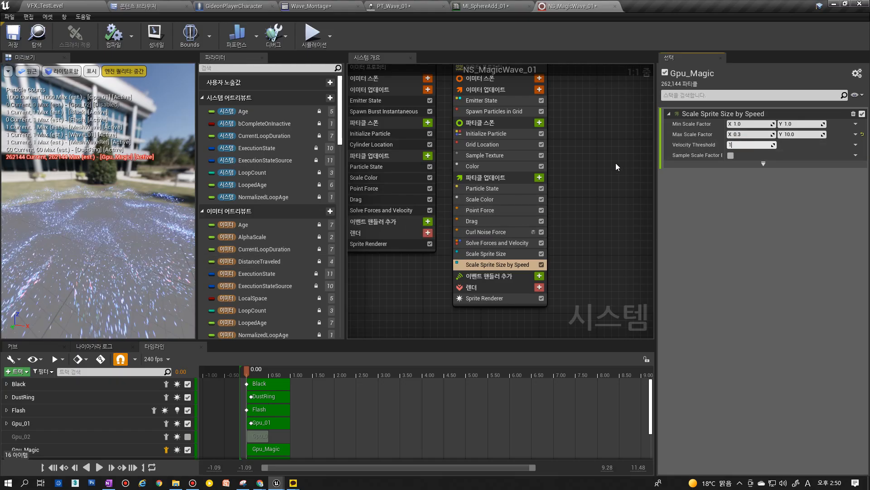
type("00")
key("Return")
left_click_drag(123, 309, 173, 307)
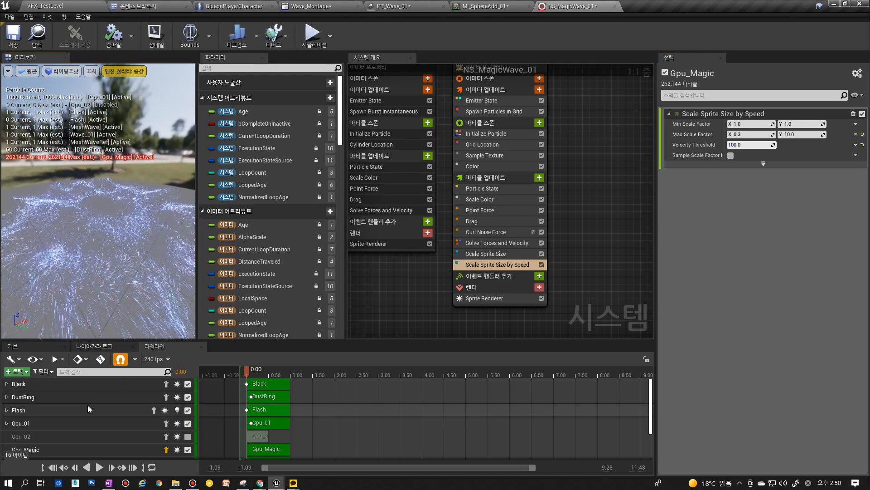
left_click(53, 467)
left_click(103, 468)
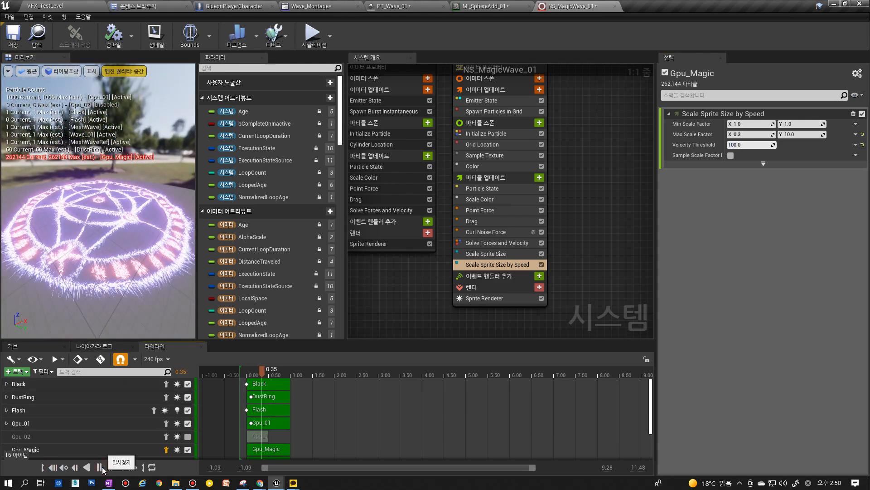
Set the Velocity Threshold of Scale Sprite Size by Speed to 500 and replay the effect.
left_click(754, 144)
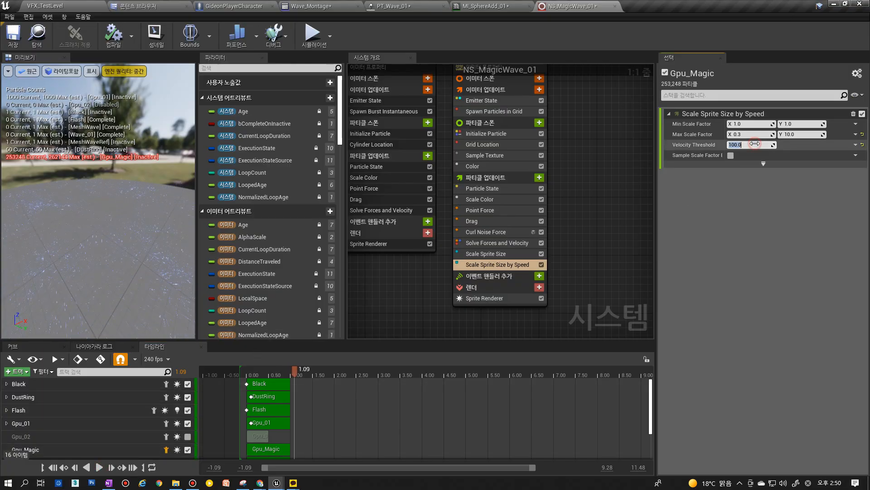
type("500")
key("Return")
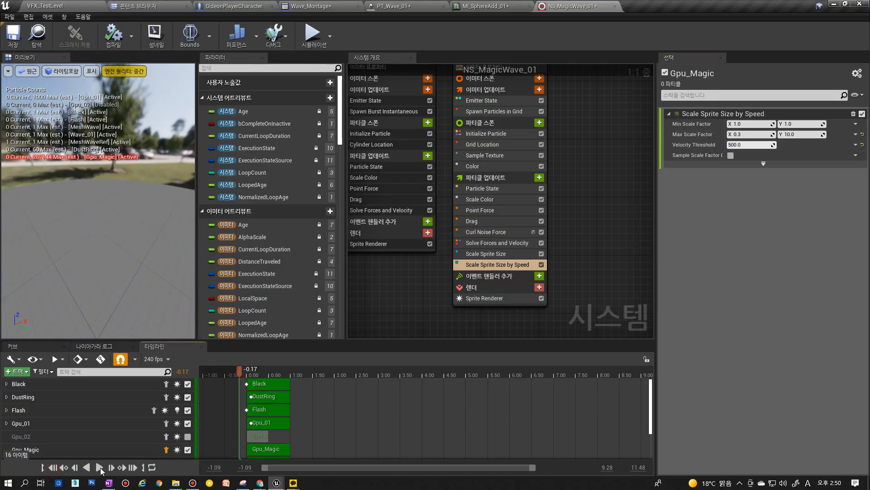
left_click(99, 467)
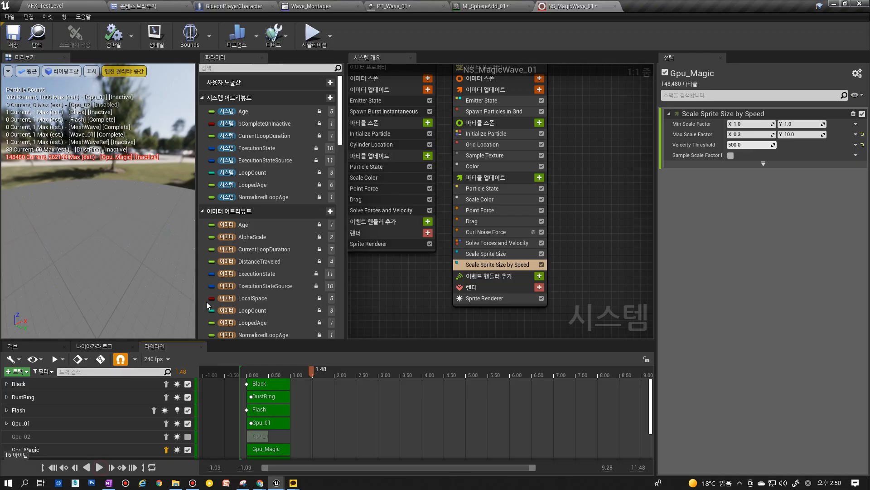
Inspect Gpu_Magic's Scale Sprite Size curve and replay the effect from the start.
right_click_drag(401, 291, 413, 312)
scroll(428, 282, "down", 1)
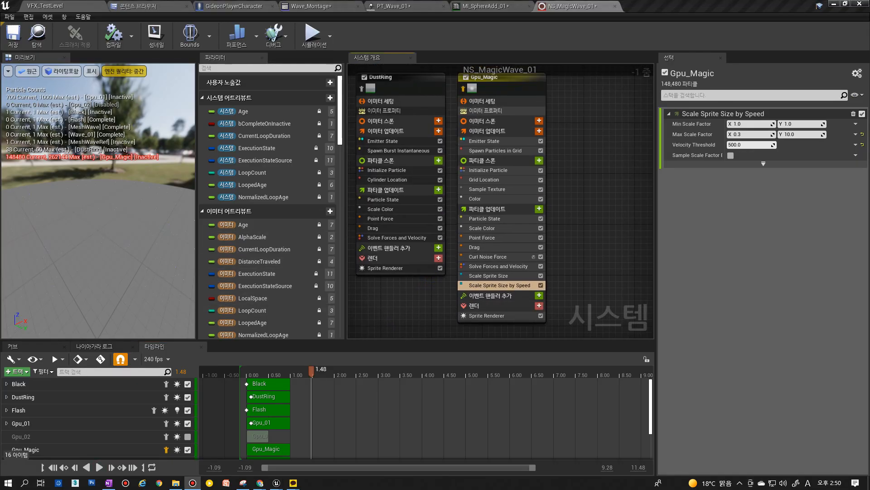
left_click(484, 277)
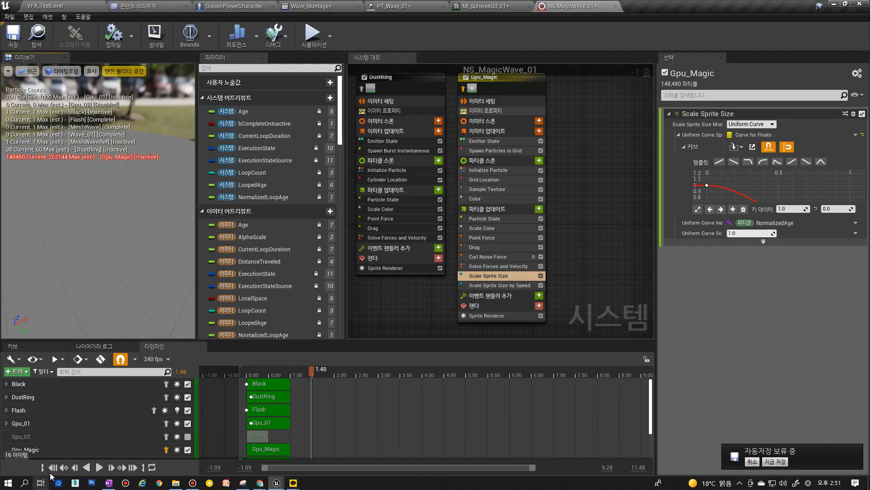
left_click(49, 467)
left_click(99, 468)
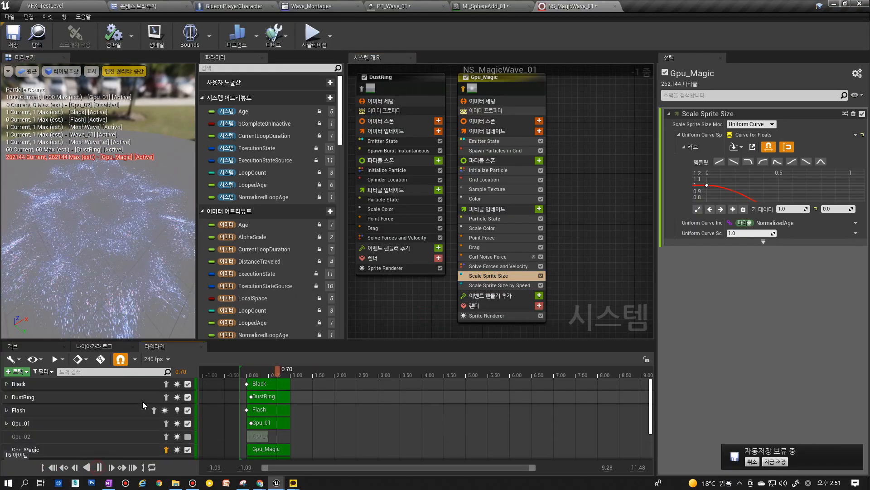
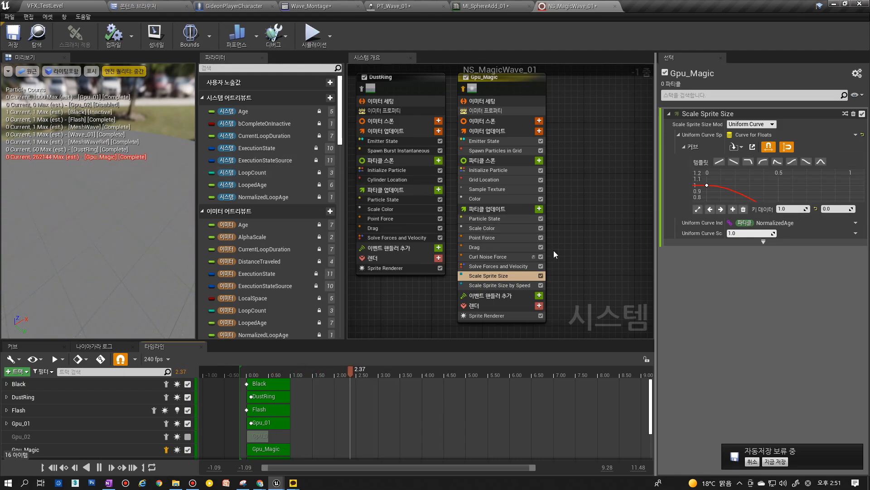
Review Gpu_Magic's Point Force, Emitter Update, Sample Texture, Grid Location and emitter property settings while the effect plays.
left_click(495, 238)
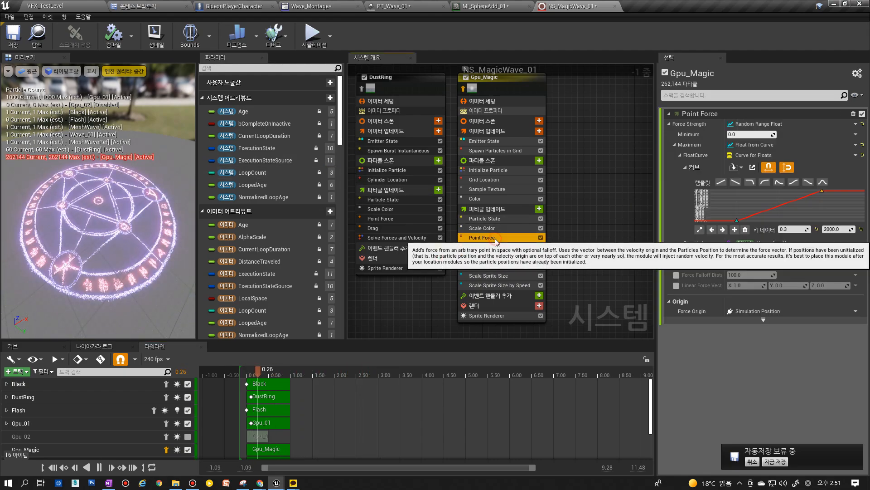
left_click(737, 221)
left_click(487, 131)
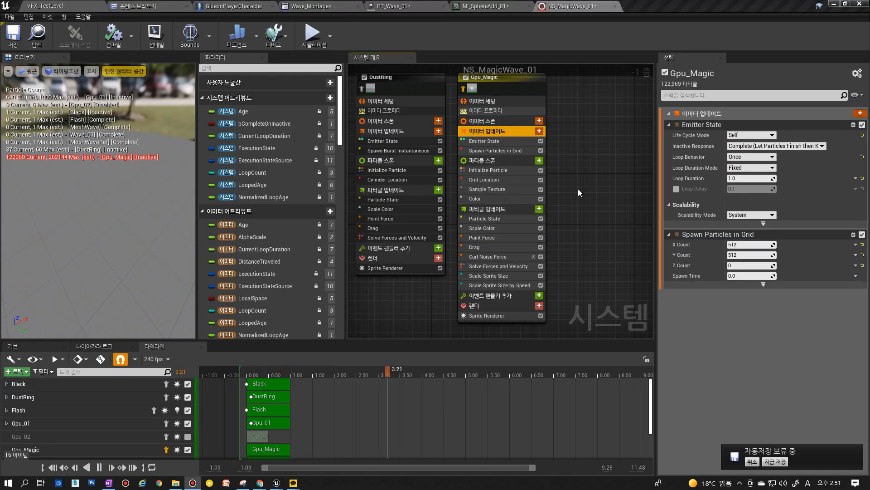
left_click(484, 141)
left_click(484, 189)
left_click(496, 180)
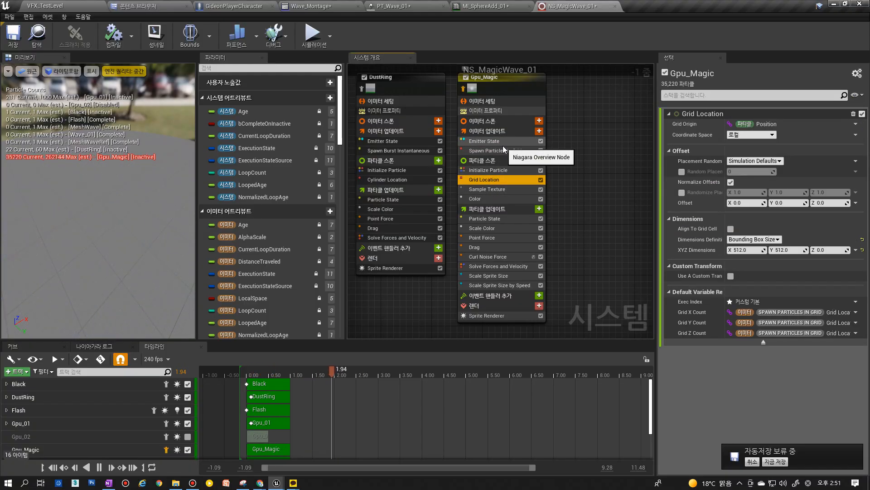
left_click(510, 132)
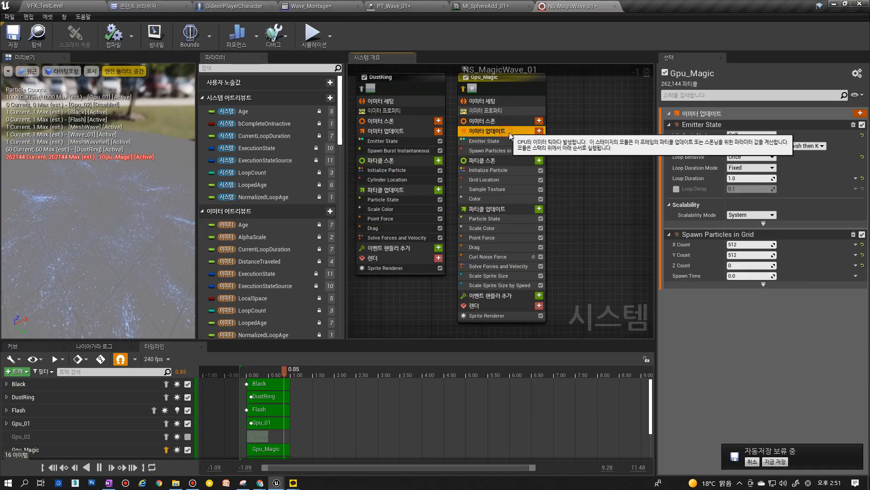
left_click(501, 102)
right_click_drag(573, 116, 543, 158)
left_click(449, 125)
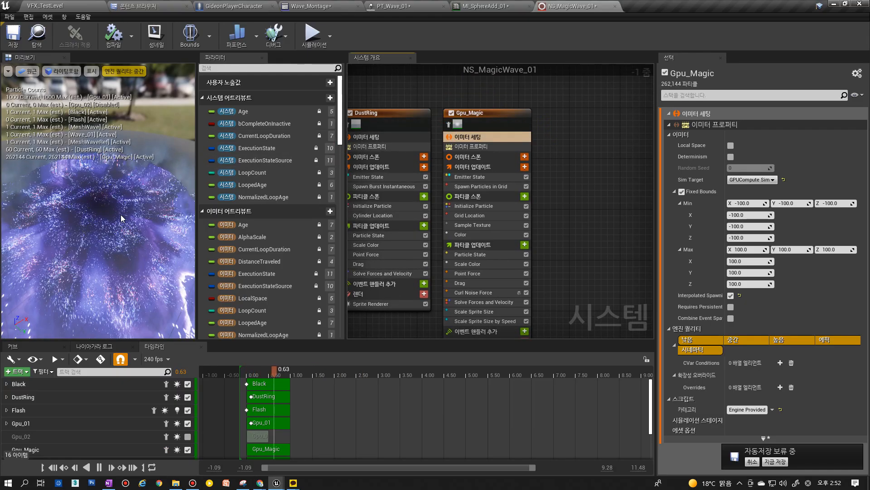
Play-test VFX_TestLevel, cast the wave skill several times to check the magic circle, and stop the session.
left_click(55, 6)
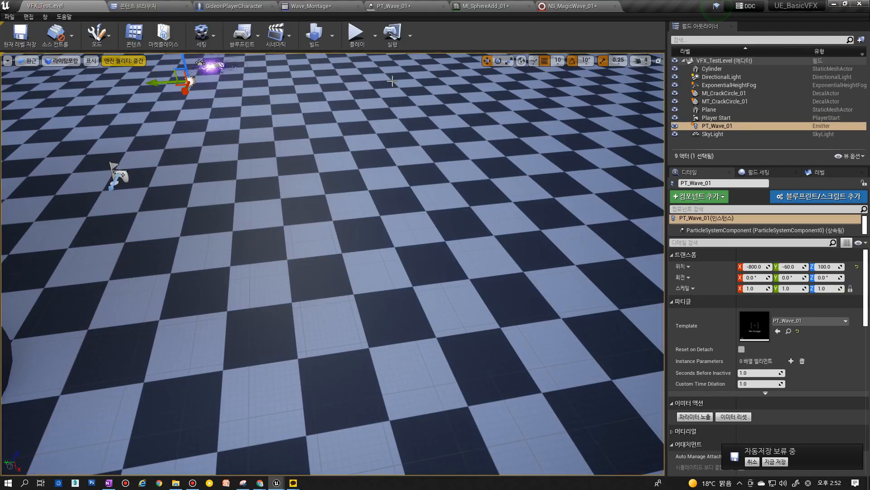
left_click(358, 35)
left_click(390, 149)
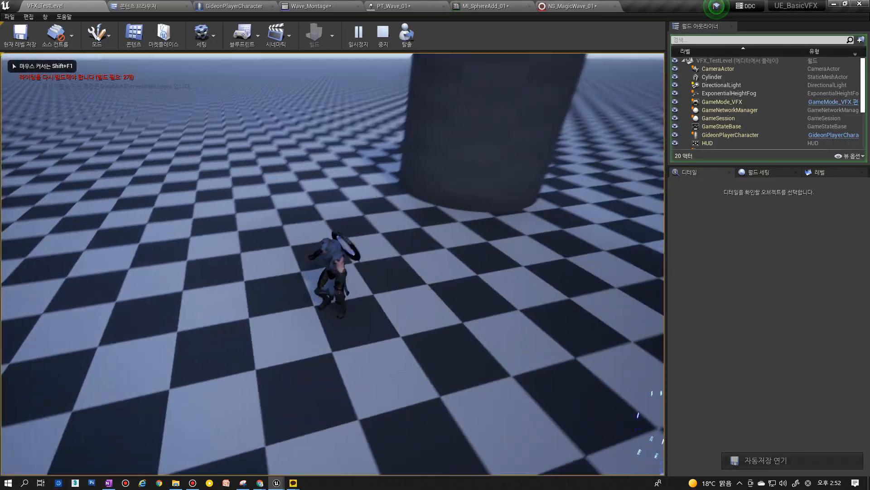
key("1")
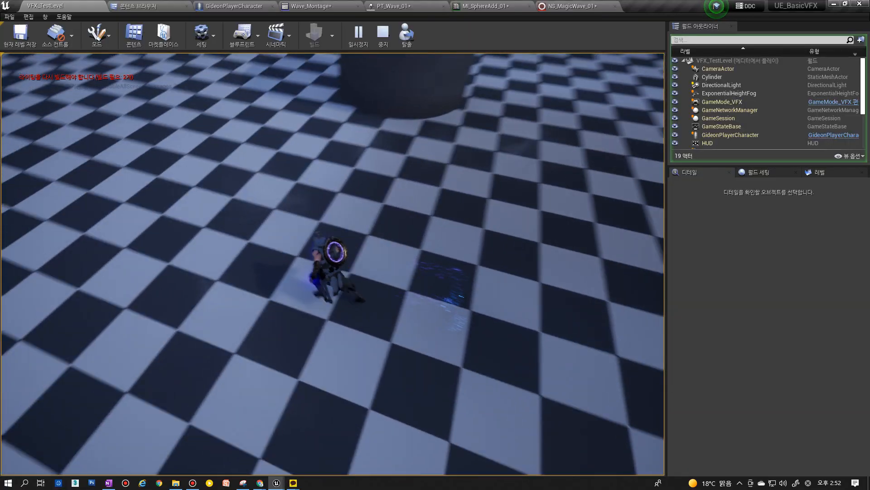
key("1")
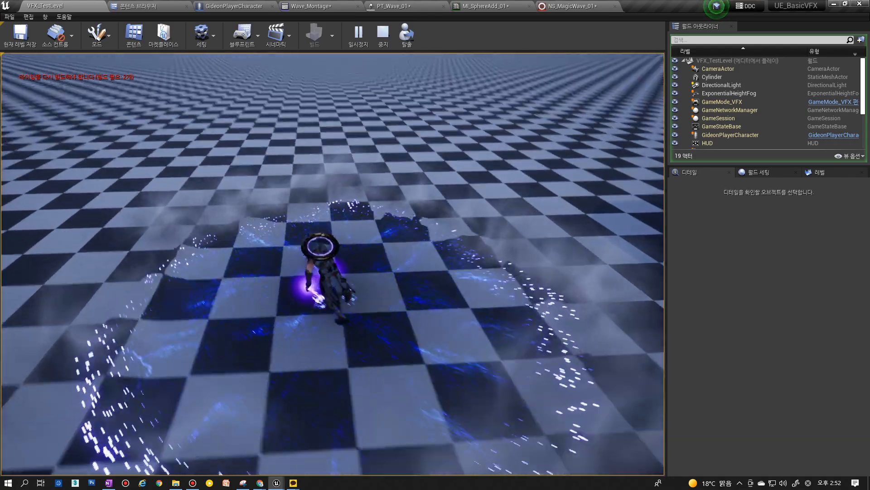
key("1")
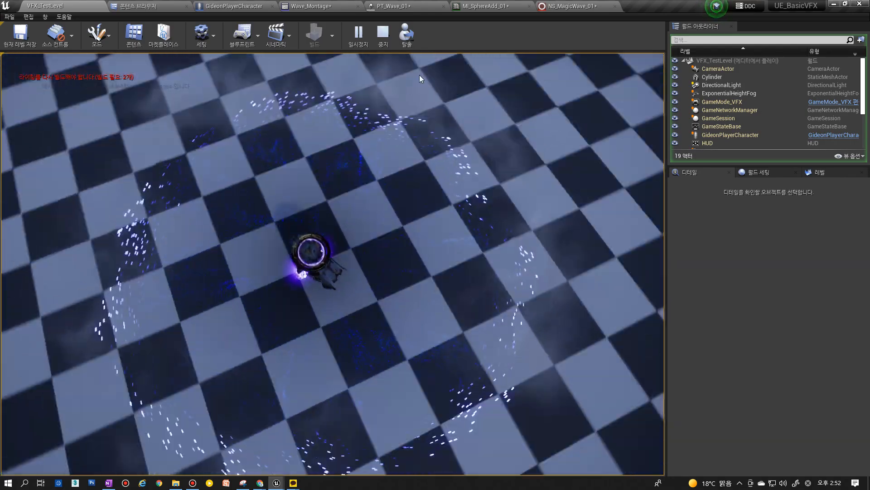
key("Escape")
In NS_MagicWave_01, compare DustRing's spawn timing and enable a Loop Delay of 0.1 in Gpu_Magic's Emitter State.
left_click(587, 6)
left_click(491, 113)
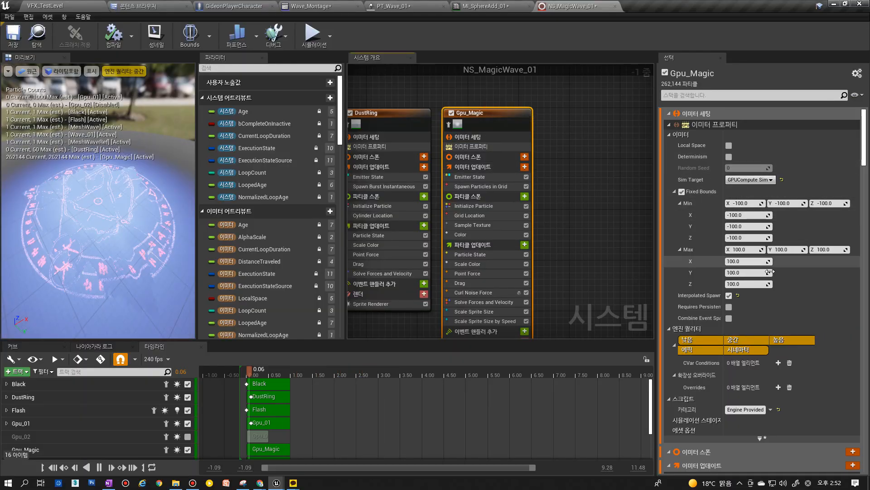
left_click(476, 186)
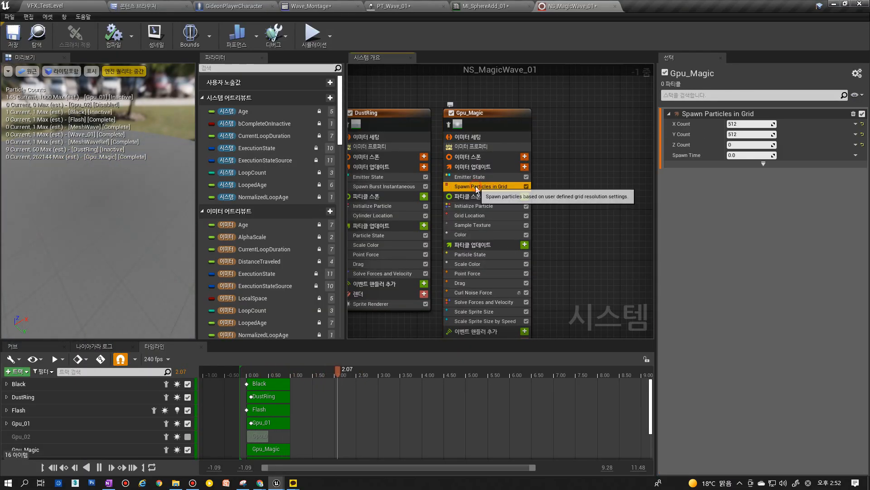
left_click(472, 178)
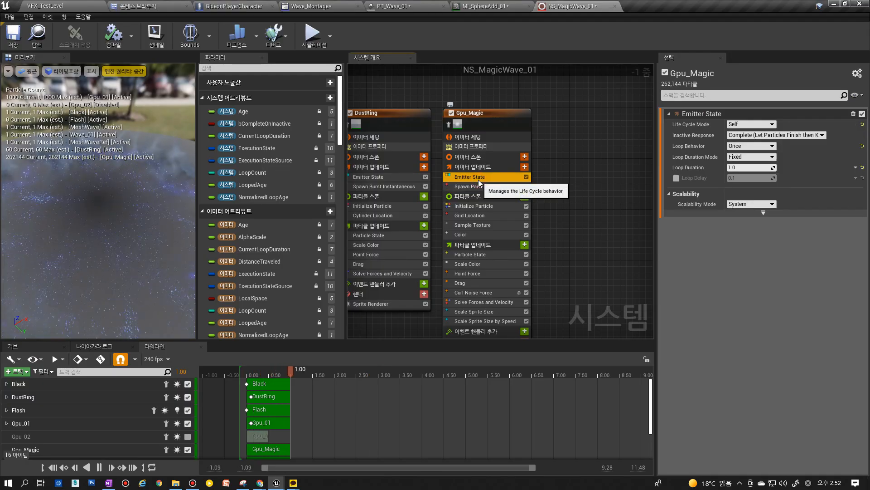
left_click(383, 187)
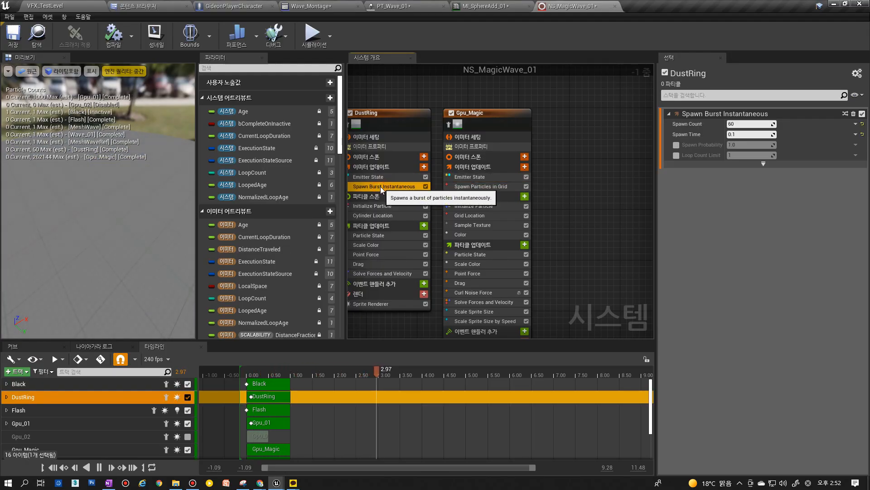
left_click(470, 178)
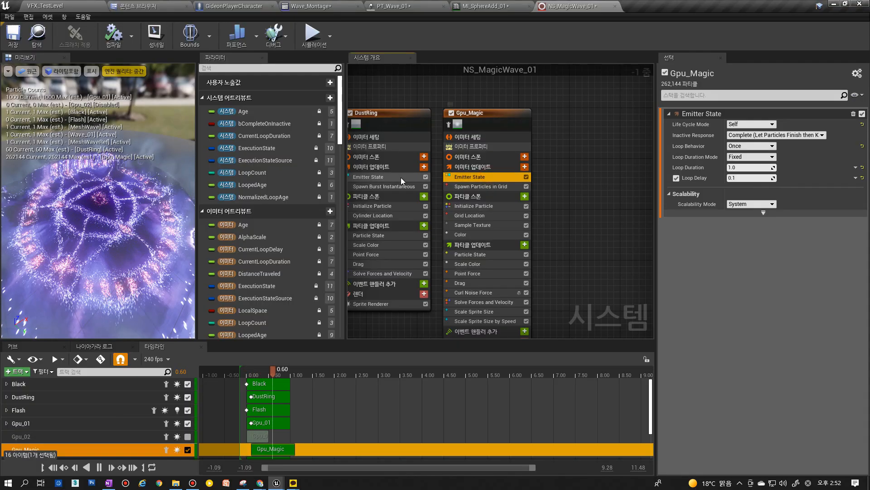
Play-test VFX_TestLevel, cast the wave skill while moving, and pause mid-effect to examine the magic circle before resuming.
left_click(95, 6)
left_click(364, 35)
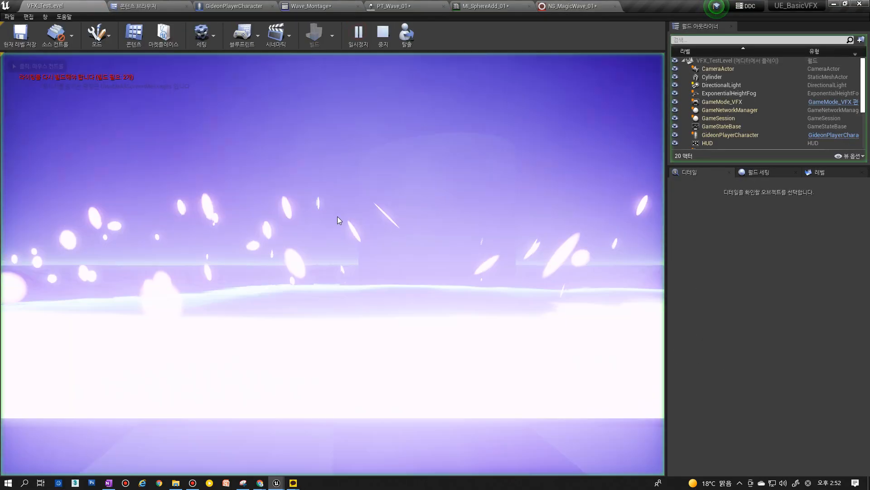
key("a")
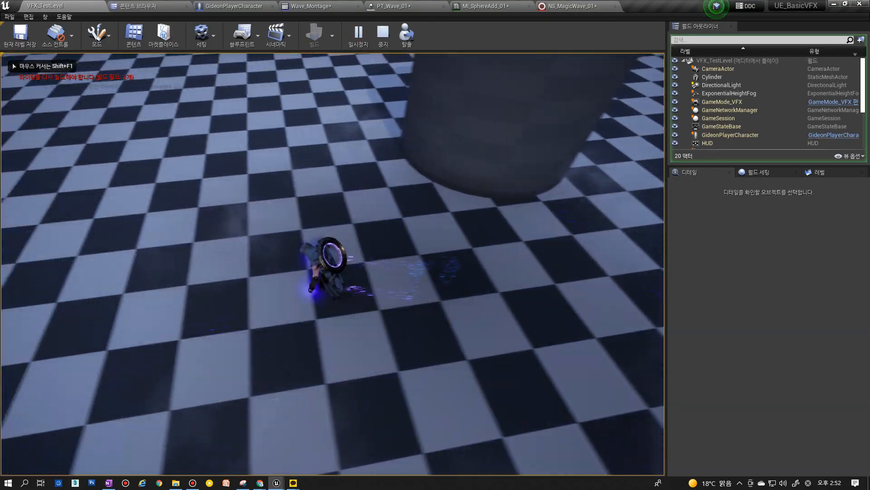
key("1")
key("w")
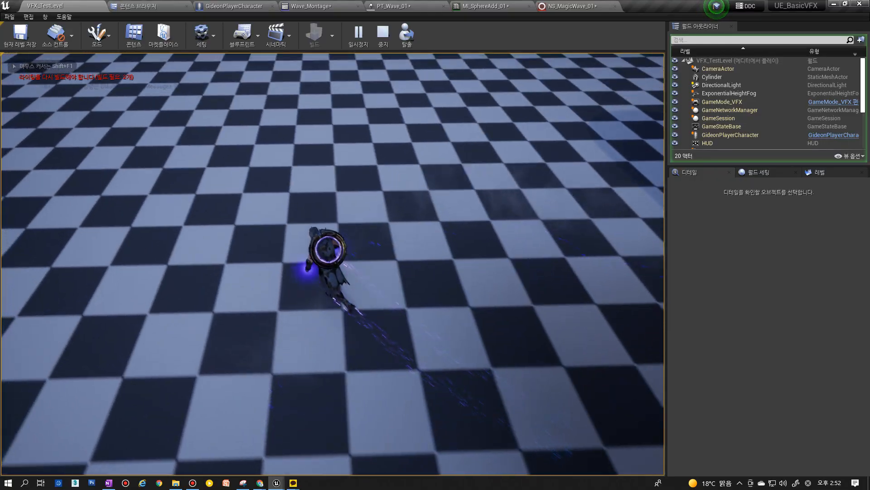
key("1")
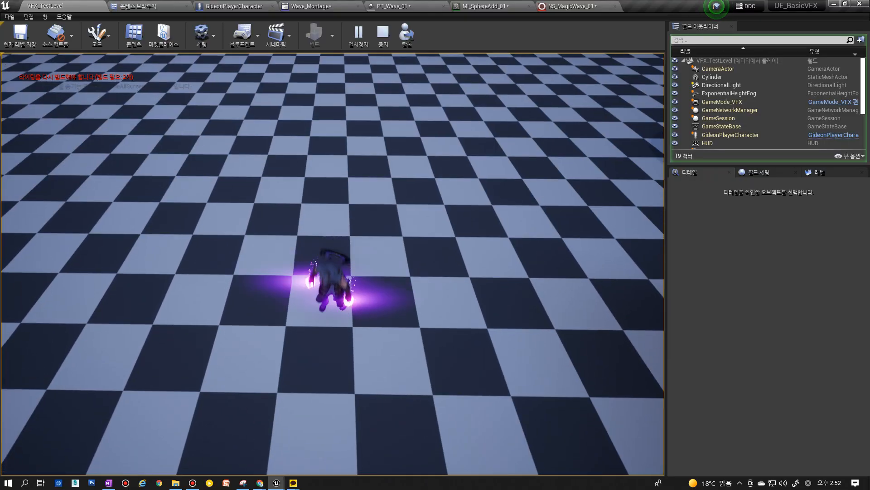
key("Pause")
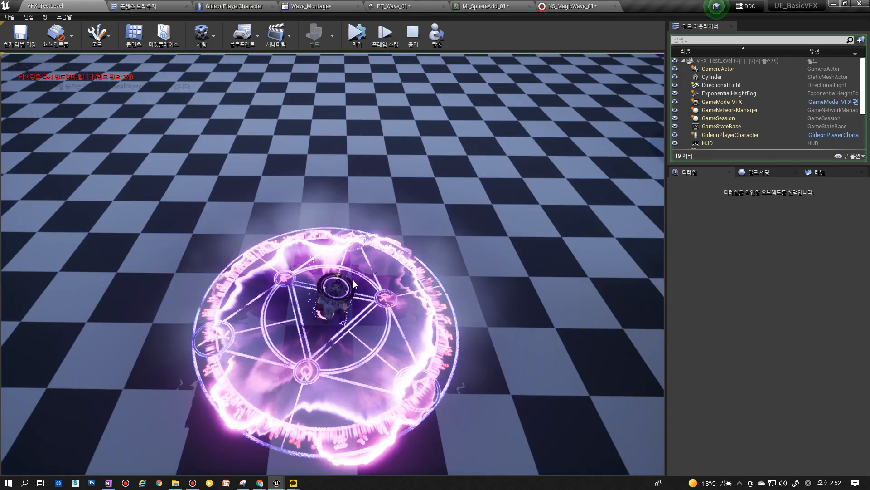
key("Pause")
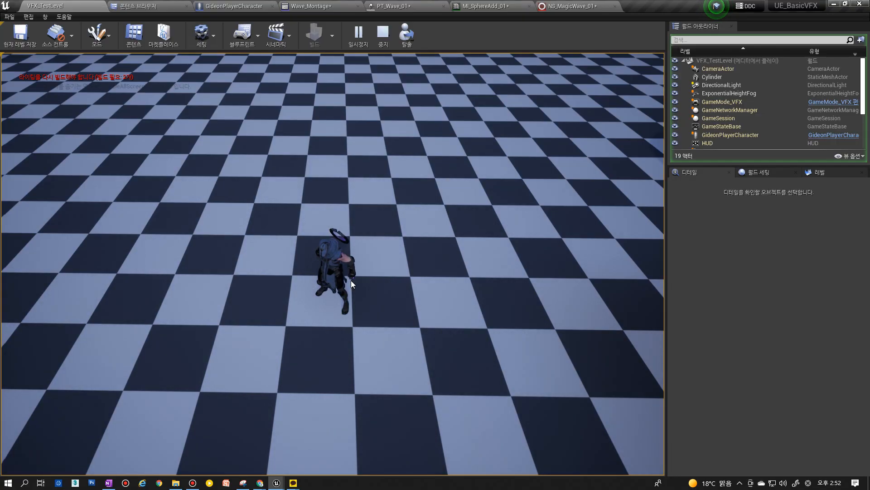
left_click(351, 280)
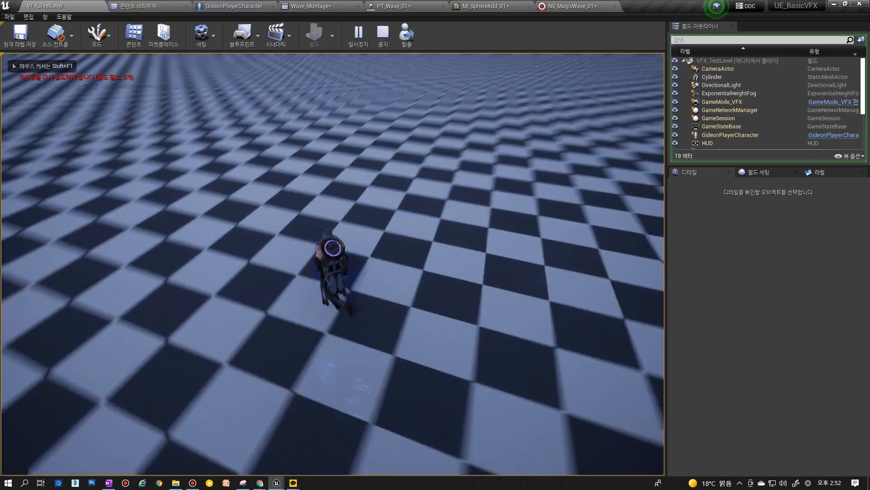
Run the character forward across the checkered floor and cast the wave skill repeatedly to check the magic circle from different camera angles.
left_click(351, 280)
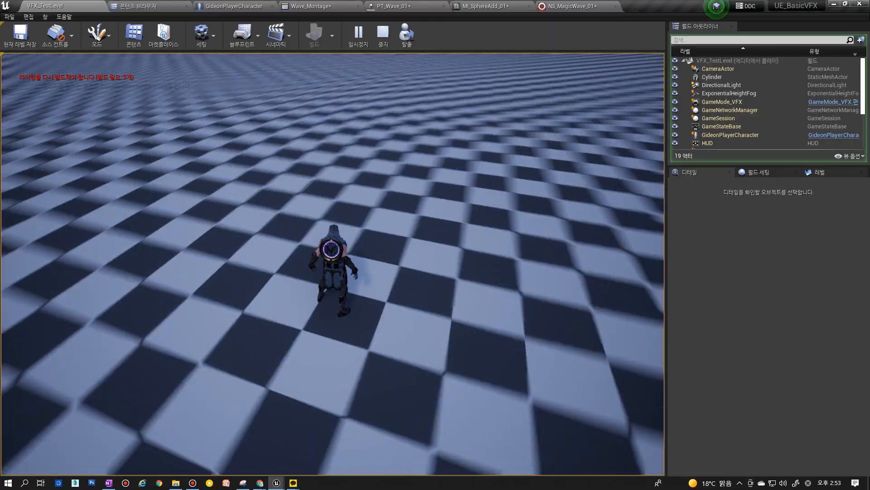
left_click(351, 280)
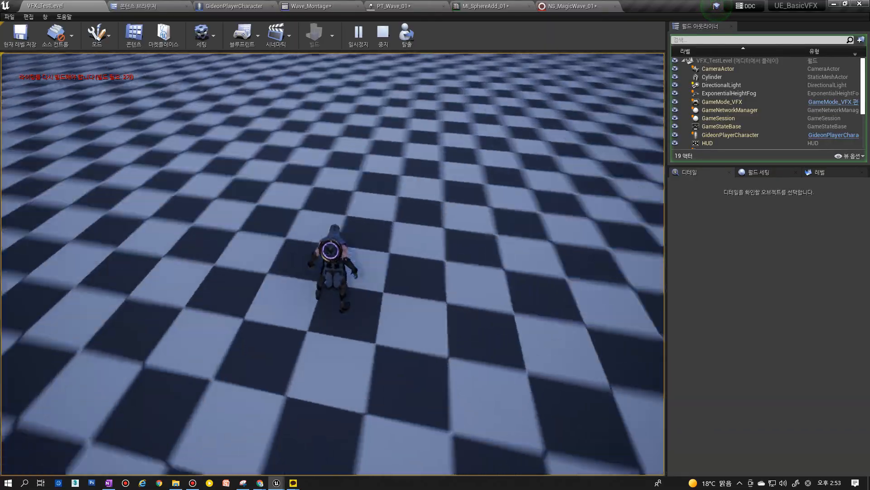
left_click(351, 280)
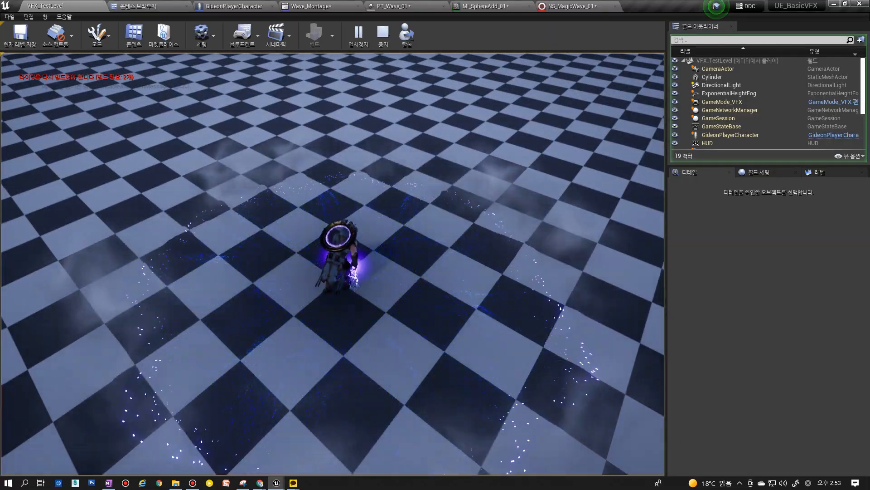
key("w")
left_click(333, 264)
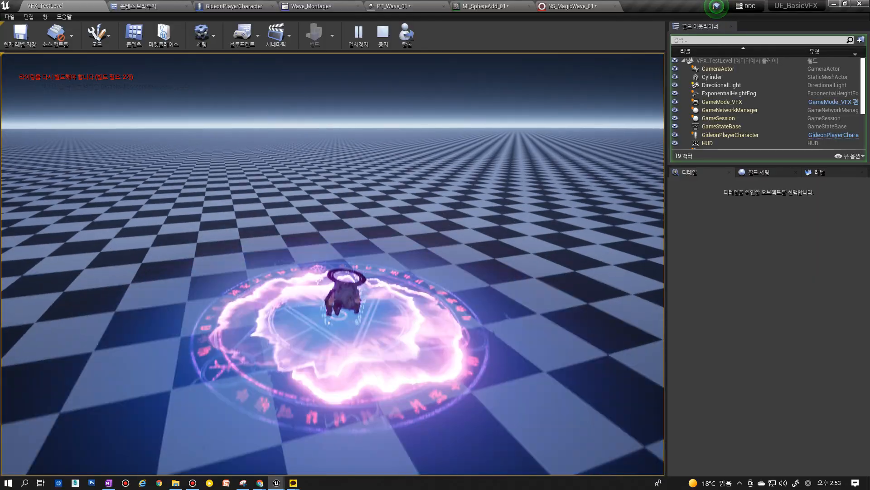
key("w")
left_click(332, 264)
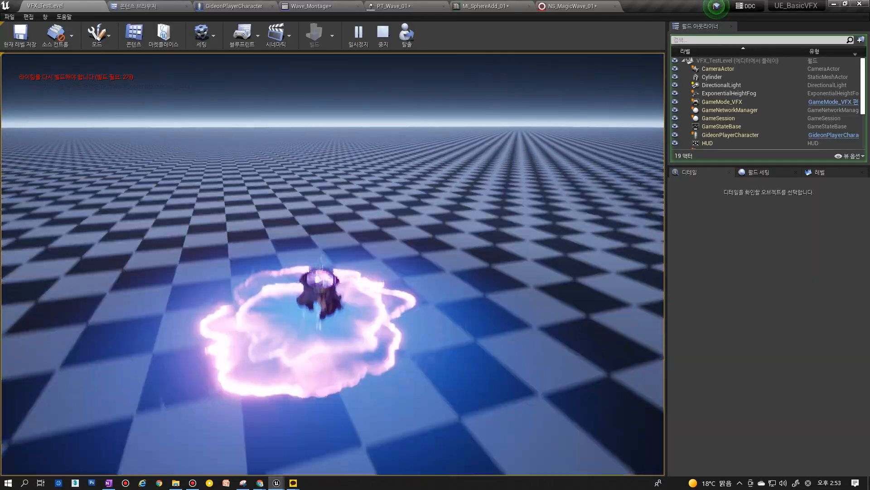
key("w")
left_click(333, 263)
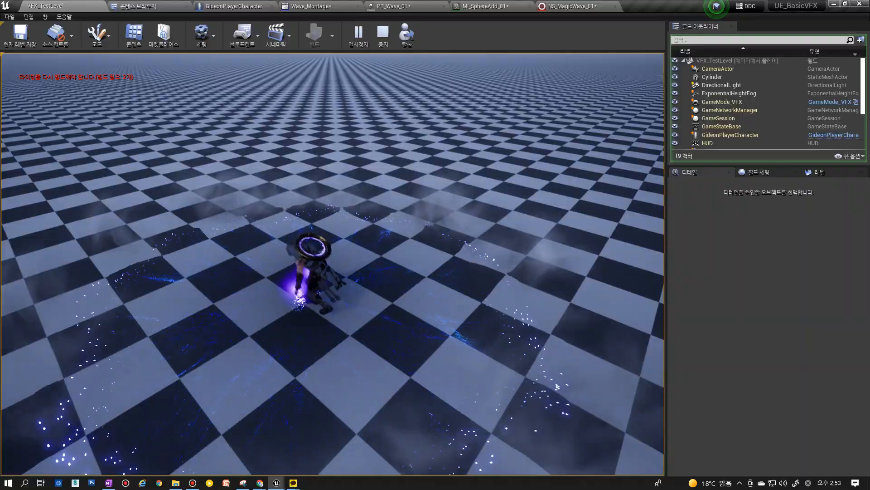
key("w")
left_click(333, 264)
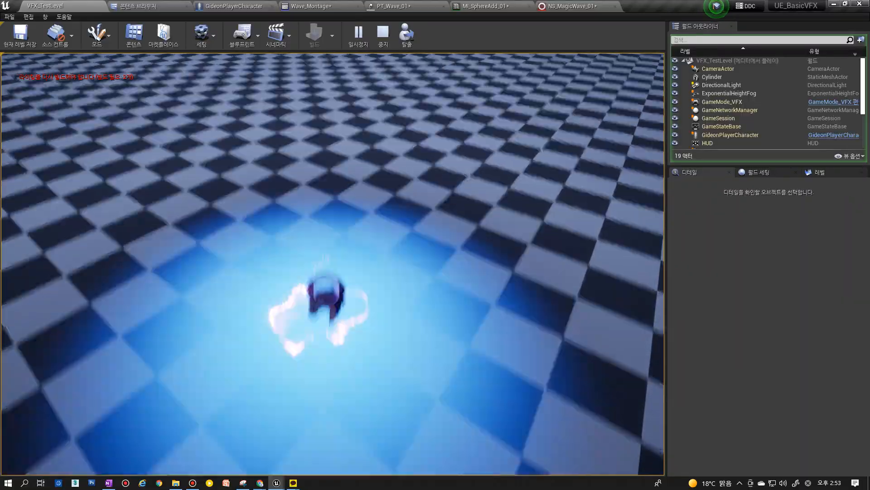
key("w")
left_click(333, 264)
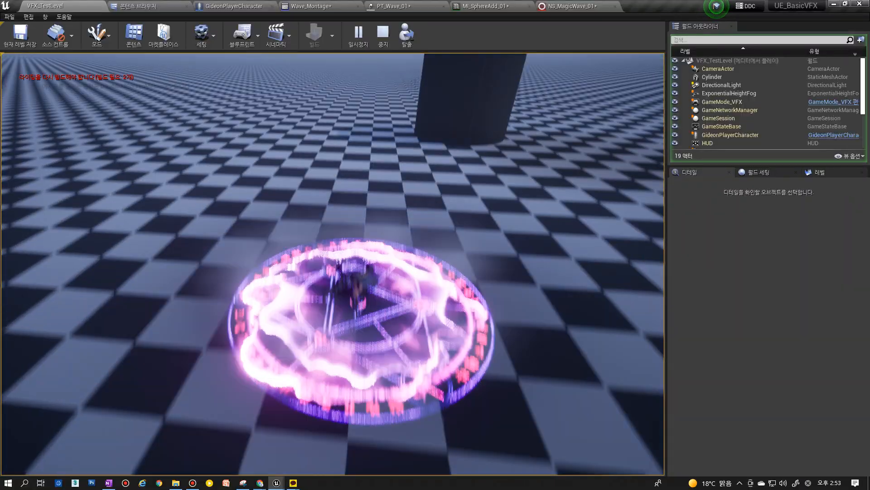
Watch the magic wave effect around the character in the running VFX_TestLevel, and end the play session.
key("a")
left_click(333, 264)
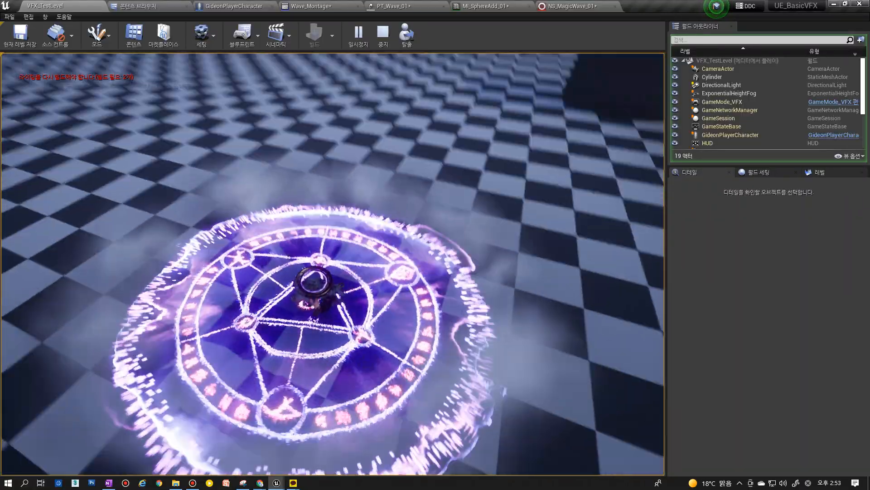
key("Escape")
In NS_MagicWave_01, set the curve key time to 0.2 in Gpu_Magic's Point Force and Curl Noise Force modules.
left_click(541, 7)
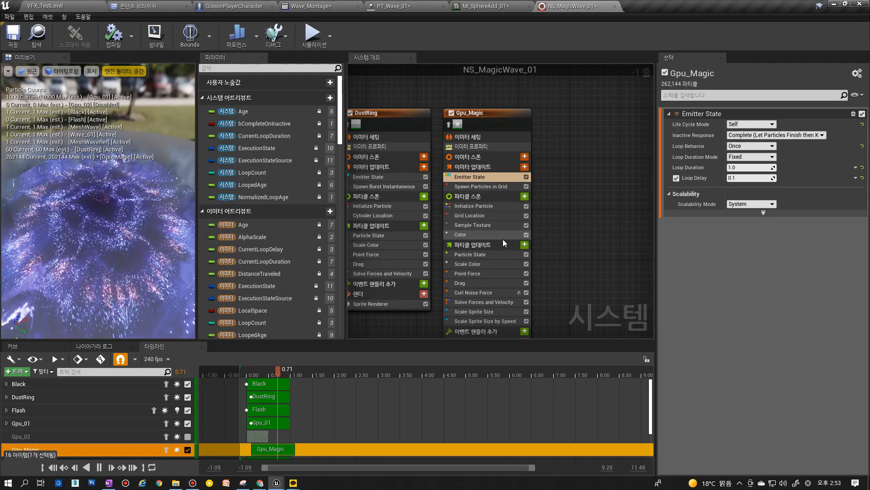
left_click(488, 216)
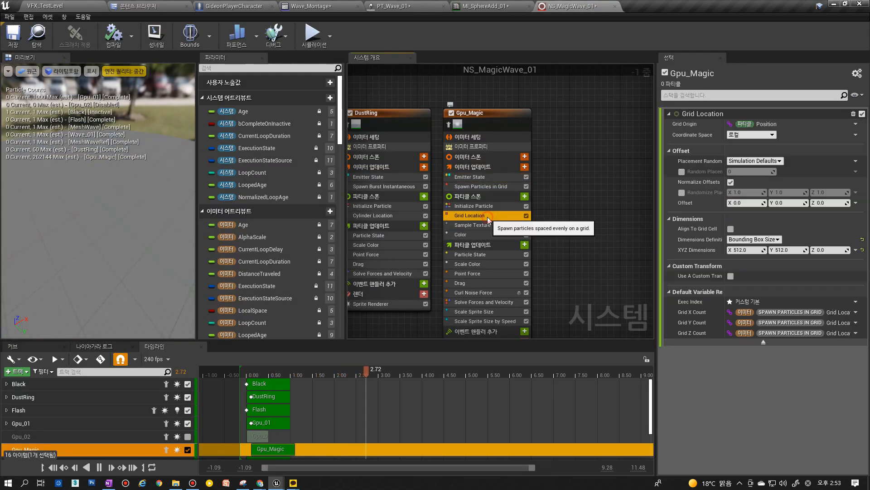
left_click(482, 273)
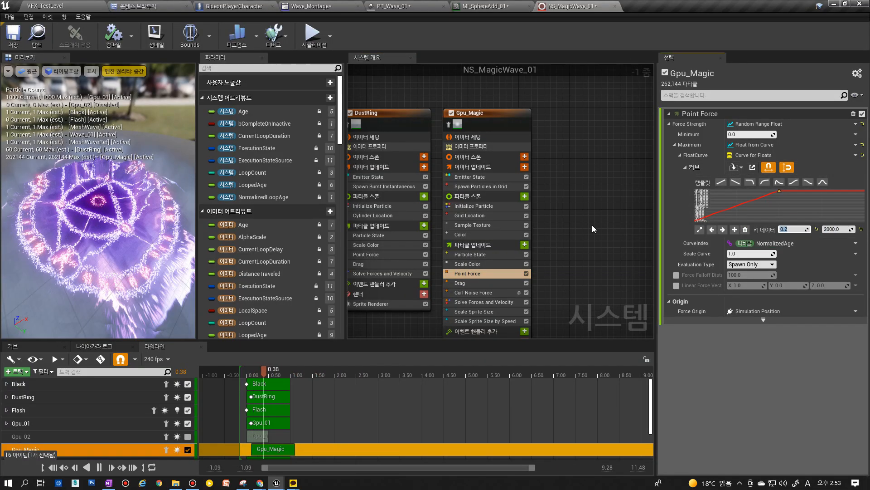
left_click(499, 292)
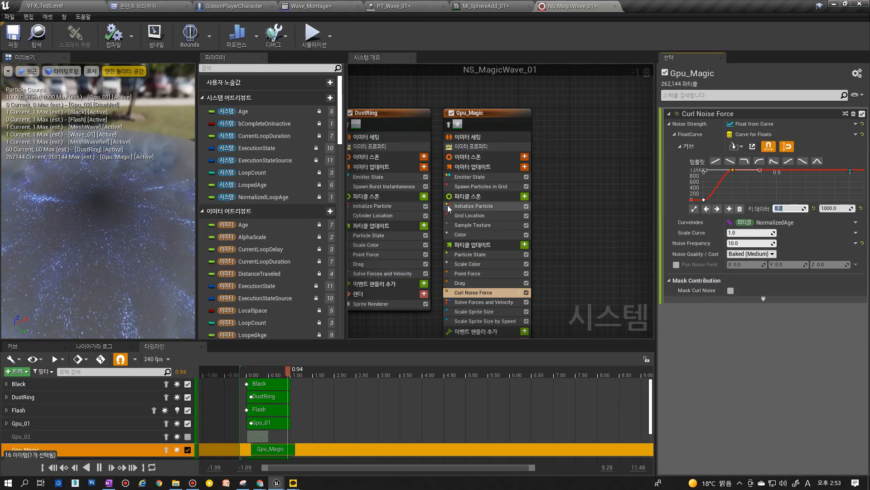
Play VFX_TestLevel, cast the magic wave skill to check the retimed particles, and stop the session.
left_click(44, 6)
left_click(358, 34)
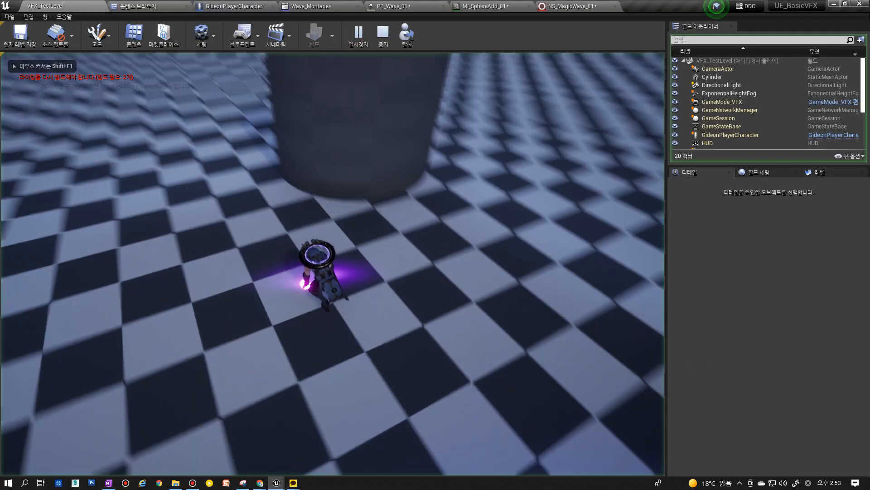
key("1")
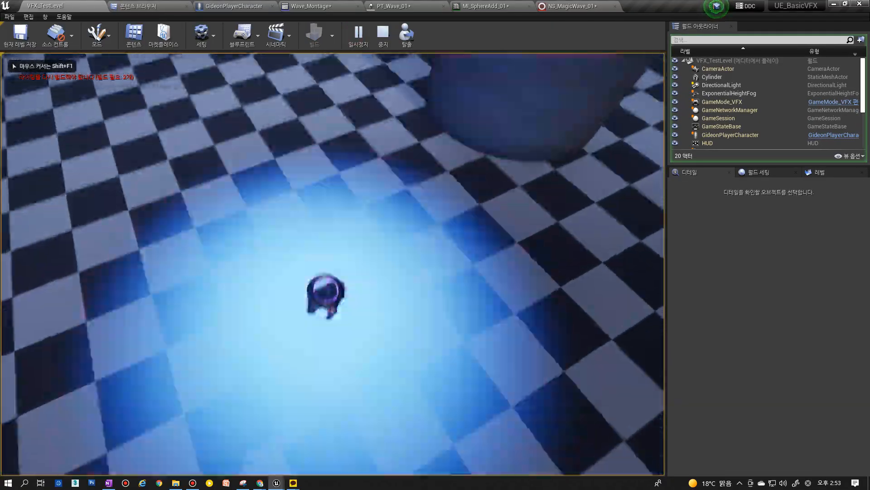
key("1")
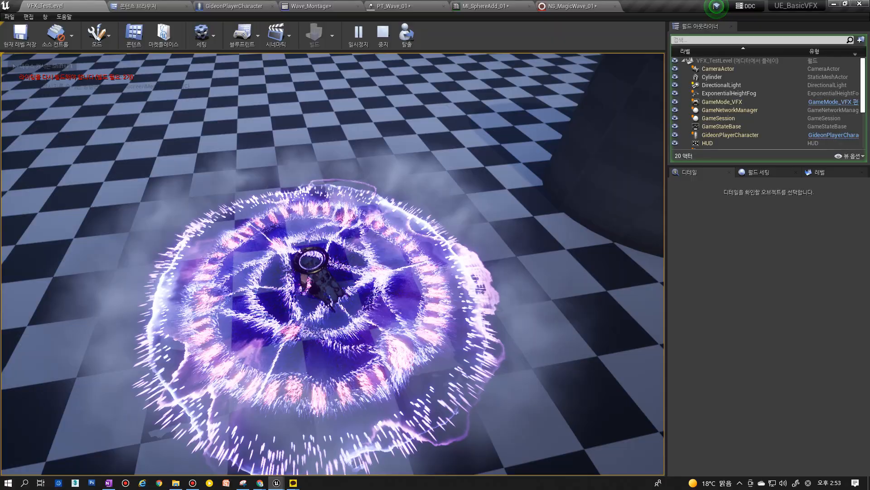
key("Escape")
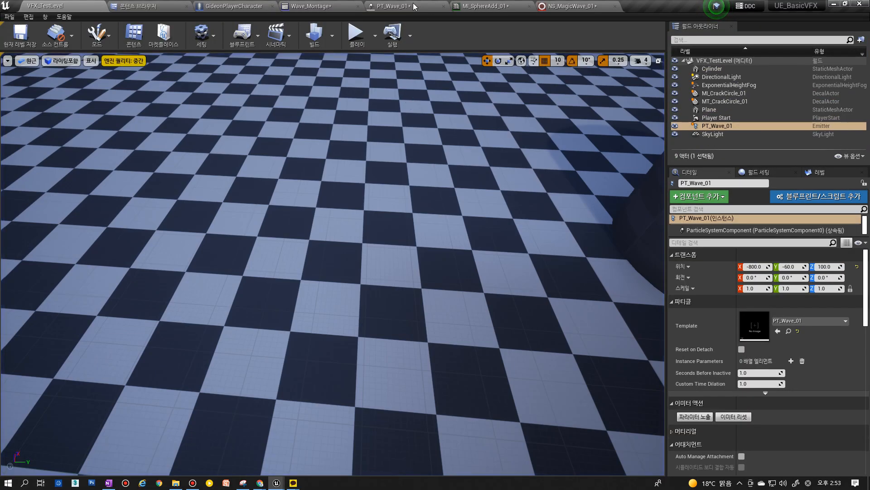
Disable Loop Delay in the Emitter State of the Gpu_Magic emitter in NS_MagicWave_01.
left_click(574, 5)
left_click(508, 125)
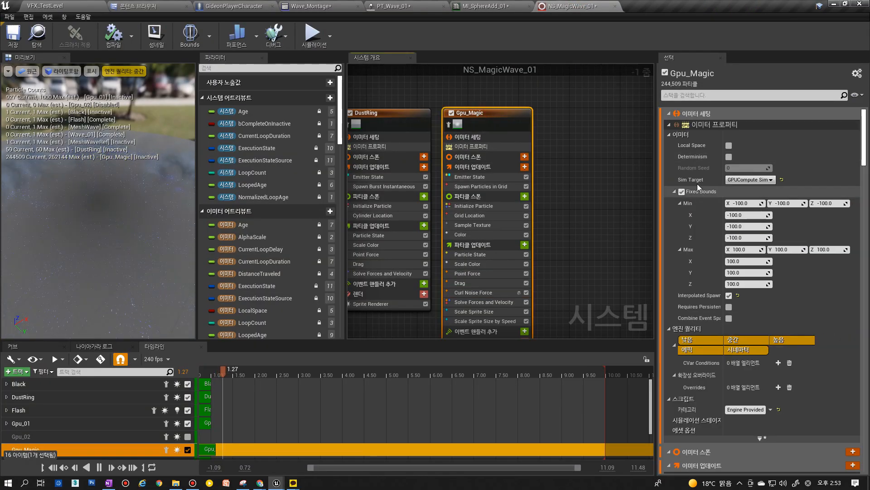
left_click(472, 167)
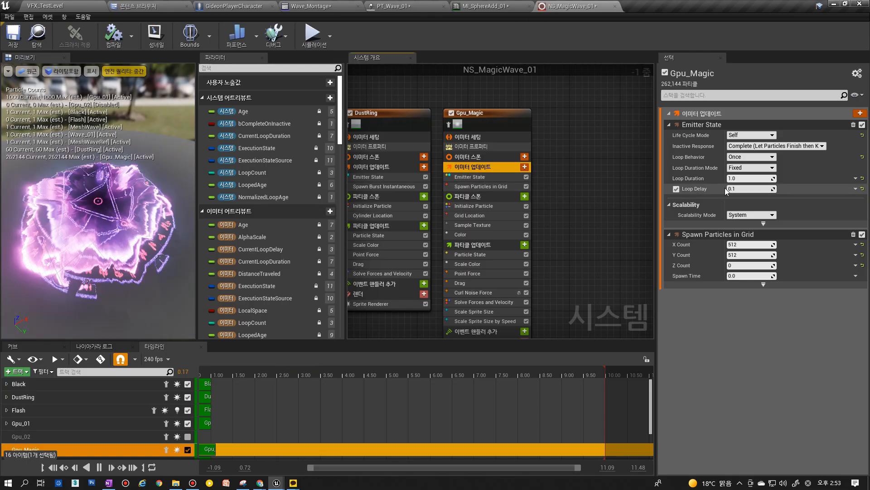
Play VFX_TestLevel and cast the magic wave skill repeatedly from several view angles to judge its timing without the loop delay.
left_click(70, 5)
left_click(358, 35)
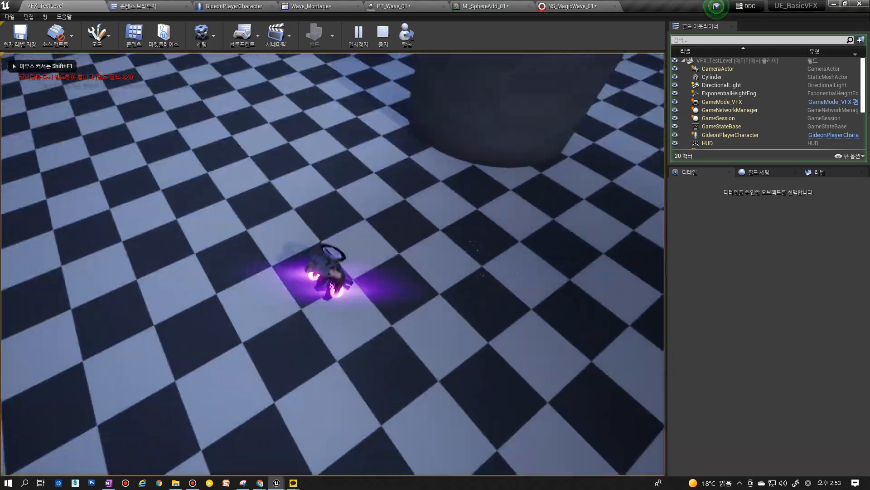
key("1")
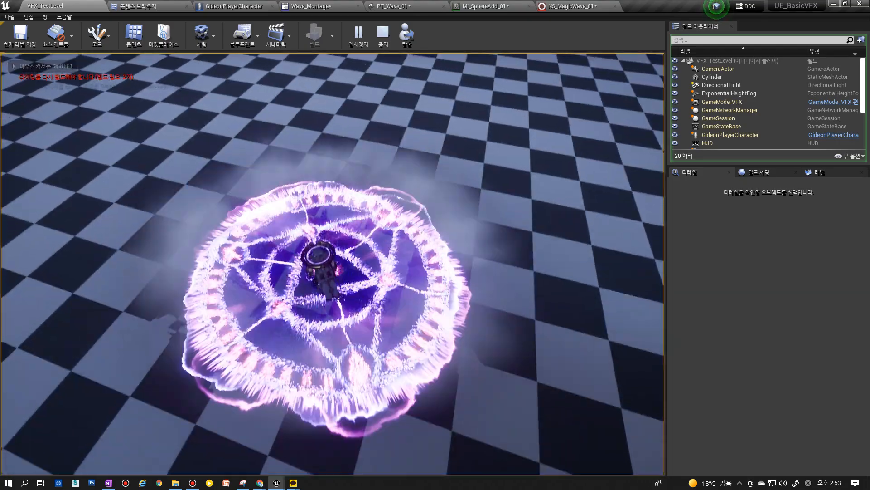
key("1")
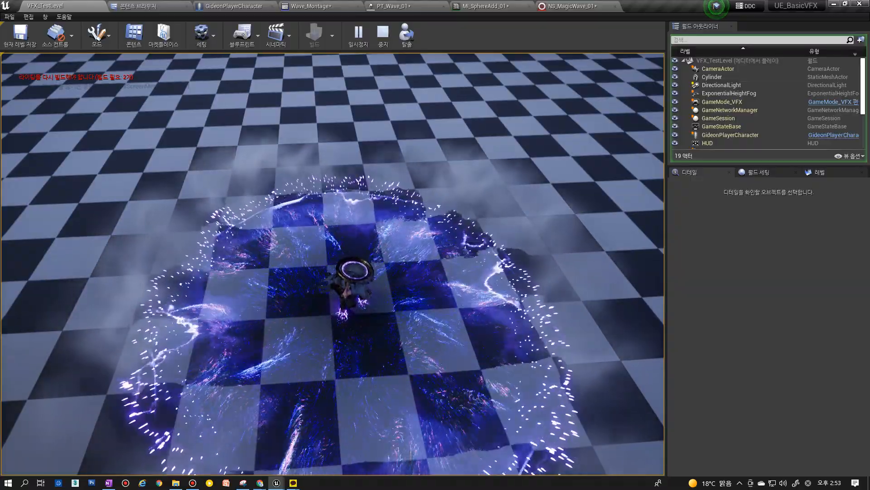
key("1")
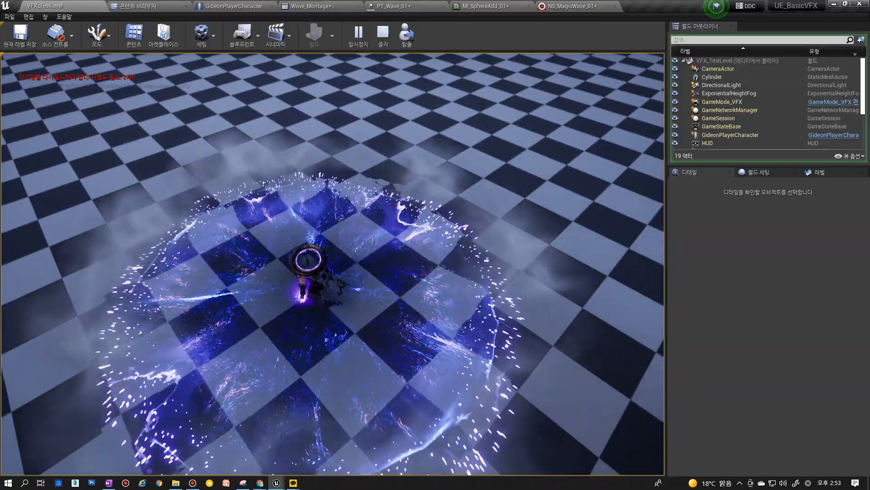
key("1")
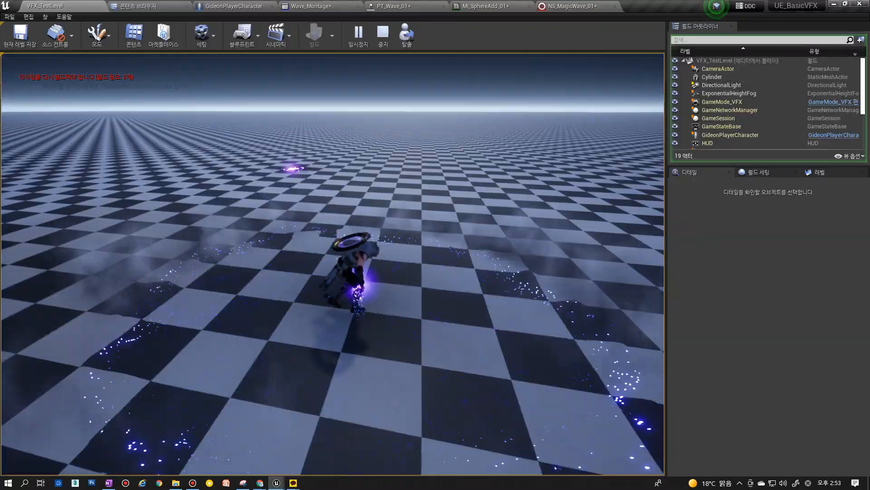
key("1")
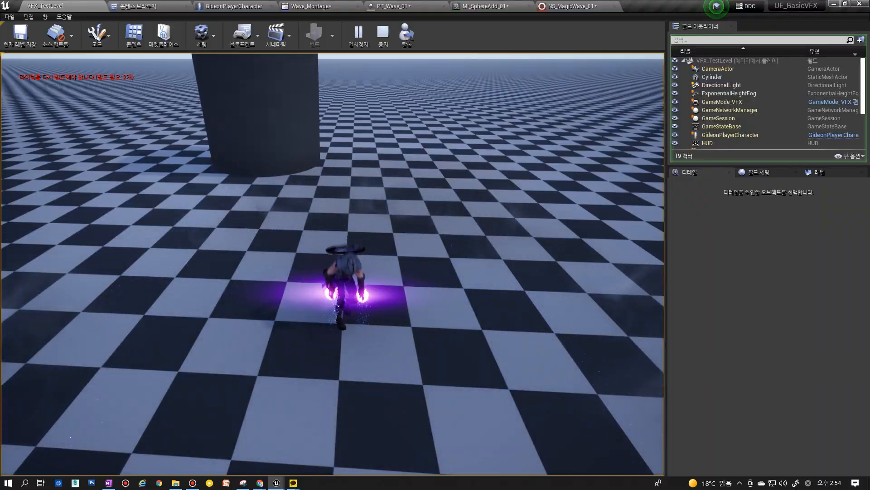
key("1")
key("1")
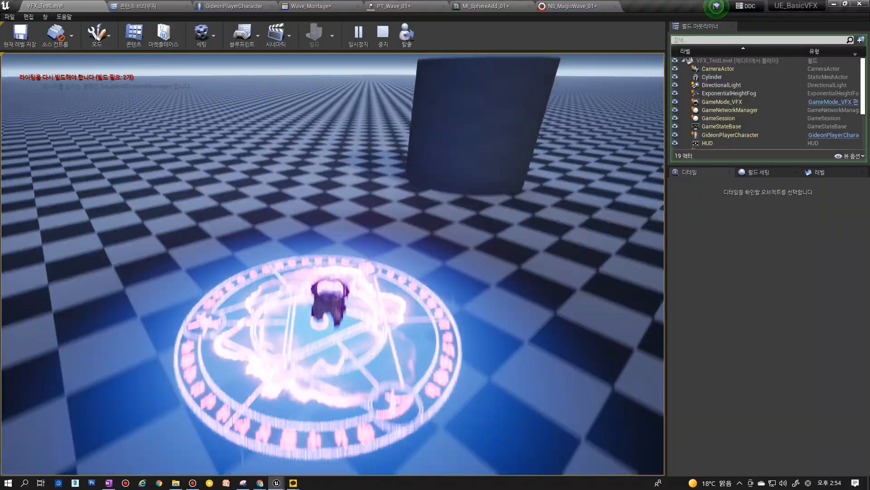
key("1")
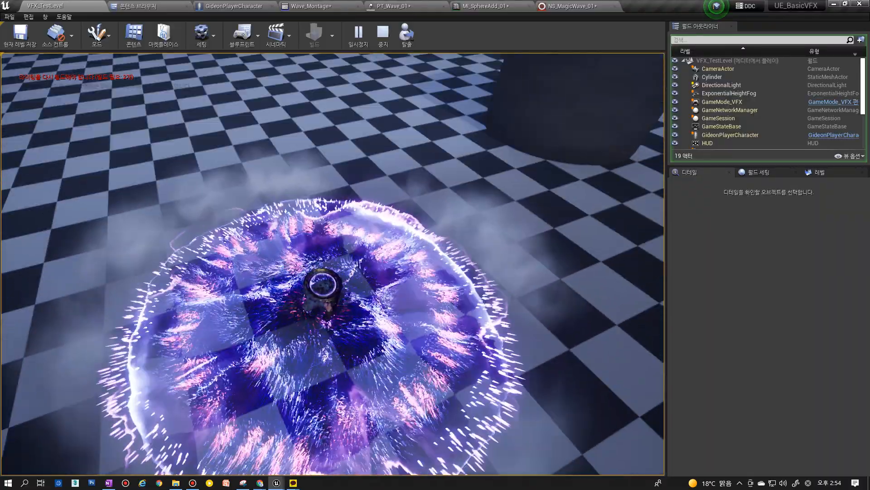
key("Escape")
Re-enable the 0.1 Loop Delay in Gpu_Magic's Emitter State and move its Curl Noise Force curve key to time 0.4.
left_click(579, 4)
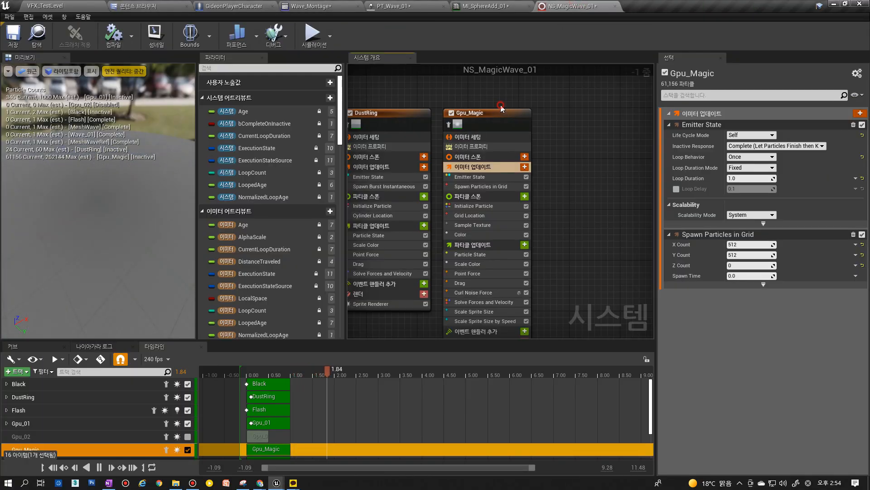
left_click(518, 145)
left_click(489, 158)
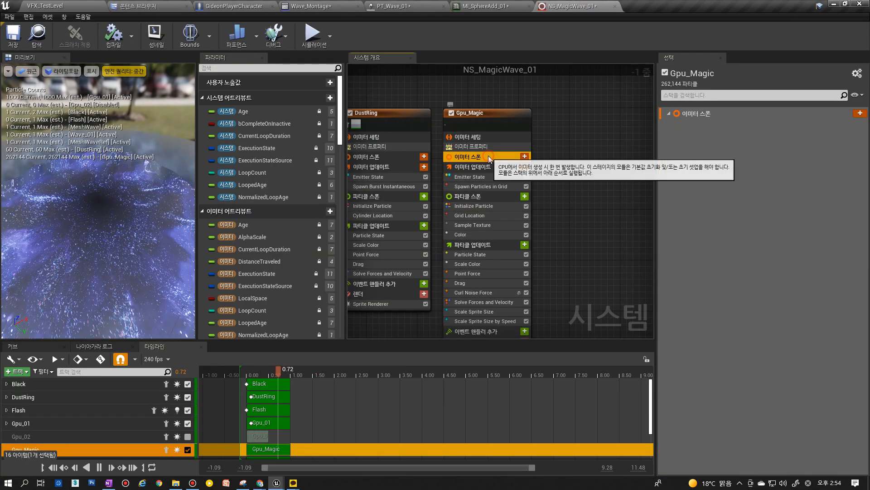
left_click(488, 167)
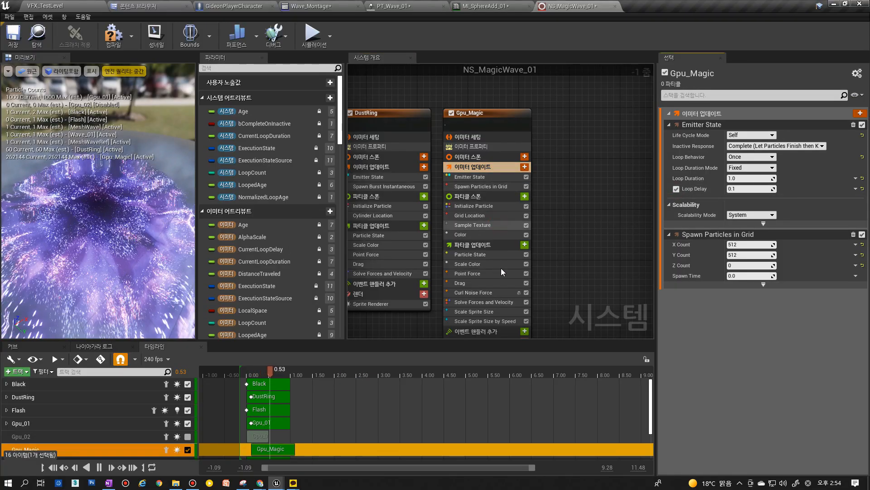
left_click(496, 225)
left_click(493, 293)
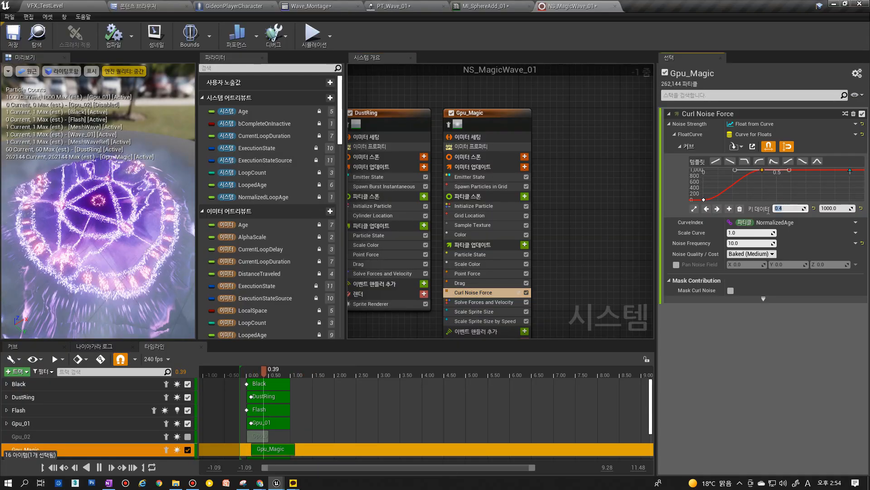
In Gpu_Magic's Point Force strength curve, set the zero-value key's time to 0.1 and the 2000 key's time to 0.3.
left_click(472, 273)
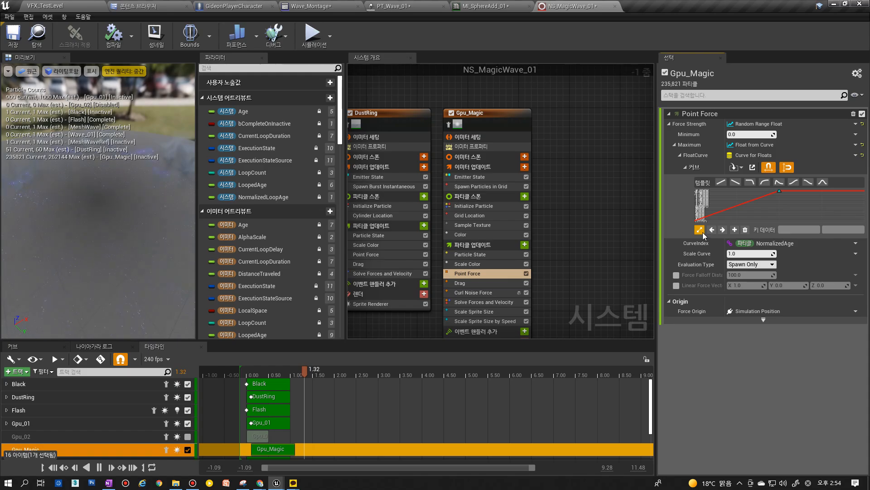
type("0.1")
key("Return")
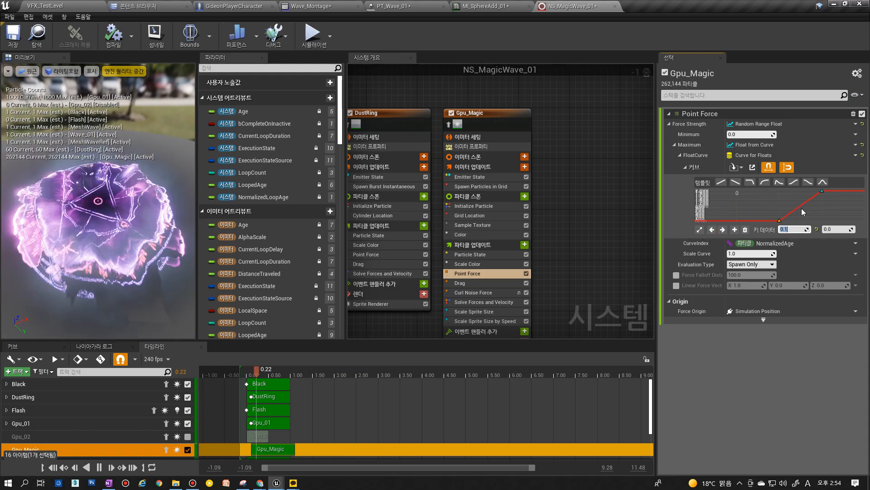
left_click(822, 191)
left_click(800, 229)
type("0.3")
key("Return")
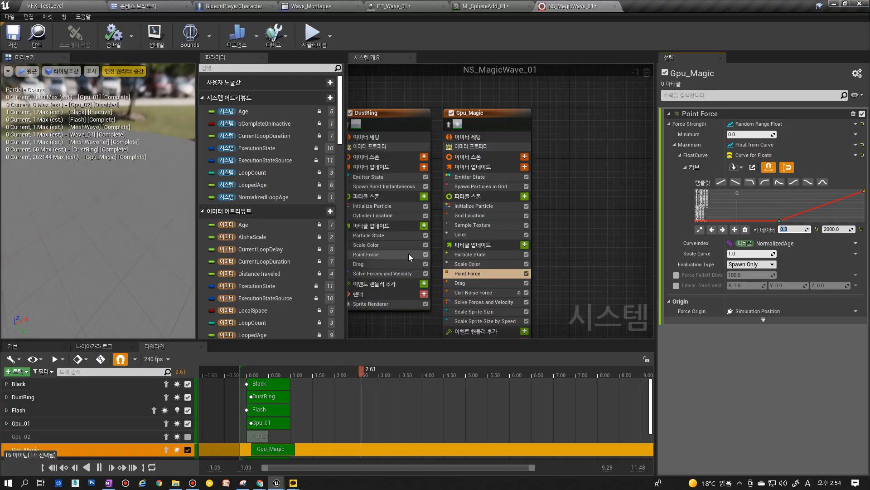
left_click(169, 272)
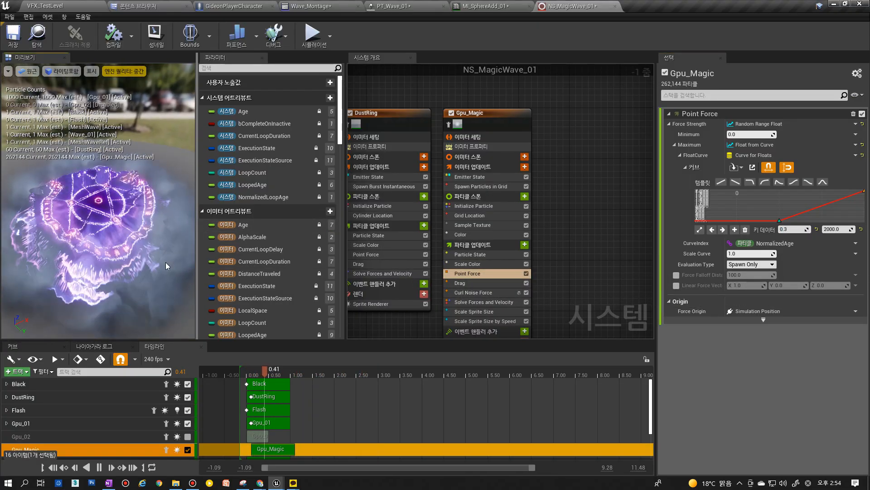
In Gpu_Magic's Scale Color gradient, set the first color key to R 30, G 0.05, B 50, and review the middle key's color.
left_click(487, 264)
double_click(695, 182)
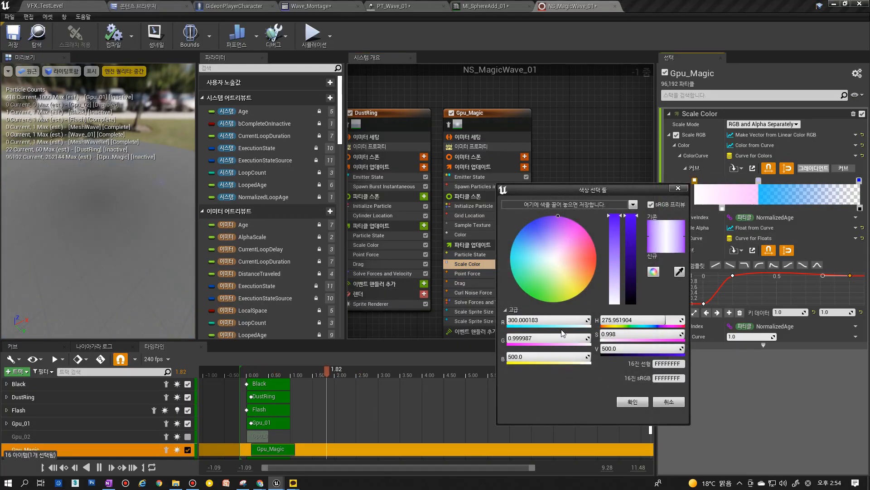
type("30")
key("Return")
left_click(537, 337)
type(".0")
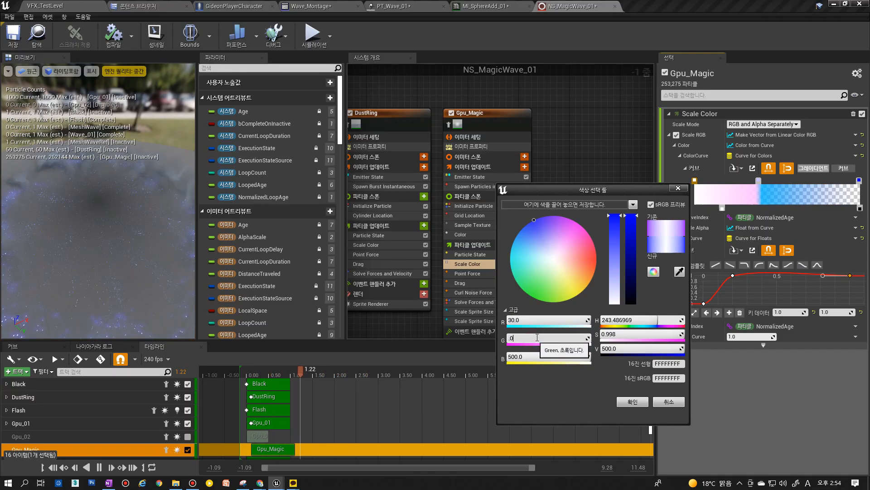
type("5")
key("Return")
left_click(528, 357)
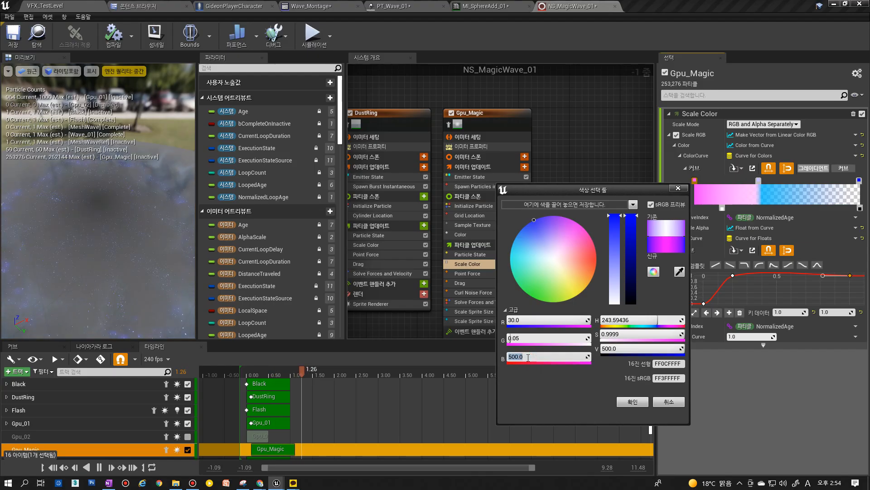
type("50")
key("Return")
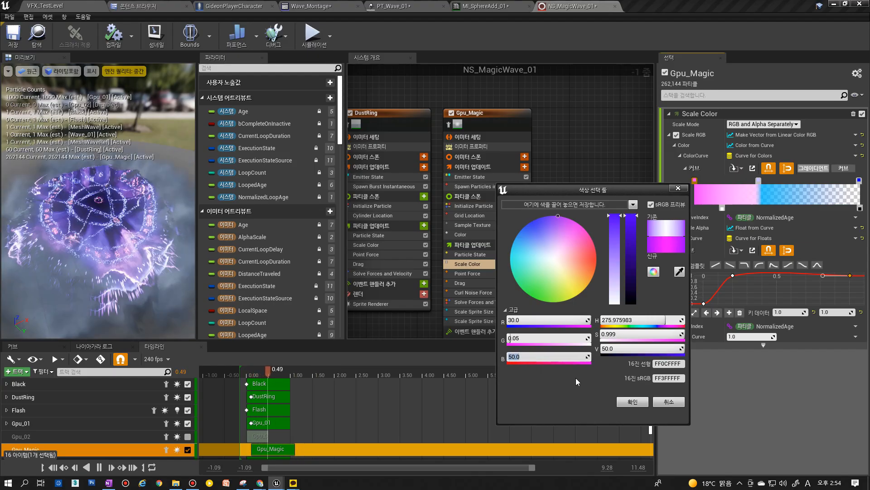
left_click(630, 403)
double_click(759, 180)
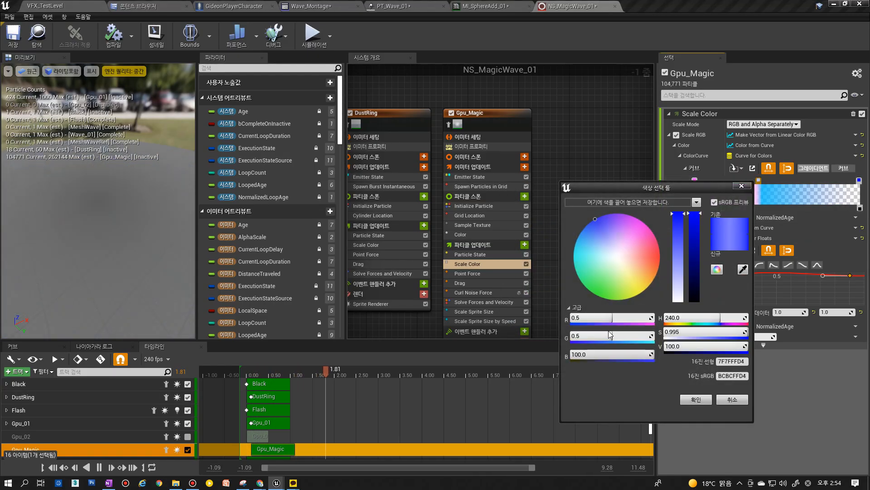
left_click(696, 399)
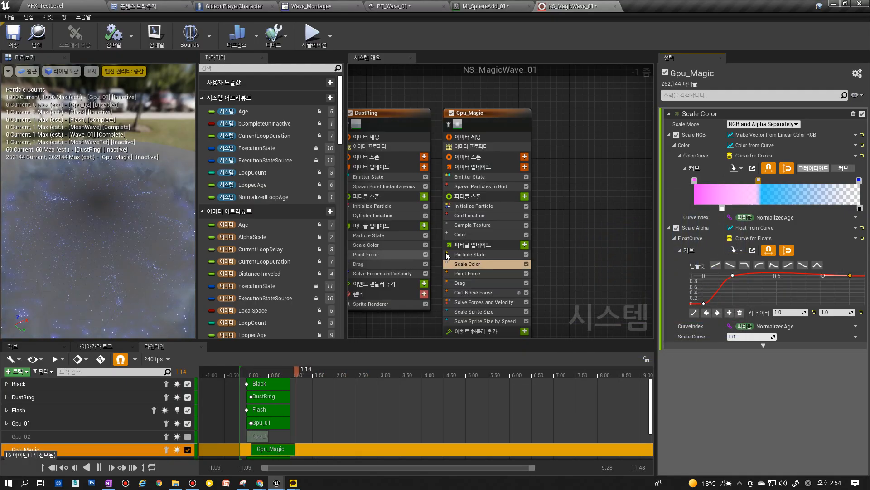
Play VFX_TestLevel and cast the magic wave skill to check the new particle color and timing.
left_click(66, 6)
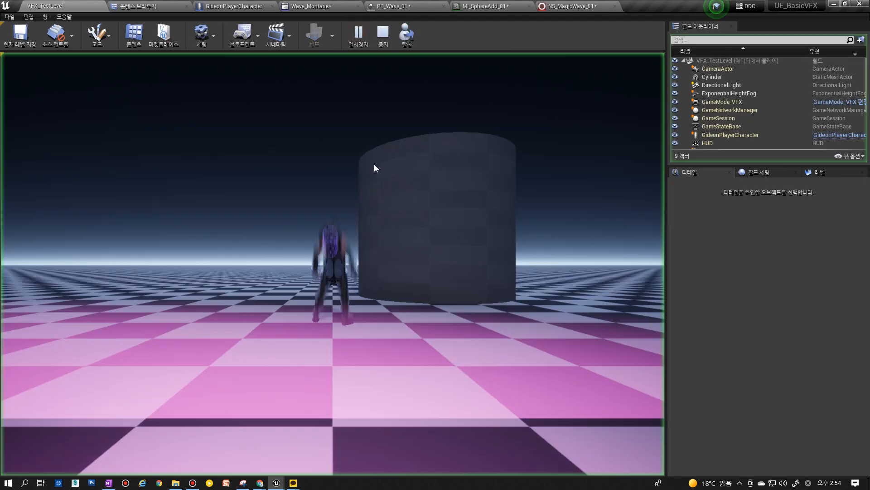
key("1")
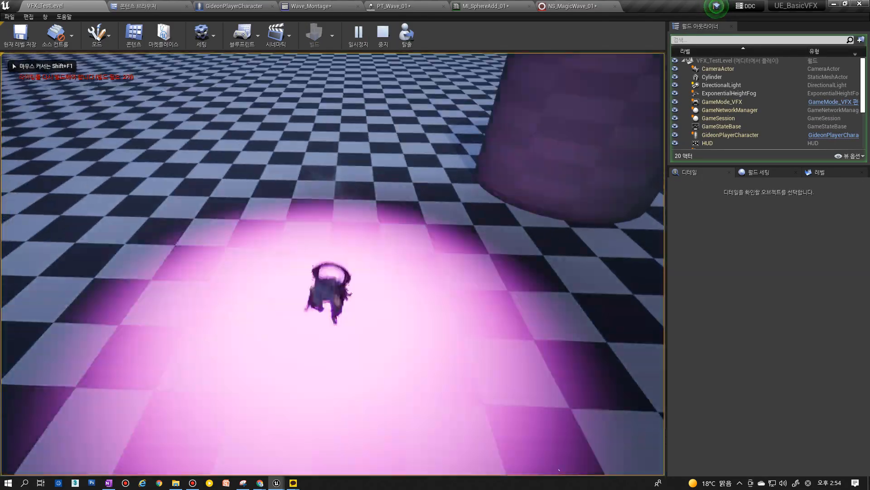
Cast the magic wave skill repeatedly from different positions and camera angles to examine the effect, and end the play test.
key("1")
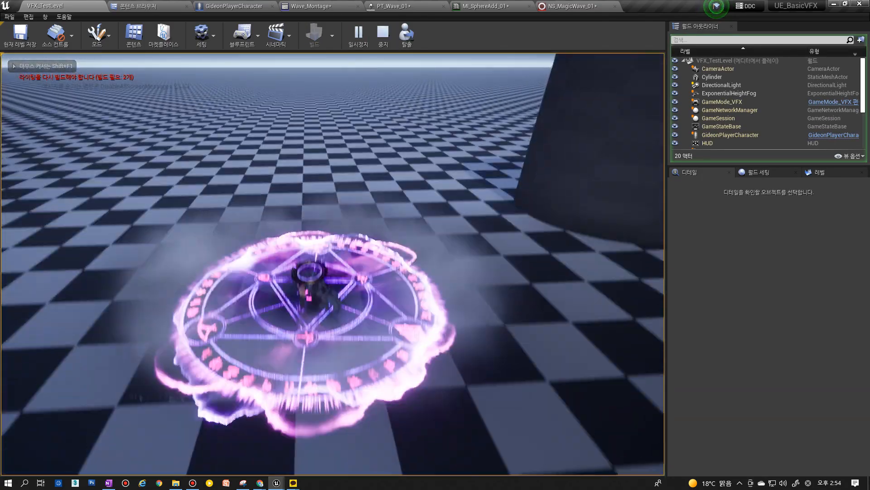
key("1")
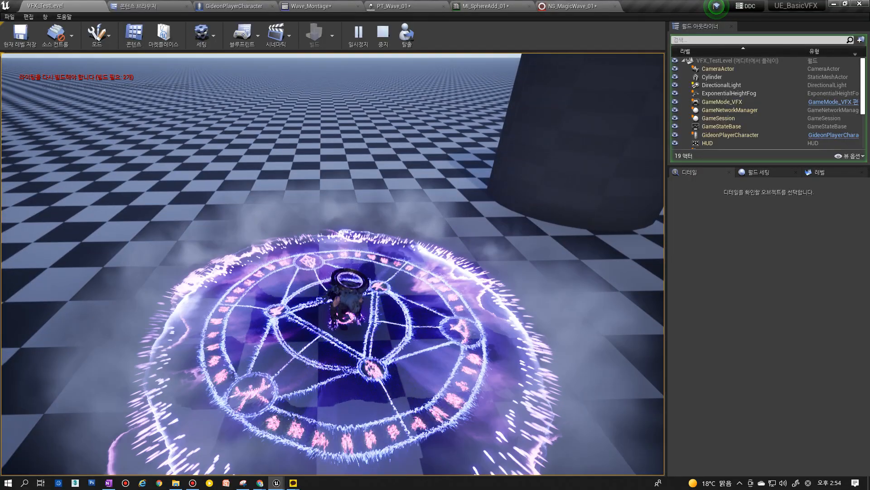
key("1")
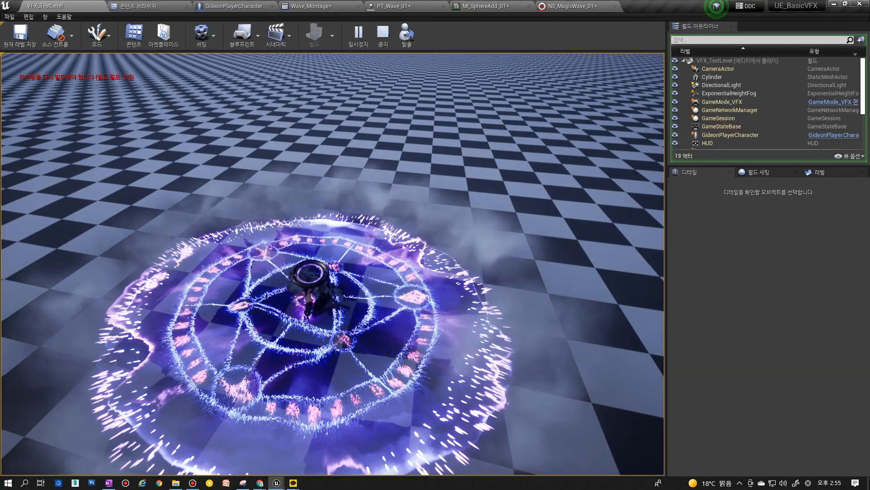
key("1")
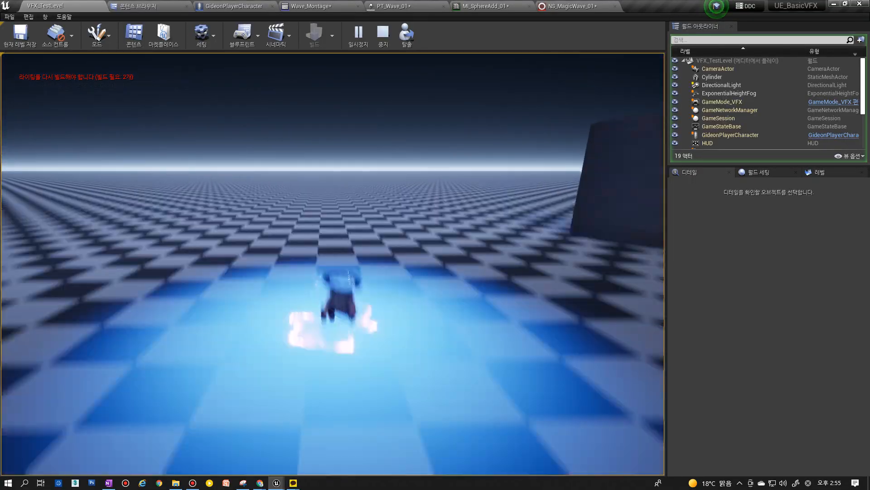
key("1")
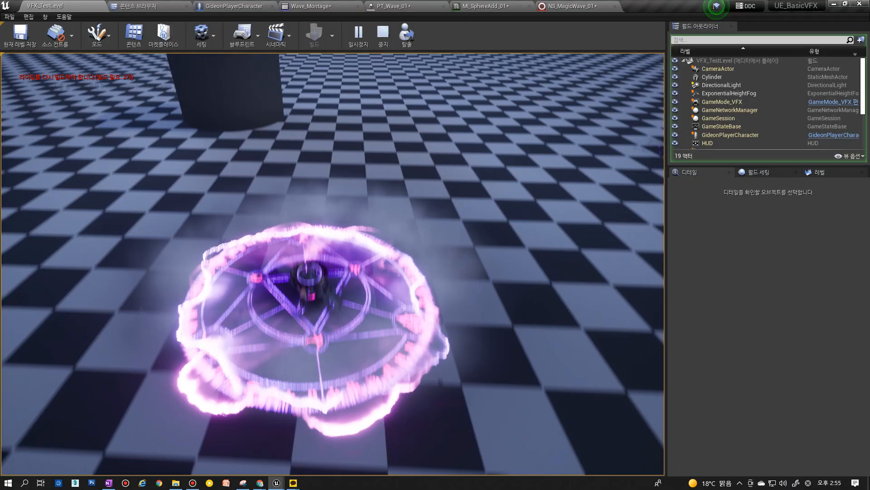
key("1")
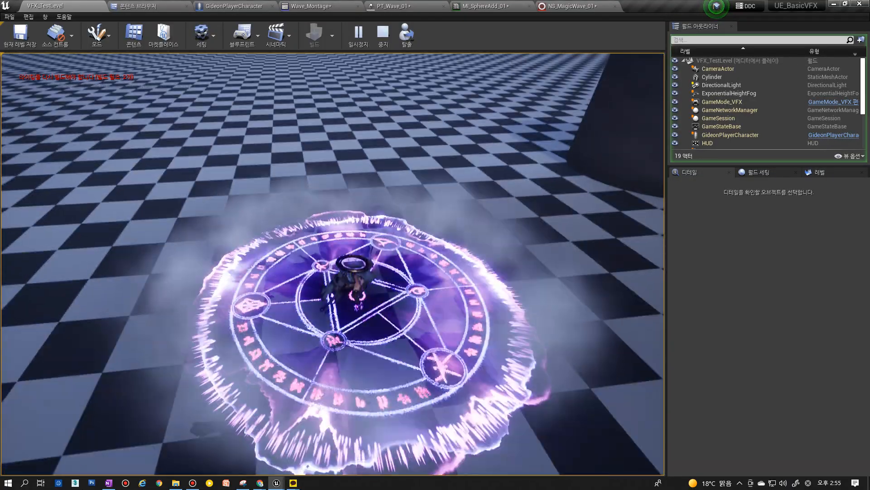
key("1")
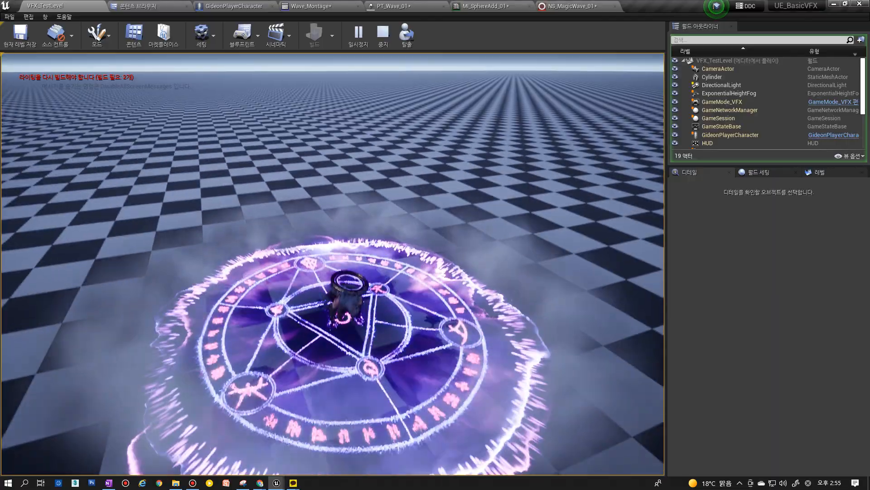
key("1")
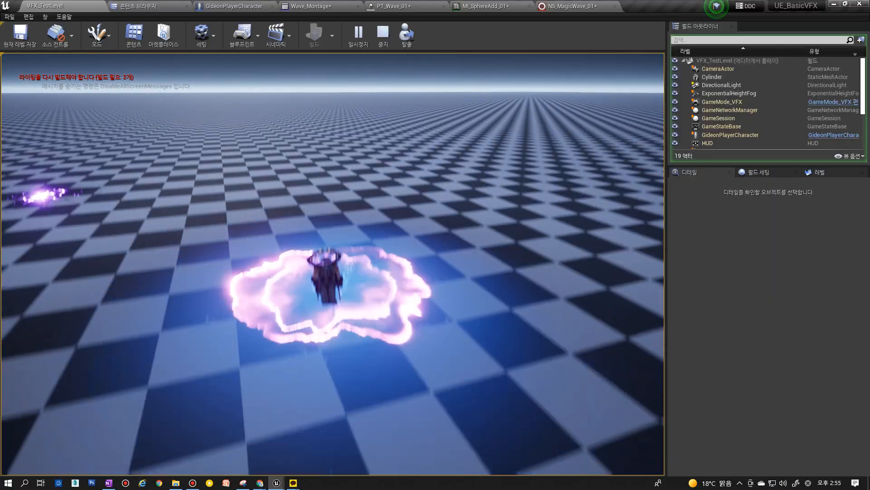
key("1")
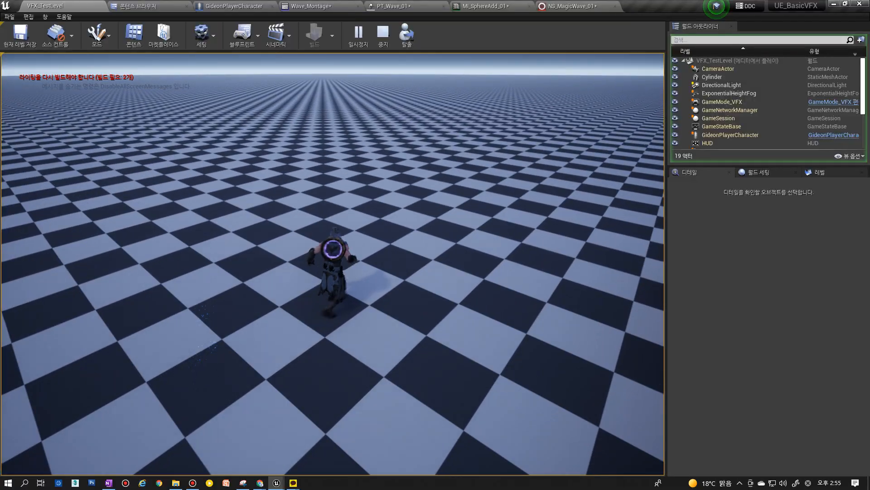
key("1")
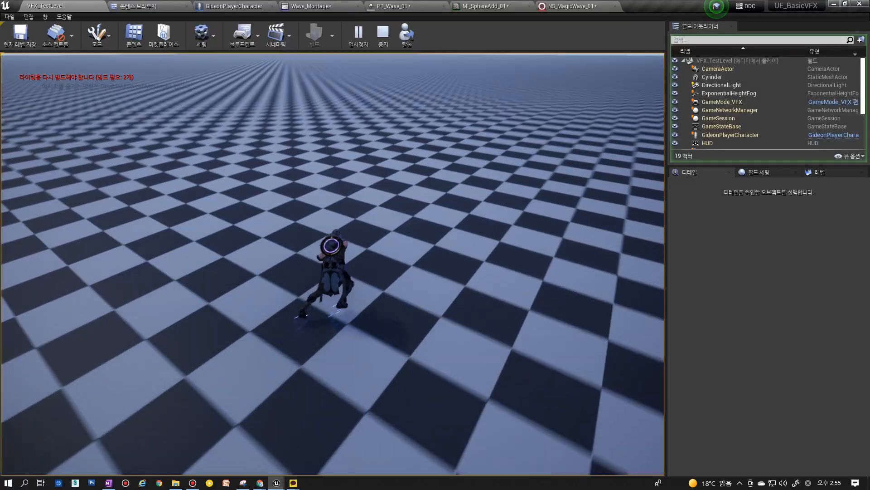
key("1")
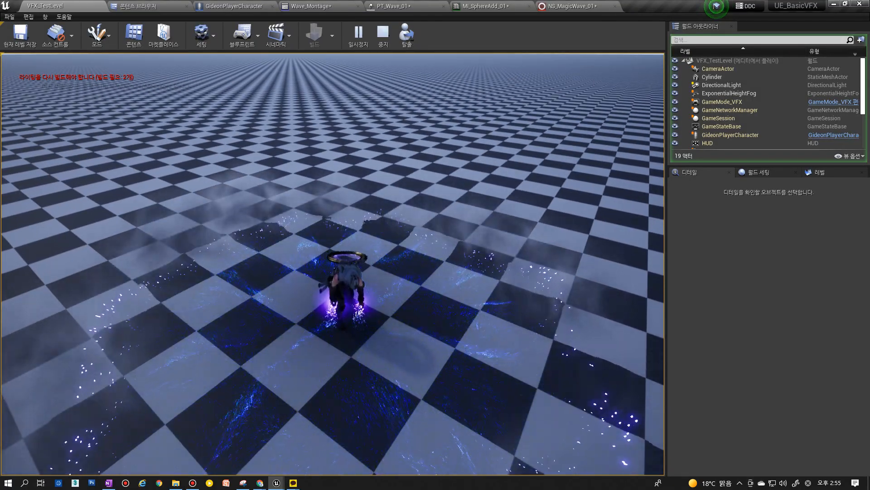
key("Escape")
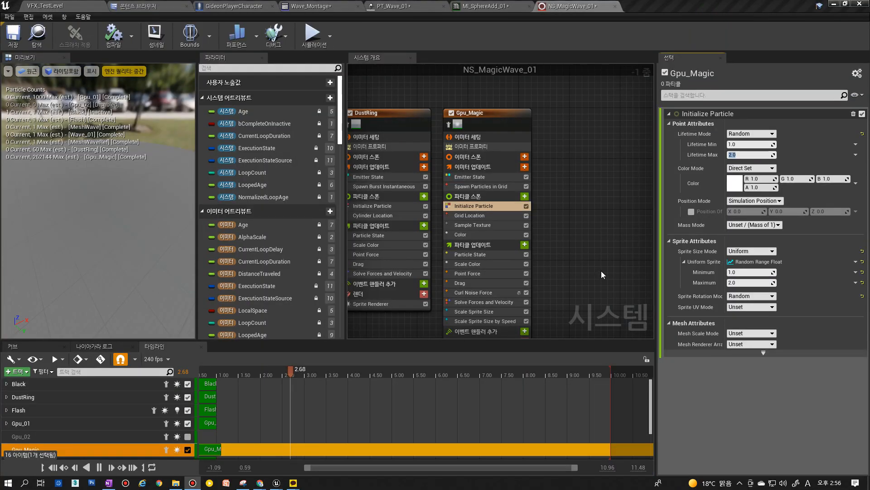
In Gpu_01's Initialize Particle, set Sprite Size Mode to Uniform with a Random Range Float from 2.0 to 3.0.
key("space")
left_click_drag(132, 237, 126, 241)
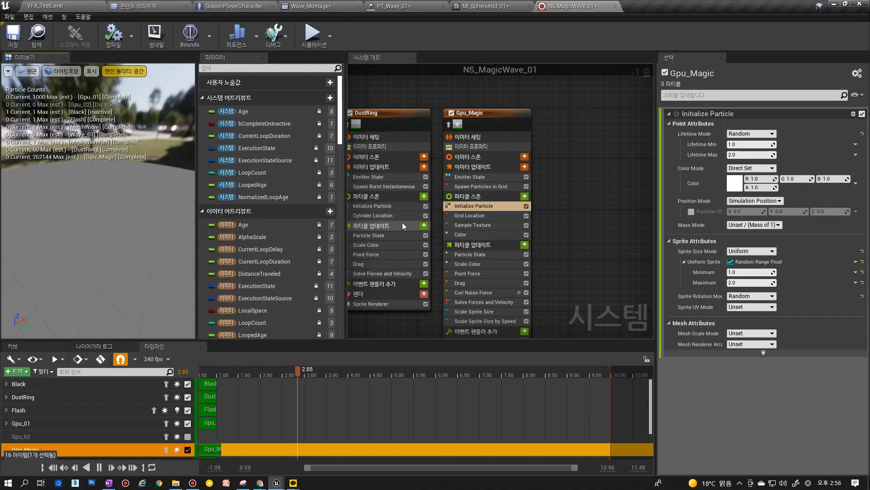
right_click_drag(418, 89, 600, 84)
left_click(478, 110)
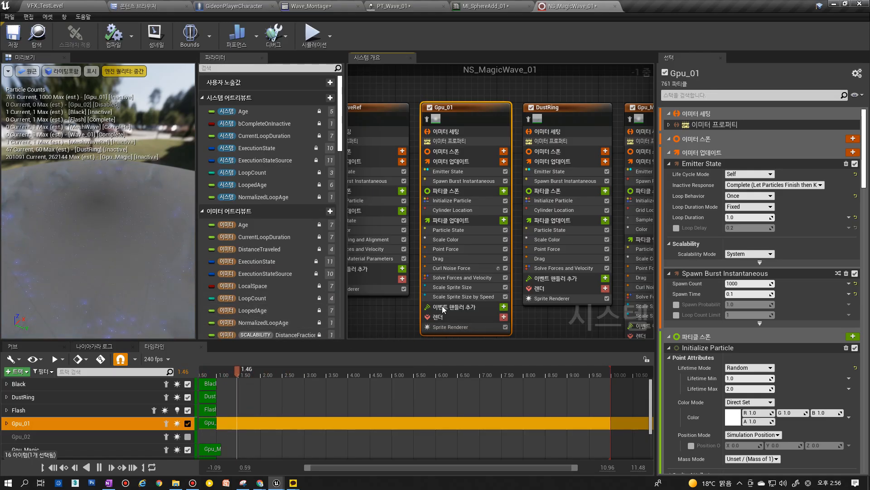
left_click(466, 181)
left_click(459, 201)
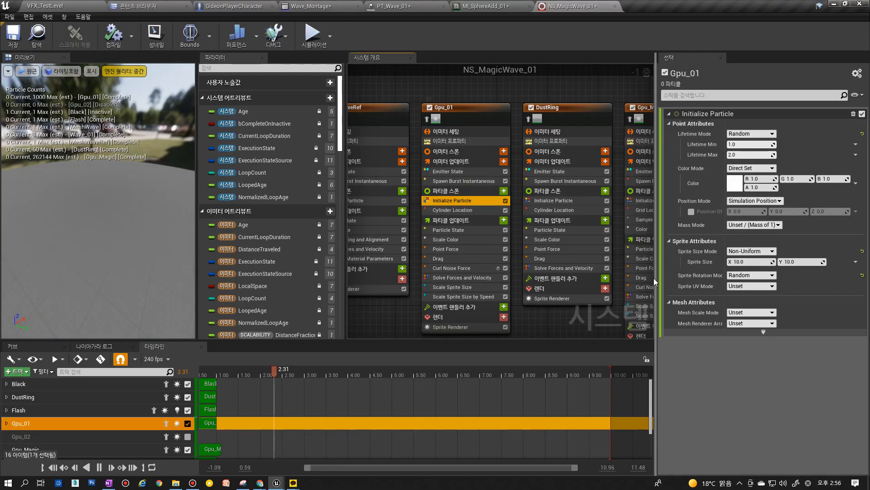
left_click(751, 252)
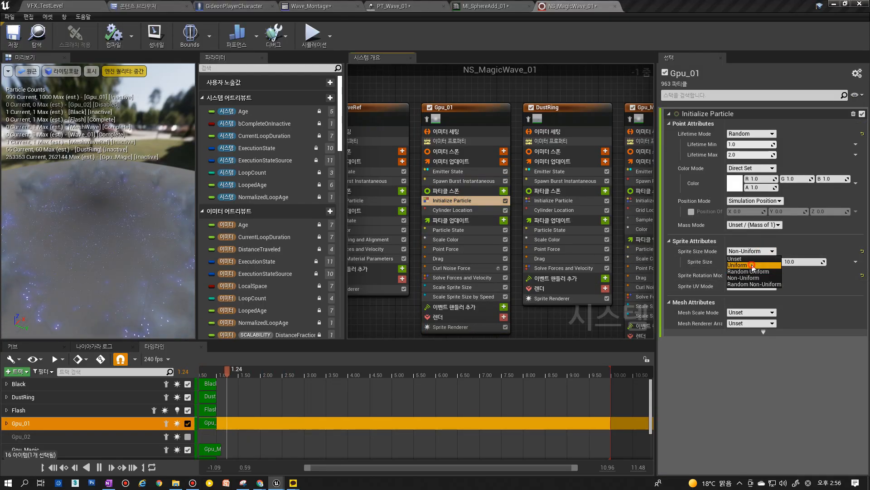
left_click(752, 266)
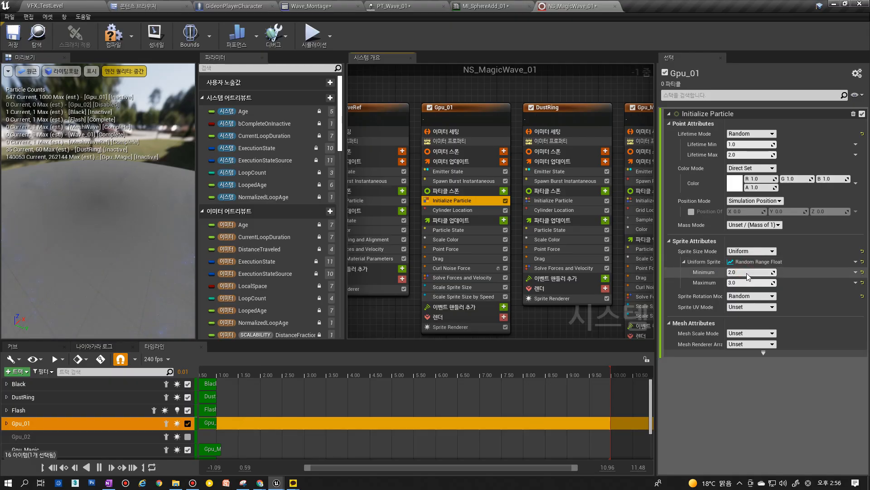
In Gpu_01's Scale Sprite Size curve, set the first key's value to 1.0.
left_click(647, 108)
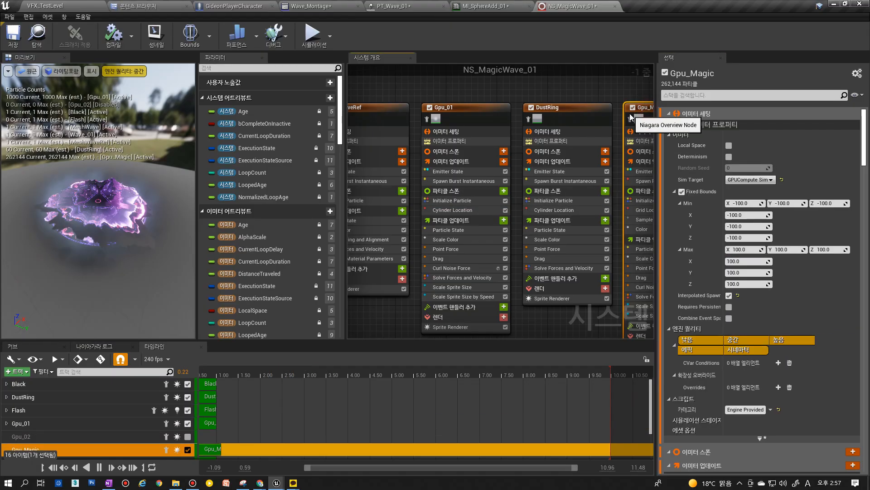
left_click(457, 109)
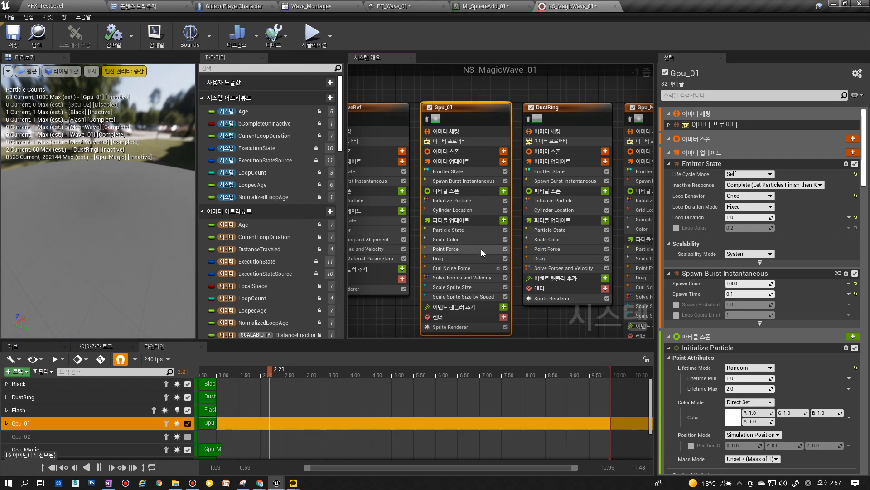
left_click(471, 287)
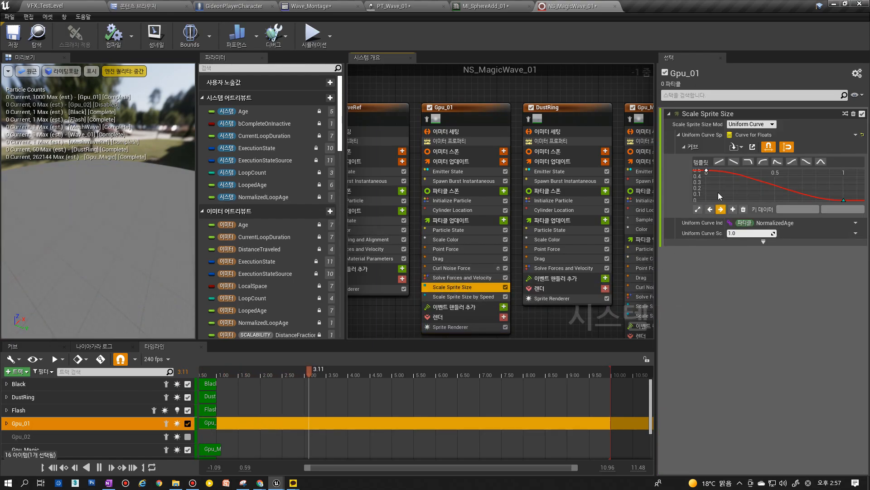
left_click(706, 170)
left_click(837, 209)
type("1")
key("Return")
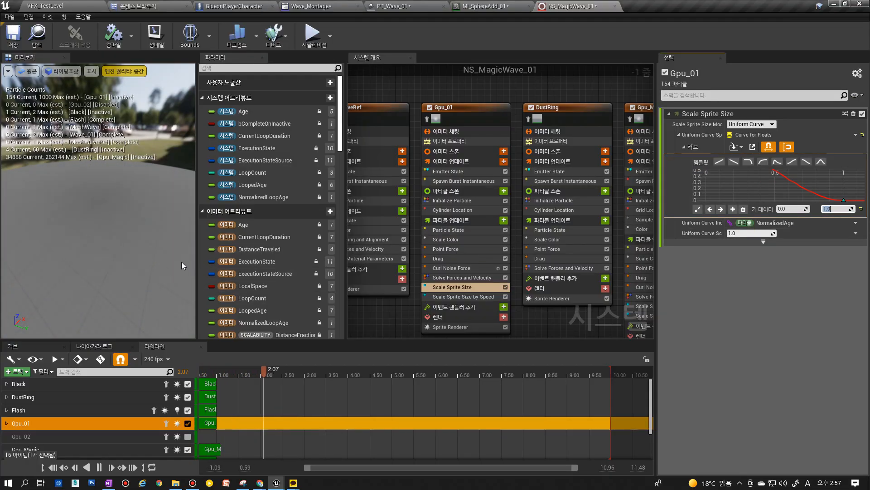
Set Gpu_01's Spawn Burst Instantaneous Spawn Count to 3000.
left_click(463, 180)
left_click(742, 125)
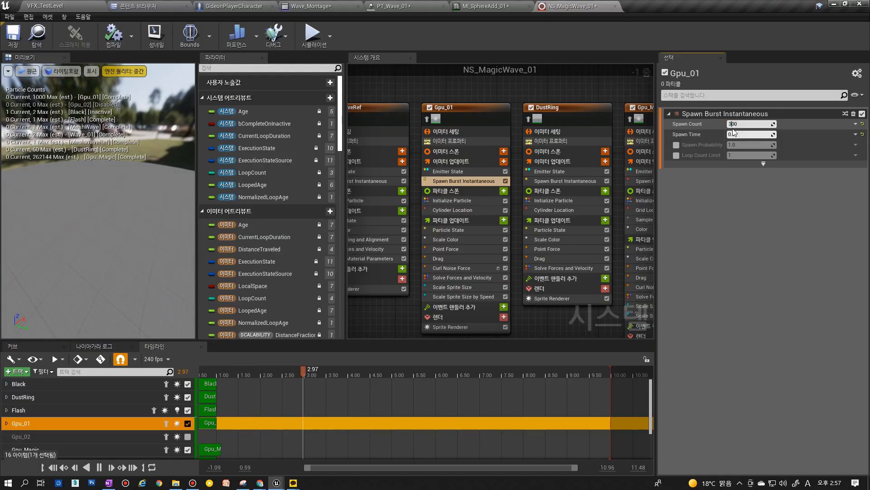
type("900")
key("Return")
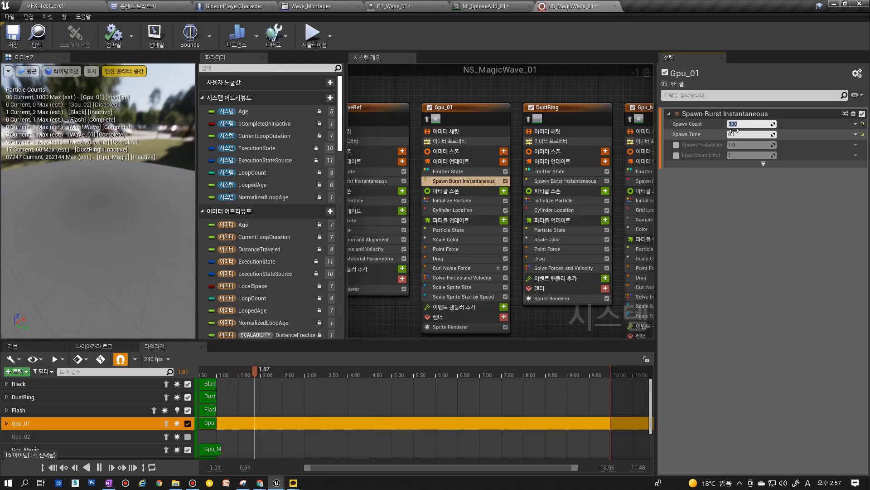
type("3000")
key("Return")
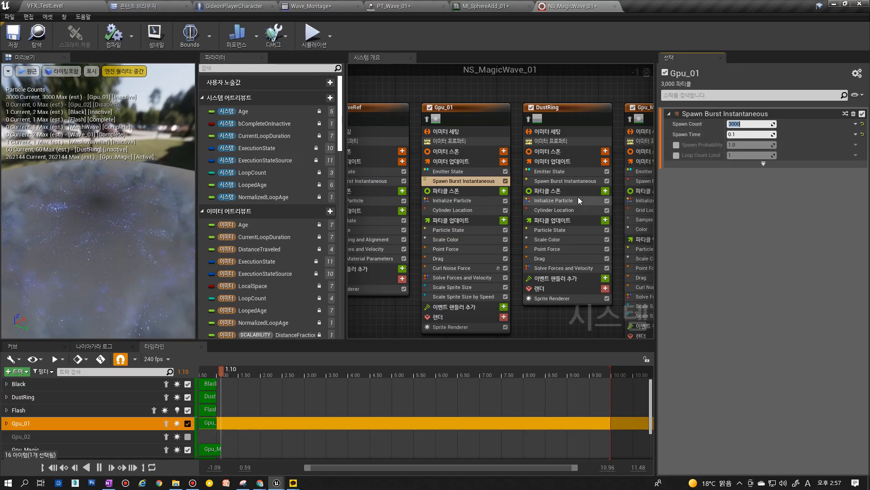
Isolate Gpu_01 in the preview, check its Scale Sprite Size curve keys, and disable the Scale Sprite Size module.
left_click_drag(151, 196, 154, 200)
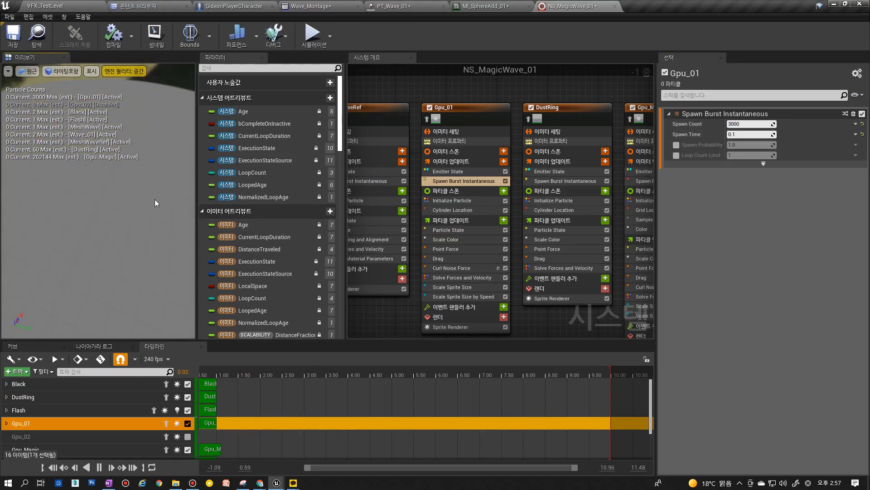
key("space")
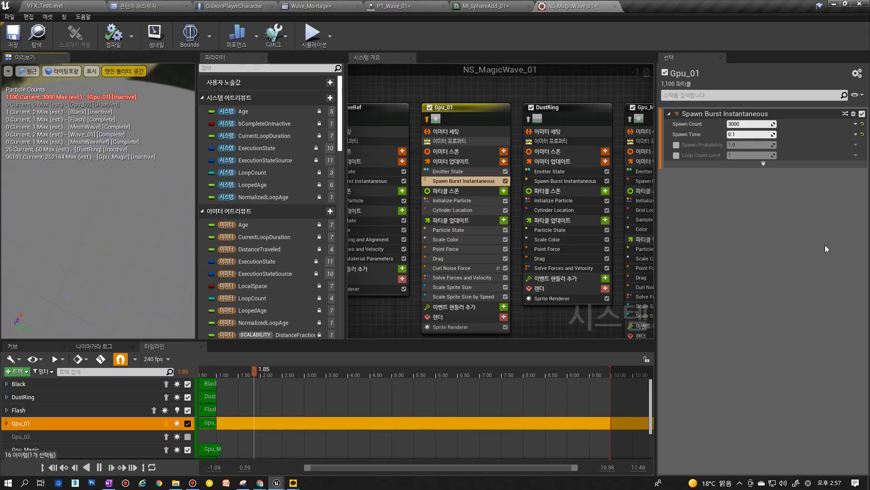
left_click(452, 287)
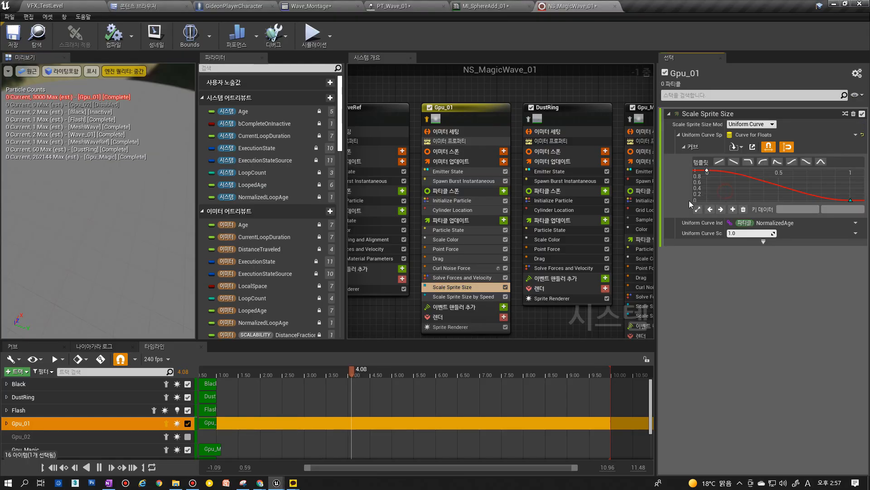
left_click(454, 278)
left_click(455, 287)
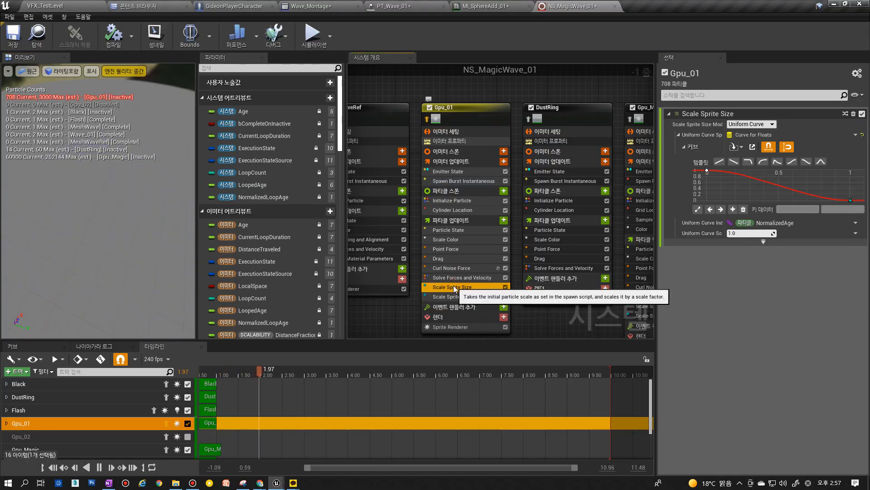
left_click(851, 200)
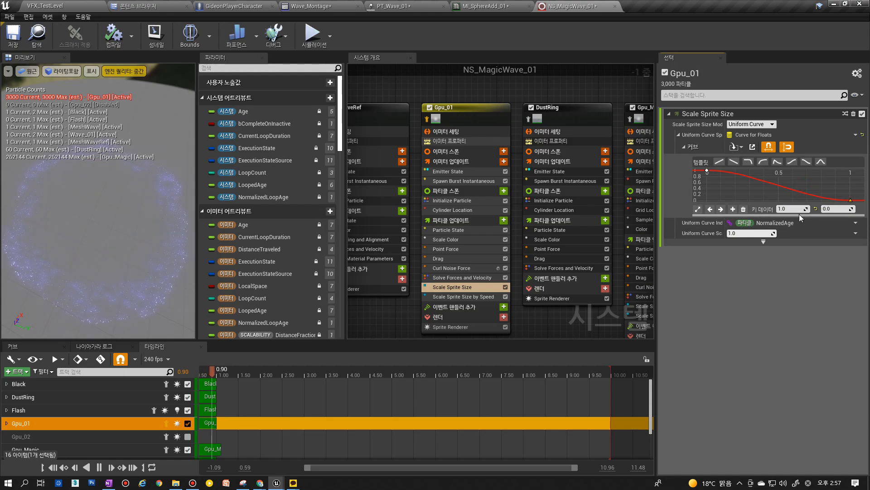
left_click(505, 287)
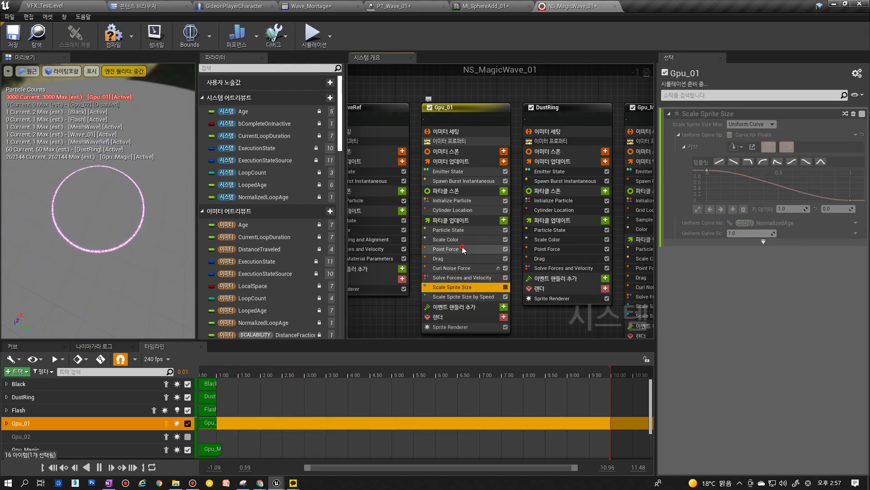
Review Gpu_01's force modules and set its Scale Alpha curve's peak key to time 0.2 and value 1.0.
left_click(467, 268)
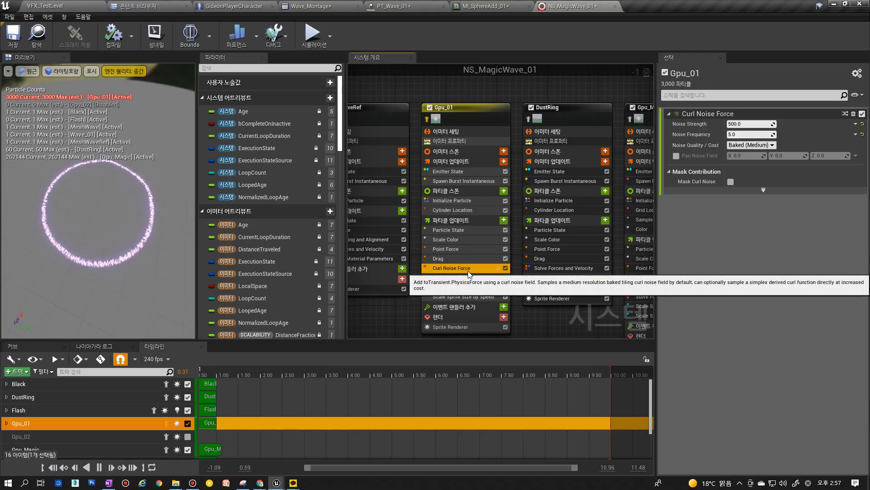
left_click(470, 258)
left_click(472, 249)
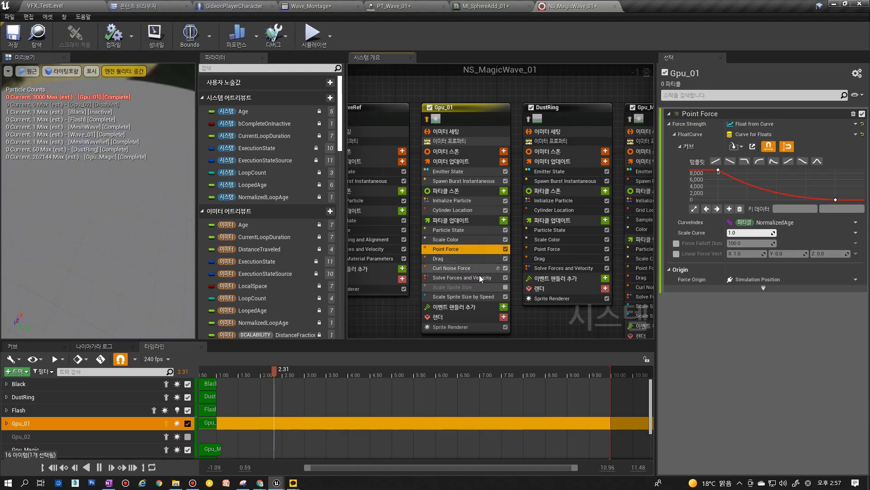
left_click(462, 240)
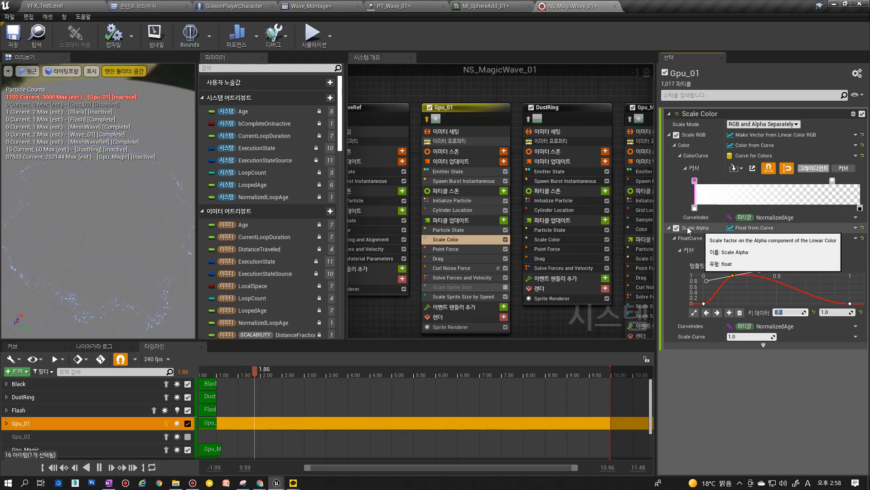
Turn off Gpu_01's solo display and return to VFX_TestLevel.
right_click(451, 112)
left_click(428, 119)
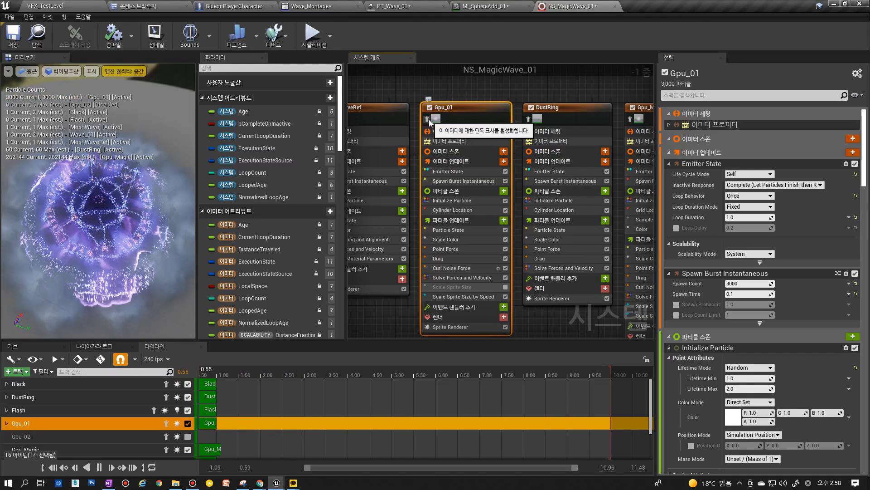
left_click(55, 6)
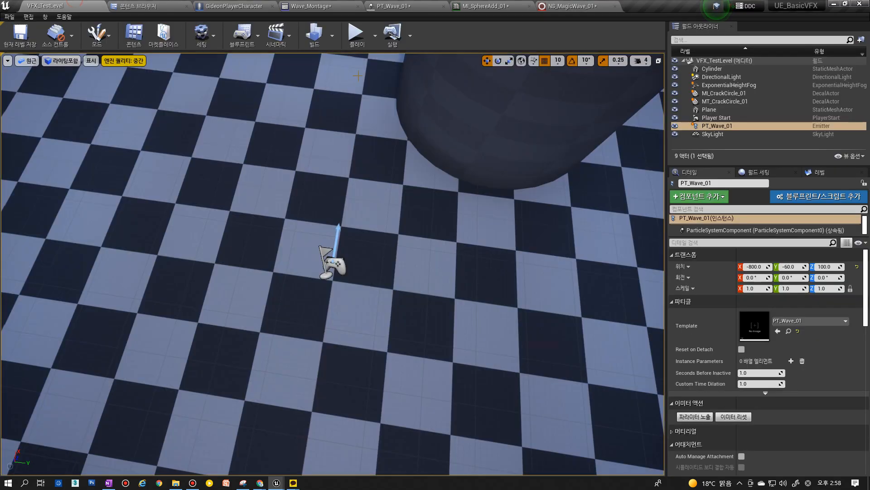
Play-test VFX_TestLevel, casting the character's magic wave skill several times while moving, and stop the play session.
left_click(358, 34)
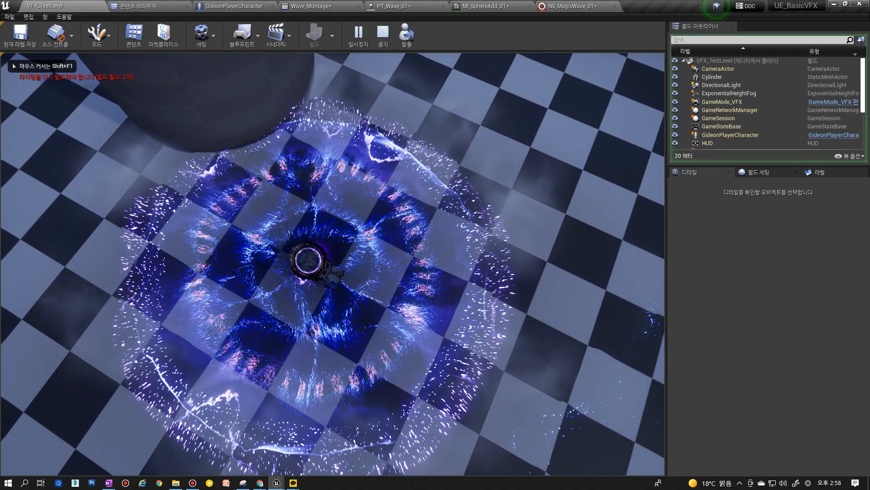
key("w")
key("1")
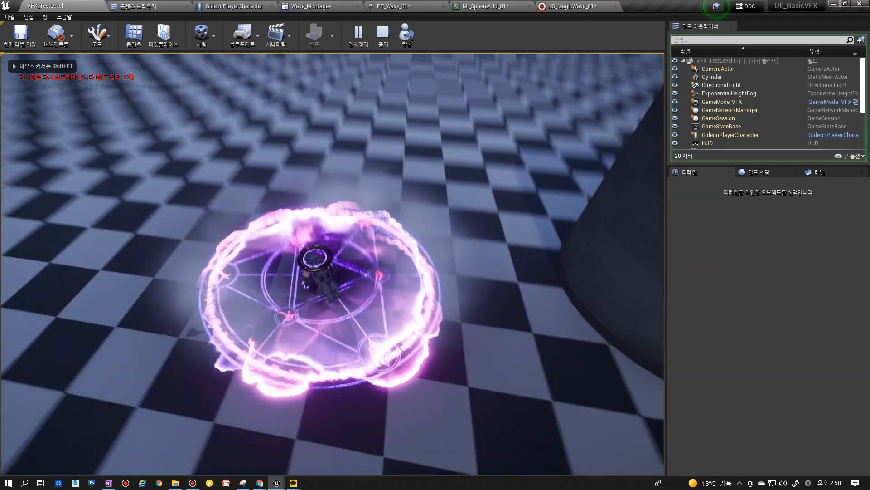
key("w")
key("1")
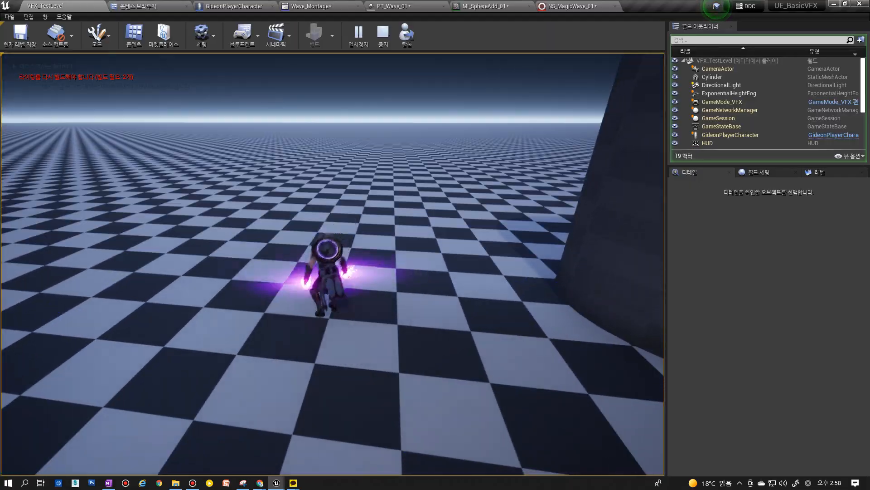
key("1")
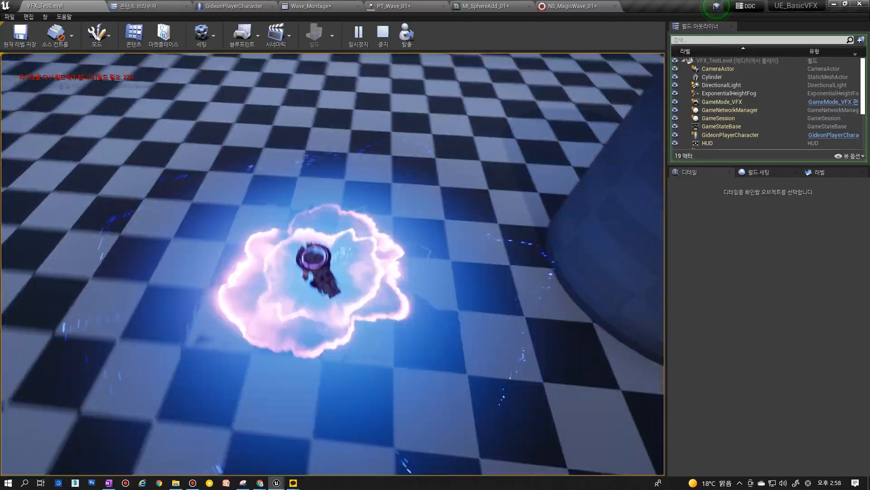
key("Escape")
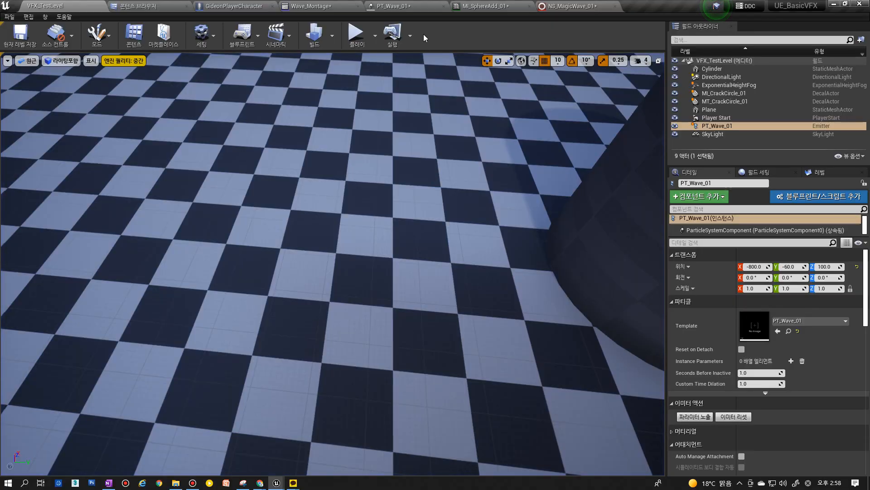
In NS_MagicWave_01, set Gpu_01's Scale Sprite Size by Speed Max Scale Factor X to 0.1 and Velocity Threshold to 500, and enable Scale Sprite Size.
left_click(409, 7)
left_click(565, 7)
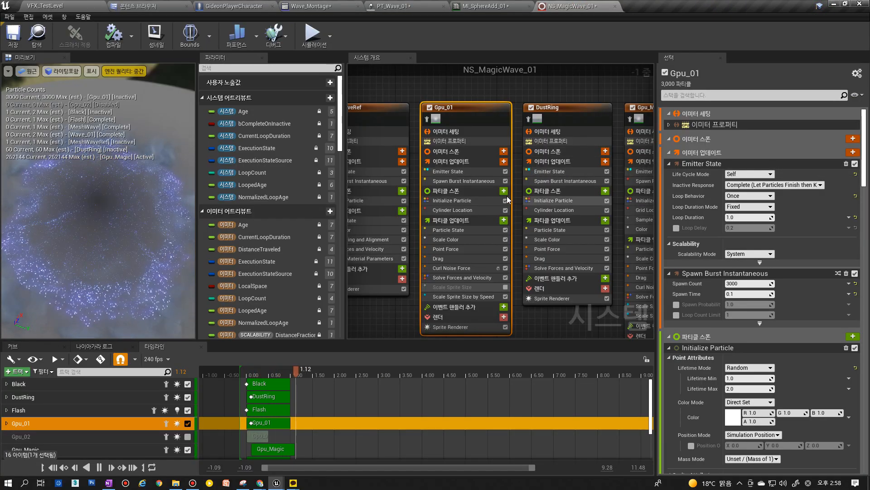
left_click(476, 212)
left_click(466, 278)
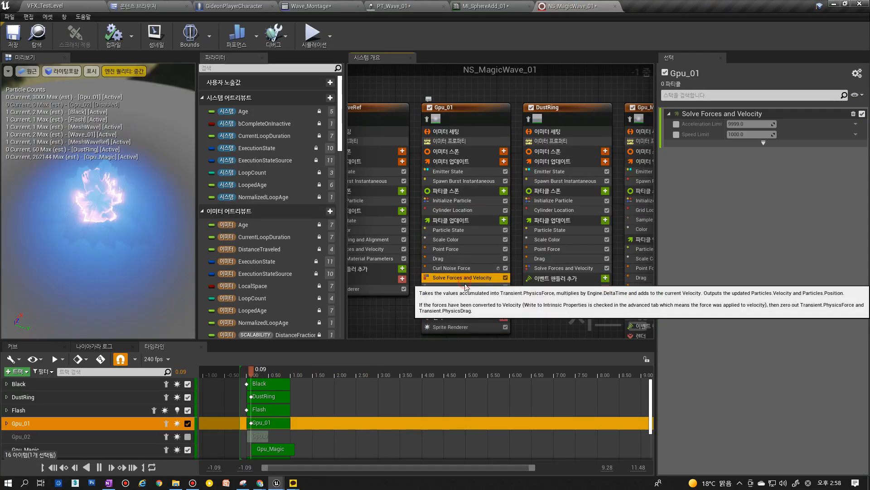
left_click(477, 298)
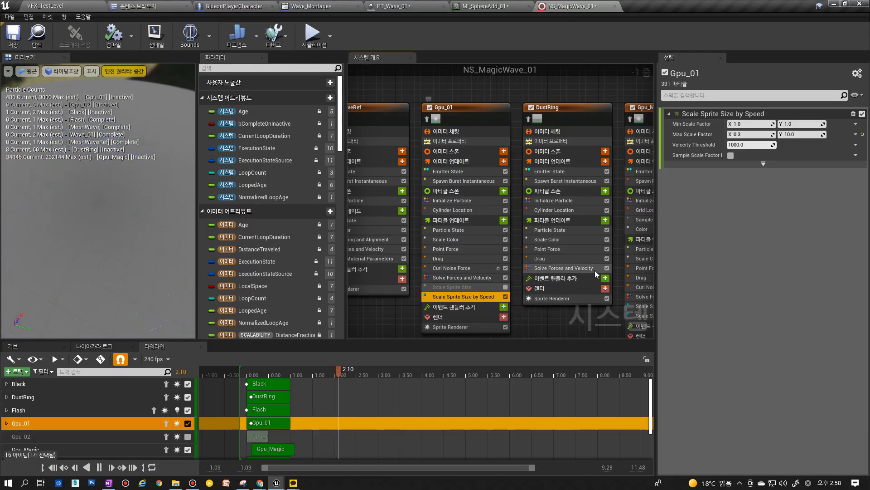
left_click(749, 144)
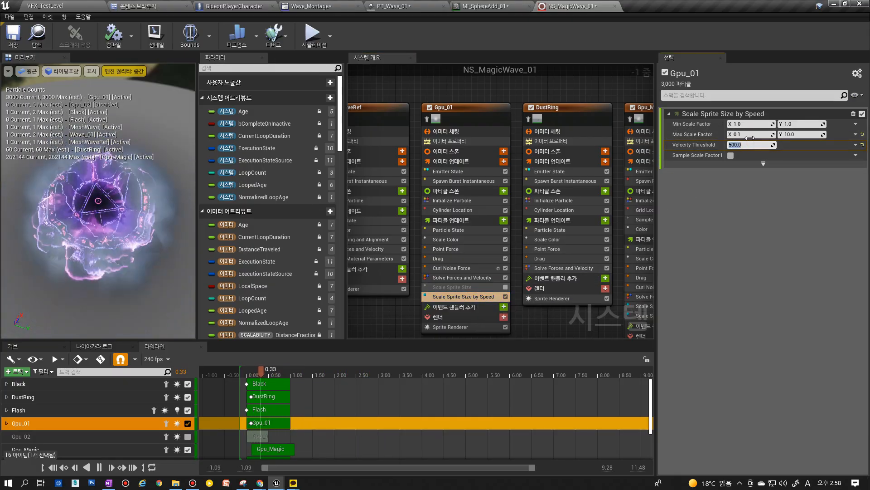
type("500")
key("Return")
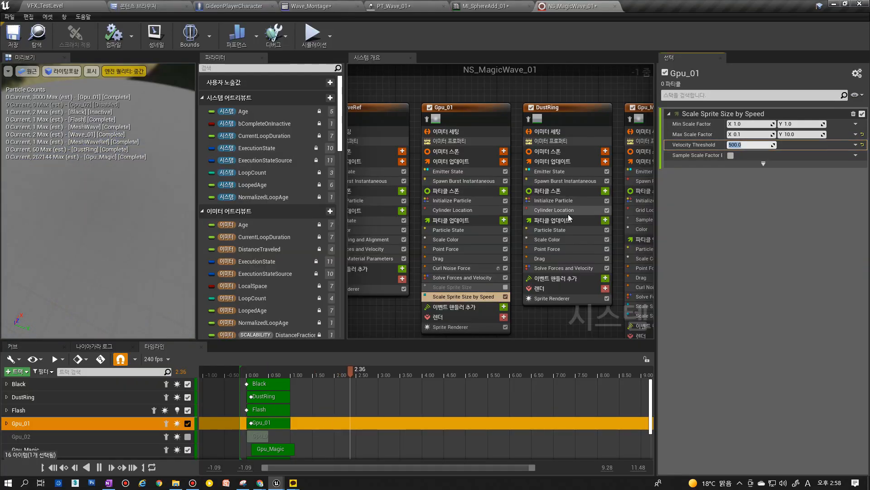
left_click(499, 287)
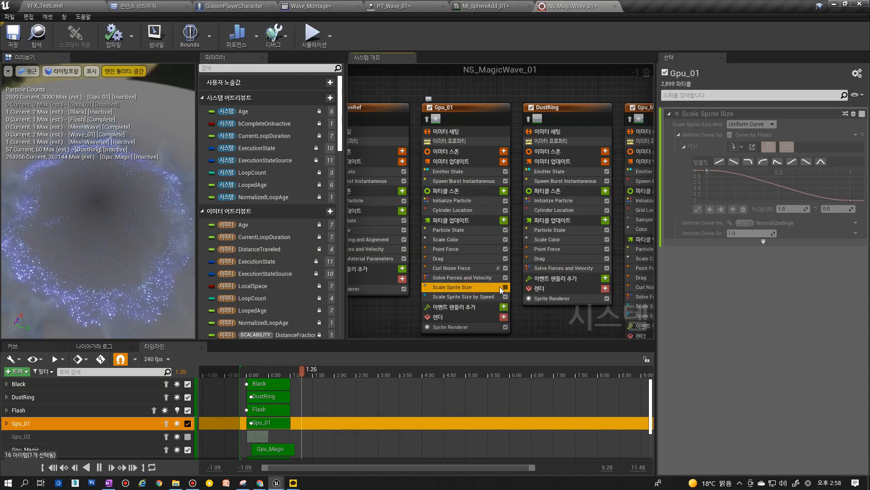
left_click(504, 287)
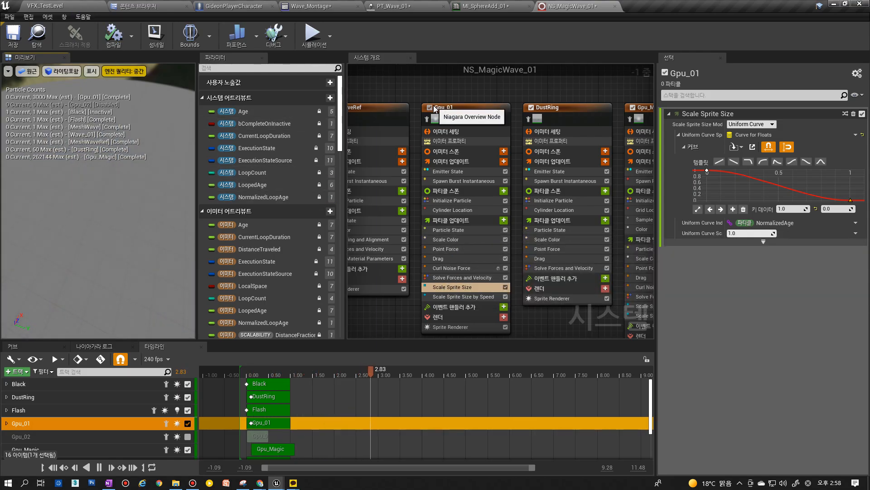
Play-test VFX_TestLevel, casting the magic wave repeatedly, and pause the game while the wave effect is fully spread.
left_click(79, 4)
key("alt+p")
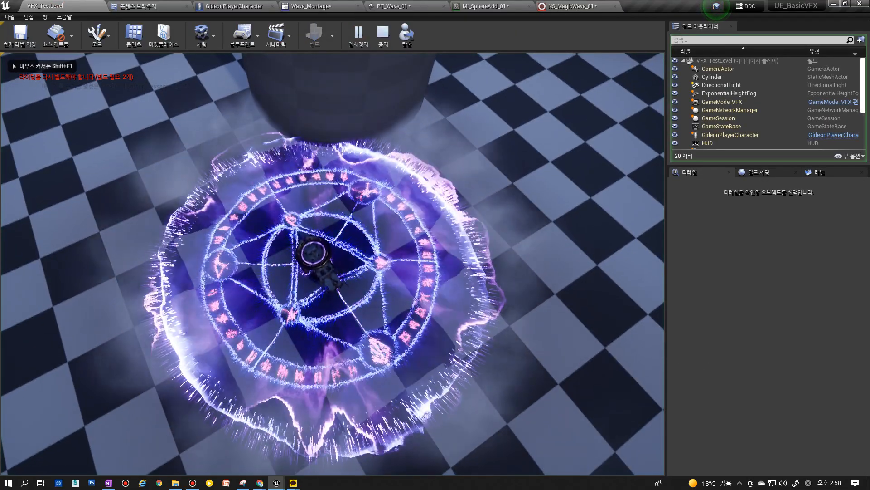
key("1")
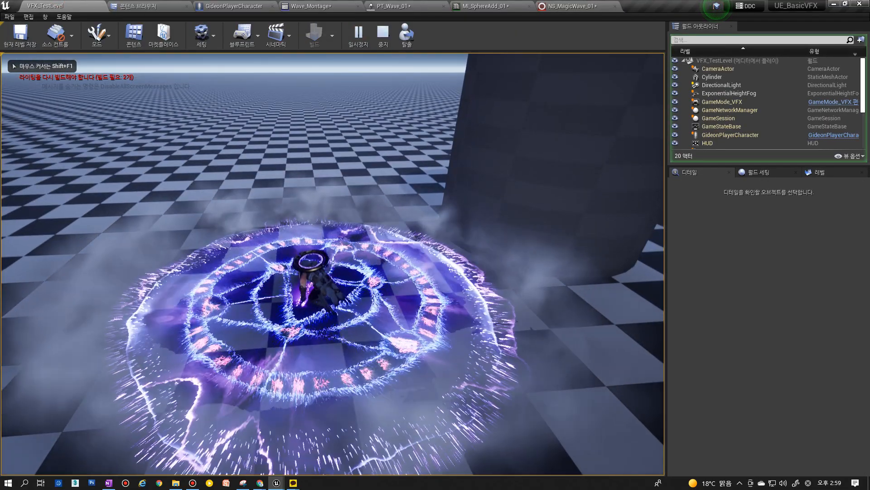
key("a")
key("1")
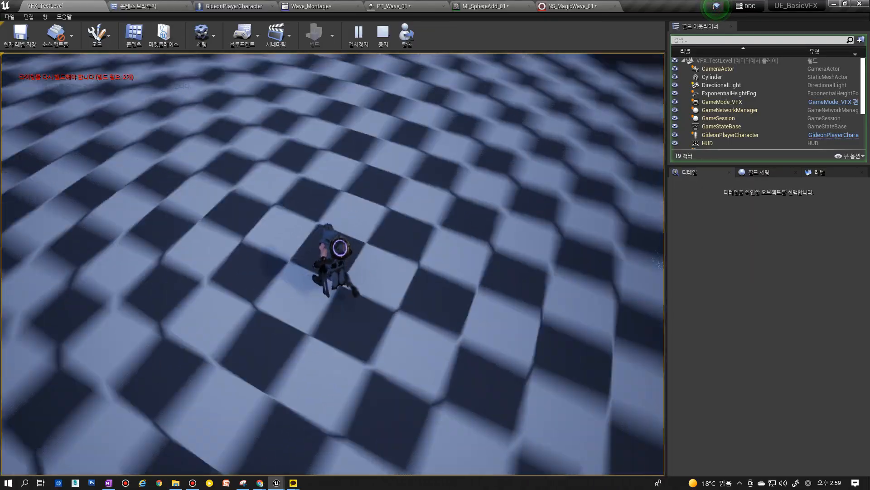
key("1")
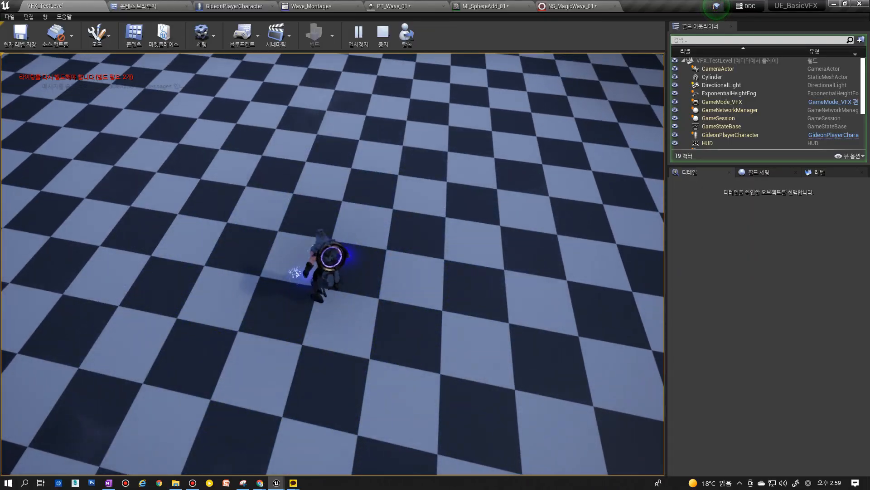
key("1")
key("Pause")
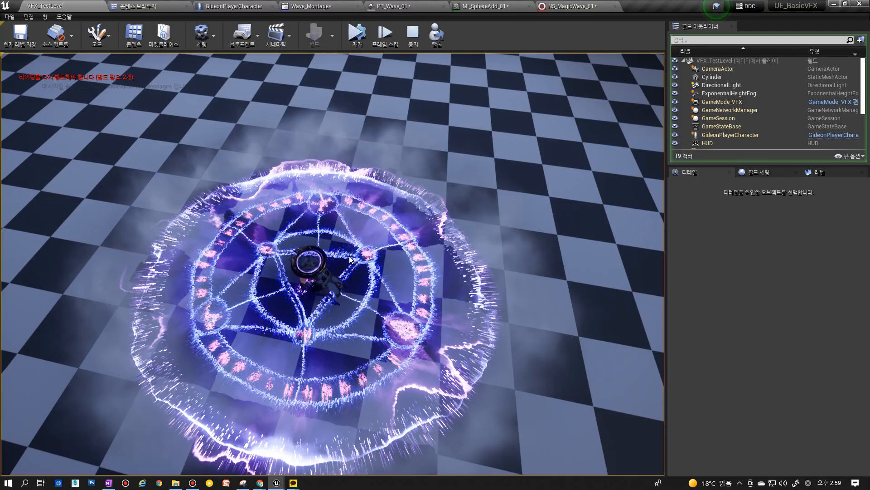
Eject from the character and fly the camera around the paused magic wave to examine its particles from several angles.
key("F8")
mouse_move(396, 298)
right_mouse_down()
mouse_move(379, 310)
mouse_move(400, 227)
mouse_move(415, 226)
mouse_move(377, 219)
mouse_move(400, 241)
mouse_move(393, 302)
right_mouse_up()
key("s")
key("q")
key("a")
key("d")
key("e")
key("a")
key("w")
key("w")
key("s")
key("w")
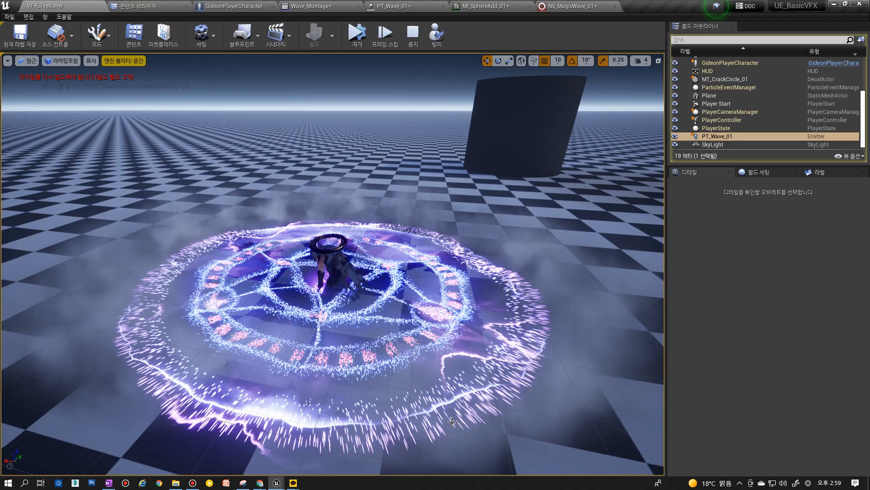
In NS_MagicWave_01, set the Velocity Threshold of Gpu_01's Scale Sprite Size by Speed module to 1000.
left_click(569, 6)
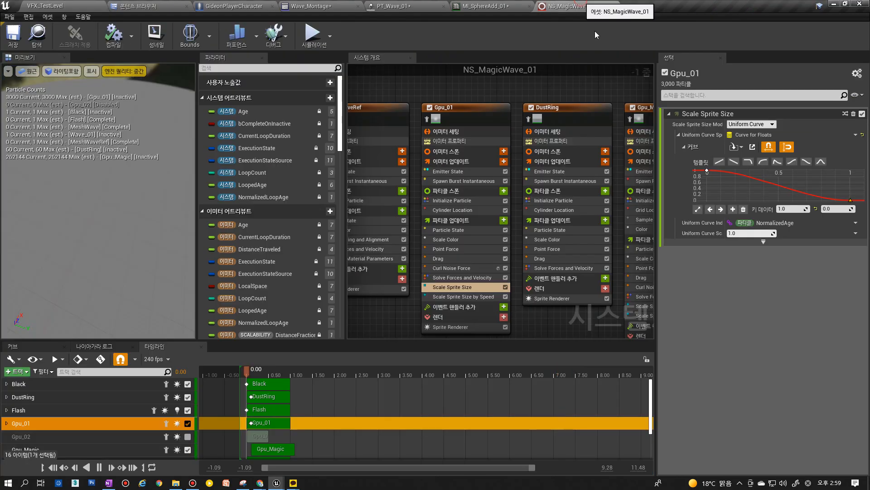
left_click(478, 295)
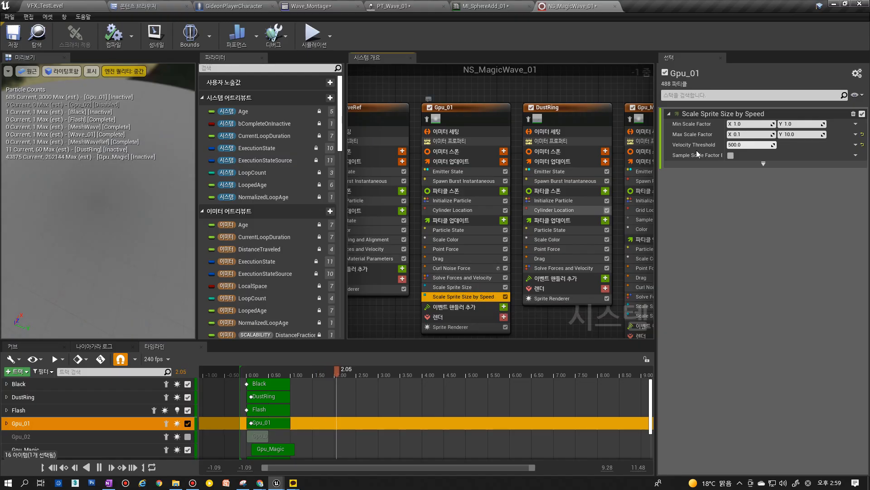
type("1000")
key("Return")
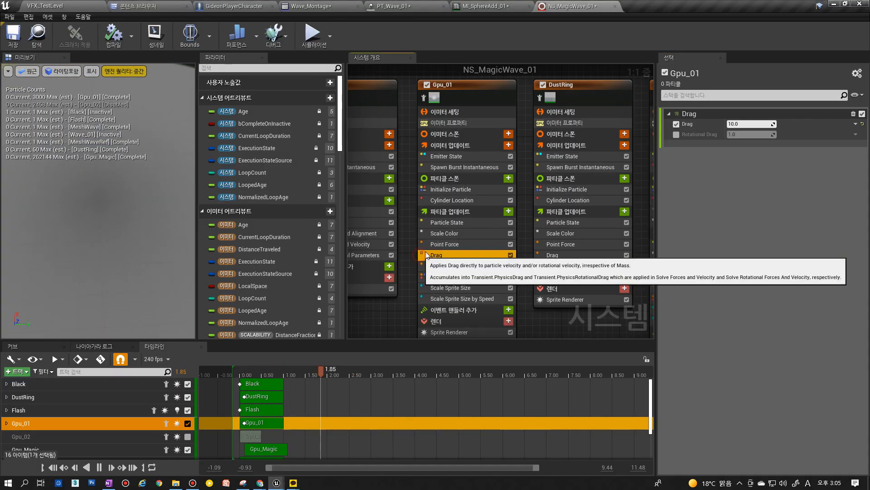
Change the second color stop of Gpu_01's Scale Color gradient to red 0 and green 10.
left_click(444, 233)
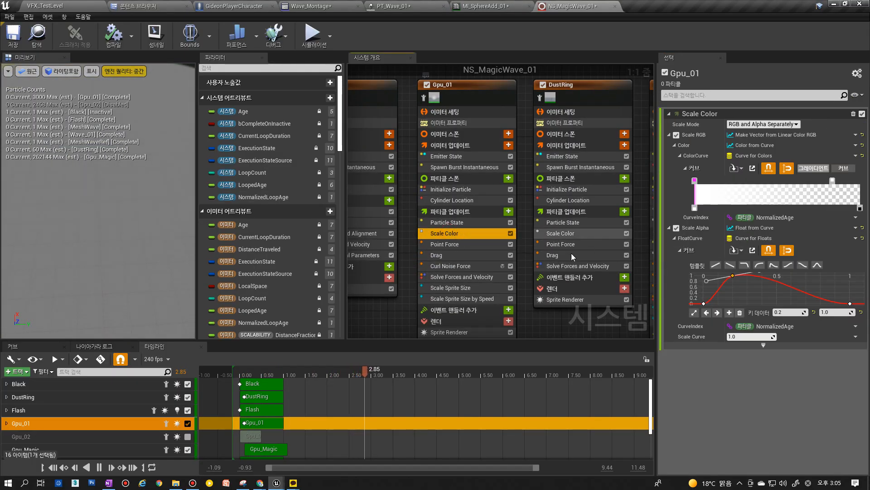
double_click(833, 180)
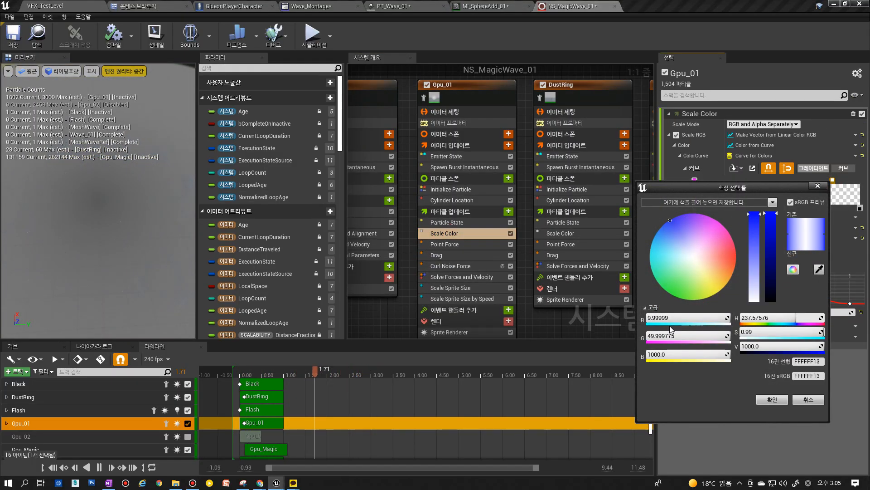
type("10")
key("Return")
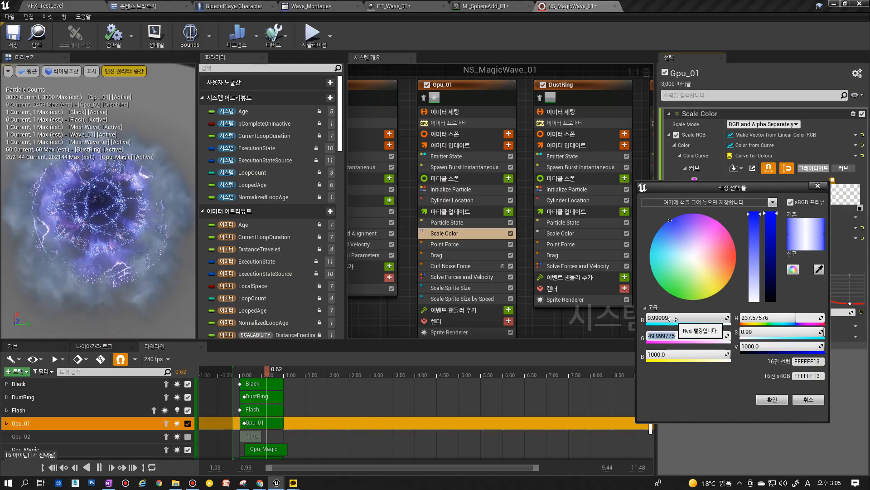
left_click(674, 318)
type("0")
key("Return")
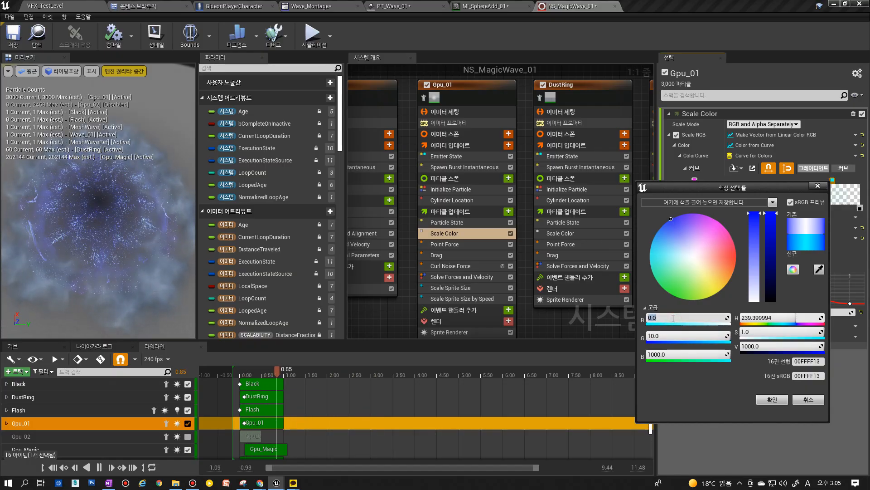
Move the blue stop in Gpu_01's Scale Color gradient to time 0.4 and close the color picker.
left_click_drag(743, 188, 595, 170)
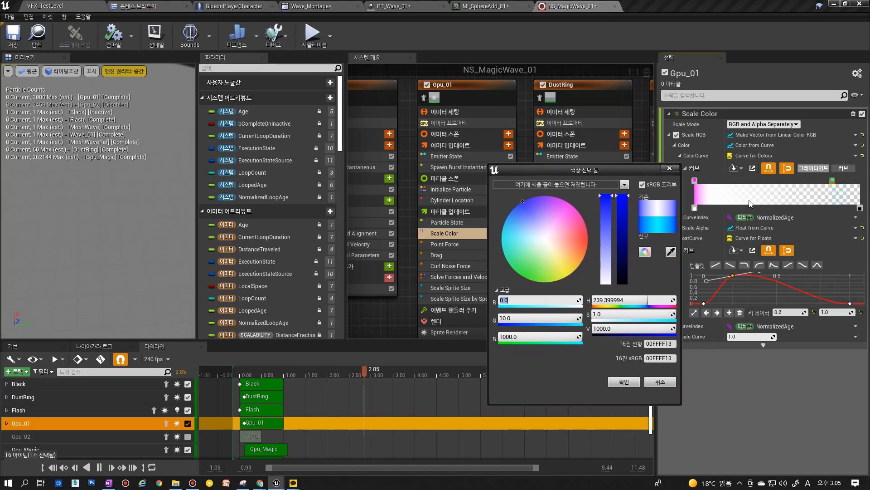
left_click_drag(811, 180, 771, 180)
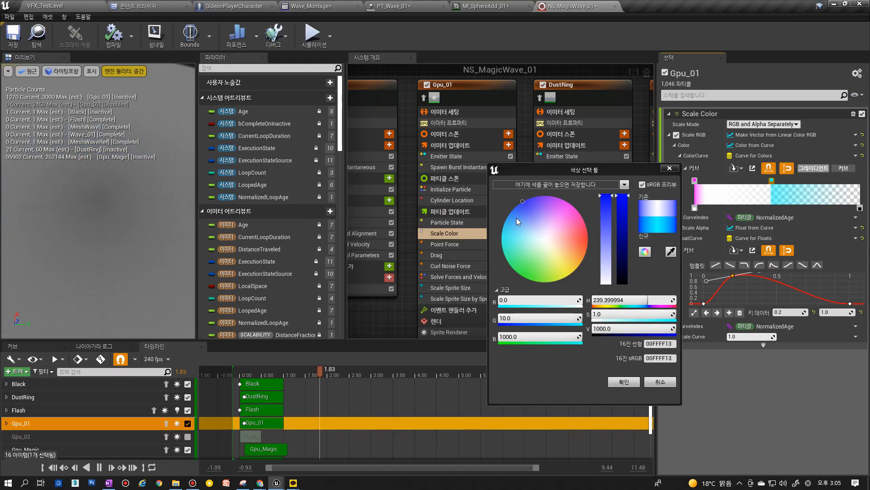
right_click(771, 181)
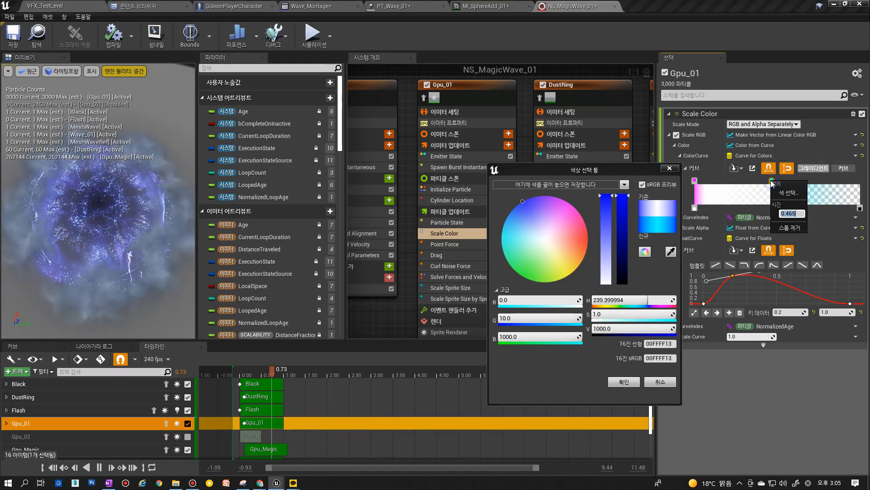
type("4")
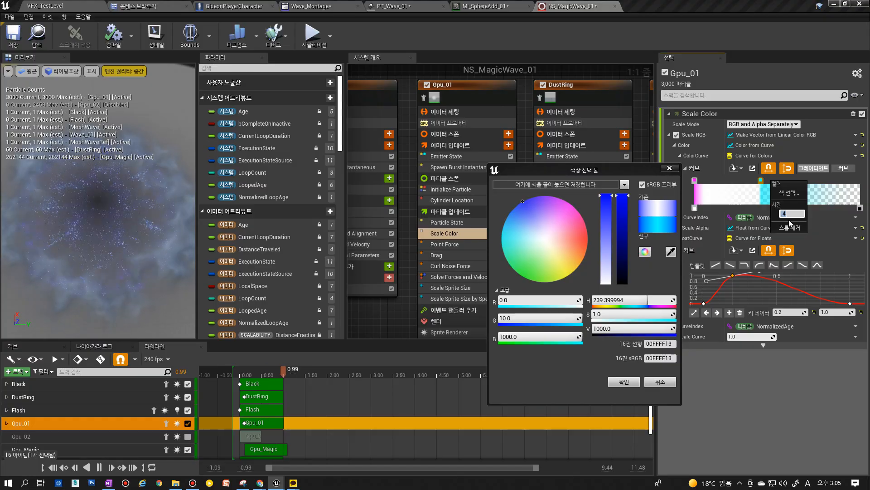
left_click(671, 168)
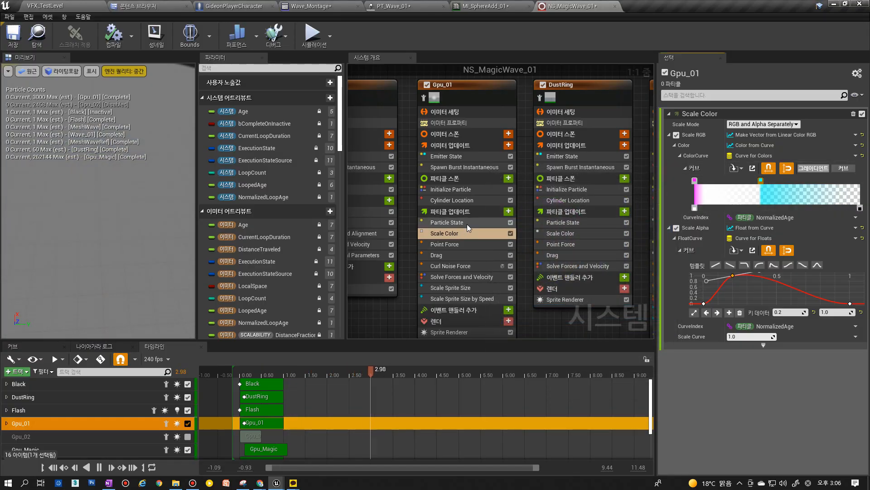
Set the Cylinder Radius of Gpu_01's Cylinder Location module to 170.
left_click(458, 200)
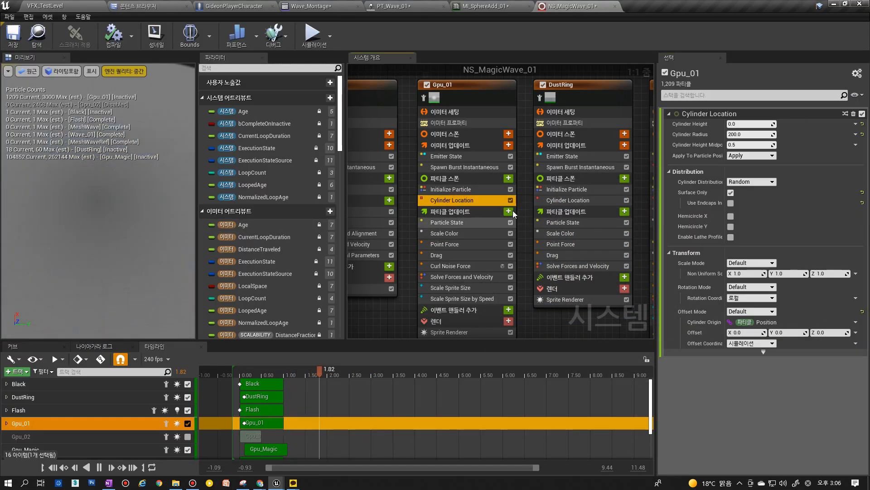
left_click(750, 134)
type("170")
key("Return")
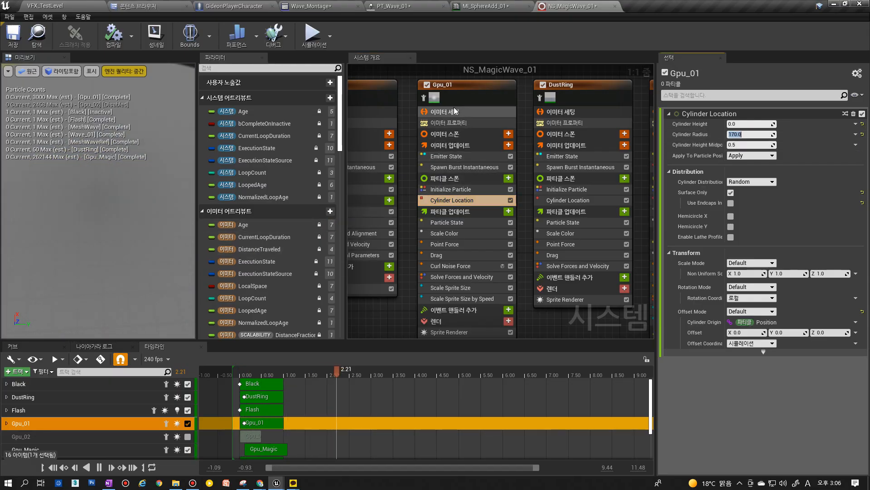
right_click_drag(432, 117, 543, 147)
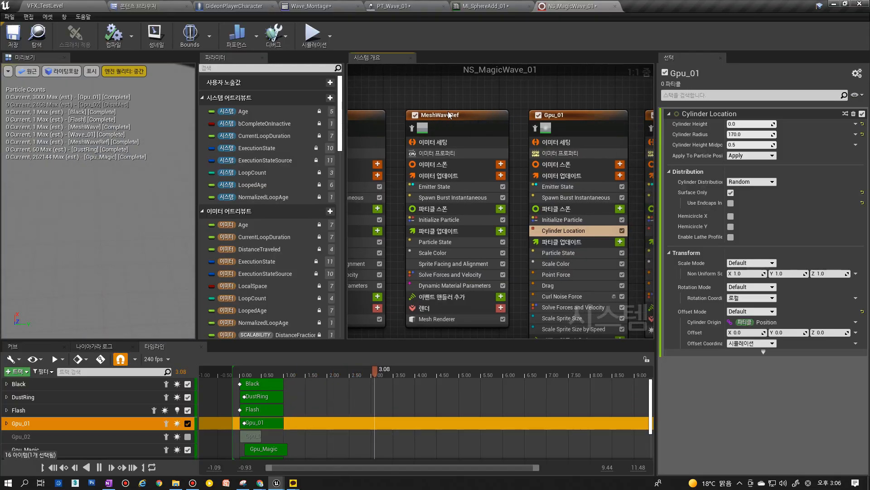
right_click_drag(518, 162, 372, 197)
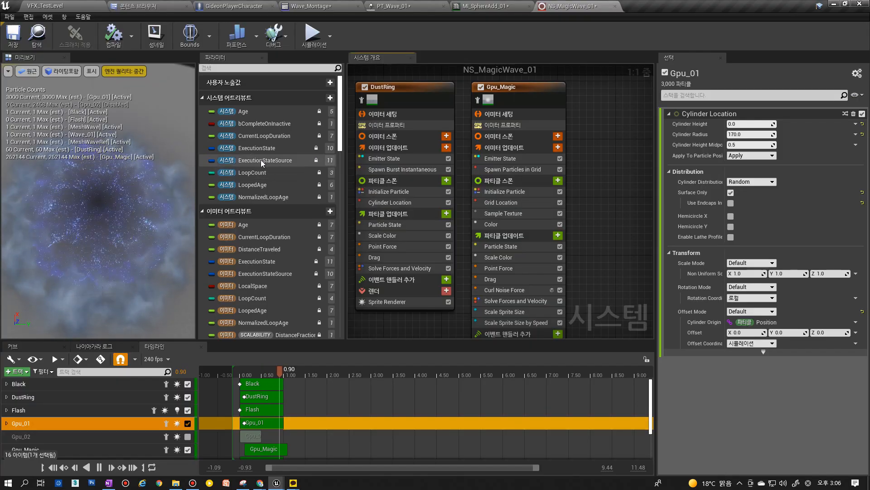
Play-test the magic wave skill several times in VFX_TestLevel, pausing on the expanded rune circle, and end the play session.
left_click(46, 5)
key("1")
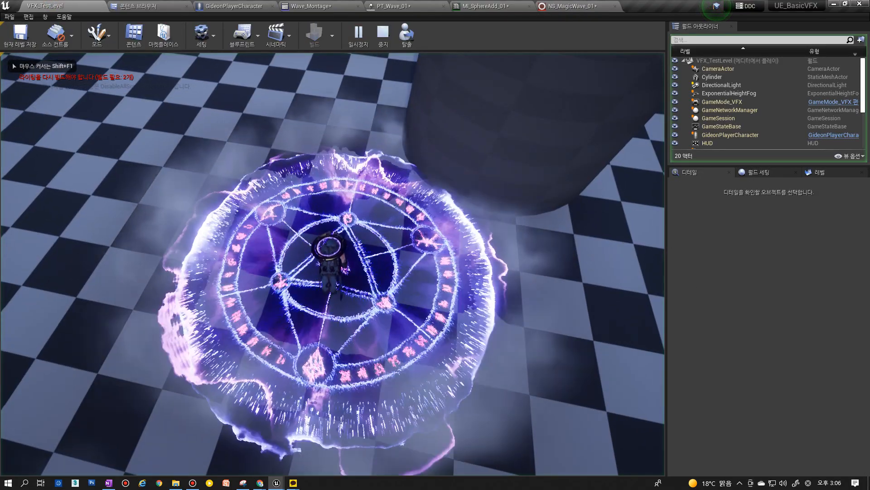
key("w")
key("1")
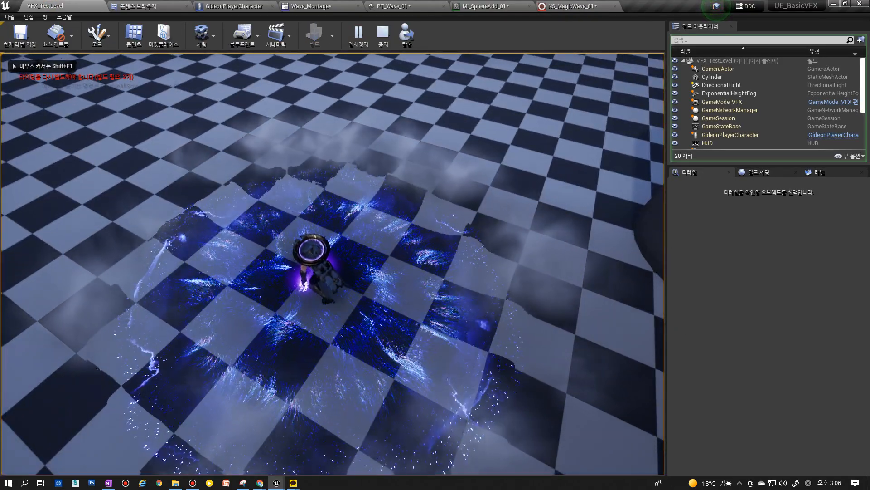
key("1")
key("Pause")
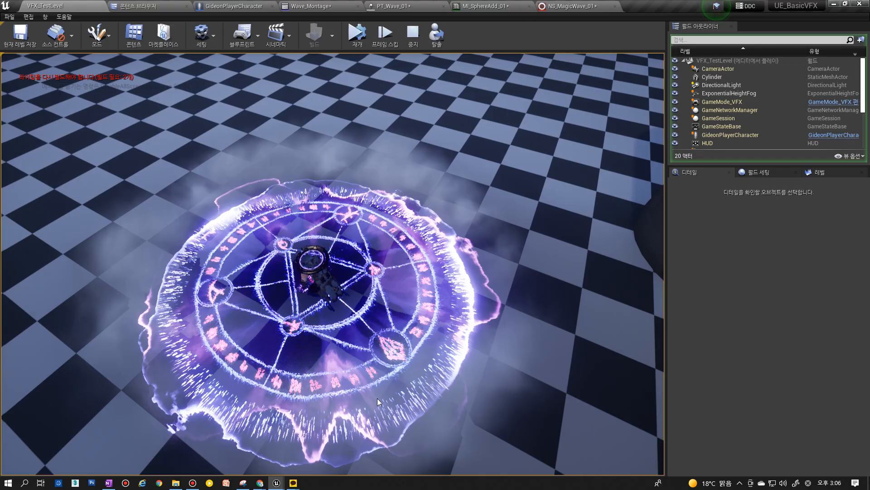
key("Escape")
In NS_MagicWave_01, set the Velocity Threshold of Gpu_01's Scale Sprite Size by Speed module to 2000.
left_click(572, 6)
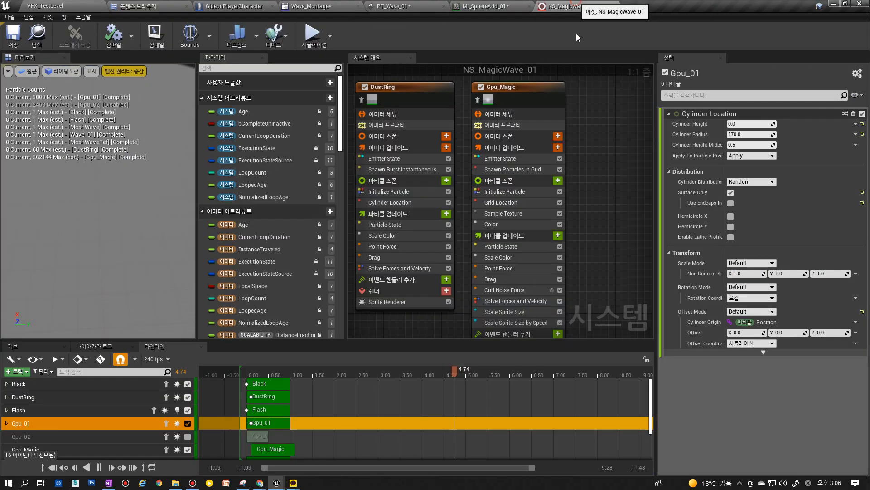
left_click(496, 275)
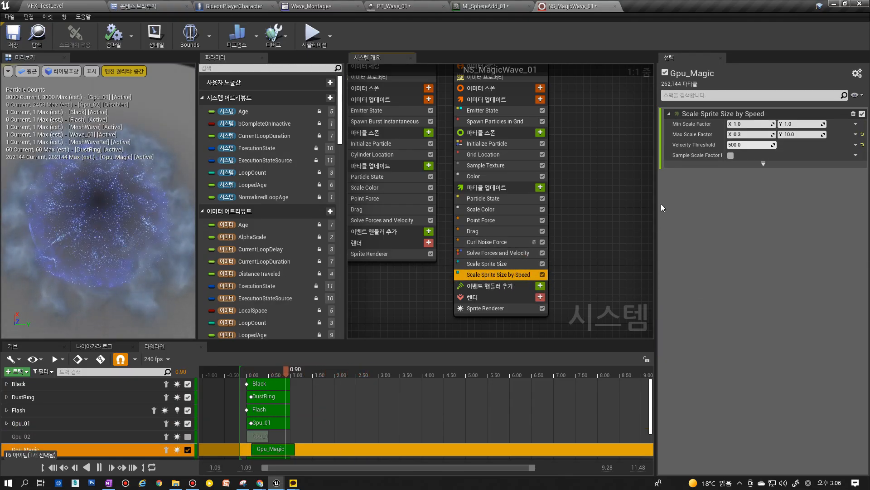
right_click_drag(583, 199, 654, 260)
right_click_drag(442, 100, 486, 121)
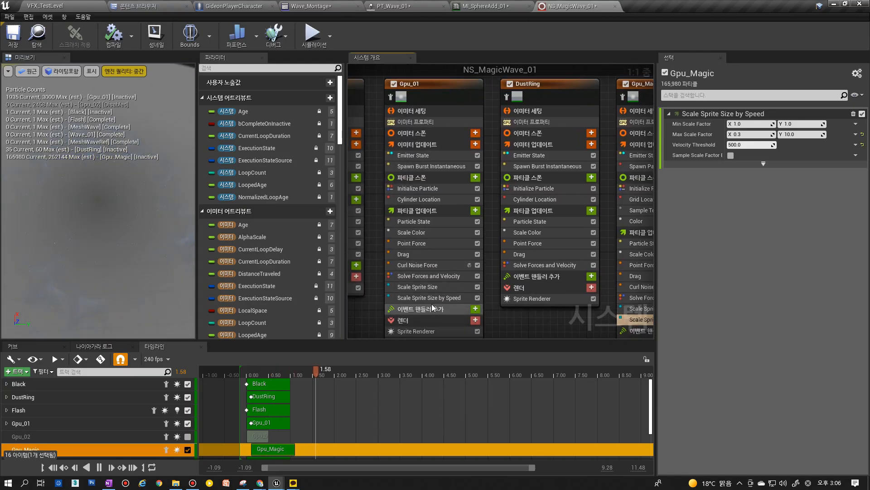
left_click(433, 297)
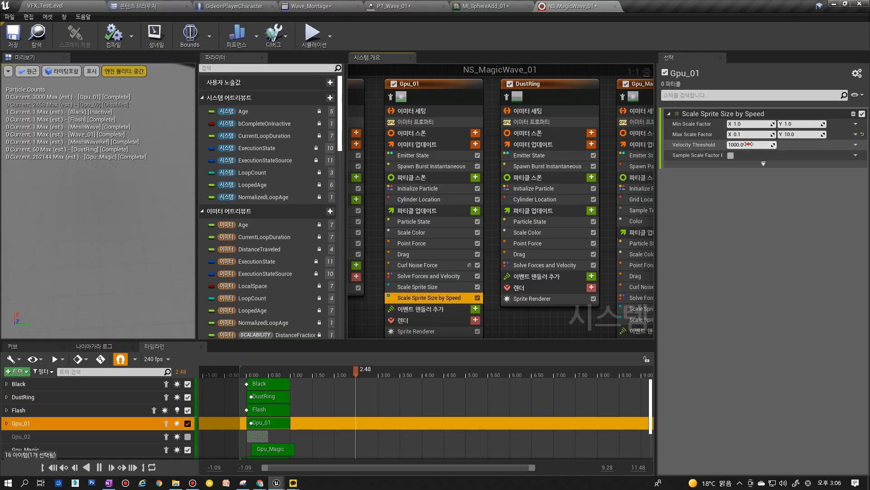
type("2000")
key("Return")
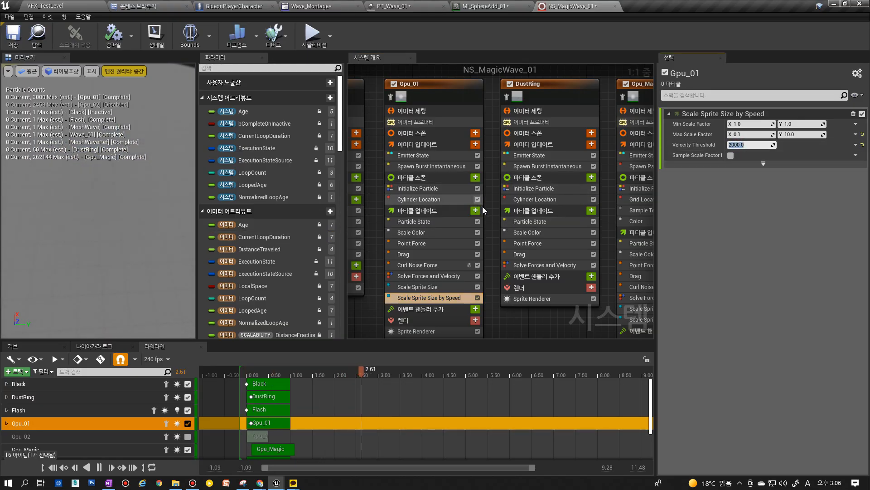
Set the XYZ Dimensions of Gpu_Magic's Grid Location module to X 600 and Y 600.
mouse_move(489, 240)
right_mouse_down()
mouse_move(480, 223)
mouse_move(496, 229)
right_mouse_up()
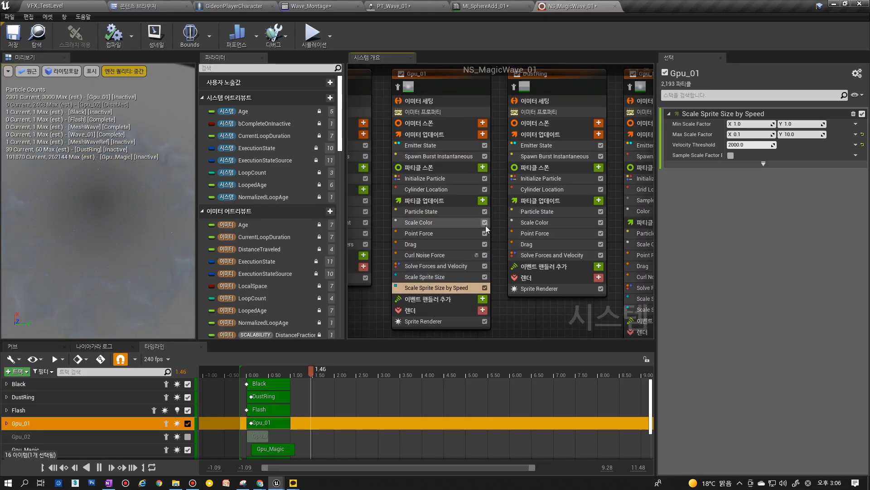
right_click_drag(616, 126, 442, 178)
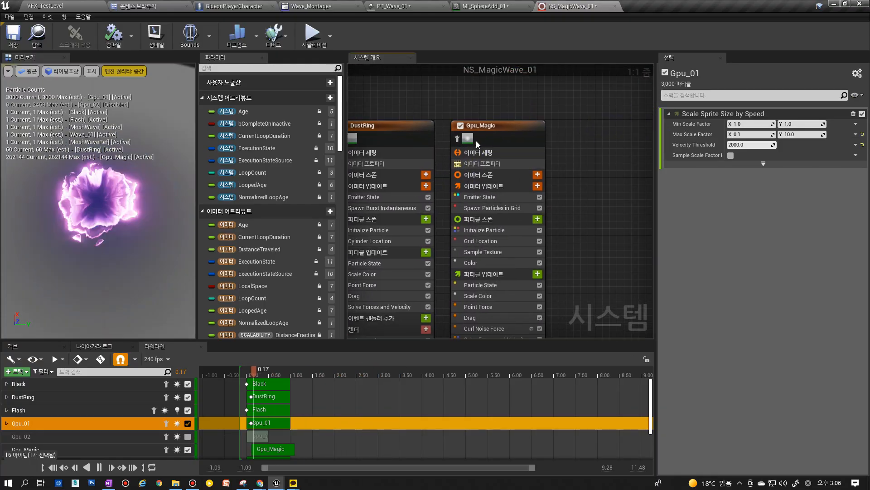
left_click(476, 141)
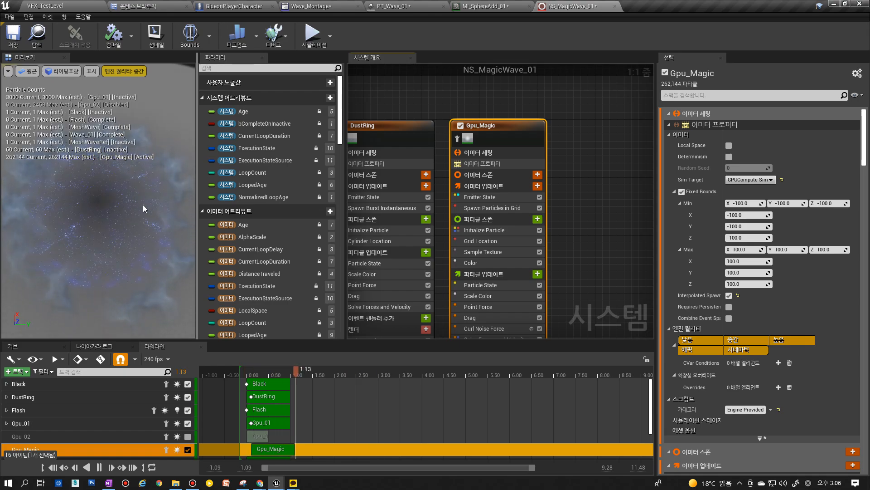
right_click_drag(535, 283, 534, 262)
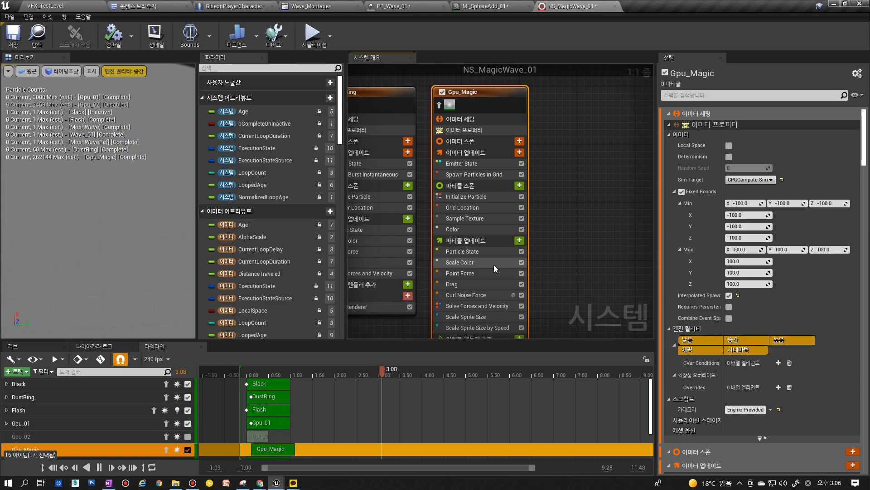
left_click(472, 219)
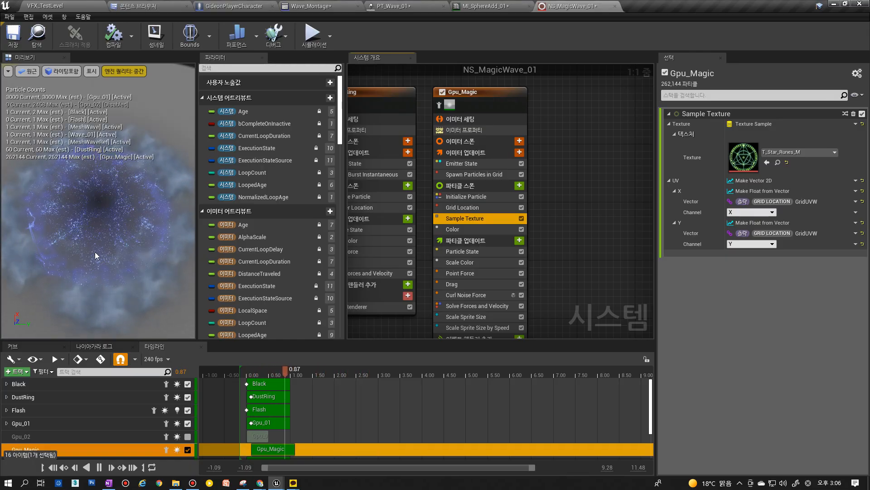
left_click(486, 206)
left_click(747, 250)
type("600")
key("Tab")
type("600")
key("Return")
Set the X Count and Y Count of Gpu_Magic's Spawn Particles in Grid module to 600.
left_click(470, 197)
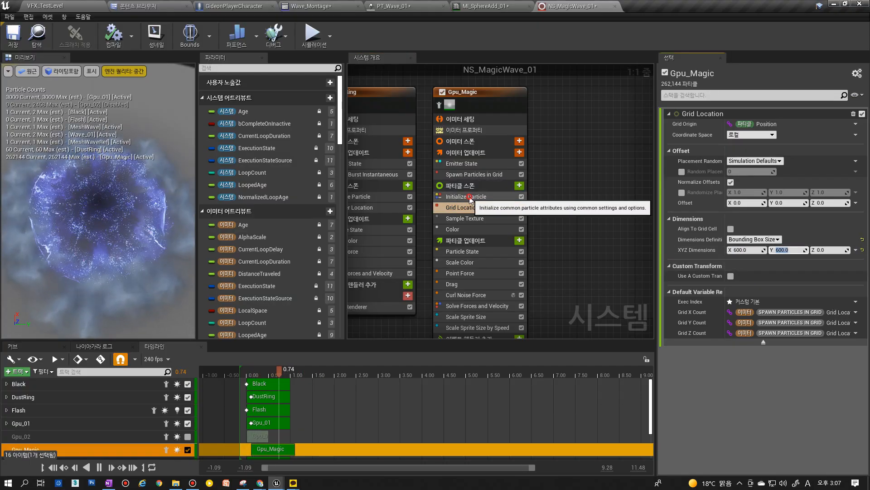
left_click(474, 174)
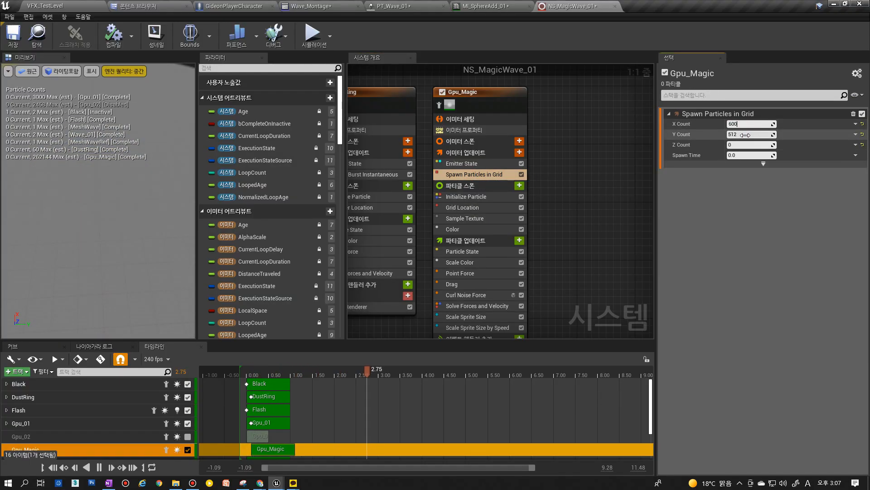
left_click(745, 134)
type("600")
key("Return")
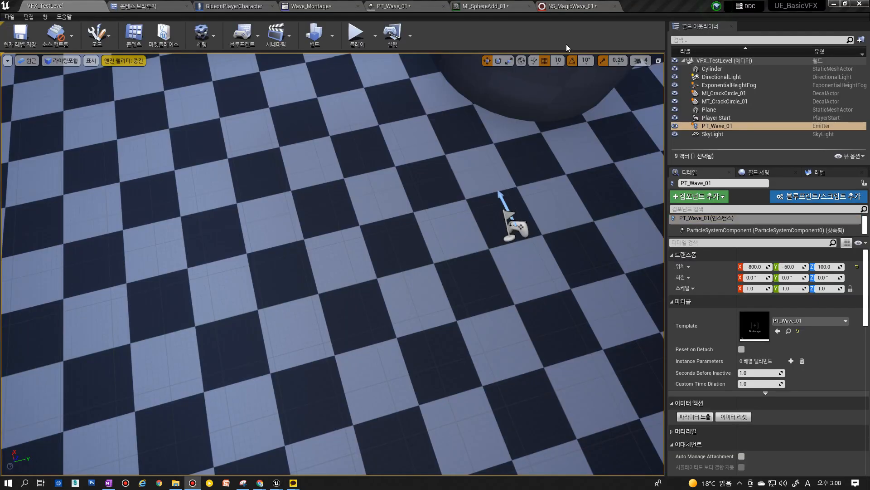
Review Gpu_Magic's Scale Color curves, Point Force and Drag settings in NS_MagicWave_01.
left_click(577, 5)
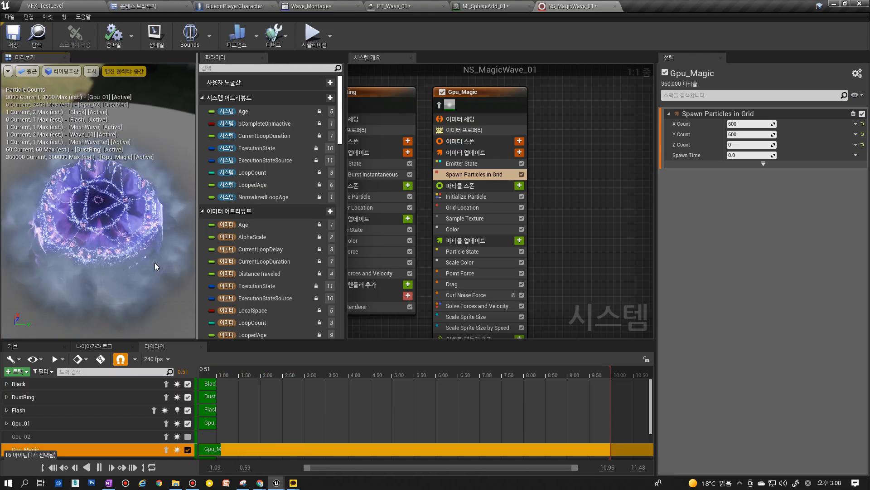
left_click(466, 219)
left_click(475, 230)
left_click(487, 262)
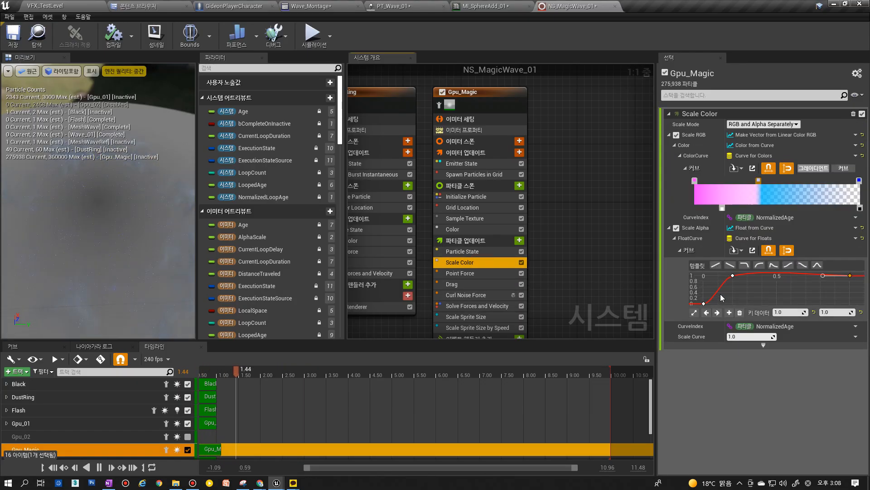
left_click(704, 303)
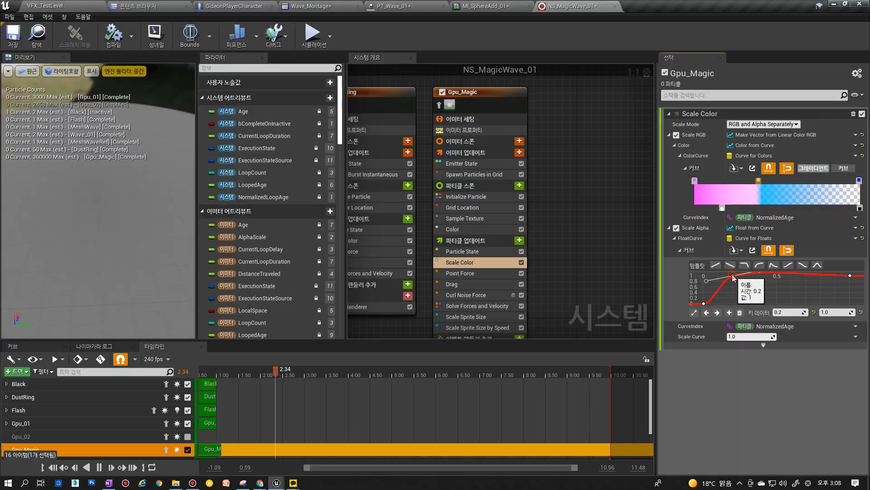
left_click(471, 273)
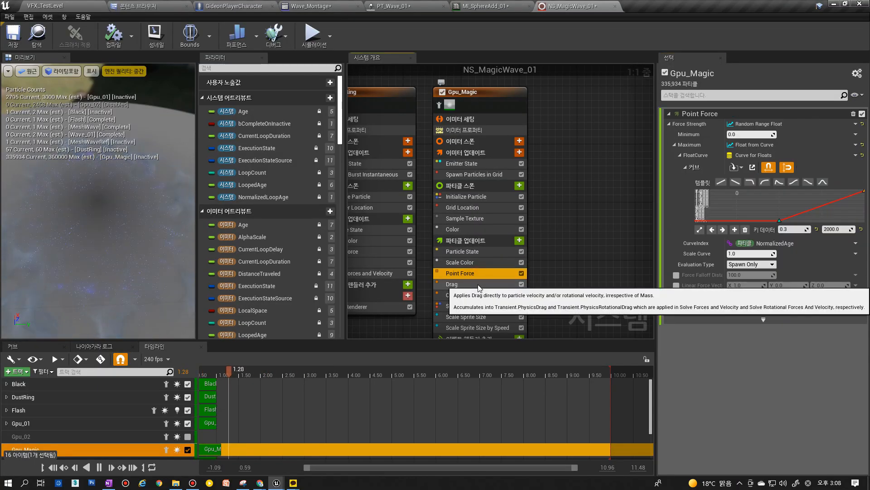
left_click(488, 284)
Move the middle key of Gpu_Magic's Curl Noise Force strength curve to time 0.25.
left_click(487, 293)
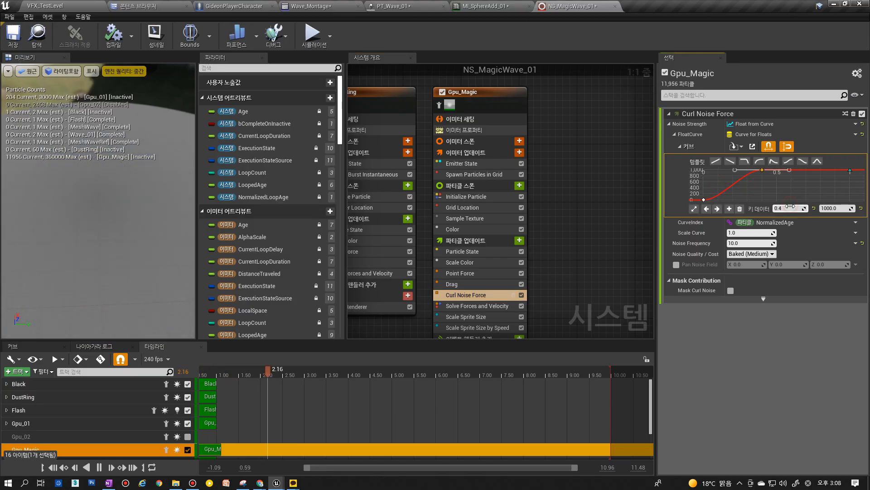
key("Return")
type(".2")
key("Return")
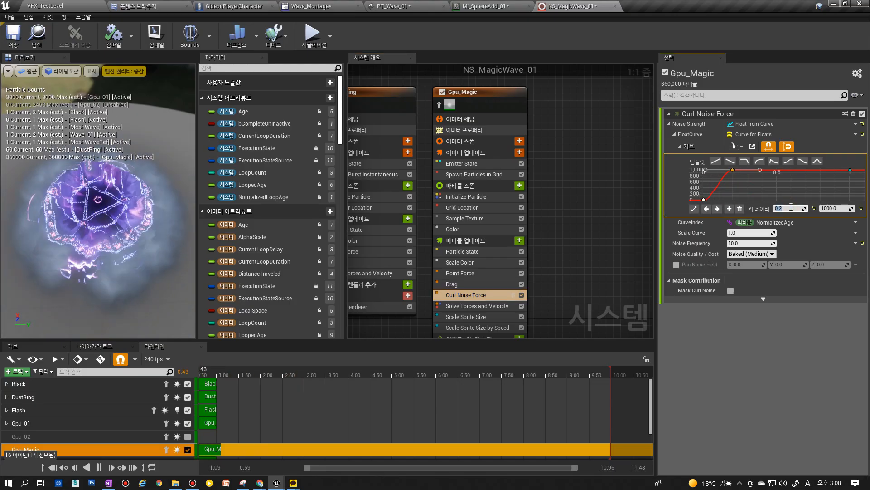
type(".25")
key("Return")
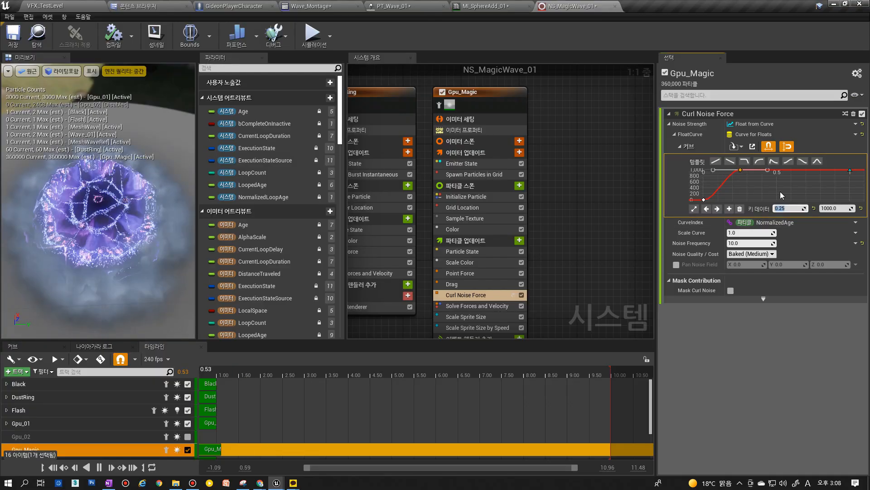
Compare Gpu_Magic's Grid Location, Point Force, Drag and Curl Noise Force settings.
left_click(485, 296)
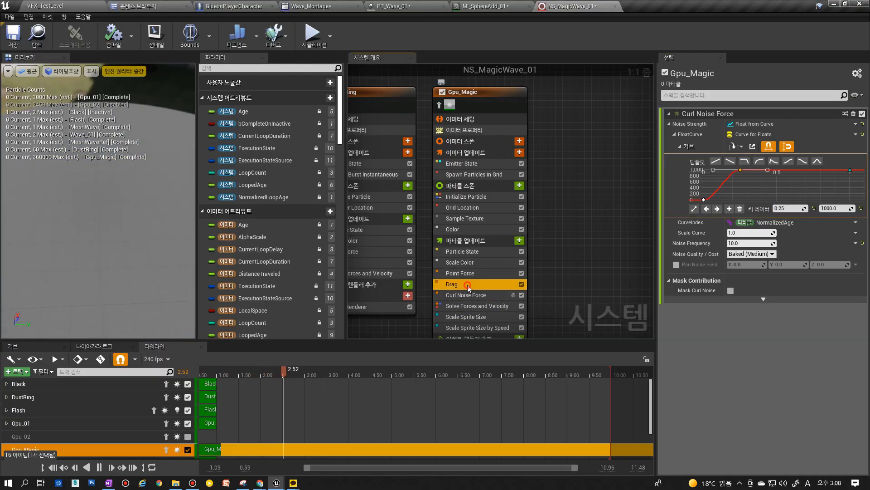
left_click(478, 273)
left_click(485, 295)
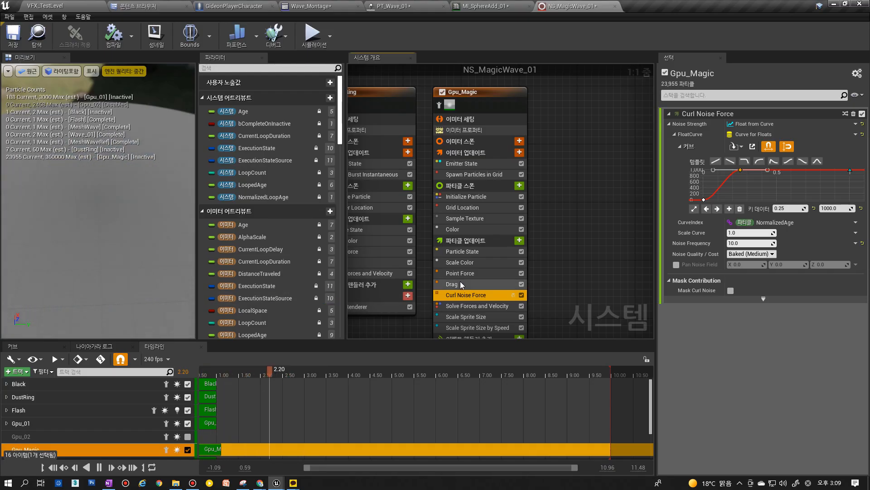
left_click(475, 209)
left_click(482, 273)
left_click(483, 285)
left_click(485, 295)
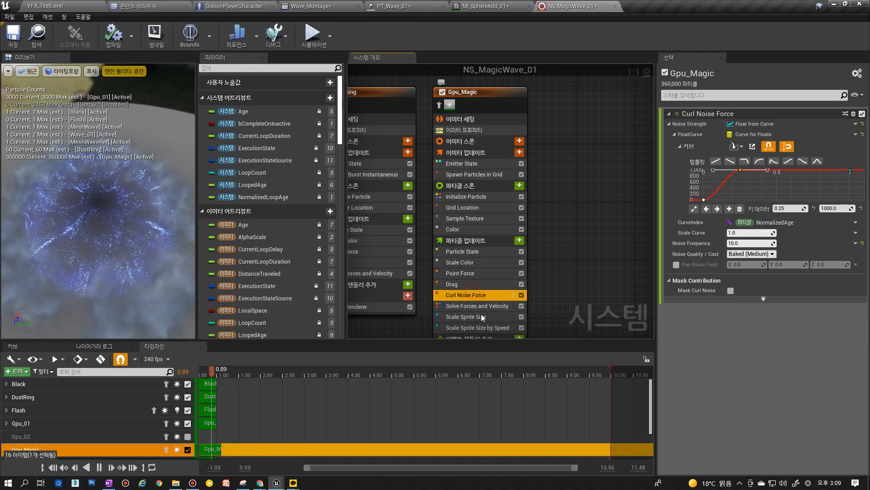
Move the first key of the Maximum curve in Gpu_Magic's Point Force module to time 0.
left_click(479, 285)
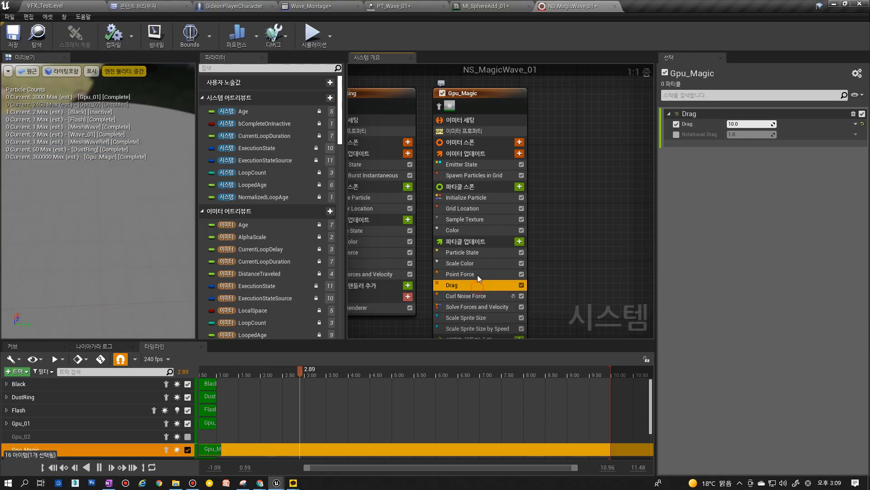
left_click(478, 275)
left_click(793, 229)
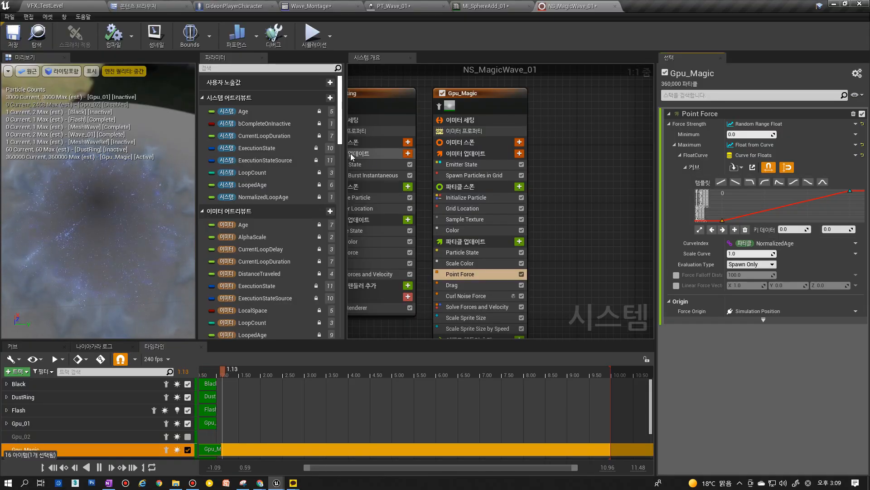
Play-test the magic wave in VFX_TestLevel, pausing on the rune circle, resuming play and recasting the skill.
left_click(75, 5)
left_click(360, 43)
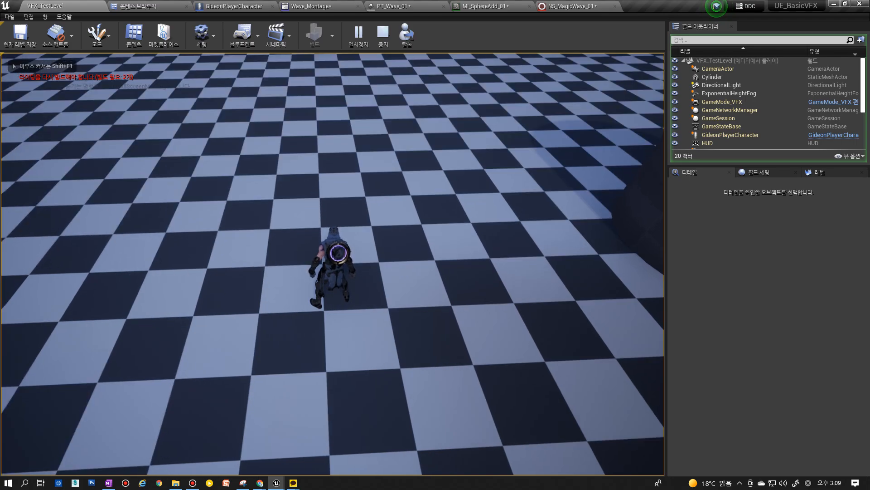
left_click(472, 285)
key("Pause")
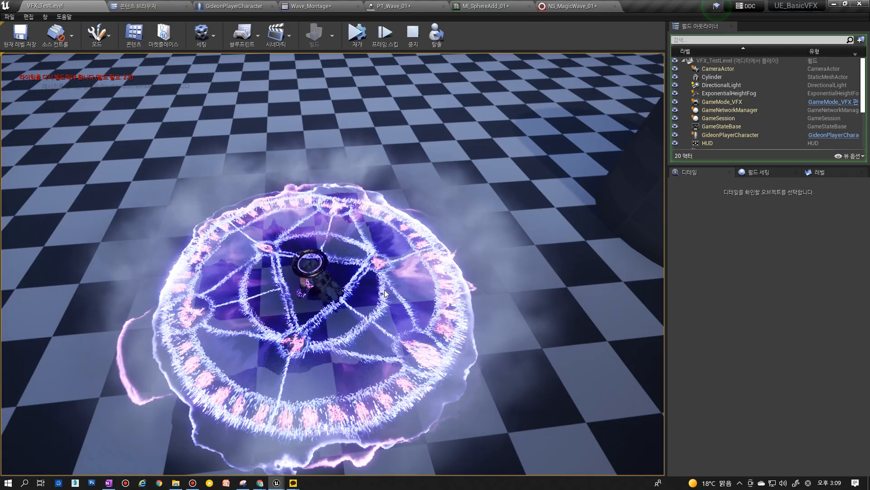
key("Pause")
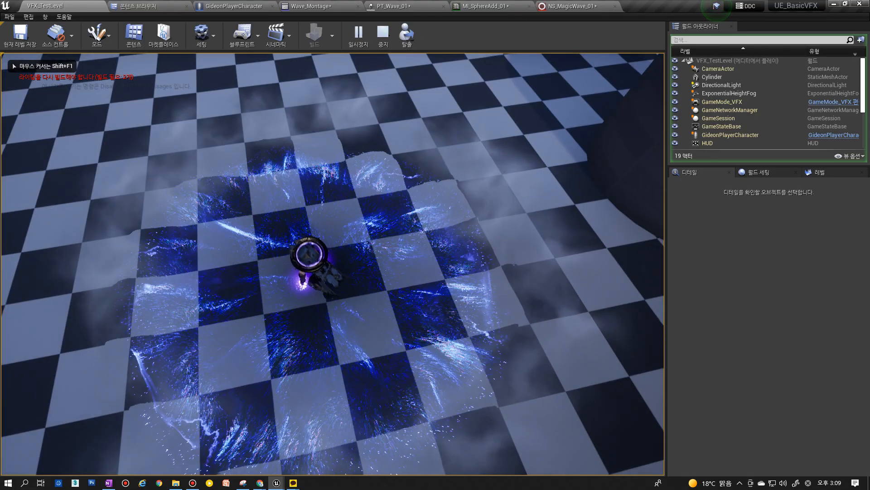
left_click(397, 300)
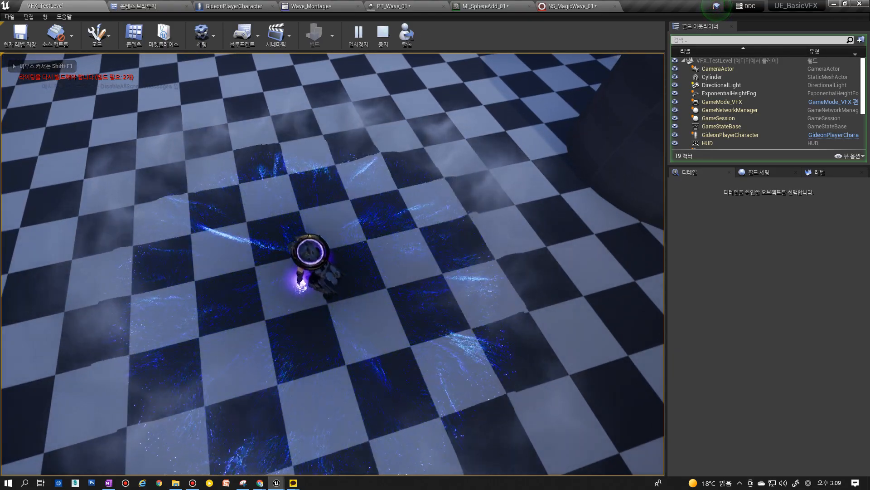
left_click(333, 264)
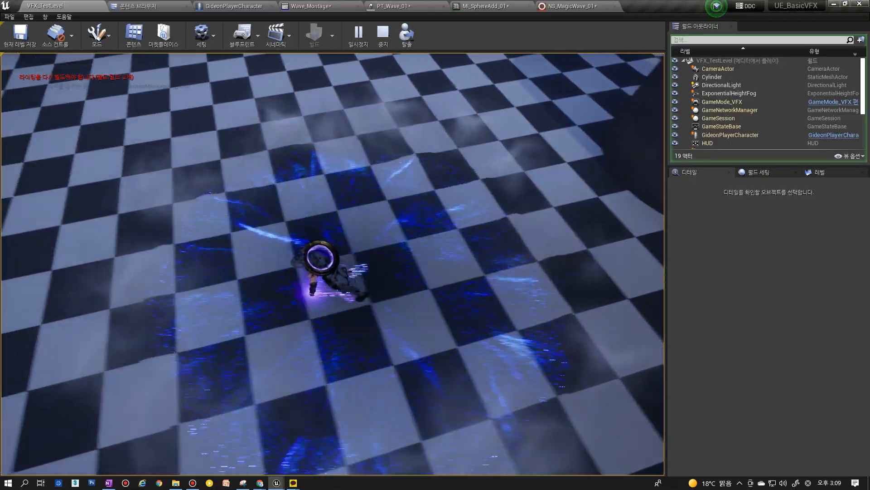
left_click(333, 264)
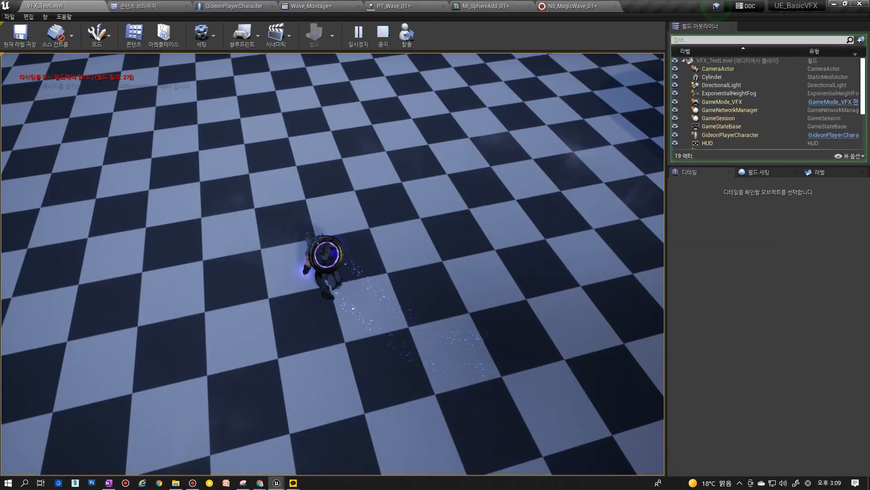
left_click(333, 263)
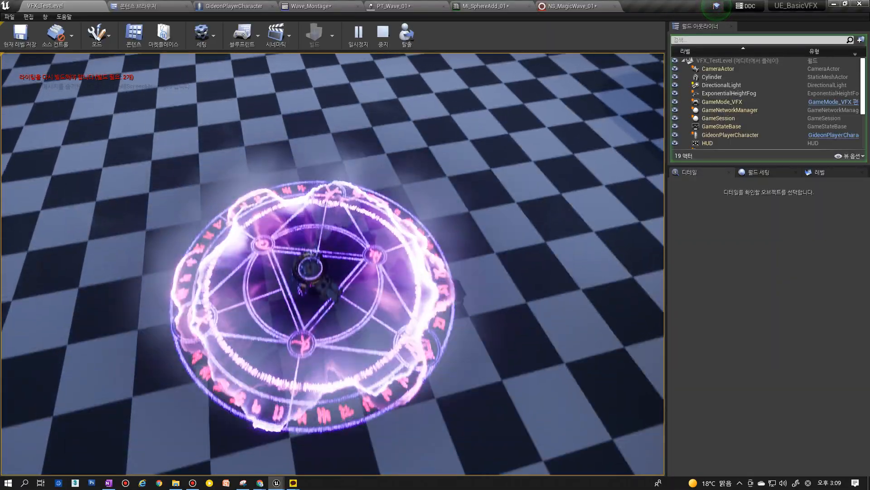
Recast the magic wave repeatedly in the running VFX_TestLevel to examine the rune circle and particle spread, ending the play session.
left_click(333, 264)
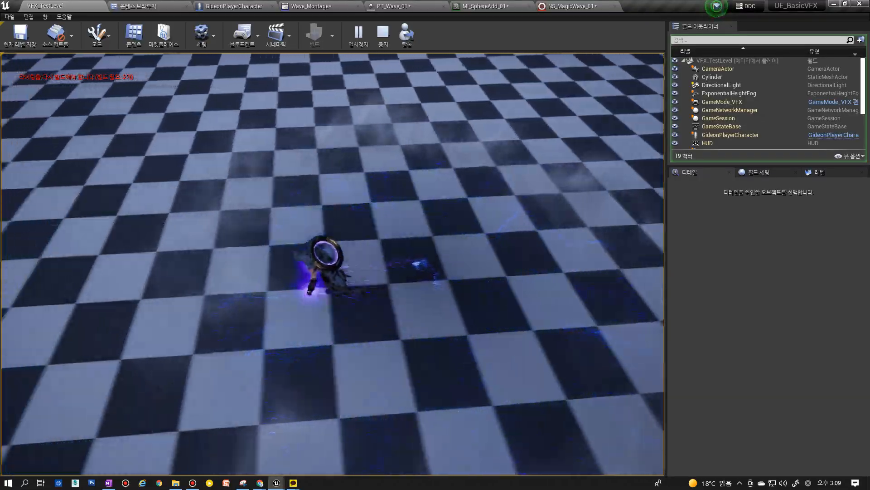
left_click(332, 264)
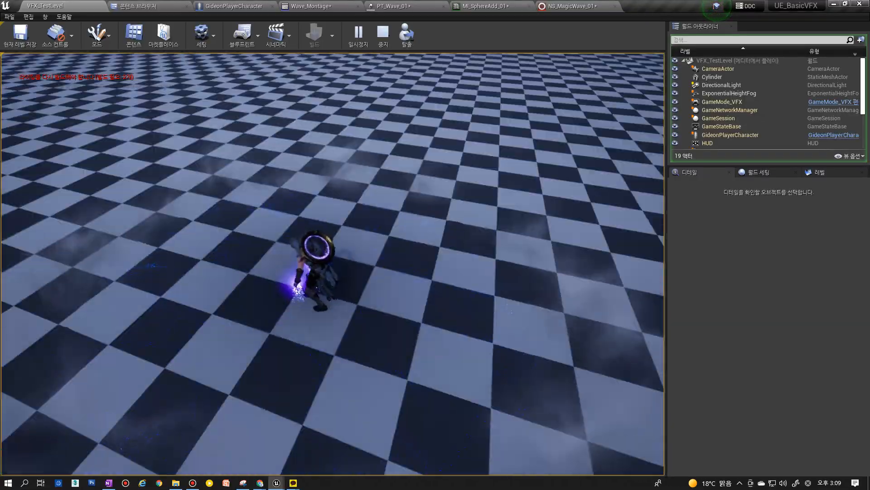
left_click(332, 264)
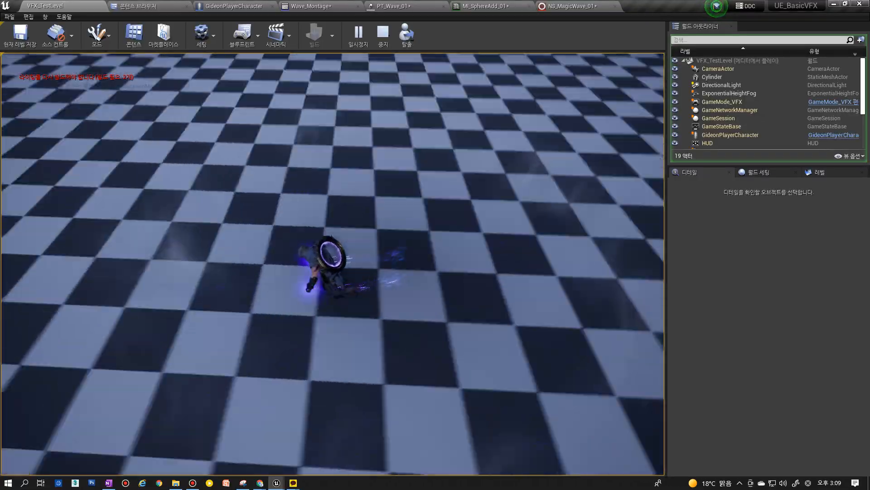
left_click(333, 264)
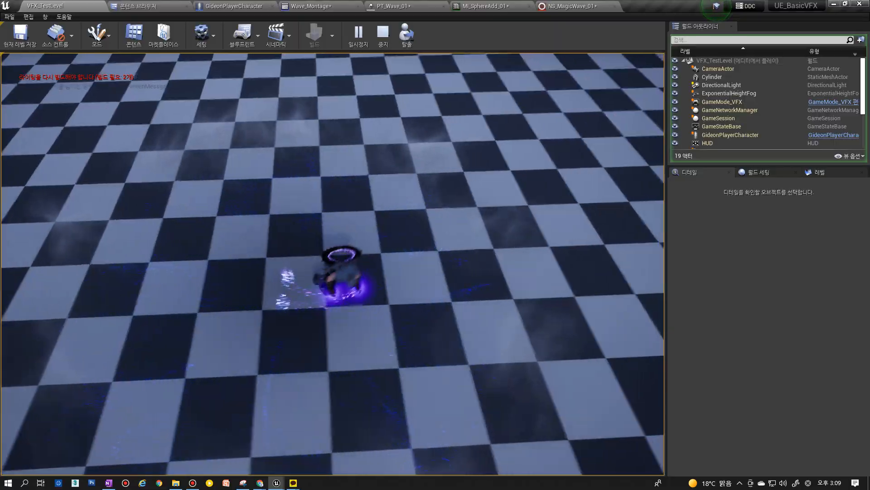
left_click(333, 264)
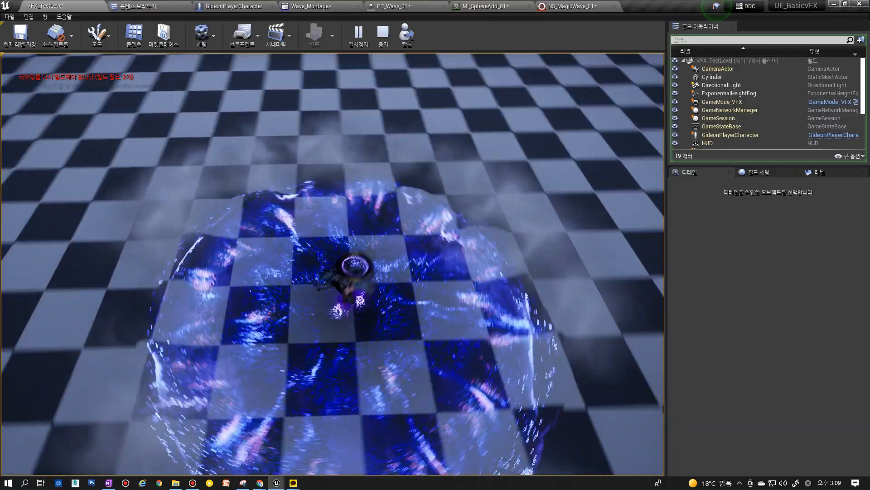
left_click(333, 263)
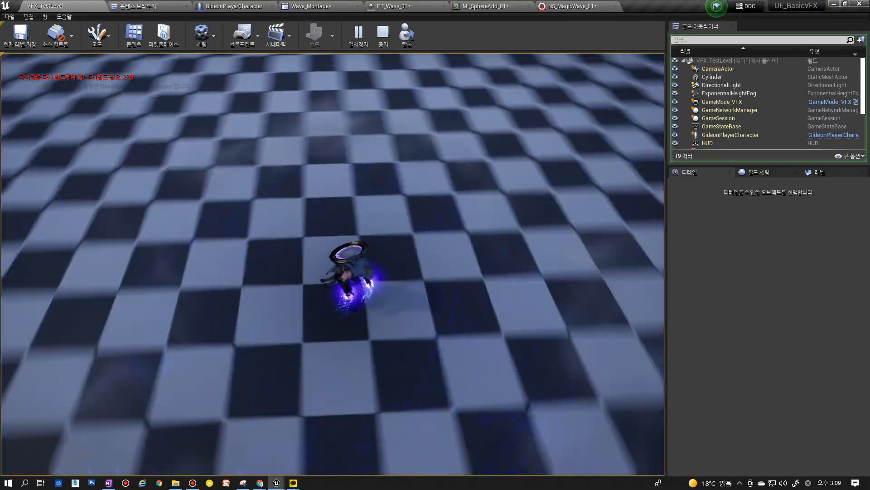
left_click(333, 264)
left_click(333, 264)
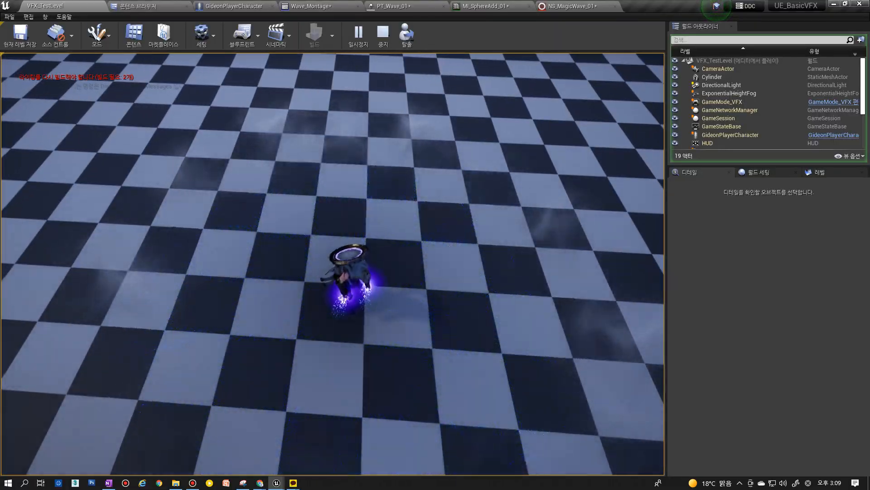
left_click(333, 264)
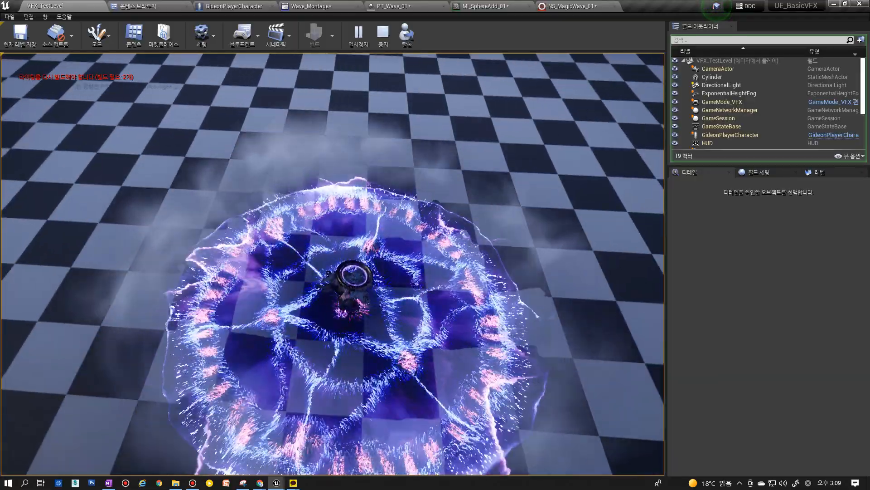
left_click(333, 263)
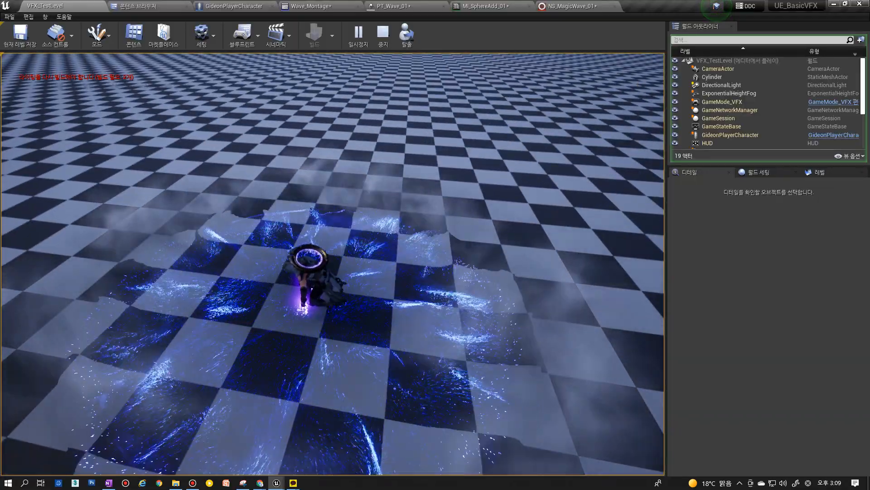
left_click(333, 264)
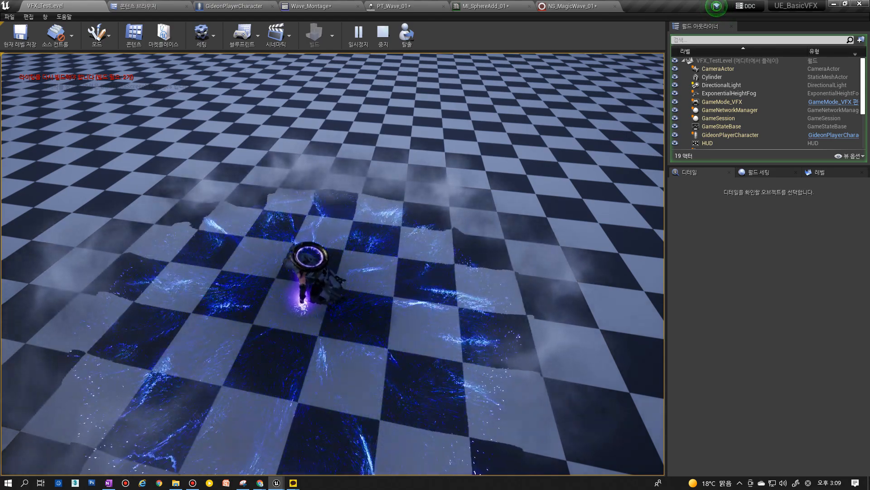
left_click(332, 264)
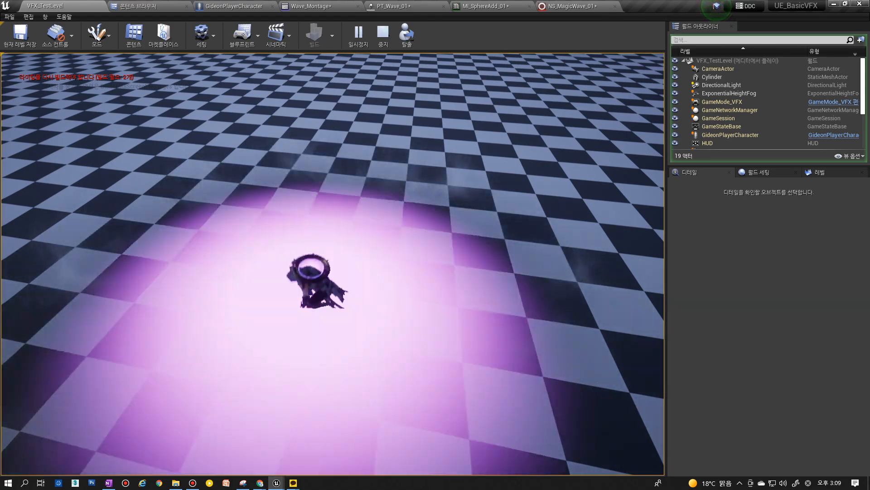
key("Escape")
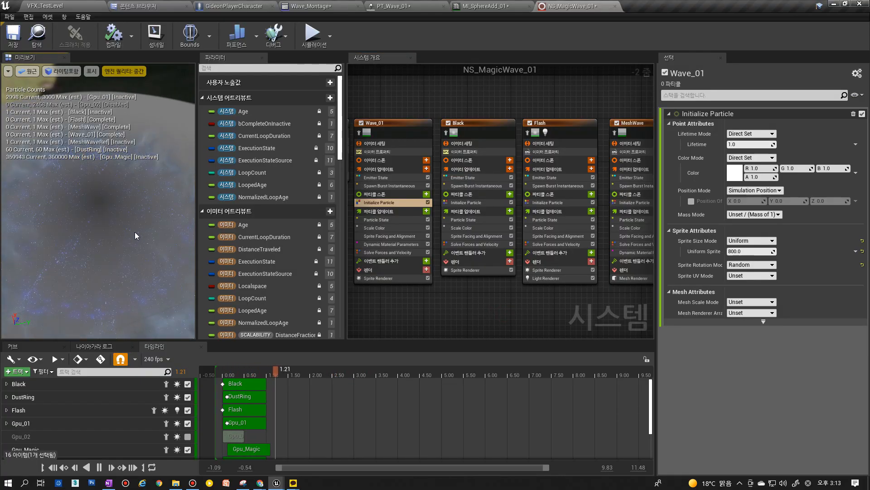
Set the Lifetime in Wave_01's Initialize Particle module to 1.25, checking it against MeshWave's Initialize Particle settings.
left_click(633, 123)
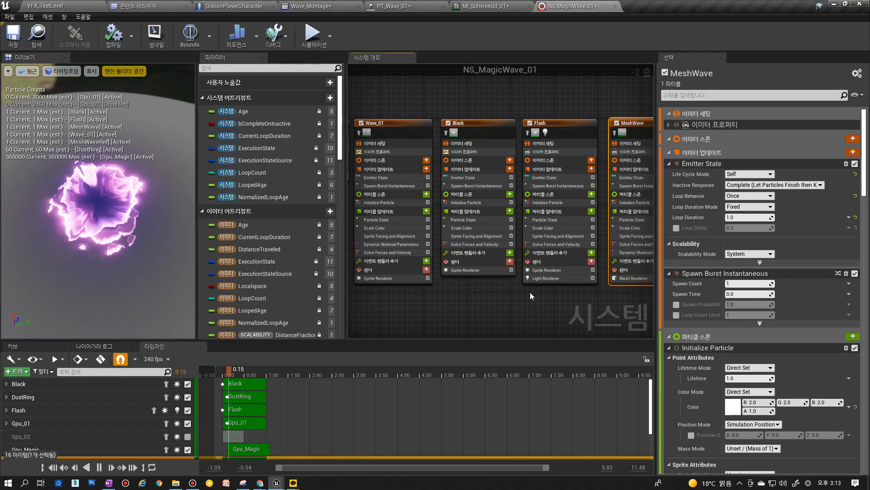
left_click(376, 123)
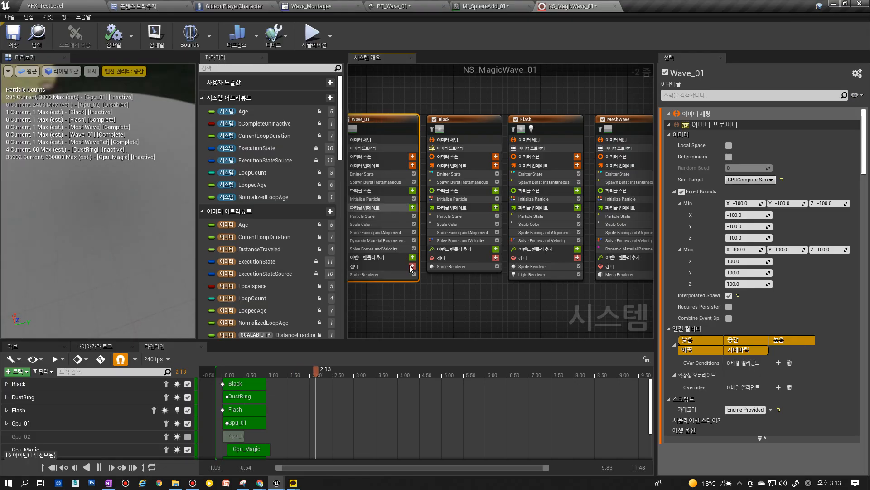
left_click(412, 198)
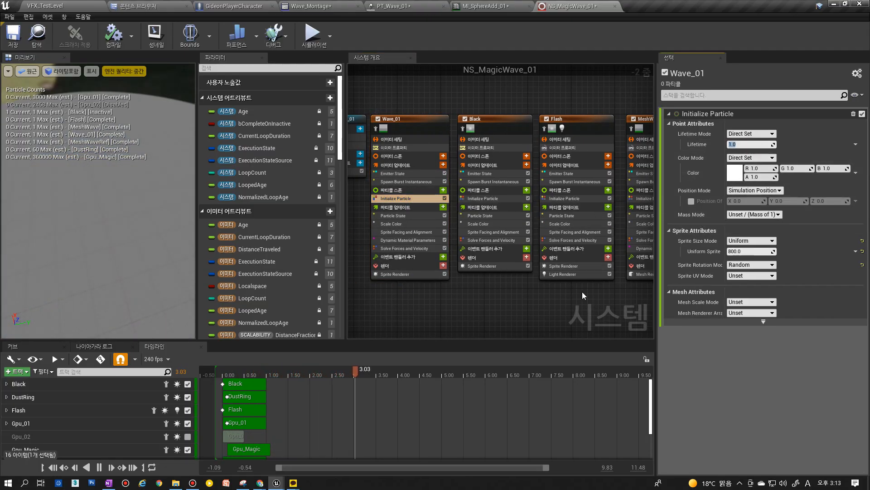
left_click(640, 198)
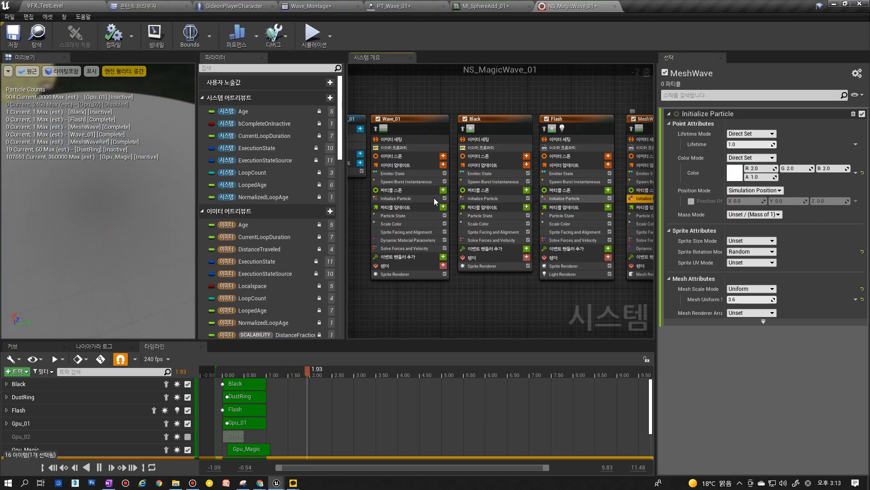
left_click(412, 199)
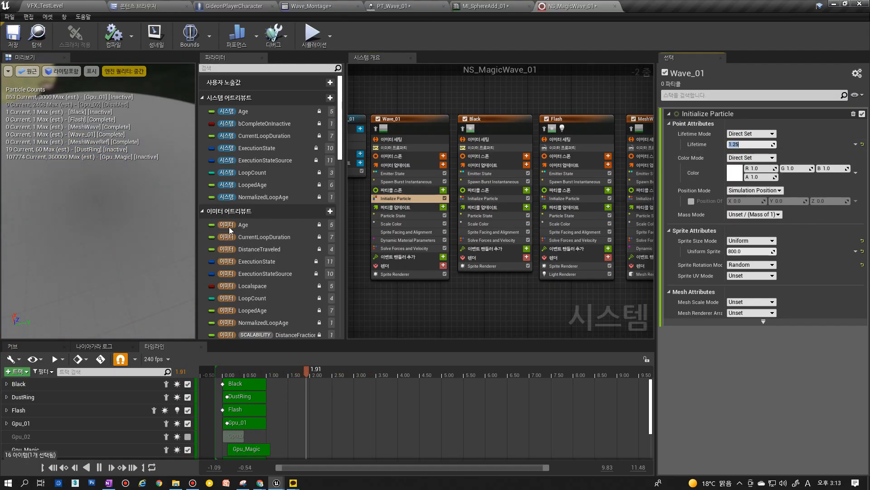
Preview the Wave_01 and MeshWave emitters in isolation one after the other, restoring the display of all emitters.
left_click(377, 128)
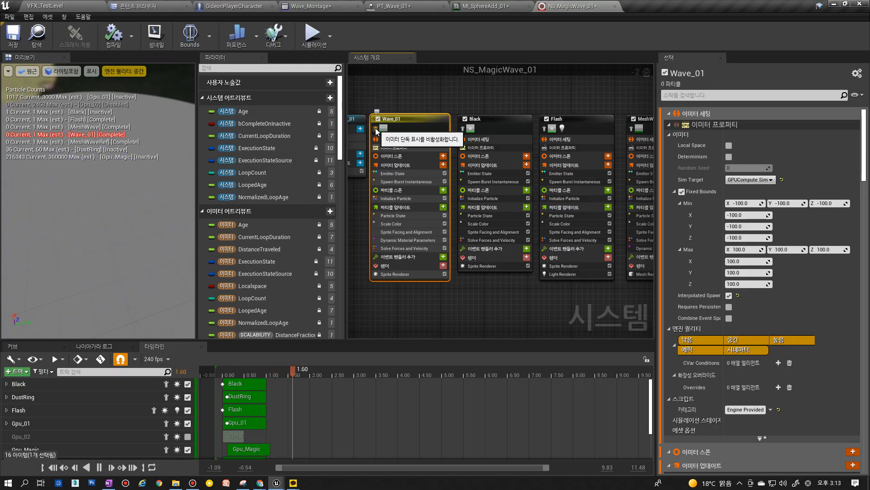
left_click(375, 130)
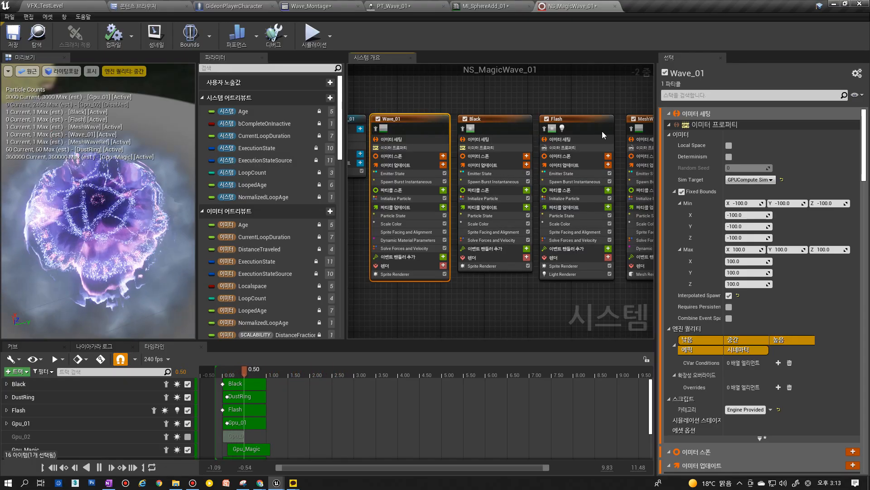
right_click_drag(619, 111, 517, 114)
left_click(528, 131)
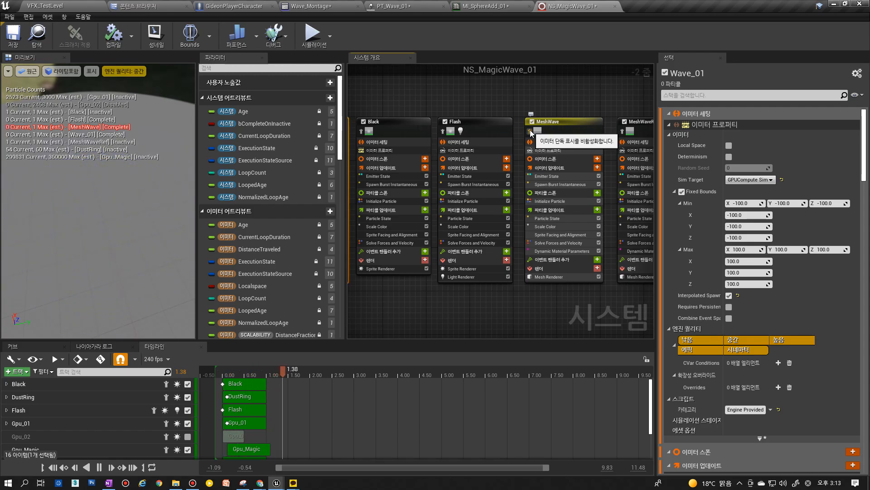
left_click(530, 131)
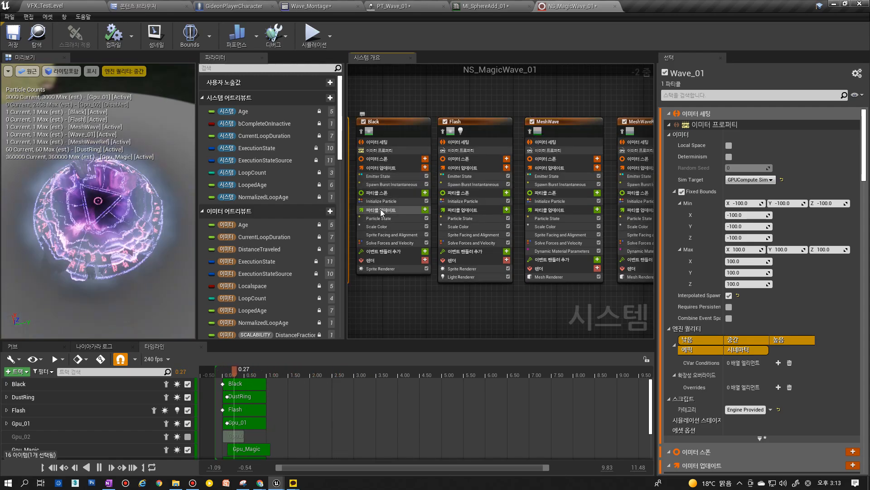
Play-test the skill in VFX_TestLevel, pausing on the expanding rune circle to examine the wave's edge, resuming and ending the session.
left_click(85, 2)
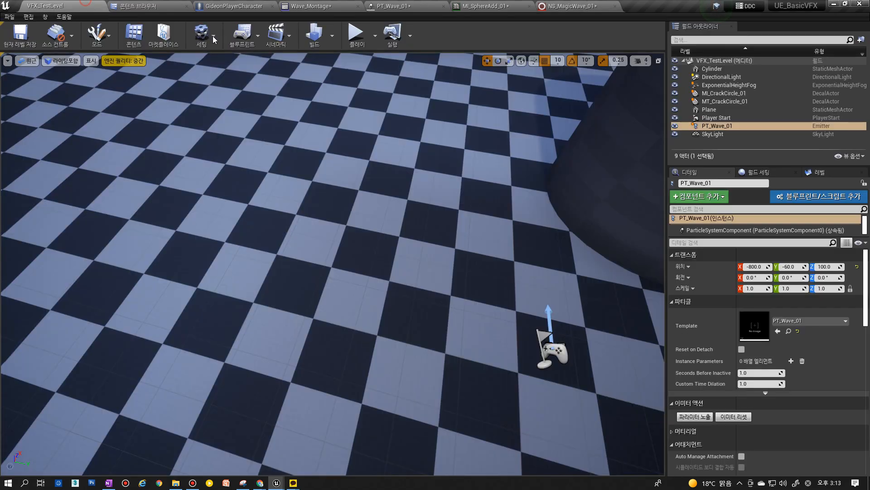
left_click(357, 45)
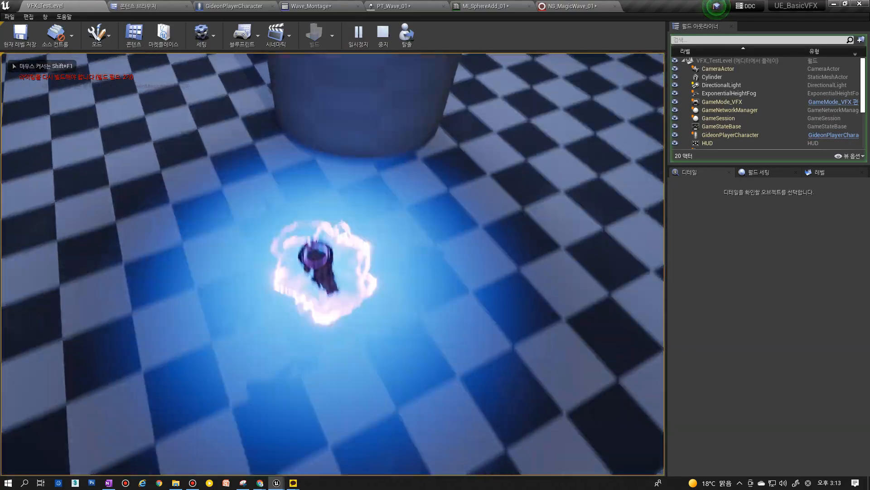
key("a")
key("1")
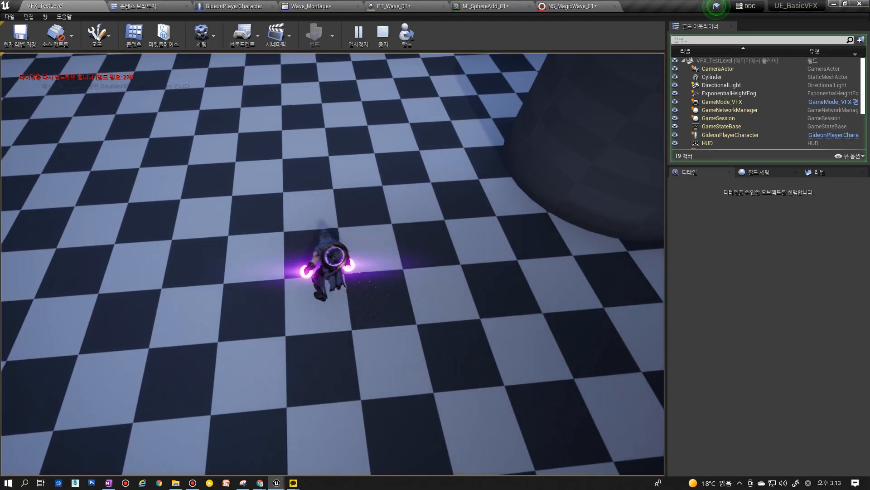
key("Pause")
key("Pause")
key("Pause")
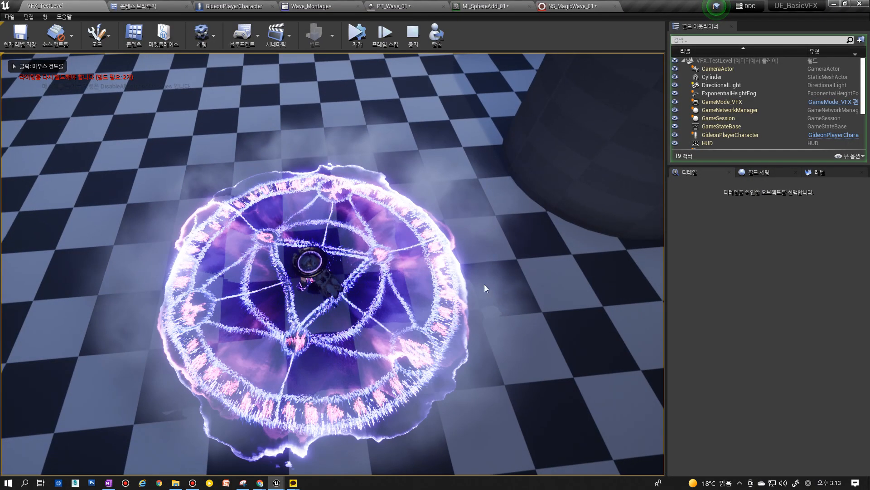
key("Pause")
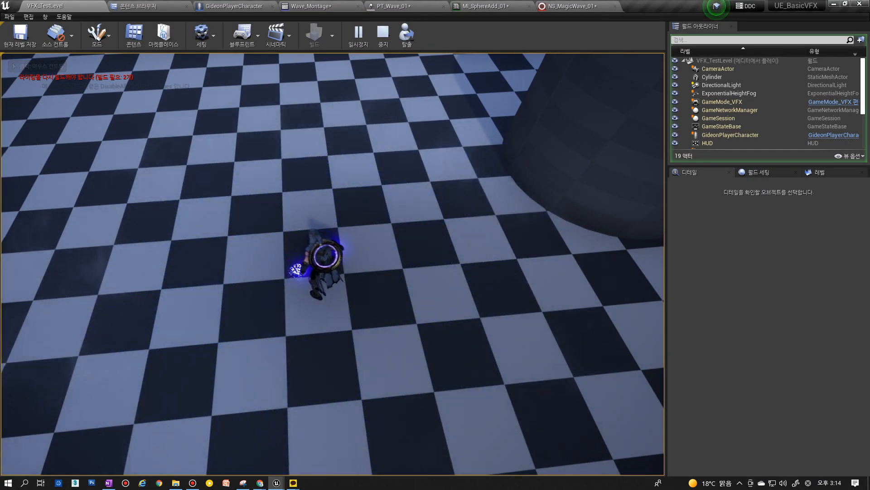
left_click(460, 201)
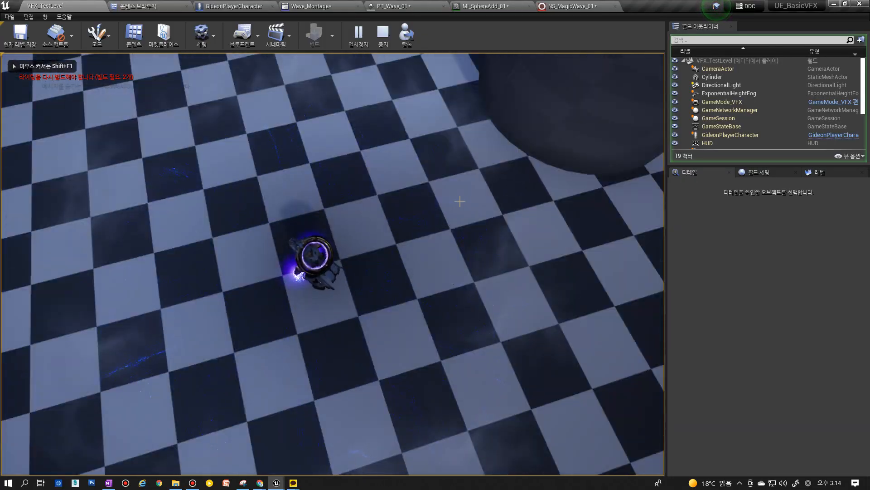
key("Escape")
Adjust the particle Lifetime in Wave_01's Initialize Particle module of NS_MagicWave_01.
left_click(567, 6)
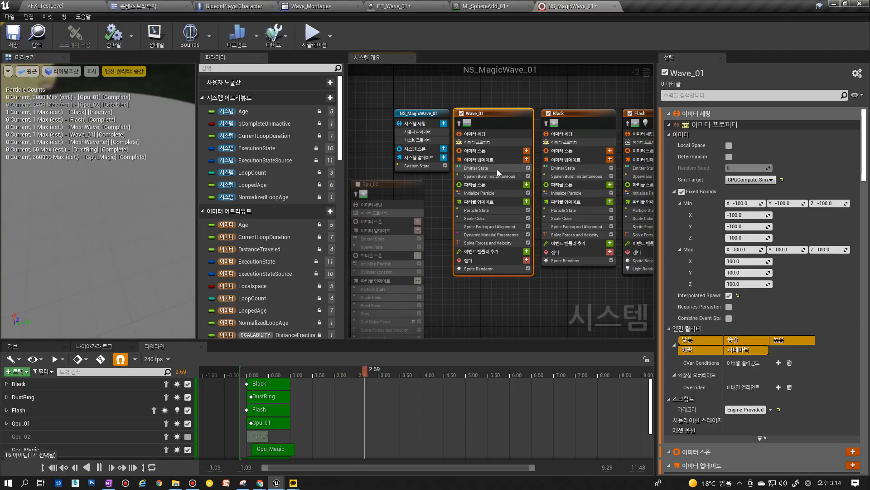
left_click(496, 169)
left_click(502, 192)
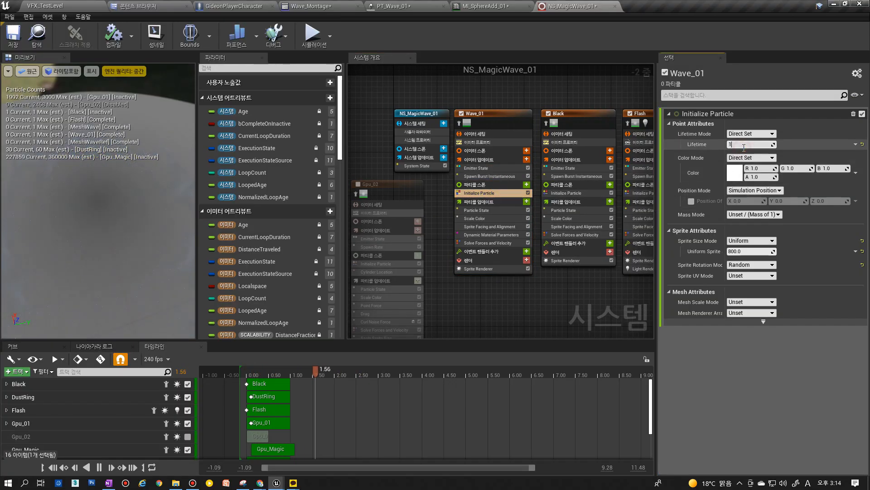
Set the time of the middle key on the Pos_Y curve in Wave_01's Dynamic Material Parameters to 0.15.
left_click(492, 243)
left_click(489, 234)
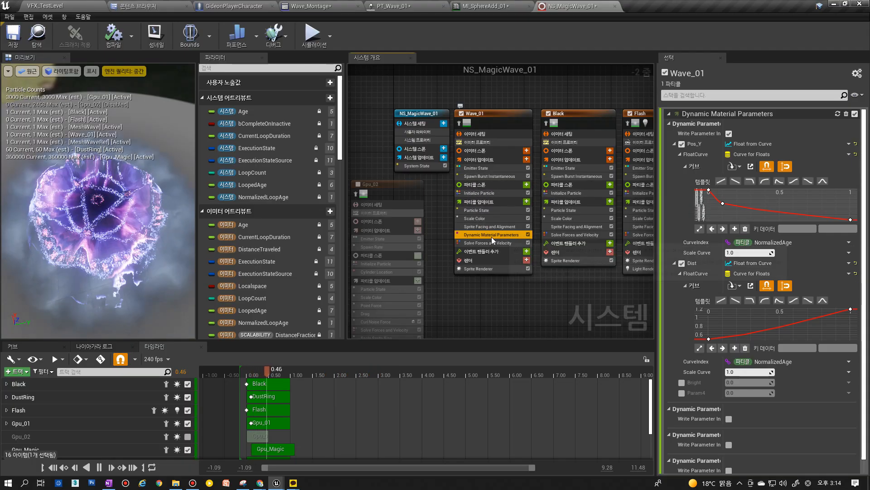
left_click(721, 204)
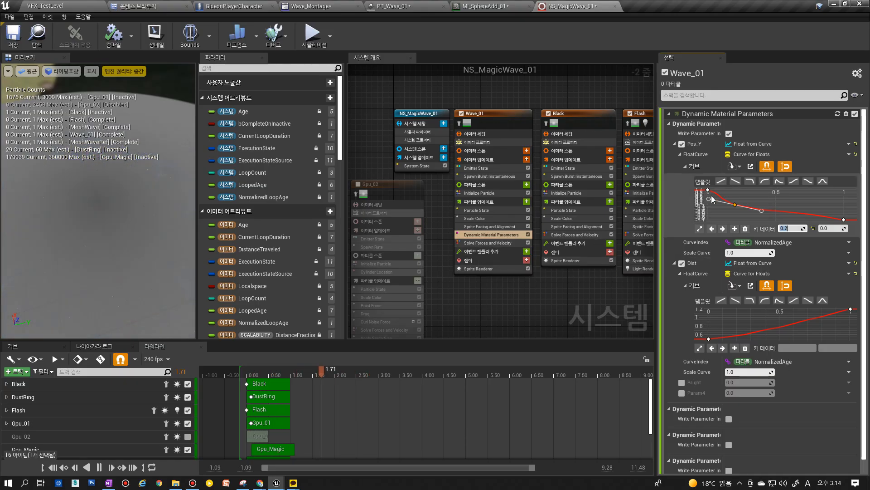
type("1.5")
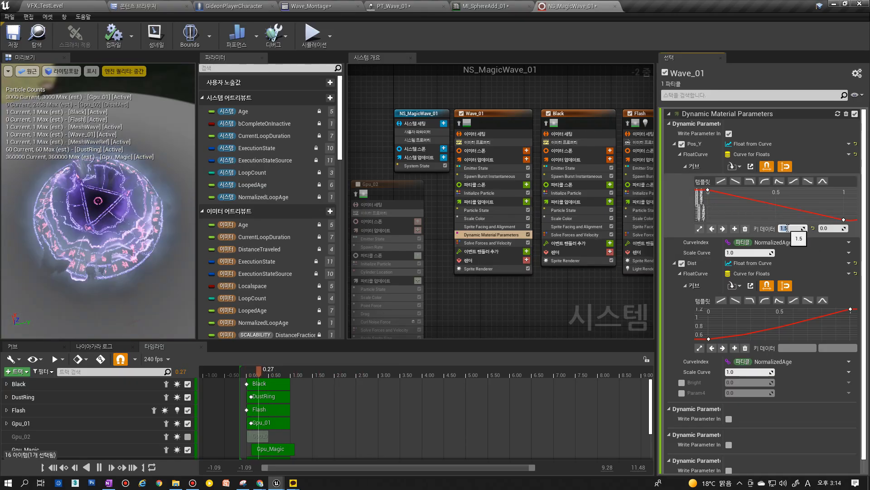
type("0.15")
key("Return")
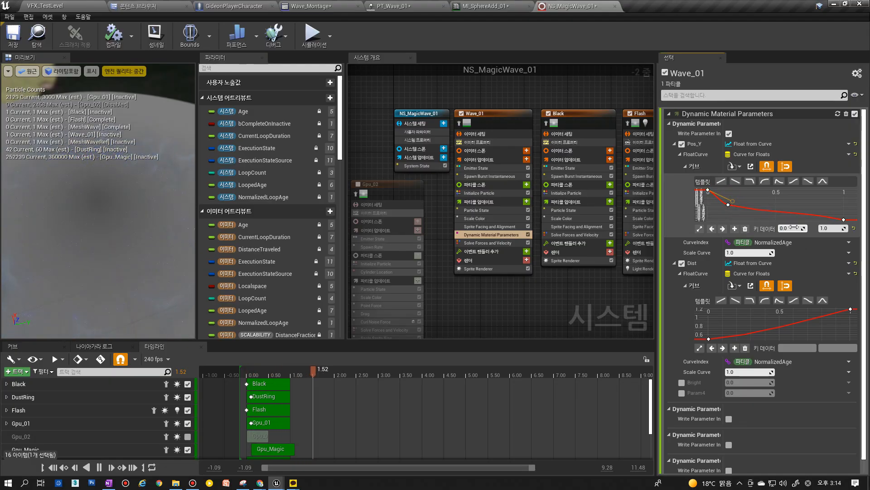
left_click(728, 205)
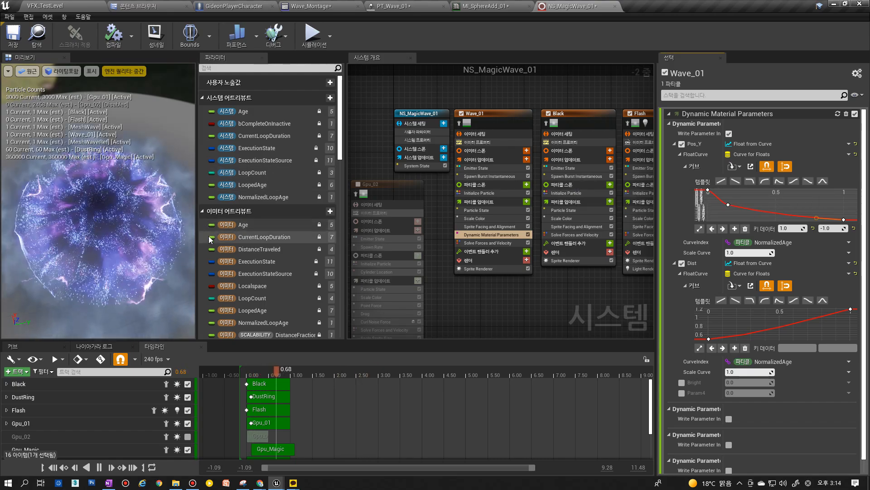
Play-test the skill in VFX_TestLevel, casting it repeatedly while moving around to examine the wave effect, and end the session.
left_click(72, 5)
left_click(350, 45)
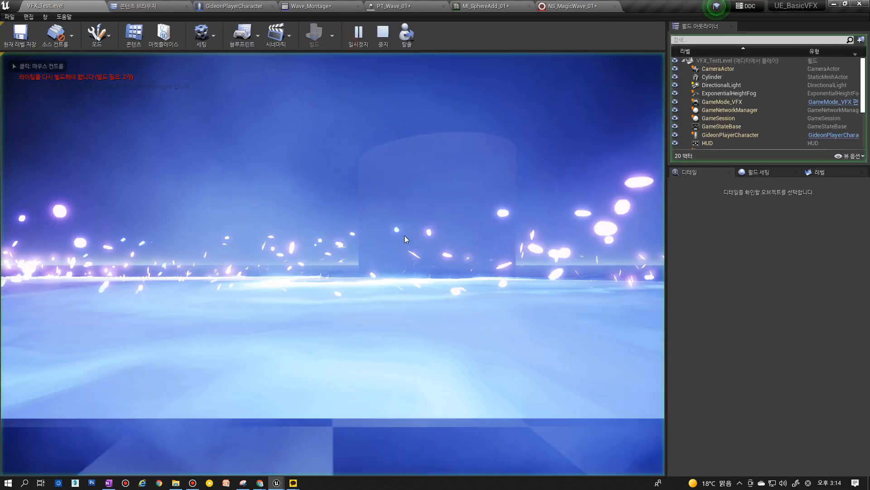
key("1")
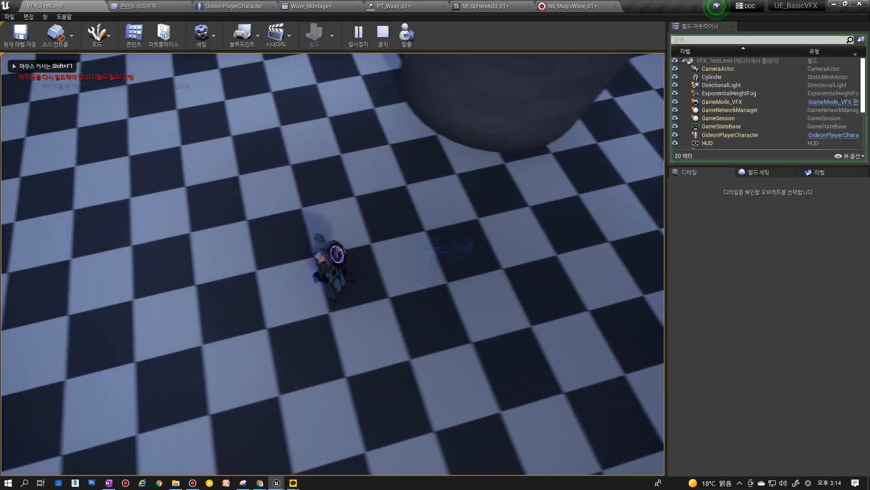
key("1")
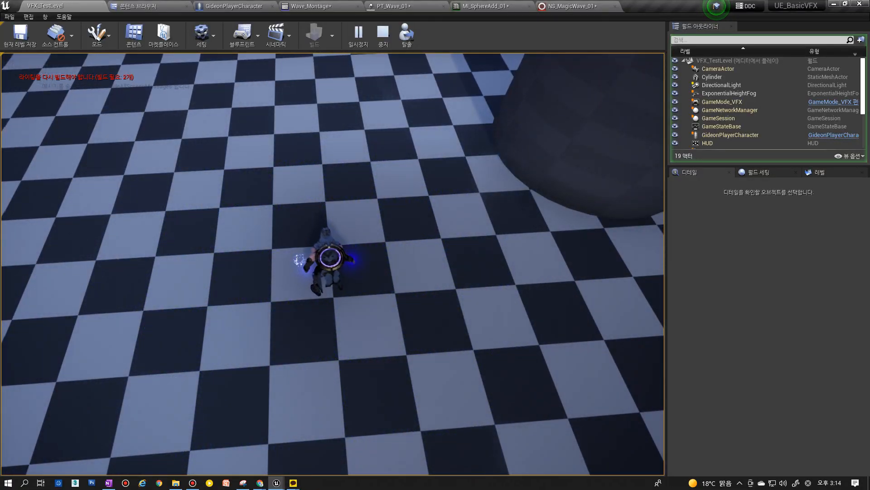
key("1")
key("1")
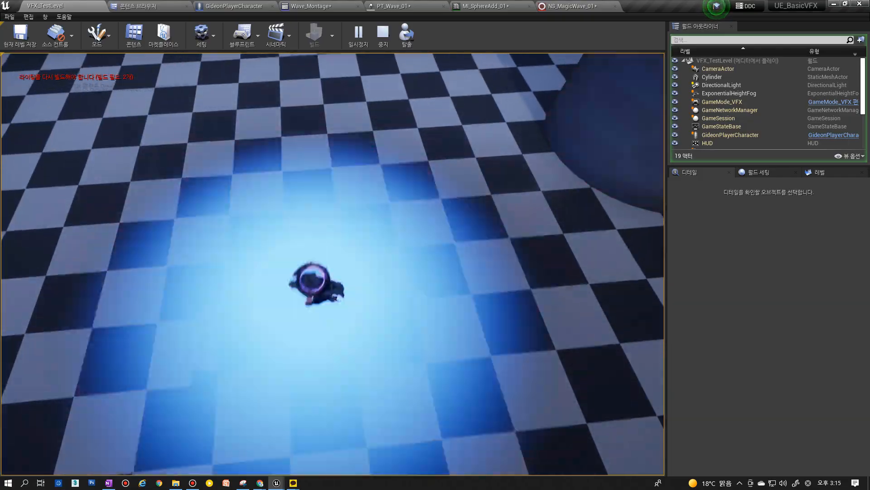
key("1")
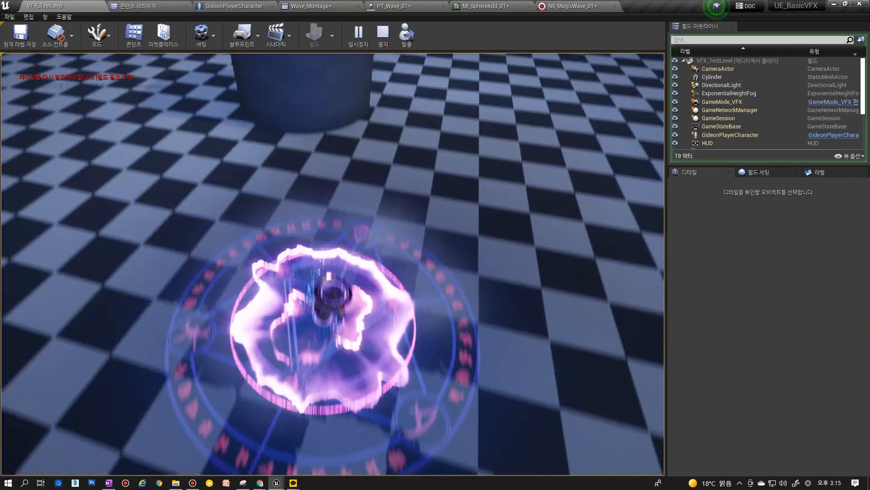
key("1")
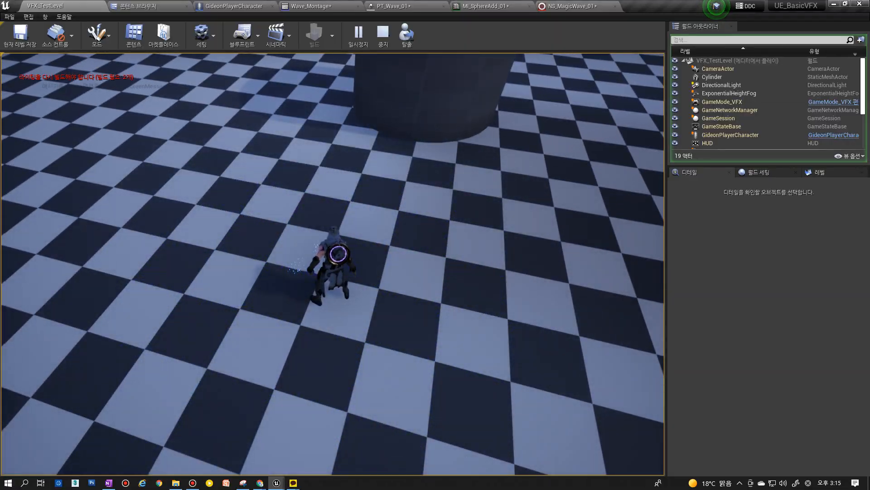
key("1")
key("1")
key("Escape")
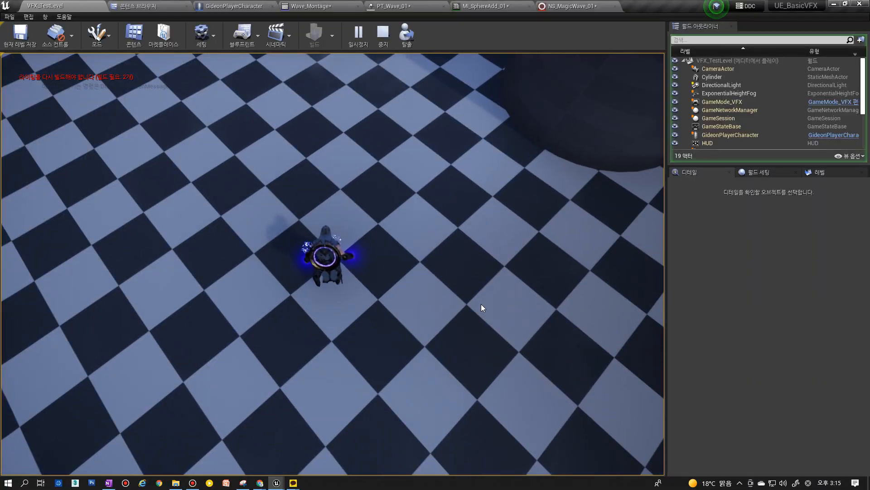
Set the value of the last key on Wave_01's Pos_Y curve in NS_MagicWave_01's Dynamic Material Parameters to -1.1.
left_click(573, 5)
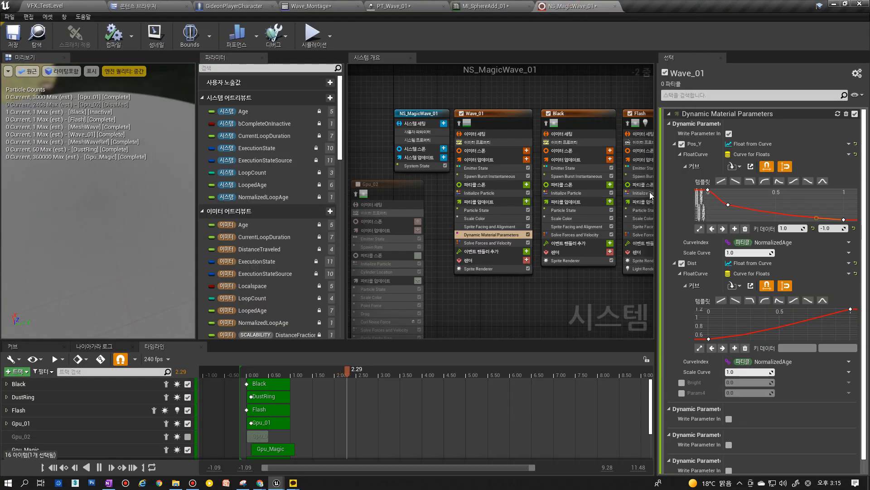
right_click_drag(512, 255, 464, 241)
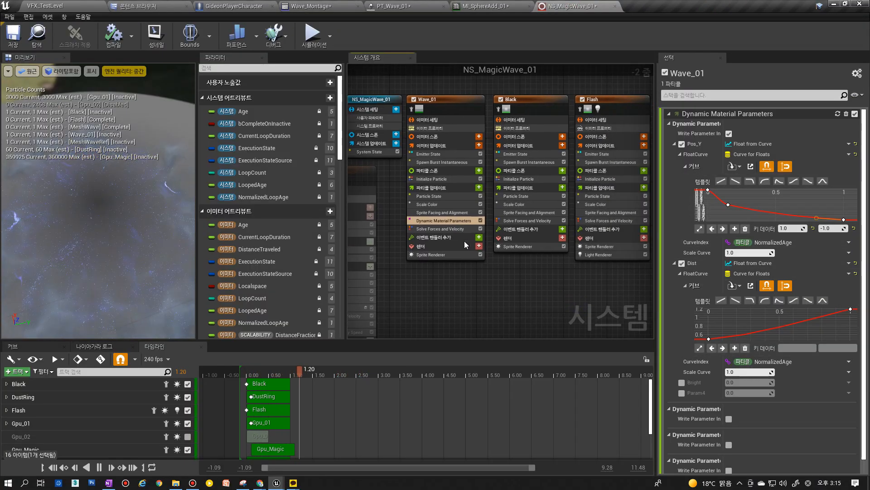
left_click(438, 204)
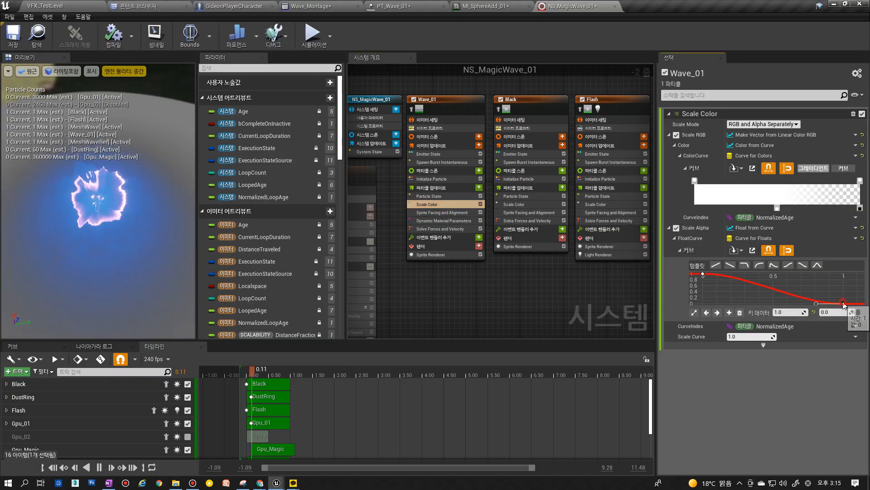
left_click(442, 162)
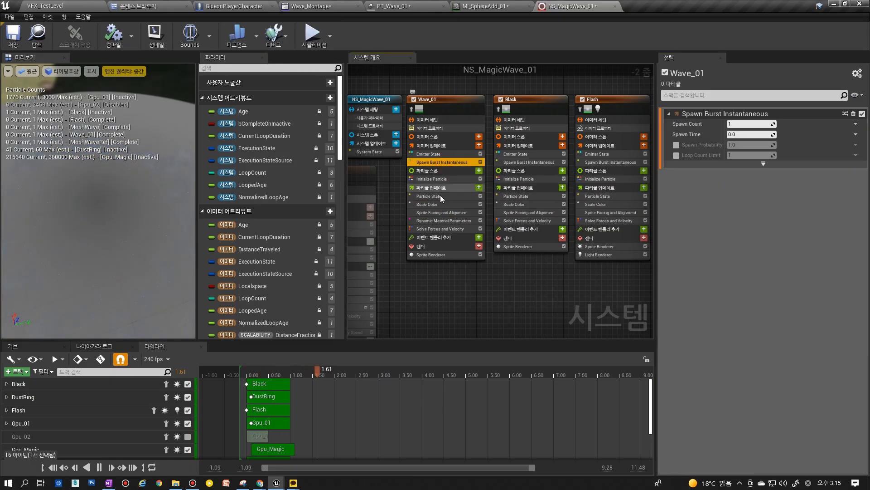
left_click(442, 220)
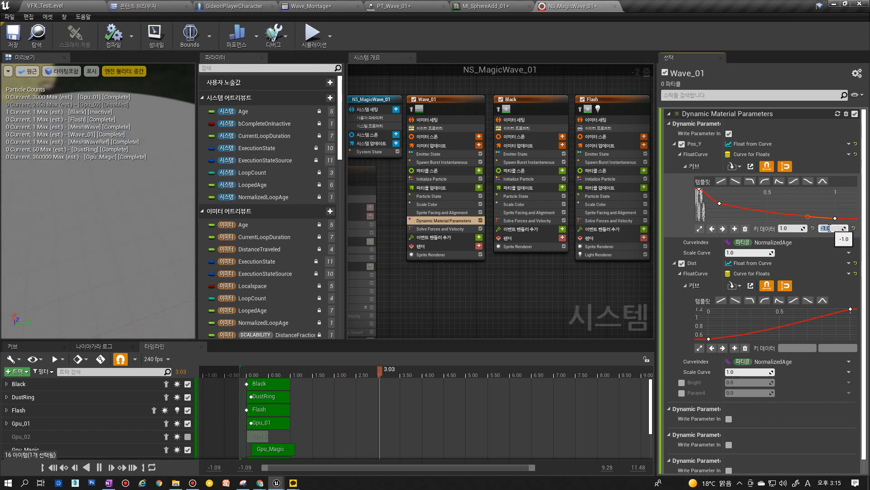
type("-1.1")
key("Return")
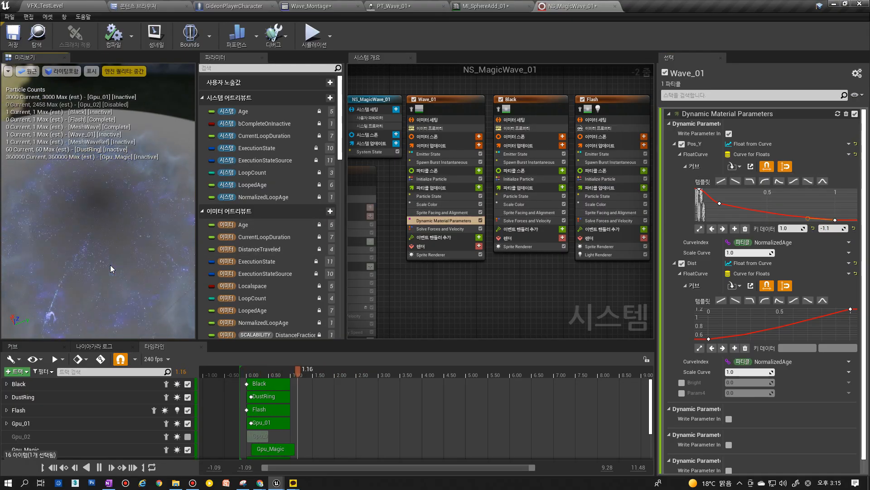
Fine-tune the tangent of the middle key on Wave_01's Pos_Y curve.
left_click(699, 189)
left_click_drag(721, 202, 721, 204)
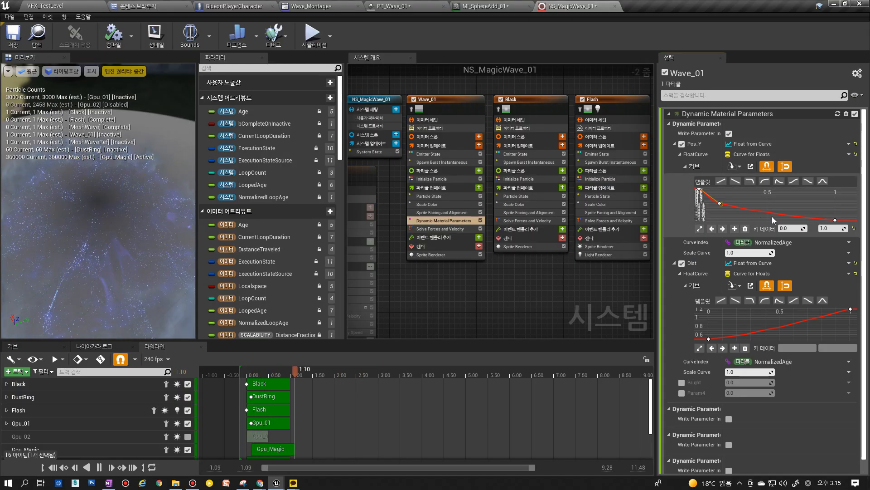
left_click(720, 203)
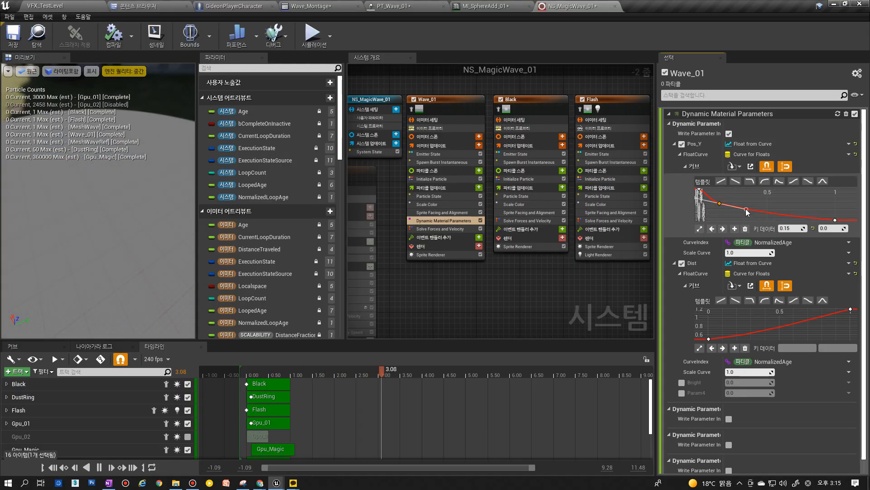
left_click_drag(747, 209, 746, 210)
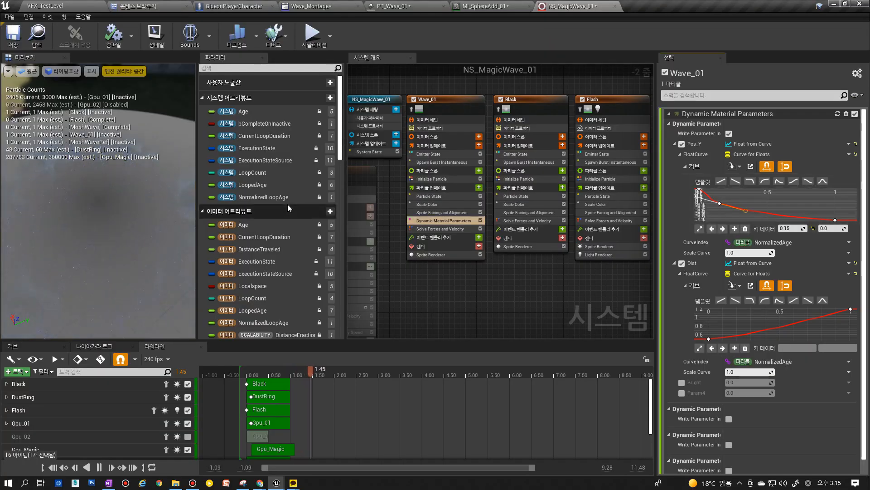
Play-test the skill in VFX_TestLevel, pausing on the expanded rune circle to examine the wave's outer edge, and resume play.
left_click(51, 5)
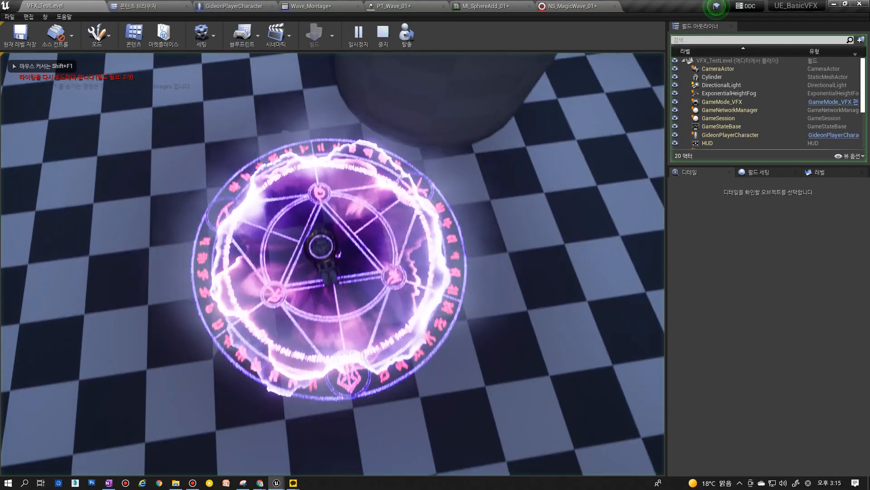
key("1")
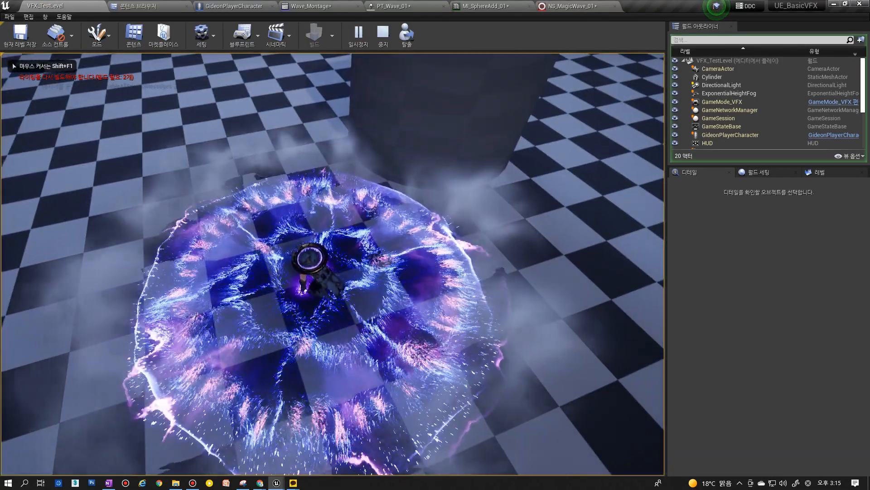
key("1")
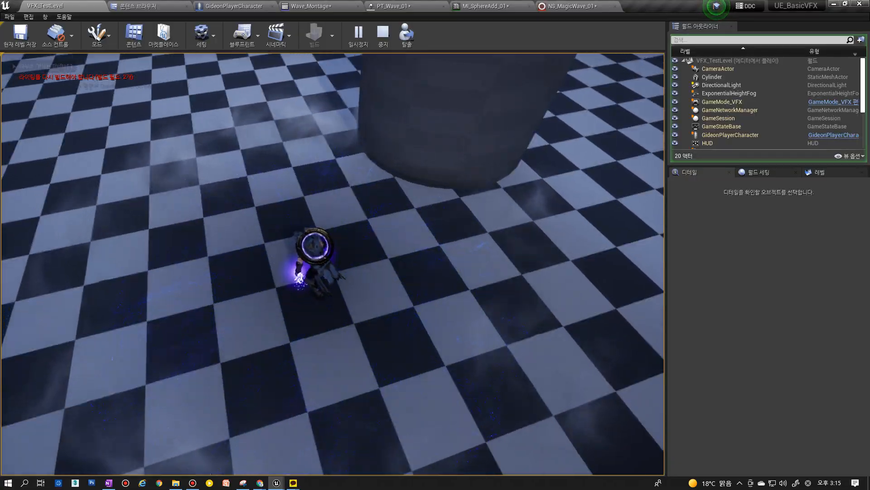
key("Pause")
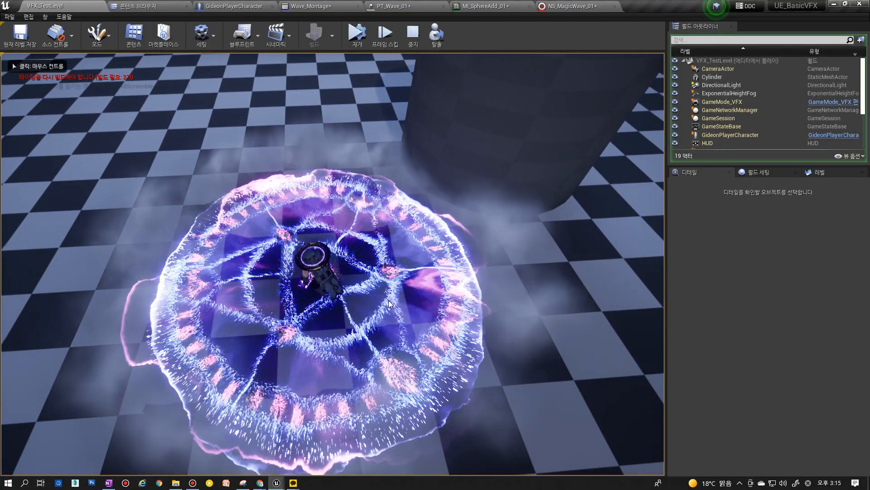
left_click(389, 304)
key("Pause")
Cast the skill several more times to check how the wave expands and fades, and end the play session.
key("1")
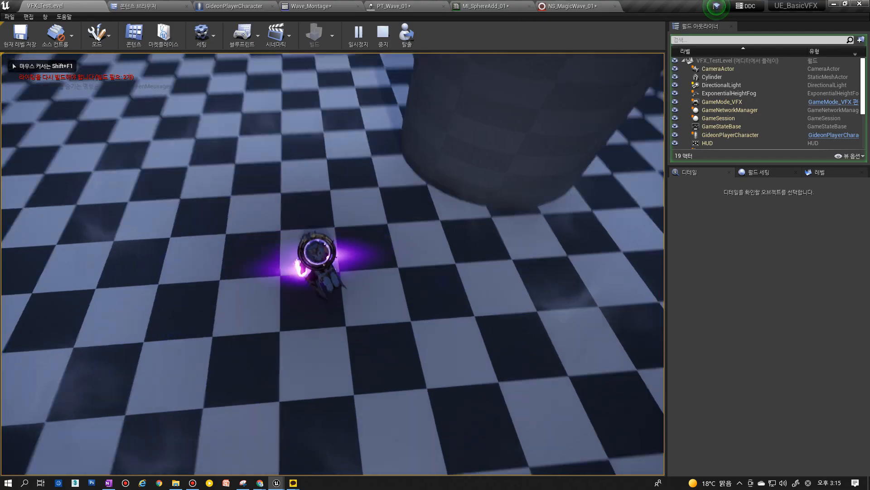
key("1")
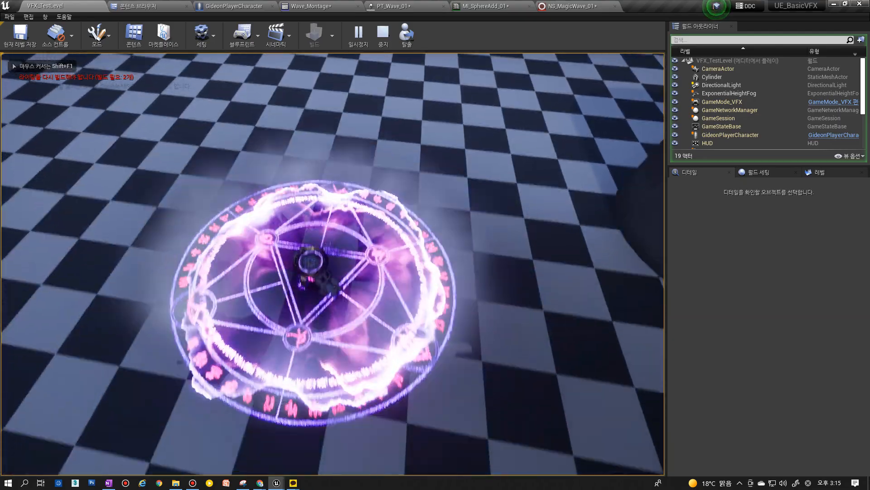
key("1")
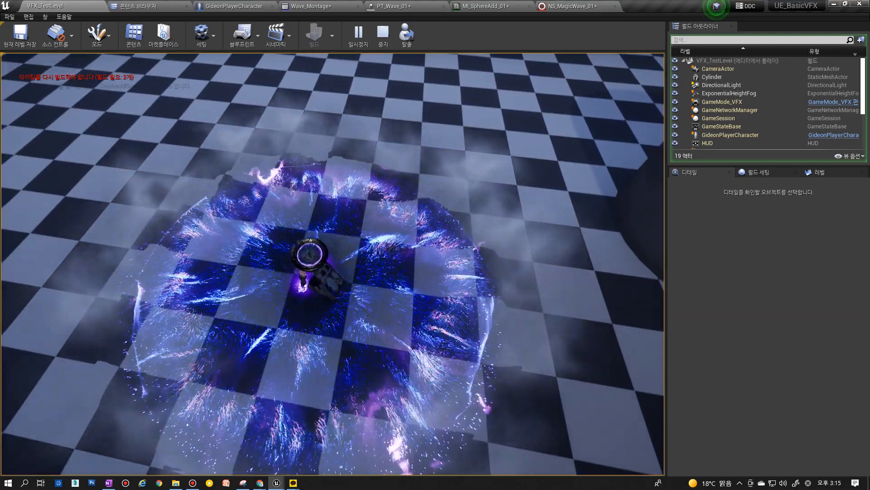
key("1")
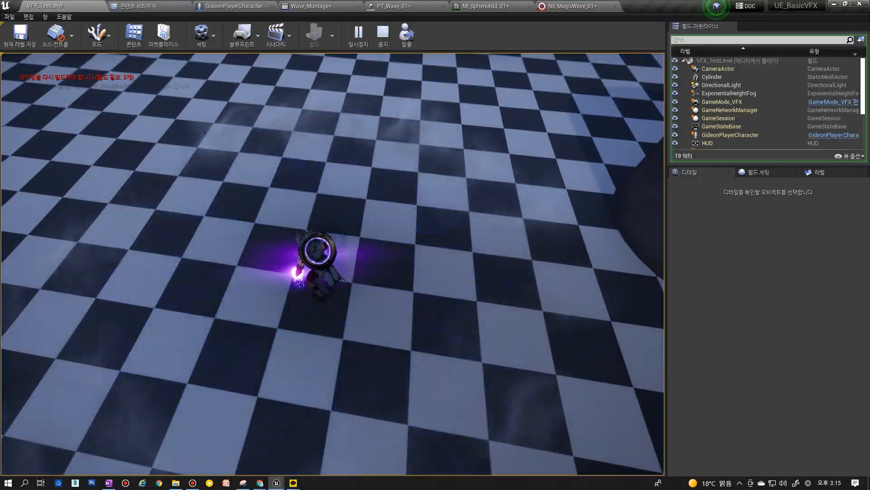
key("1")
key("1")
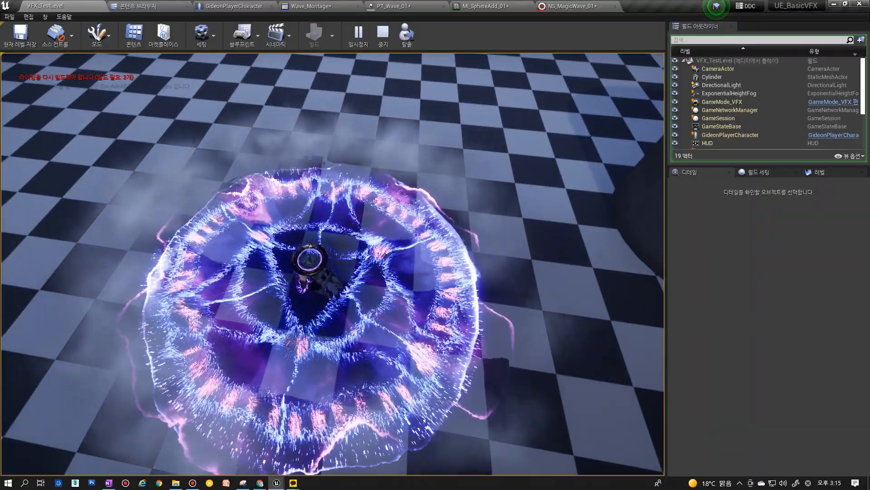
key("1")
key("Escape")
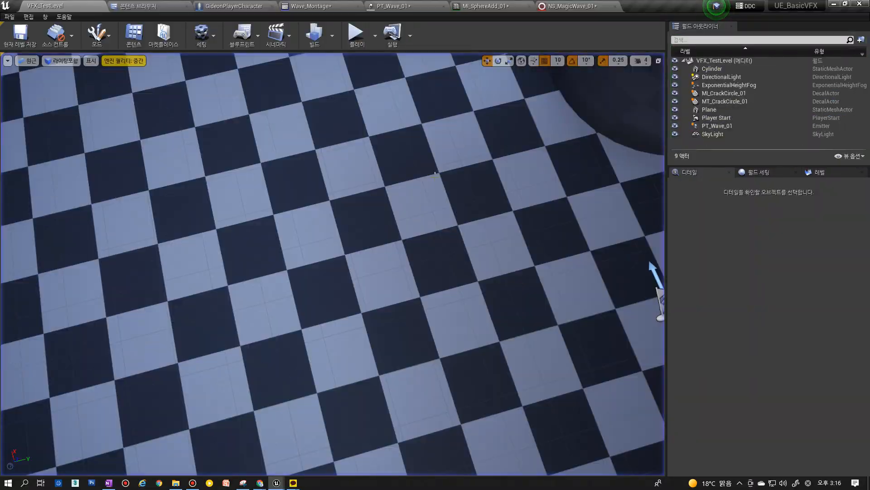
Review Wave_01's Spawn Burst Instantaneous and particle update modules in NS_MagicWave_01, finishing with the Scale Color curves.
left_click(581, 3)
left_click(445, 162)
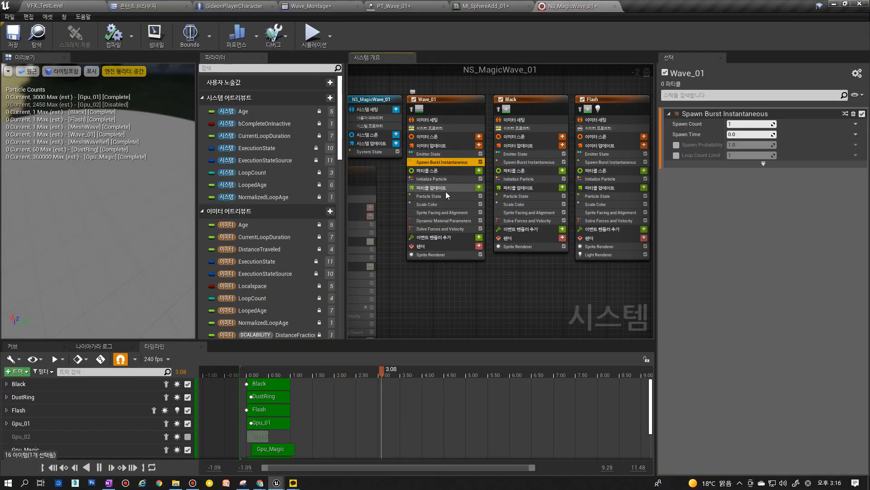
left_click(444, 195)
left_click(448, 204)
left_click(453, 213)
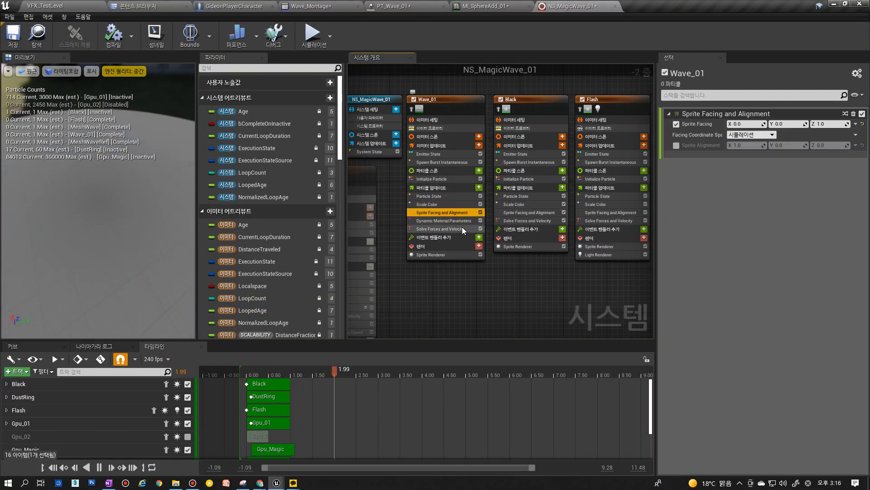
left_click(453, 221)
left_click(453, 205)
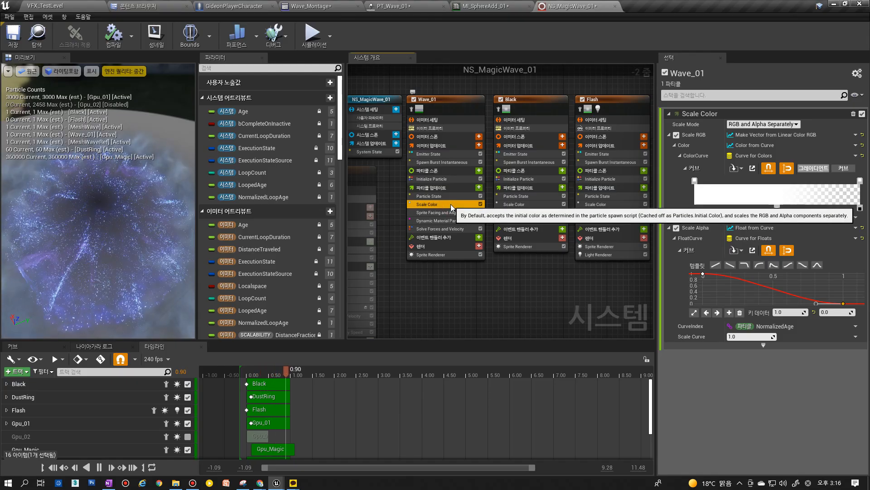
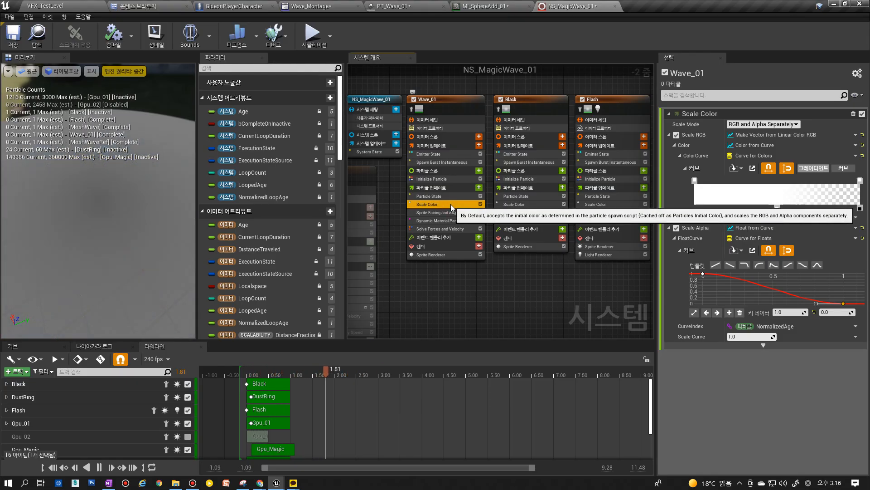
Examine Wave_01's settings from Emitter State and Initialize Particle through Dynamic Material Parameters, finishing with Particle State.
left_click(449, 154)
left_click(448, 161)
left_click(448, 179)
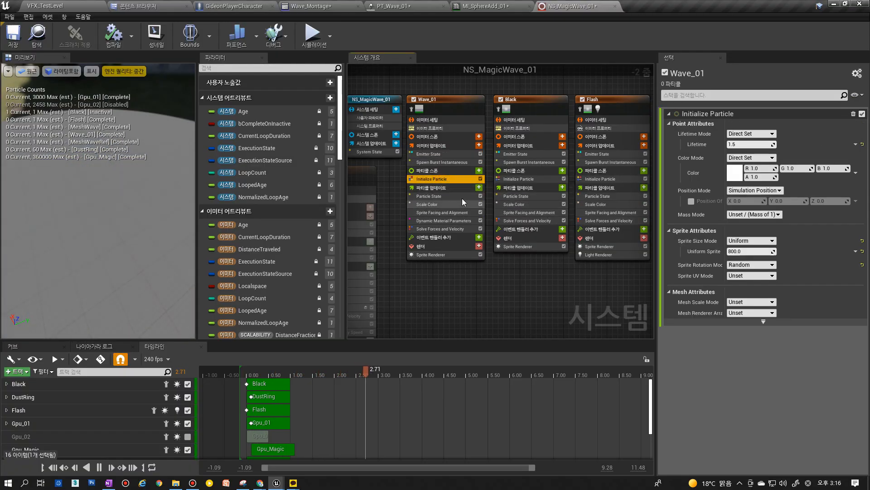
left_click(447, 195)
left_click(448, 204)
left_click(448, 212)
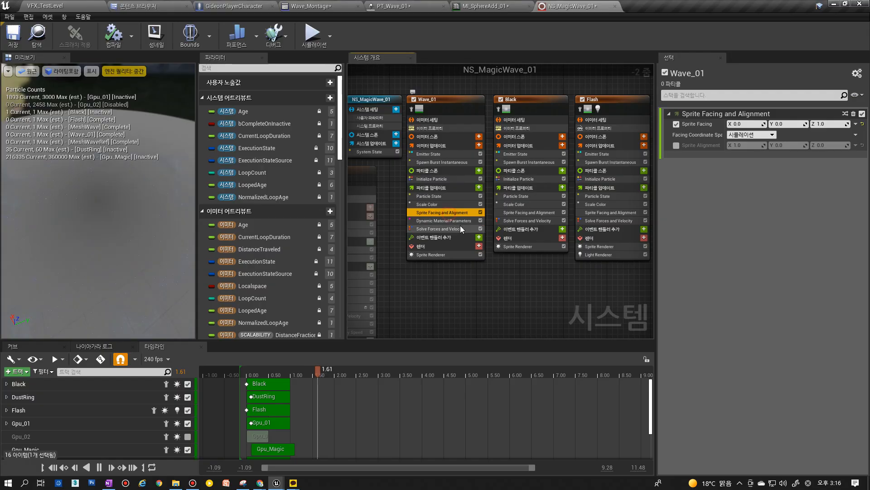
left_click(460, 223)
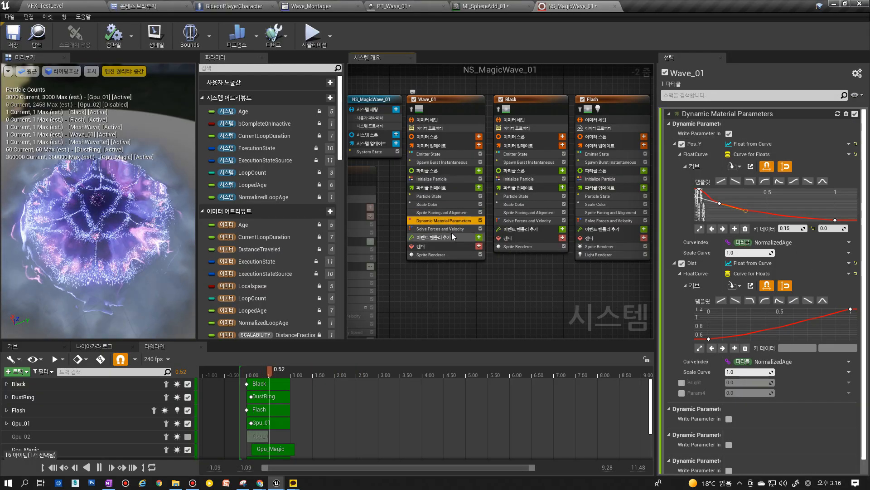
left_click(447, 212)
left_click(444, 198)
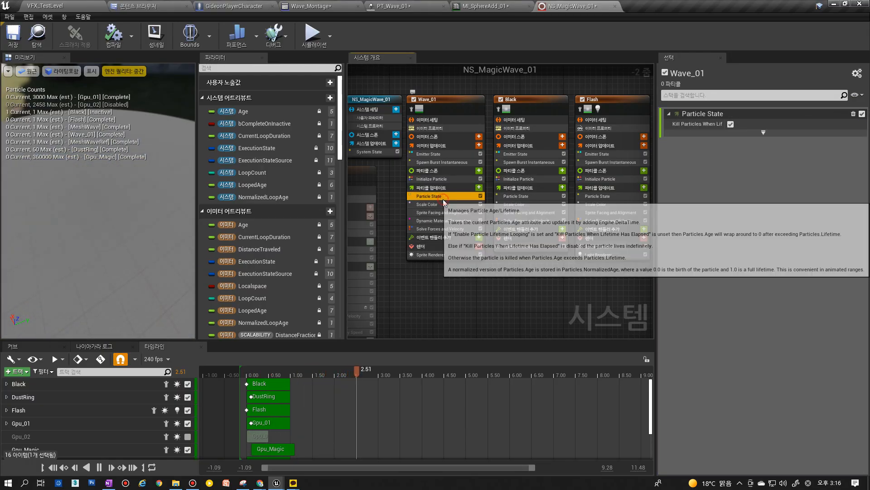
scroll(440, 208, "up", 2)
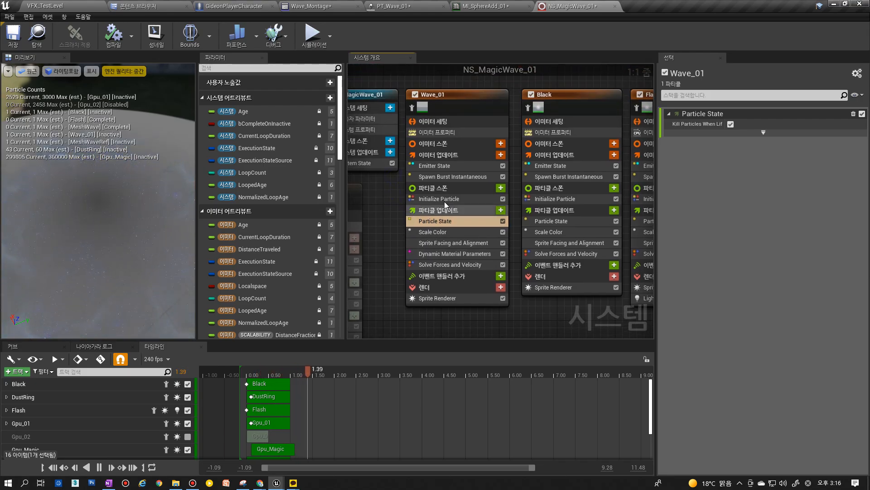
Set the uniform sprite size in Wave_01's Initialize Particle module to 700.
left_click(462, 178)
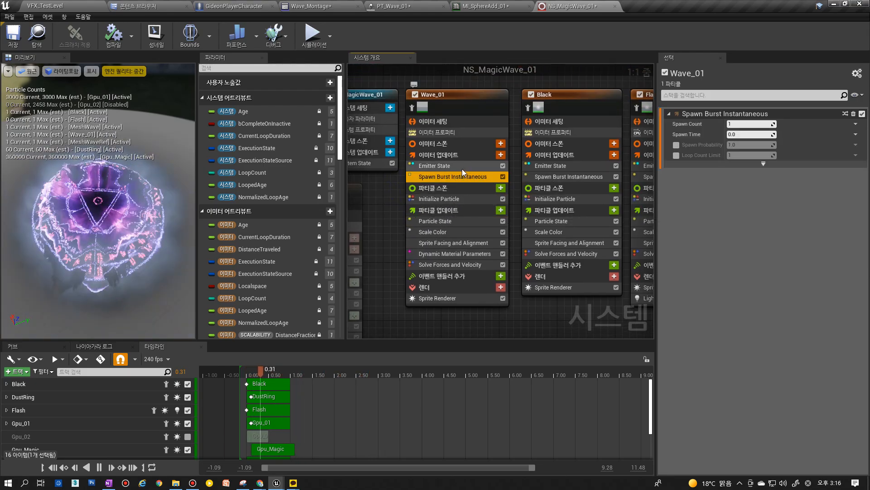
left_click(439, 199)
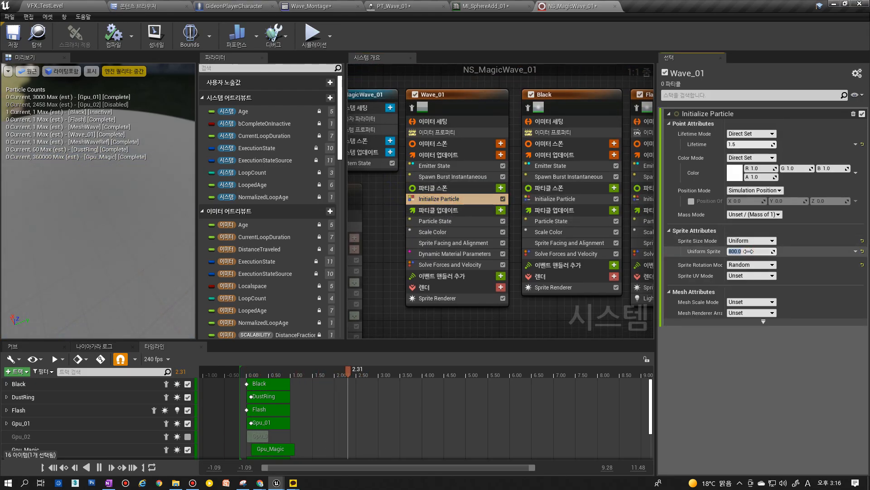
key("Return")
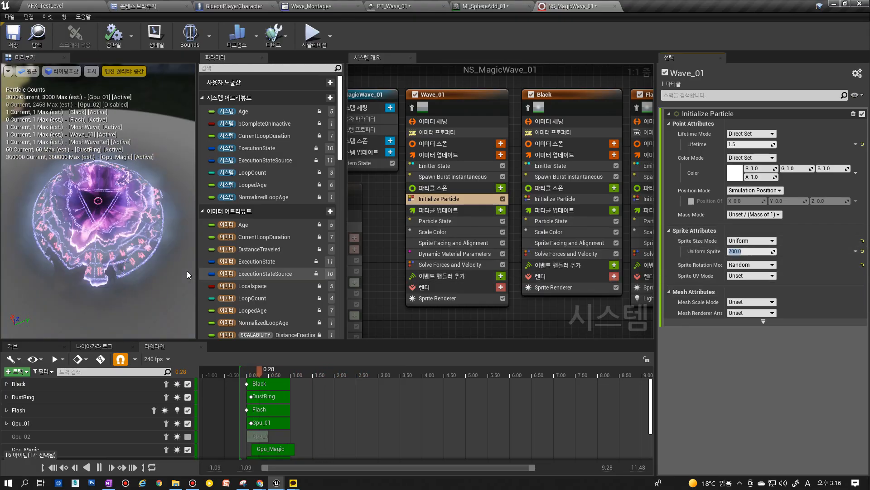
Set the time of the middle key on Wave_01's Pos_Y curve to 0.2 in Dynamic Material Parameters.
left_click(447, 224)
left_click(453, 231)
left_click(467, 242)
left_click(476, 253)
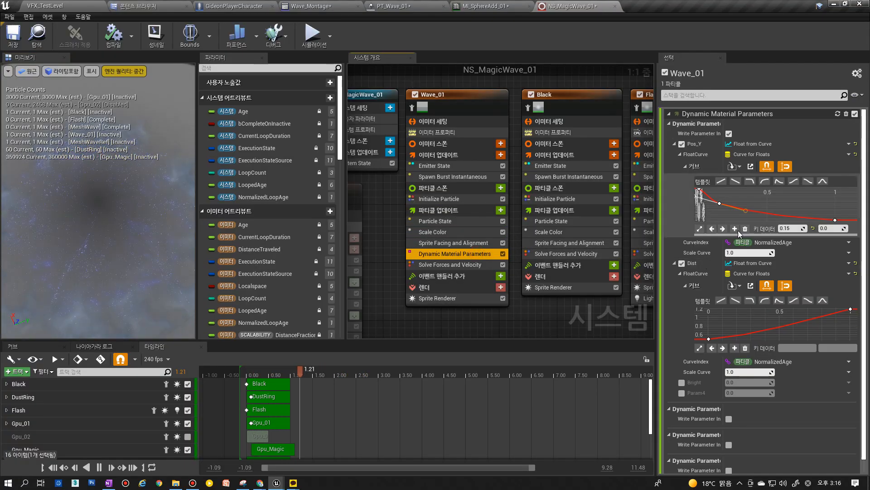
left_click(724, 212)
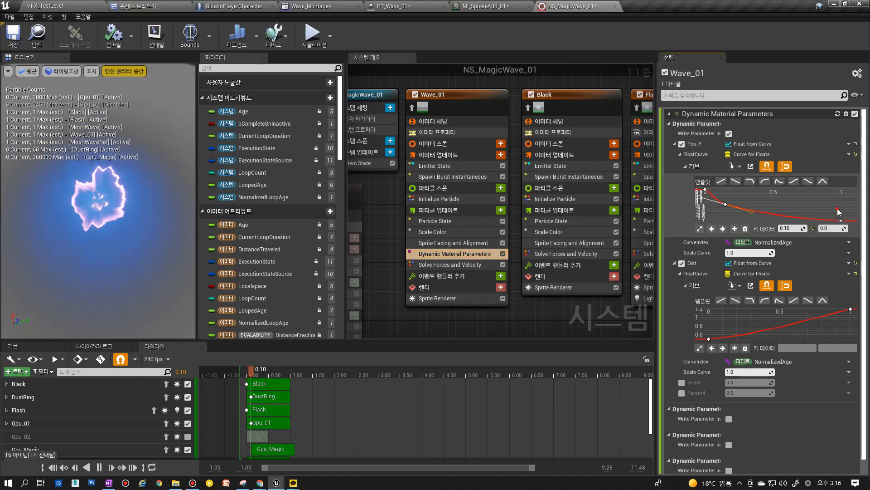
left_click_drag(720, 214, 738, 197)
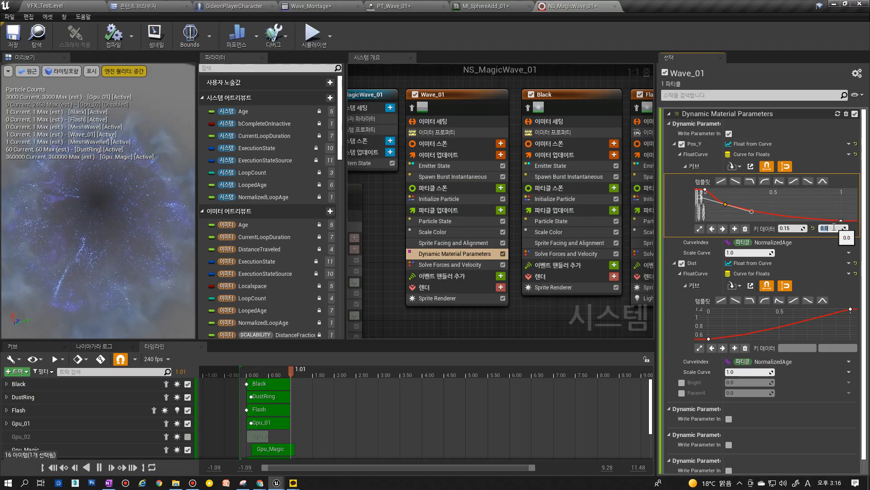
type("0.2")
key("Return")
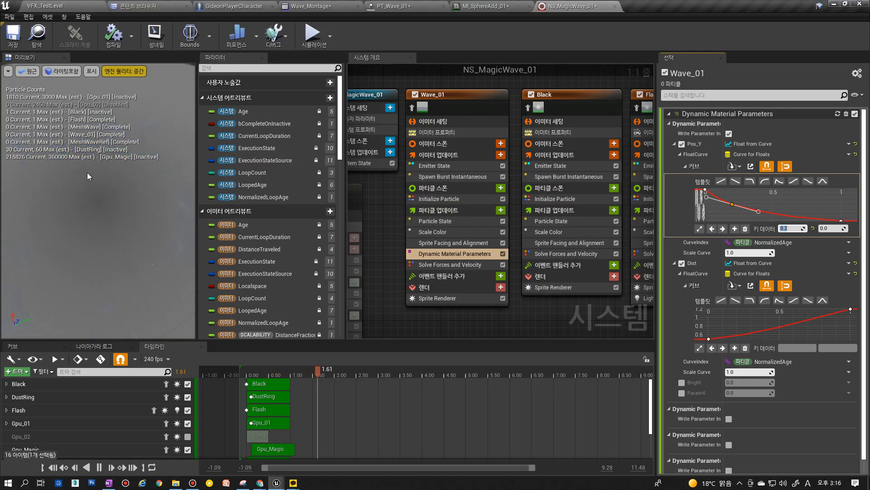
Play-test VFX_TestLevel, moving the character around and casting the skill repeatedly to check the wave against the rune circle.
left_click(73, 6)
left_click(364, 44)
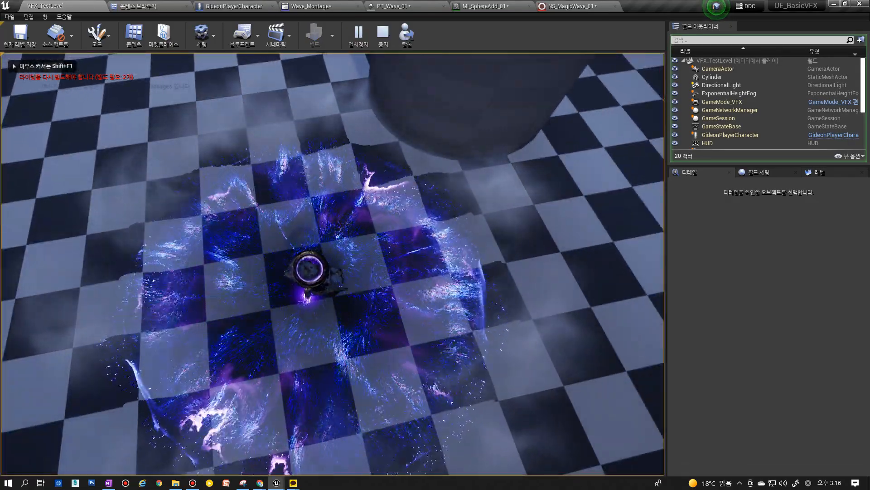
key("a")
key("w")
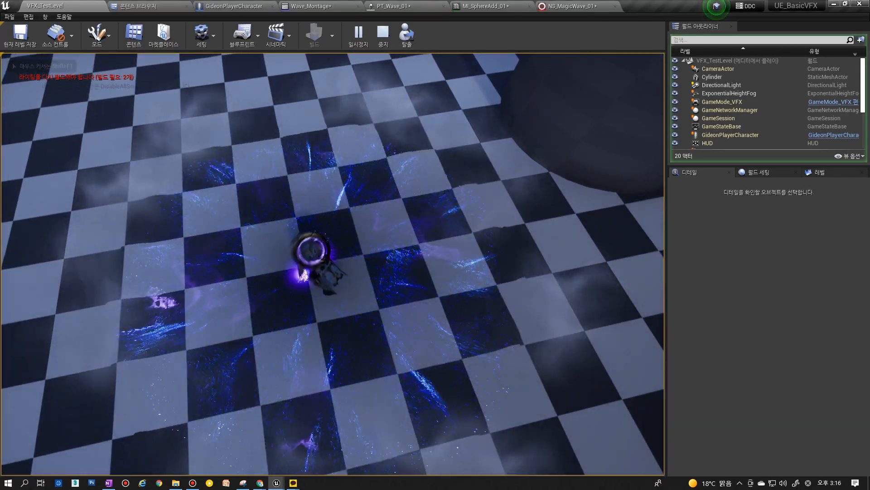
key("a")
key("w")
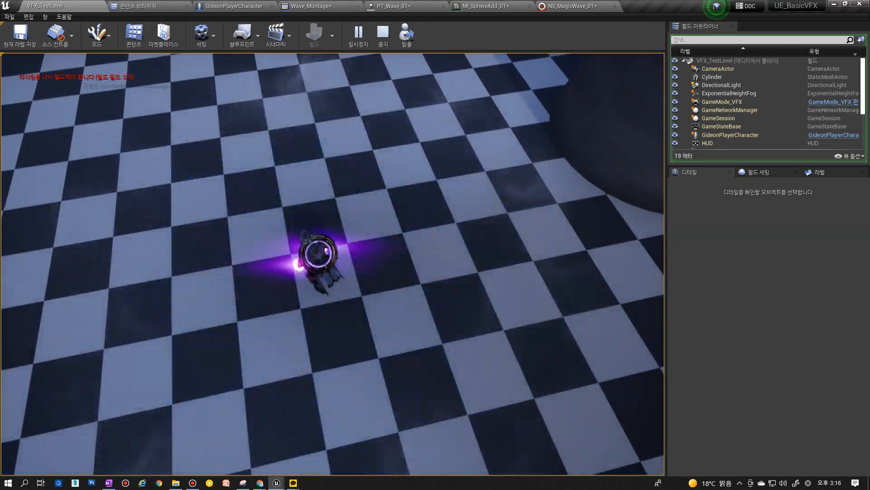
key("1")
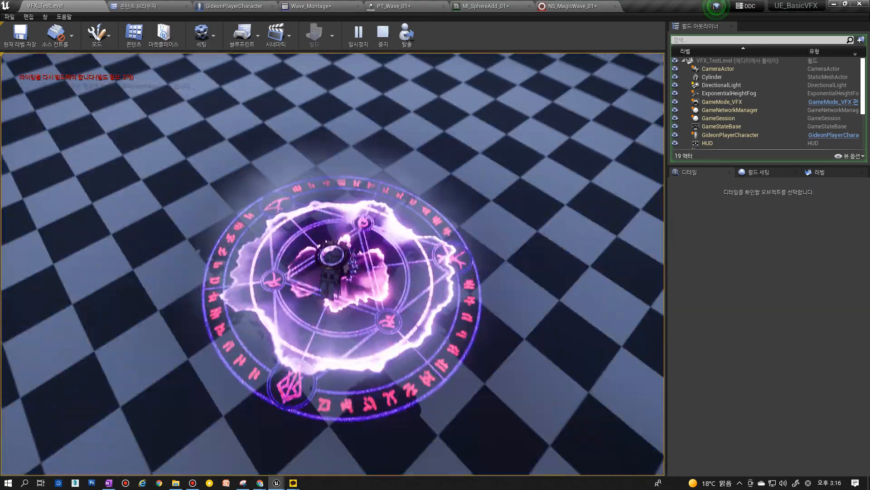
key("1")
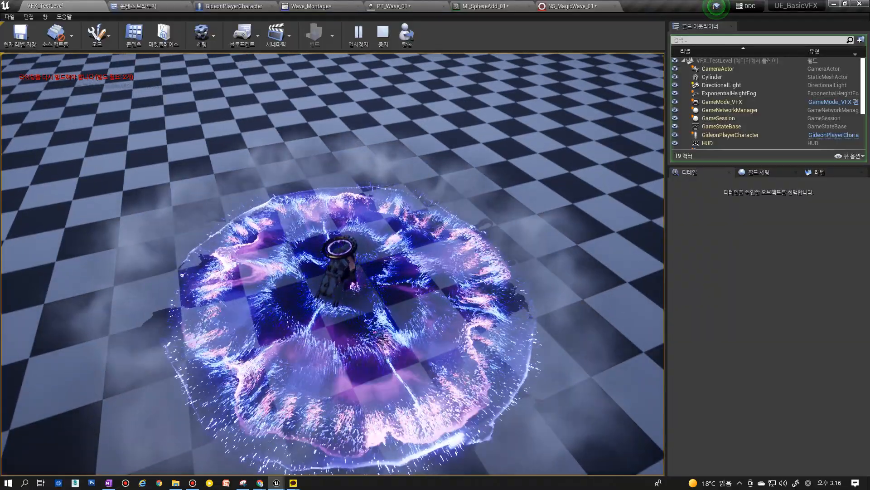
key("1")
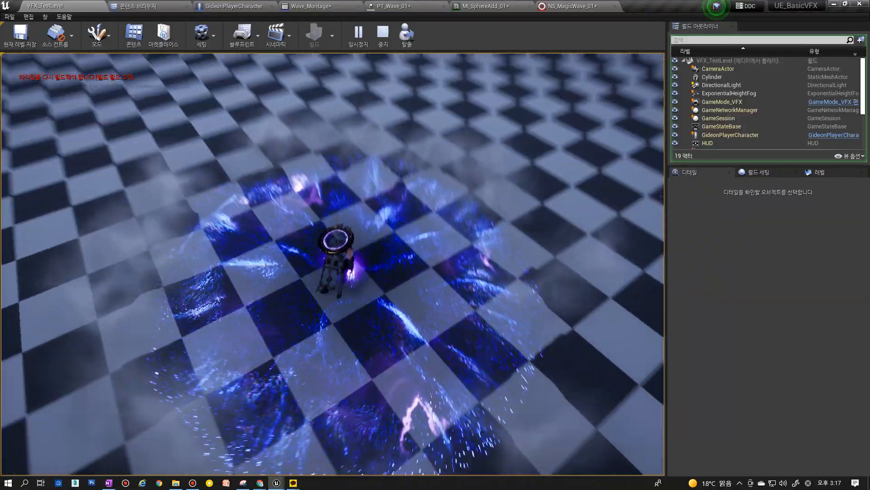
Pause on the expanded rune circle to examine the wave's edge, resume, cast the skill again, and end the play session.
key("Pause")
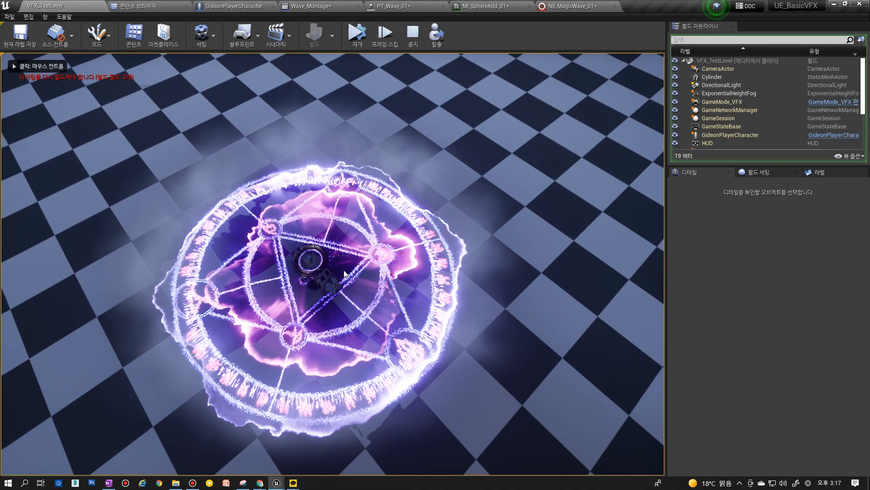
key("Pause")
left_click(344, 273)
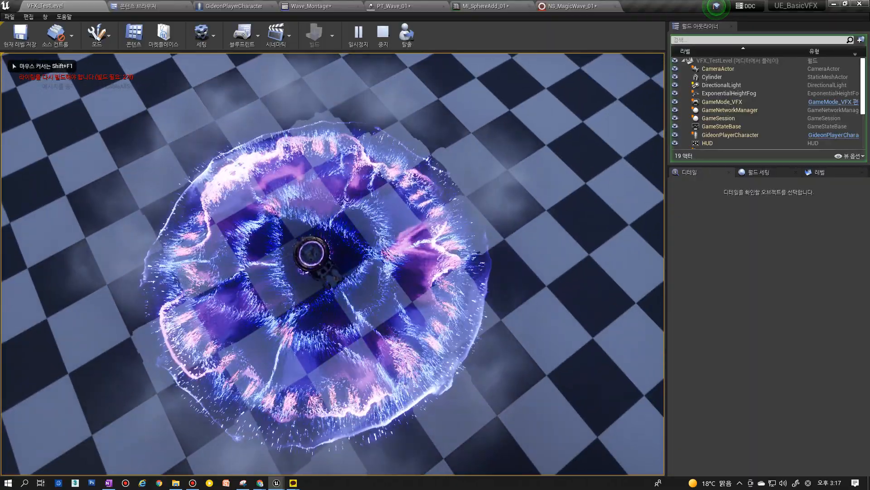
key("1")
key("1")
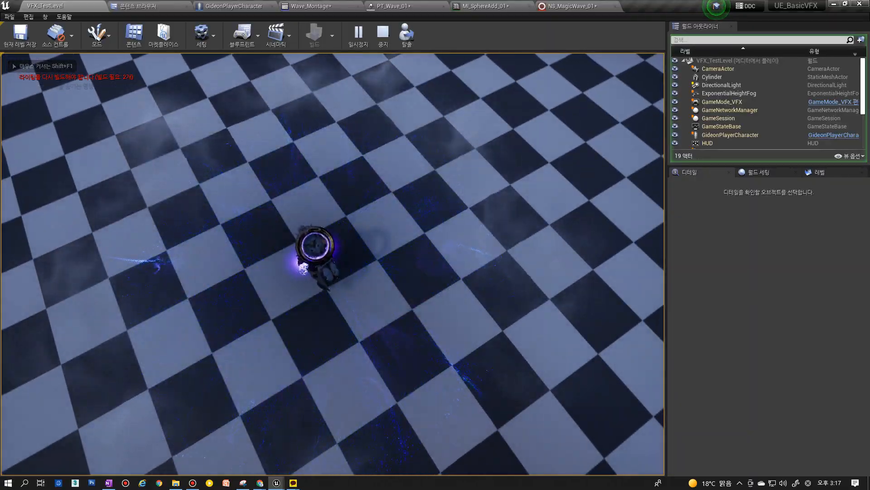
key("1")
key("Escape")
Return to NS_MagicWave_01 and set the Grid Location XYZ Dimensions of Gpu_Magic to 700 in X and Y.
left_click(576, 6)
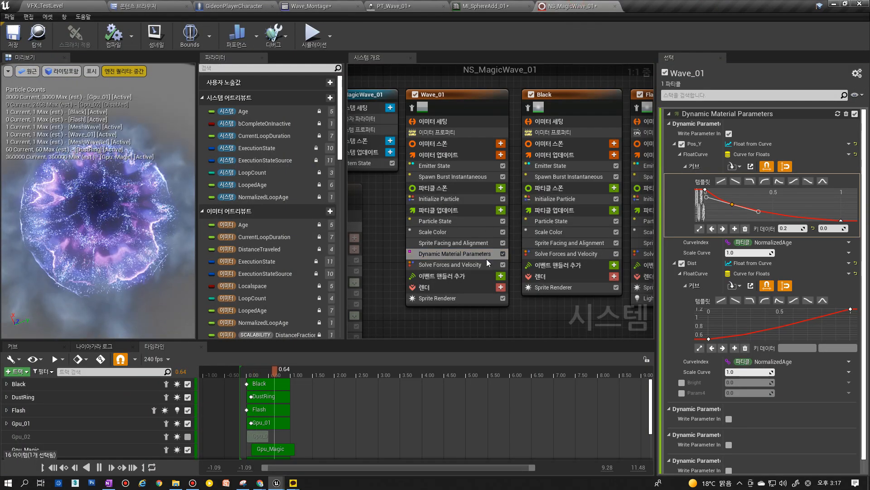
left_click(460, 263)
left_click(458, 232)
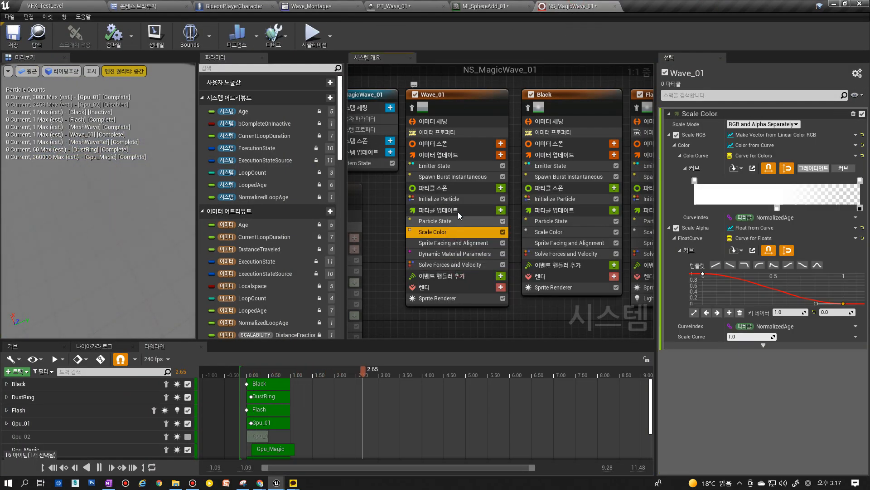
left_click(454, 199)
right_click_drag(572, 308, 414, 295)
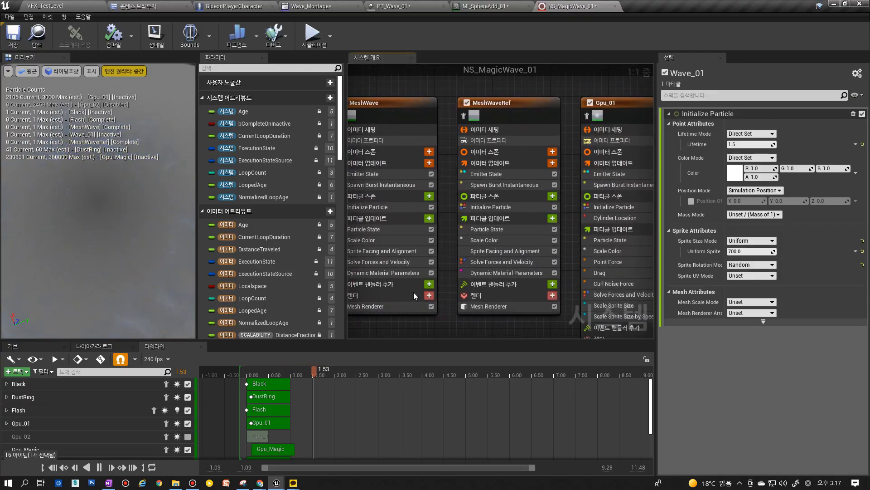
right_click_drag(566, 221, 385, 199)
right_click_drag(581, 310, 414, 281)
left_click(504, 167)
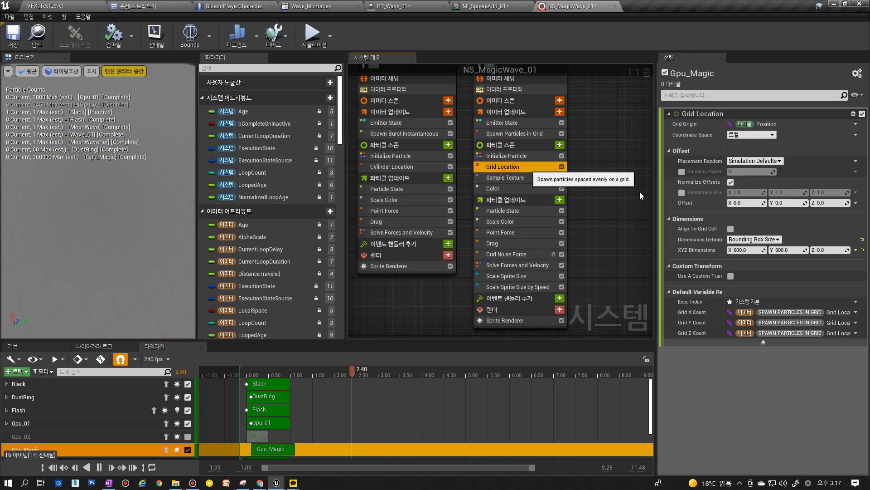
left_click(751, 250)
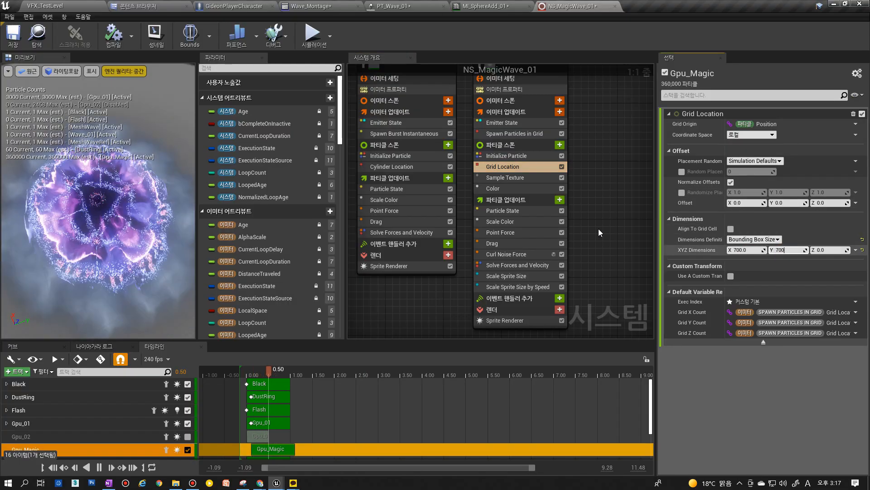
Set both the X Count and Y Count of Gpu_Magic's Spawn Particles in Grid module to 700.
right_click_drag(551, 158, 563, 203)
left_click(527, 178)
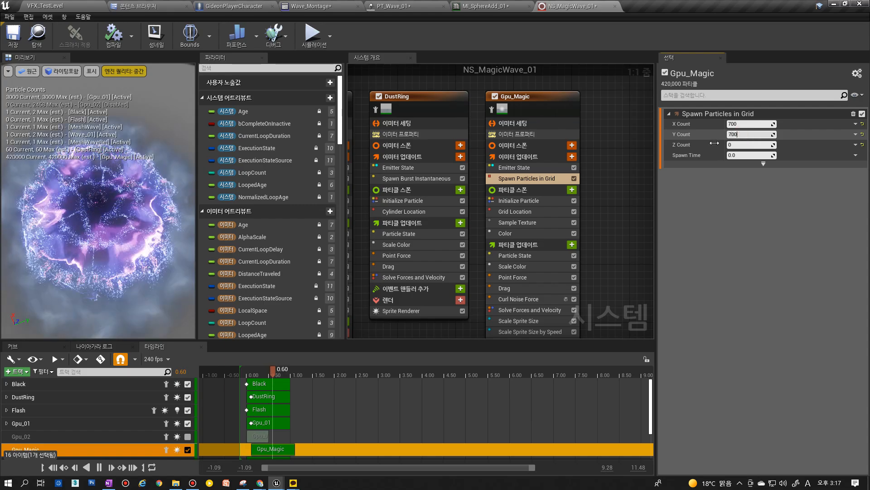
key("Return")
Set the uniform sprite size in Wave_01's Initialize Particle module to 750.
right_click_drag(362, 277, 651, 270)
right_click_drag(471, 292, 649, 286)
right_click_drag(502, 288, 616, 288)
right_click_drag(475, 302, 578, 307)
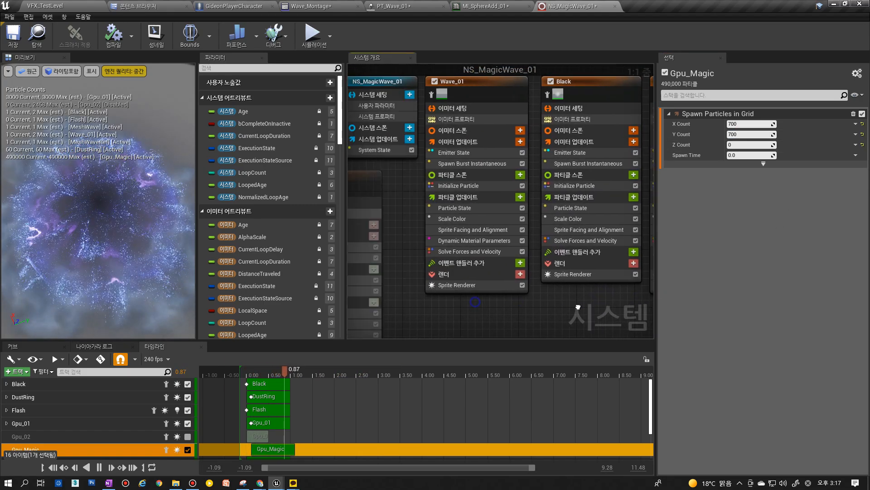
right_click_drag(519, 292, 379, 287)
left_click(403, 216)
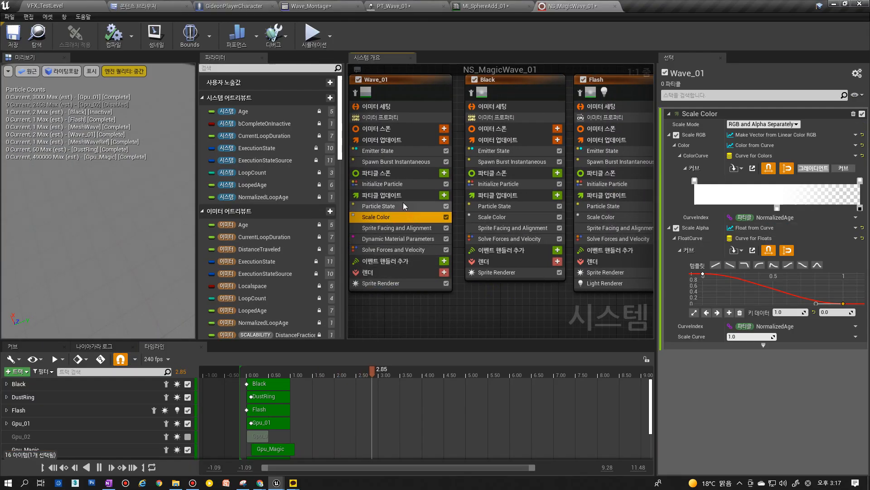
left_click(397, 185)
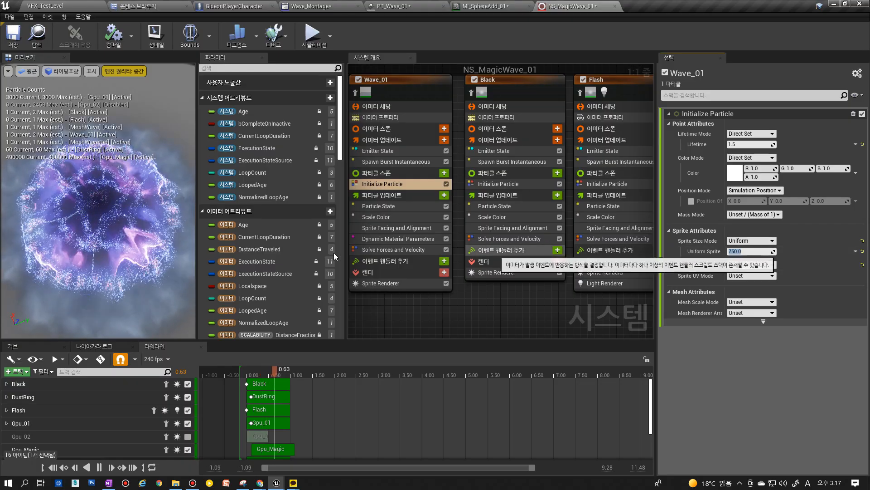
Play-test VFX_TestLevel and cast the skill repeatedly to check the enlarged wave and rune circle.
left_click(63, 7)
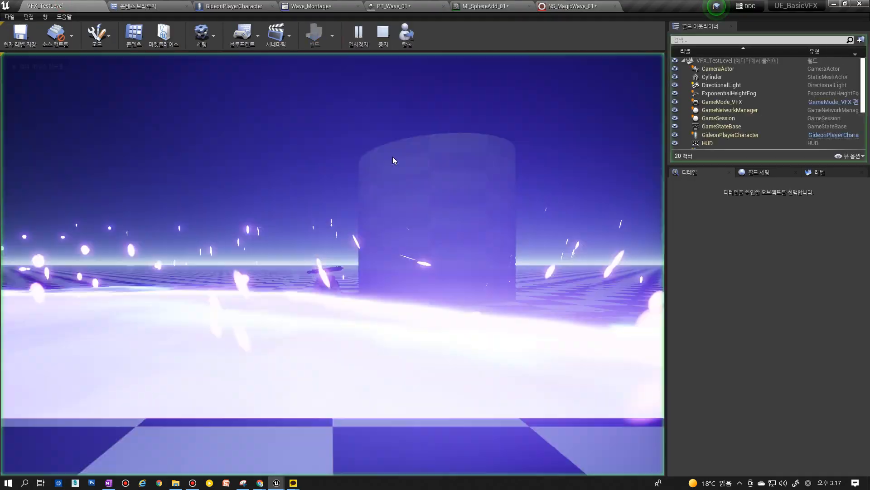
key("1")
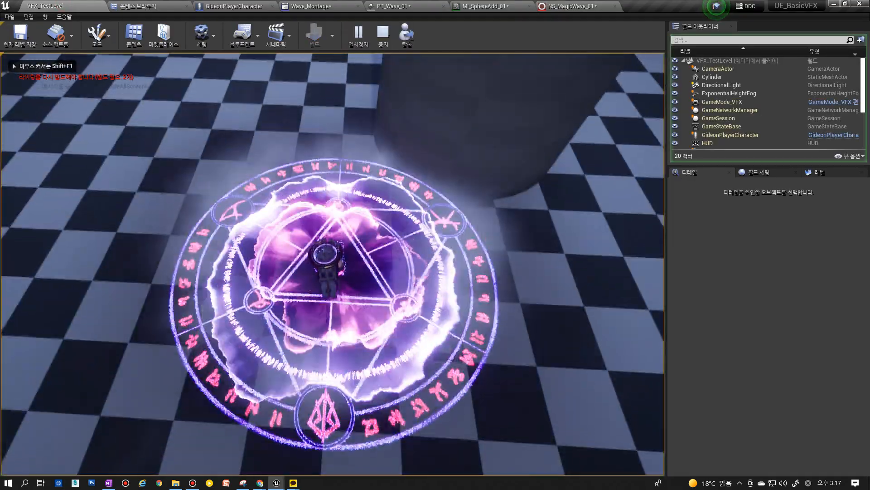
key("w")
key("1")
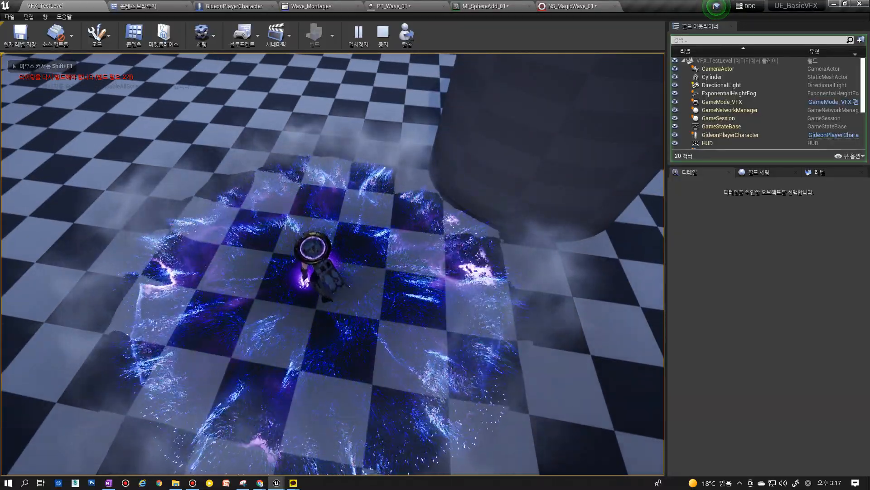
key("1")
key("1")
key("1")
key("1")
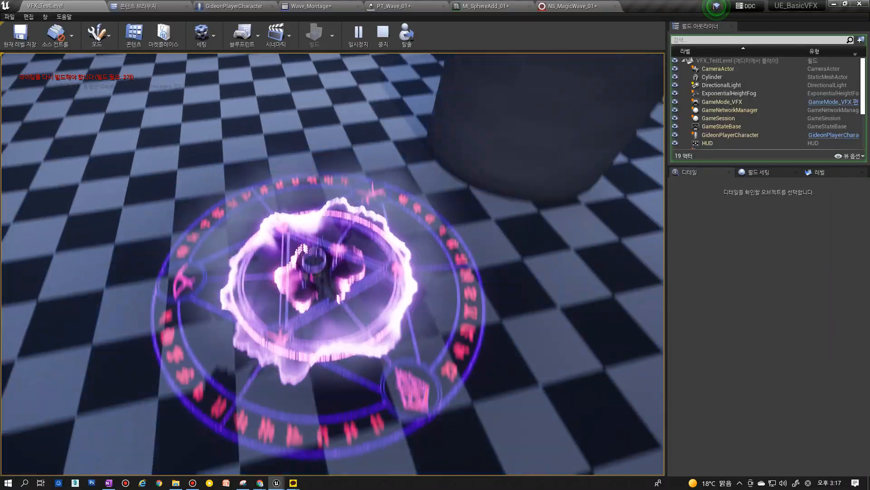
Cast the skill several more times, pause on the expanded rune circle to compare its edge with the wave, and return to NS_MagicWave_01.
key("1")
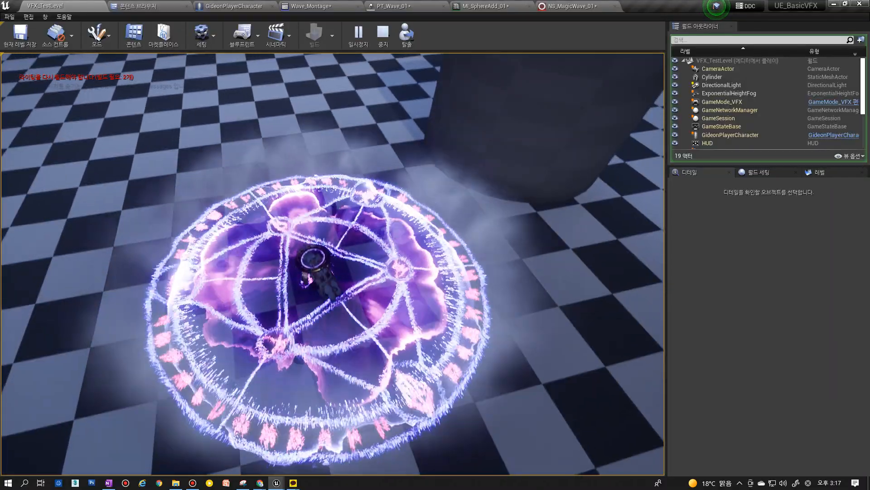
key("1")
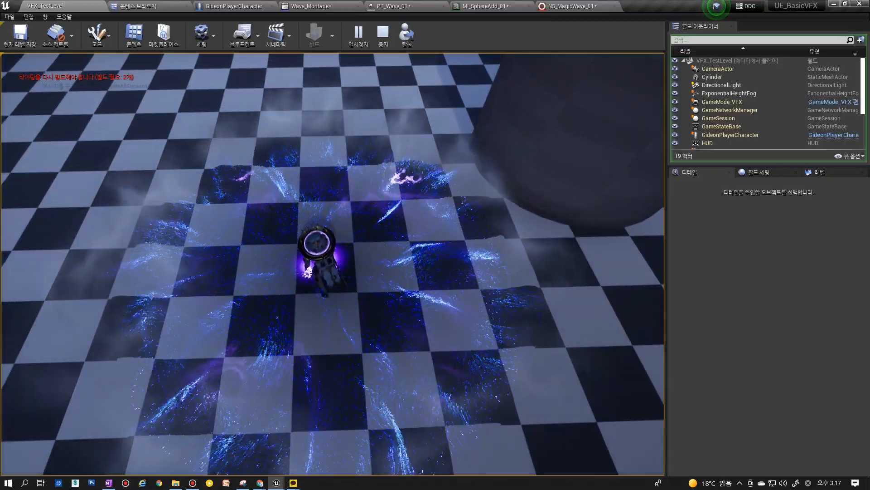
key("1")
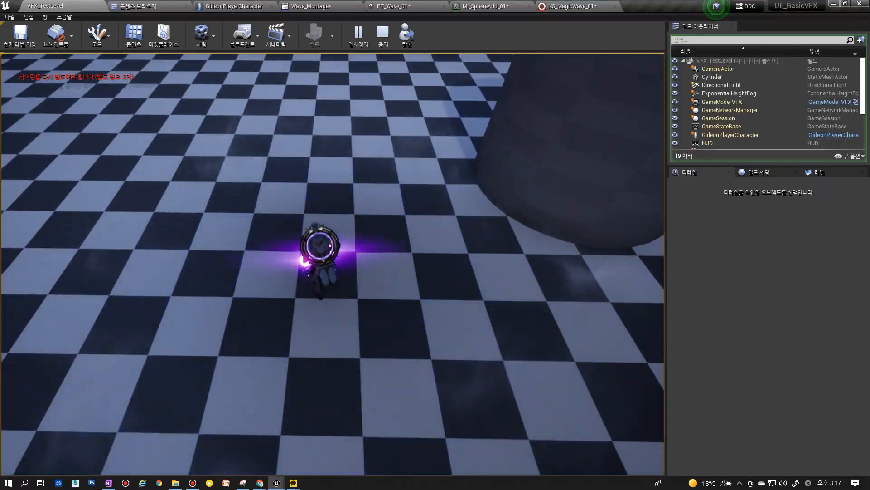
key("1")
key("1")
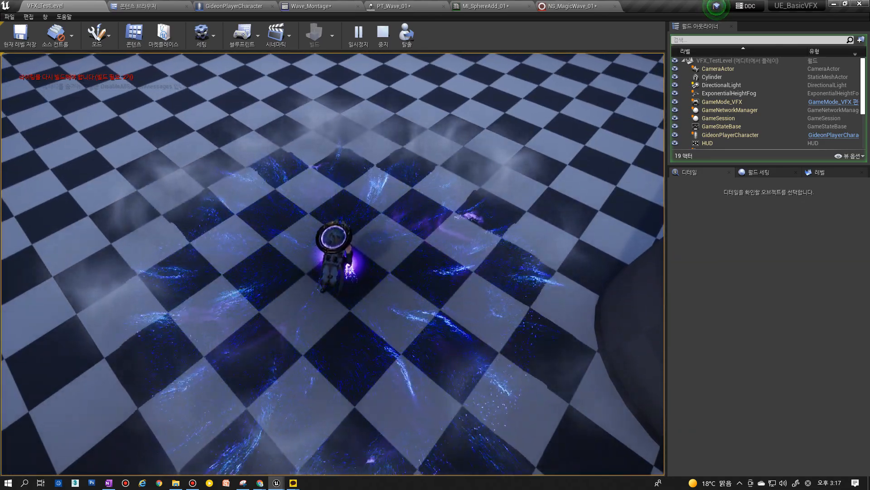
key("1")
key("Pause")
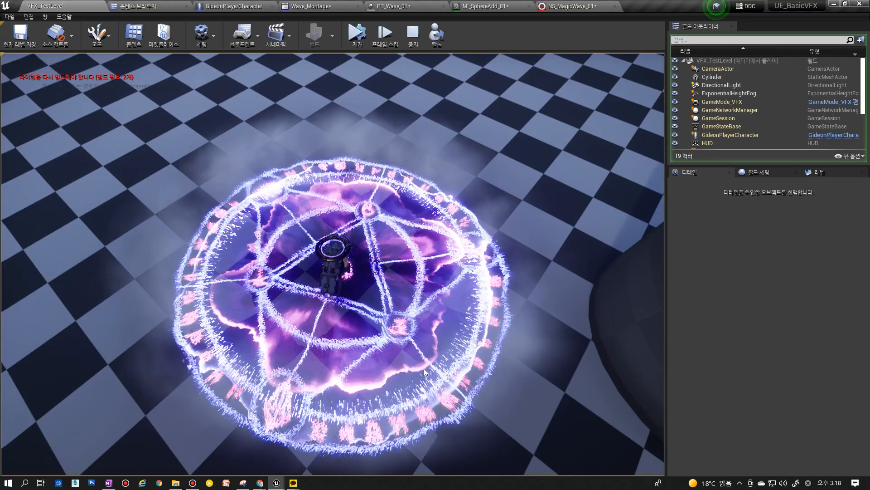
left_click(568, 6)
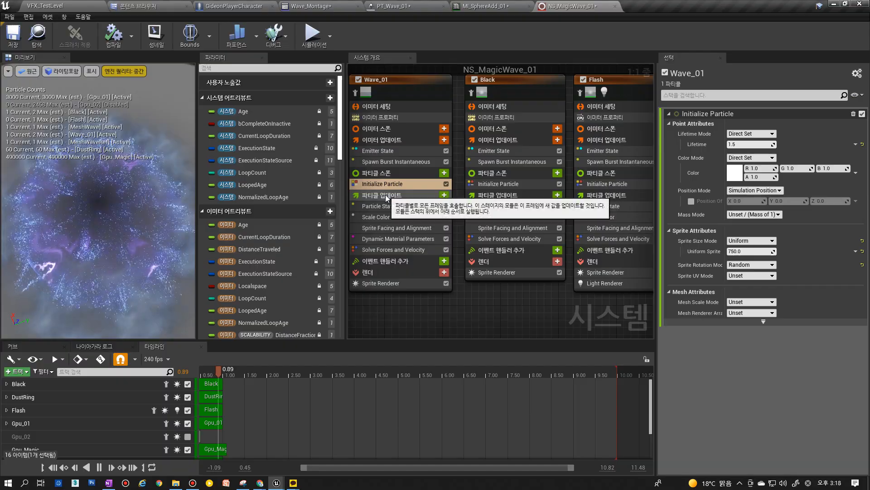
Set the selected Pos_Y curve key's value to -0.05 in Wave_01's Dynamic Material Parameters module.
left_click(397, 238)
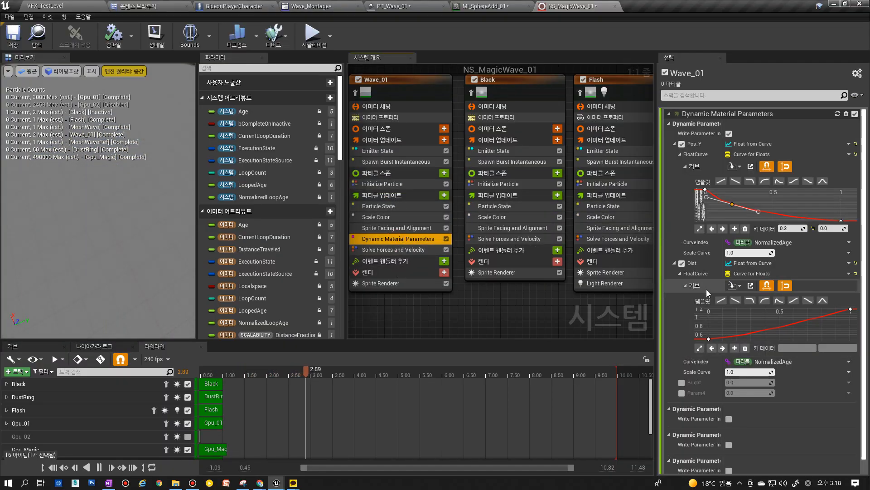
left_click(828, 229)
type("-0.05")
key("Return")
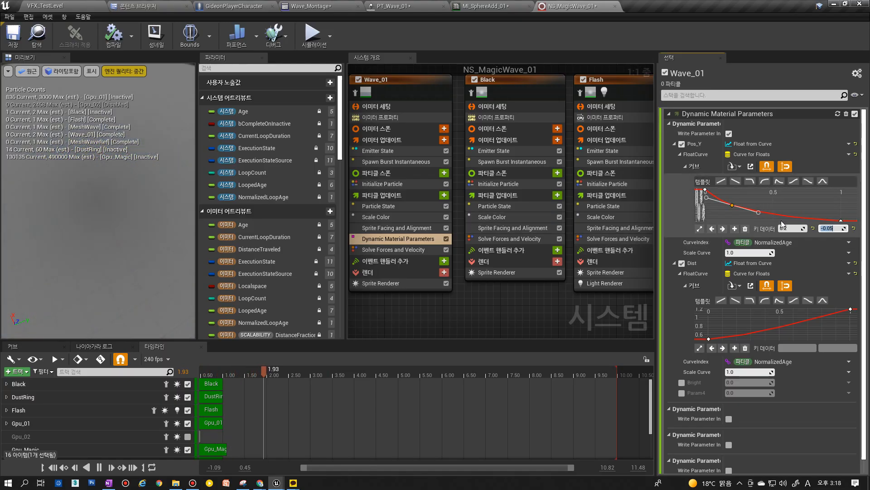
Play-test VFX_TestLevel, cast the skill from an overhead view, and pause on the rune circle to compare its edge with the wave.
left_click(65, 17)
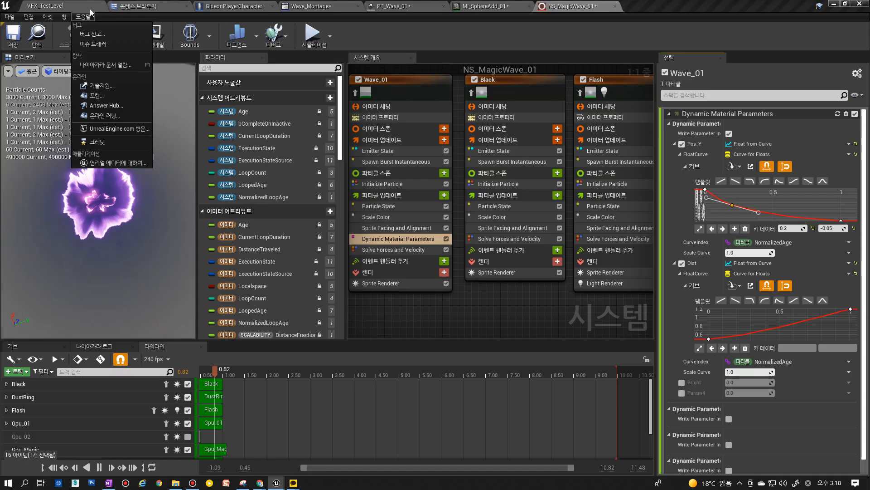
left_click(89, 8)
left_click(355, 35)
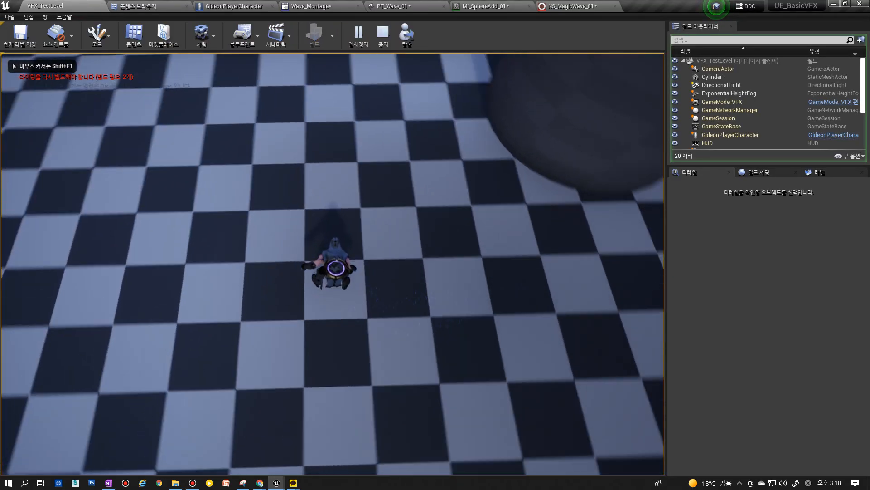
left_click(354, 230)
key("Pause")
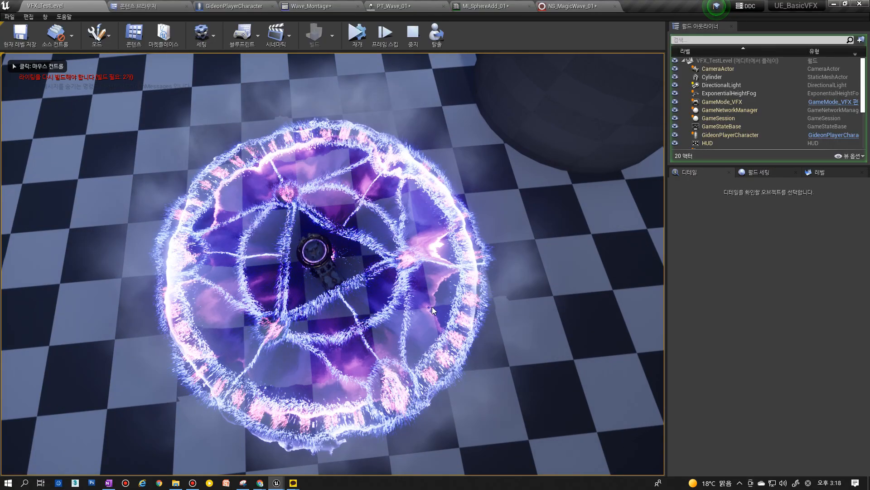
key("Pause")
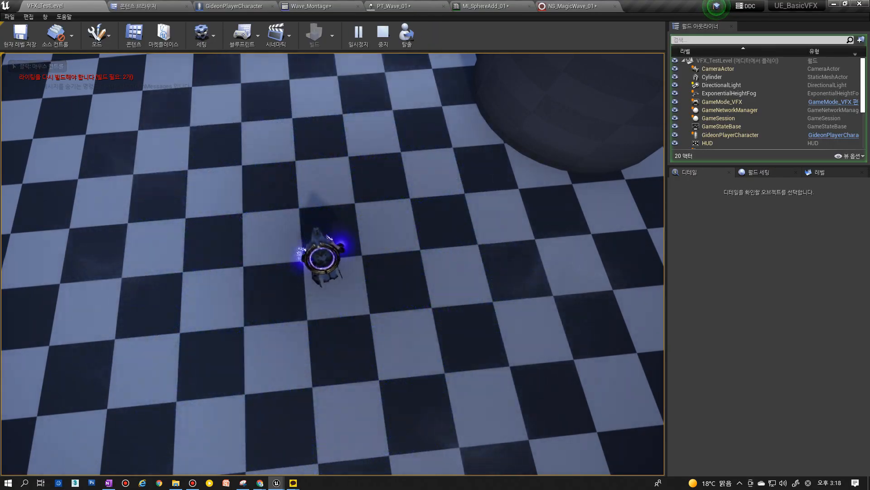
left_click(435, 313)
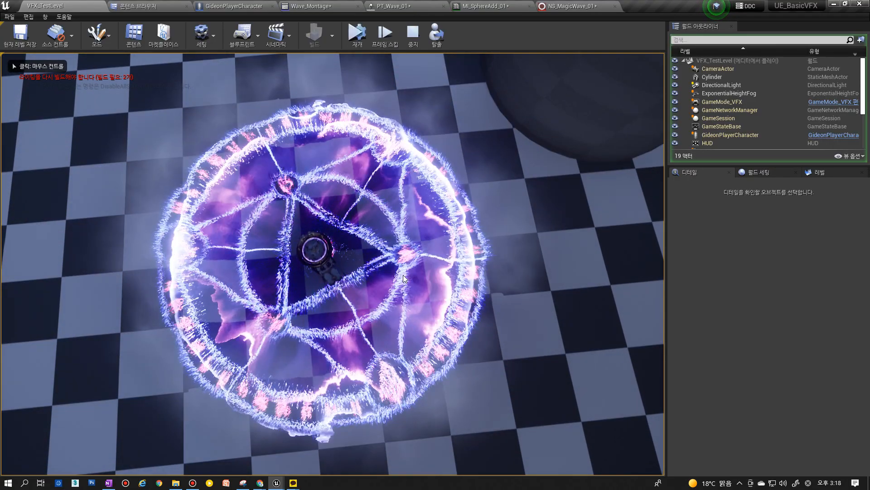
key("shift+F1")
left_click(403, 279)
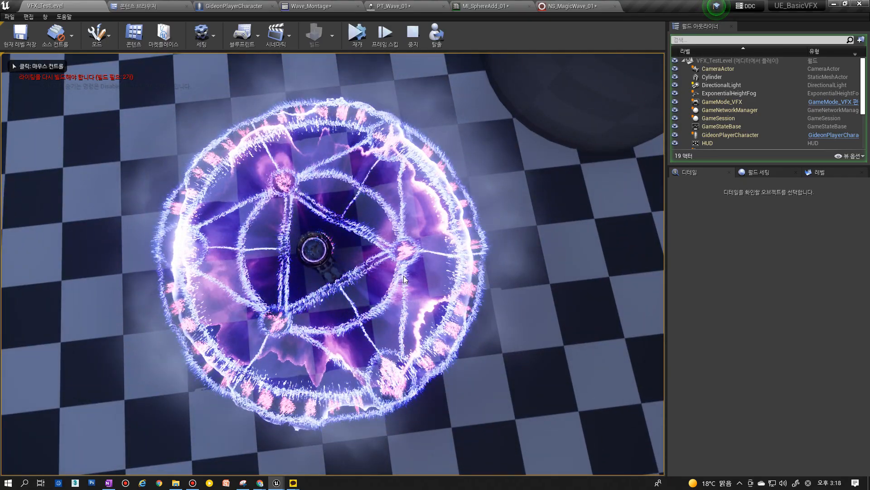
left_click(404, 278)
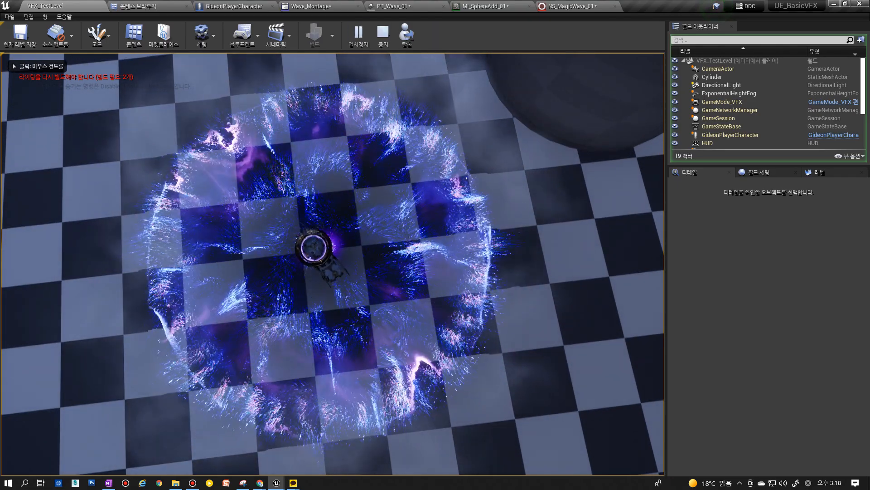
Cast the skill several more times from different camera angles to judge the wave's timing, and end the play session.
left_click(405, 279)
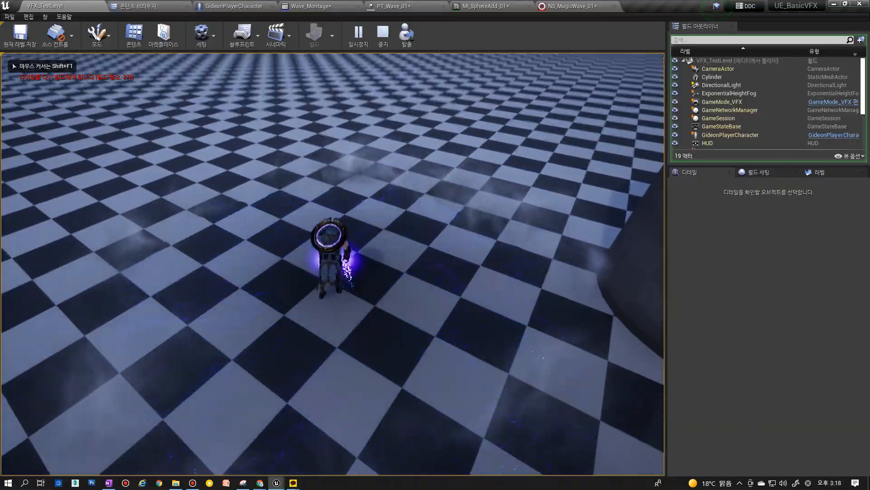
left_click(405, 279)
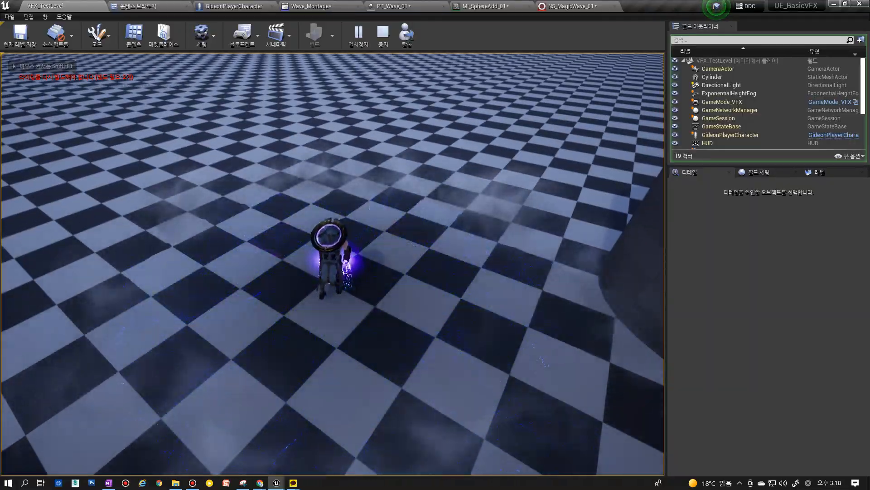
left_click(404, 278)
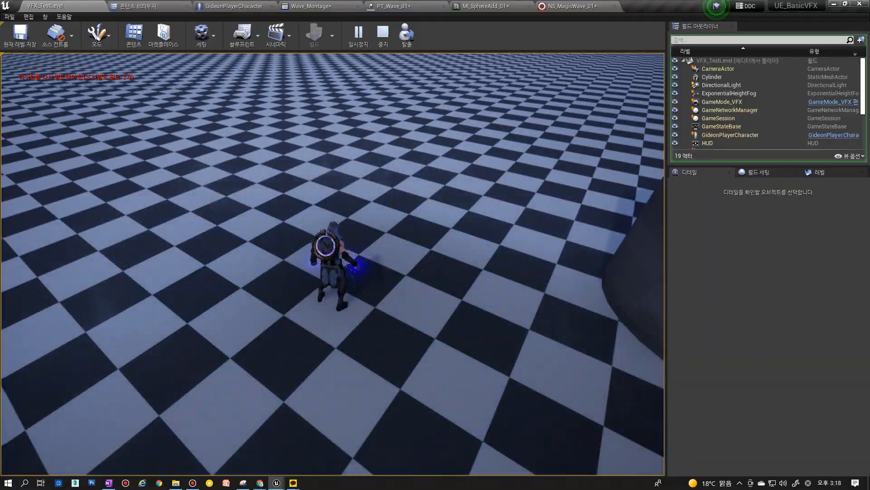
left_click(405, 279)
left_click(405, 279)
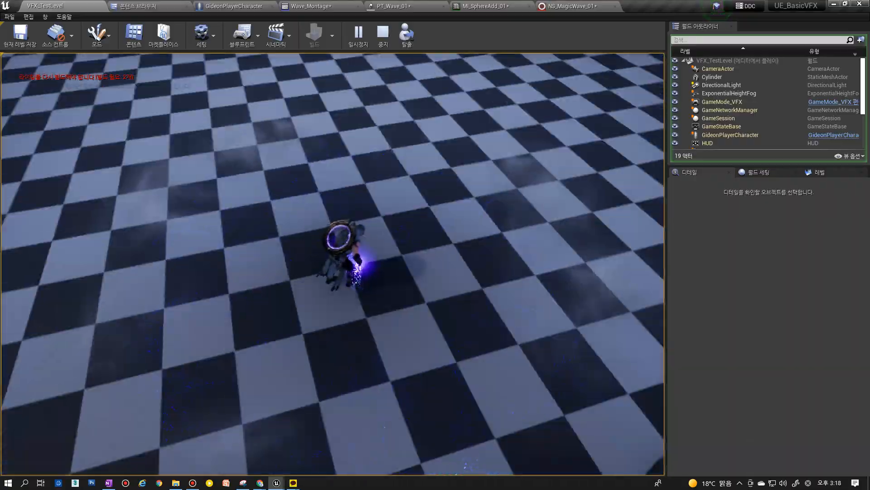
left_click(405, 279)
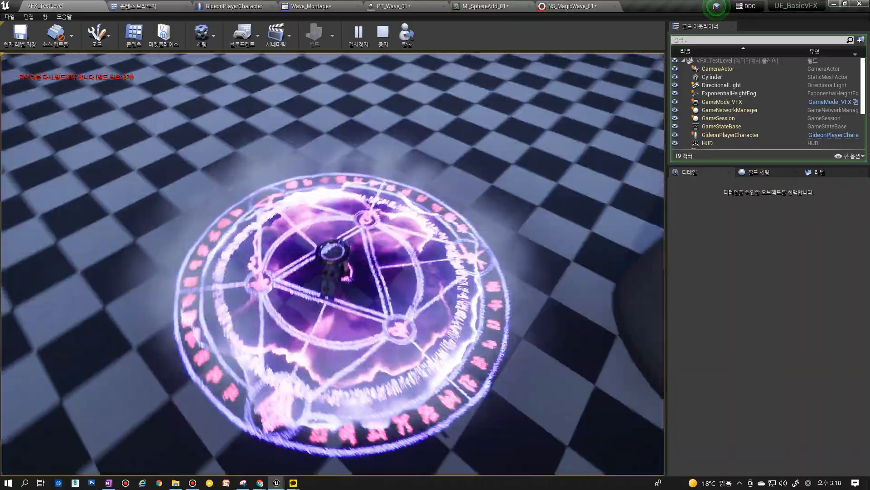
left_click(404, 279)
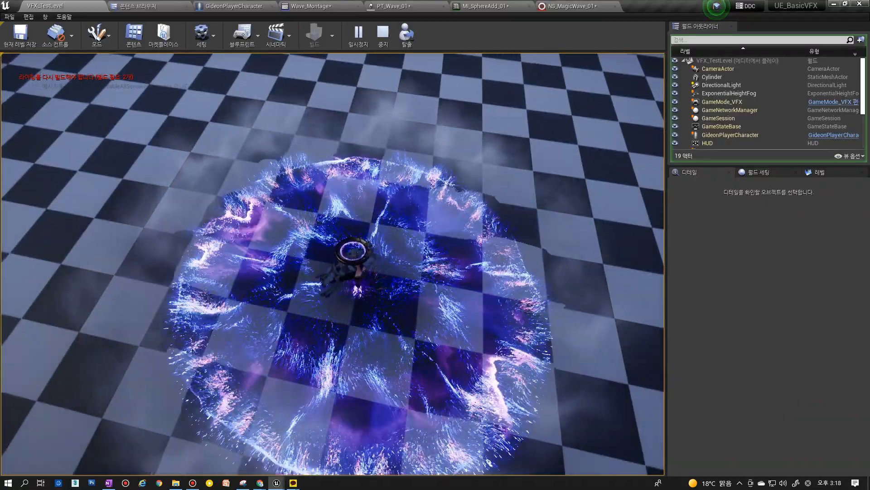
left_click(404, 279)
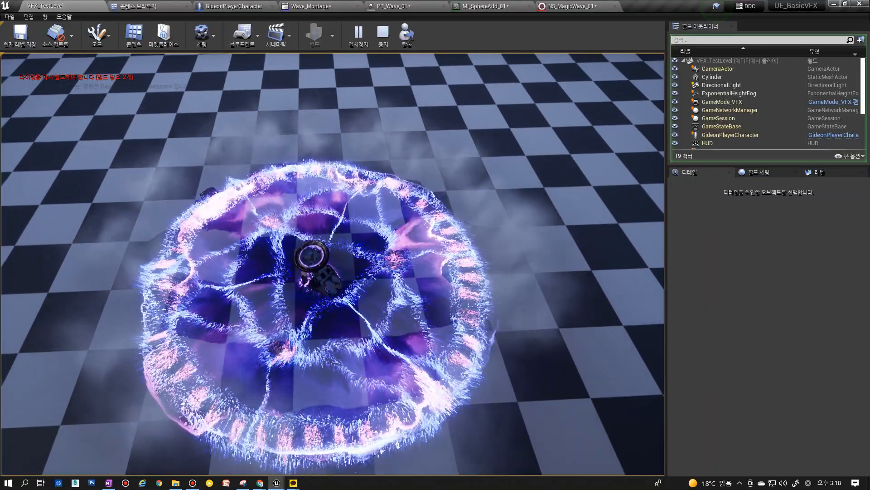
left_click(405, 279)
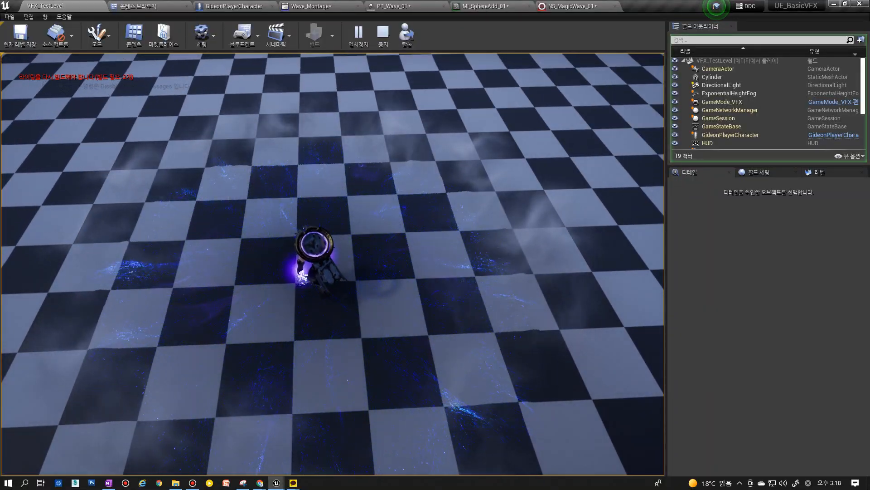
key("Escape")
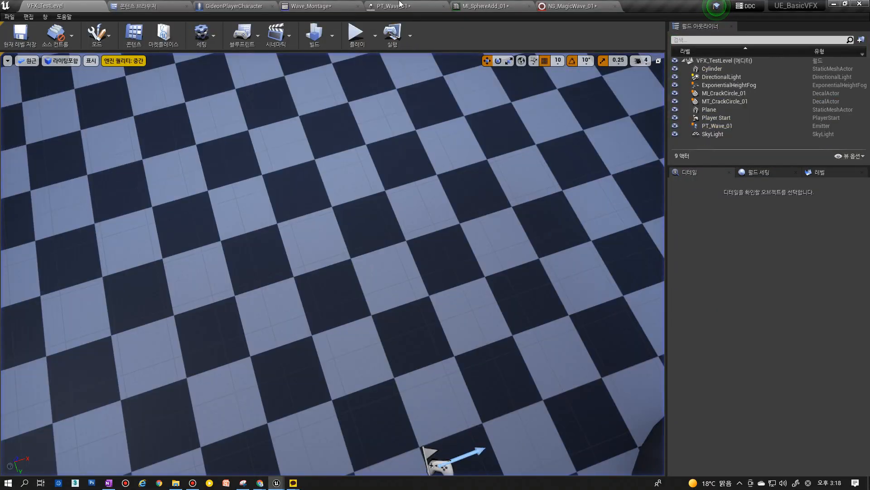
In NS_MagicWave_01, shift the middle color and alpha stops of Gpu_Magic's Scale Color gradient toward the end of the particle's life.
left_click(572, 6)
right_click_drag(568, 311, 355, 290)
right_click_drag(467, 289, 384, 295)
right_click_drag(504, 312, 388, 295)
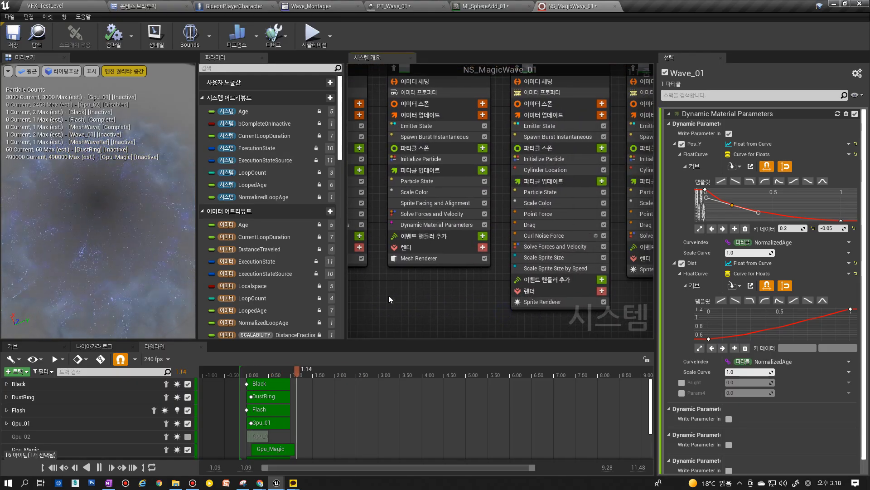
left_click(515, 302)
right_click_drag(493, 298, 409, 303)
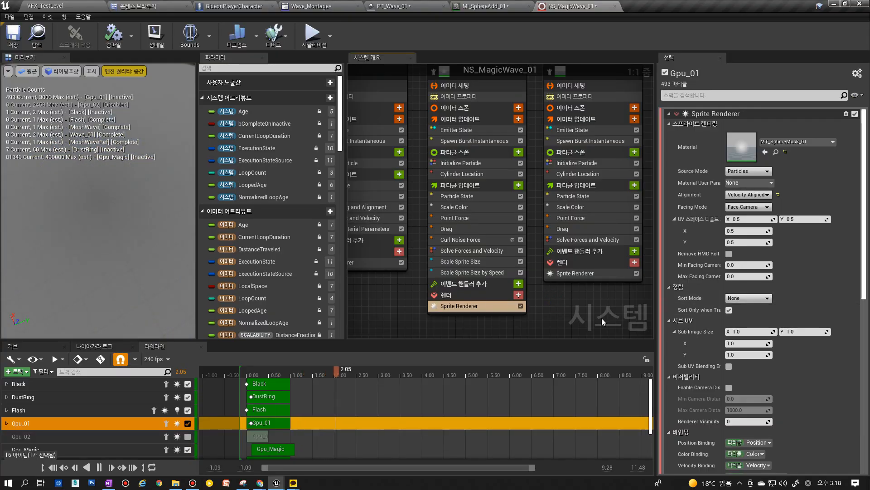
right_click_drag(581, 314, 573, 329)
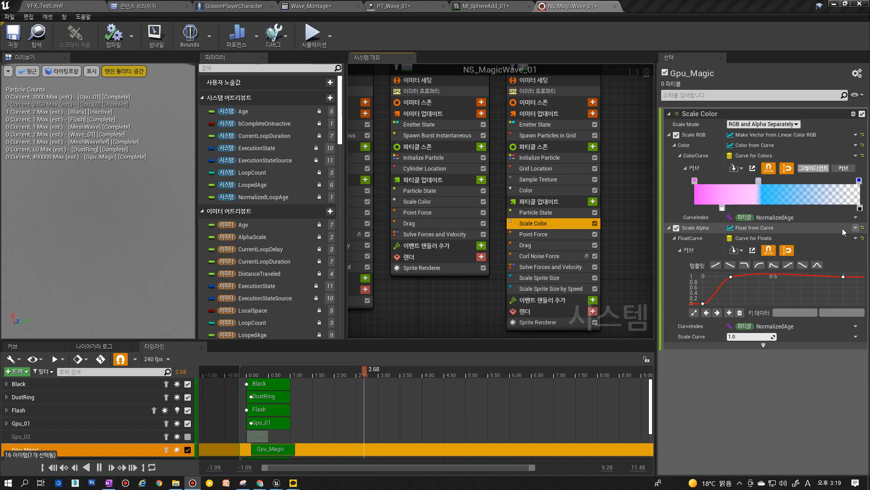
left_click_drag(759, 181, 784, 179)
left_click_drag(721, 208, 733, 209)
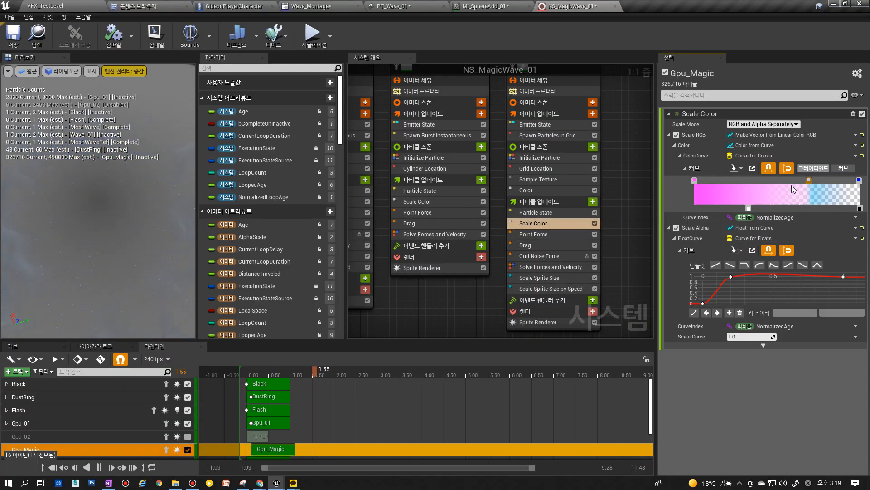
left_click_drag(761, 207, 764, 208)
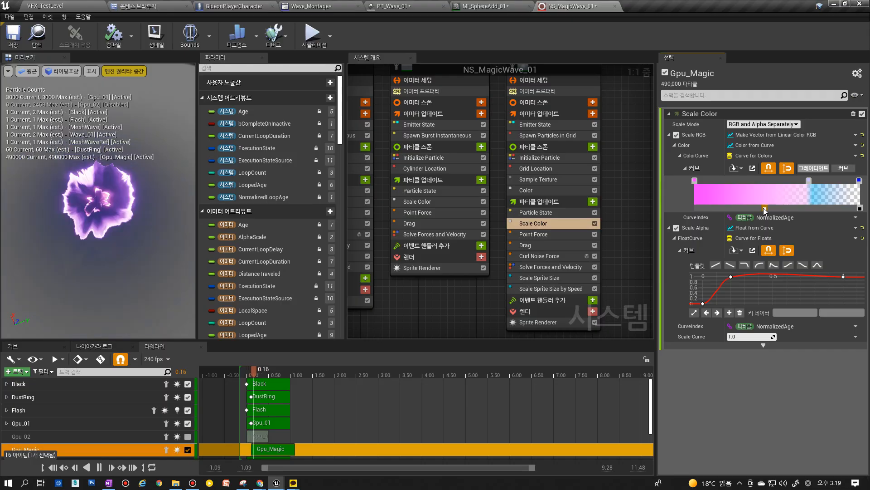
Play-test VFX_TestLevel to check the rune circle's colors with the adjusted gradient, and end the session.
left_click(88, 6)
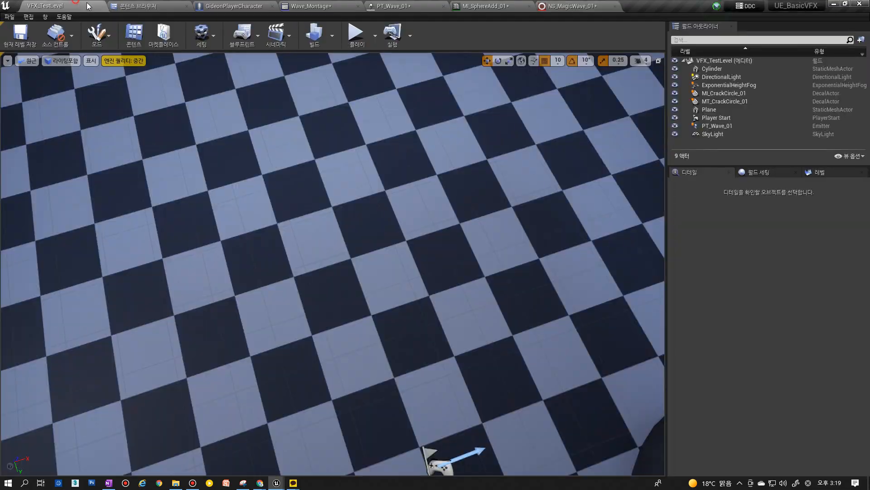
left_click(357, 37)
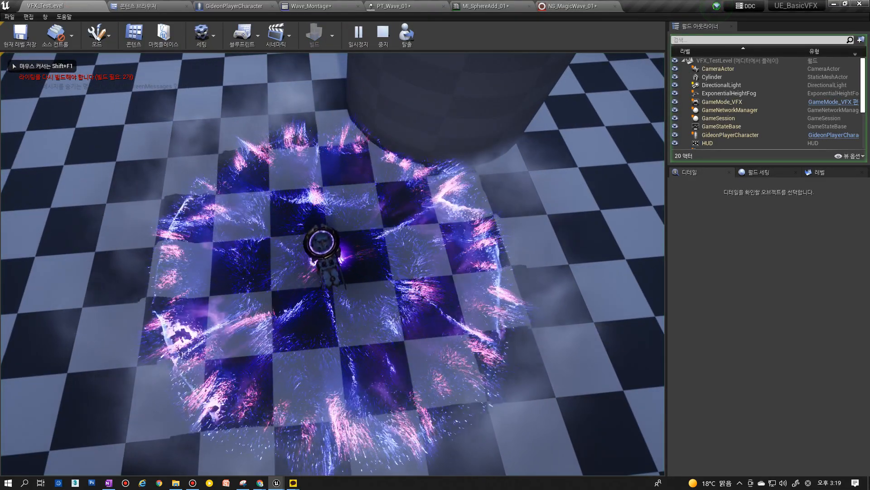
key("Escape")
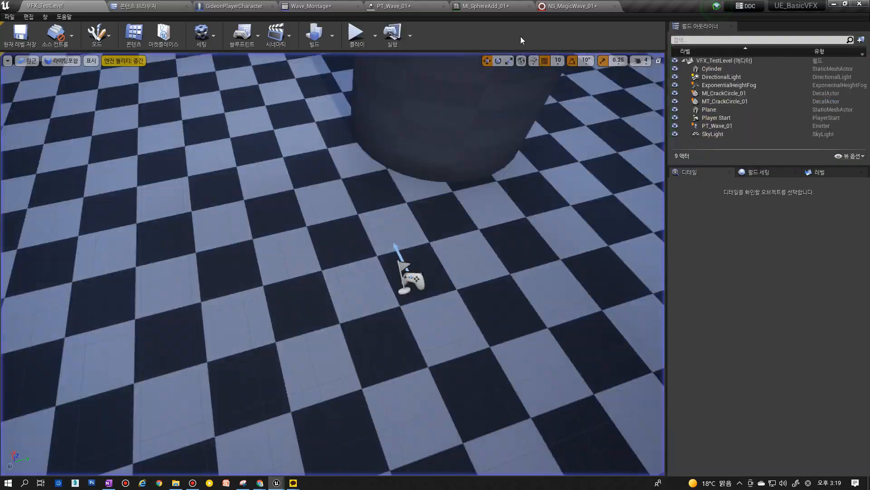
Move the middle color stop of Gpu_Magic's Scale Color gradient slightly earlier, close to the middle alpha stop.
left_click(585, 7)
left_click_drag(804, 181, 785, 185)
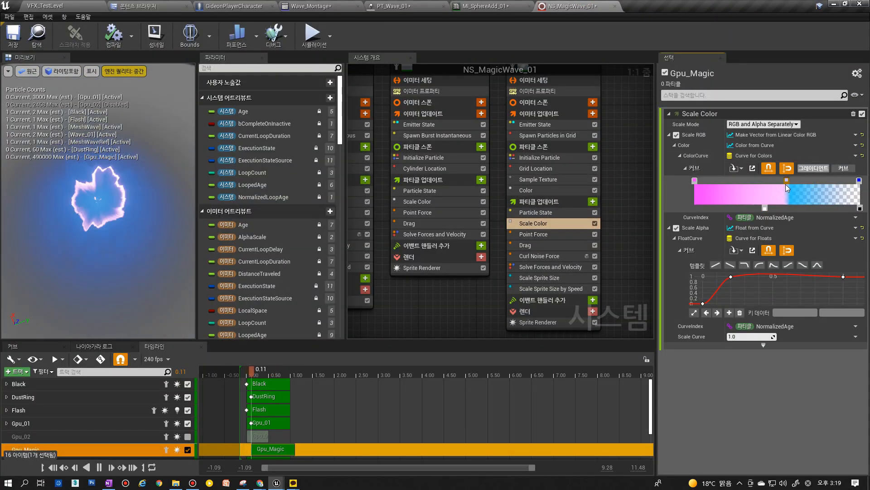
Play-test VFX_TestLevel again, casting the skill from several positions and camera angles to check the color fade, wave and dust.
left_click(44, 6)
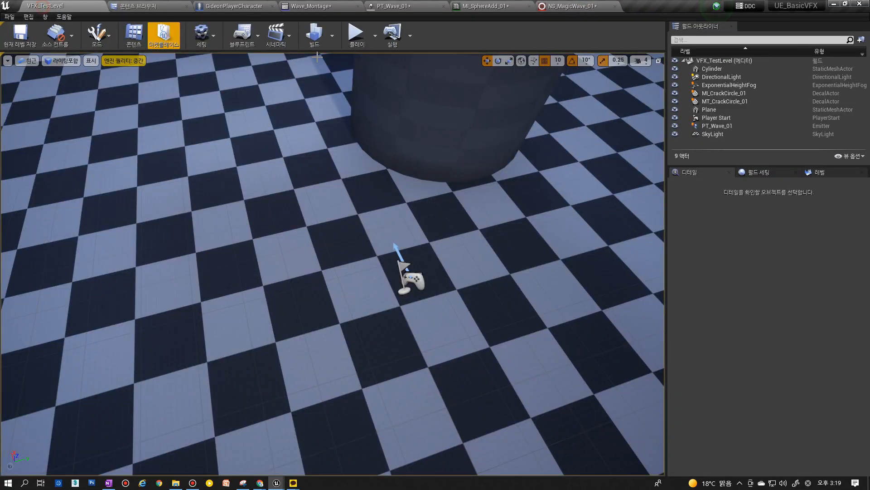
left_click(352, 42)
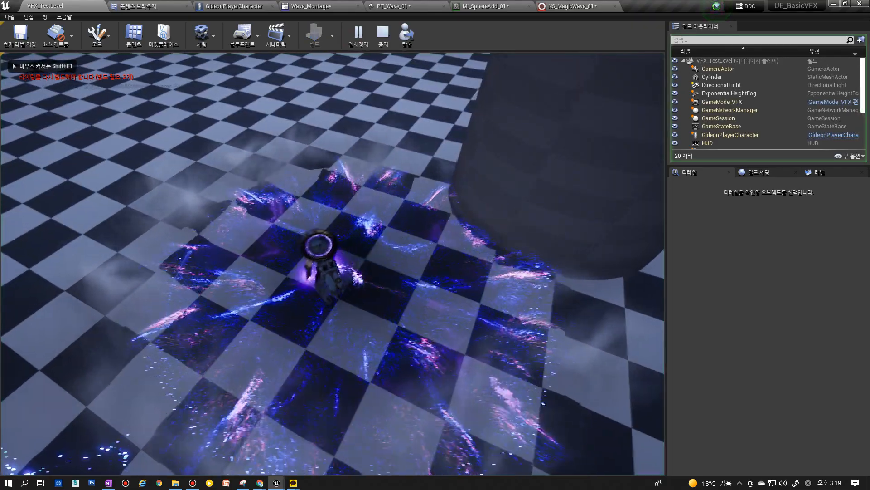
key("1")
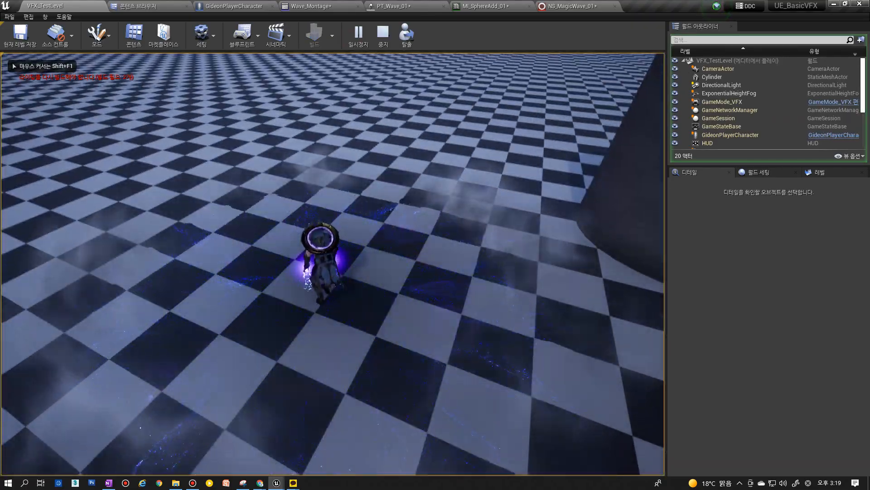
key("1")
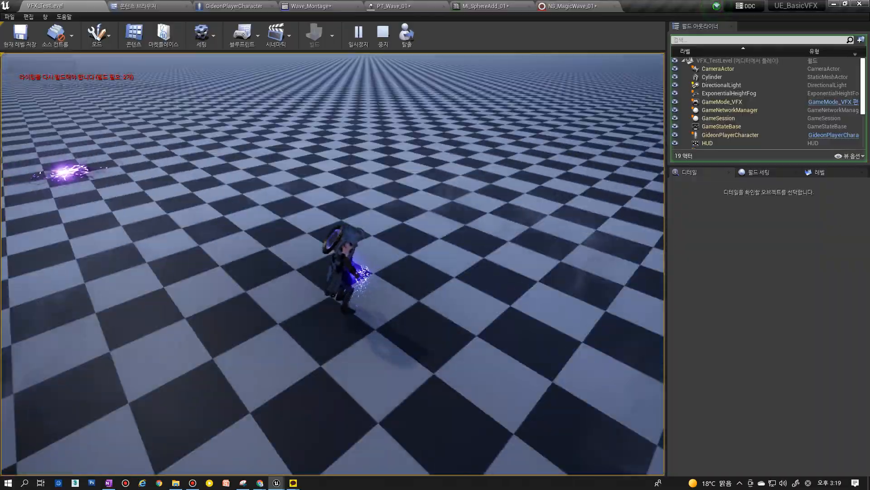
key("1")
key("1")
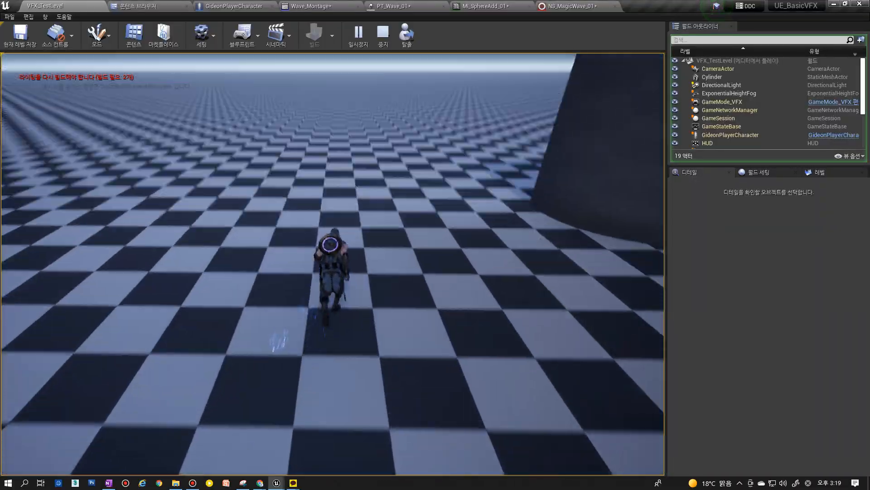
key("1")
key("1")
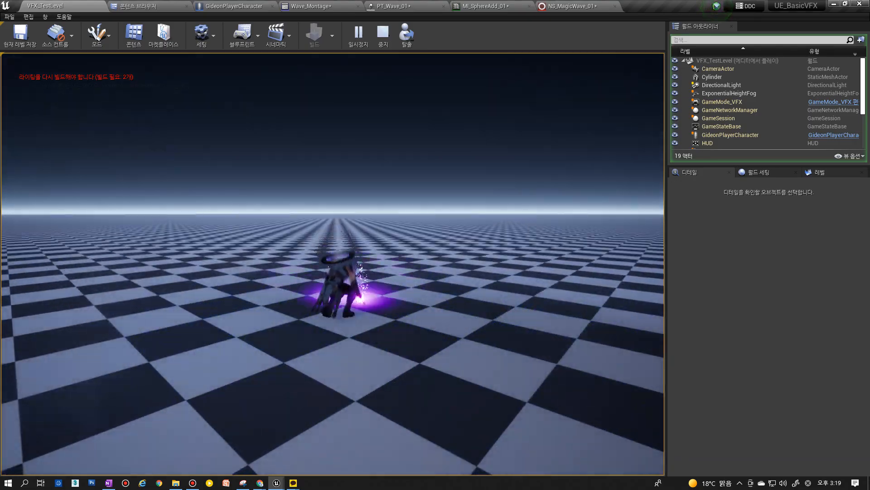
key("1")
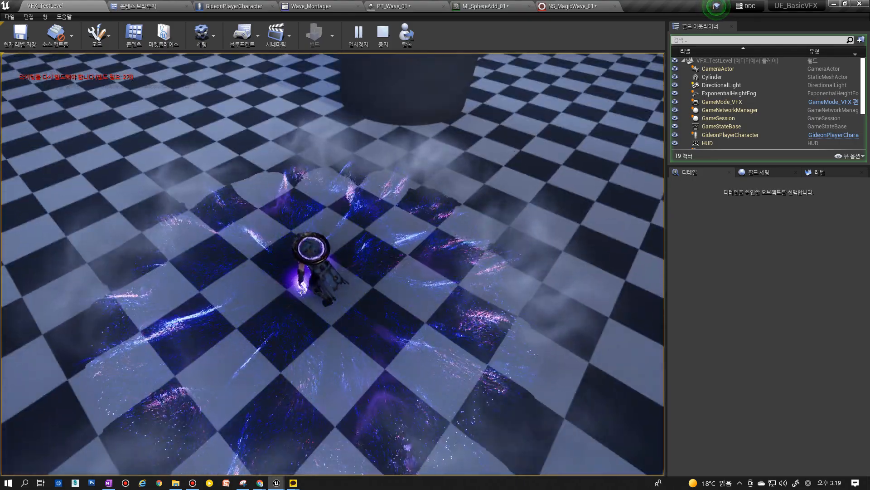
key("Escape")
Set the random lifetime in the Initialize Particle module of NS_MagicWave_01's DustRing emitter to a minimum of 2.0 and a maximum of 3.0.
left_click(431, 6)
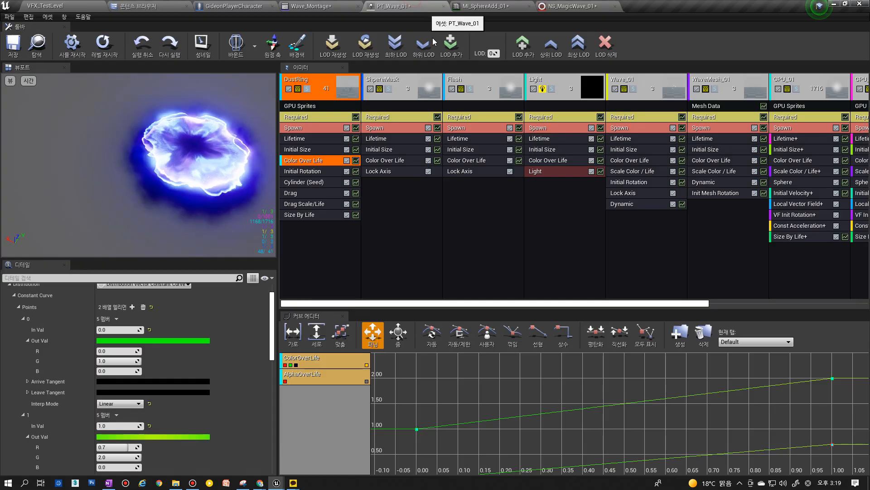
left_click(572, 6)
right_click_drag(390, 326, 612, 331)
scroll(519, 290, "down", 1)
right_click_drag(503, 312, 348, 310)
right_click_drag(591, 303, 348, 307)
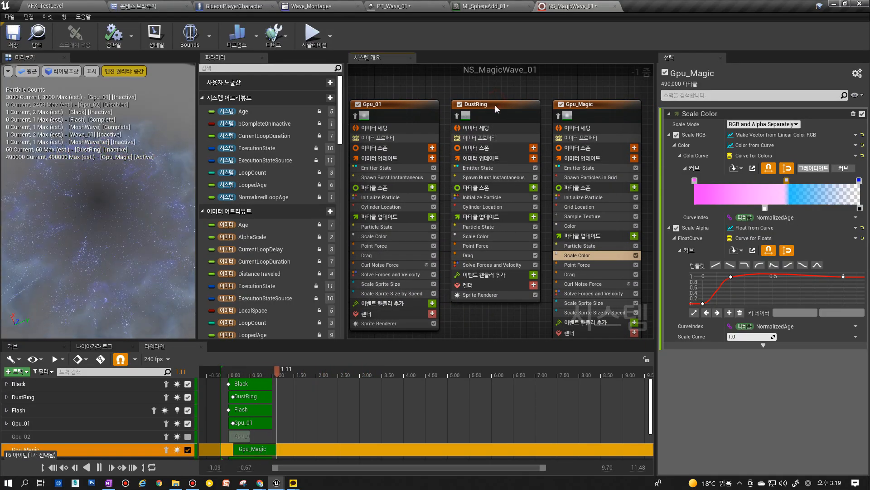
left_click(495, 105)
left_click(492, 180)
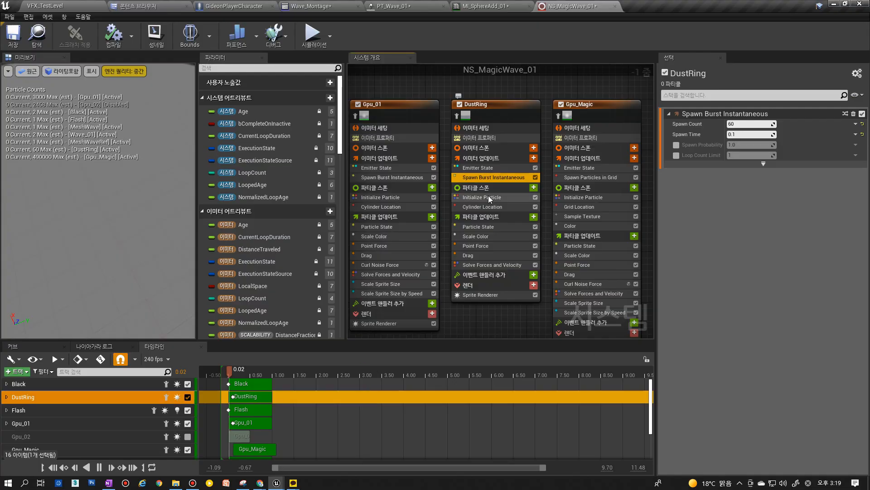
left_click(488, 197)
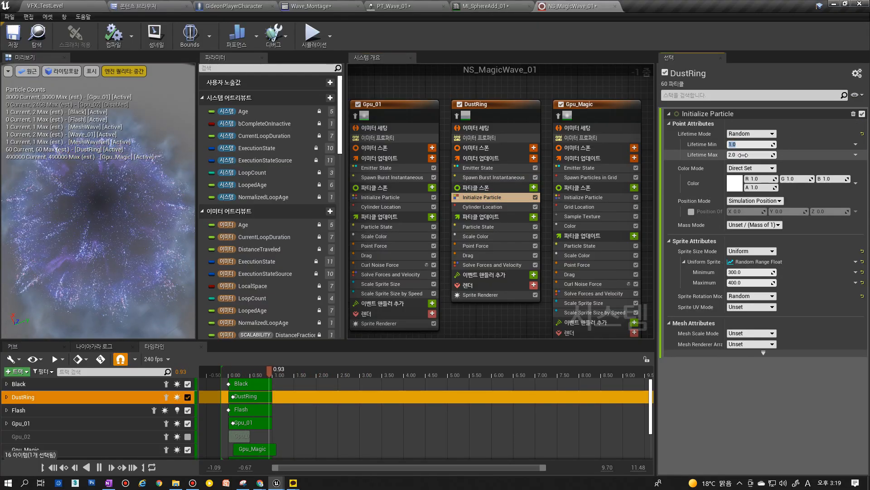
left_click(743, 155)
type("3")
key("Return")
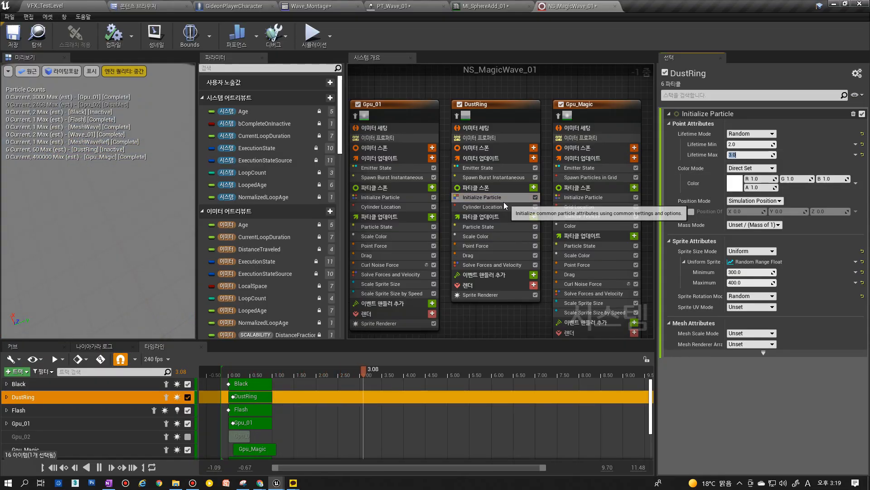
Try a Cylinder Radius of 150 in DustRing's Cylinder Location module and settle on 100.
left_click(493, 208)
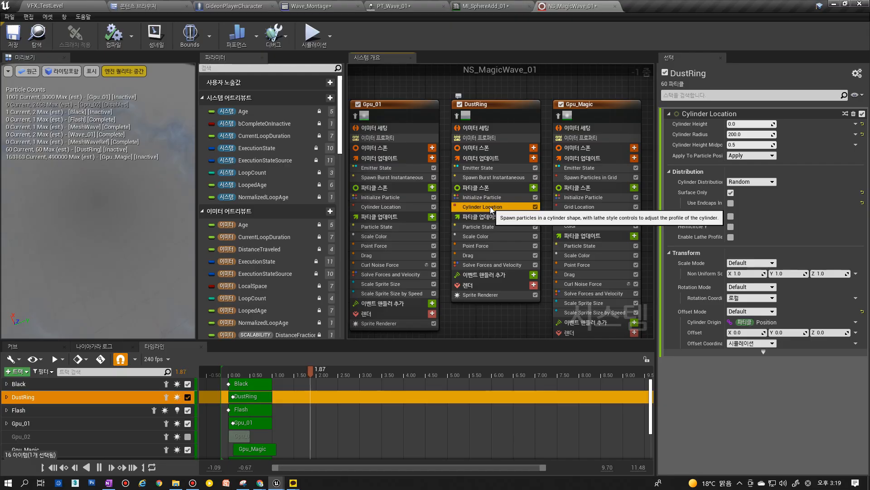
left_click(493, 170)
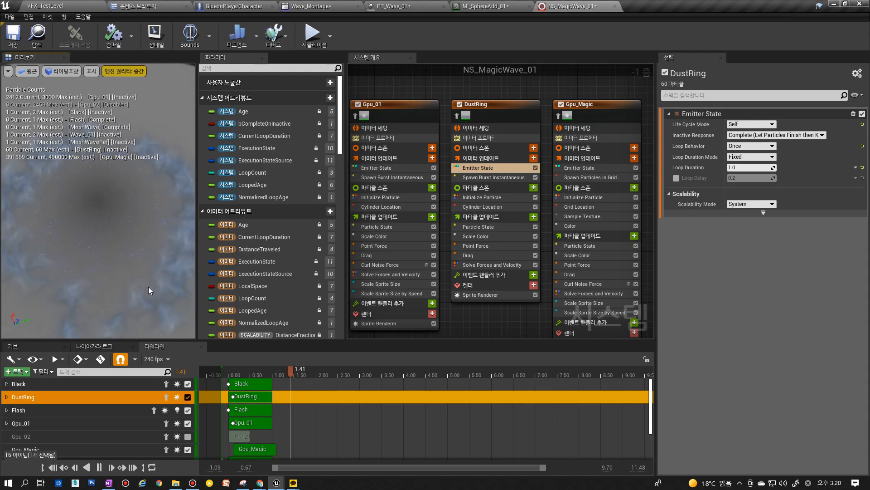
left_click(484, 207)
left_click(749, 137)
type("150")
key("Return")
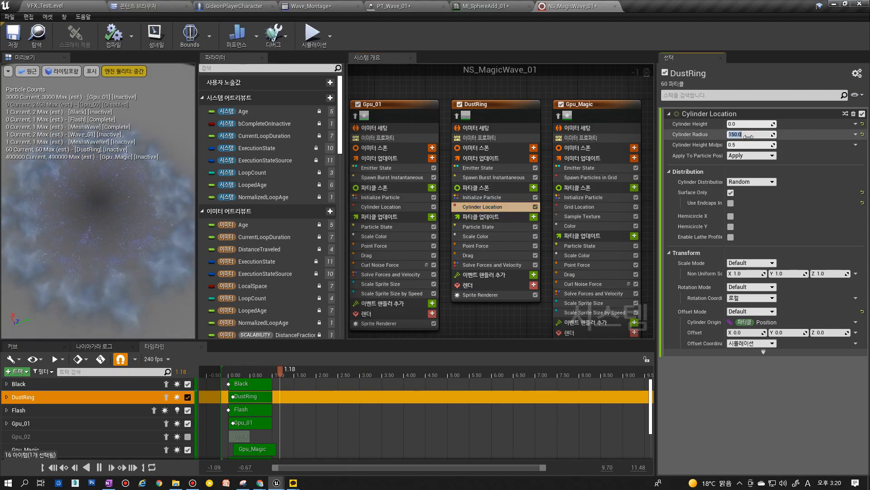
type("100")
key("Return")
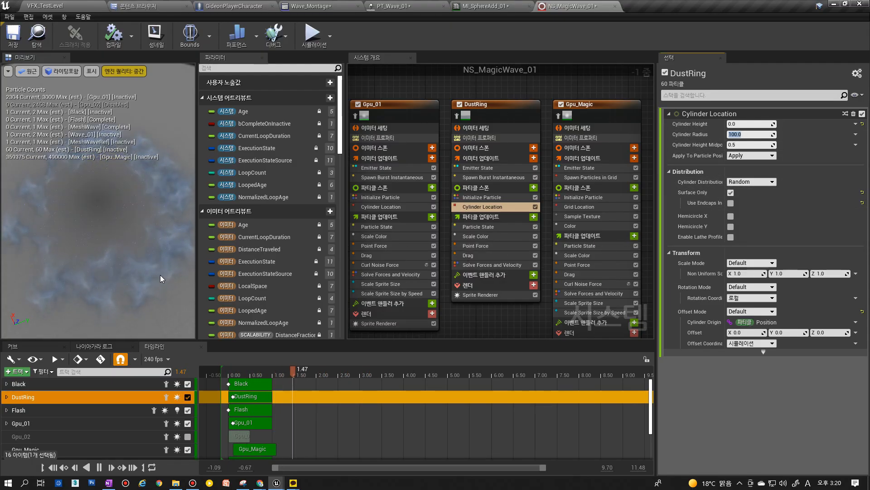
In DustRing's Scale Color, move the alpha curve's peak key to time 0.1 and set the red curve's end key value to 0.5.
left_click(499, 248)
left_click(489, 236)
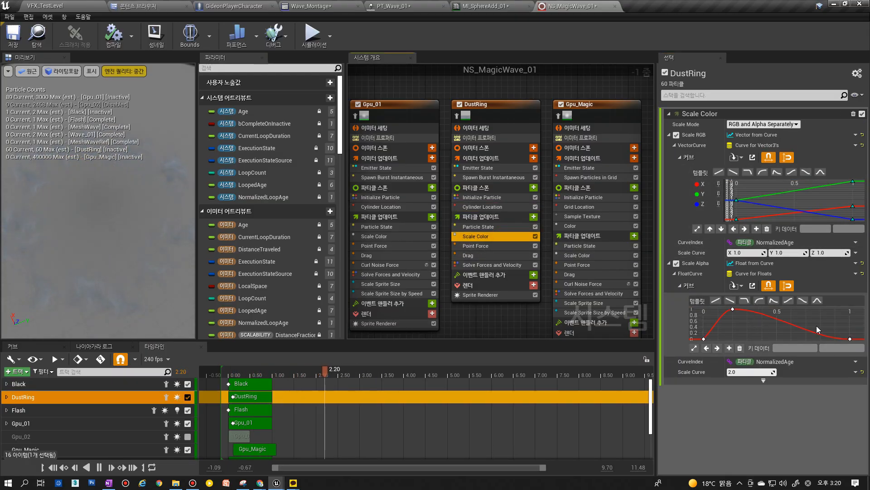
left_click(732, 310)
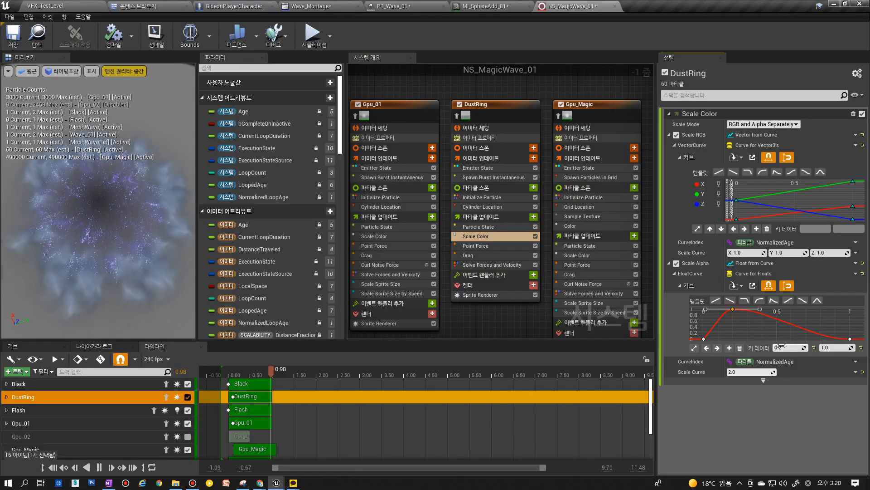
key("Return")
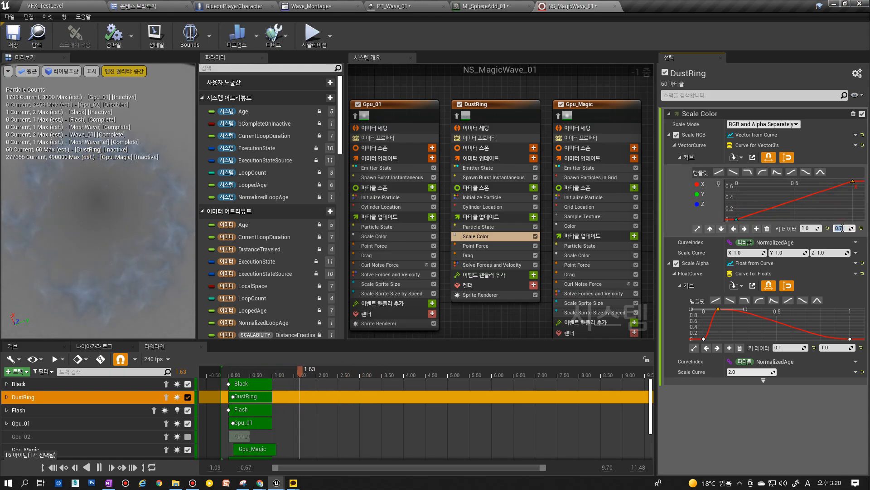
type("0")
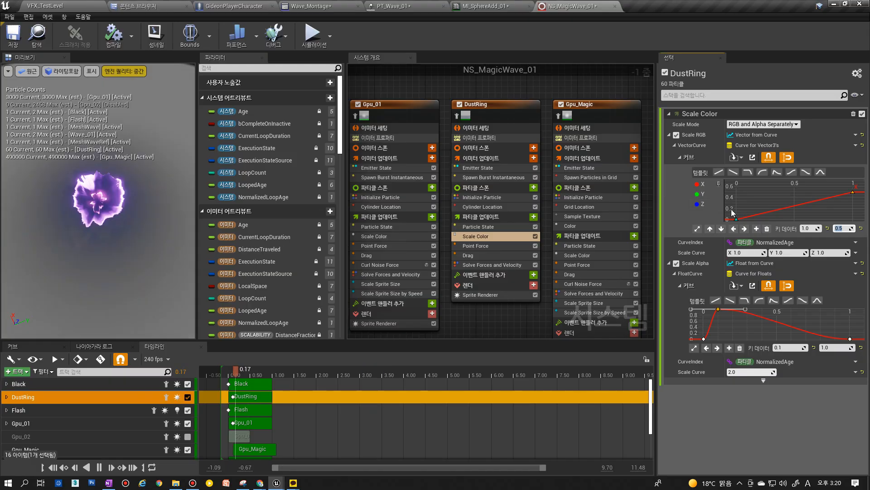
Try end-key values of 0.5 and 0.1 on the green curve of DustRing's Scale Color module.
left_click(708, 196)
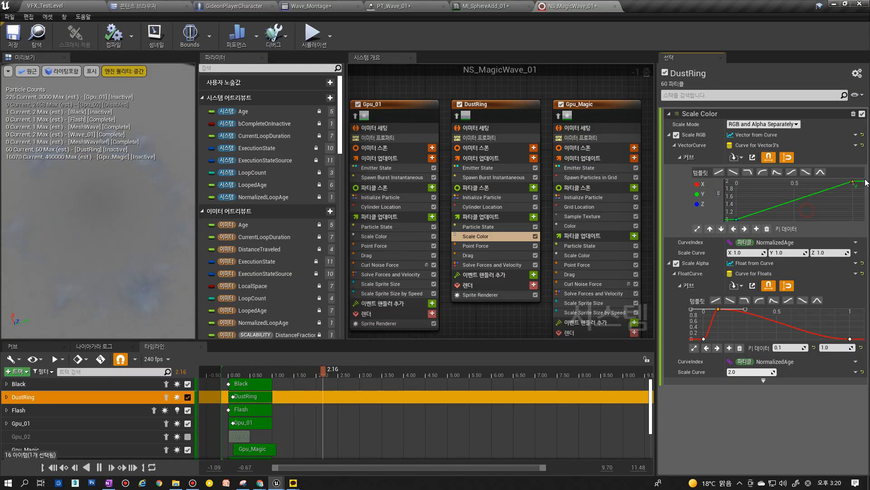
left_click(844, 229)
type("1")
key("Return")
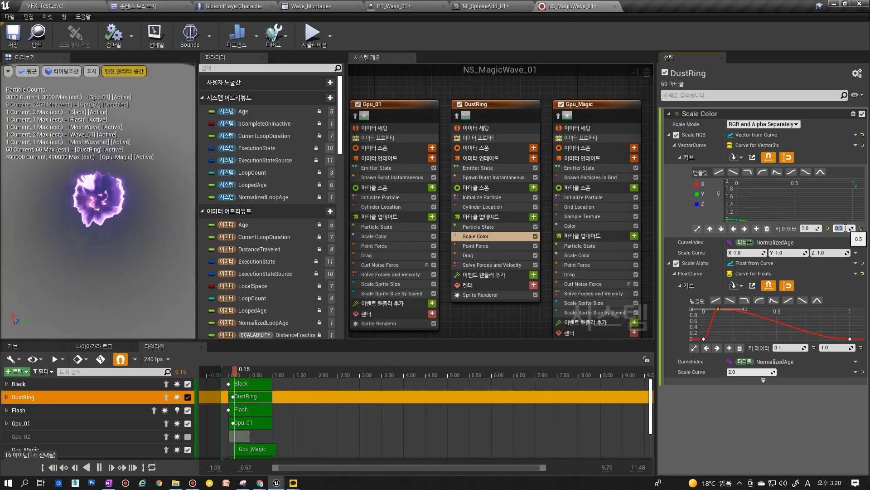
type(".5")
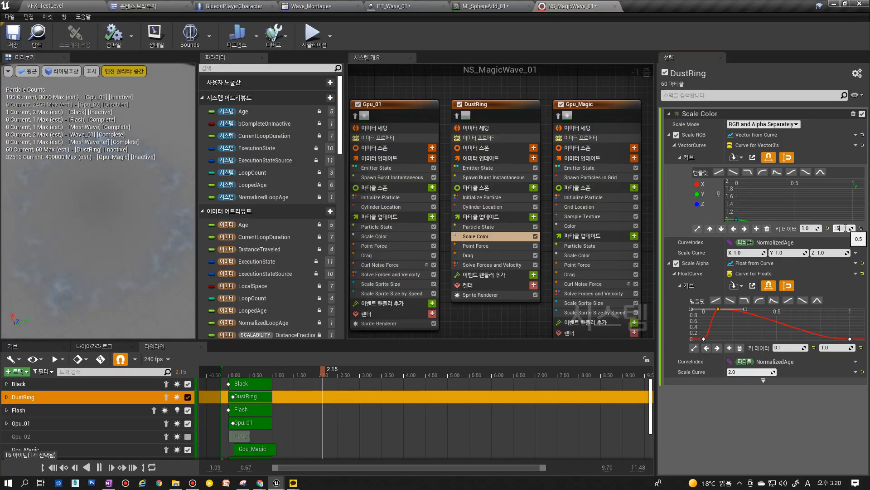
type("5")
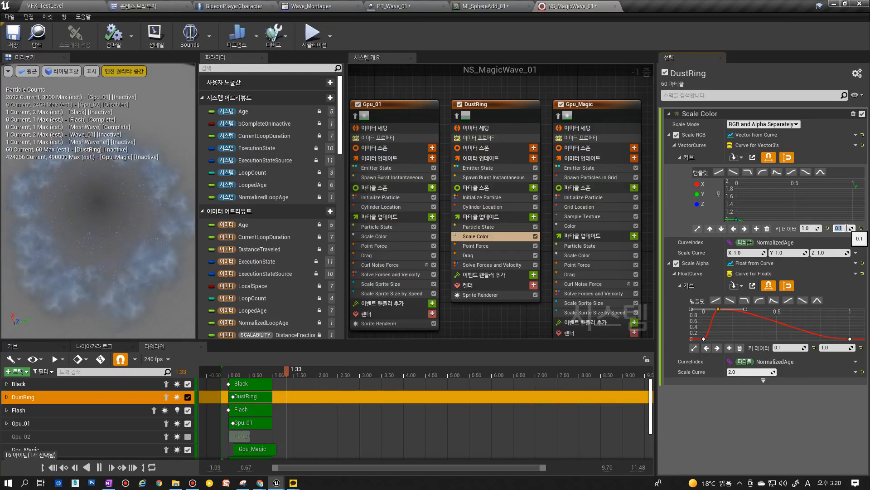
type("1")
key("Return")
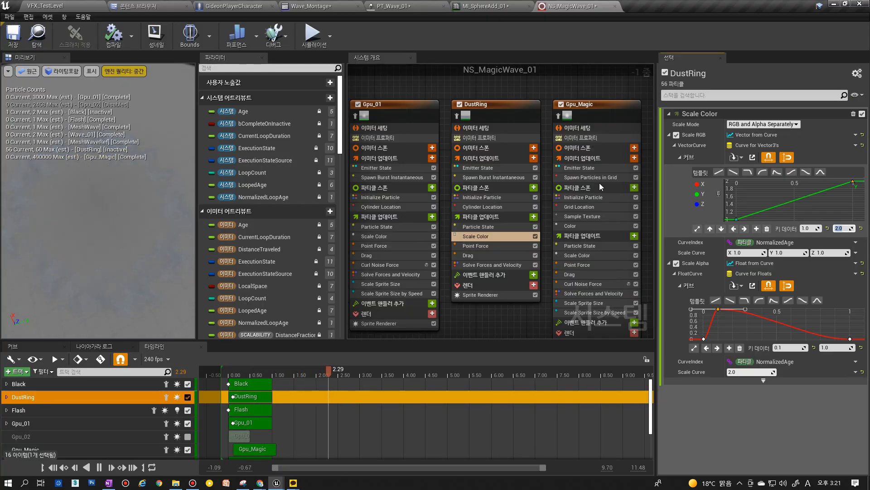
Play VFX_TestLevel and trigger the magic wave skill repeatedly to check the dust ring in game.
left_click(68, 5)
left_click(515, 146)
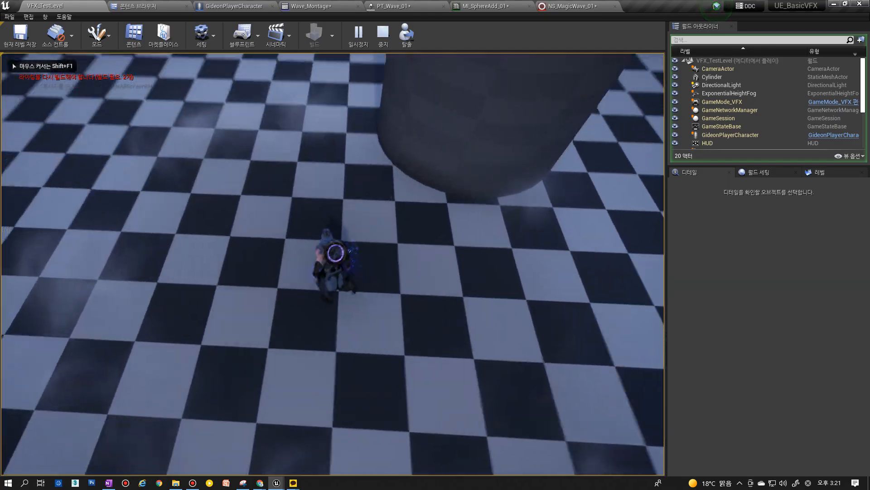
key("1")
key("1")
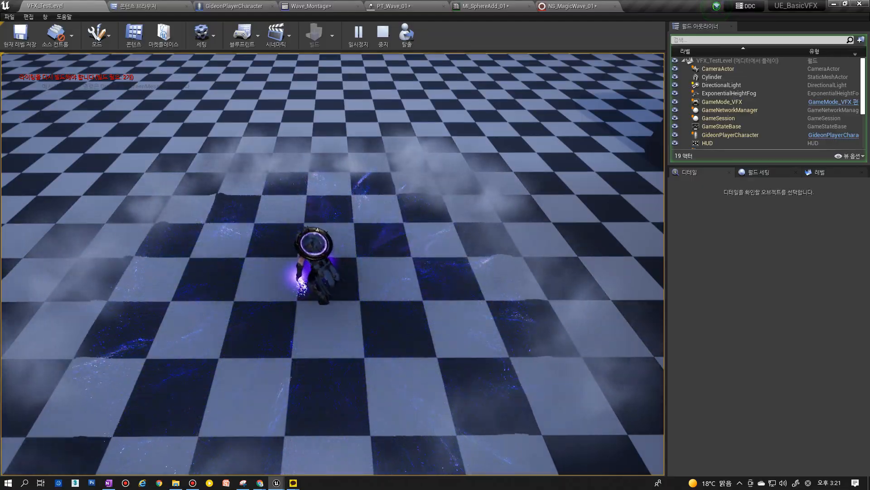
key("1")
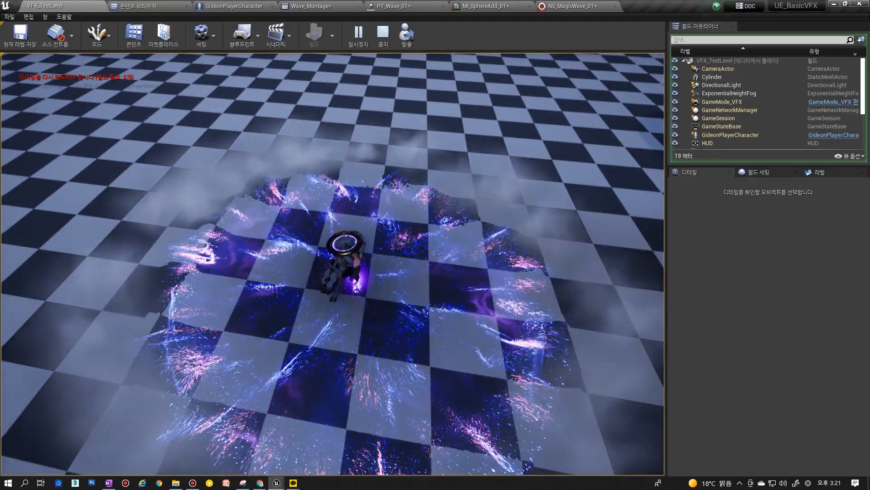
key("1")
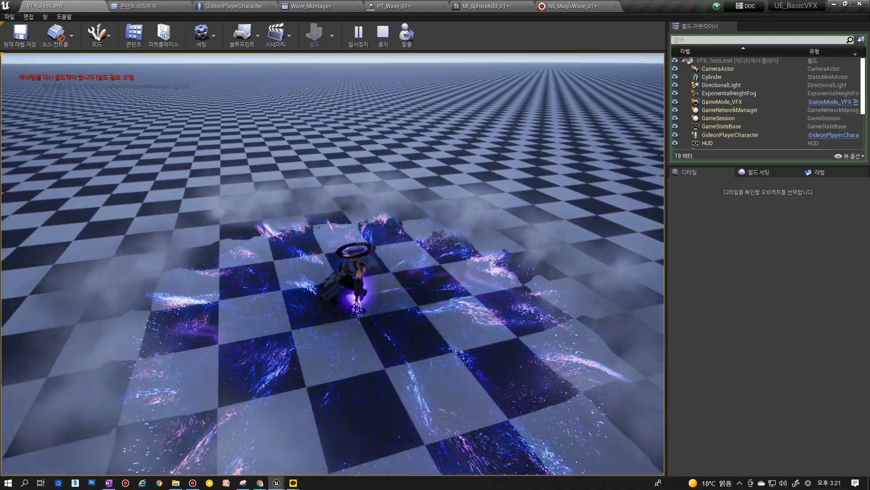
key("1")
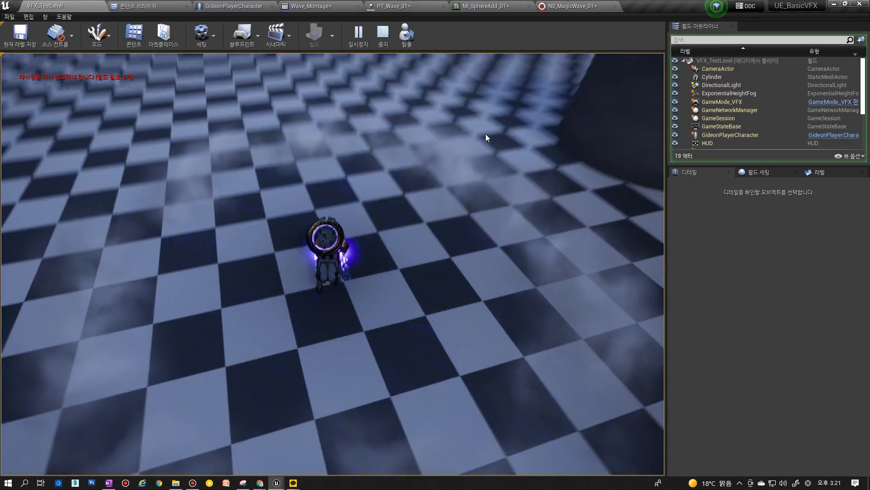
key("Escape")
Review the Drag, Point Force, Particle State and Cylinder Location settings of DustRing in NS_MagicWave_01.
left_click(589, 5)
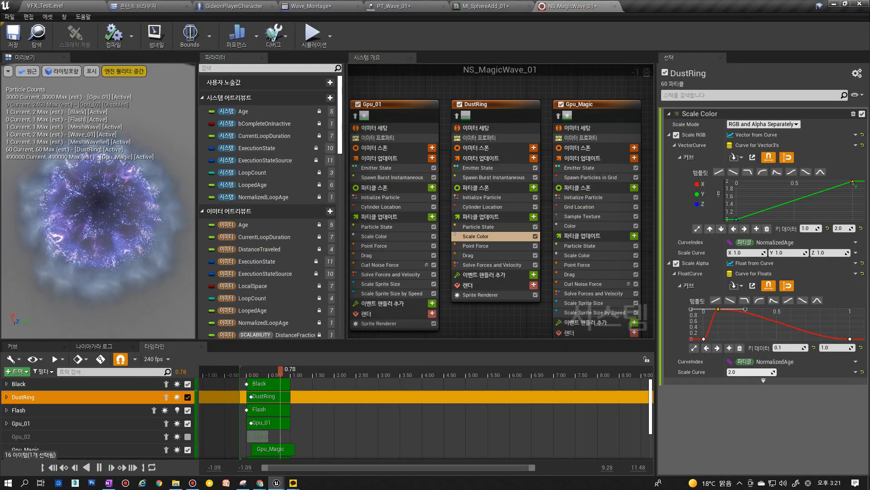
left_click(519, 256)
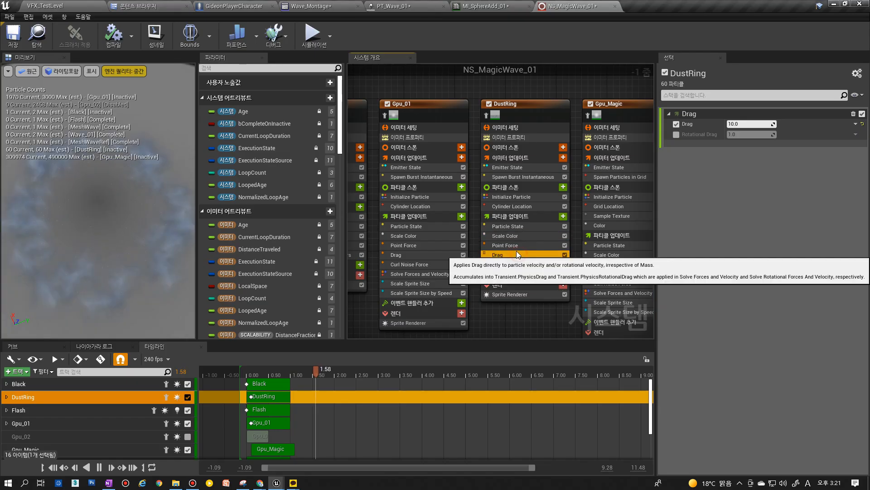
left_click(520, 244)
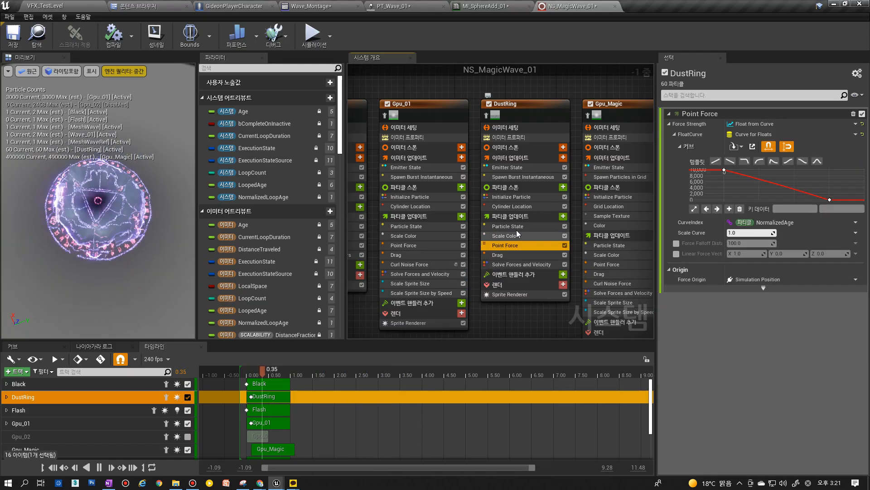
left_click(515, 228)
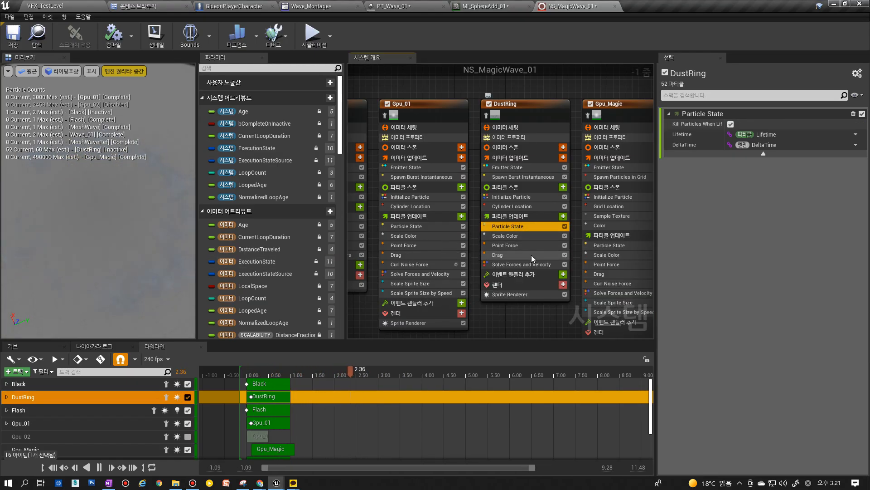
left_click(531, 255)
left_click(532, 246)
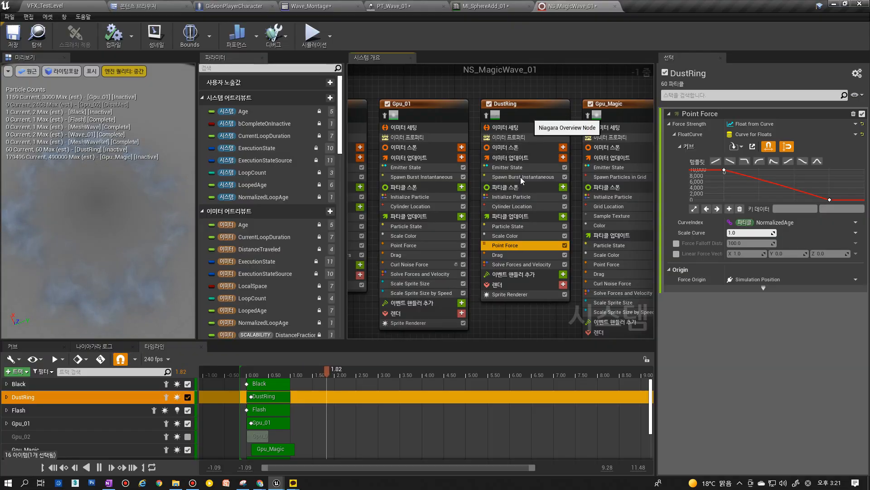
left_click(517, 207)
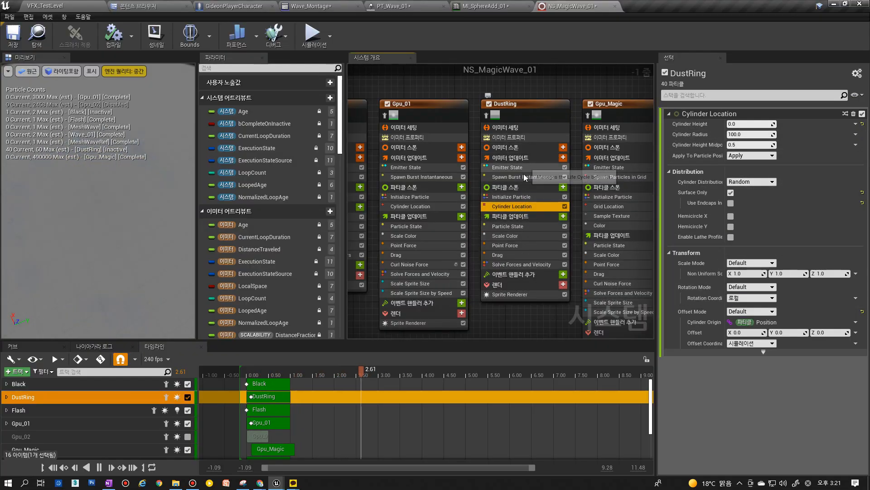
Copy the Scale Sprite Size module from Gpu_Magic into DustRing's particle update stage, directly below Drag.
left_click(612, 302)
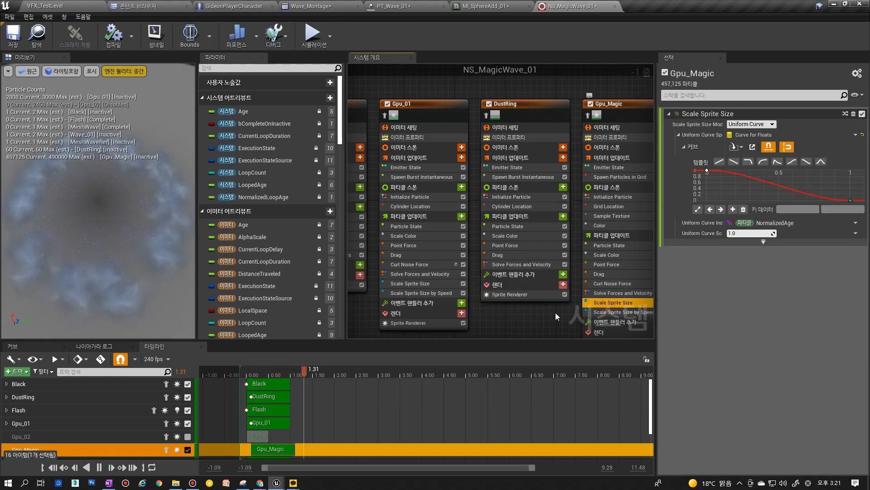
right_click_drag(553, 317, 542, 282)
left_click_drag(608, 269, 493, 227)
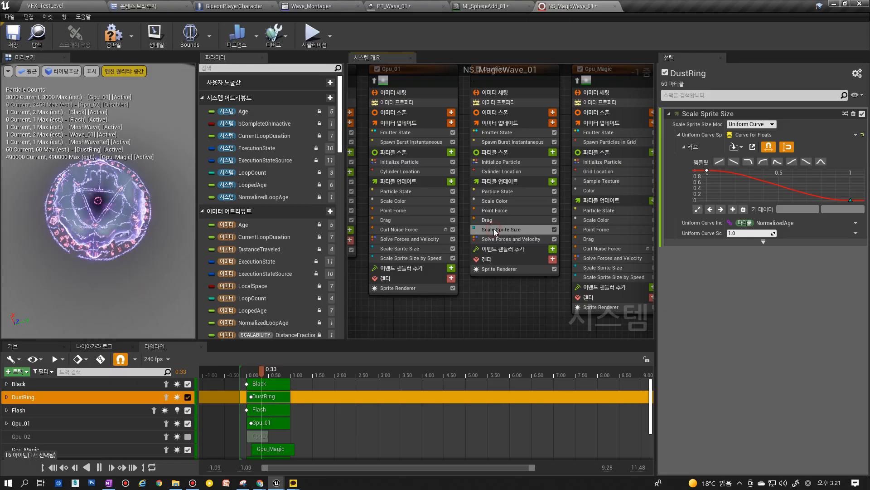
left_click(498, 221)
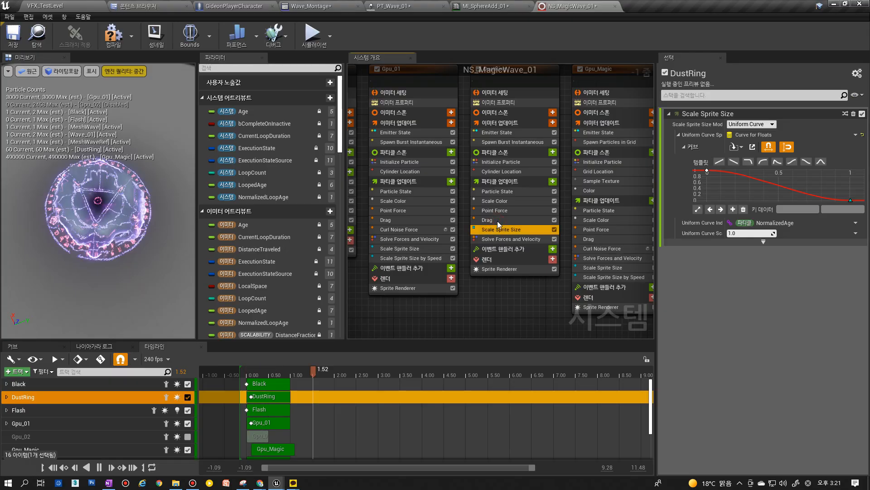
Set the end key of DustRing's Scale Sprite Size uniform curve to a value of 2.
left_click(502, 230)
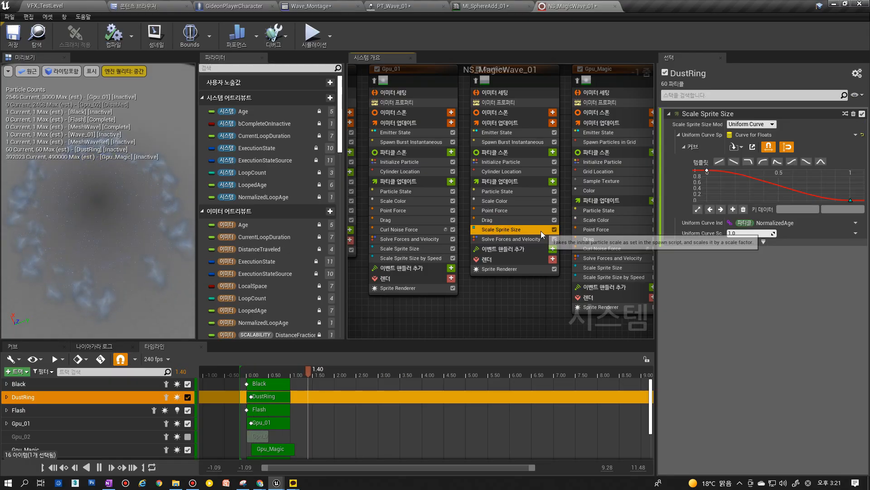
left_click(850, 200)
left_click(843, 209)
type("2")
key("Return")
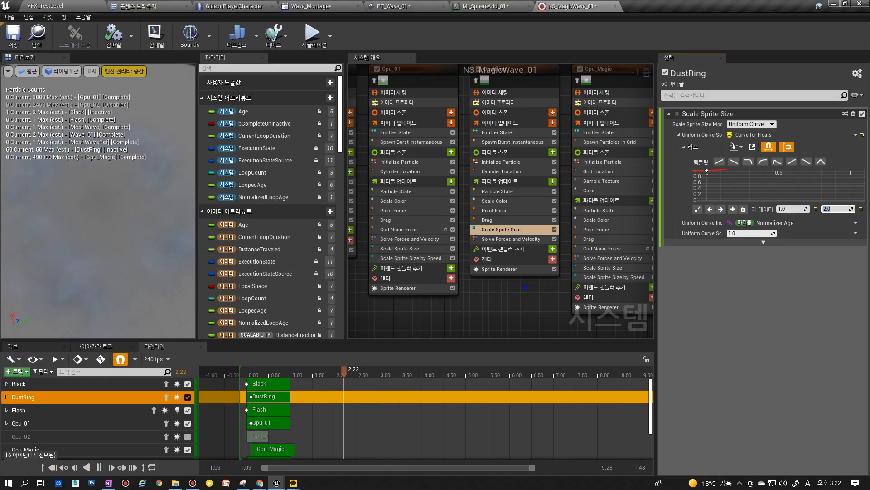
right_click_drag(531, 287, 523, 326)
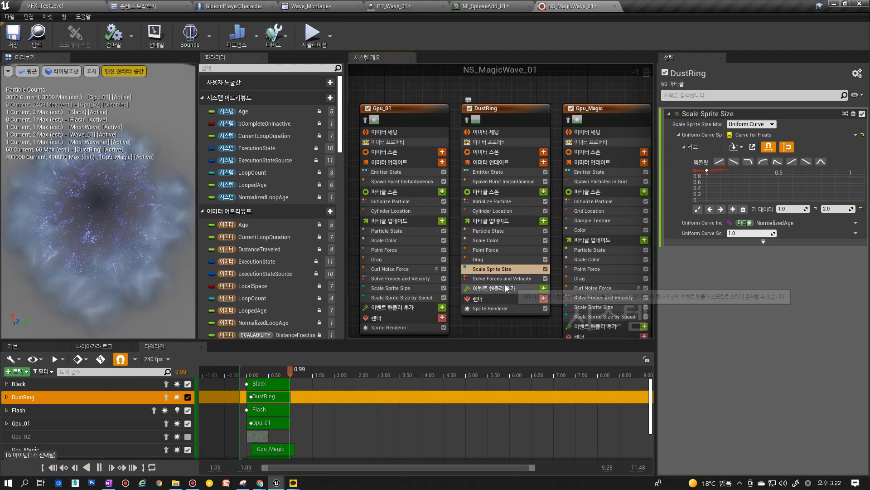
Play VFX_TestLevel to check the dust ring's new size behaviour, and return to the NS_MagicWave_01 system.
left_click(65, 6)
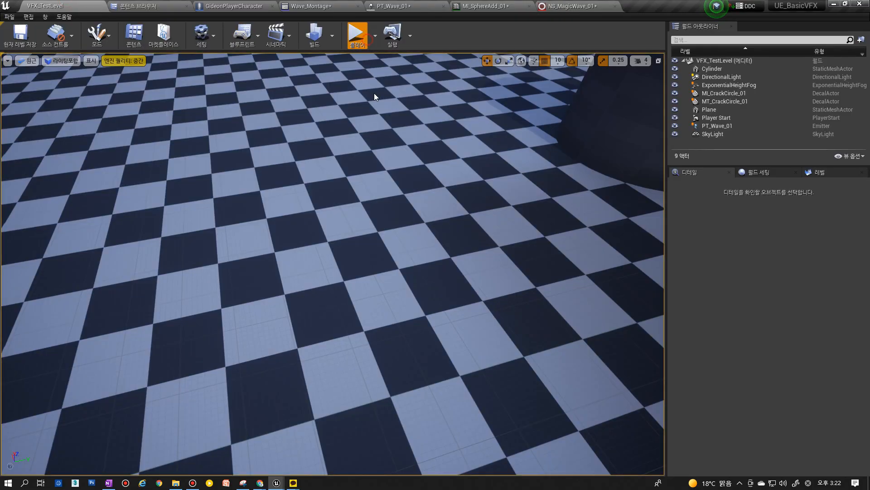
left_click(380, 187)
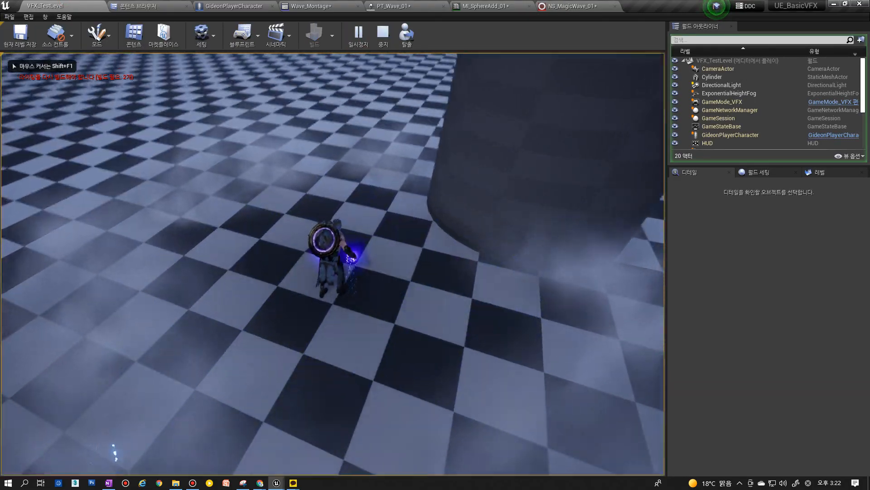
left_click(381, 186)
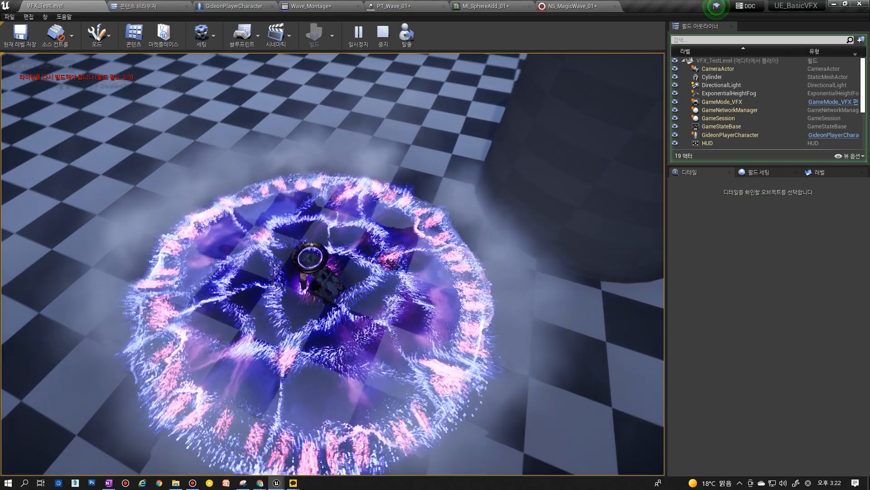
key("Escape")
left_click(416, 5)
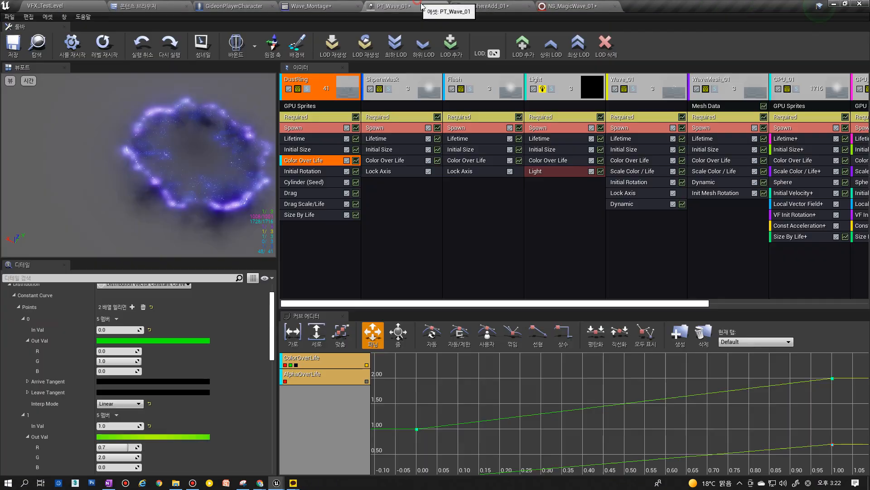
left_click(485, 6)
left_click(572, 6)
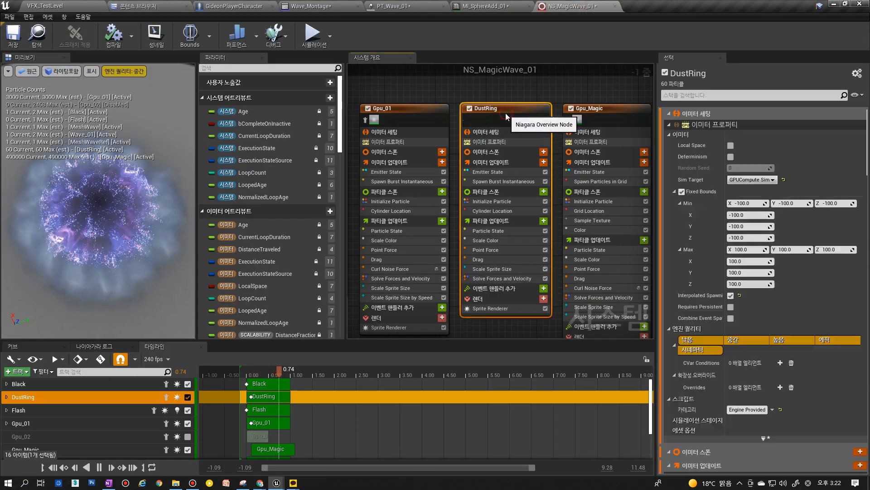
Set the Spawn Time of DustRing's Spawn Burst Instantaneous module to 0.0 and test the effect by playing VFX_TestLevel.
left_click(506, 173)
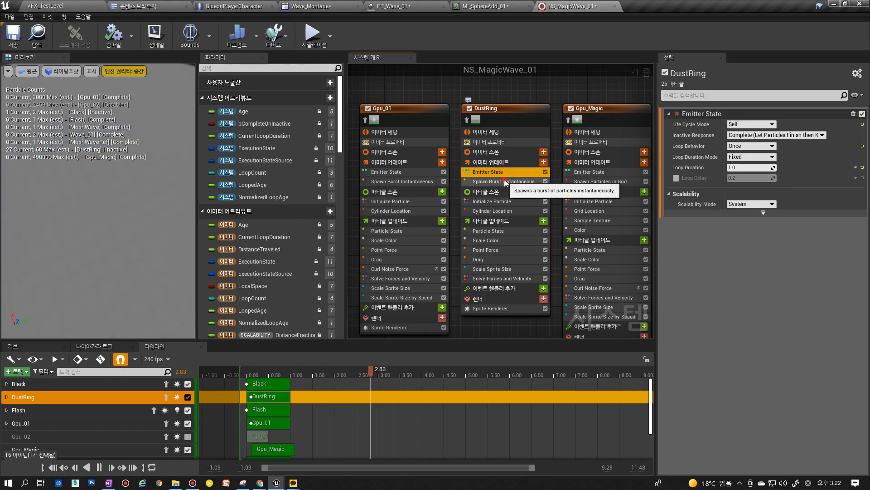
left_click(506, 181)
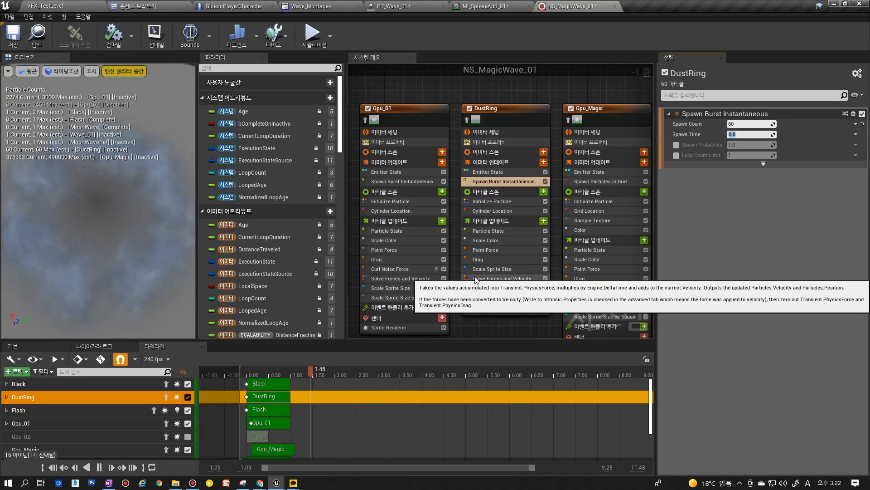
left_click(77, 4)
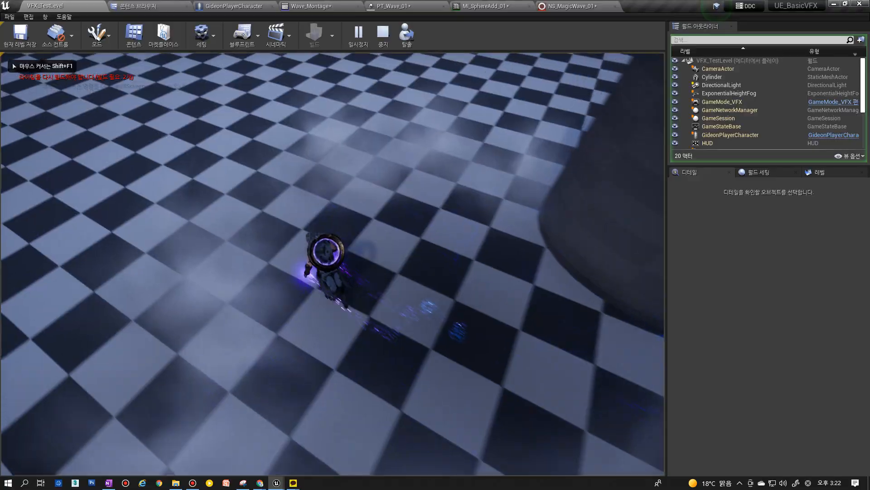
left_click(305, 214)
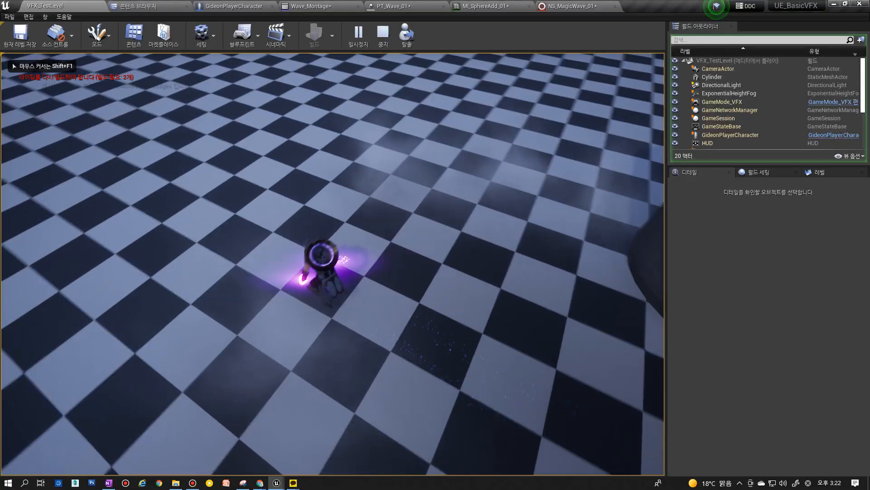
key("Escape")
Set the end key of DustRing's Point Force strength curve to time 0.2 and test the spread in VFX_TestLevel.
left_click(473, 4)
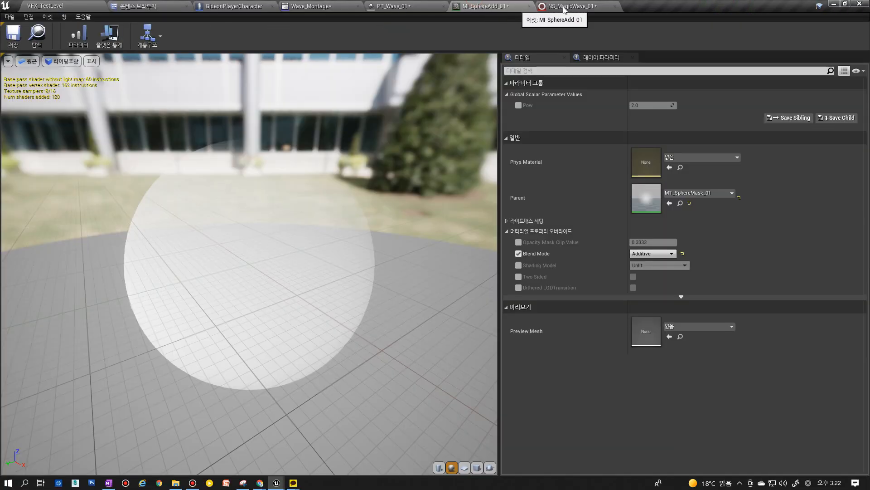
left_click(566, 7)
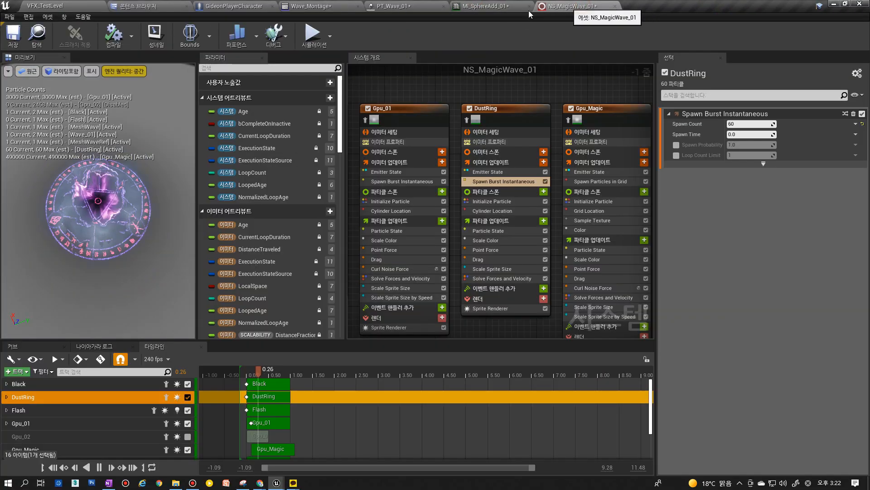
left_click(500, 251)
left_click(724, 169)
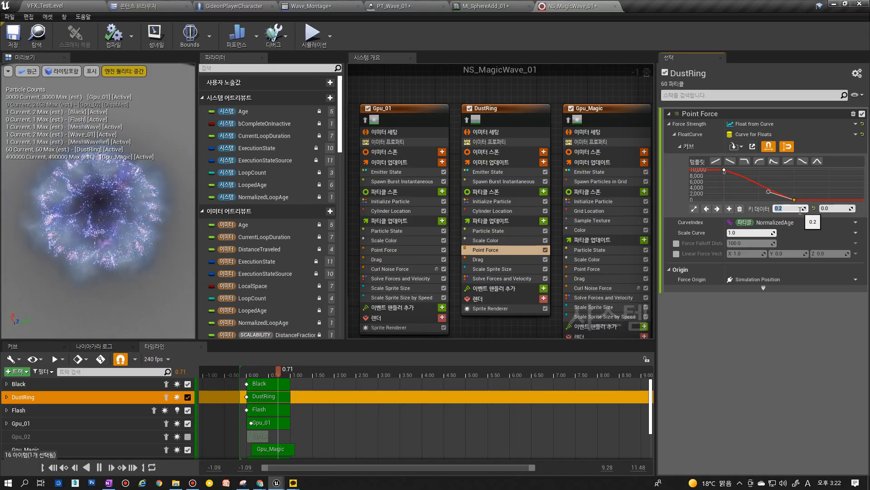
left_click(72, 5)
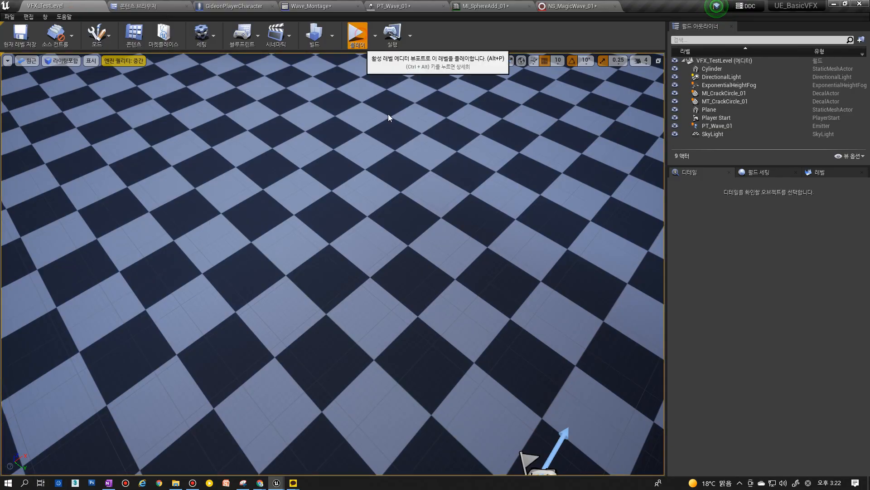
left_click(403, 134)
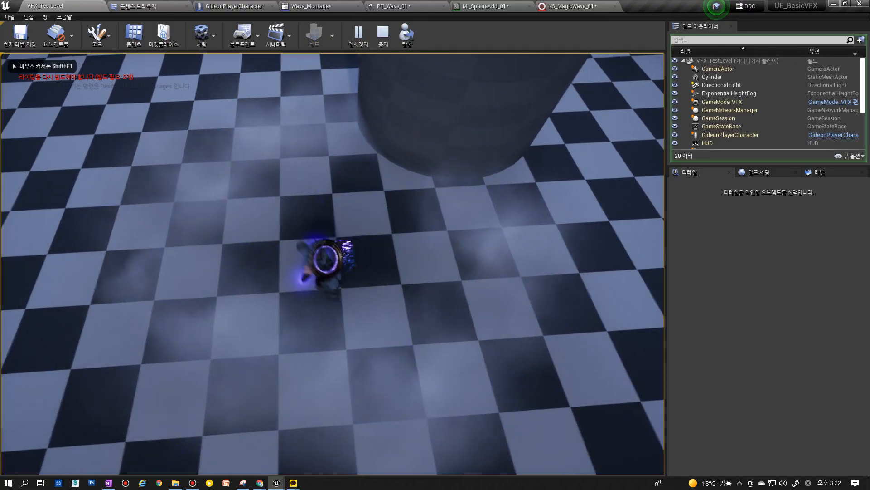
left_click(403, 134)
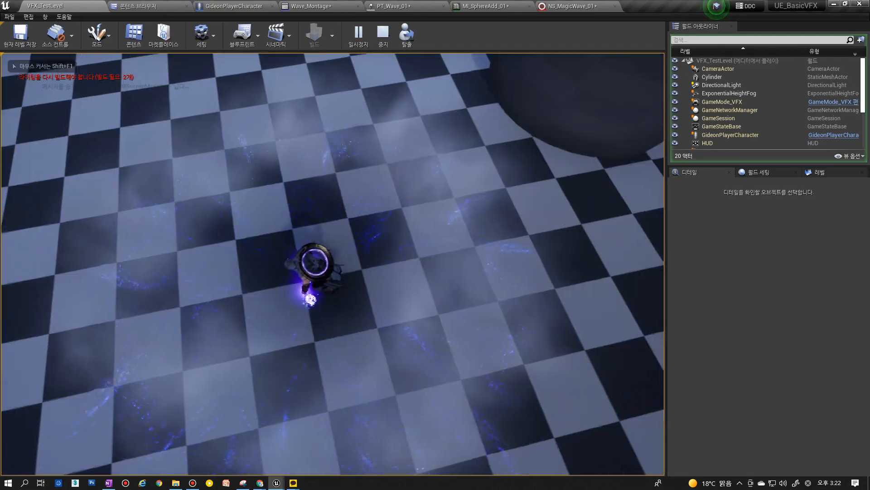
left_click(418, 211)
key("Escape")
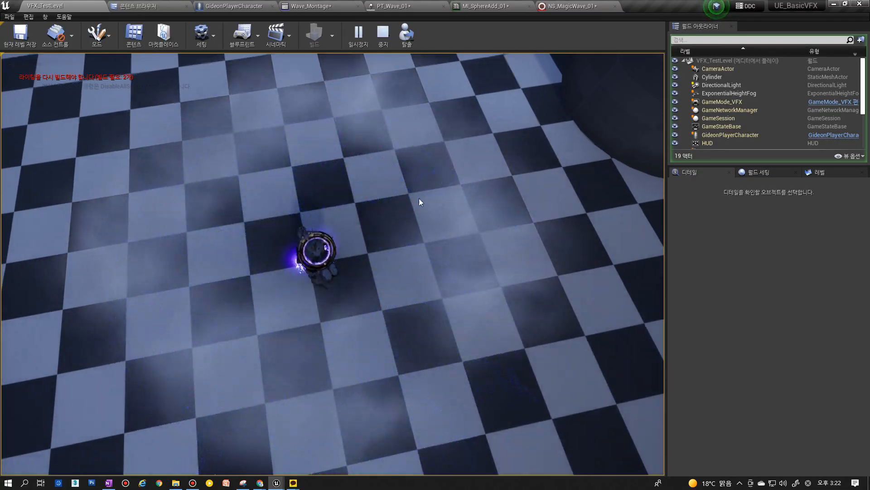
Set the Cylinder Radius of DustRing's Cylinder Location module in NS_MagicWave_01 to 150.0.
left_click(573, 6)
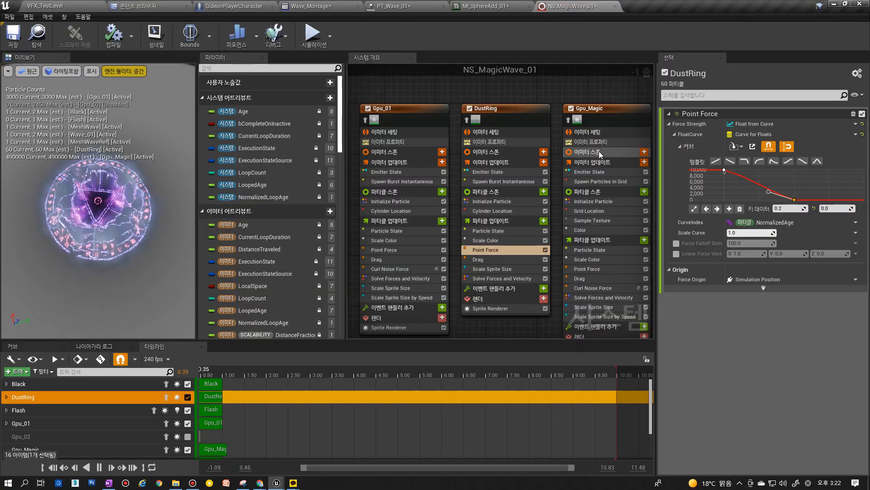
left_click(509, 212)
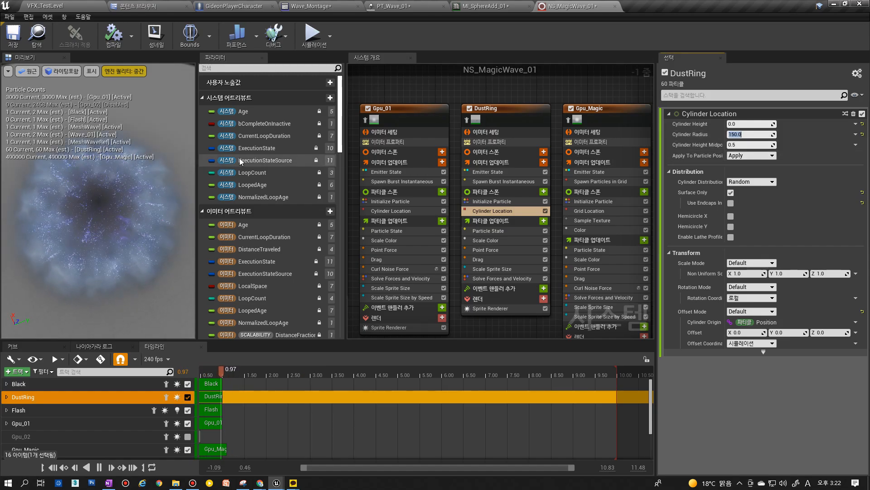
Play VFX_TestLevel and cast the wave repeatedly to examine the wider dust ring from high and ground-level camera angles.
left_click(98, 4)
left_click(355, 31)
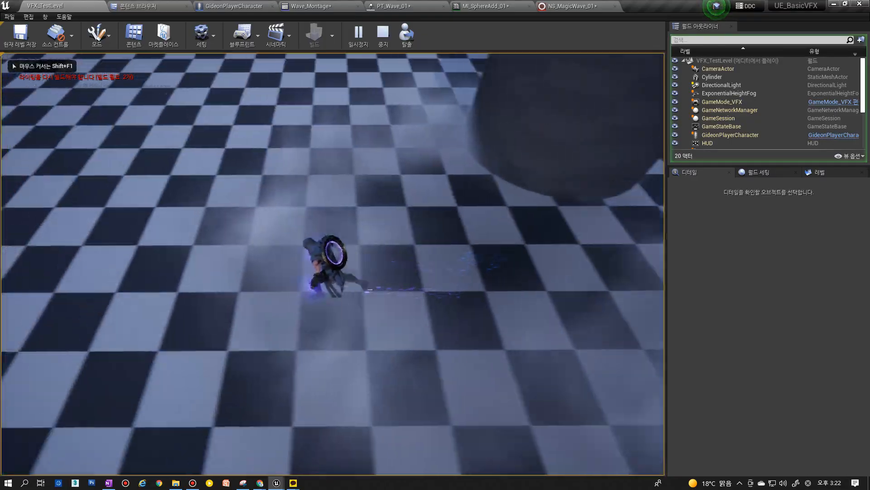
key("1")
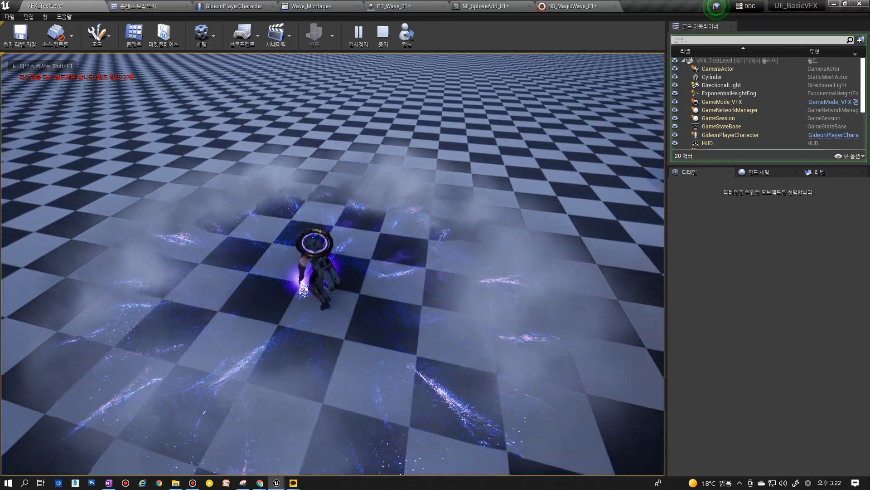
key("1")
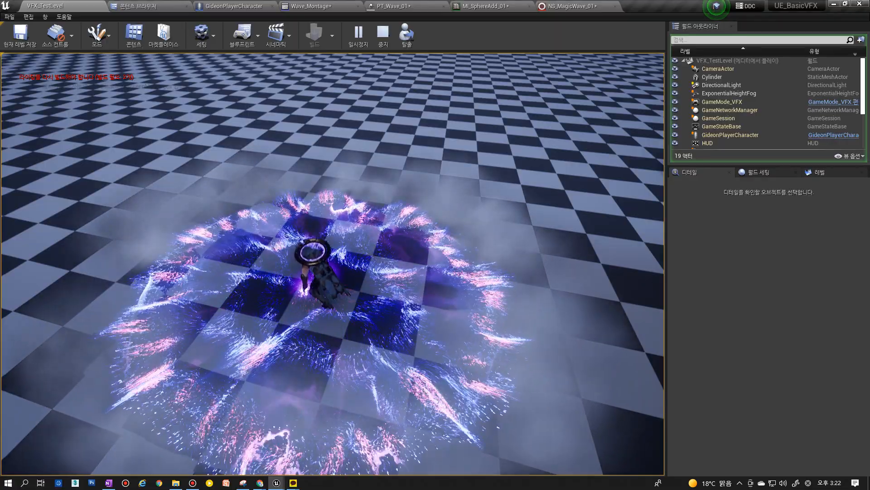
key("1")
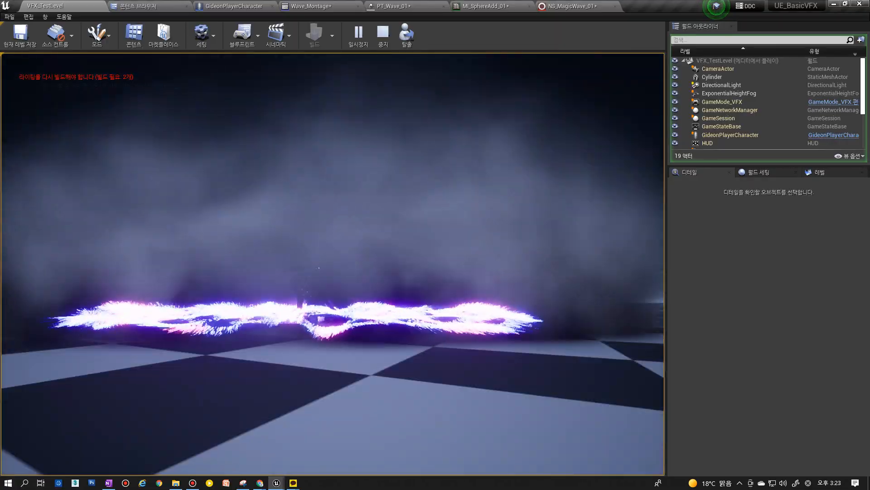
key("1")
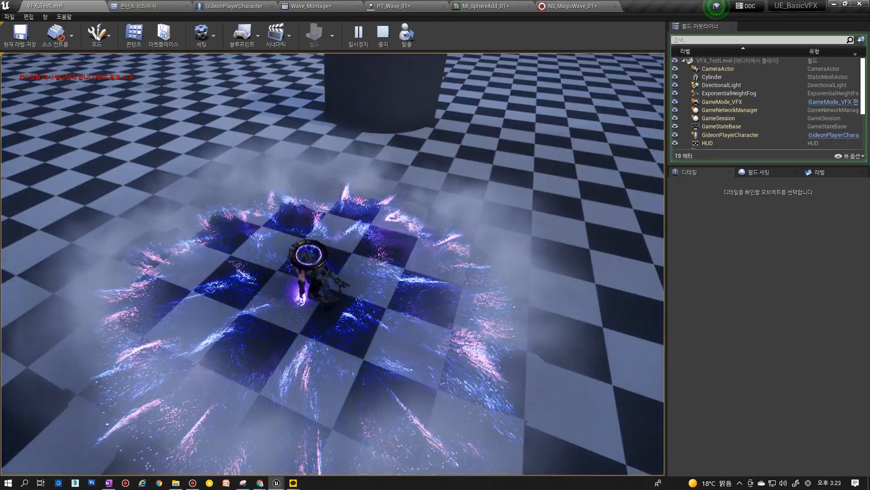
key("1")
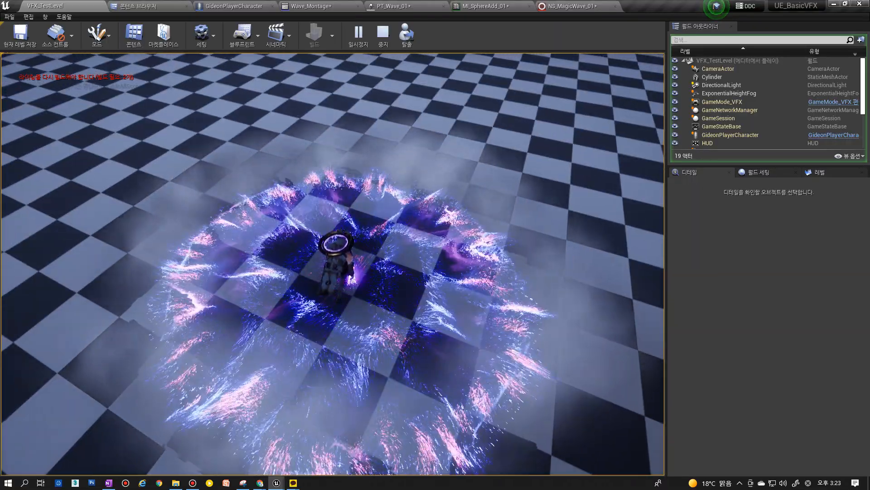
key("1")
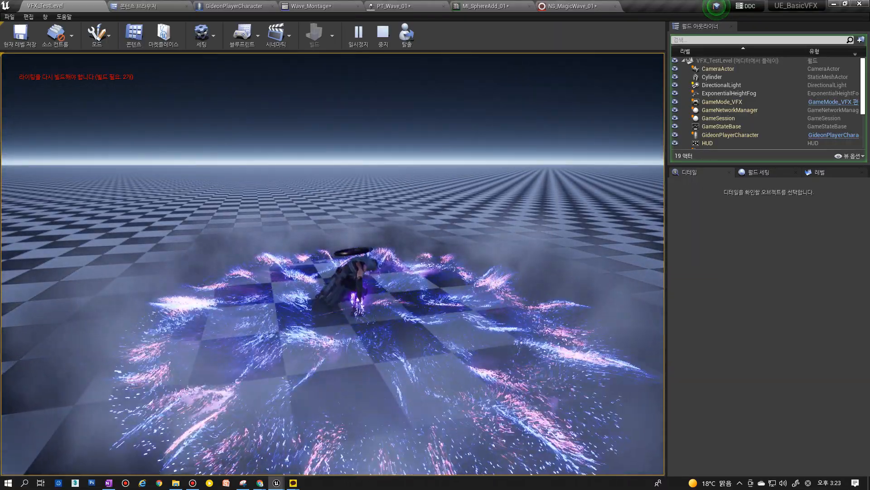
key("1")
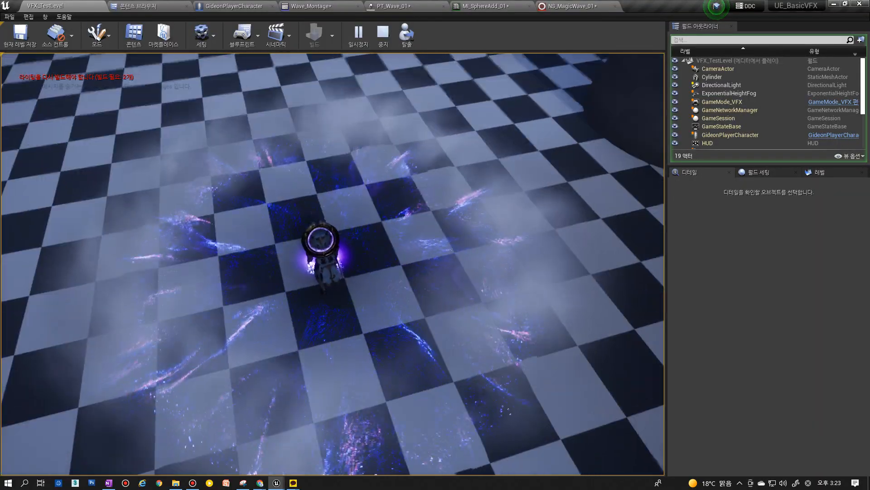
key("1")
key("Escape")
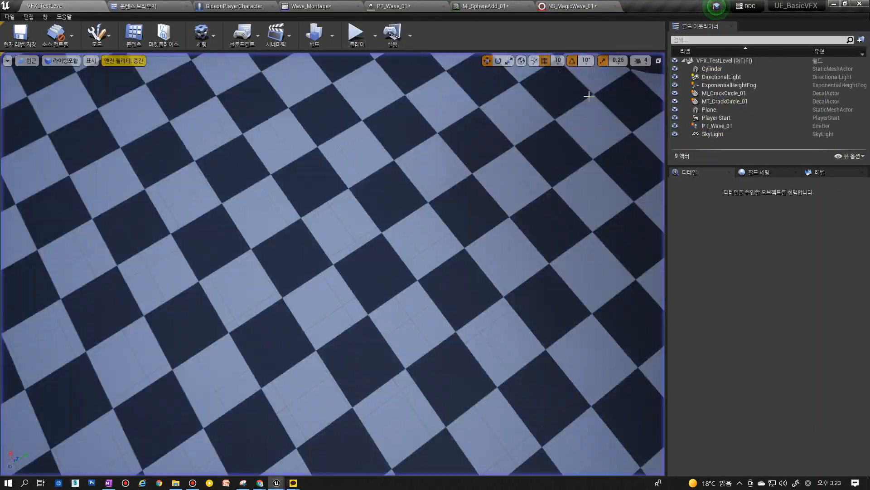
Enable the position offset in DustRing's Initialize Particle module and enter a negative Z offset.
left_click(584, 6)
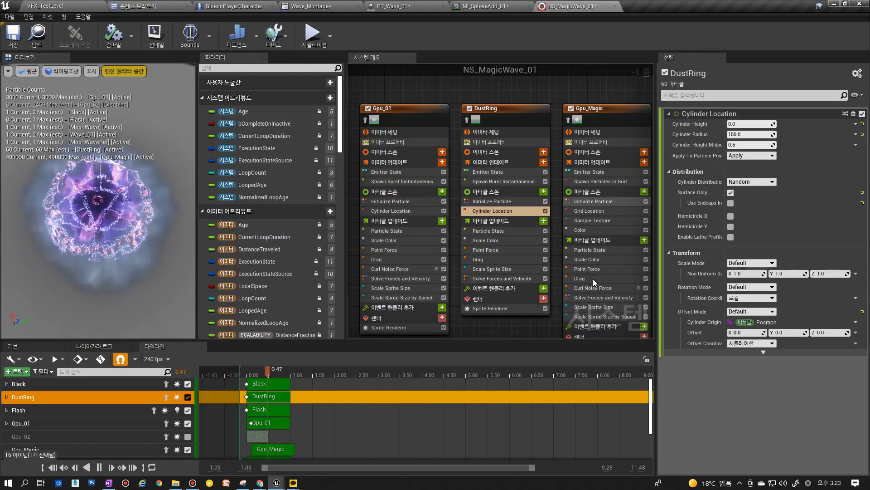
right_click_drag(510, 309, 502, 267)
left_click(502, 267)
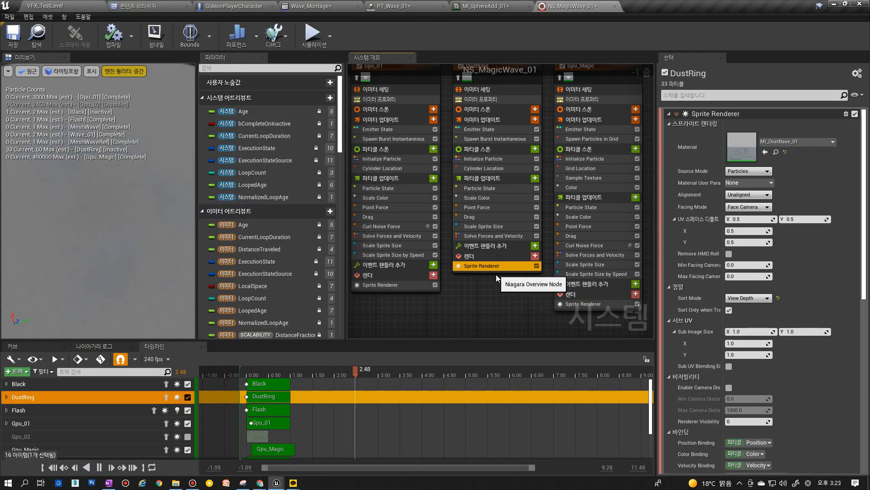
left_click(498, 139)
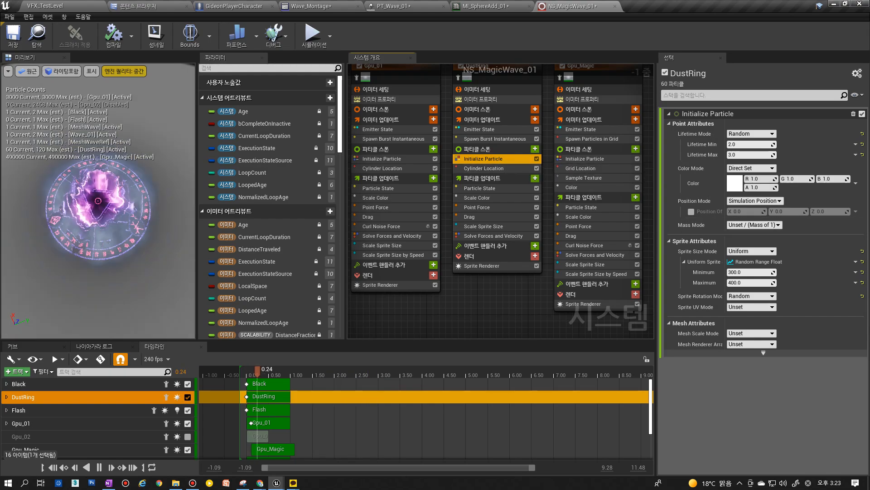
left_click(691, 212)
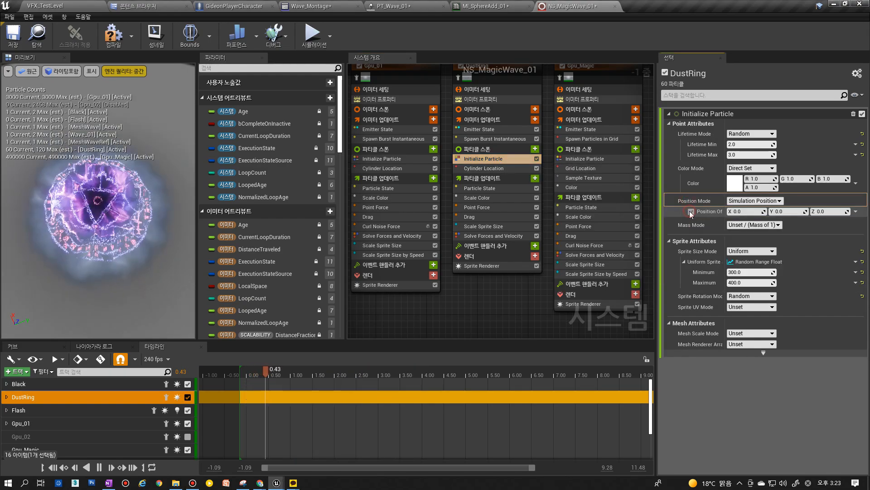
left_click(829, 211)
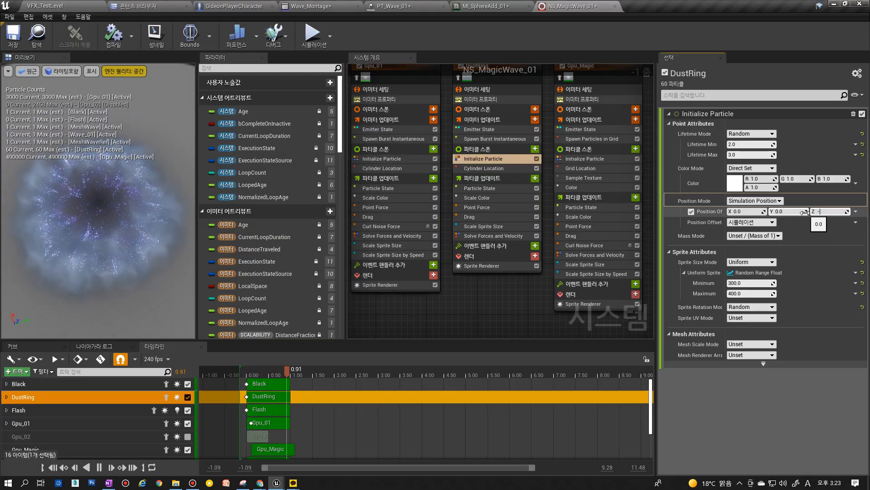
Play VFX_TestLevel to check the height of the dust ring with its negative Z offset.
left_click(68, 7)
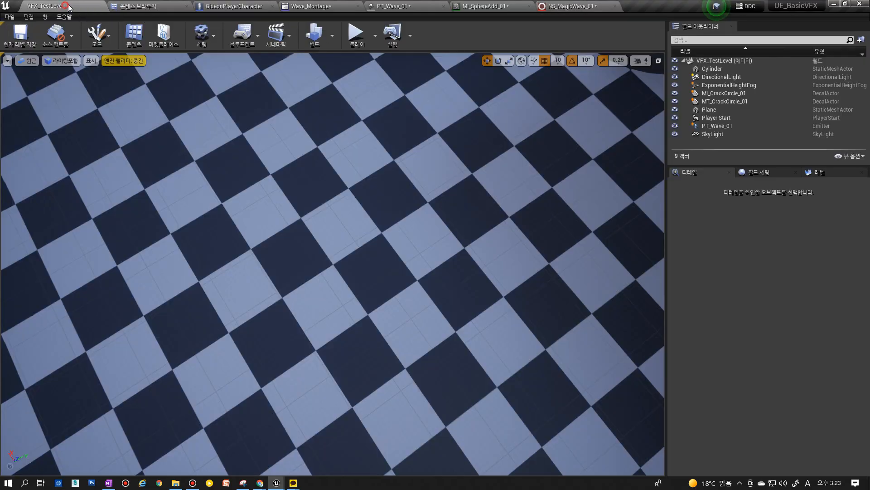
left_click(362, 35)
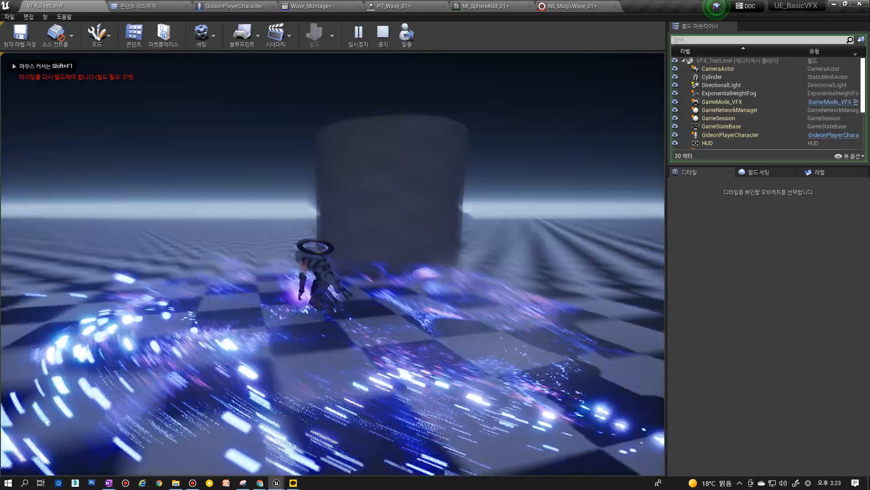
key("w")
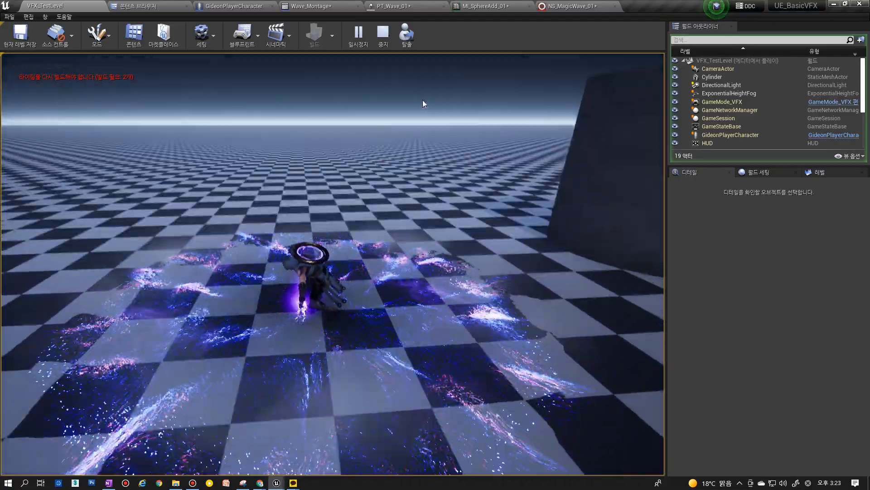
key("shift+F1")
Set DustRing's Z position offset to -50.0 in NS_MagicWave_01 and cast the wave in VFX_TestLevel to test it.
left_click(554, 5)
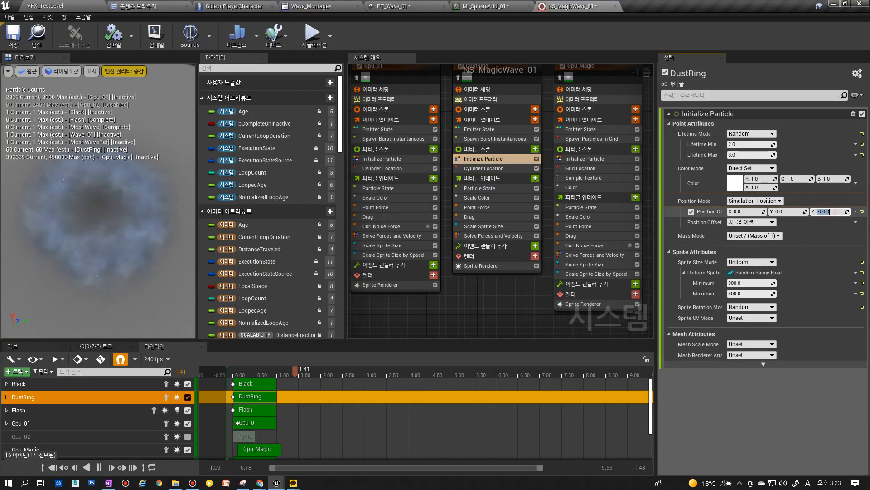
left_click(22, 6)
left_click(357, 35)
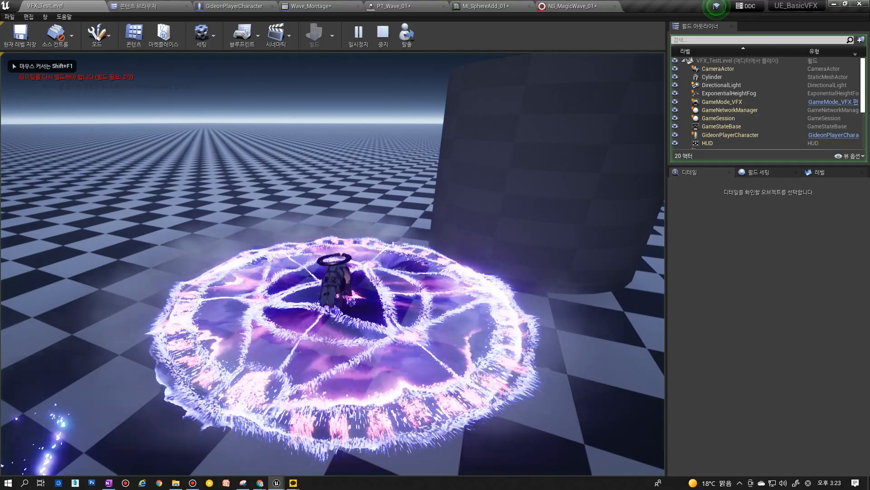
key("1")
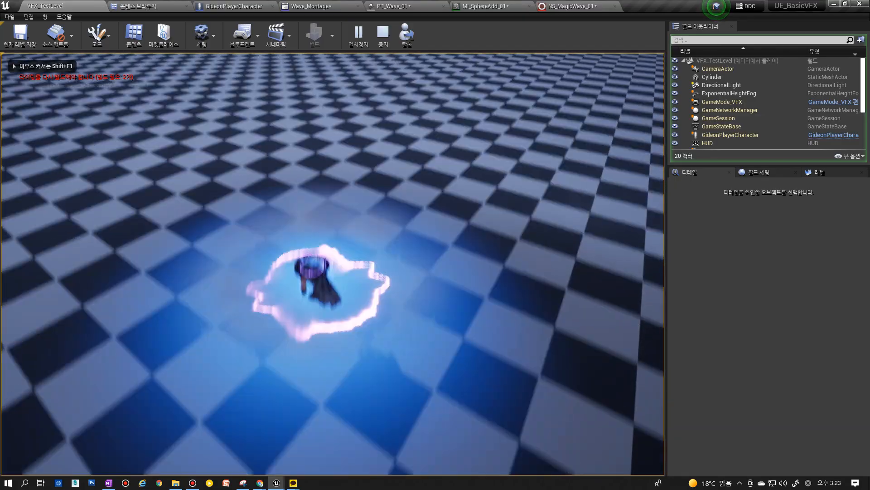
key("1")
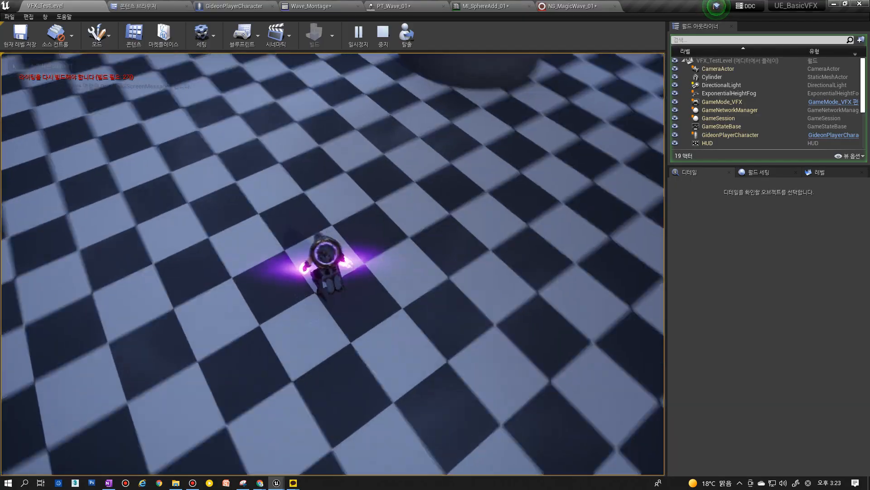
key("1")
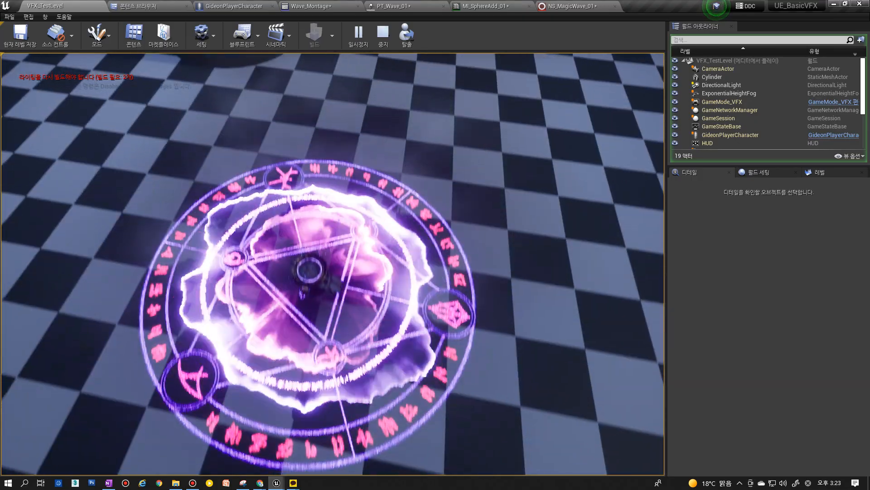
Cast the wave repeatedly in VFX_TestLevel to examine the dust from high and low camera angles, and stop the play session.
key("1")
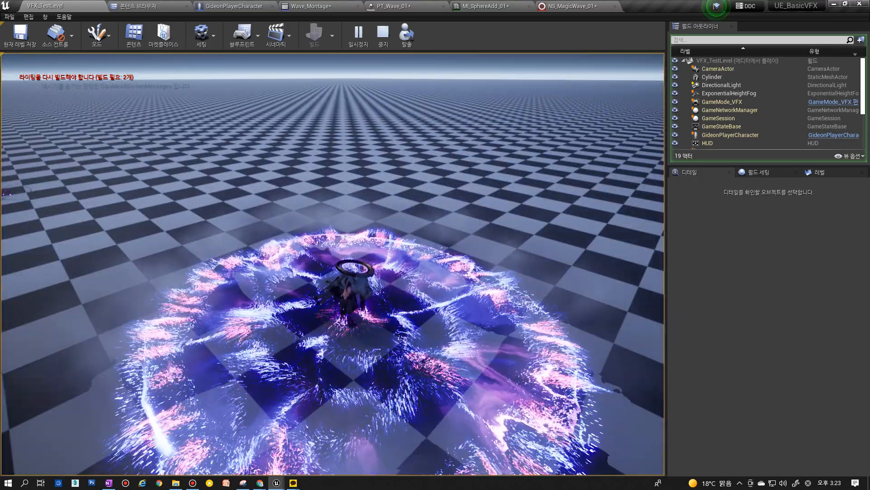
key("1")
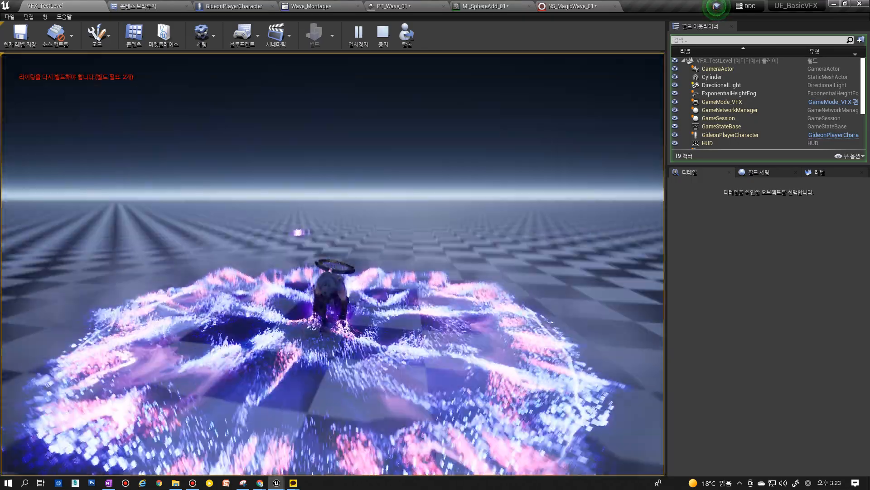
key("1")
key("Escape")
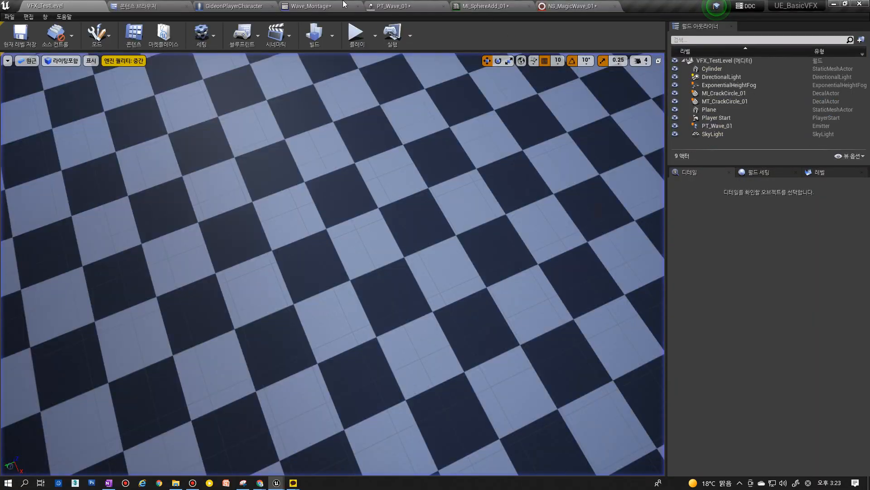
Shift the NS_MagicWave_01 and CamShake notifies in Wave_Montage slightly later, to between frames 6 and 7.
left_click(309, 5)
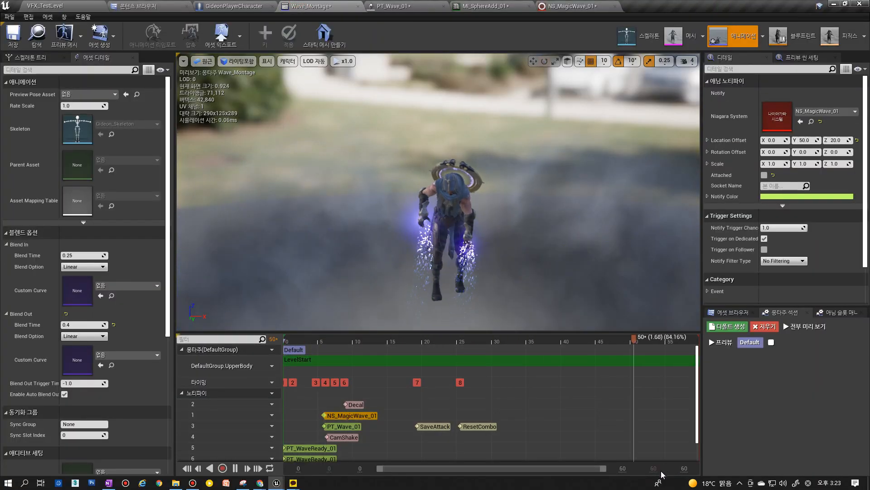
left_click_drag(696, 424, 697, 446)
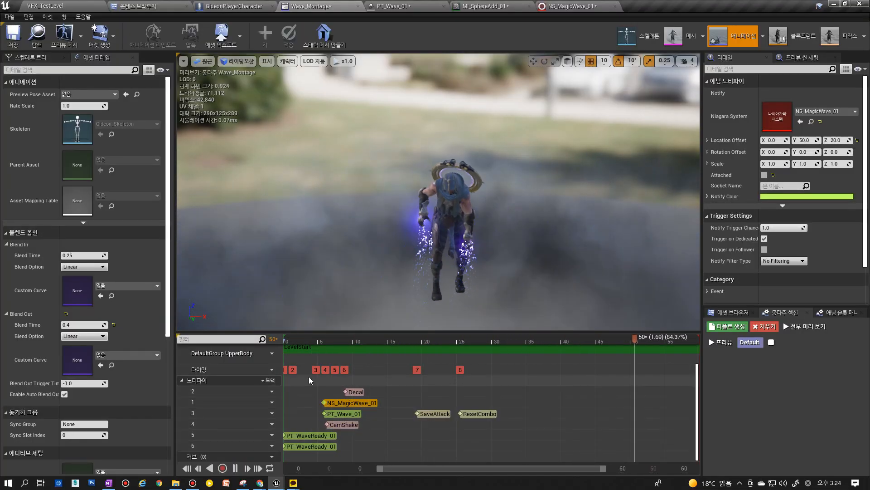
left_click(320, 342)
left_click_drag(320, 343, 324, 343)
mouse_move(327, 341)
left_mouse_down()
mouse_move(300, 347)
mouse_move(330, 348)
left_mouse_up()
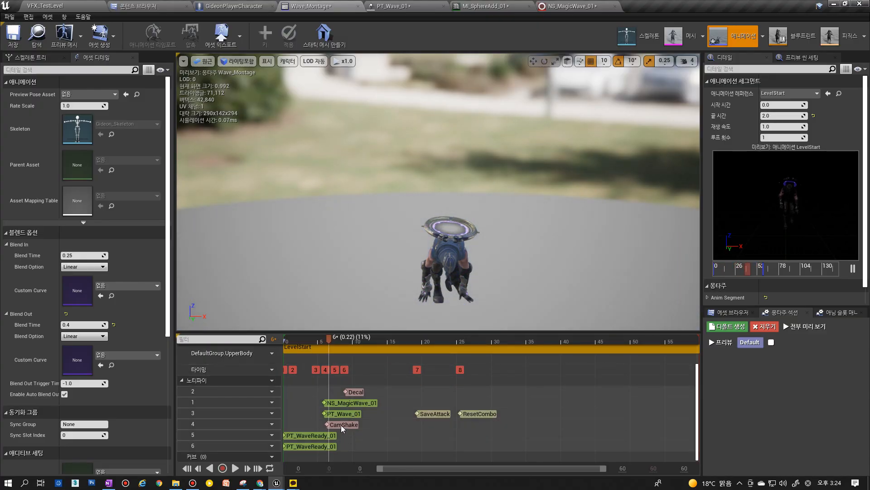
mouse_move(337, 424)
left_mouse_down()
mouse_move(334, 404)
mouse_move(350, 428)
left_mouse_up()
left_click(332, 403)
Play VFX_TestLevel and cast the wave near the cylinder to check the shifted notify timing.
left_click(83, 6)
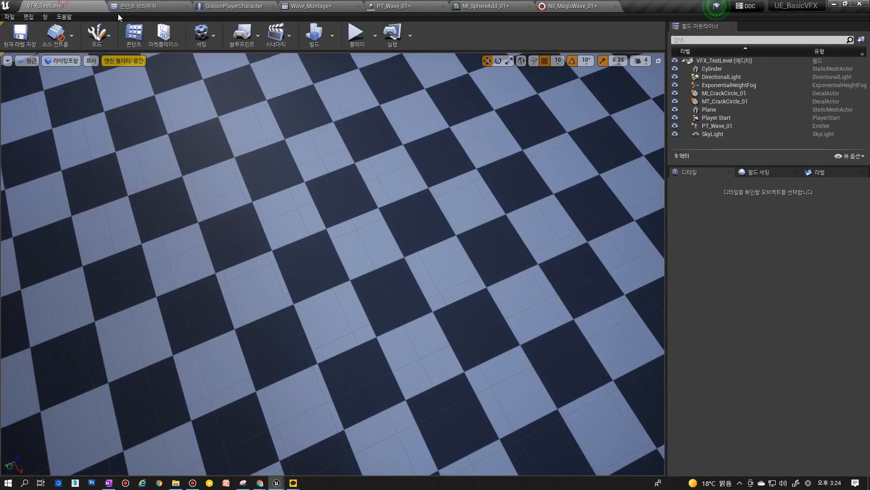
left_click(356, 34)
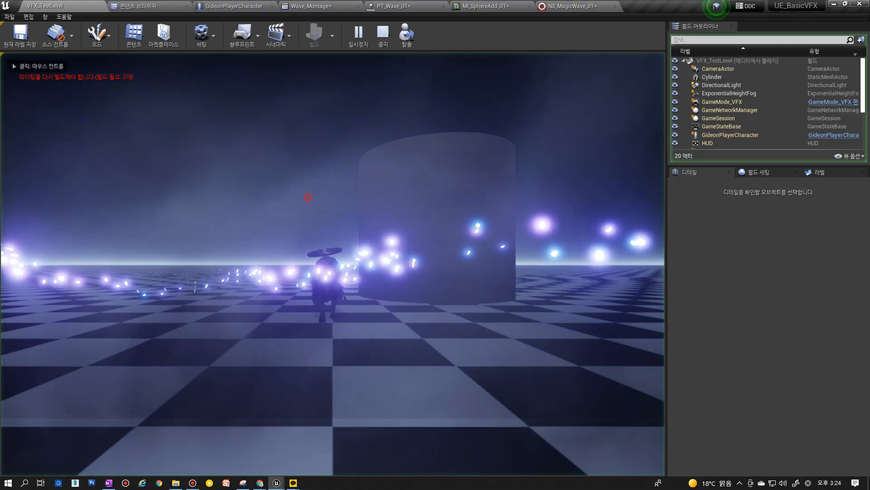
left_click(303, 174)
left_click(303, 174)
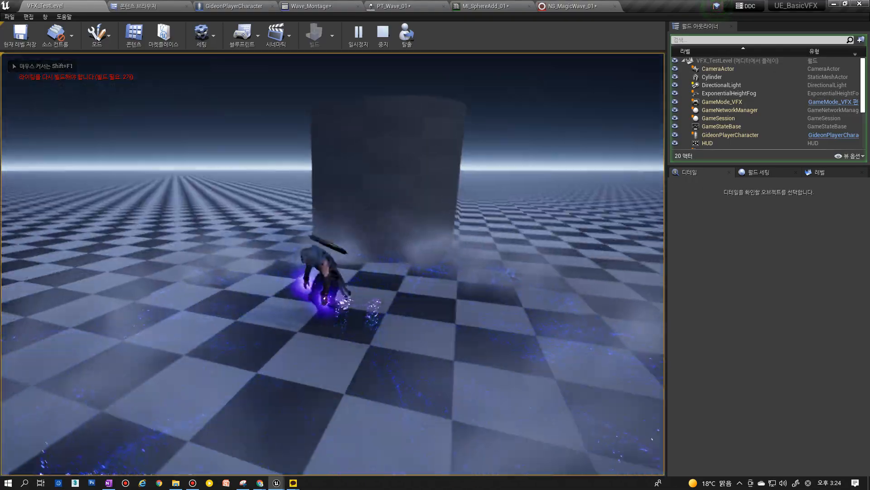
left_click(303, 174)
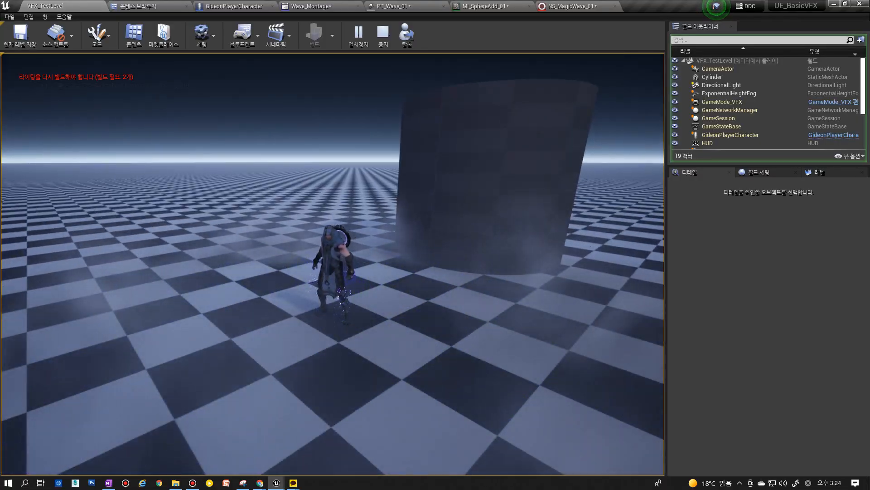
key("Pause")
key("Pause")
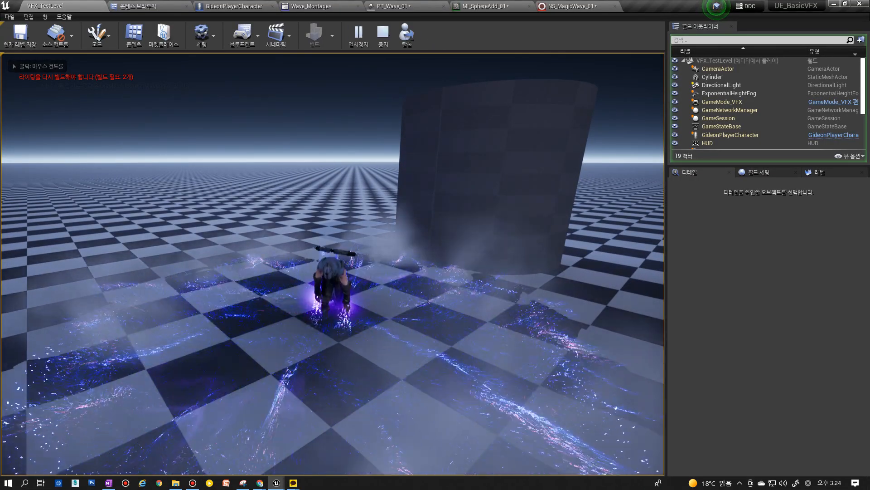
key("Escape")
Open the Location Offset Z value of the NS_MagicWave_01 notify in Wave_Montage for editing.
left_click(572, 5)
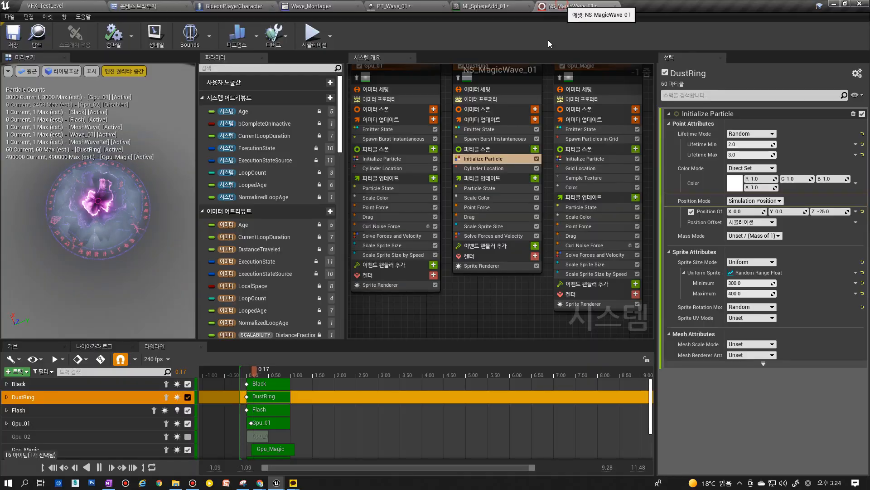
left_click(295, 7)
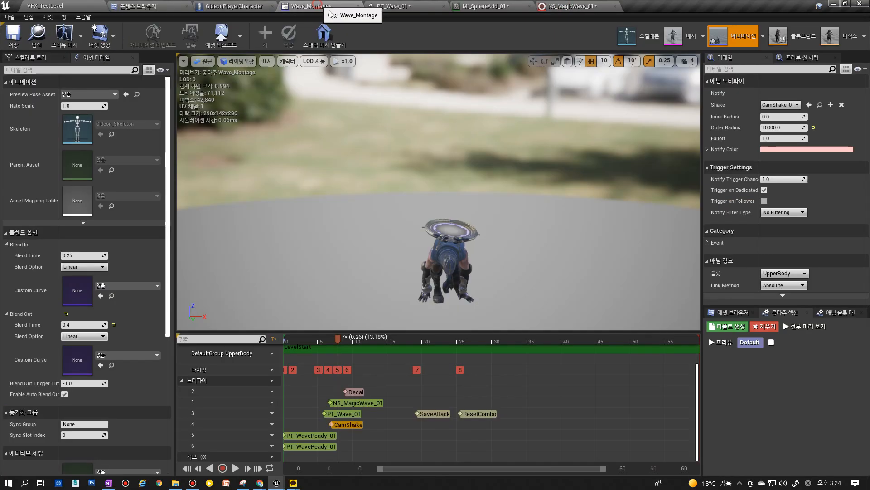
left_click(354, 403)
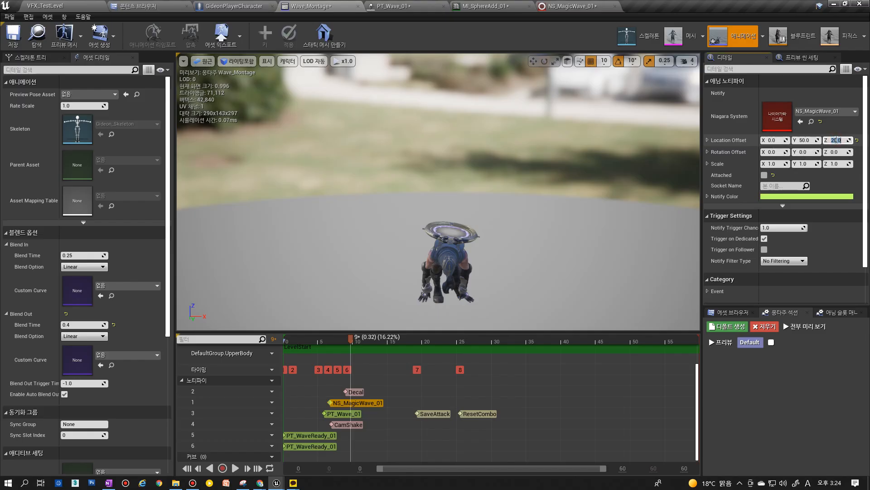
Replay VFX_TestLevel, moving the character and casting the wave repeatedly beside the cylinder to review the effect's timing and height.
left_click(43, 5)
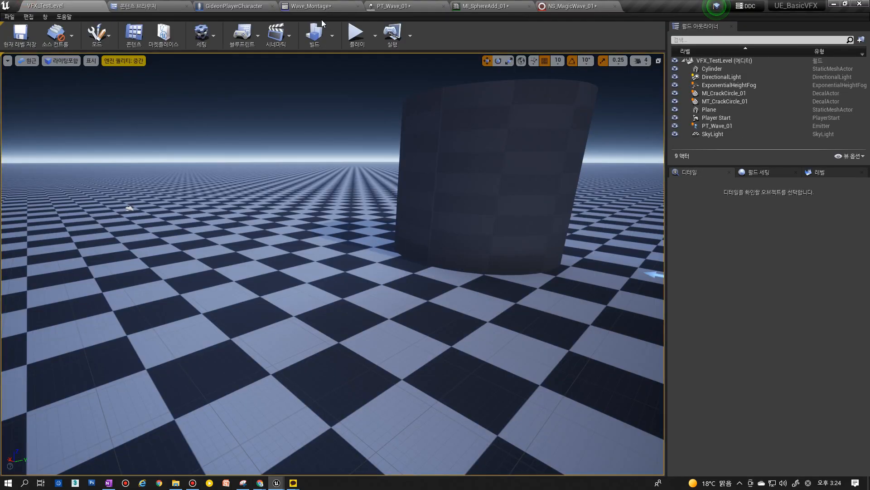
left_click(356, 33)
left_click(330, 140)
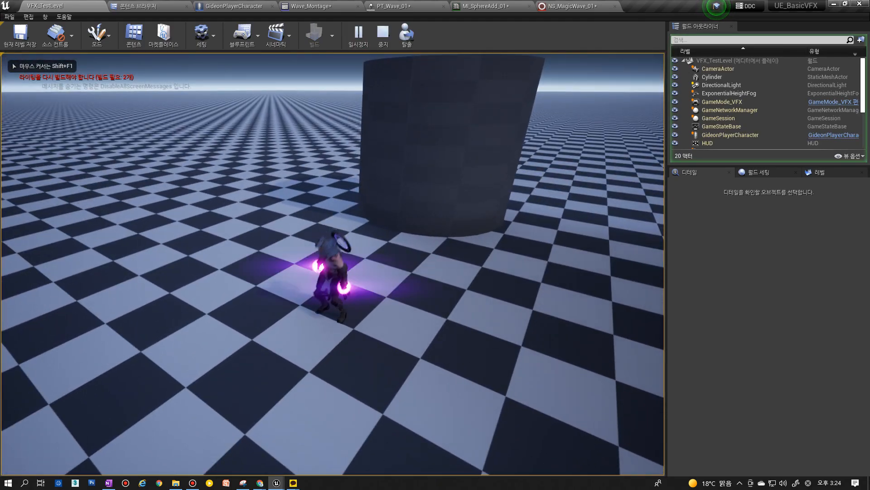
key("Pause")
key("Pause")
left_click(380, 167)
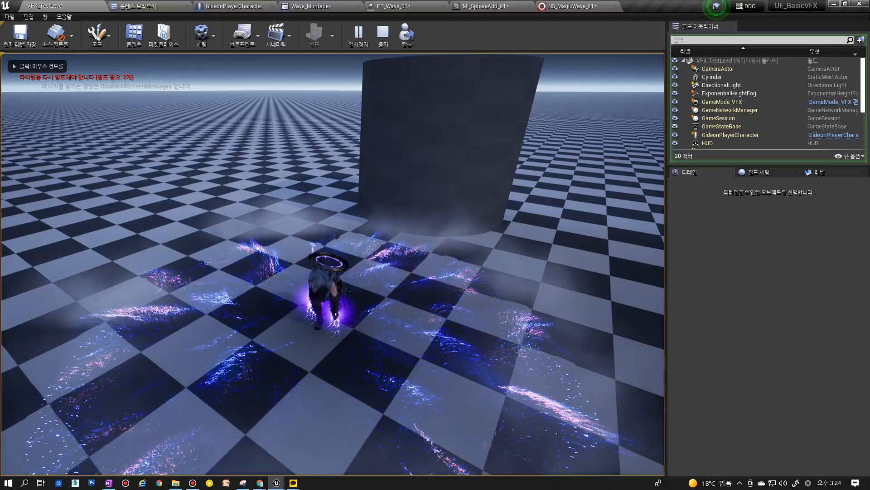
key("w")
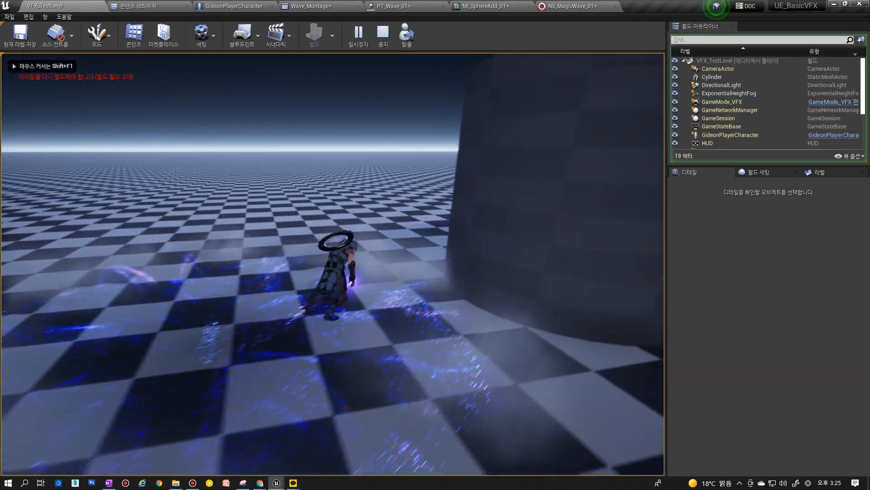
key("1")
key("1")
key("Escape")
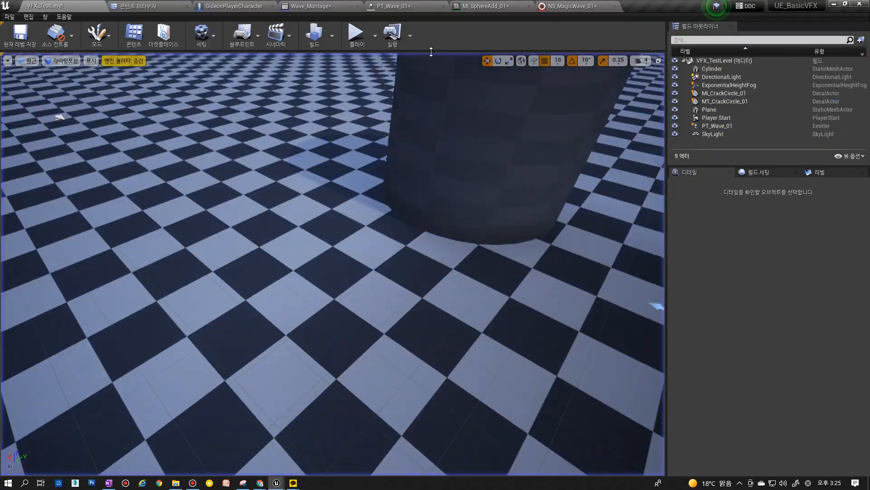
In Flash's Scale Color gradient in NS_MagicWave_01, move the middle alpha stop to about 0.35 and the blue colour stop to about 0.68.
left_click(573, 10)
scroll(498, 190, "down", 3)
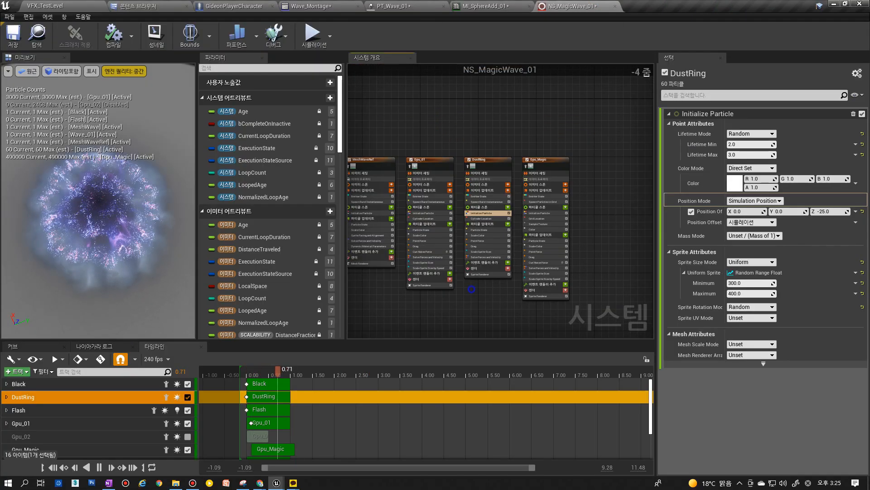
right_click_drag(584, 288, 644, 282)
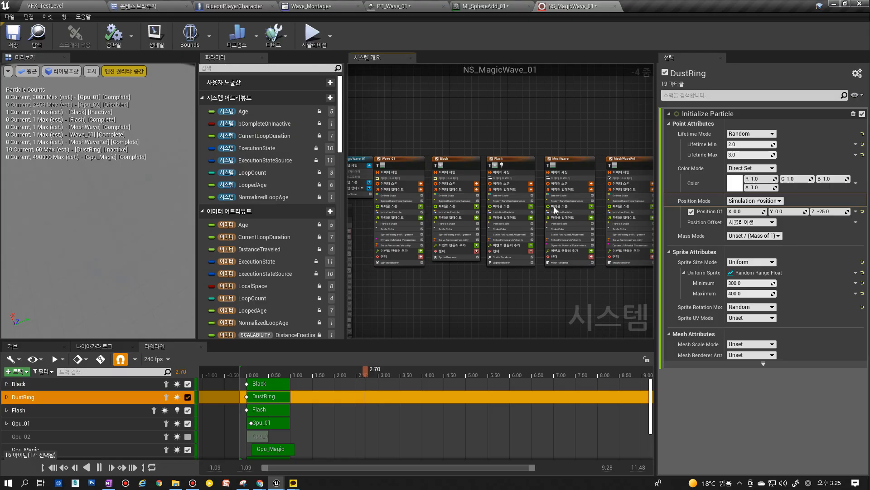
scroll(539, 172, "up", 4)
left_click(509, 147)
right_click_drag(518, 120, 532, 52)
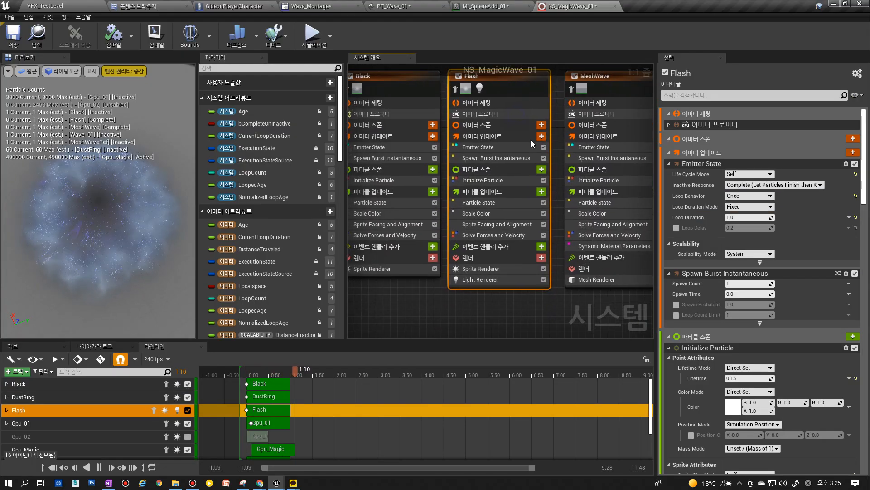
left_click(476, 213)
left_click(744, 181)
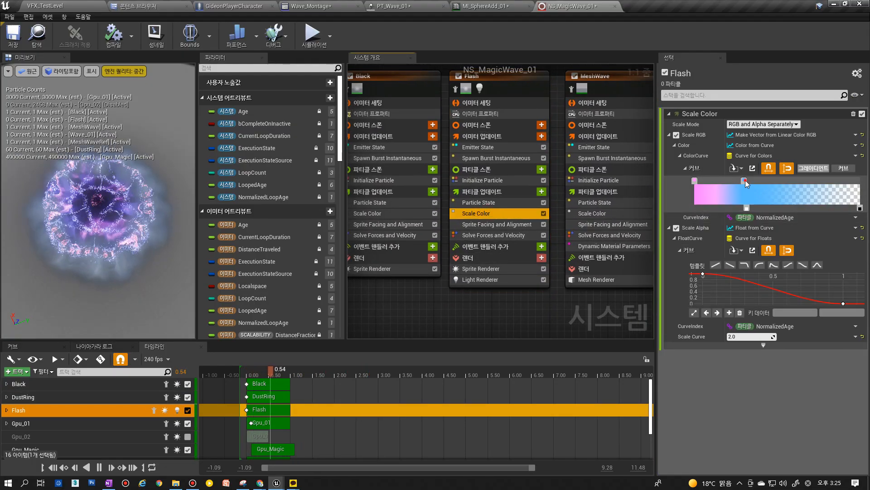
left_click_drag(747, 208, 752, 208)
left_click_drag(773, 180, 810, 180)
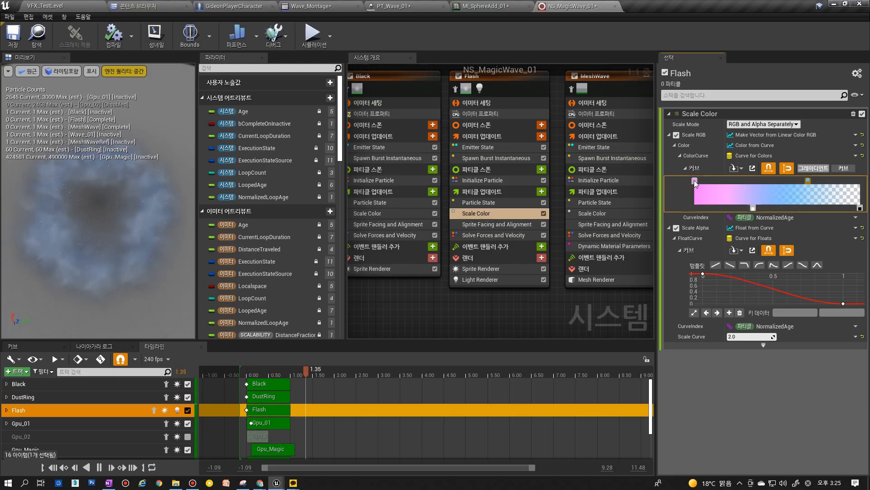
Set the first colour stop of Flash's Scale Color gradient to R 200, G 2 and B 1000.
left_click(695, 182)
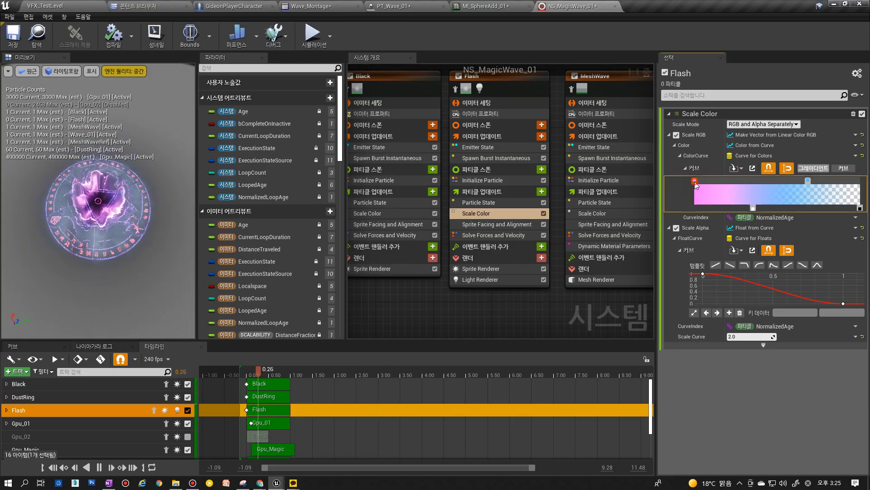
double_click(695, 181)
left_click(524, 319)
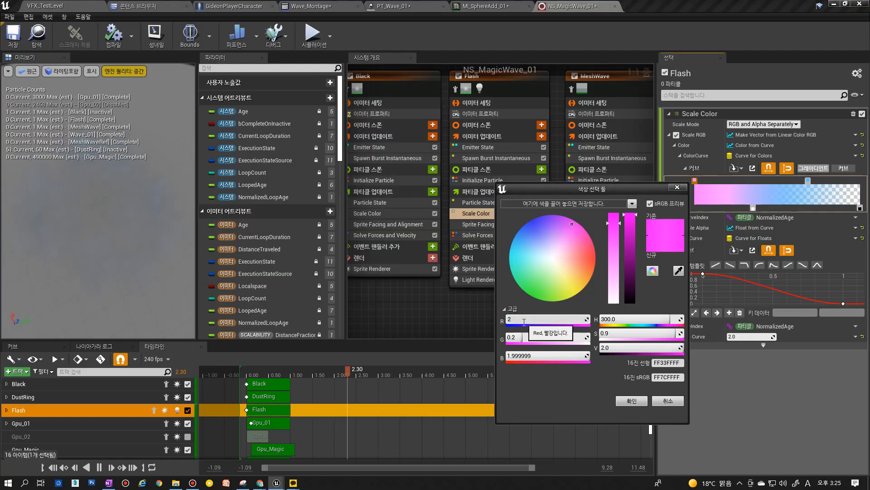
type("200")
key("Return")
left_click(520, 356)
type("1000")
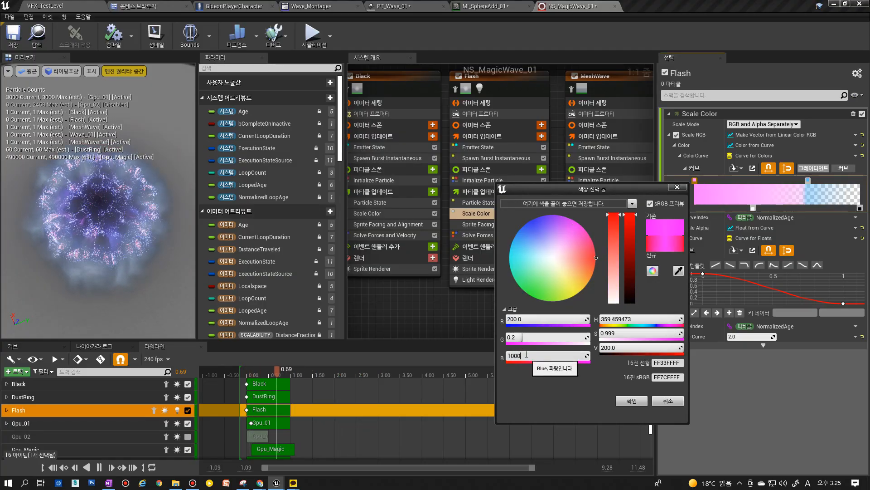
key("Return")
left_click(519, 338)
type("2")
key("Return")
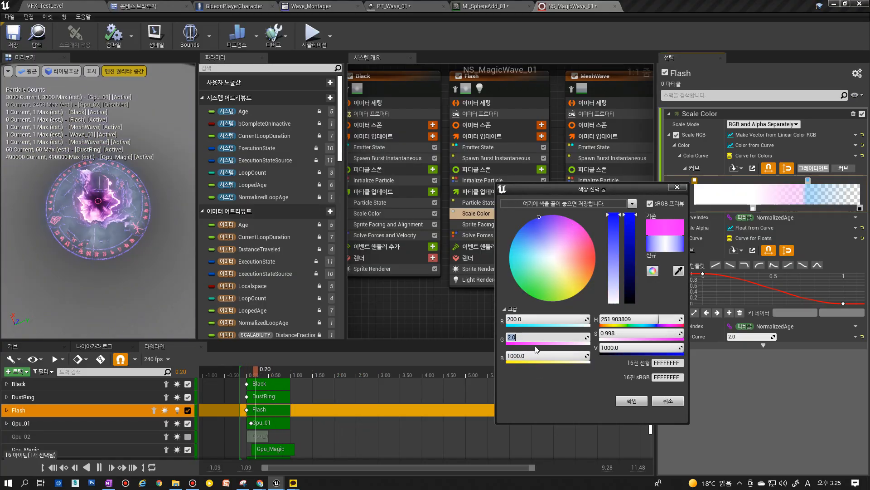
left_click(625, 400)
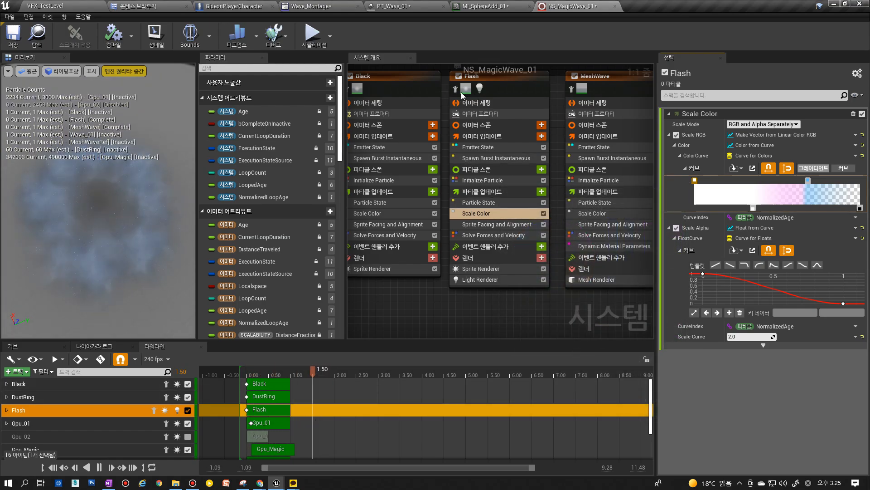
Isolate the Flash emitter for preview and inspect its Sprite Facing and Alignment, Solve Forces and Velocity, and Scale Color modules.
left_click(456, 89)
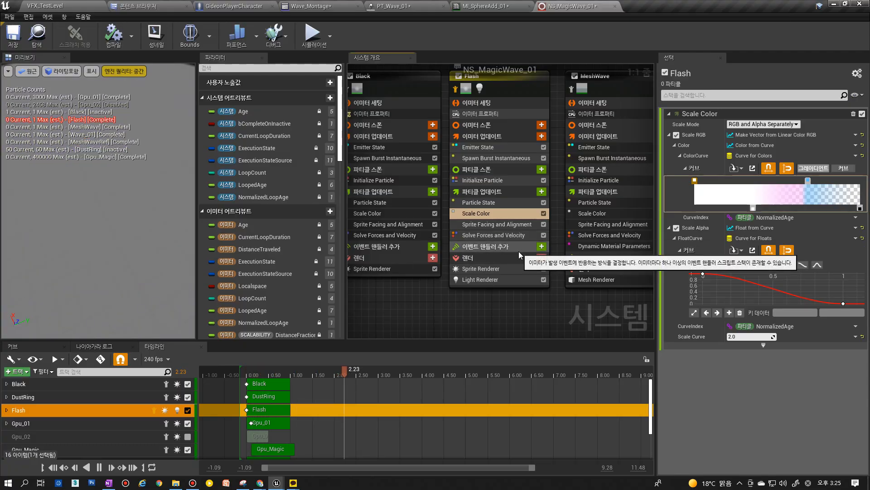
left_click(496, 224)
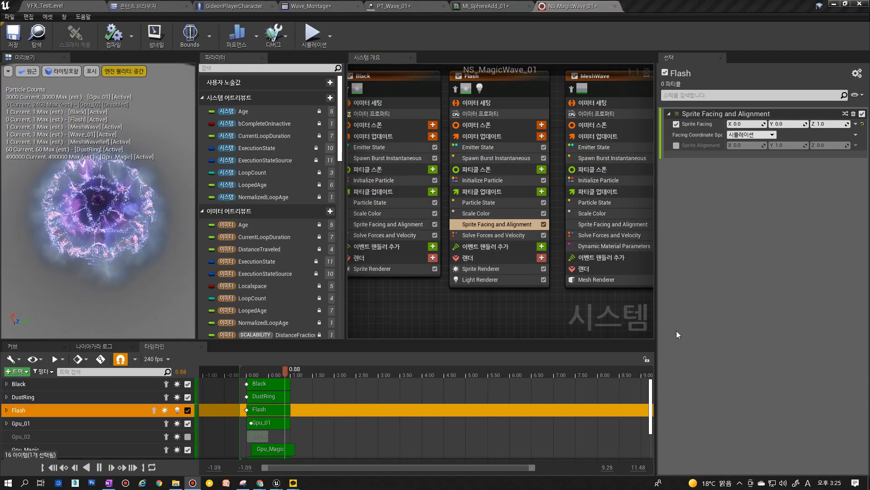
left_click(484, 235)
left_click(490, 213)
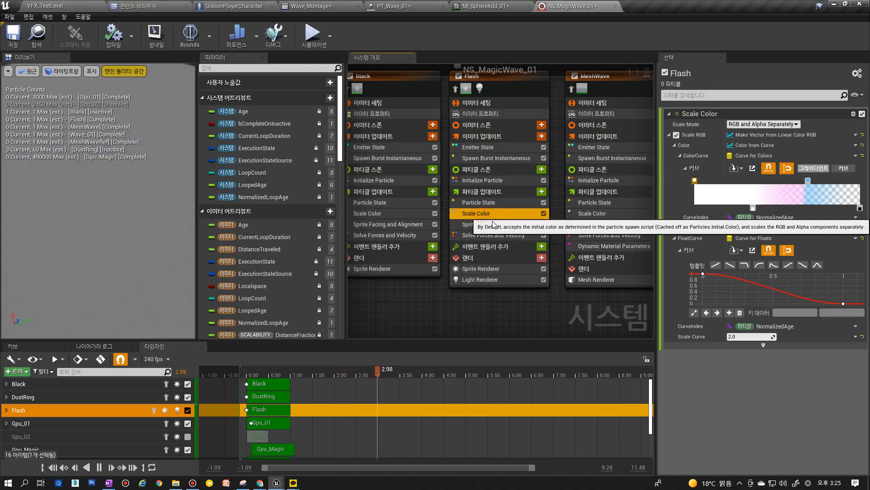
Set Flash's uniform sprite size to 700 in its Initialize Particle module after trying 800.
left_click(492, 158)
left_click(494, 180)
left_click(748, 251)
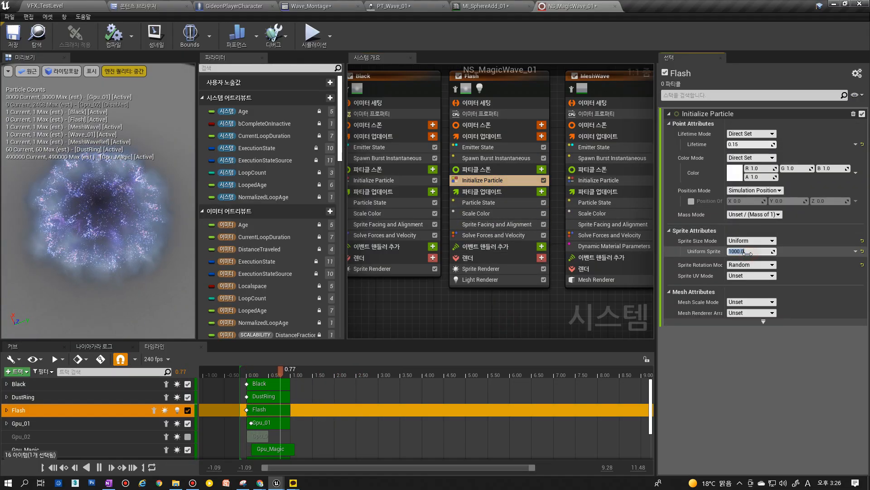
type("800")
key("Return")
type("700")
key("Return")
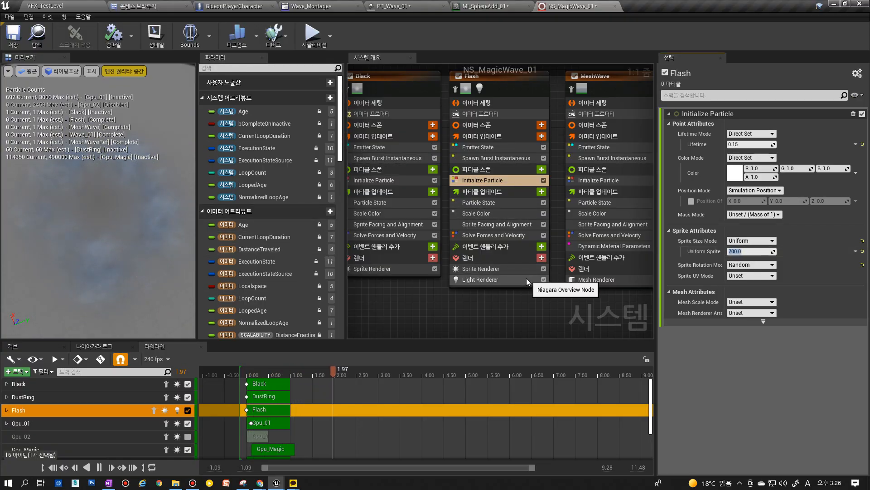
right_click_drag(557, 290, 422, 284)
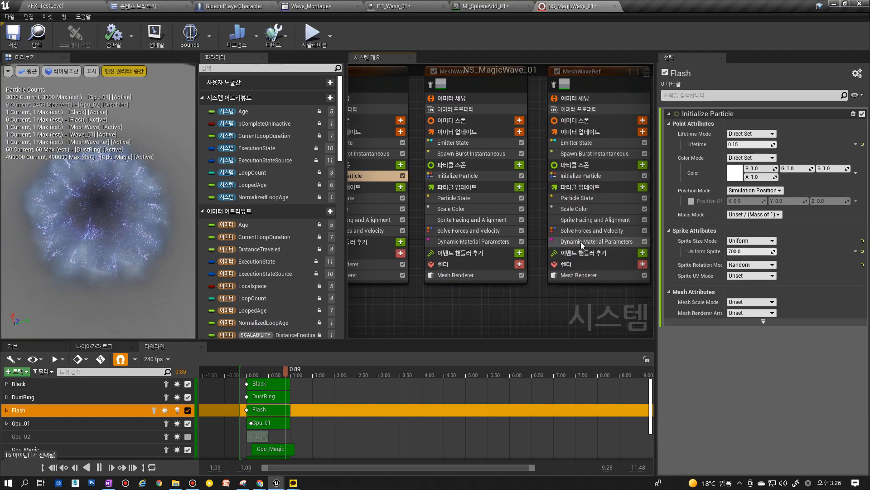
Copy Gpu_01's Scale Sprite Size module into Flash's particle update stack and check its two curve keys.
scroll(505, 298, "down", 1)
right_click_drag(506, 297, 469, 258)
scroll(398, 267, "down", 1)
left_click_drag(633, 242, 361, 200)
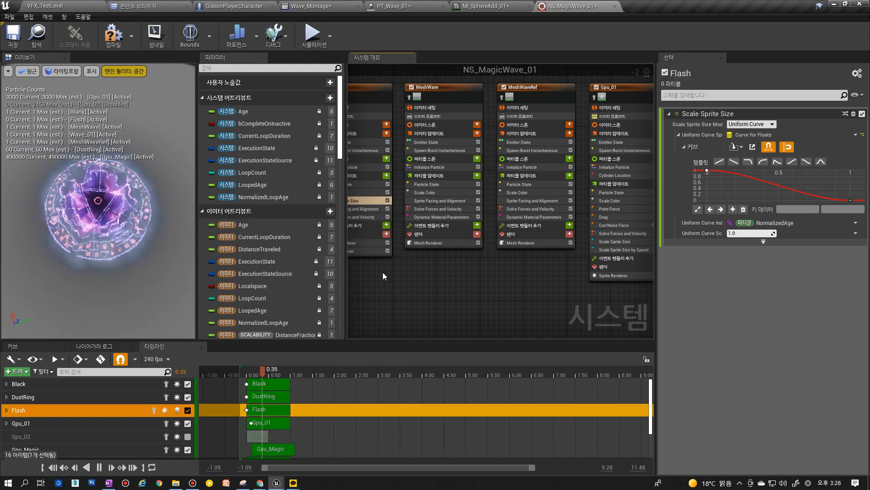
right_click(412, 276)
right_click_drag(382, 271, 480, 277)
scroll(488, 252, "up", 1)
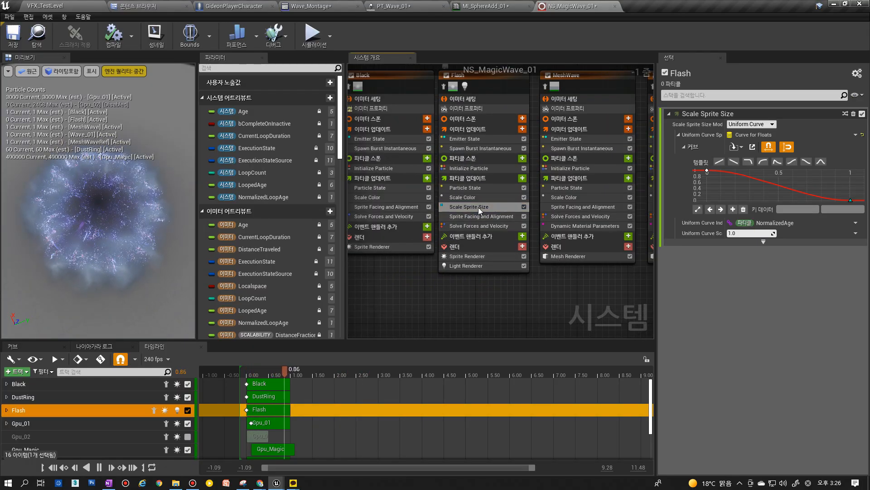
left_click(707, 171)
left_click(851, 200)
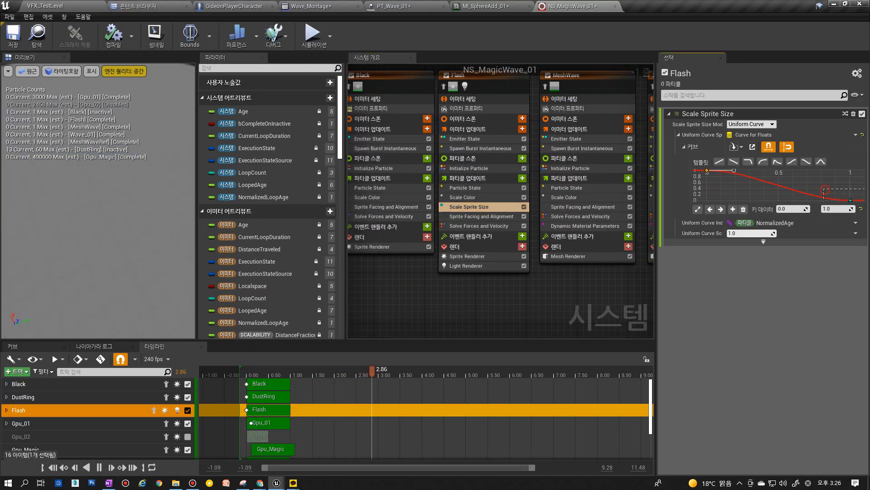
Isolate Flash for preview and move the middle alpha stop of its Scale Color gradient to about 0.11.
left_click(445, 86)
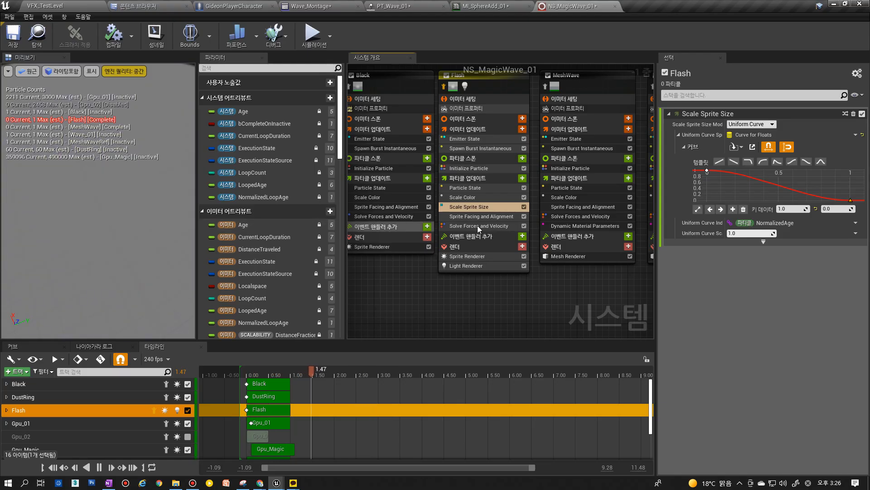
left_click(482, 199)
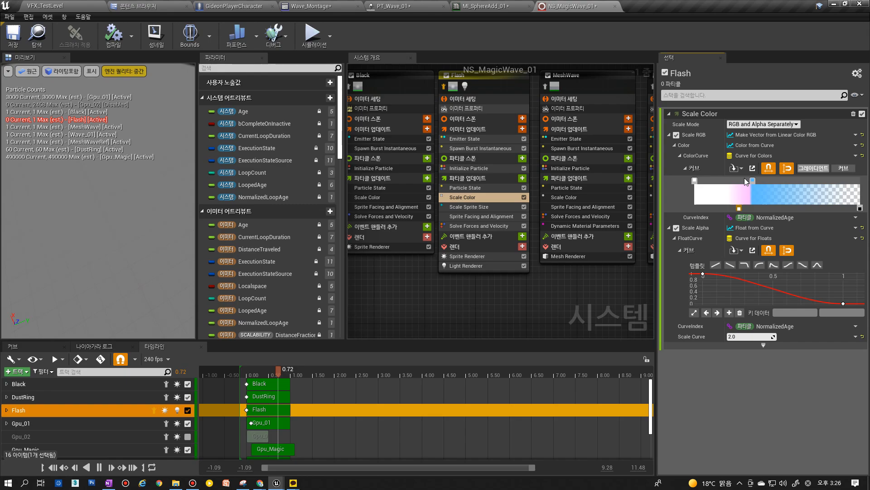
left_click(738, 209)
left_click_drag(716, 211, 712, 210)
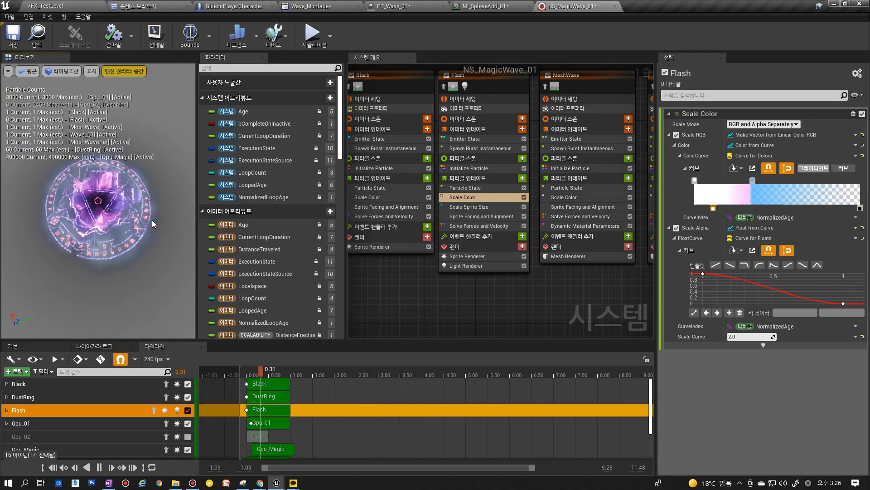
Play-test the wave attack repeatedly in VFX_TestLevel, pausing and resuming the game to examine the flash, and end the session.
left_click(44, 5)
left_click(356, 45)
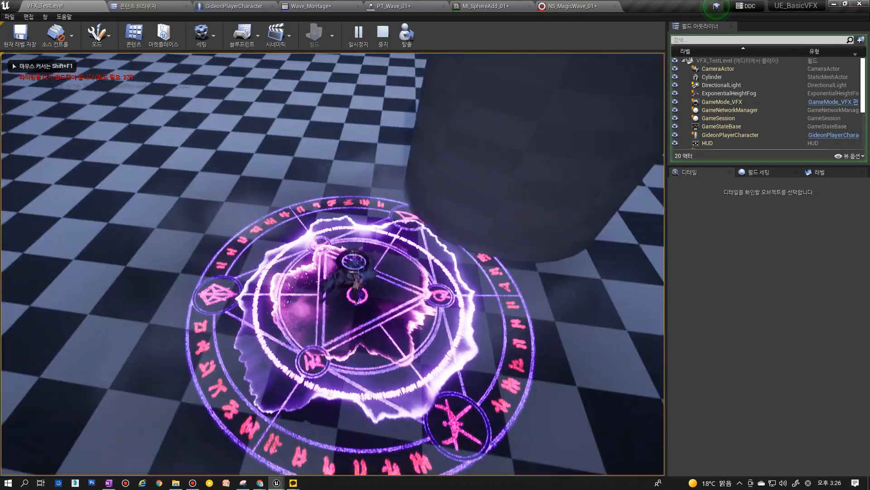
key("1")
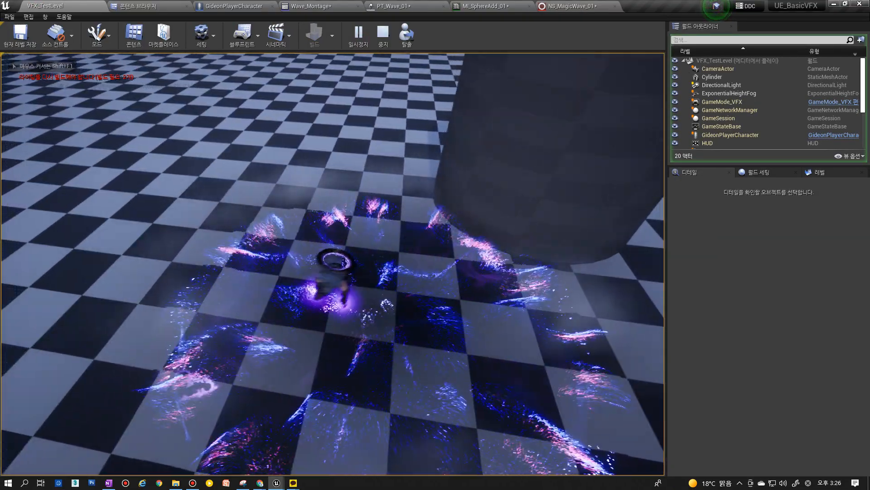
key("1")
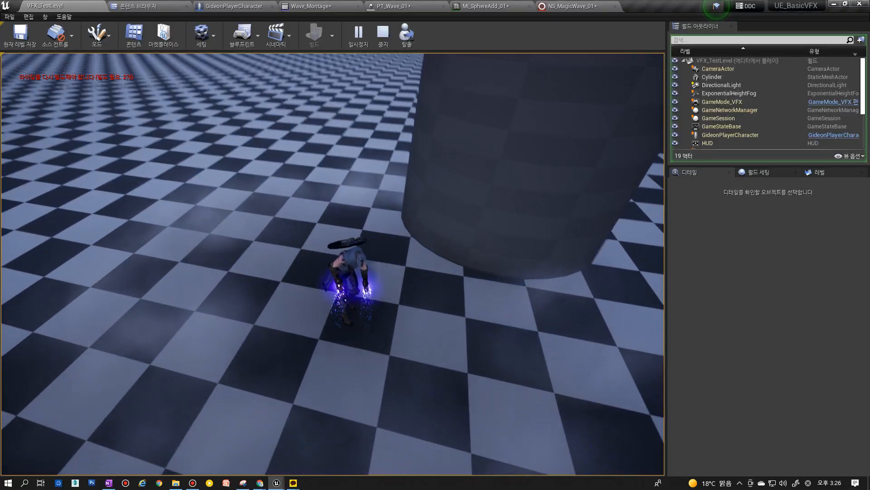
key("Pause")
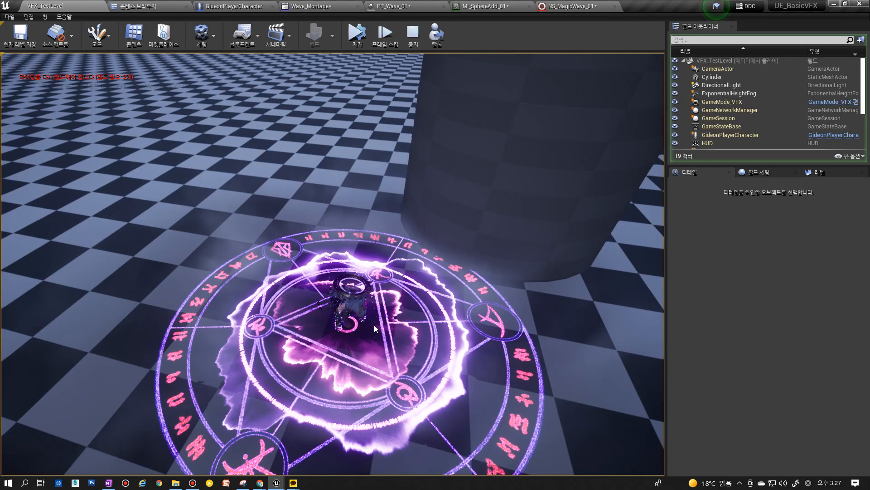
left_click(374, 325)
key("Pause")
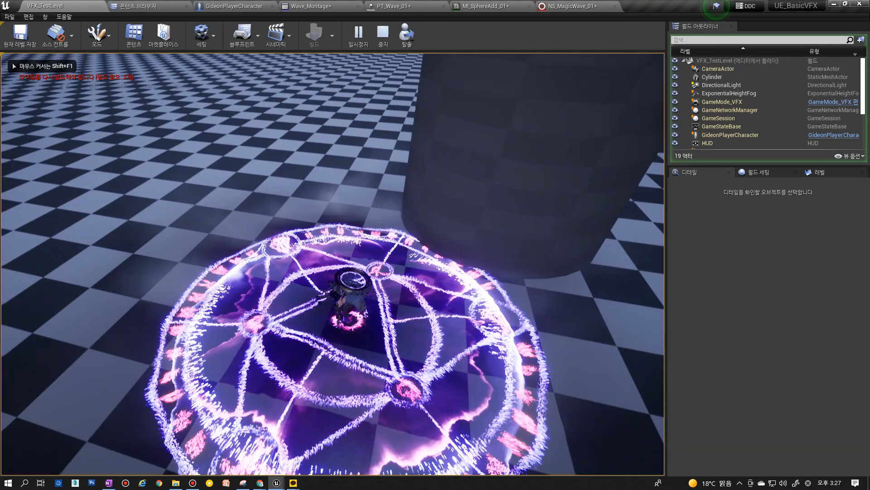
key("Escape")
Set the red value of the first colour stop in Flash's Scale Color gradient in NS_MagicWave_01 to 20.
left_click(574, 5)
left_click(424, 9)
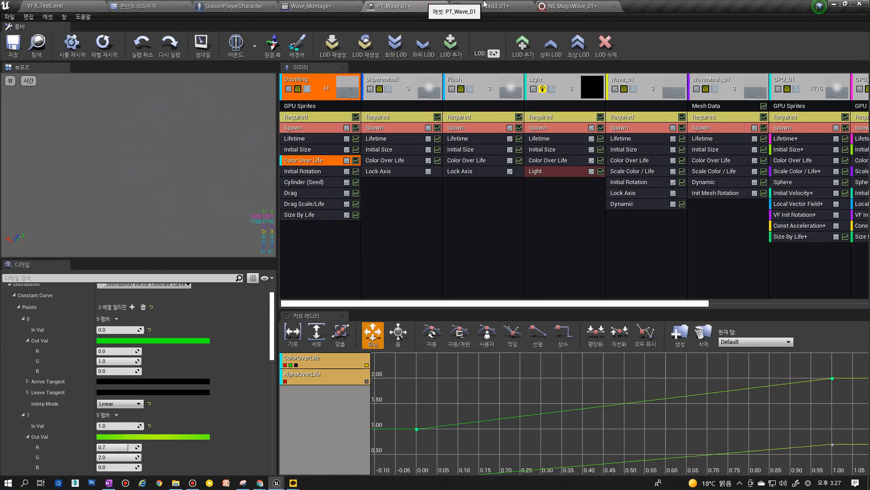
left_click(596, 3)
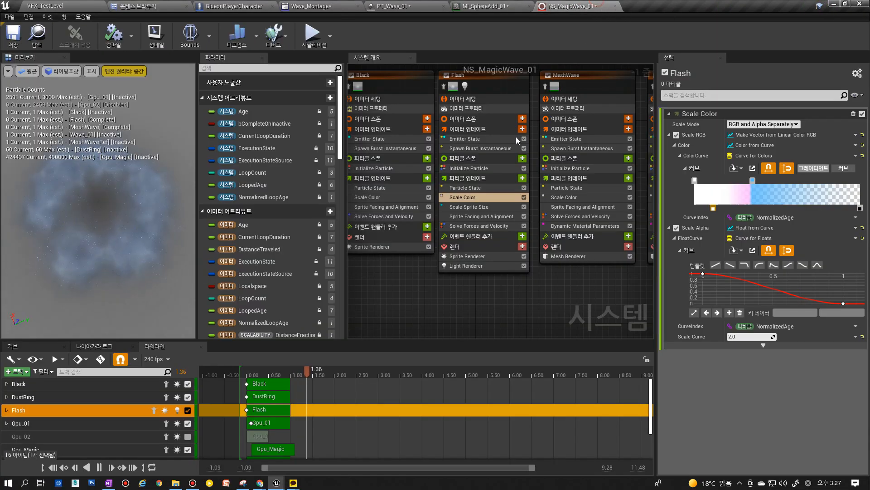
double_click(695, 182)
type("20")
key("Return")
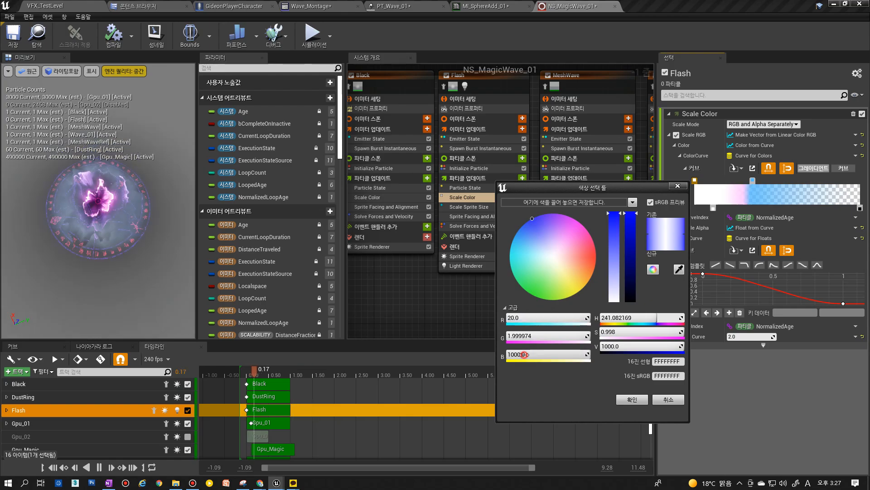
left_click(635, 401)
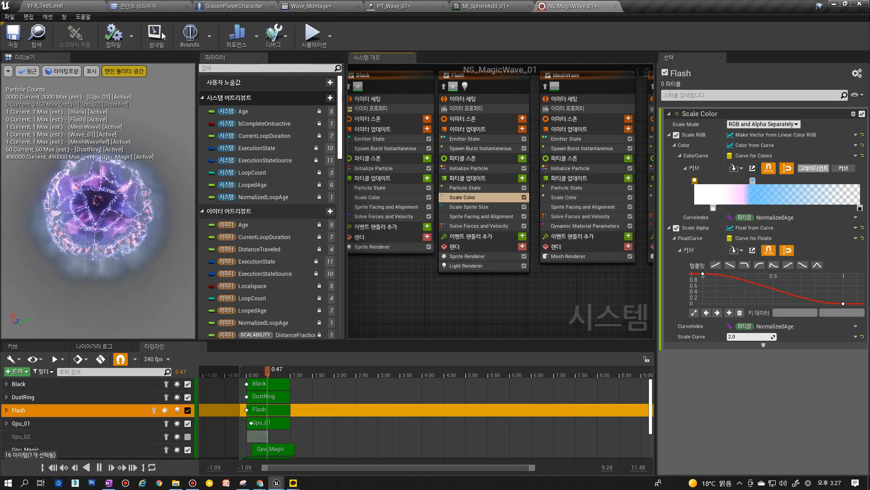
Play the wave attack in VFX_TestLevel to check the flash with its new colour.
left_click(75, 6)
left_click(358, 35)
left_click(374, 171)
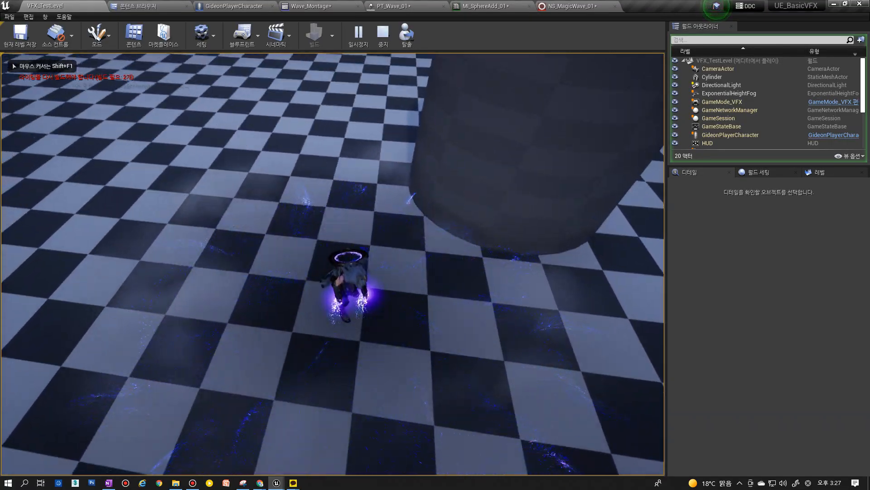
key("Escape")
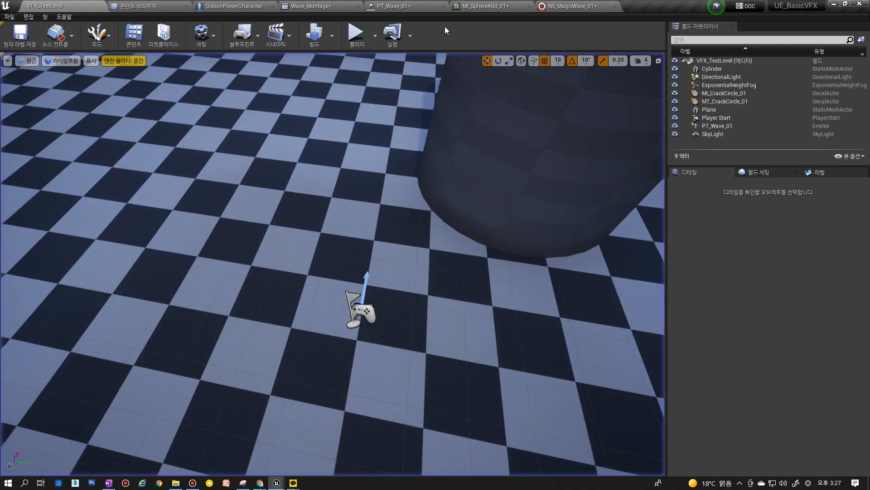
Reverse Flash's Scale Sprite Size curve in NS_MagicWave_01 by setting the start key to 0 and the end key to 1.
left_click(575, 7)
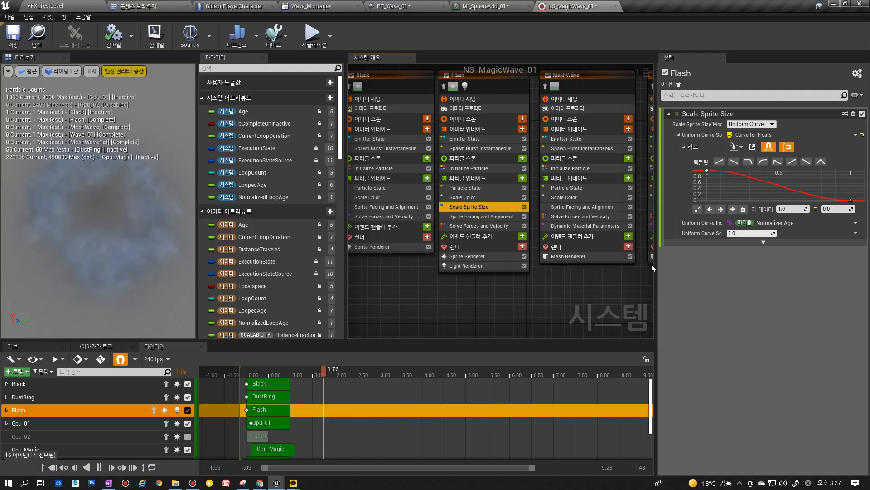
left_click_drag(720, 188, 698, 167)
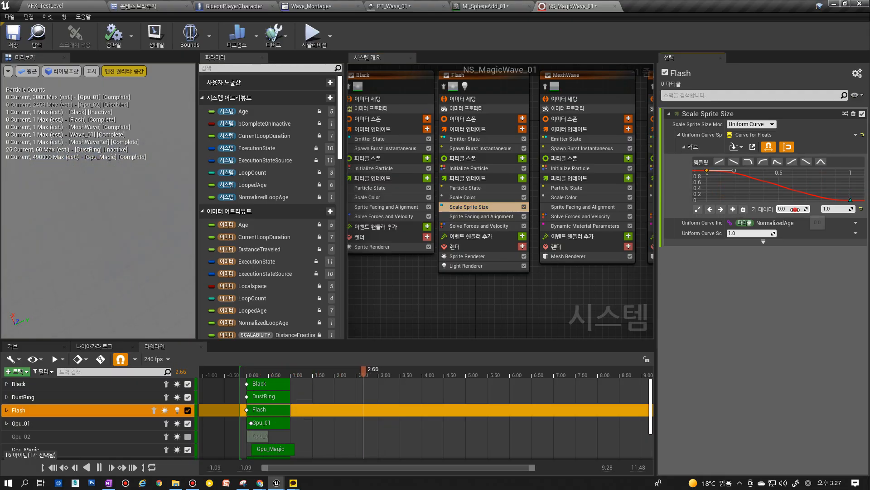
left_click(824, 209)
left_click(835, 210)
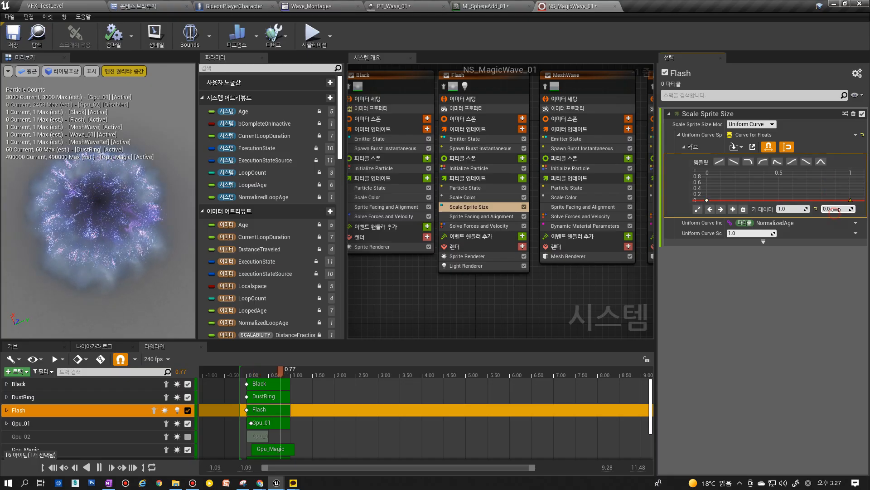
right_click(744, 195)
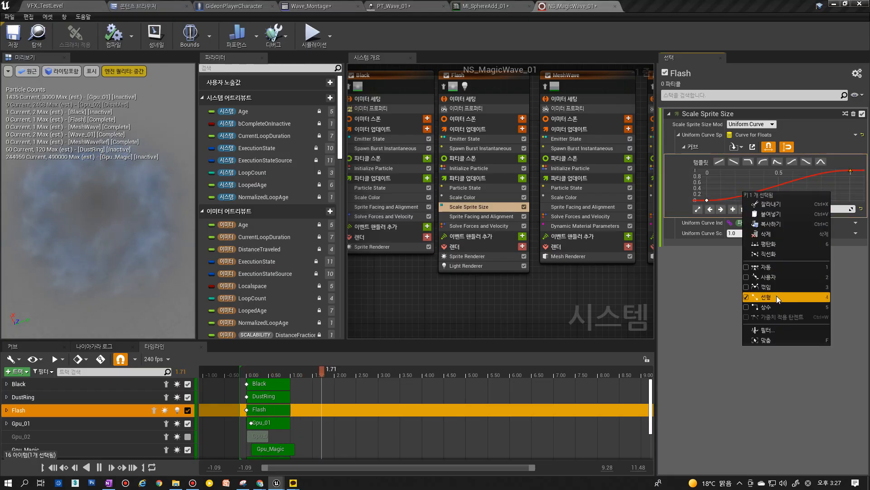
left_click(733, 207)
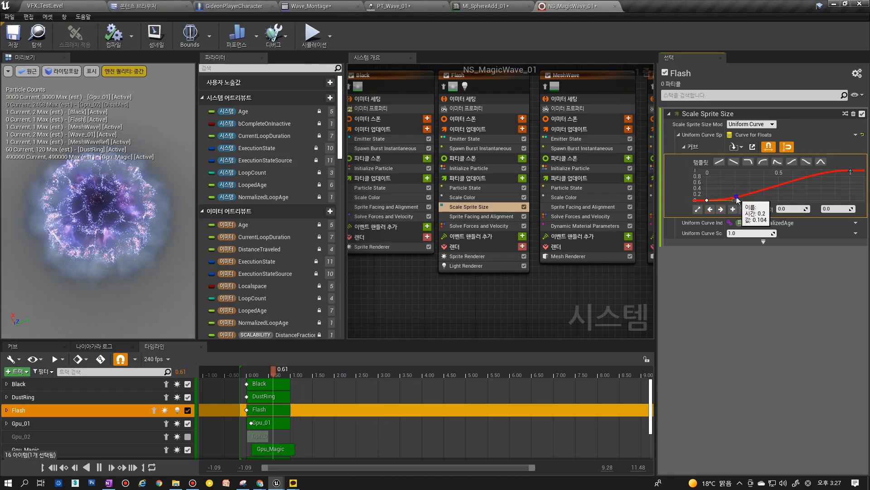
Add a Scale Sprite Size curve key at time 0.2 with value 0.55 and Auto interpolation, and preview Flash in isolation.
right_click(737, 199)
left_click(757, 232)
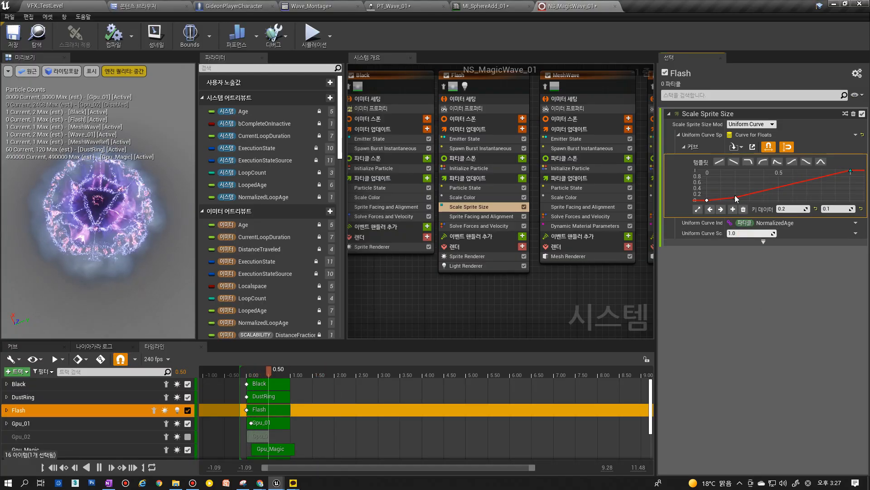
left_click_drag(736, 197, 736, 183)
right_click(735, 183)
right_click(735, 184)
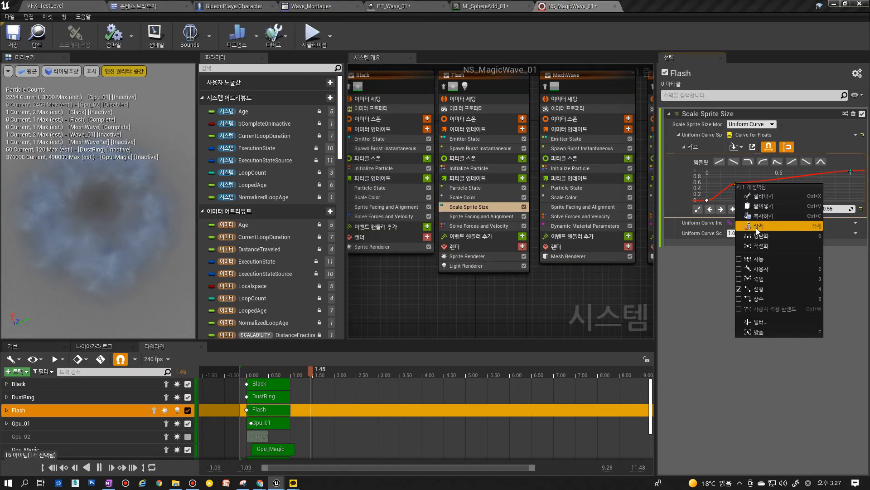
left_click(756, 260)
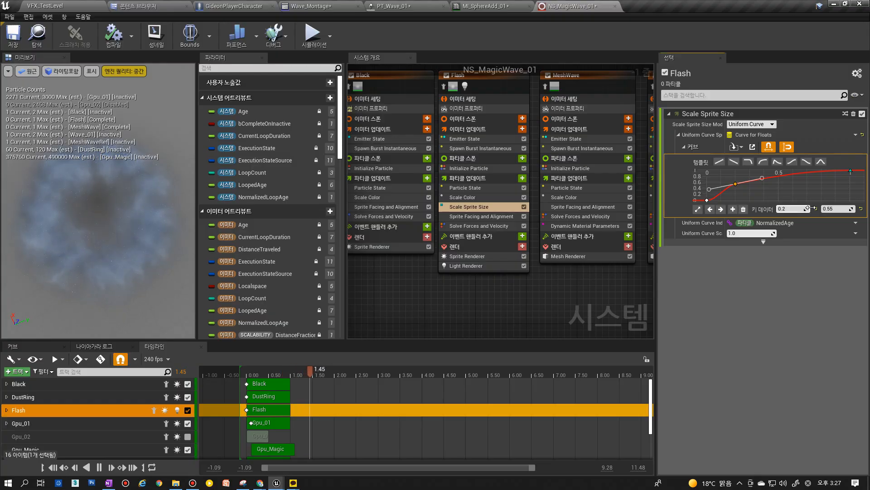
left_click(830, 209)
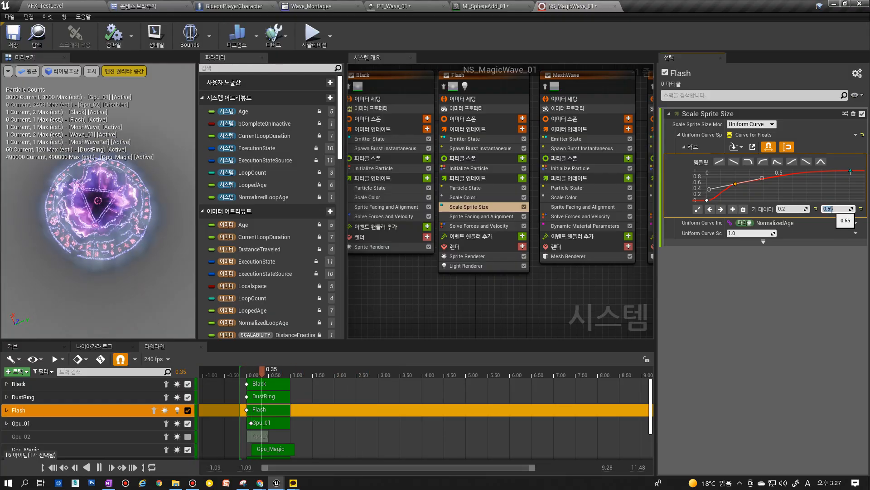
left_click(444, 86)
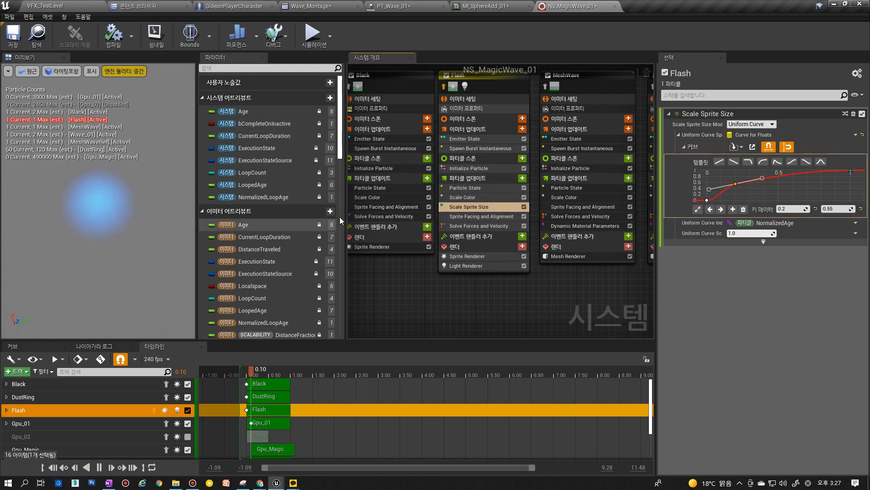
Play-test the wave attack in VFX_TestLevel to check the flash's growing sprite size.
left_click(60, 4)
left_click(357, 35)
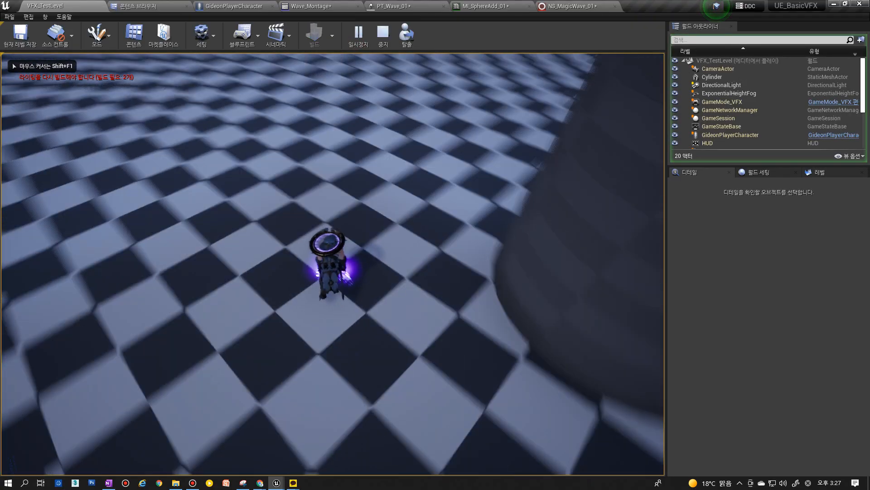
key("Escape")
Move the blue colour stop of Flash's Scale Color gradient in NS_MagicWave_01 to the end of the gradient.
left_click(560, 10)
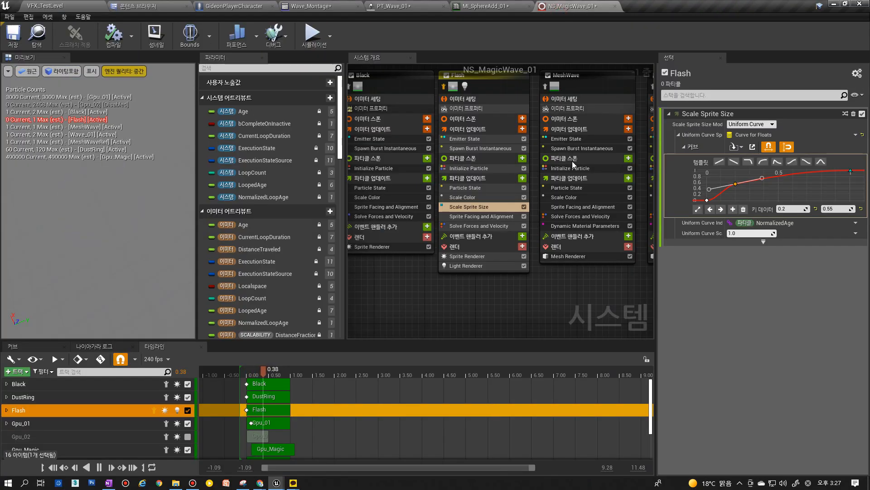
left_click(488, 200)
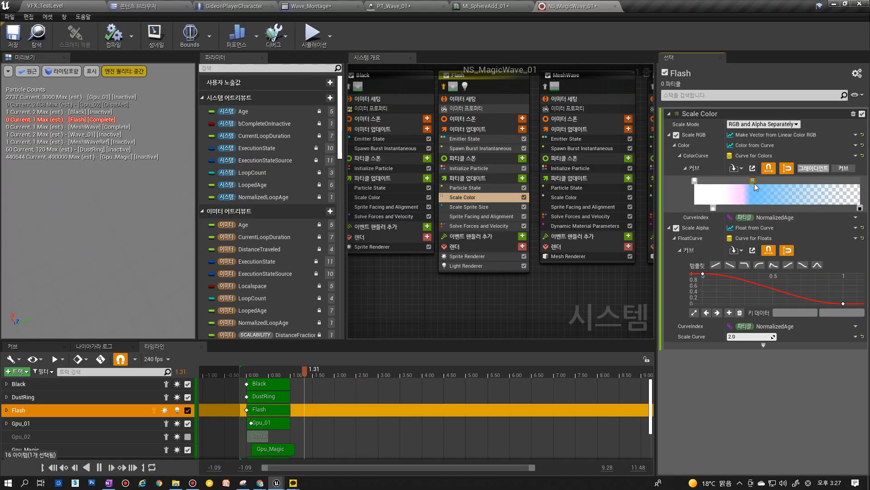
left_click_drag(755, 182, 814, 181)
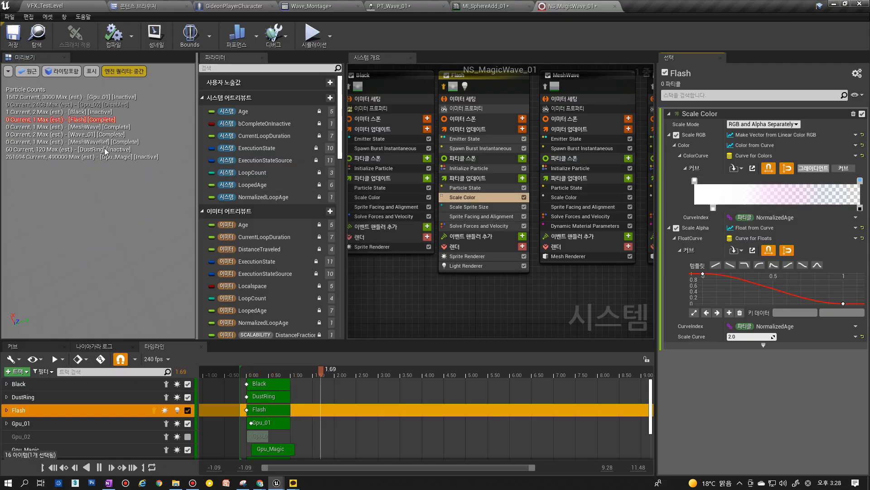
Run the wave attack in VFX_TestLevel again to check the flash's colour fade.
left_click(87, 6)
left_click(370, 43)
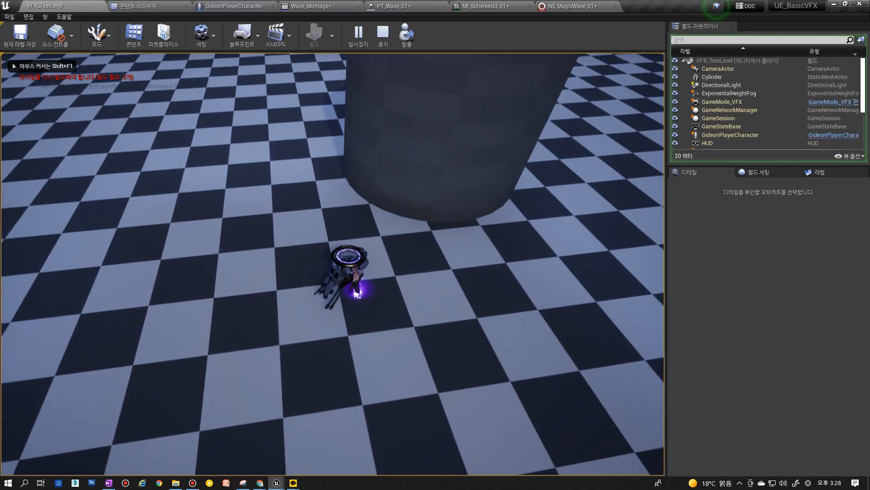
key("Escape")
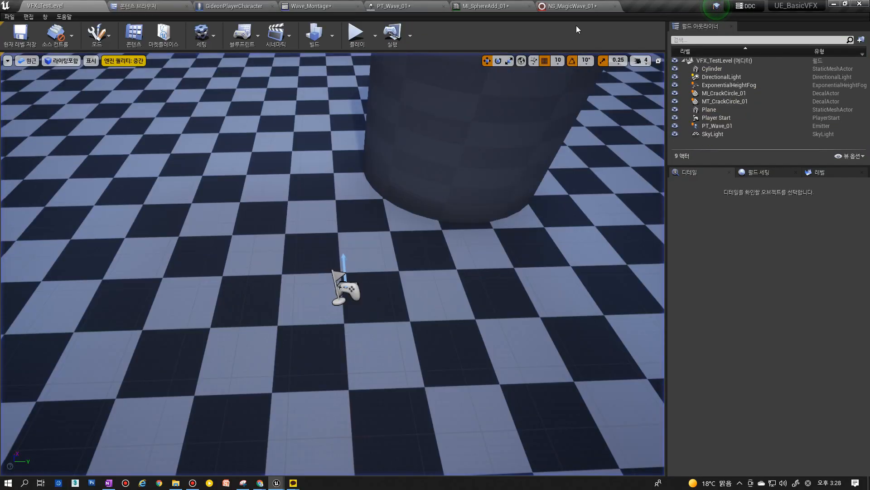
Save the NS_MagicWave_01 system and switch to the content browser.
left_click(561, 5)
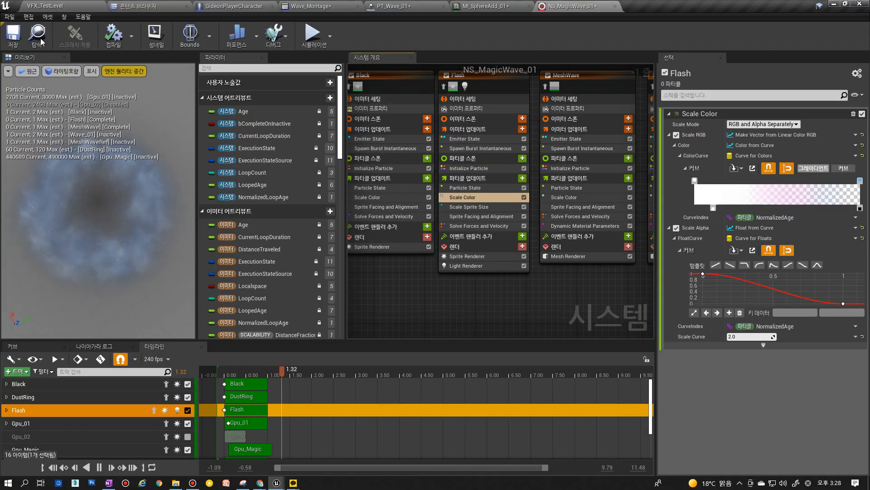
left_click(132, 6)
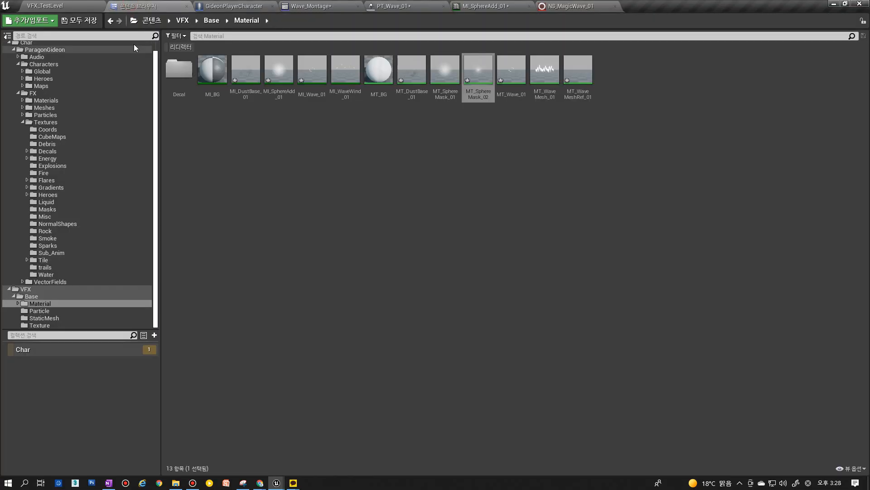
Save all modified assets and return to VFX_TestLevel.
left_click(93, 23)
left_click(521, 324)
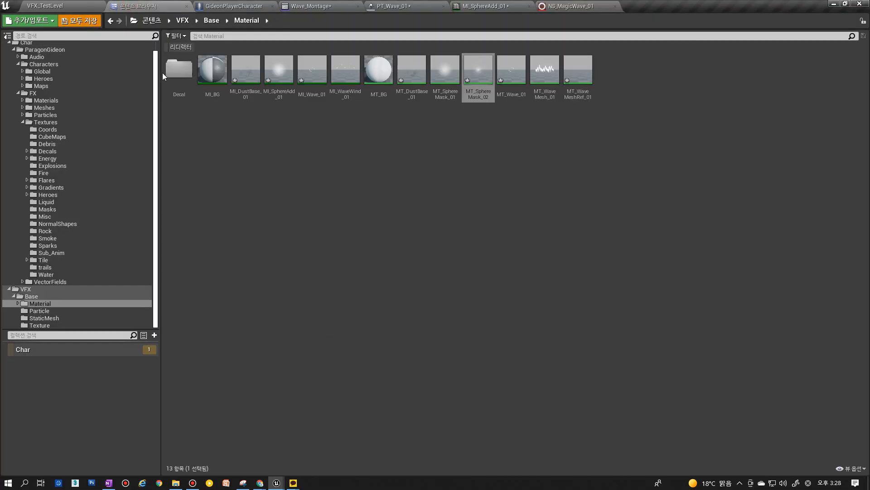
left_click(41, 6)
Play VFX_TestLevel and trigger the wave attack repeatedly to check the saved effect from different camera angles.
left_click(358, 35)
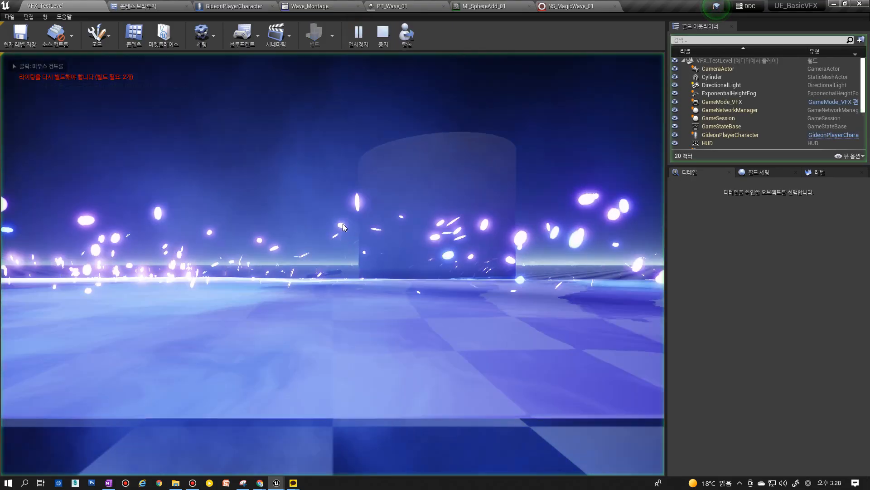
key("1")
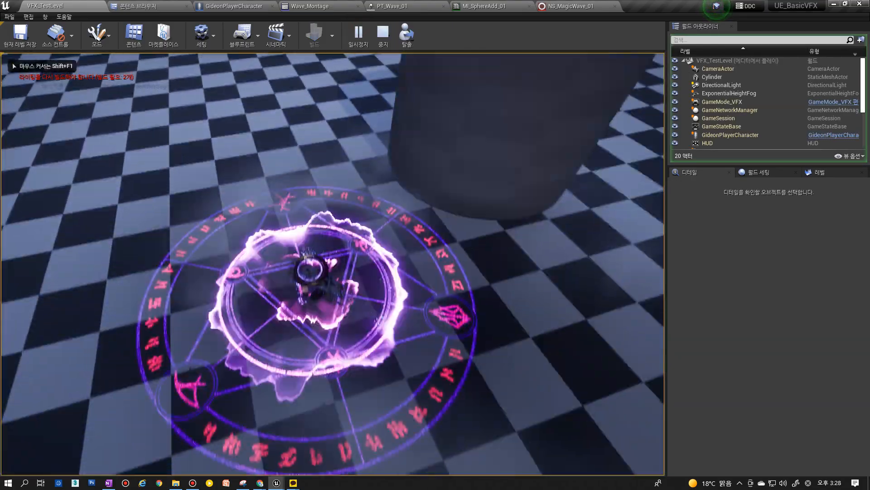
key("1")
key("1")
key("1")
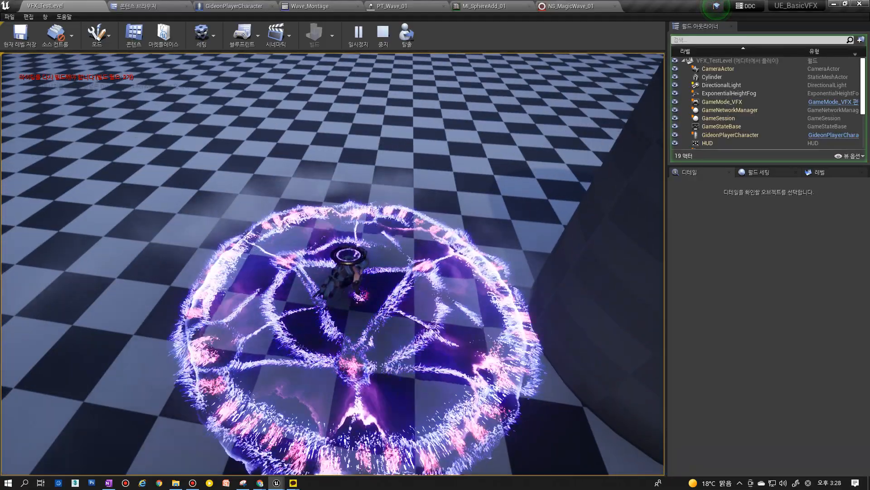
key("1")
key("Escape")
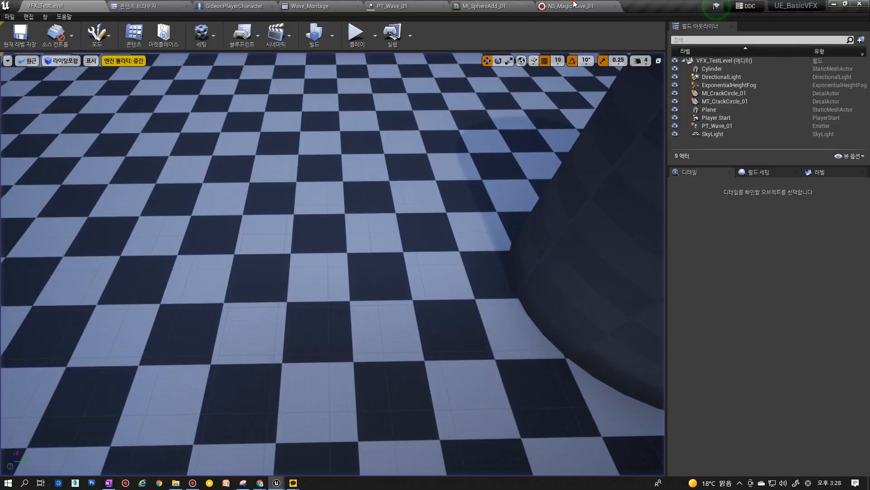
Change the uniform sprite size in the Initialize Particle module of NS_MagicWave_01's Flash emitter.
left_click(576, 6)
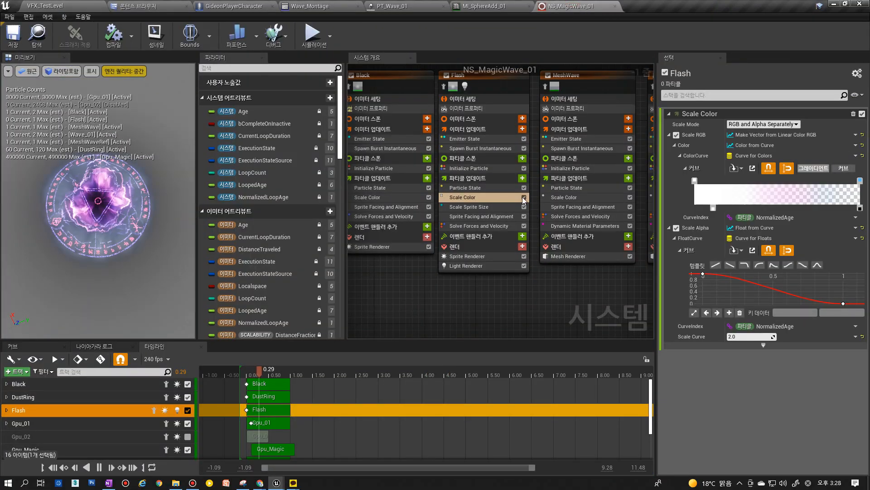
left_click(485, 146)
left_click(482, 167)
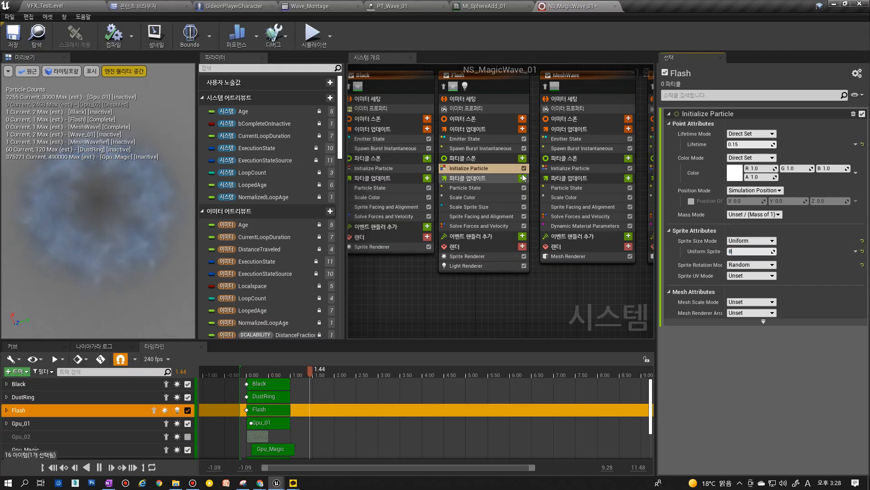
Play-test the wave attack in VFX_TestLevel to check the flash at its changed sprite size.
left_click(76, 5)
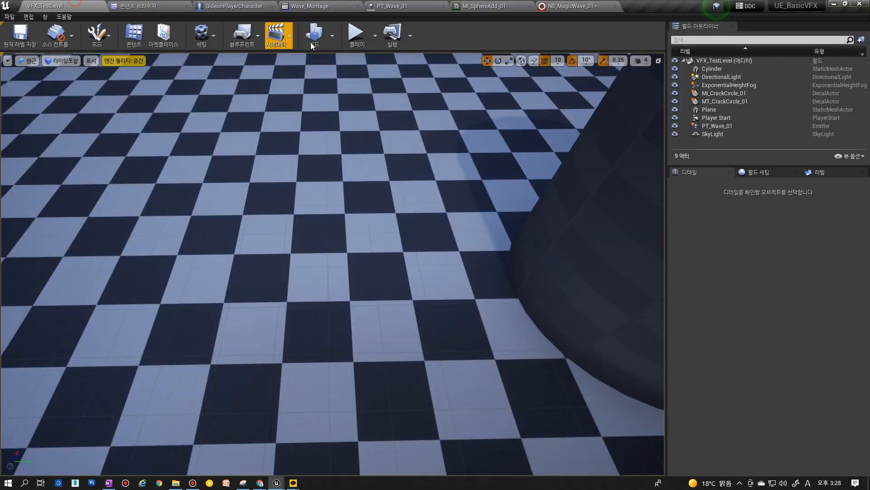
left_click(355, 37)
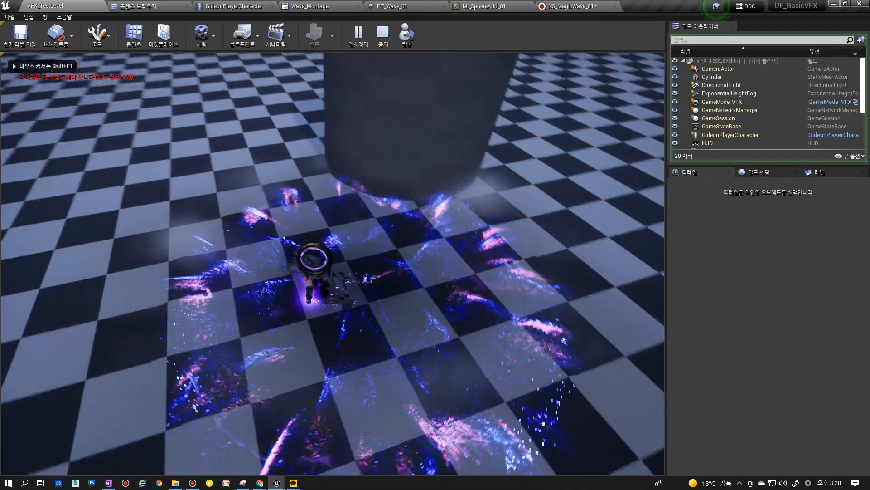
key("1")
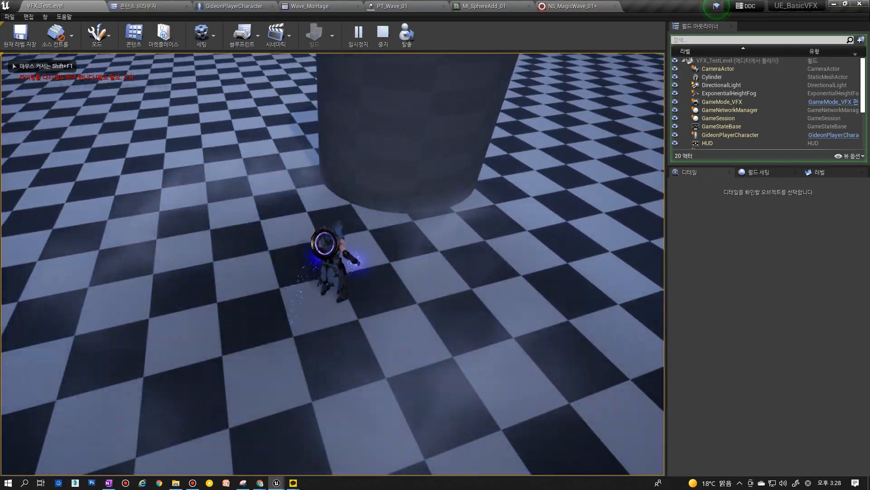
key("1")
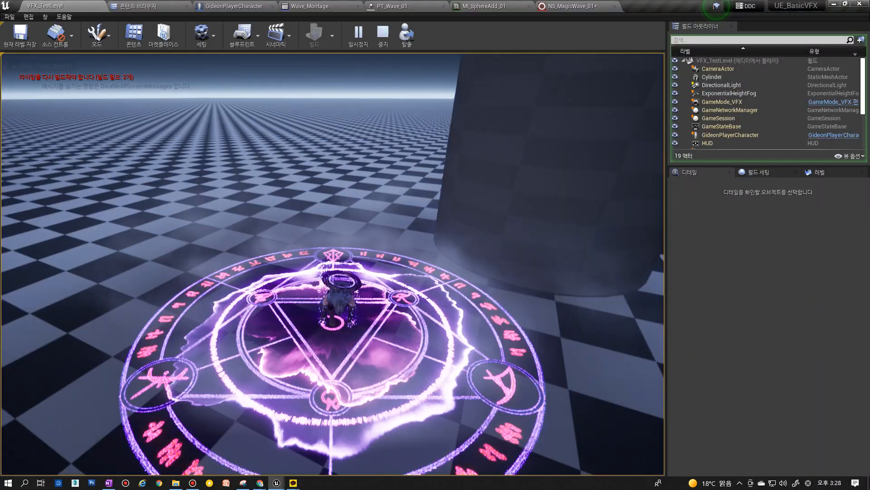
key("1")
key("Escape")
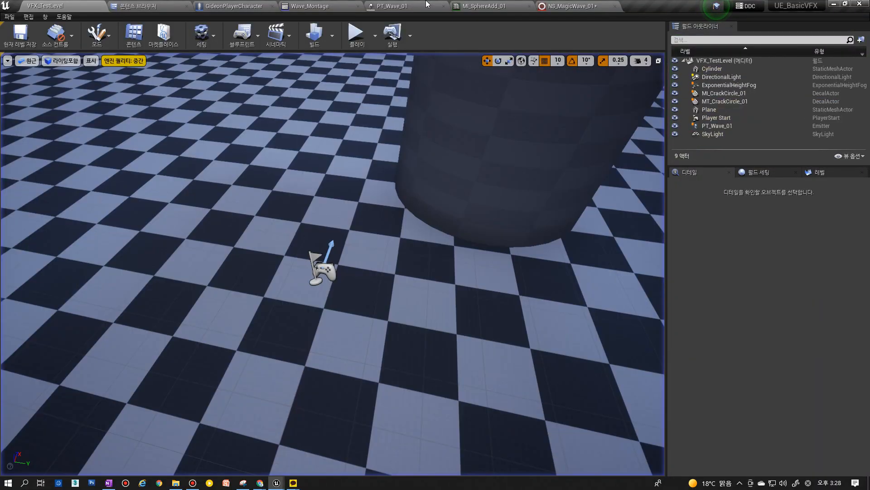
Set the Flash emitter's particle lifetime to 0.3 in the Initialize Particle module of NS_MagicWave_01.
left_click(406, 6)
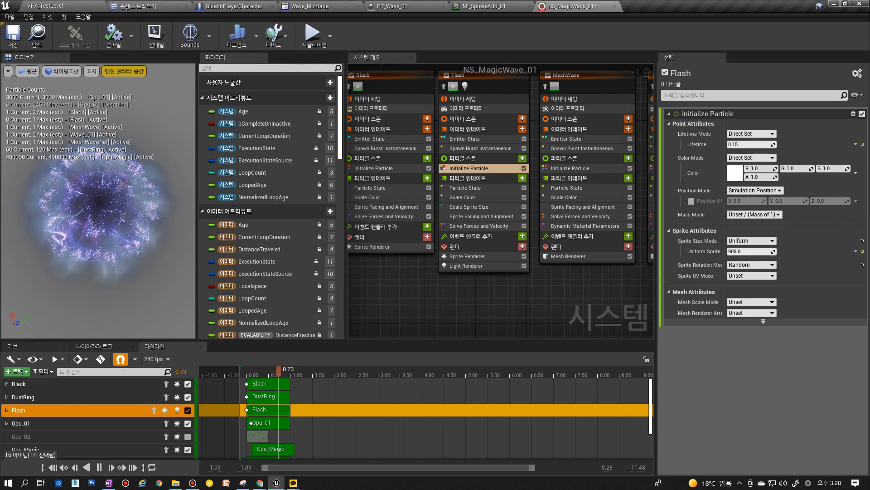
left_click(467, 256)
left_click(469, 207)
left_click(468, 198)
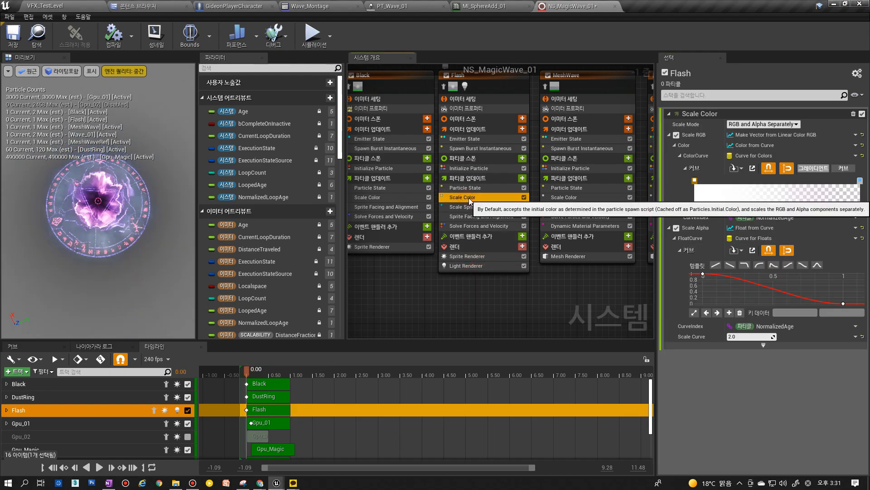
left_click(469, 169)
key("Return")
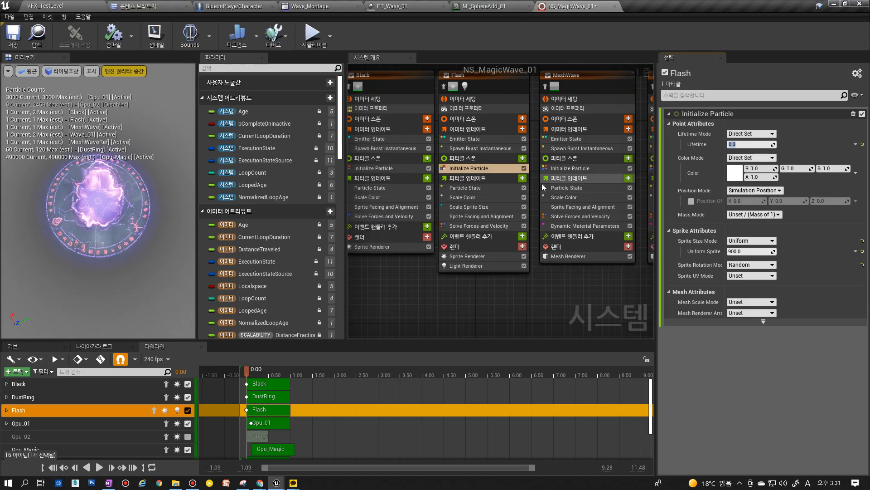
Set the first colour stop of Flash's Scale Color gradient to R 2, G 0.2, B 10.
left_click(471, 198)
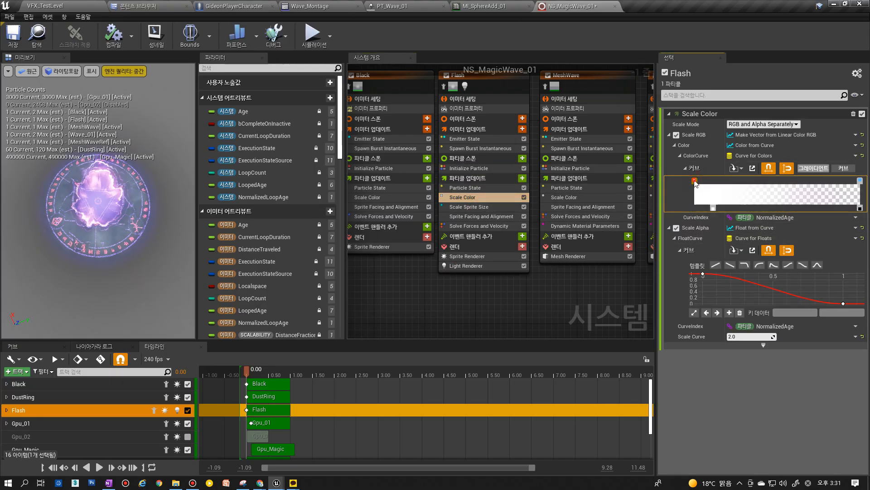
double_click(695, 182)
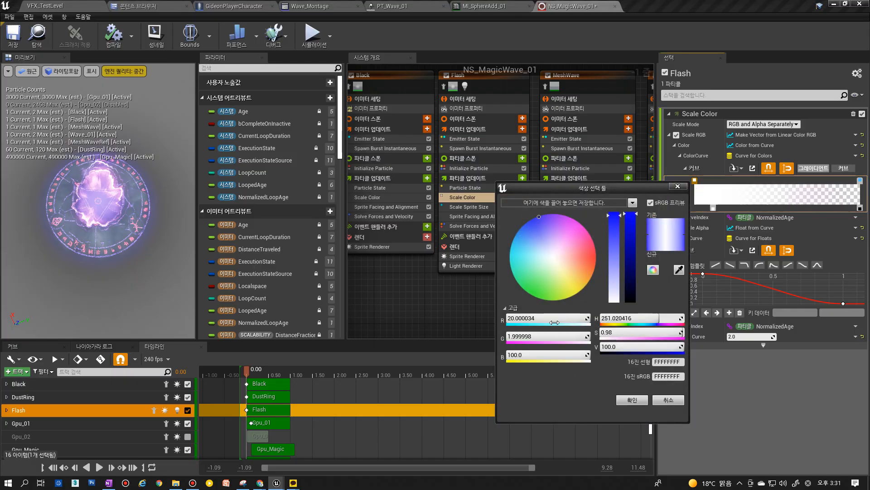
type(".2")
left_click(526, 356)
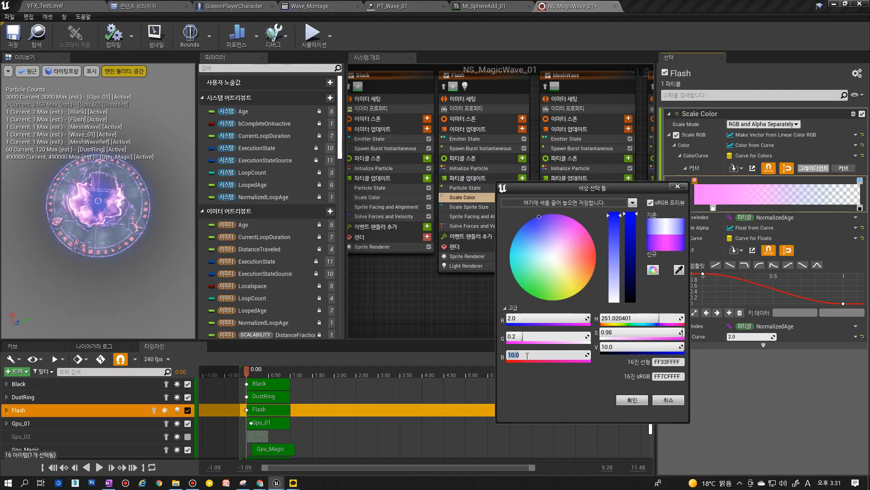
left_click(640, 402)
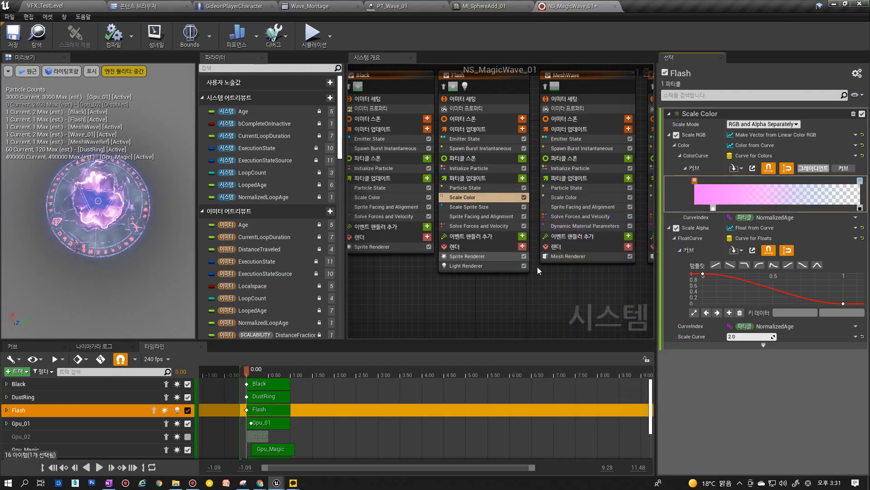
Play VFX_TestLevel and trigger the wave attack repeatedly to check the flash's new colour and lifetime.
left_click(73, 6)
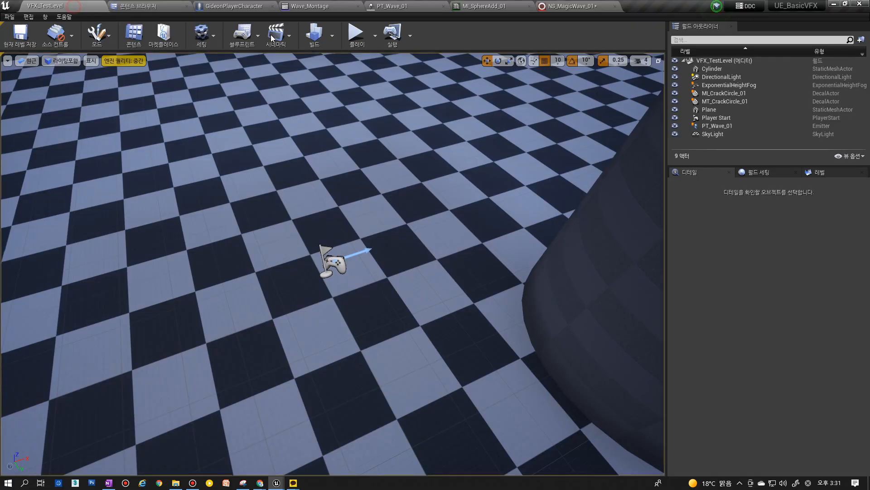
left_click(356, 39)
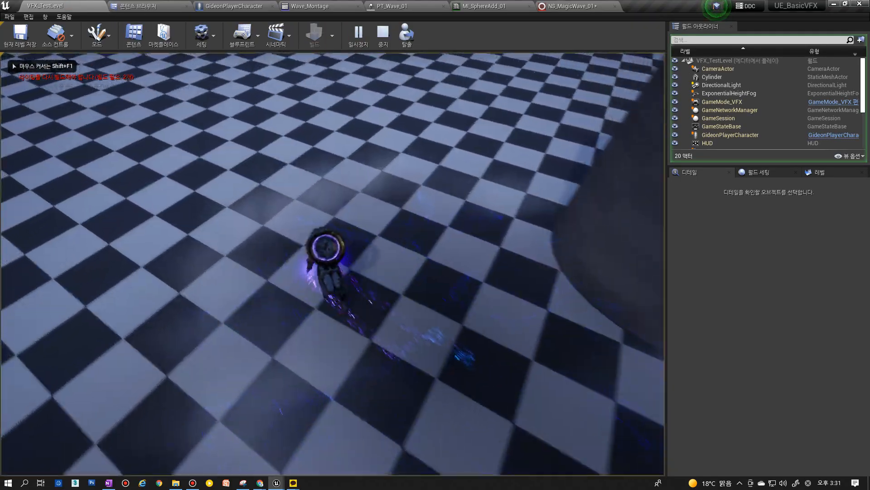
key("1")
key("1")
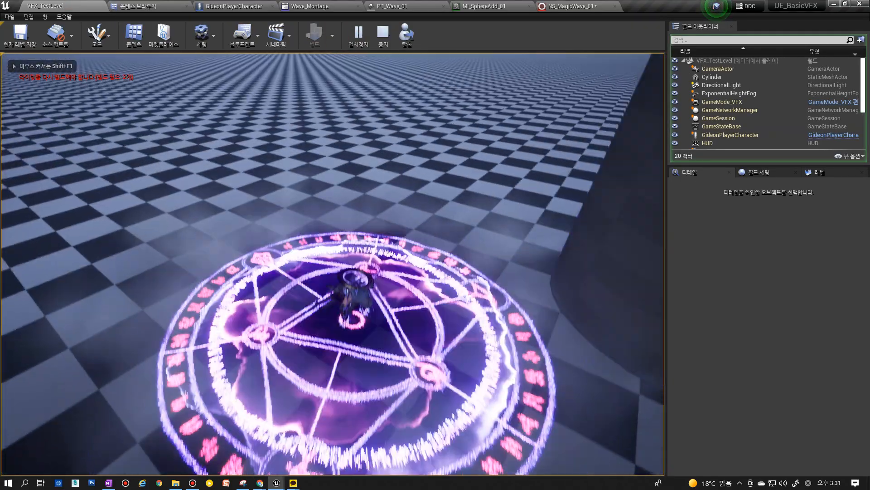
key("1")
key("1")
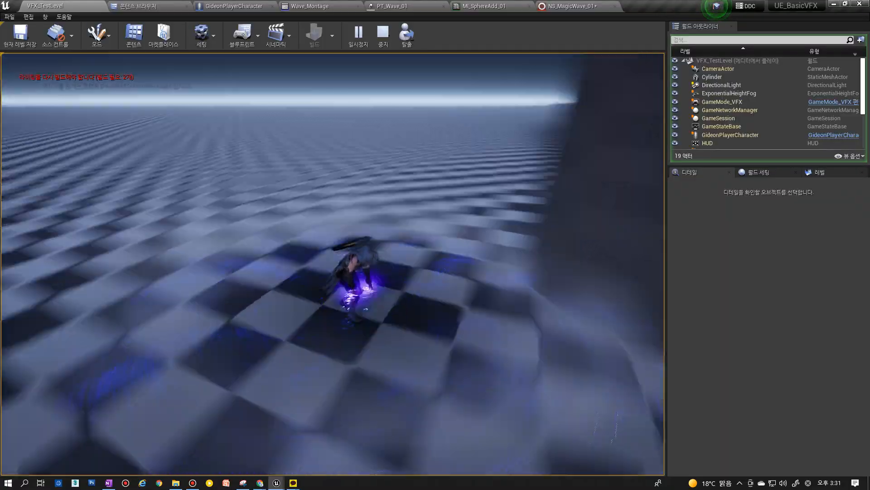
key("1")
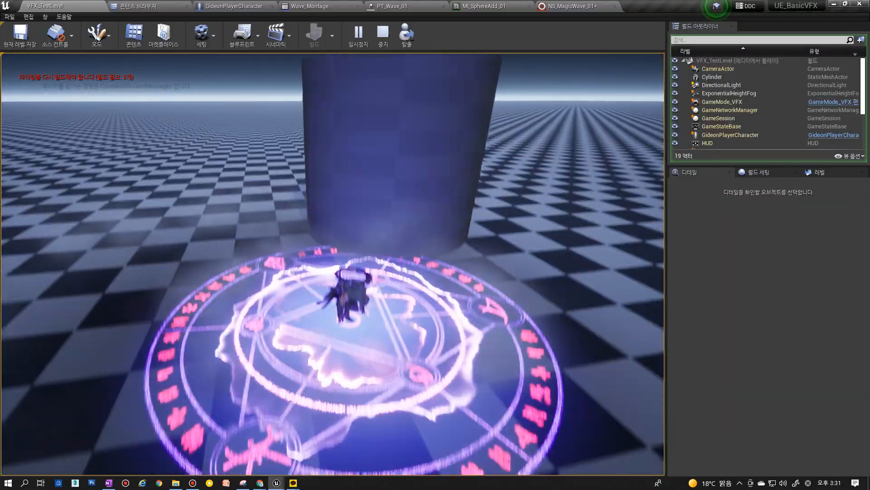
key("1")
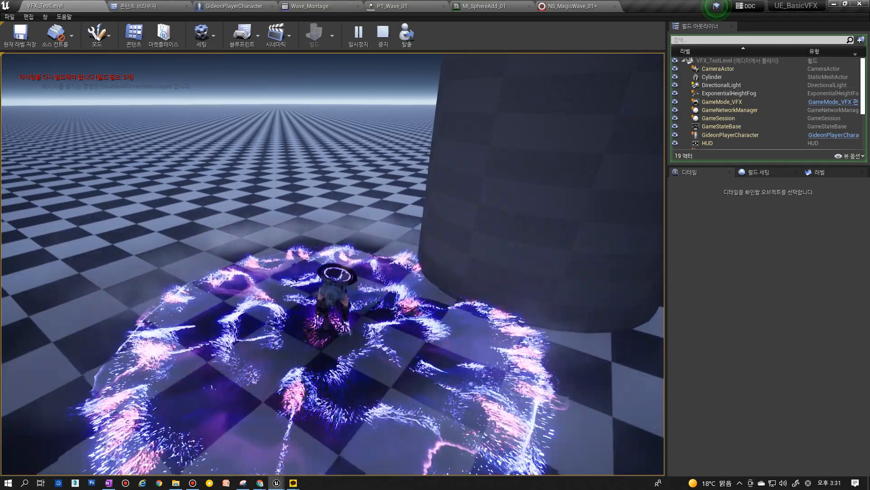
key("1")
key("1")
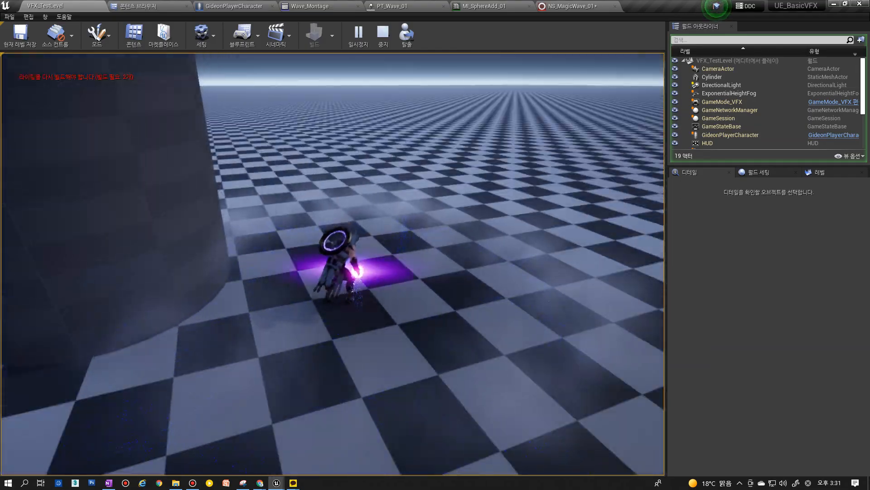
key("1")
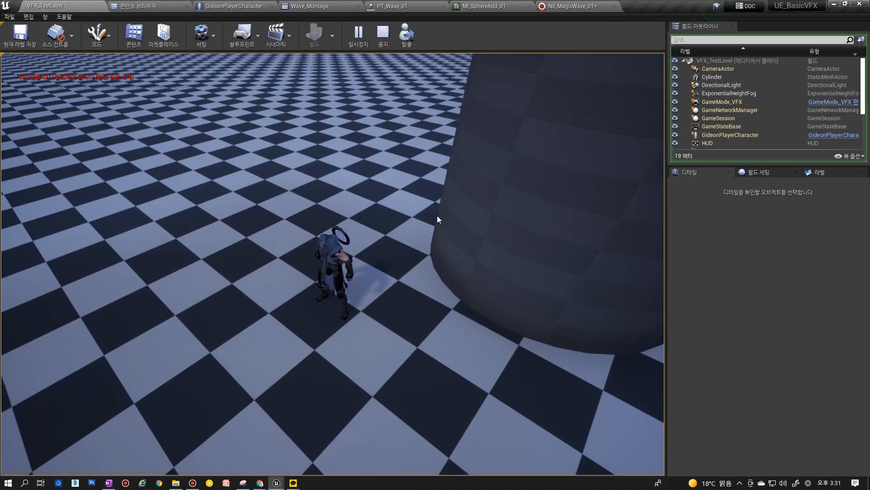
Switch the running game to full screen and repeat the wave attack to examine the complete effect from several angles.
key("F11")
left_click(413, 224)
key("1")
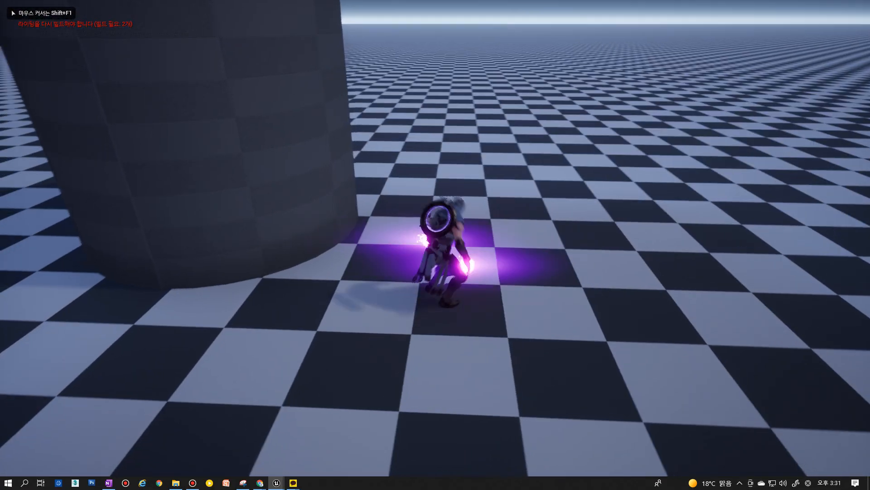
key("1")
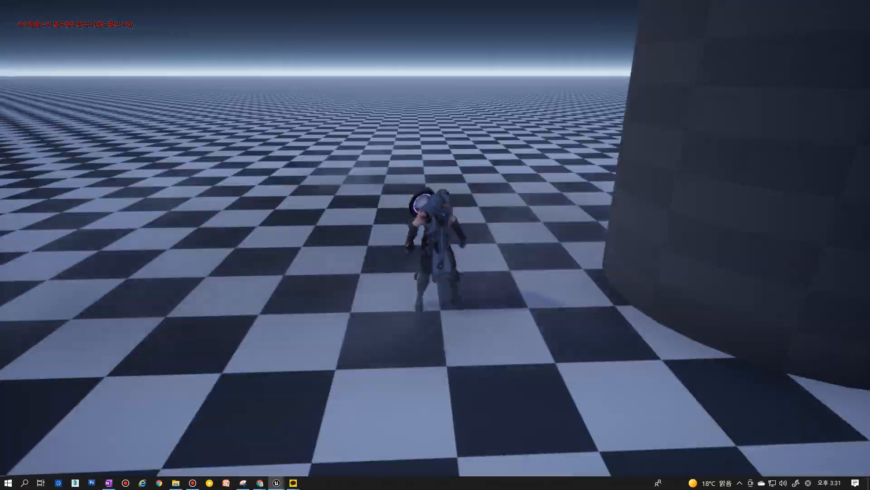
key("1")
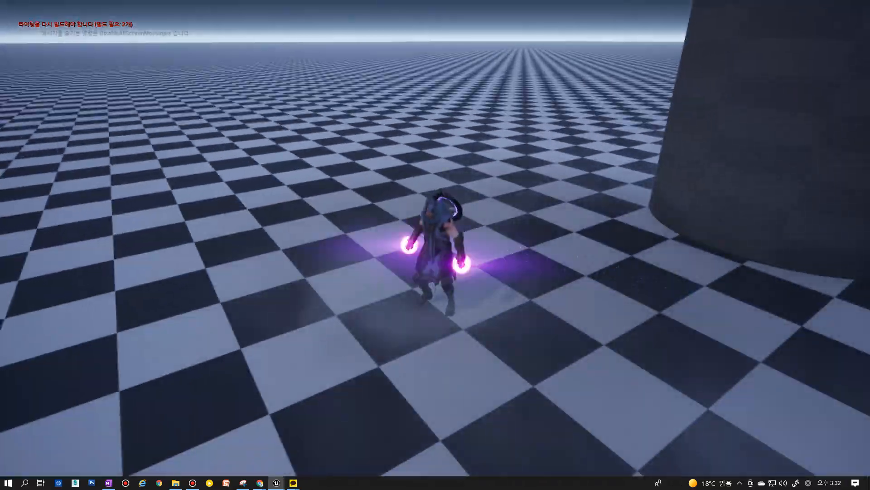
key("1")
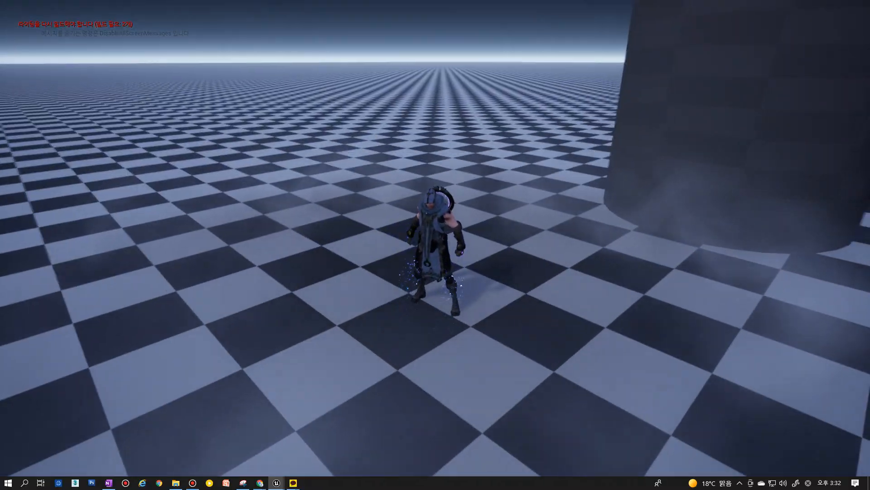
key("1")
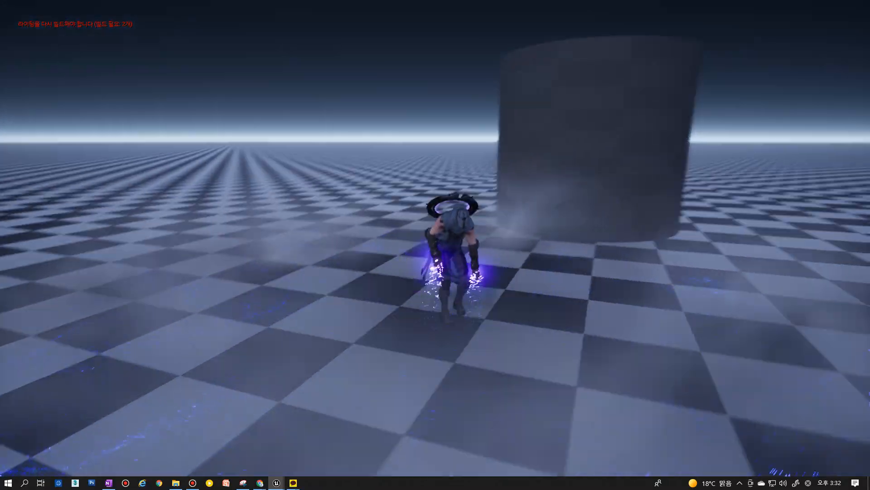
key("1")
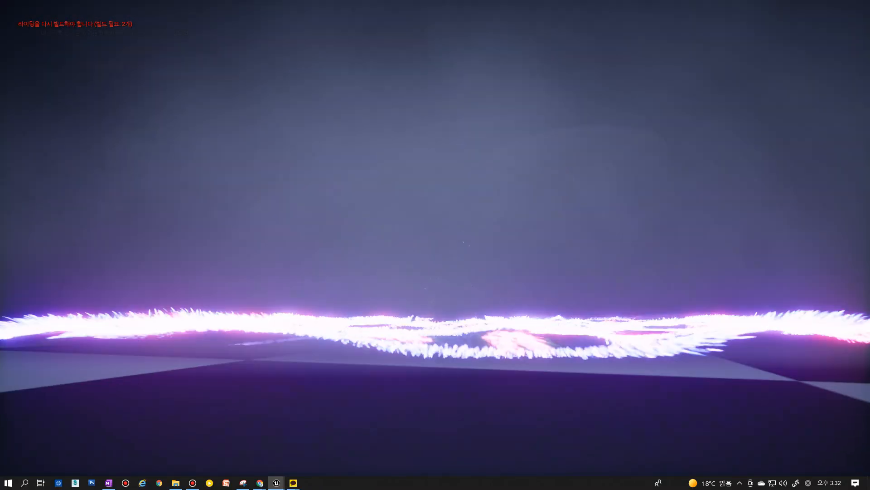
key("1")
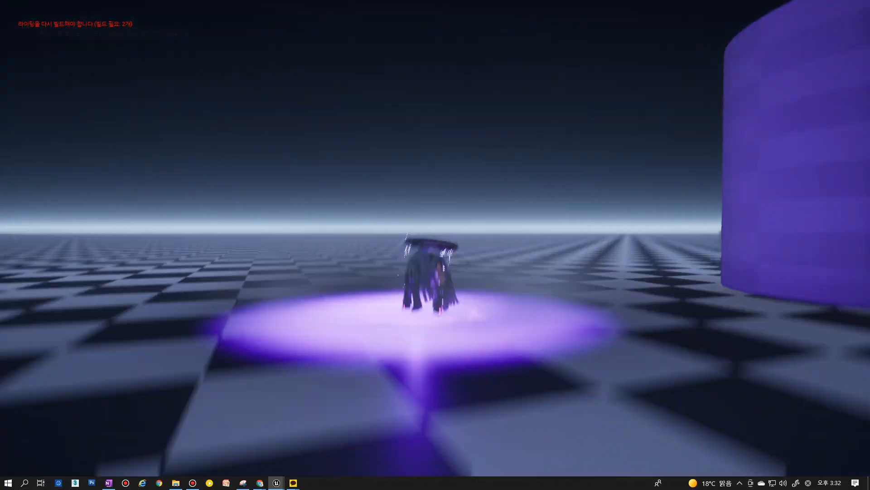
key("1")
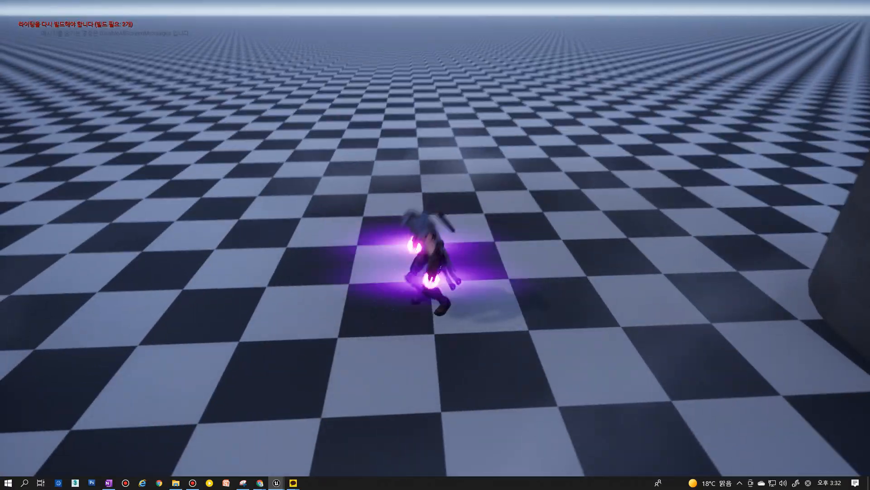
Trigger the wave attack repeatedly in the full-screen game and examine its flash, magic circle and particles from low and high camera angles.
key("1")
key("1")
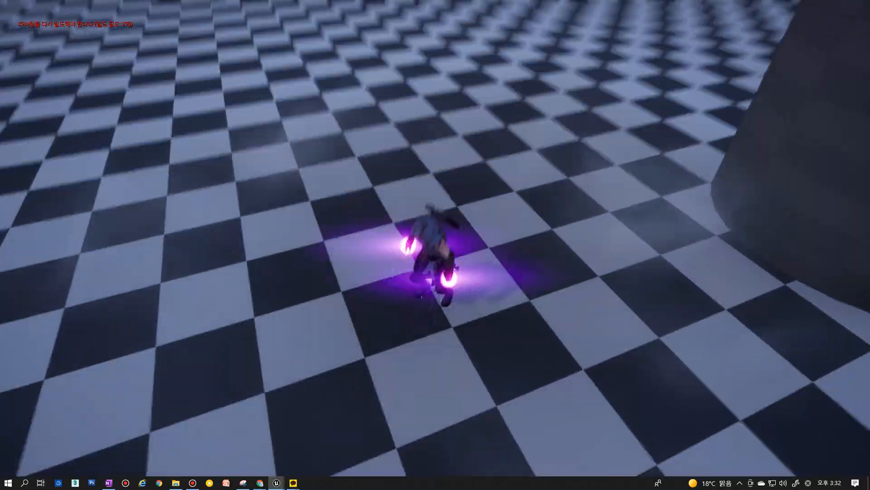
key("1")
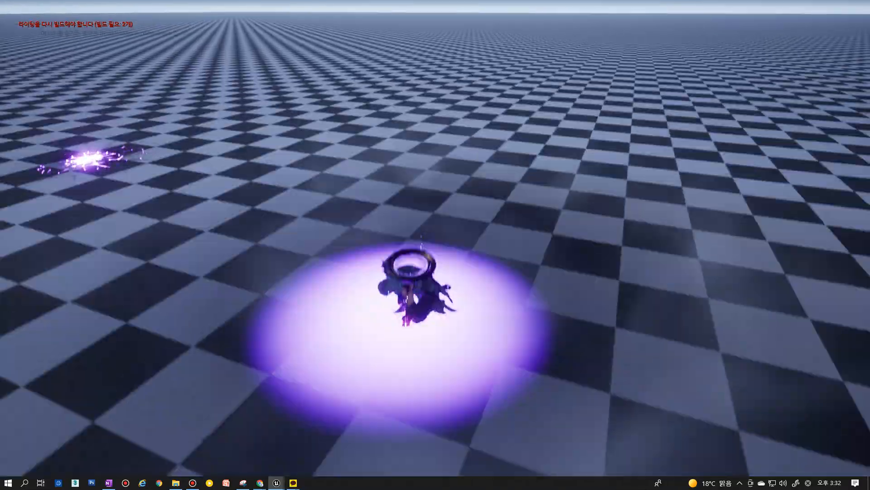
key("1")
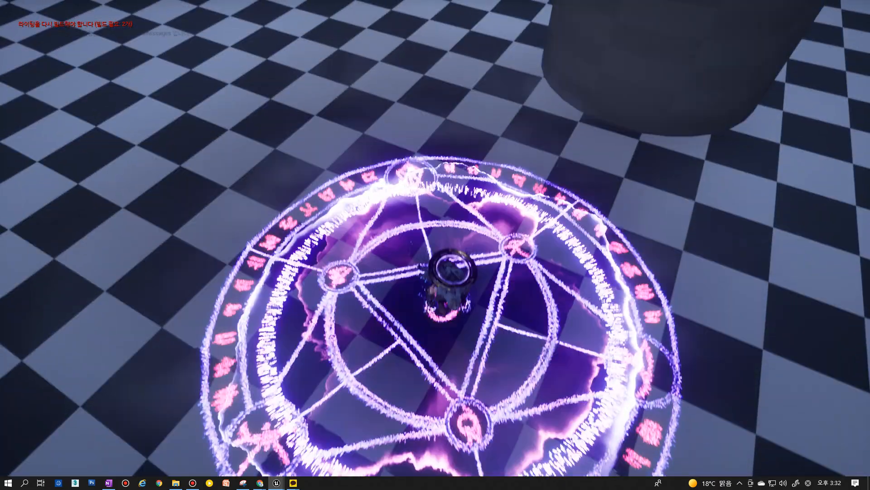
key("1")
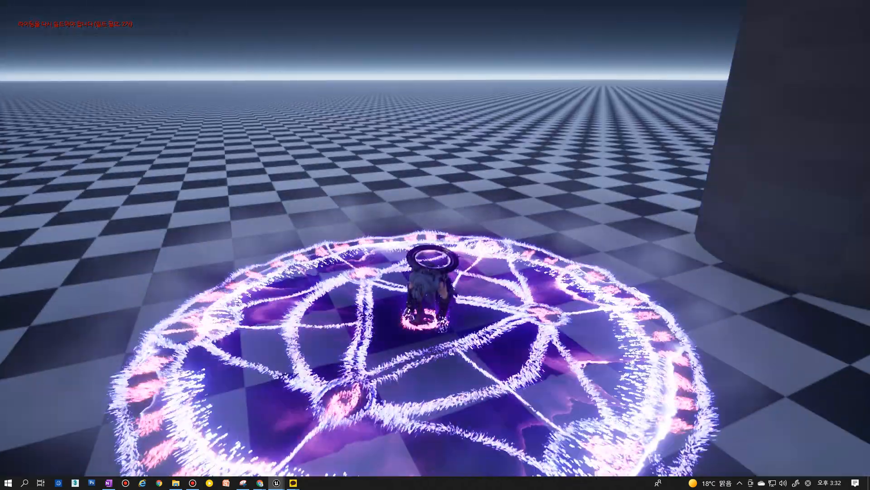
key("1")
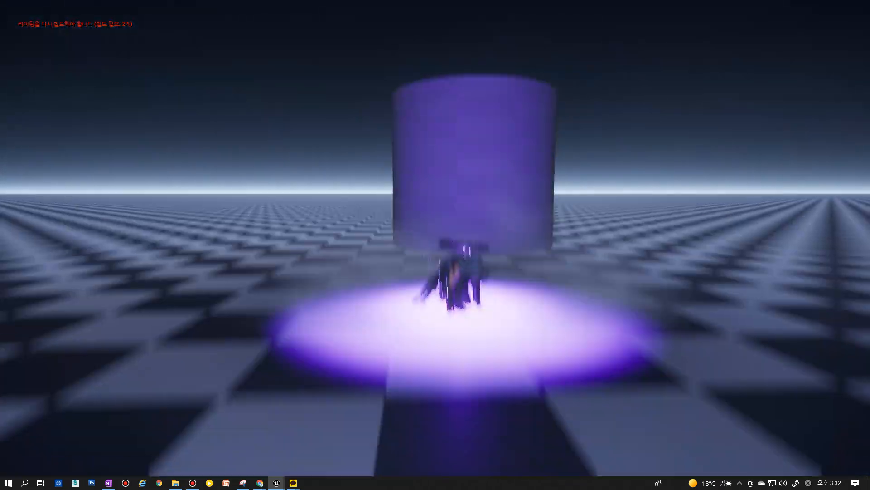
key("1")
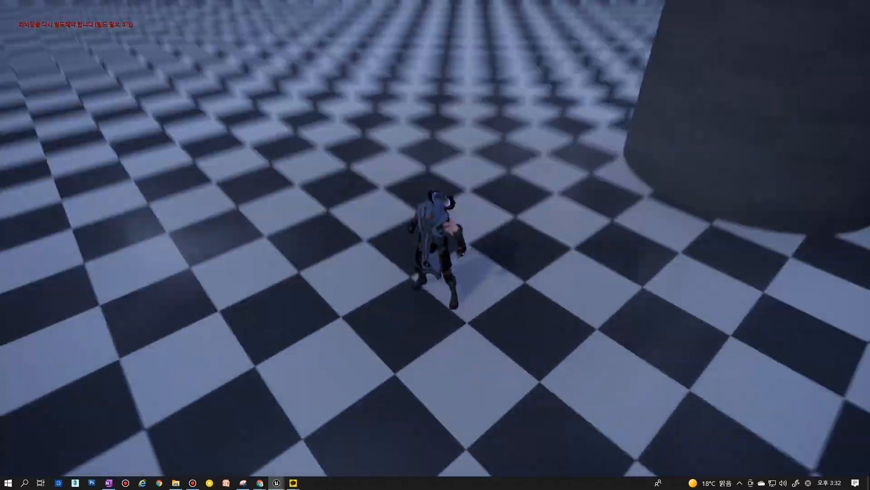
key("1")
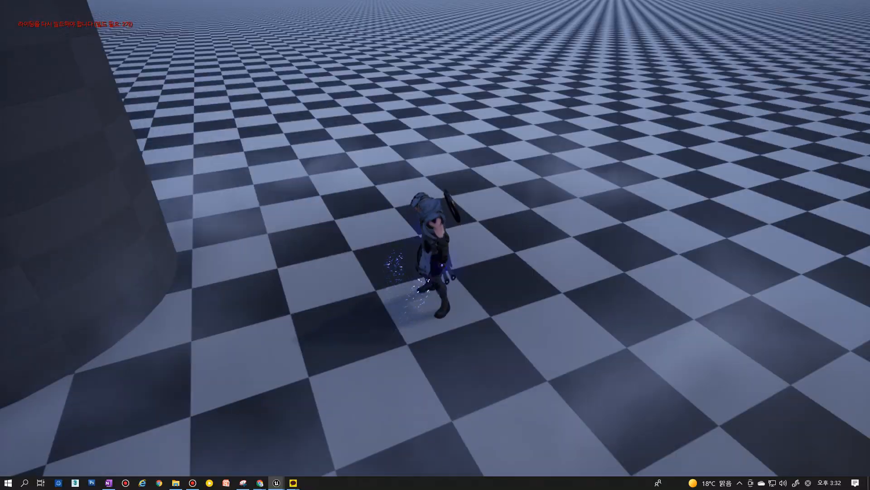
key("1")
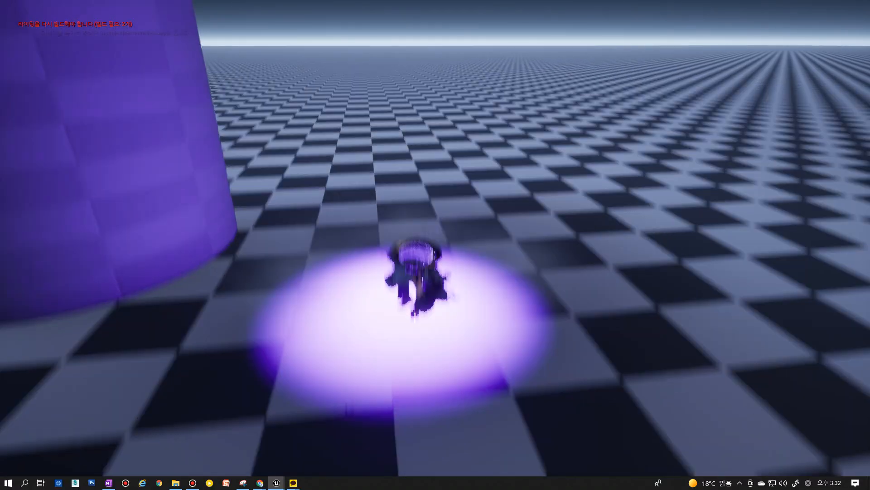
End the full-screen play session and restore the level viewport to its normal size in the editor.
key("Escape")
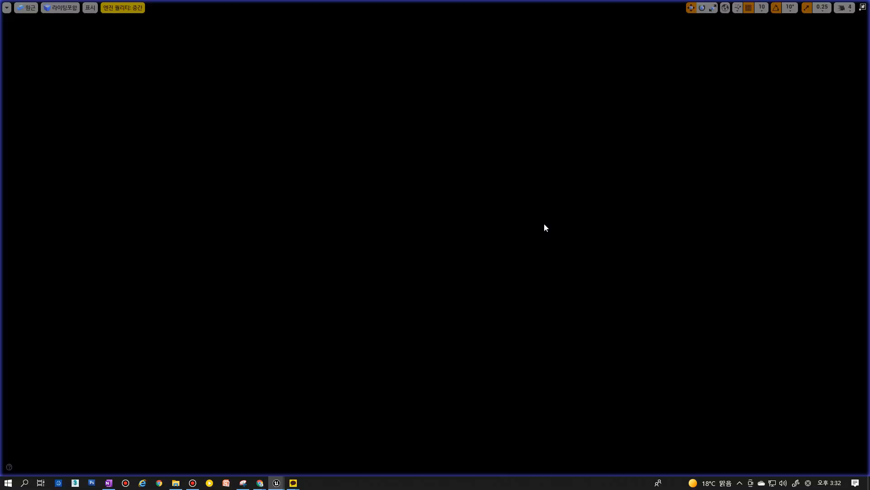
right_click_drag(695, 338, 702, 338)
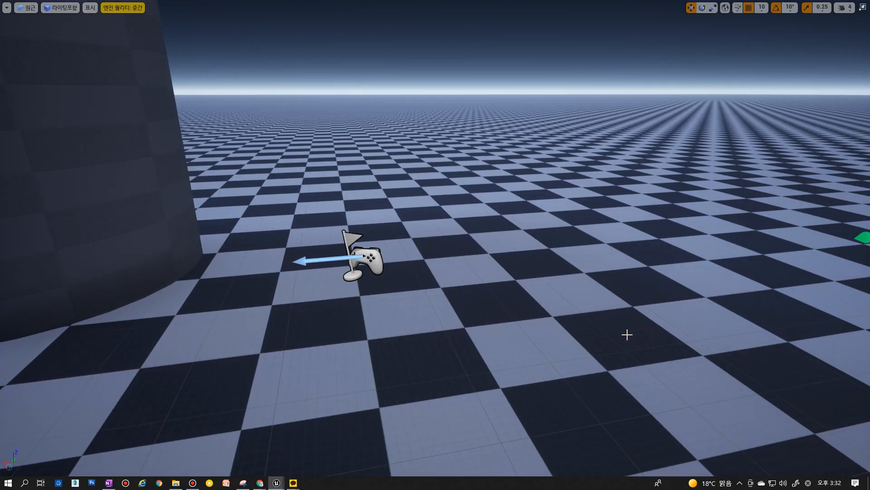
left_click(637, 336)
key("F11")
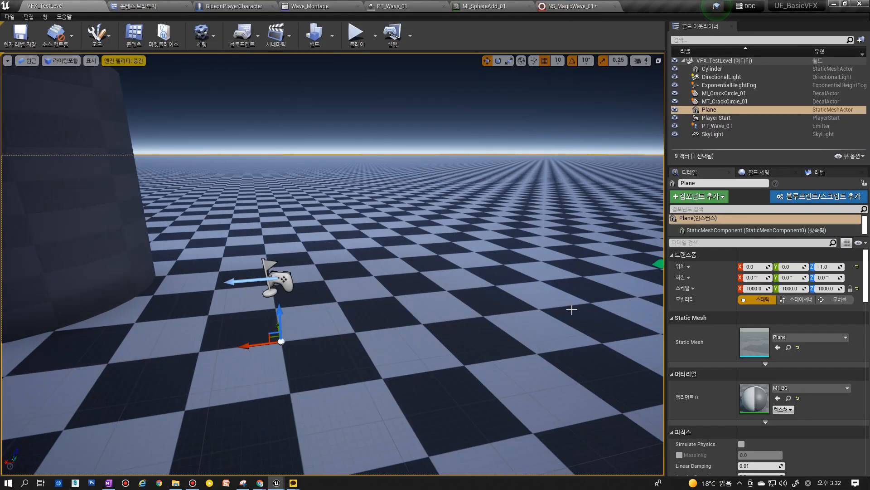
Return to NS_MagicWave_01 and inspect the Scale Color, Drag and Curl Noise Force modules of the Gpu_Magic emitter.
left_click(581, 5)
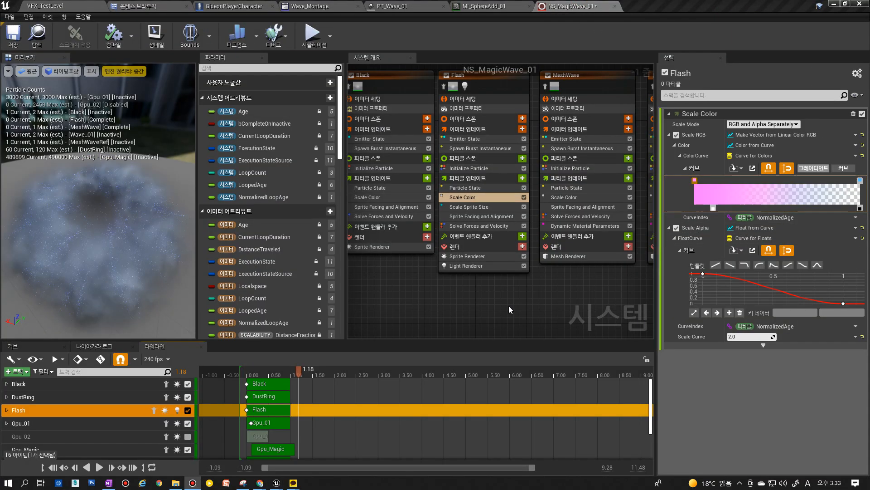
right_click_drag(559, 306, 397, 336)
right_click_drag(530, 313, 487, 292)
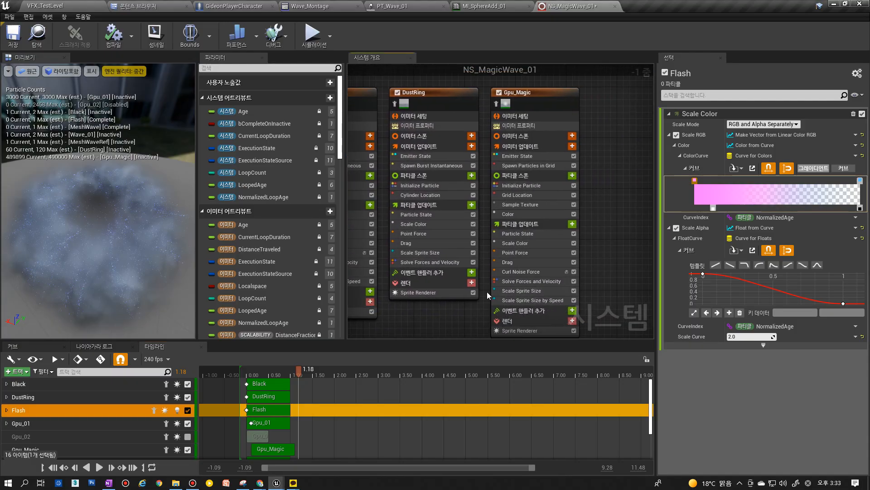
left_click(532, 244)
left_click(531, 263)
left_click(530, 273)
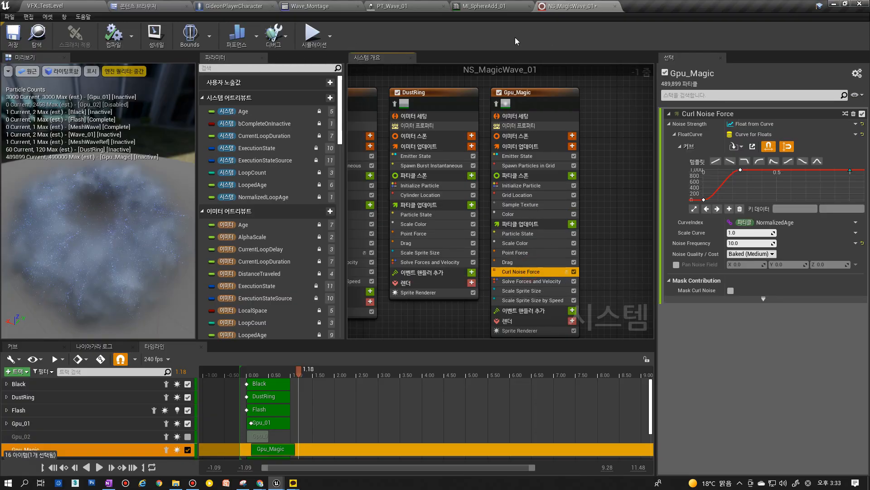
Review the emitters of NS_MagicWave_01, including MeshWave, Wave_01 and Black, and view the PT_Wave_01 particle system for comparison.
scroll(508, 125, "down", 4)
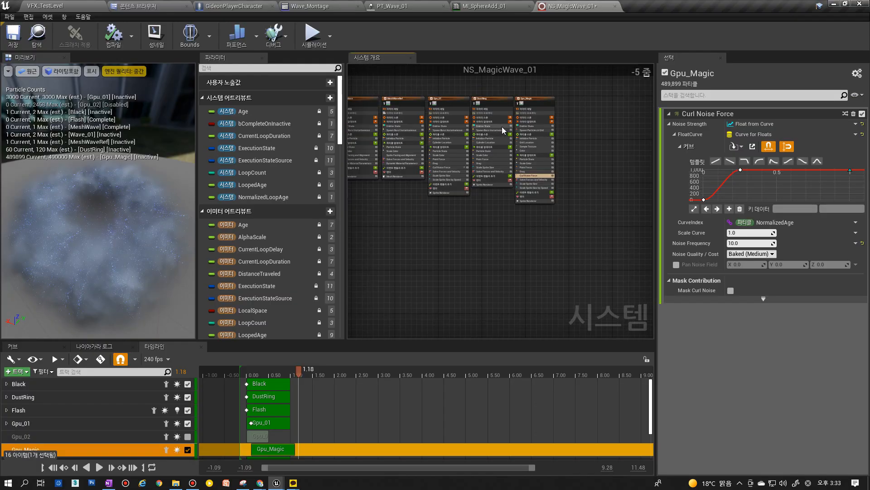
right_click_drag(413, 205, 472, 266)
scroll(472, 262, "up", 3)
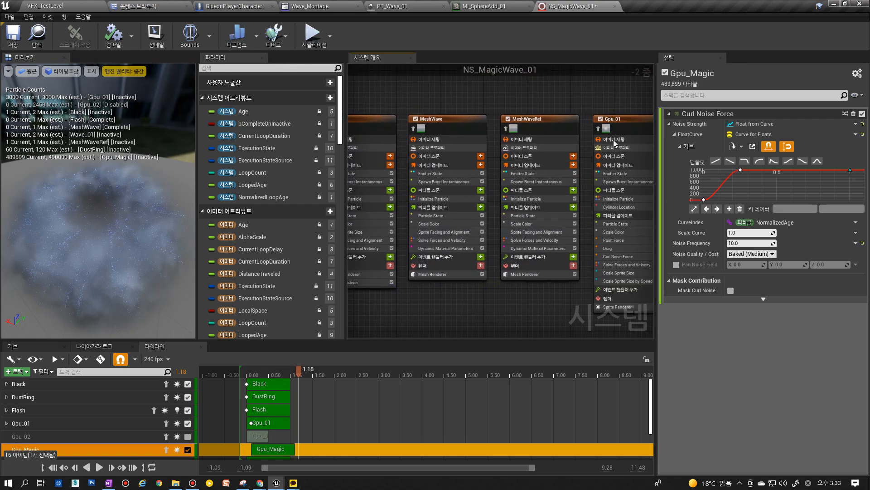
left_click(625, 118)
left_click(538, 135)
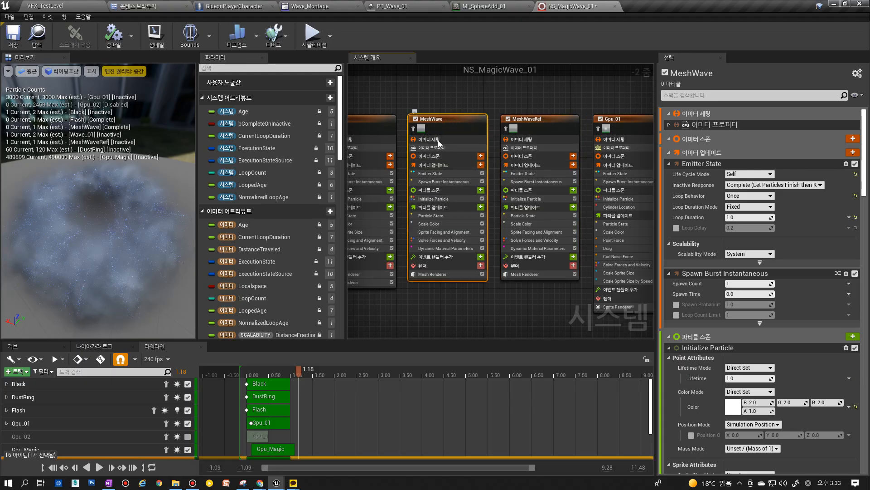
right_click_drag(446, 117, 650, 126)
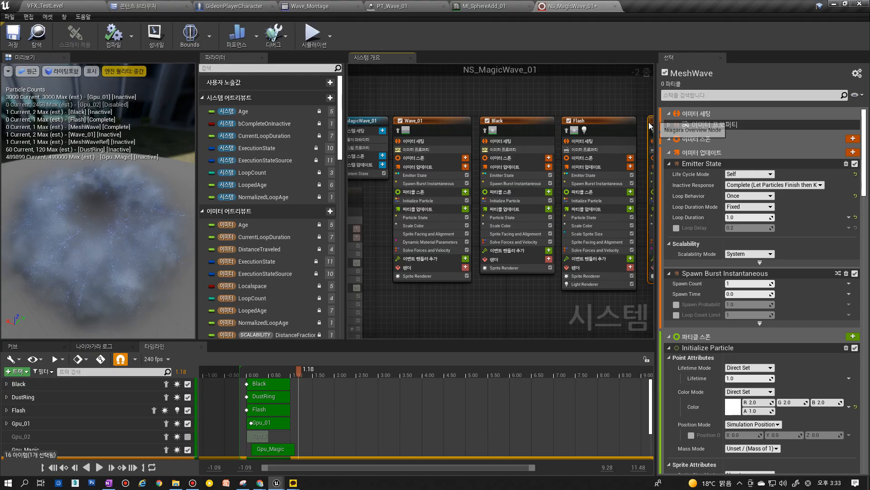
left_click(516, 137)
left_click(450, 137)
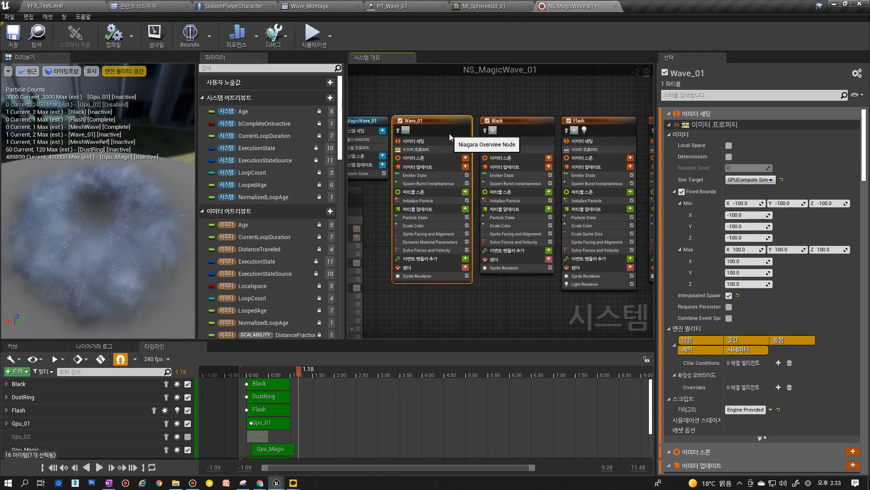
left_click(511, 135)
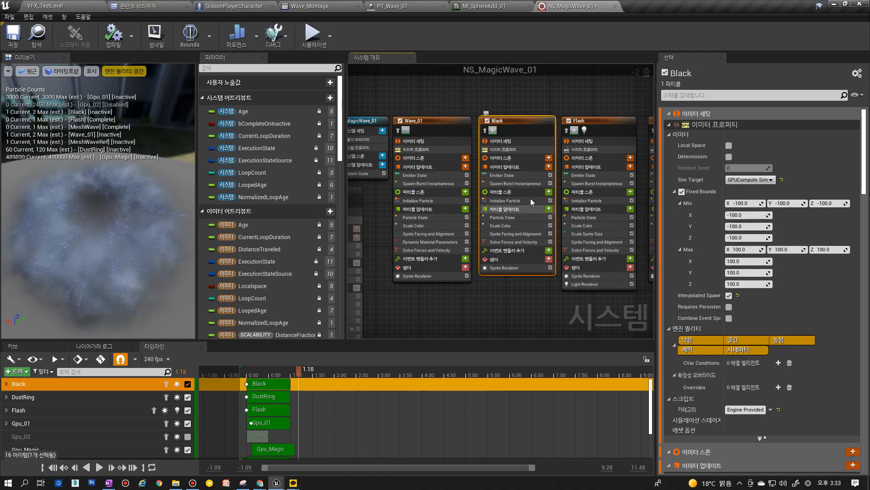
scroll(532, 249, "down", 1)
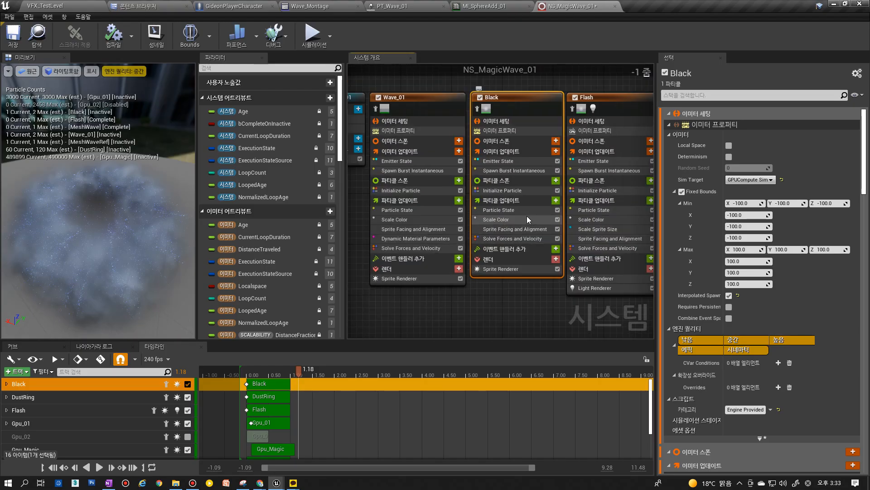
right_click_drag(530, 274, 383, 260)
right_click_drag(517, 291, 317, 288)
right_click_drag(410, 290, 578, 290)
left_click(544, 287)
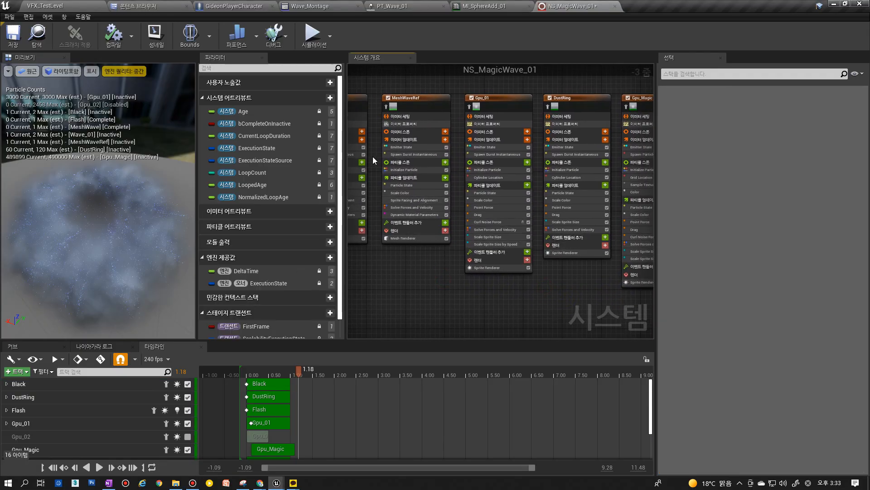
left_click(402, 7)
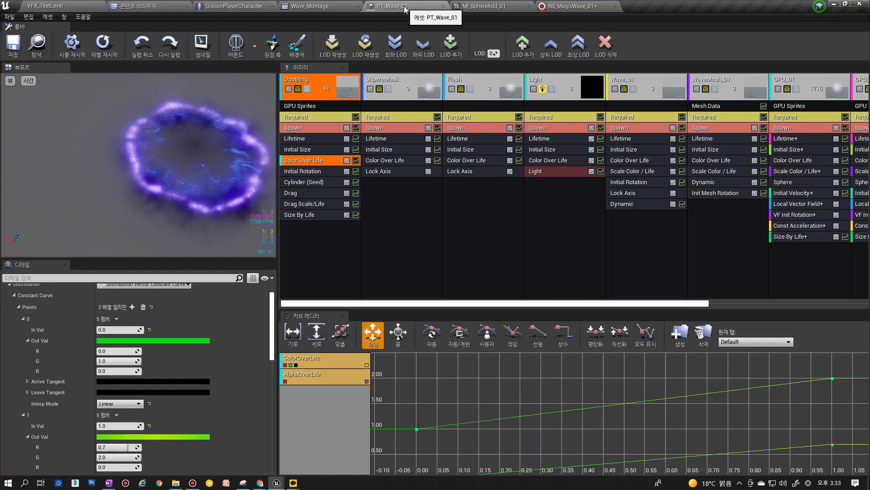
Play VFX_TestLevel again, trigger the wave attack near the cylinder, and stop the play session.
left_click(64, 8)
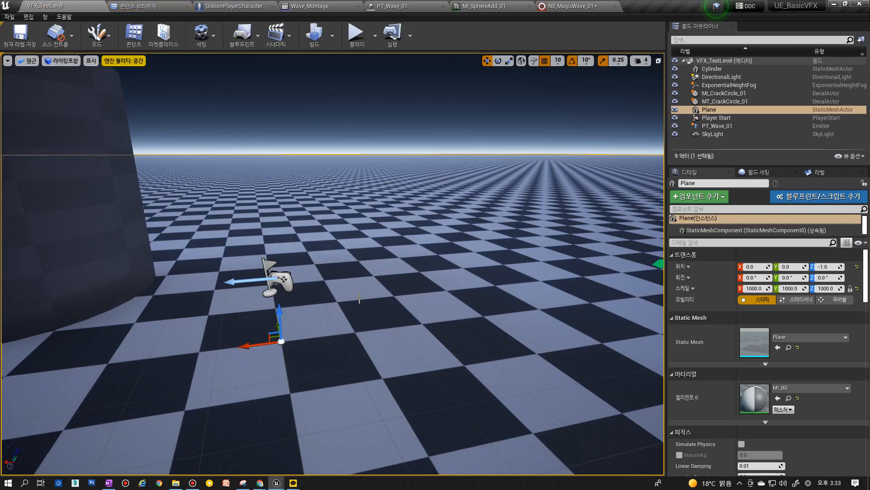
right_click_drag(373, 304, 346, 318)
scroll(373, 304, "down", 6)
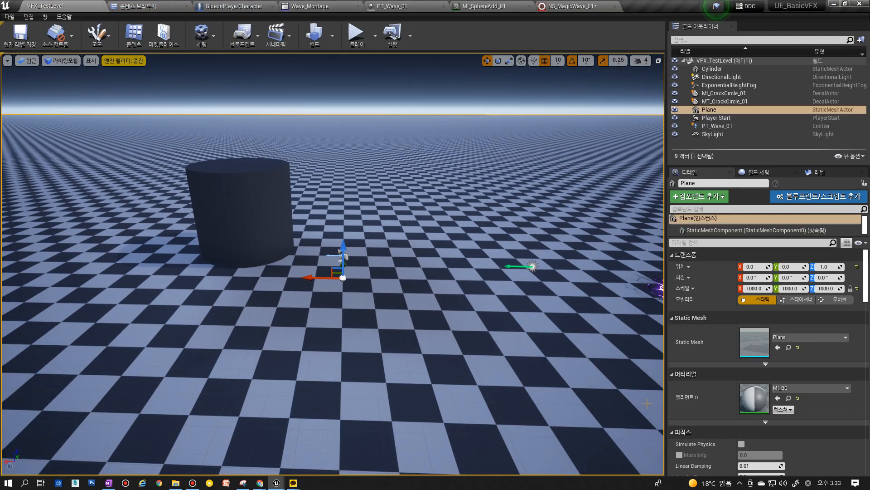
scroll(511, 350, "up", 2)
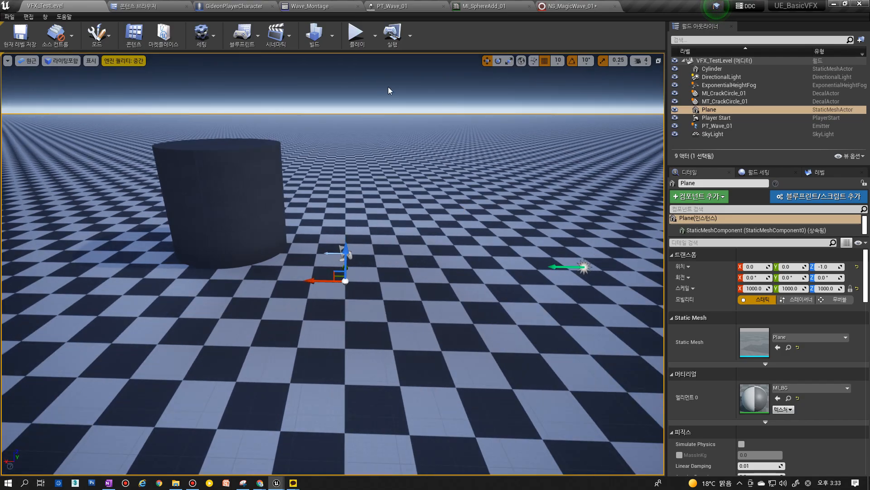
left_click(357, 36)
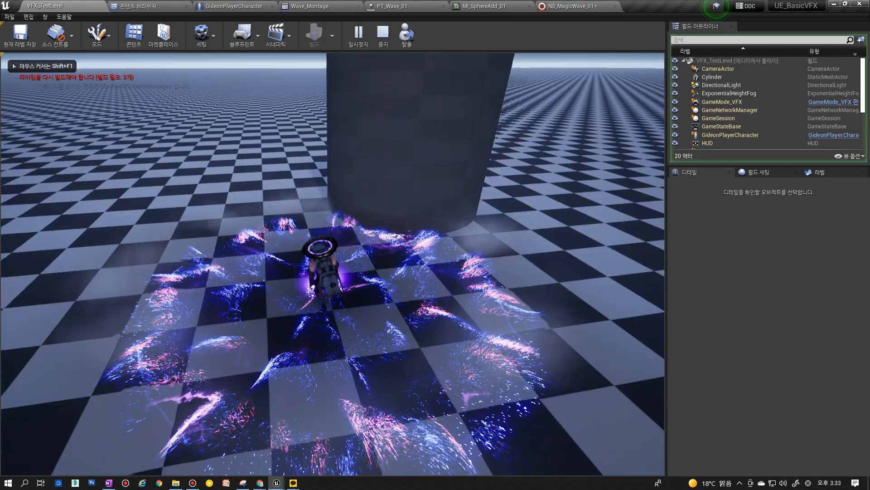
key("1")
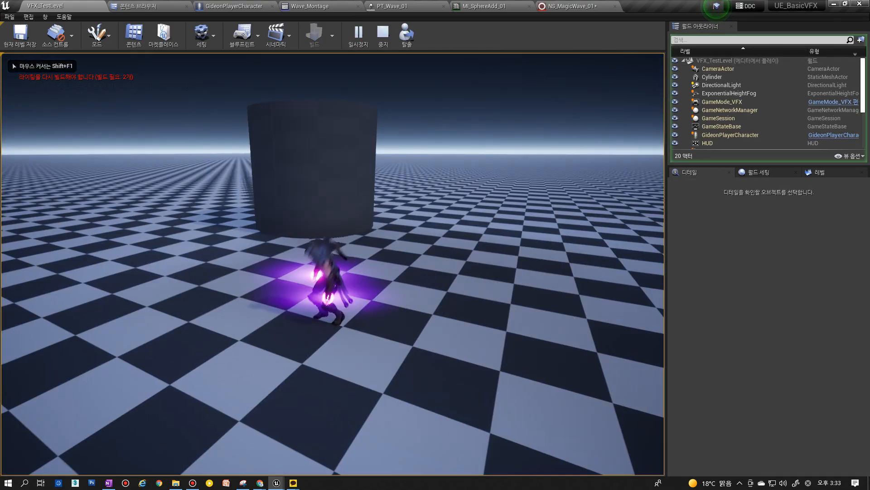
key("1")
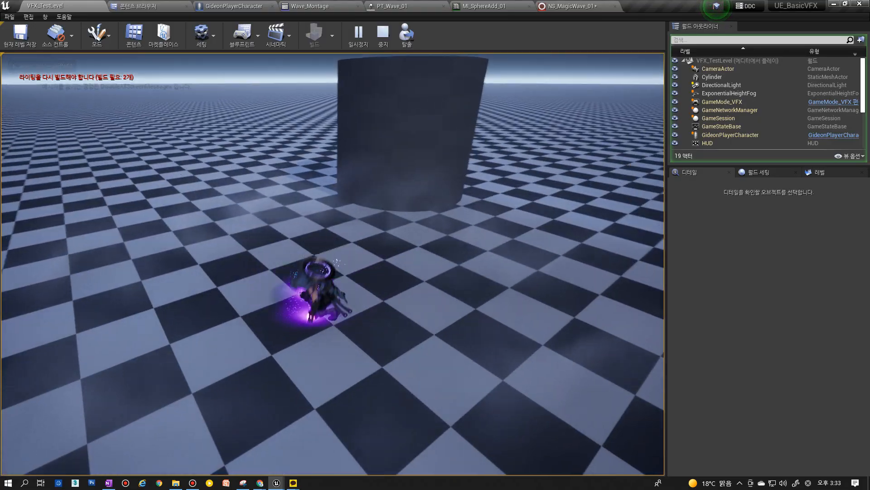
key("Pause")
key("Escape")
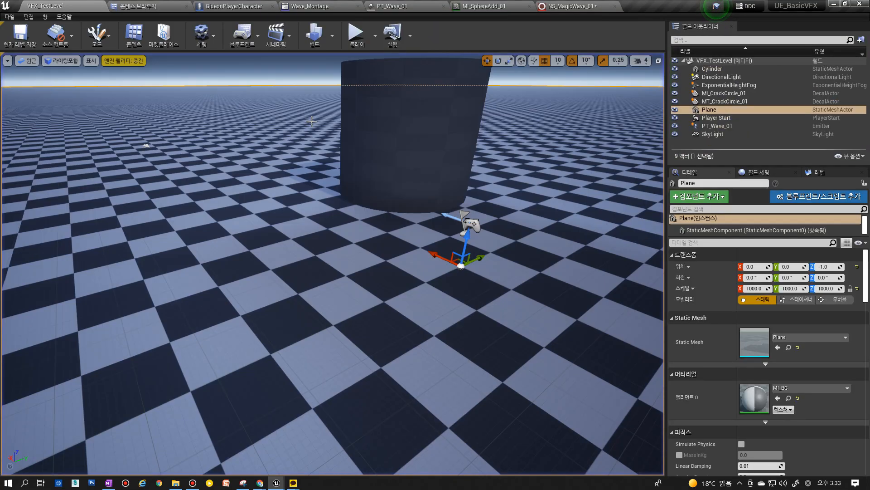
right_click_drag(119, 76, 145, 98)
left_click(410, 289)
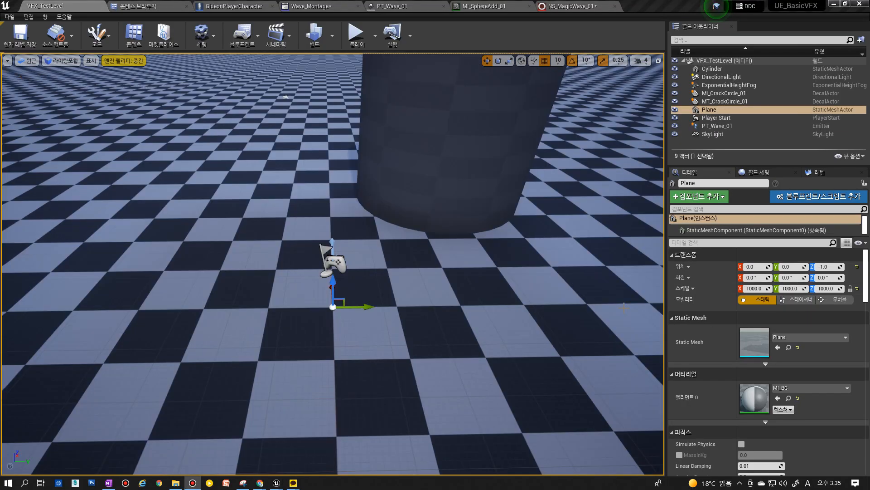
right_click_drag(437, 307, 414, 317)
right_click_drag(414, 306, 440, 308)
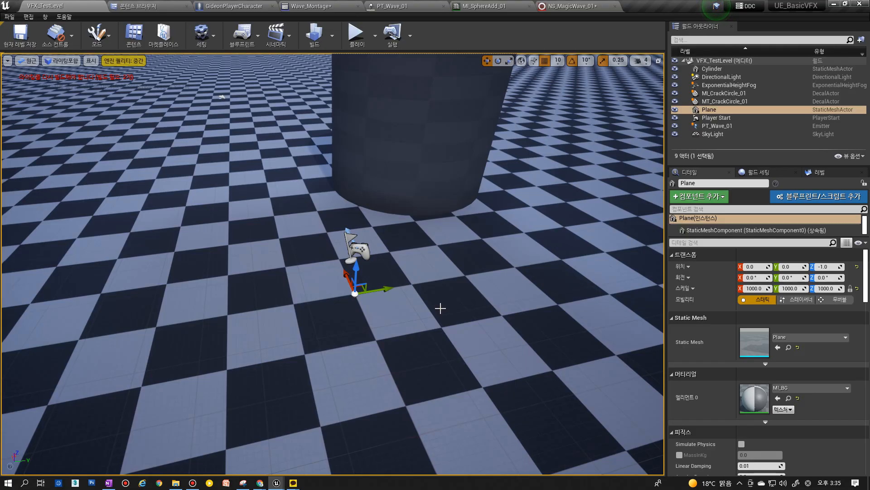
Compare the PT_Wave_01 preview with the NS_MagicWave_01 preview, viewing the Niagara effect from slightly different angles.
left_click(410, 6)
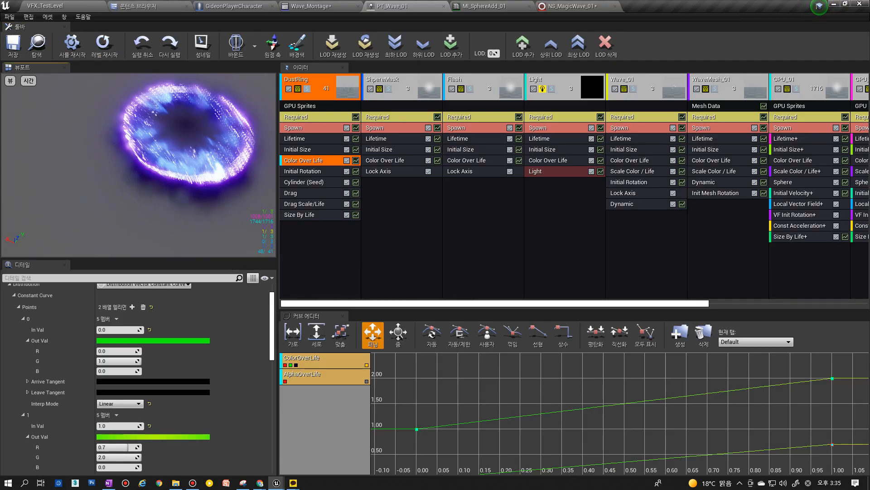
left_click(573, 6)
mouse_move(74, 216)
left_mouse_down()
mouse_move(86, 222)
mouse_move(74, 216)
left_mouse_up()
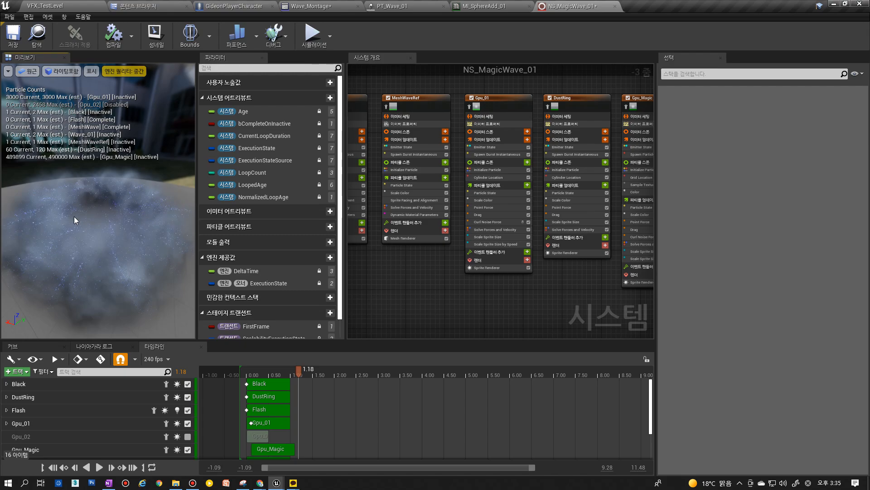
left_click_drag(121, 267, 118, 263)
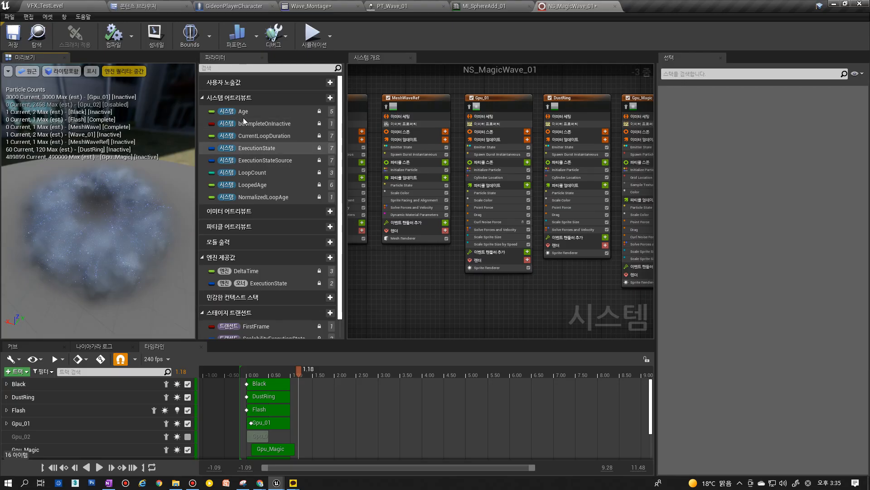
In Wave_Montage, move the PT_Wave_01 notify to line up with the start of the NS_MagicWave_01 notify.
left_click(307, 4)
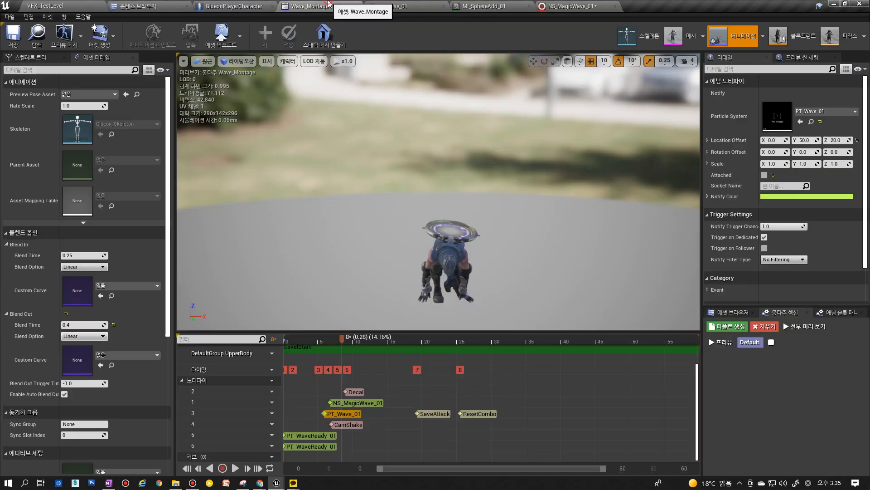
left_click(361, 404)
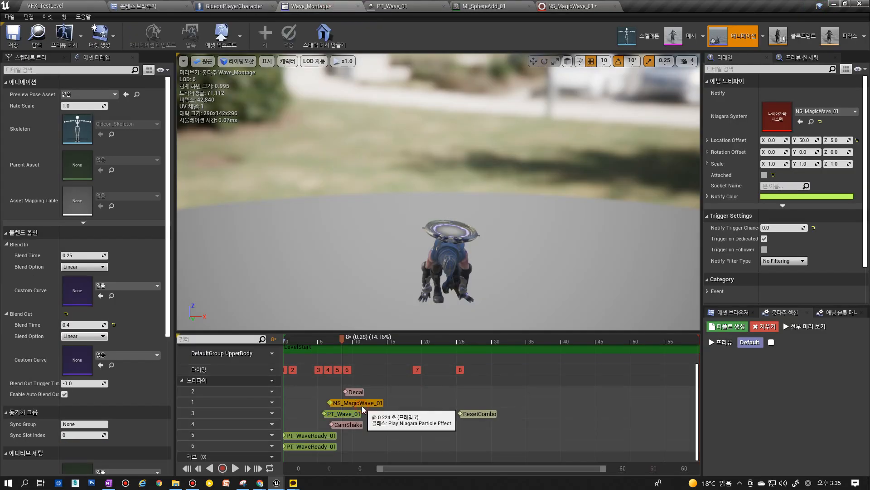
left_click(347, 414)
left_click_drag(352, 403, 347, 413)
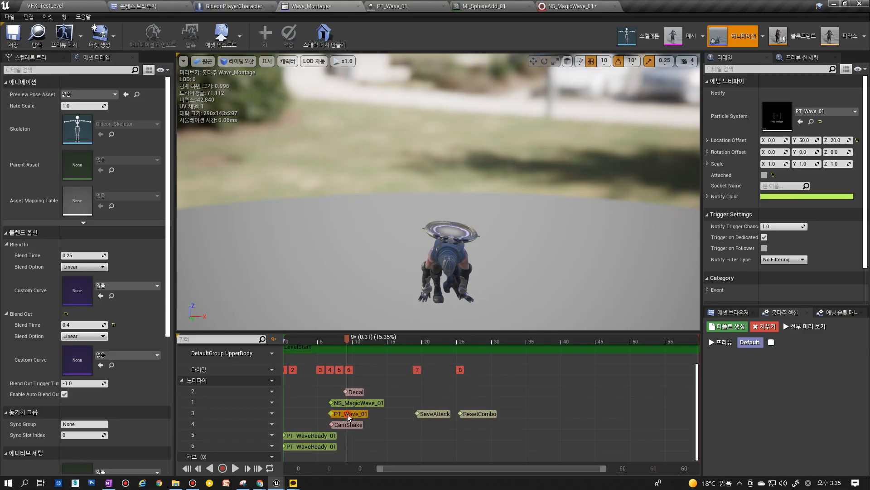
Check the Notify Trigger Chance values of the NS_MagicWave_01 and PT_Wave_01 notifies.
left_click(355, 403)
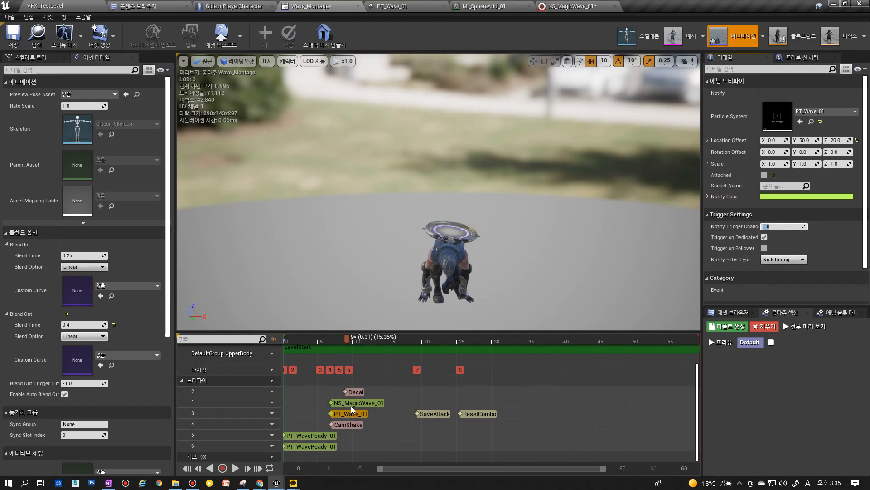
left_click(782, 228)
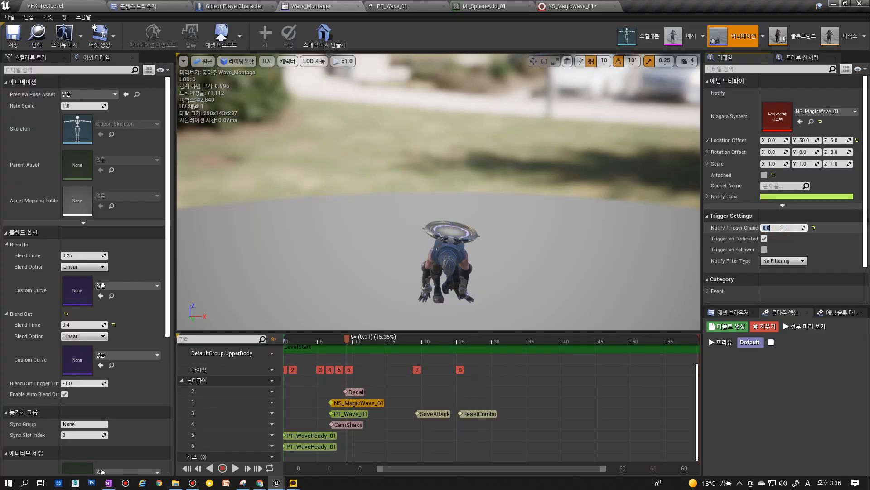
left_click(360, 413)
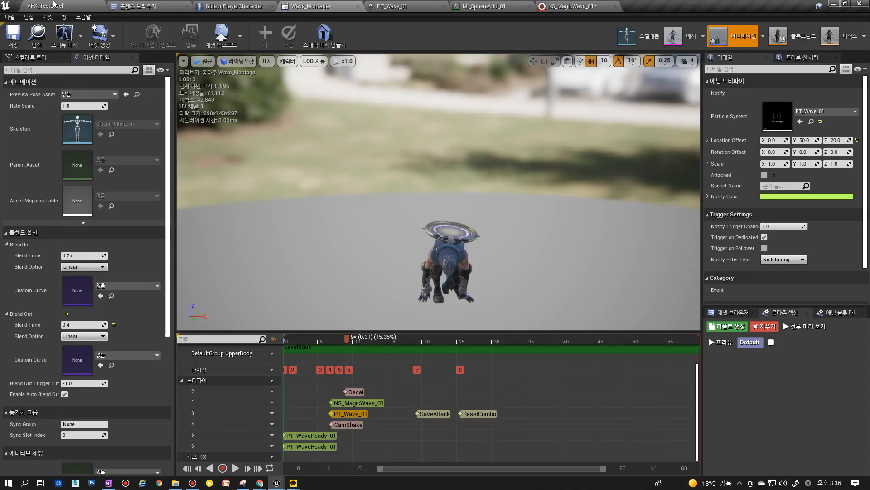
Play VFX_TestLevel in full screen, trigger the Cascade wave attack beside the cylinder, and eject from the player character.
left_click(56, 5)
left_click(356, 34)
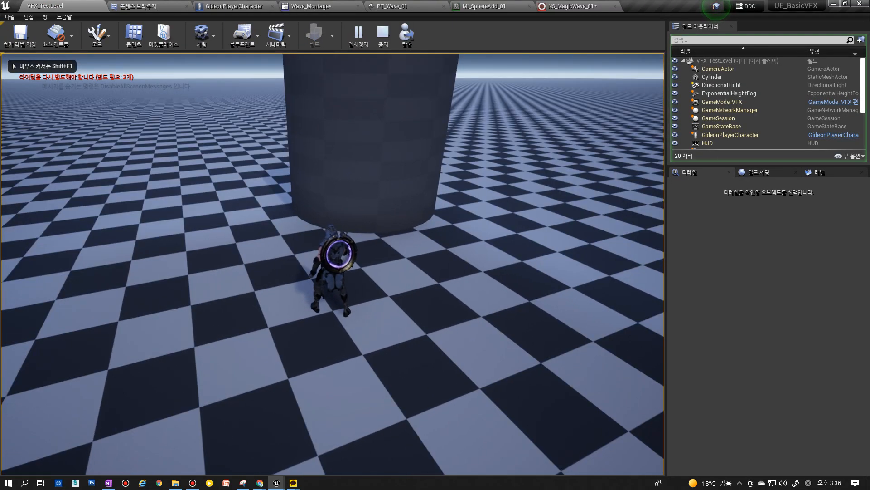
key("F11")
left_click(435, 244)
key("w")
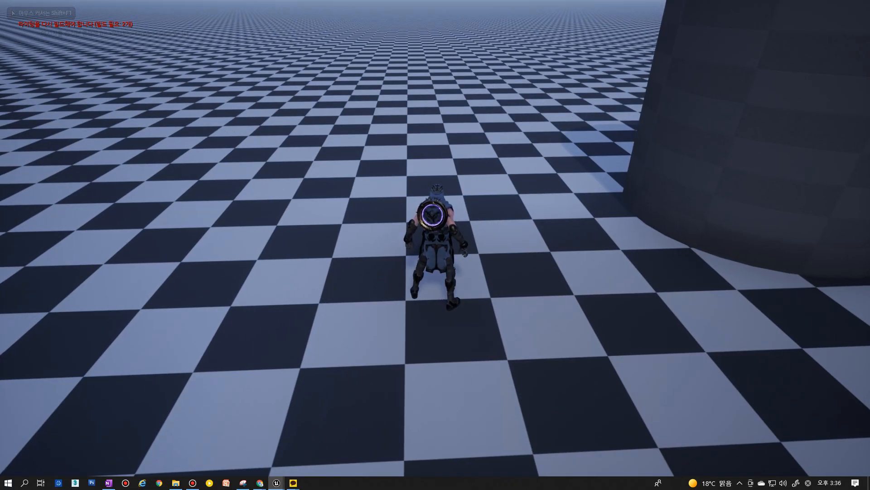
key("1")
key("shift+F1")
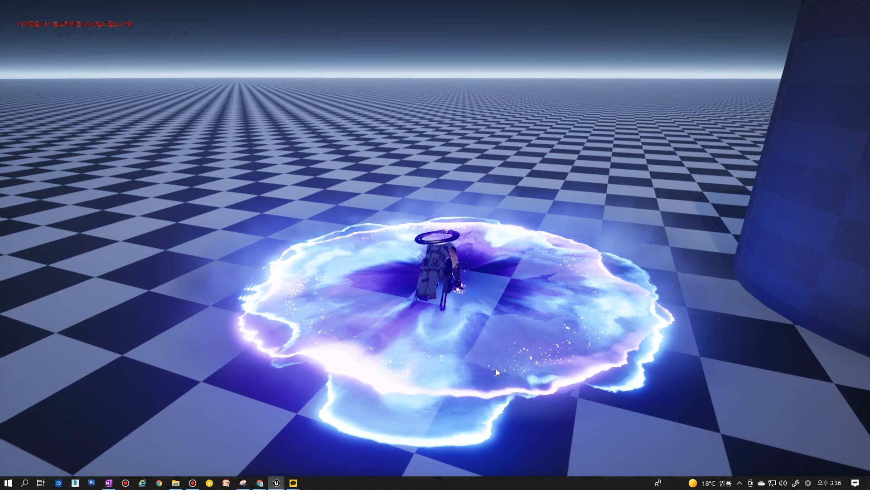
key("F8")
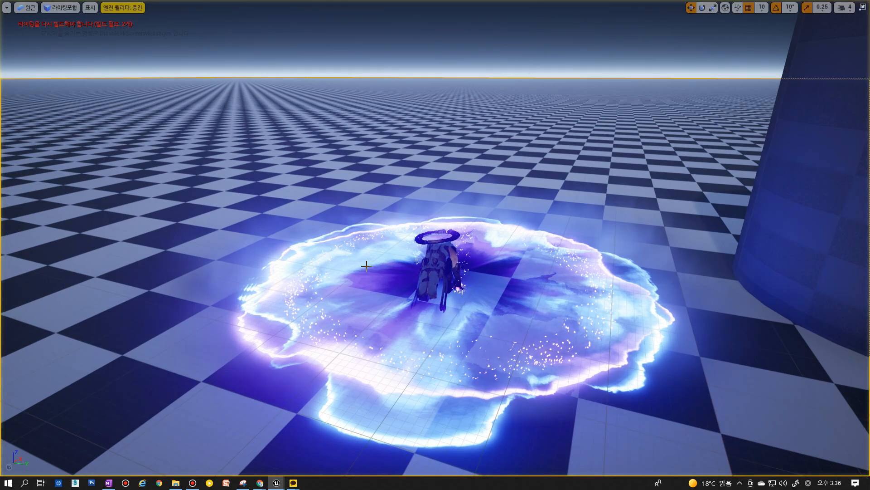
Switch the viewport to the Shader Complexity view mode and look at the Cascade wave effect from above.
left_click(65, 9)
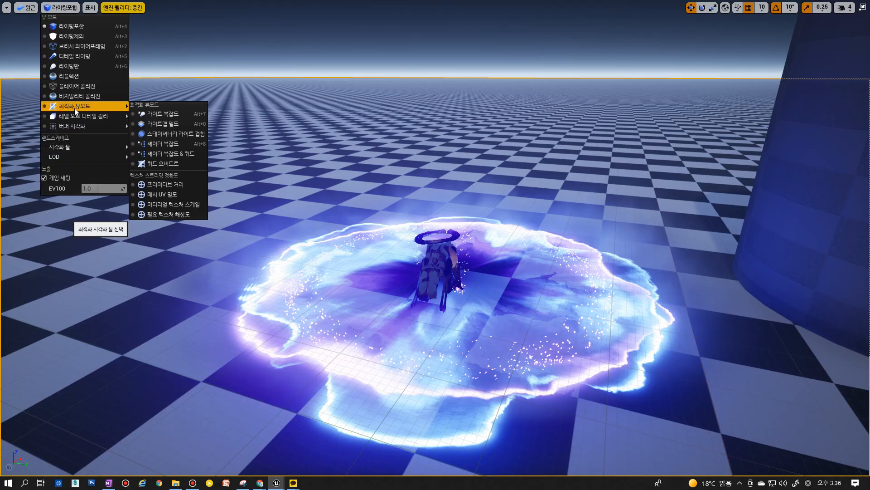
left_click(178, 146)
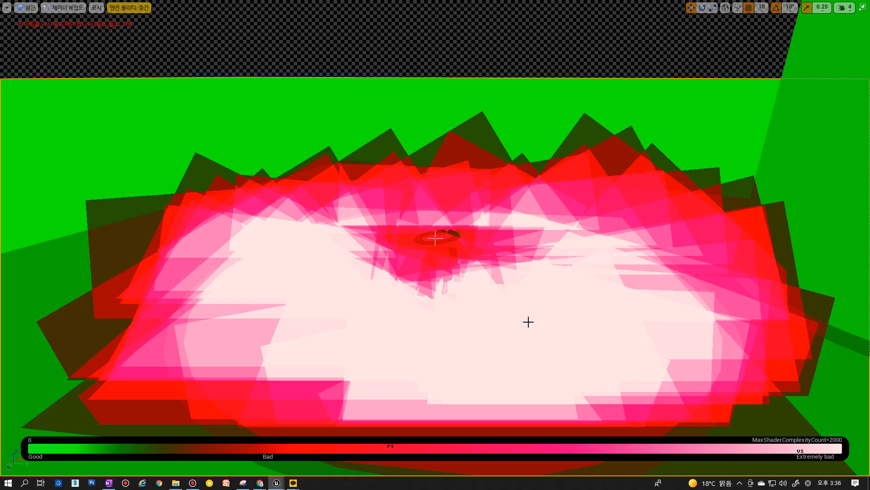
right_click_drag(526, 295, 533, 323)
key("s")
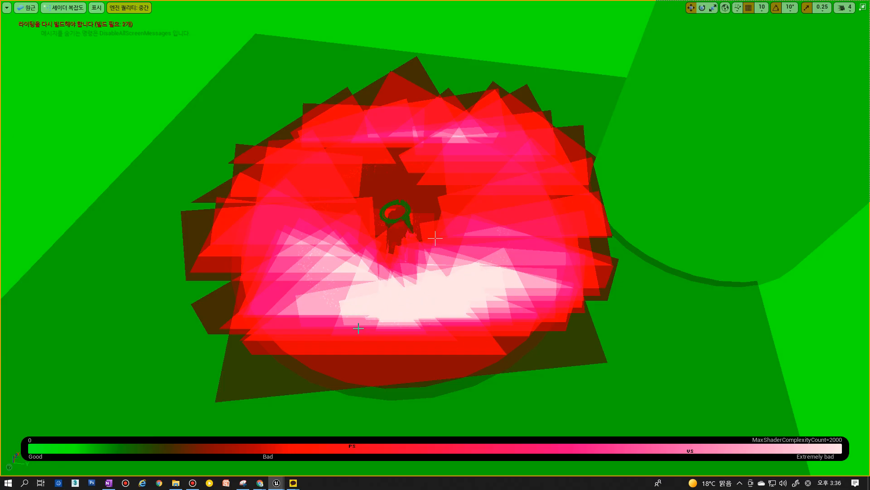
Examine the shader complexity of the Cascade wave effect from several angles and distances, and stop the play session.
left_click_drag(435, 238, 435, 238, "alt")
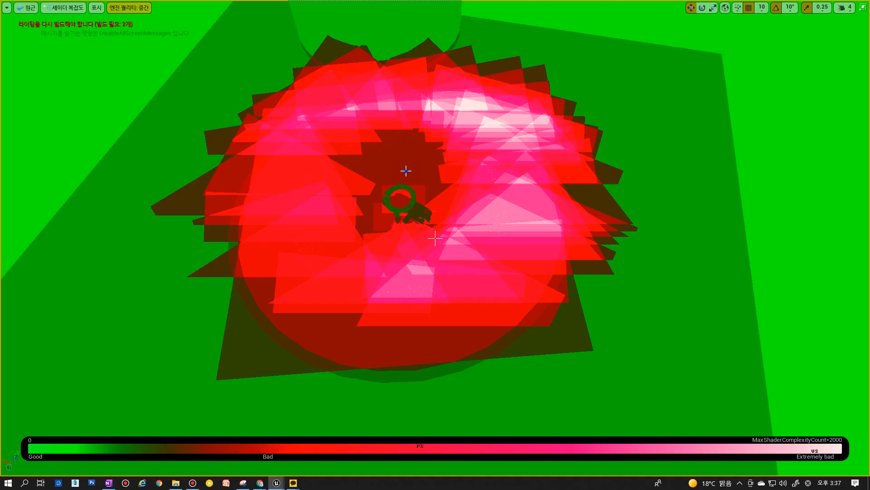
left_click_drag(406, 172, 321, 183, "alt")
right_click_drag(321, 182, 313, 165, "alt")
left_click_drag(313, 165, 313, 165, "alt")
right_click_drag(279, 202, 279, 202, "alt")
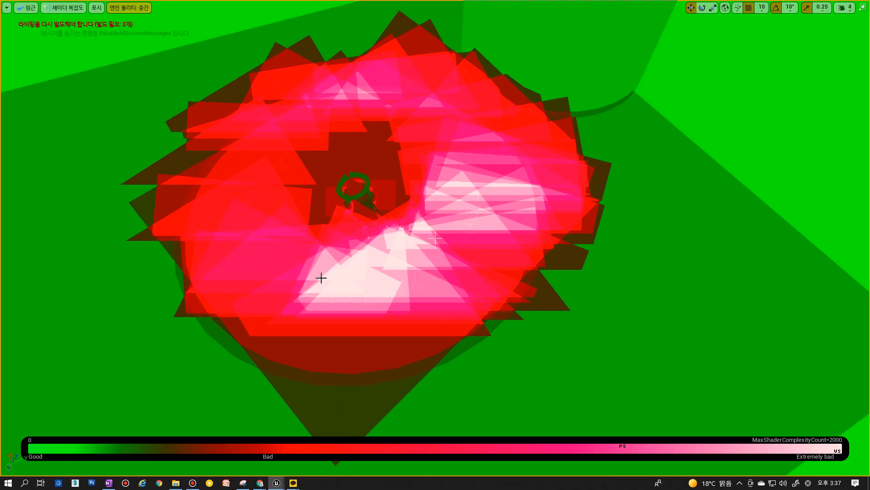
left_click_drag(470, 271, 428, 266, "alt")
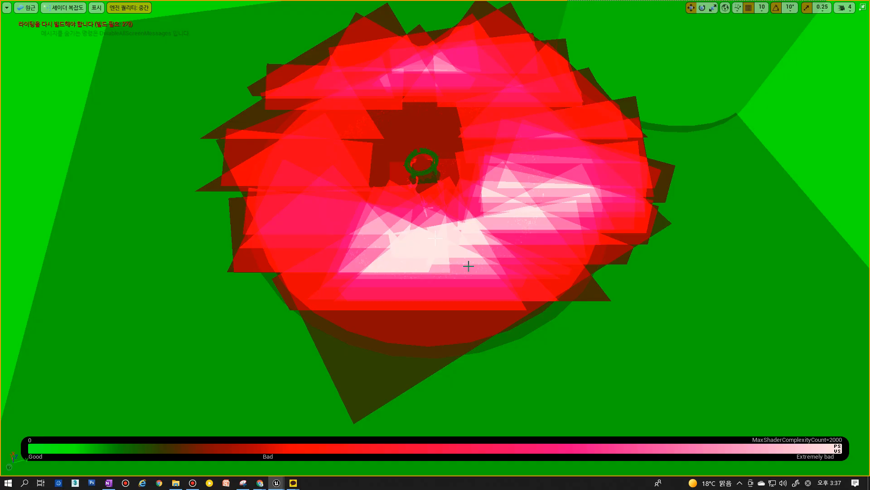
left_click_drag(469, 266, 361, 258, "alt")
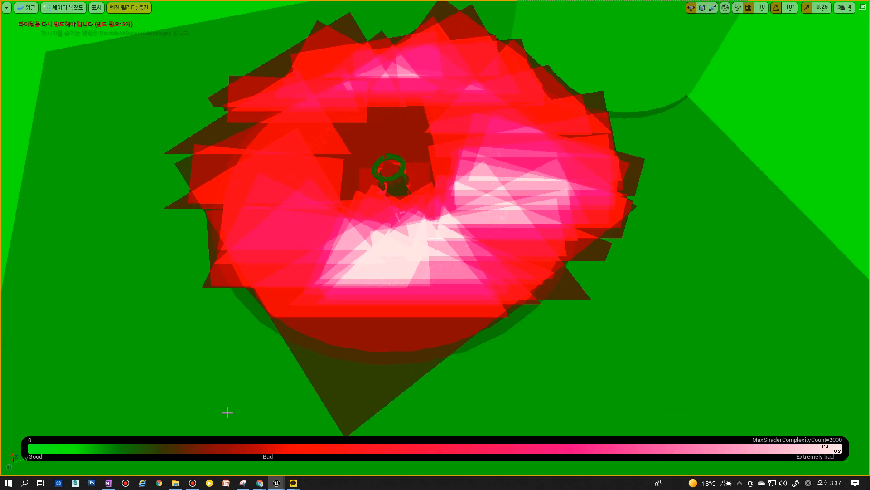
key("s")
right_click_drag(424, 365, 496, 358)
key("w")
right_click_drag(435, 238, 451, 272)
key("w")
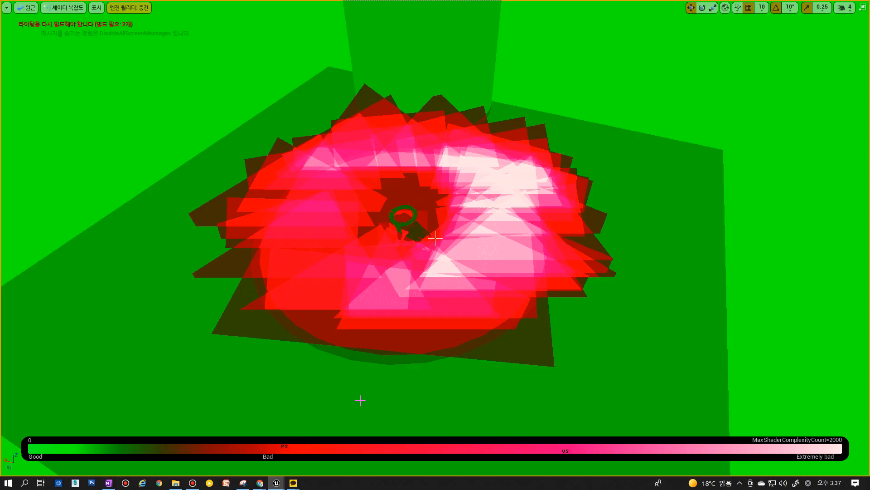
right_click_drag(374, 366, 385, 368)
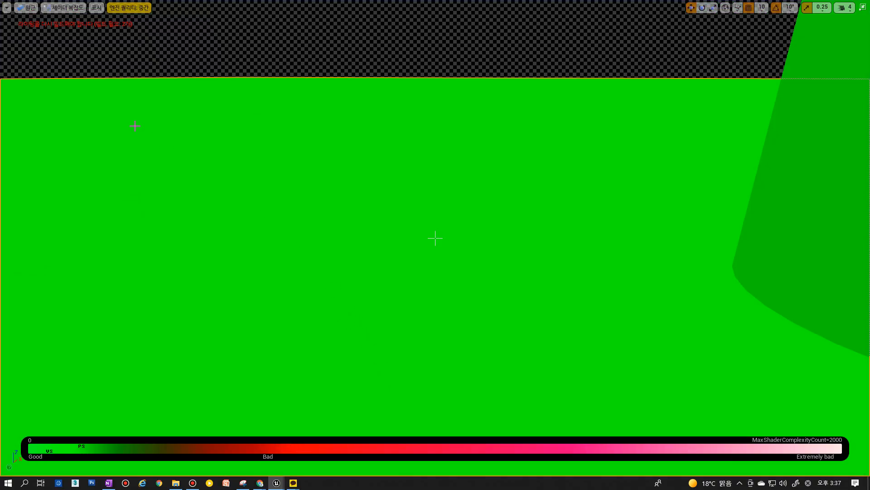
Return the level viewport to the Lit view mode and leave full screen.
left_click(63, 7)
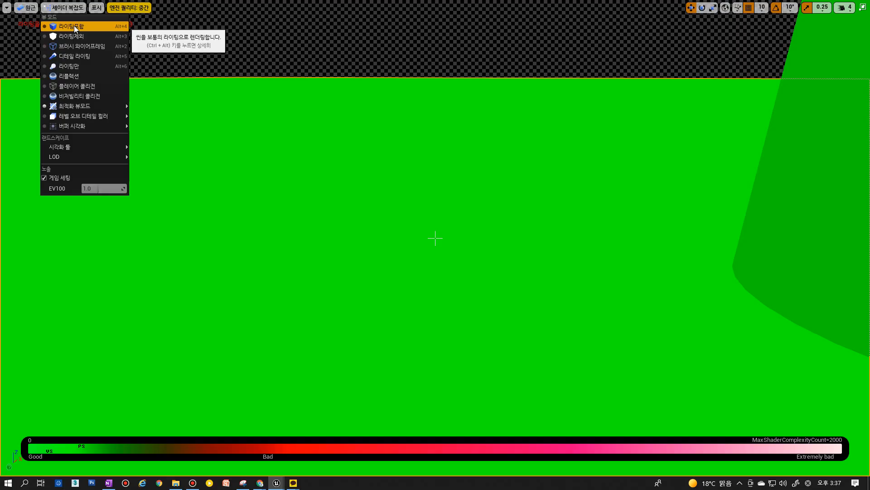
left_click(74, 26)
key("F11")
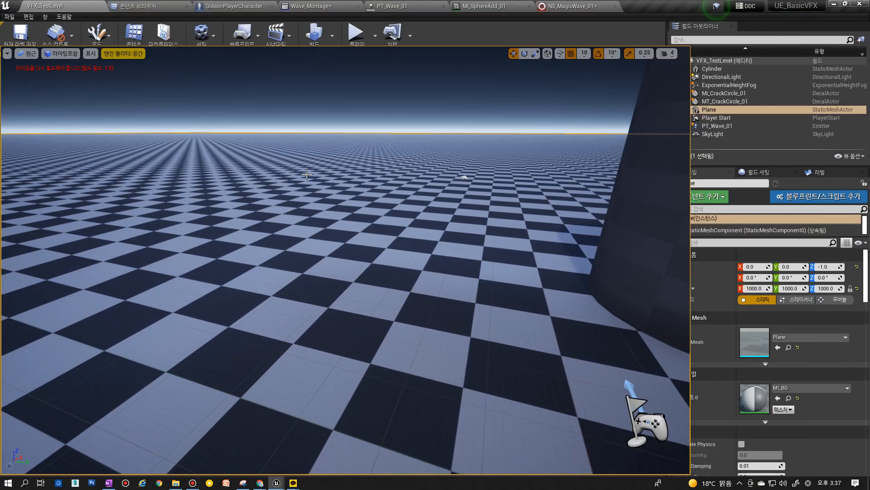
In Wave_Montage, set the Notify Trigger Chance to 0 for PT_Wave_01 and to 1 for NS_MagicWave_01.
left_click(311, 6)
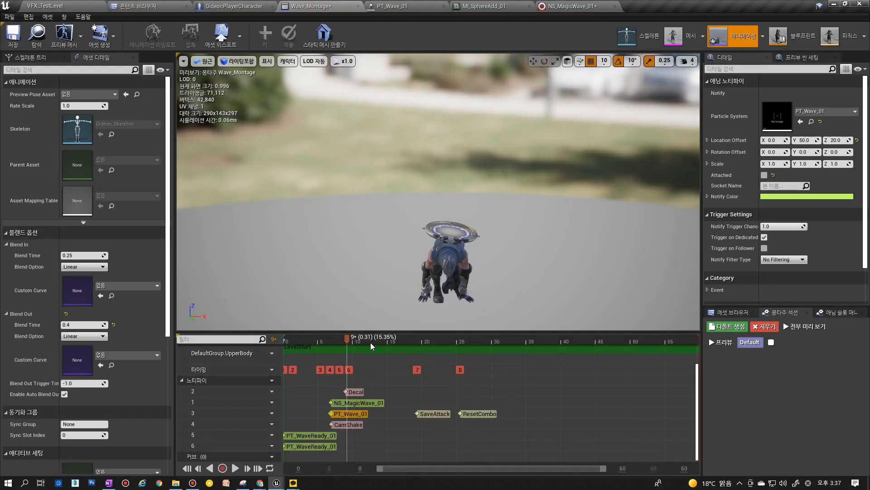
left_click(777, 227)
type("0")
key("Return")
left_click(347, 403)
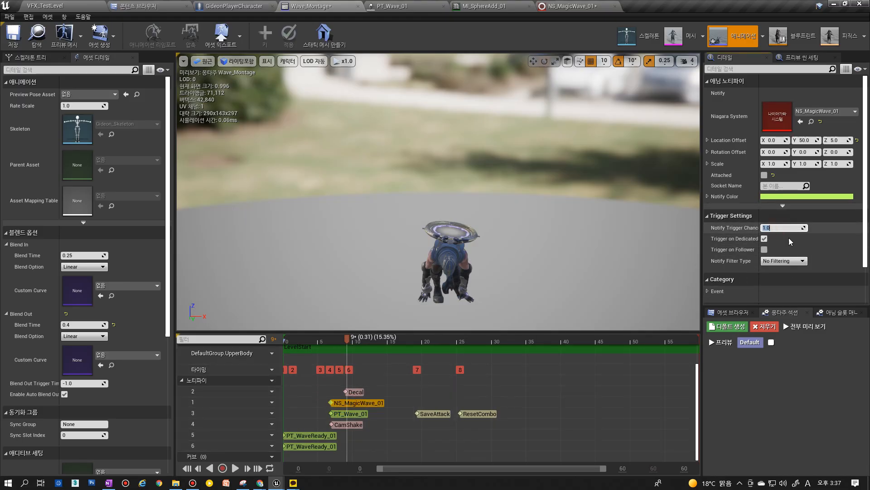
Play VFX_TestLevel in full screen, trigger the Niagara wave attack near the cylinder, and eject from the player character.
left_click(50, 6)
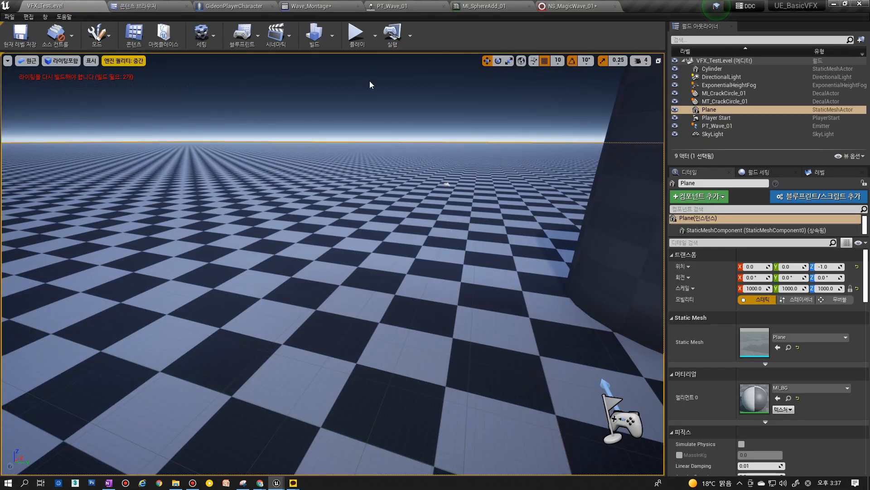
left_click(363, 43)
key("F11")
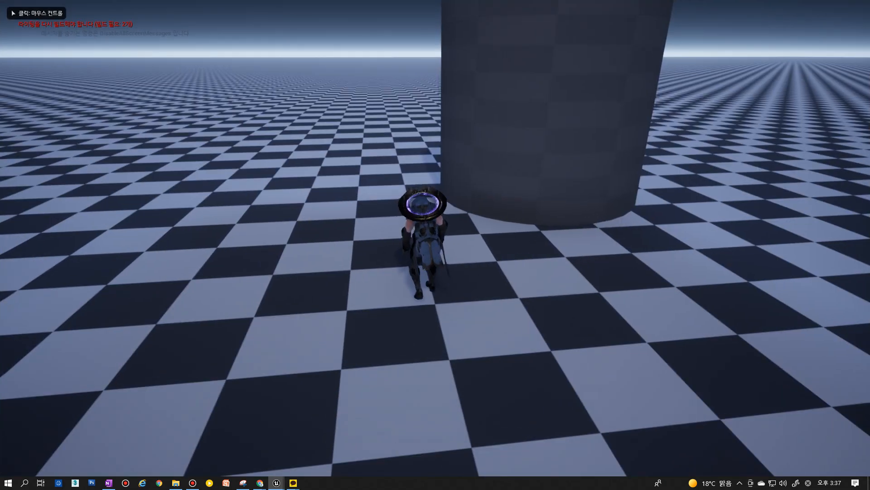
left_click(435, 244)
key("a")
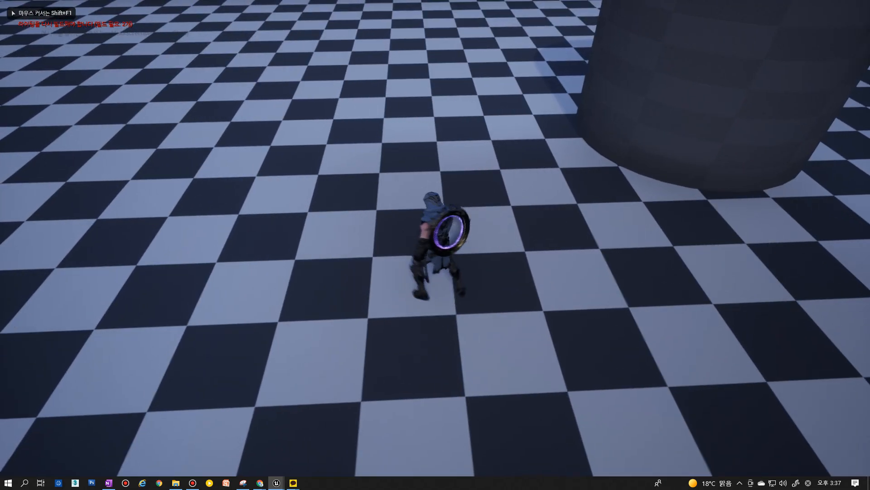
key("1")
key("shift+F1")
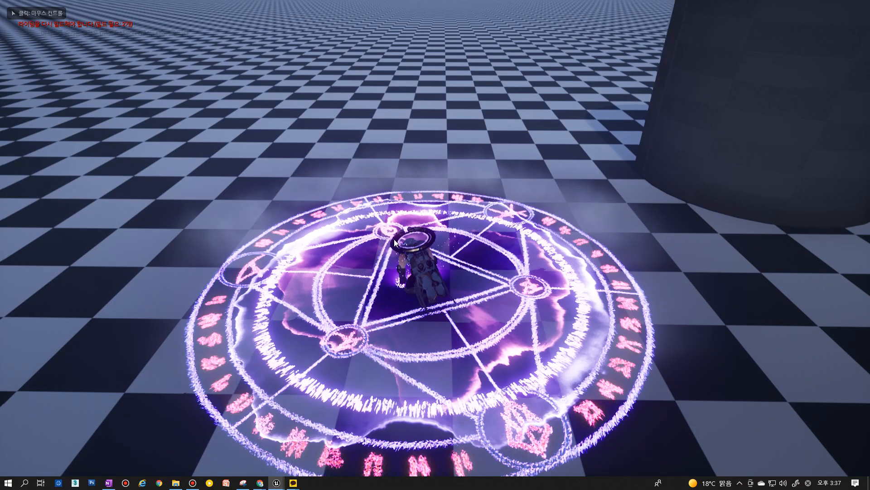
key("F8")
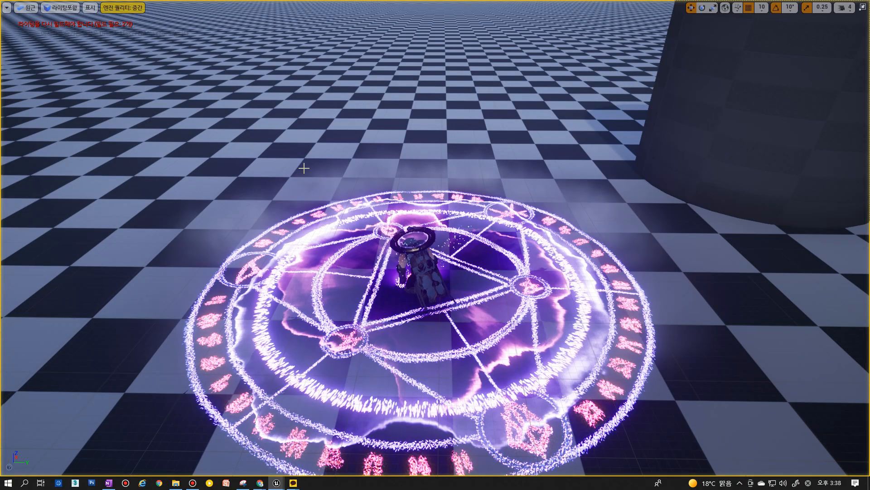
Switch the viewport to the Shader Complexity view mode and look down on the Niagara wave effect.
left_click(60, 8)
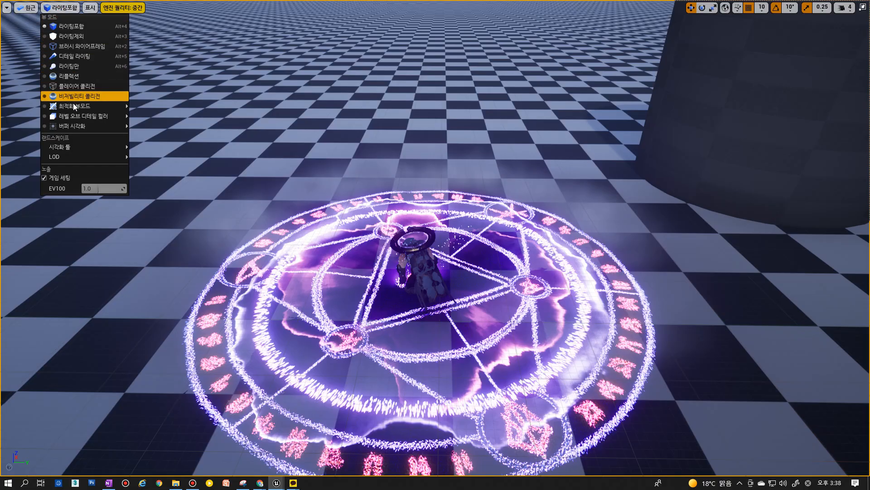
mouse_move(87, 110)
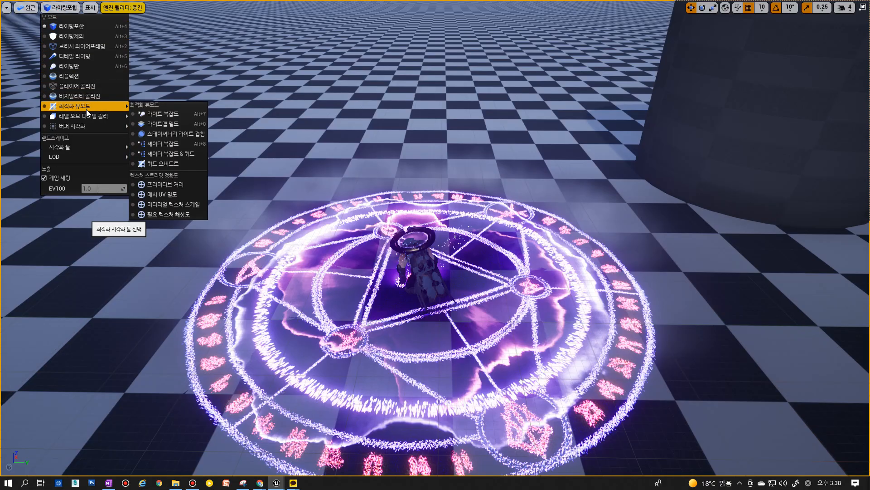
left_click(178, 154)
right_click_drag(435, 238, 436, 238)
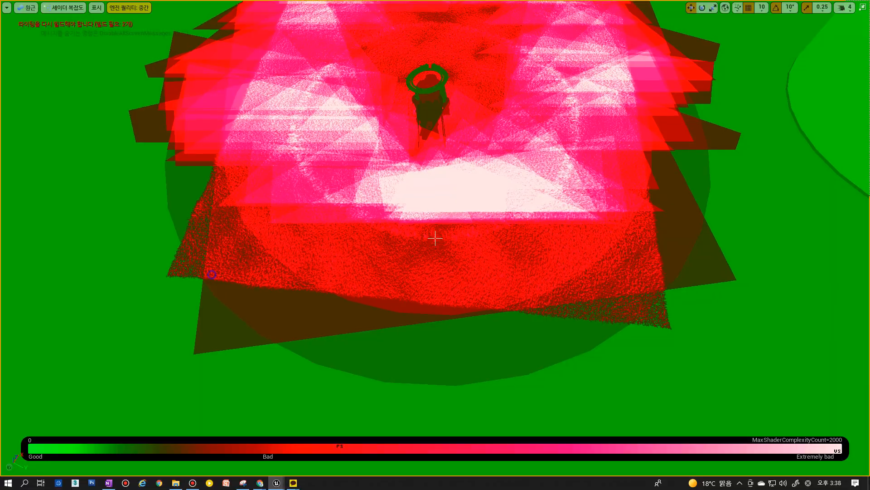
right_click_drag(212, 274, 217, 278)
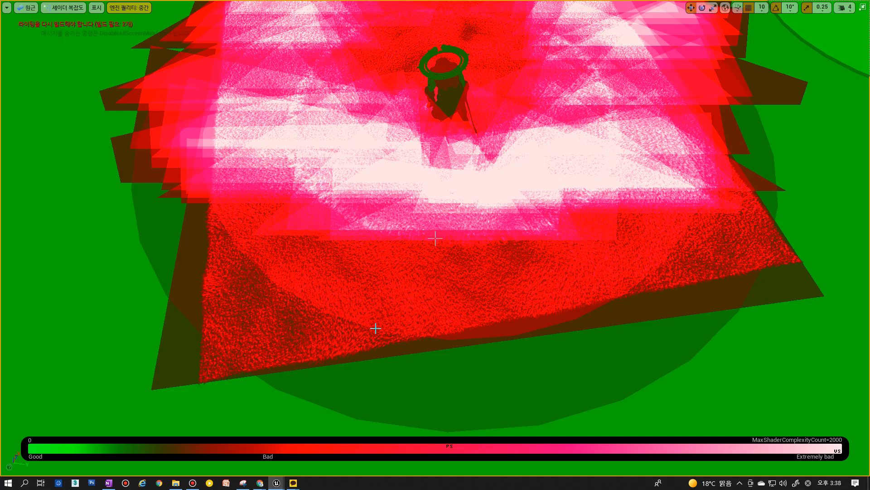
Examine the shader complexity of the Niagara wave effect from different distances and viewing angles.
key("s")
right_click_drag(375, 328, 405, 380)
key("w")
scroll(533, 350, "down", 5)
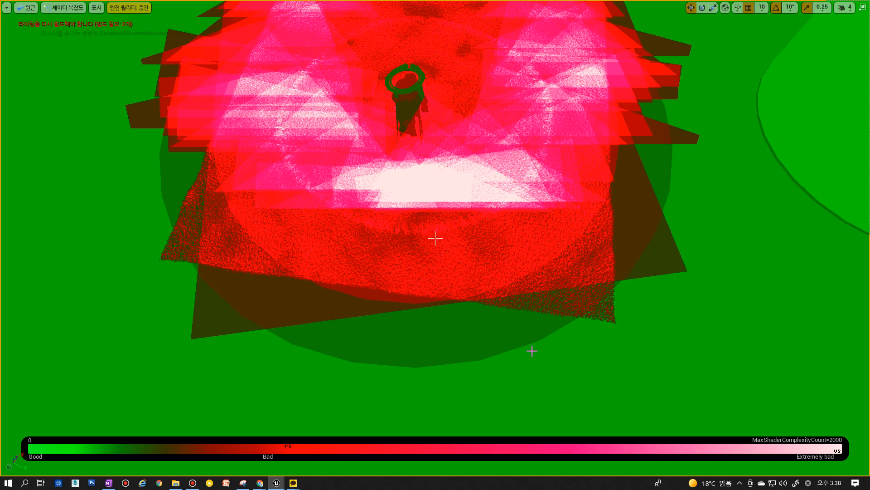
right_click_drag(495, 352, 495, 352)
key("s")
key("w")
right_click_drag(354, 227, 354, 229)
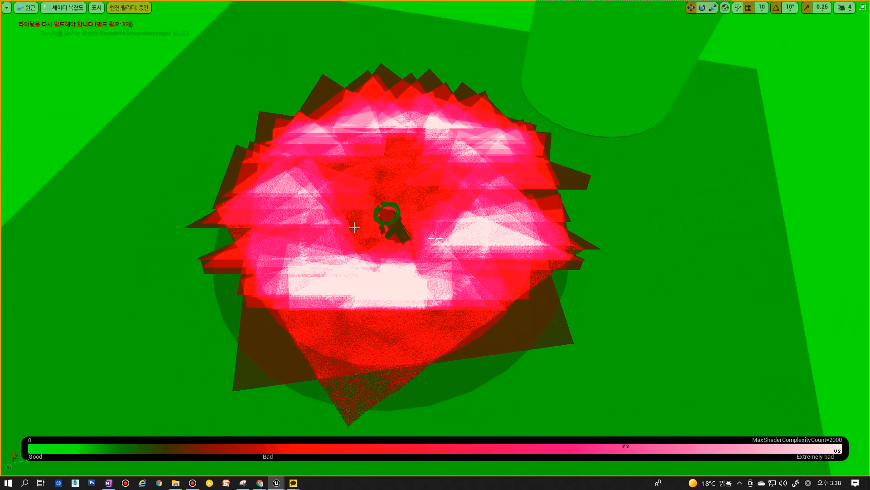
key("s")
right_click_drag(402, 405, 445, 387)
key("w")
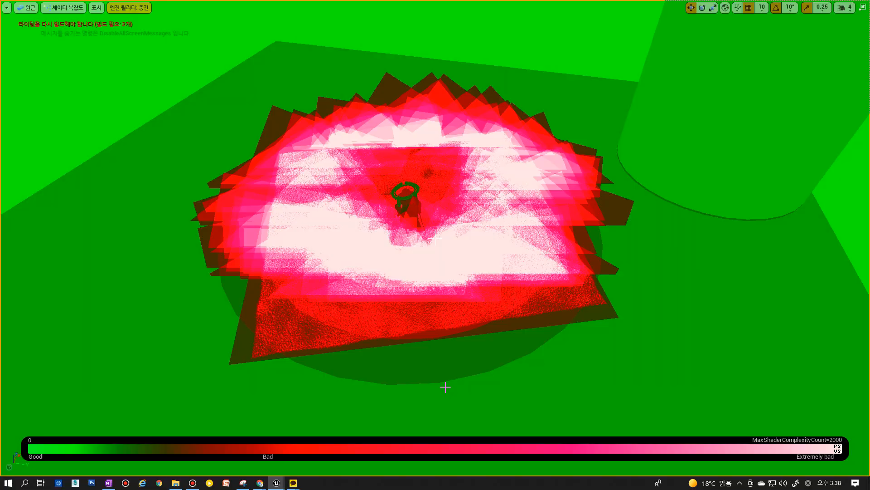
Inspect the shader complexity of the Niagara wave around the character and along its outer edge, close up and from afar.
right_click_drag(596, 388, 591, 387)
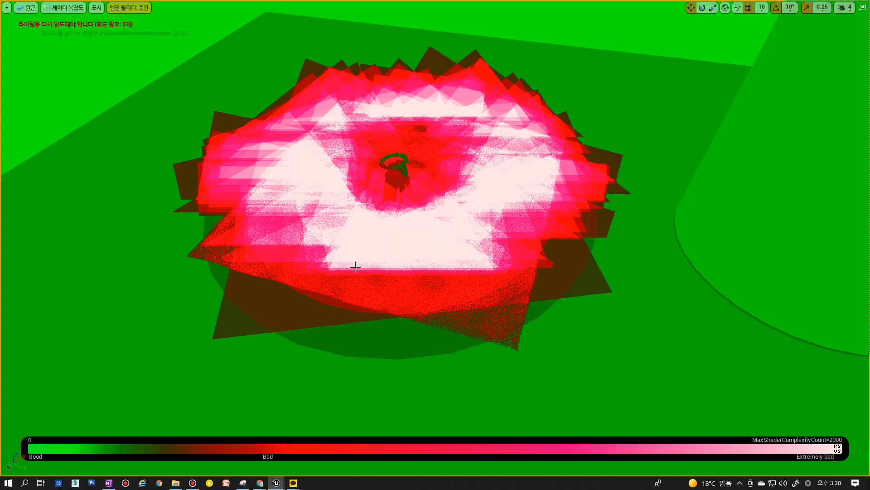
right_click_drag(363, 234, 394, 254)
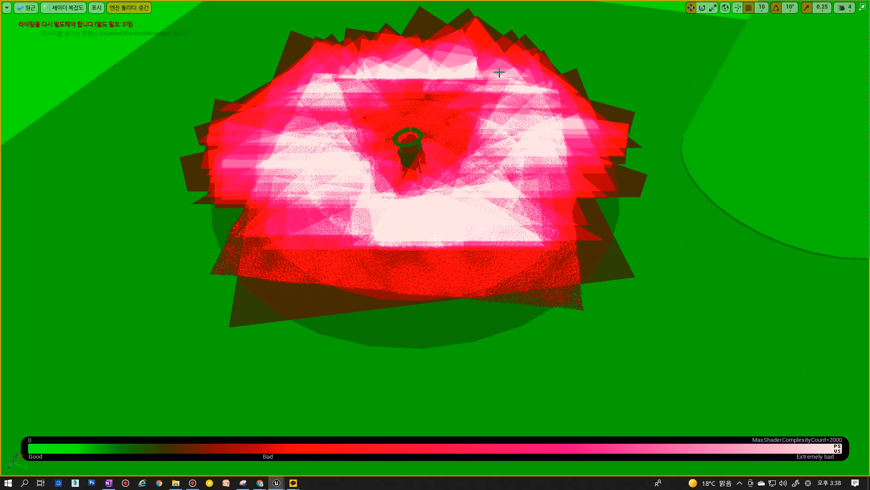
right_click_drag(406, 184, 405, 184)
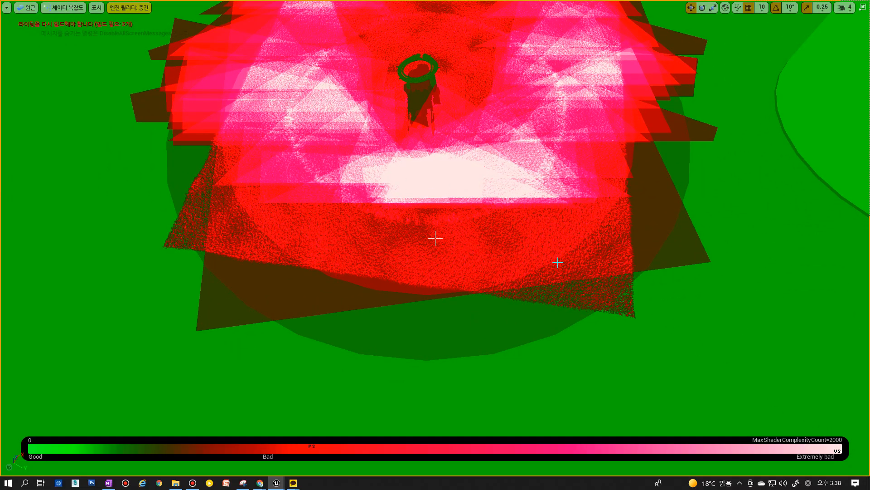
right_click_drag(408, 216, 391, 215)
scroll(391, 215, "down", 1)
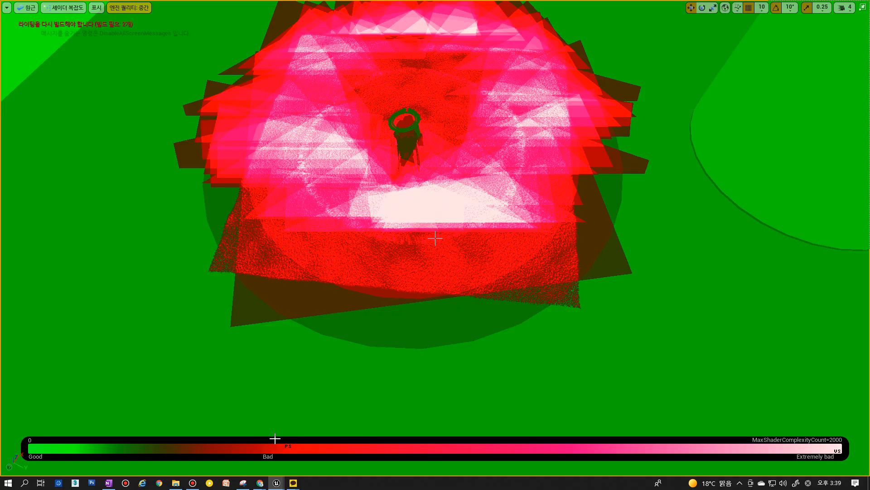
scroll(579, 301, "up", 1)
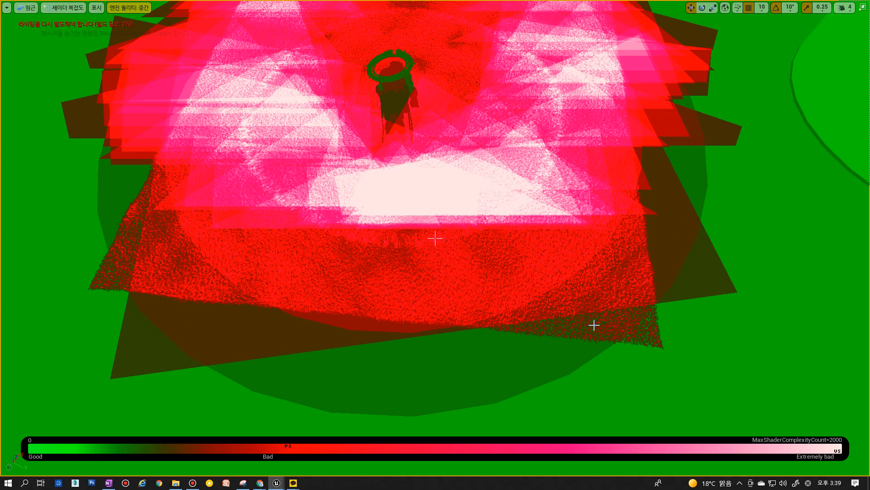
scroll(593, 325, "up", 1)
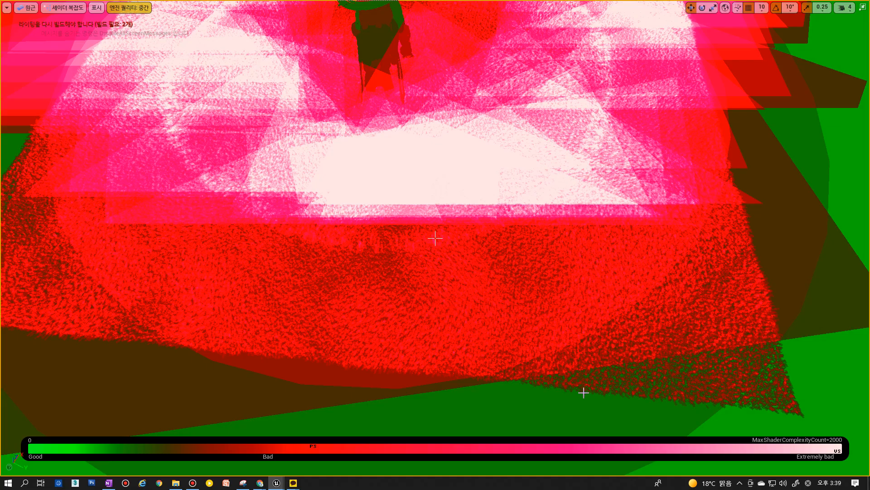
scroll(55, 335, "down", 3)
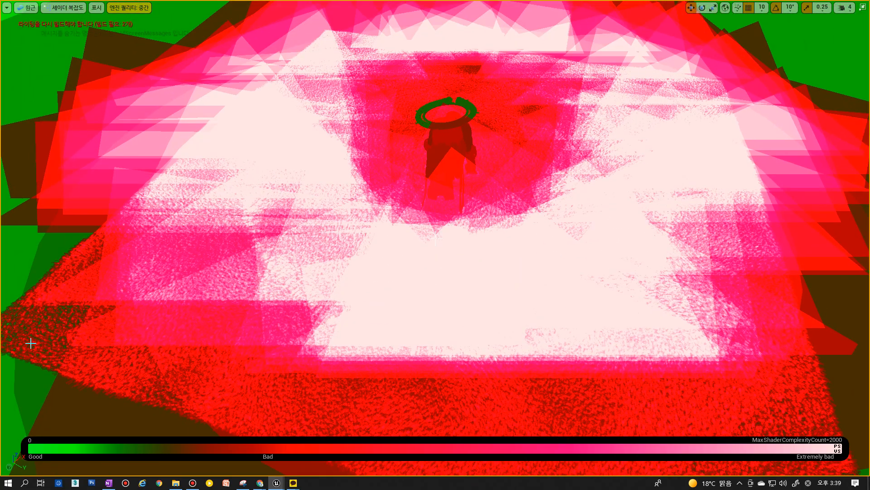
scroll(408, 346, "down", 5)
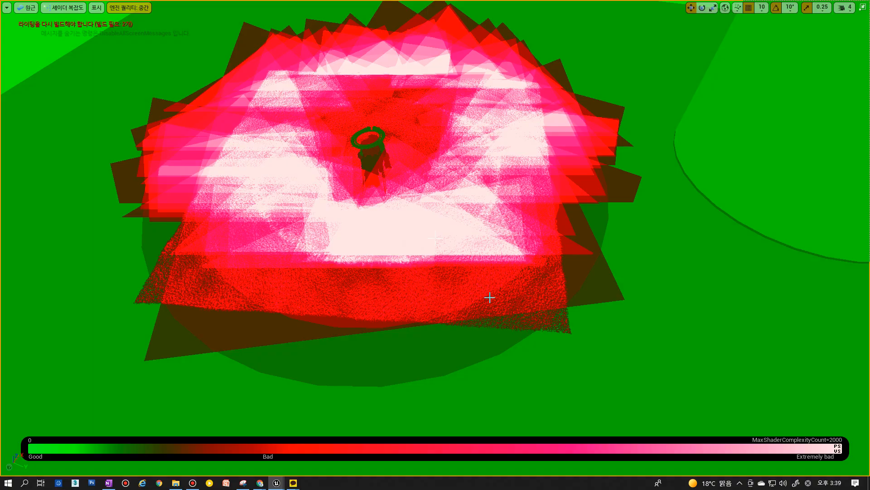
Leave full screen and stop the play session of VFX_TestLevel.
key("F11")
right_click_drag(451, 296, 462, 300)
left_click(413, 32)
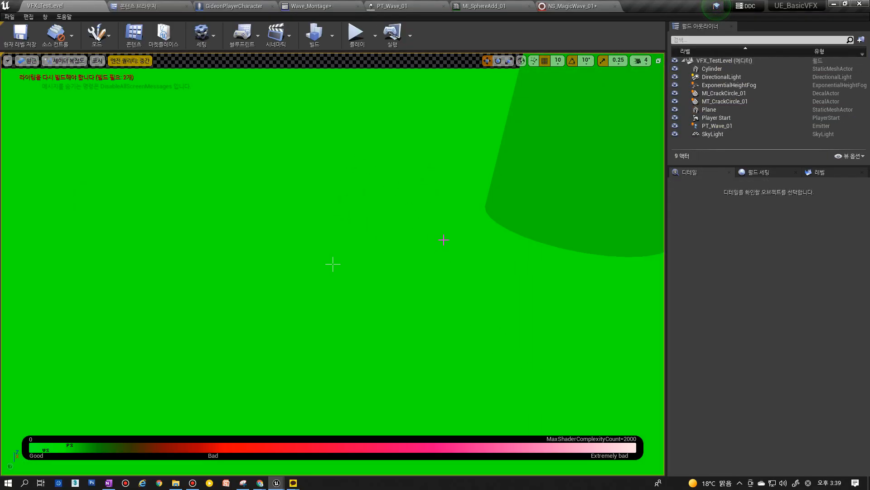
In NS_MagicWave_01, inspect the Curl Noise Force settings of the Gpu_Magic emitter.
left_click(569, 6)
right_click(467, 236)
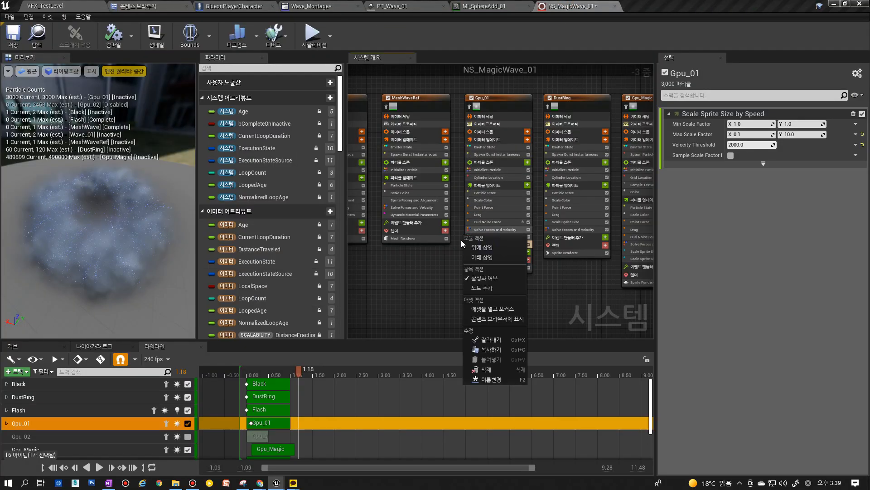
right_click_drag(462, 244, 492, 233)
right_click_drag(628, 253, 415, 241)
scroll(415, 241, "up", 3)
left_click(481, 199)
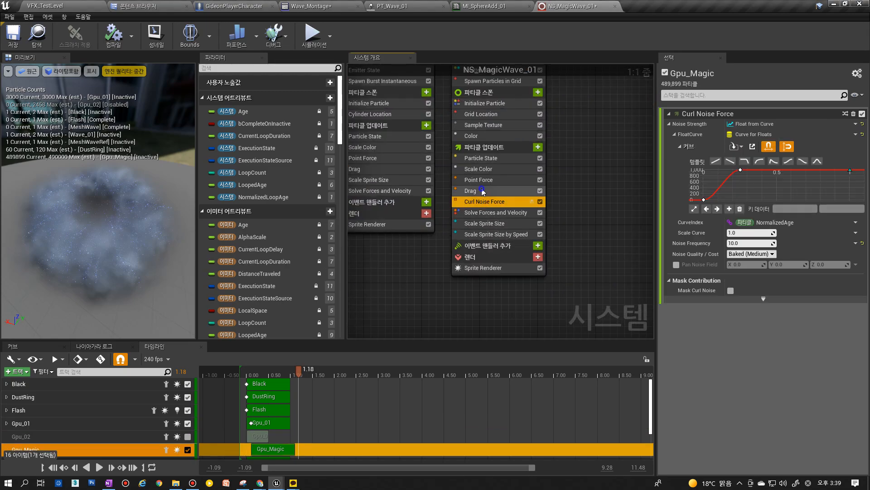
Review the emitter settings and emitter properties of Gpu_Magic, including its Sim Target and Fixed Bounds.
right_click(482, 189)
right_click_drag(444, 177, 461, 239)
left_click(526, 93)
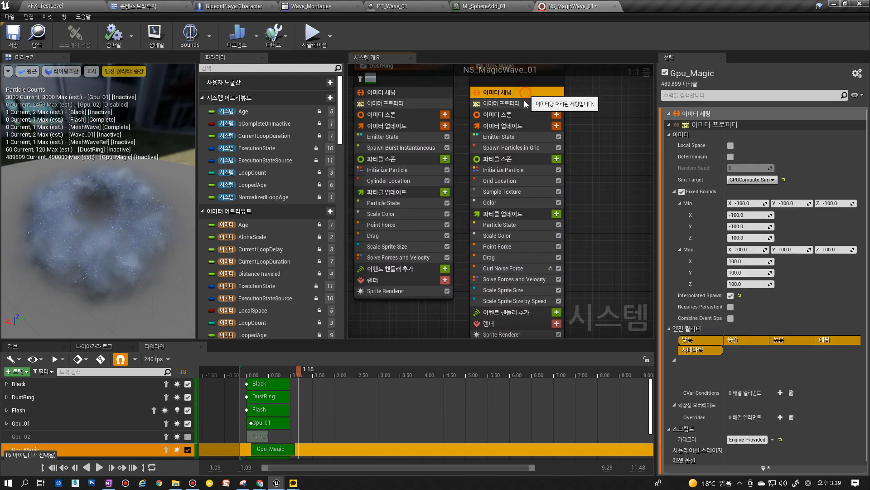
right_click_drag(506, 108, 495, 138)
left_click(500, 134)
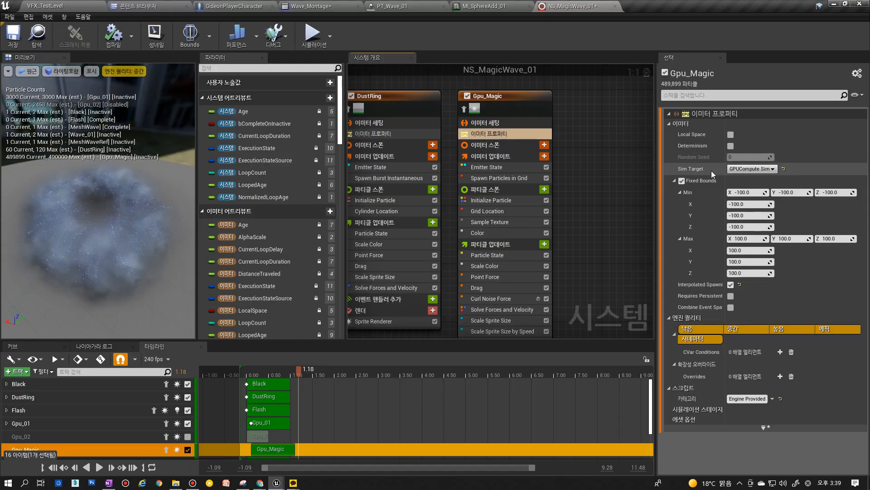
right_click_drag(503, 321, 501, 265)
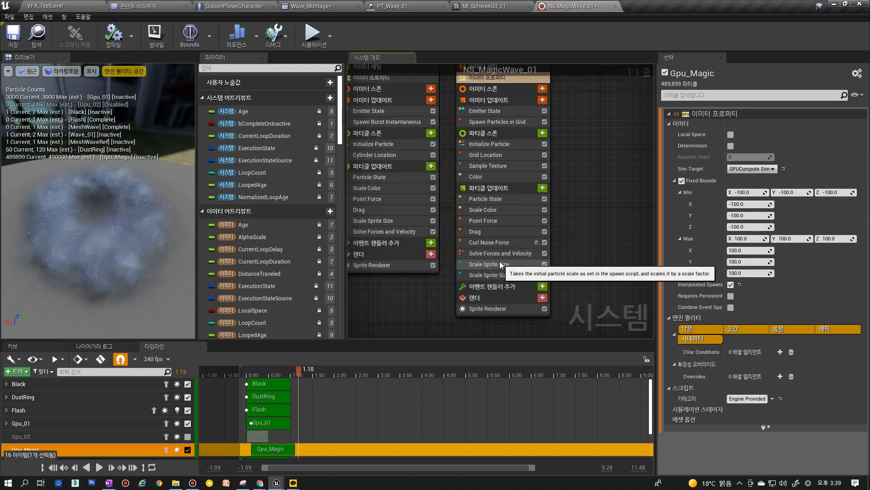
left_click(413, 6)
left_click(553, 6)
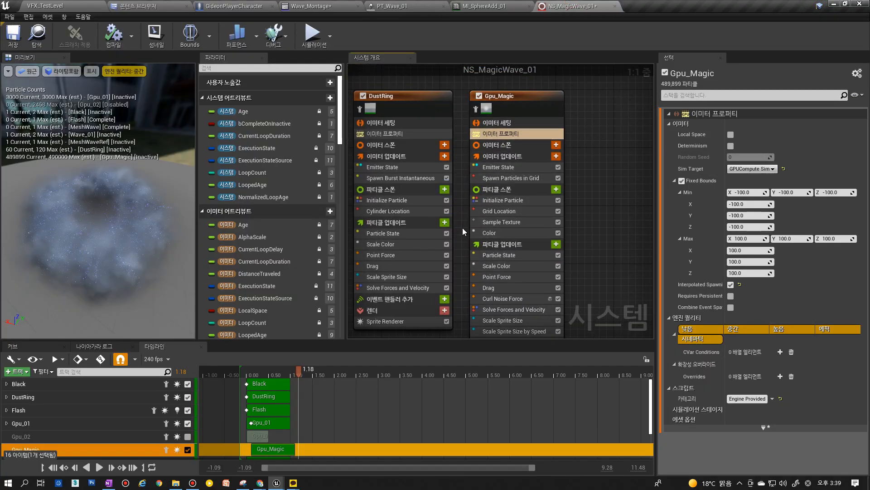
scroll(467, 199, "down", 2)
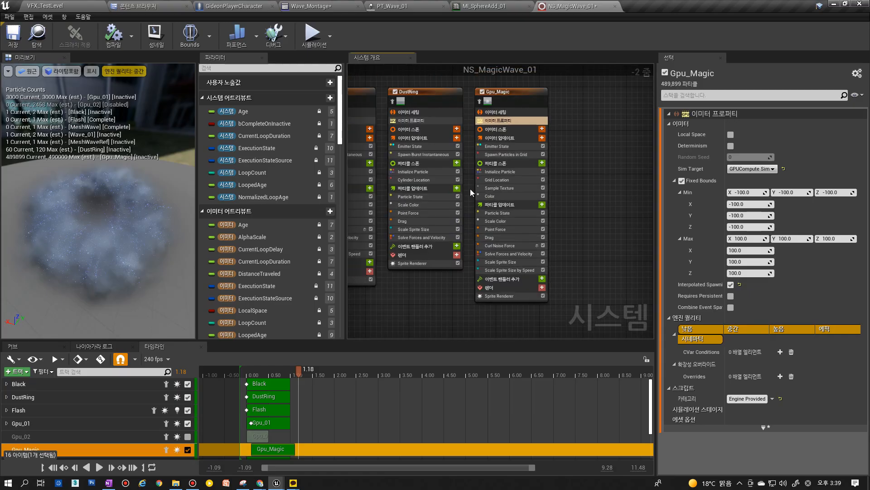
right_click_drag(469, 188, 513, 174)
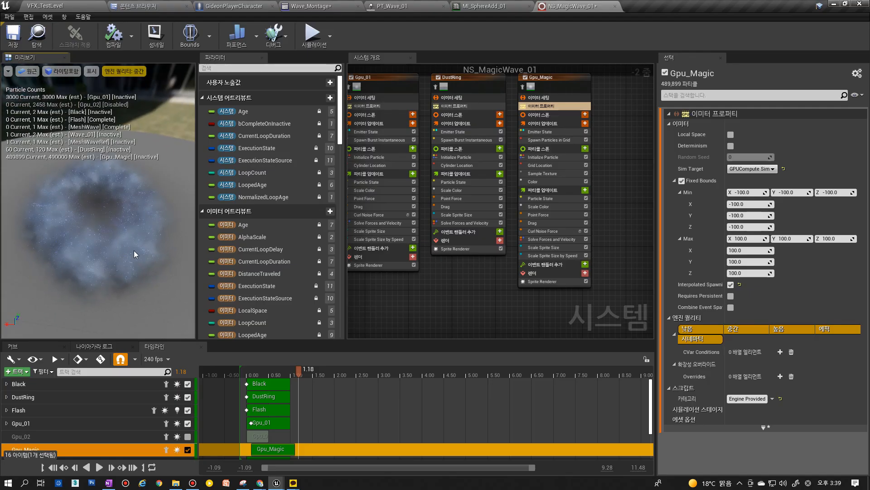
Play NS_MagicWave_01 from its timeline start, move the playhead to 0.42, and compare the preview with PT_Wave_01.
left_click(241, 371)
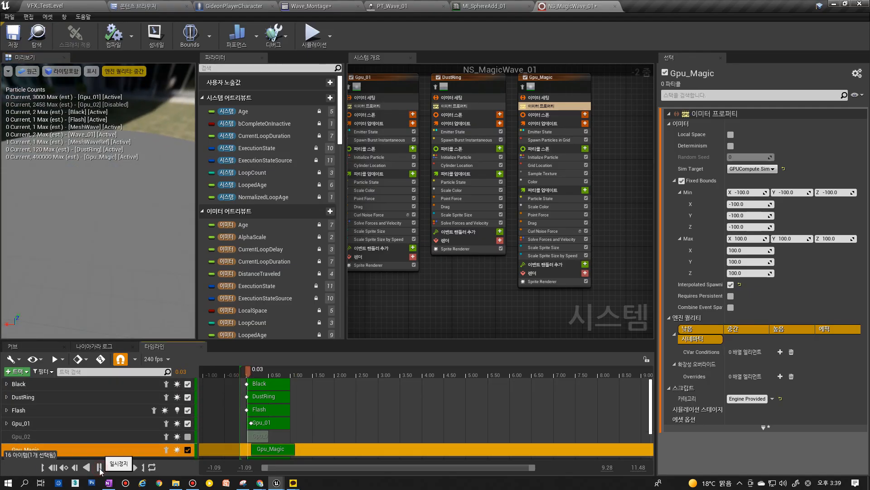
left_click(99, 467)
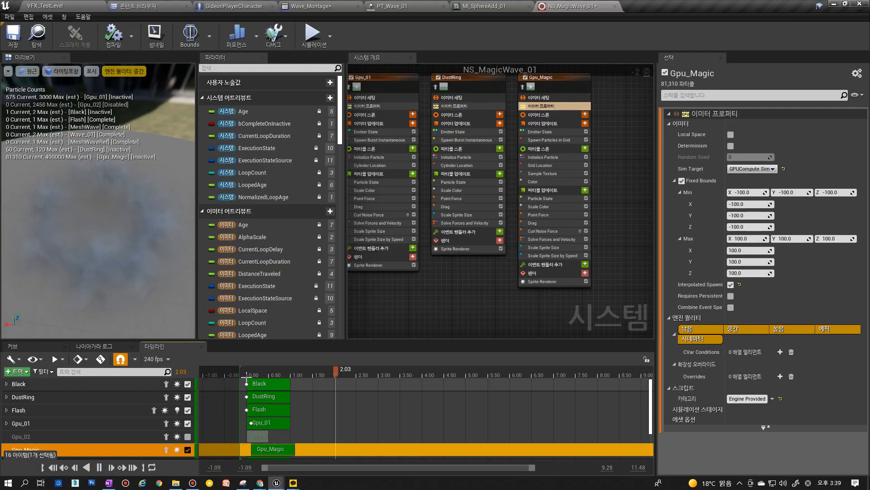
left_click(99, 468)
left_click(100, 468)
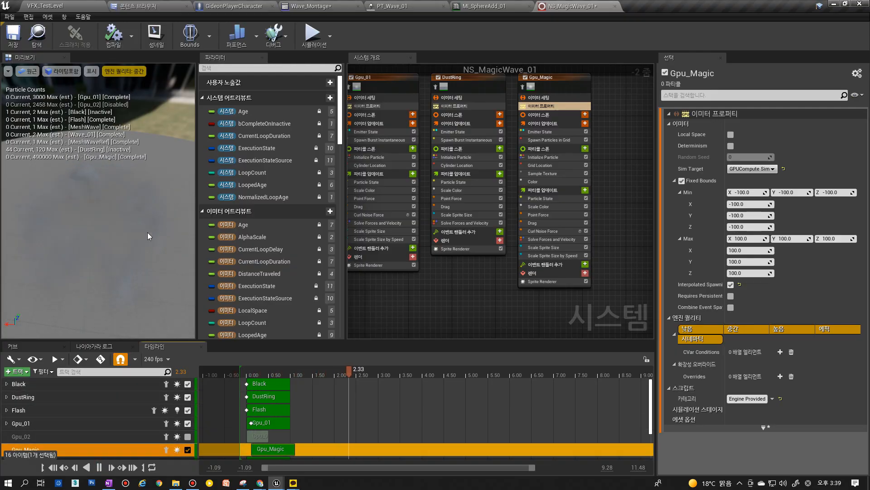
left_click(267, 370)
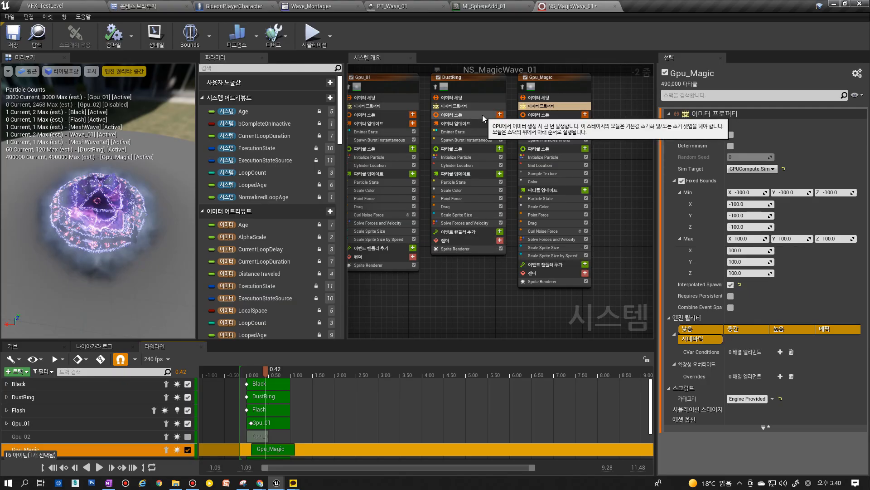
left_click(392, 6)
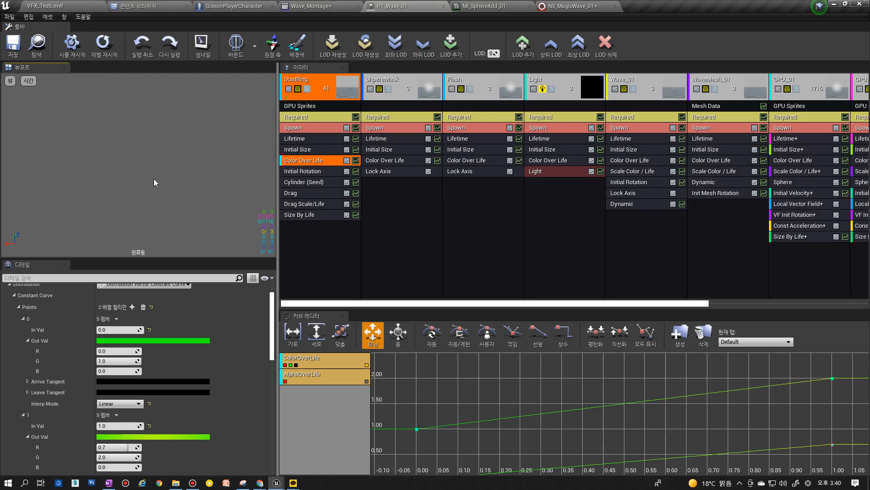
left_click(567, 6)
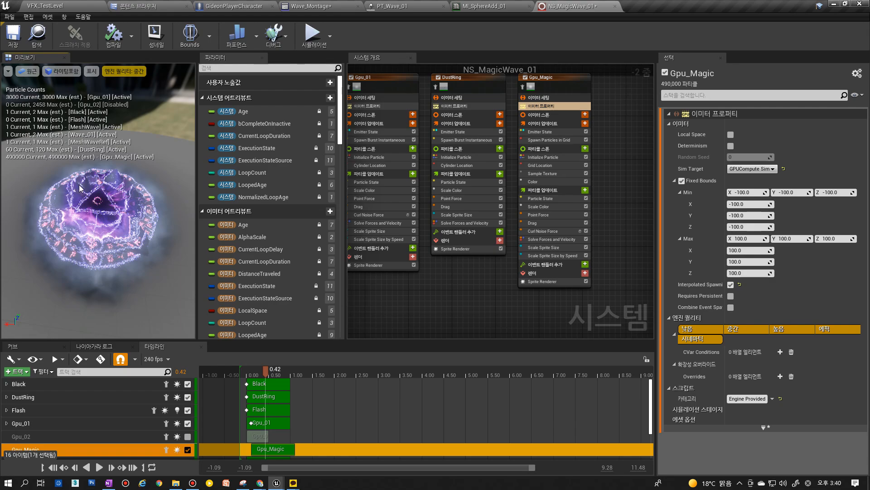
Return the VFX_TestLevel viewport from Shader Complexity to the Lit view mode.
left_click(74, 5)
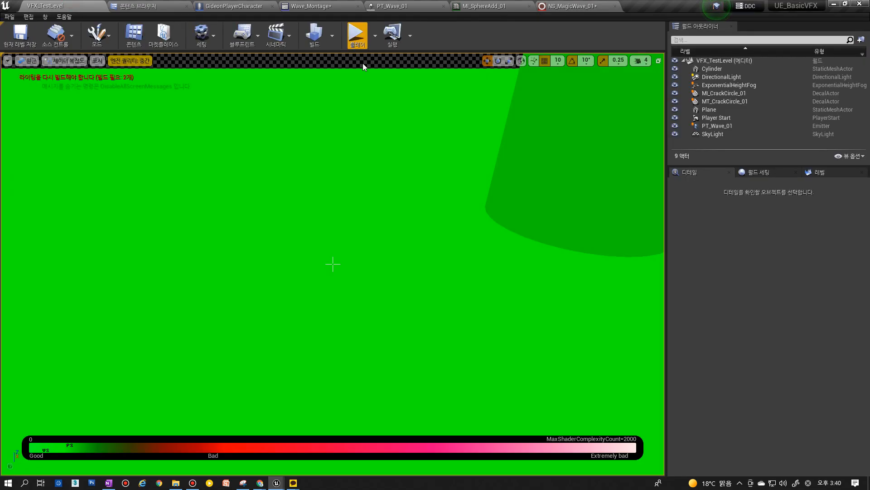
left_click(62, 62)
left_click(62, 78)
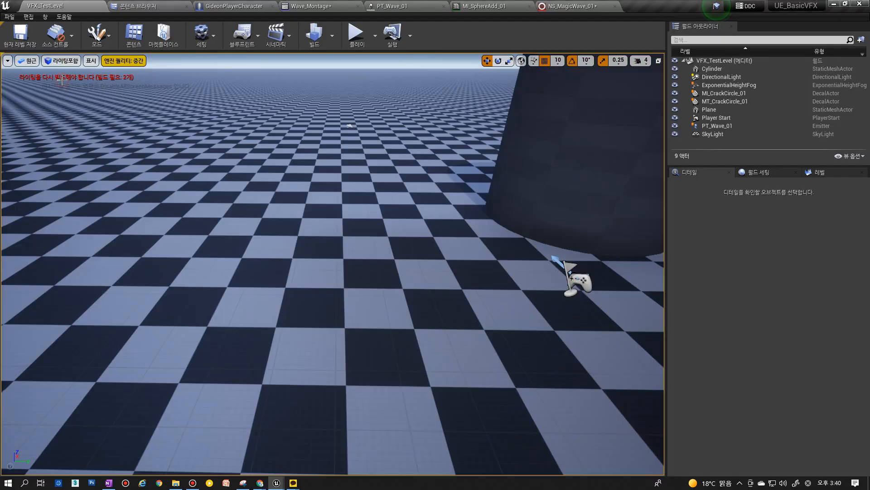
Check the wave notifies in Wave_Montage and compare the Cascade effect PT_Wave_01 with NS_MagicWave_01.
left_click(312, 6)
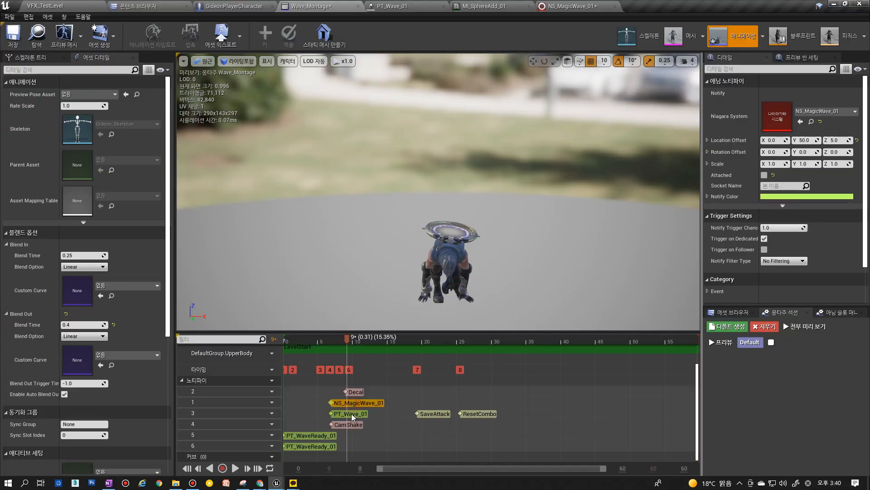
left_click(44, 5)
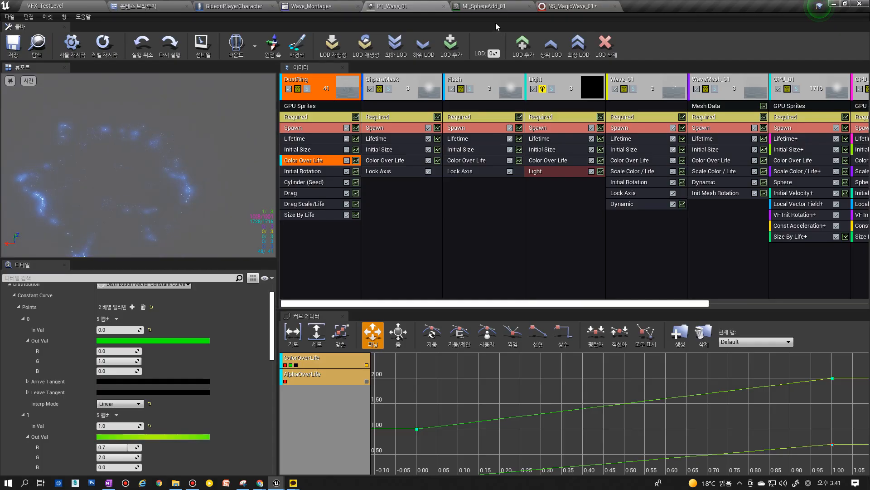
left_click(572, 6)
left_click(431, 6)
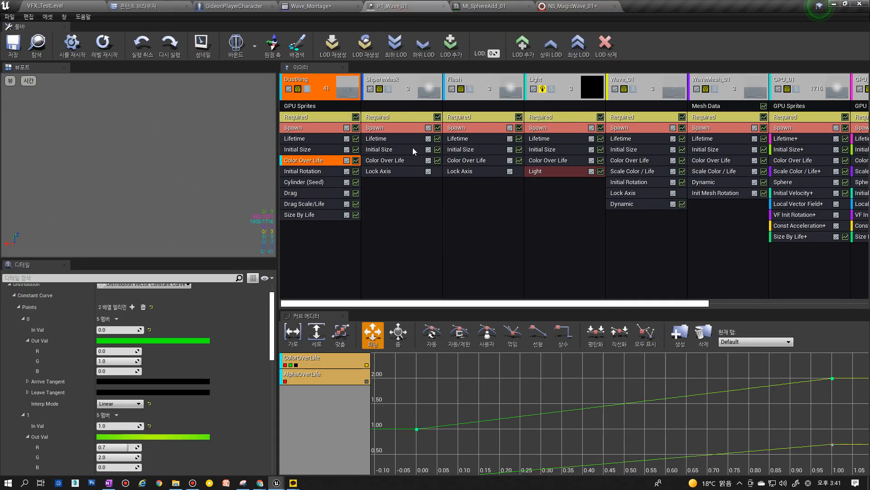
left_click(576, 6)
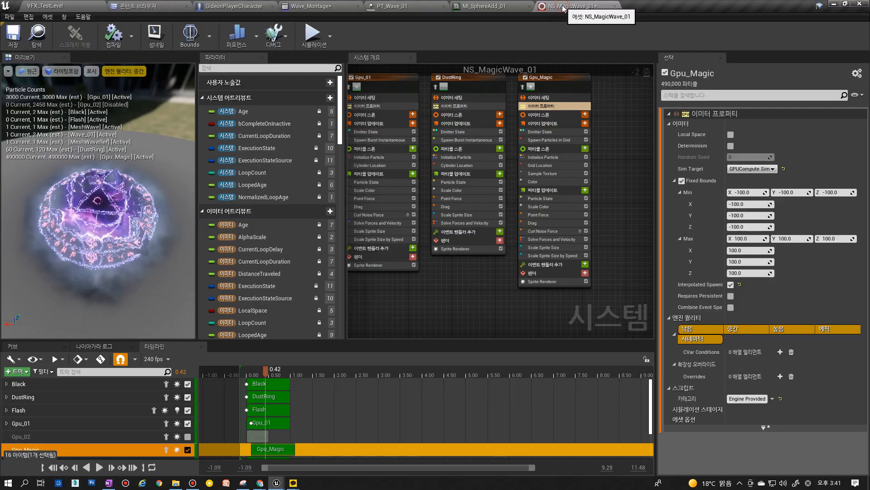
Look over the emitter stacks of NS_MagicWave_01 and replay its preview from before time zero.
scroll(515, 280, "down", 3)
right_click_drag(469, 267, 521, 259)
scroll(521, 259, "up", 2)
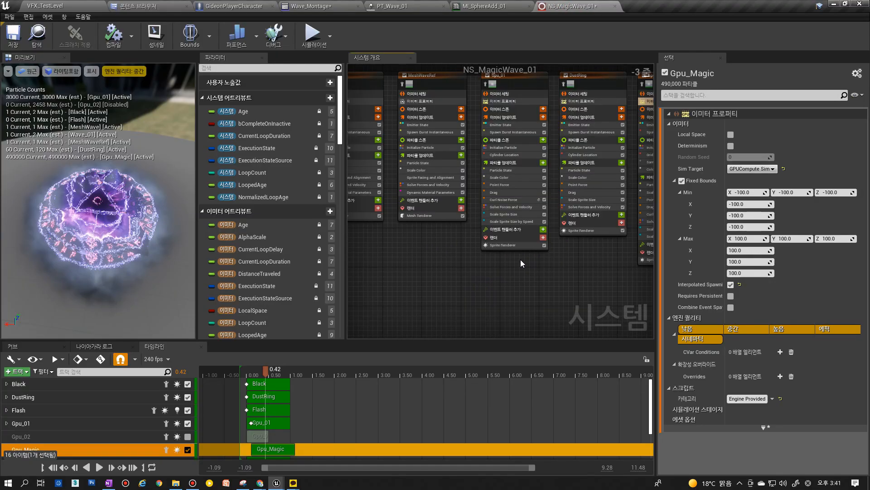
right_click_drag(451, 262, 475, 293)
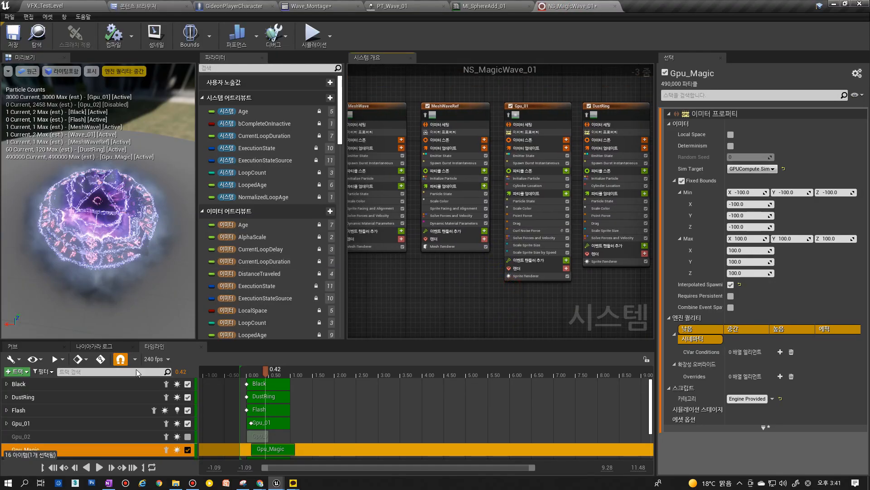
left_click_drag(255, 377, 241, 376)
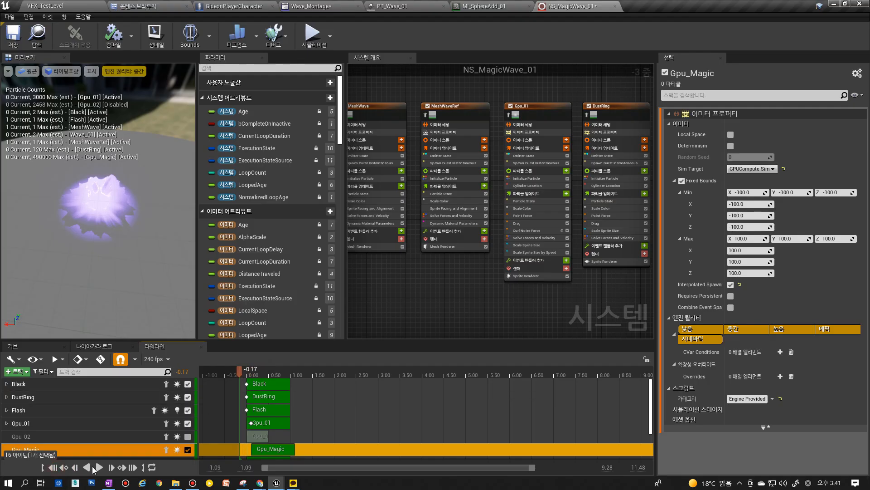
left_click(99, 467)
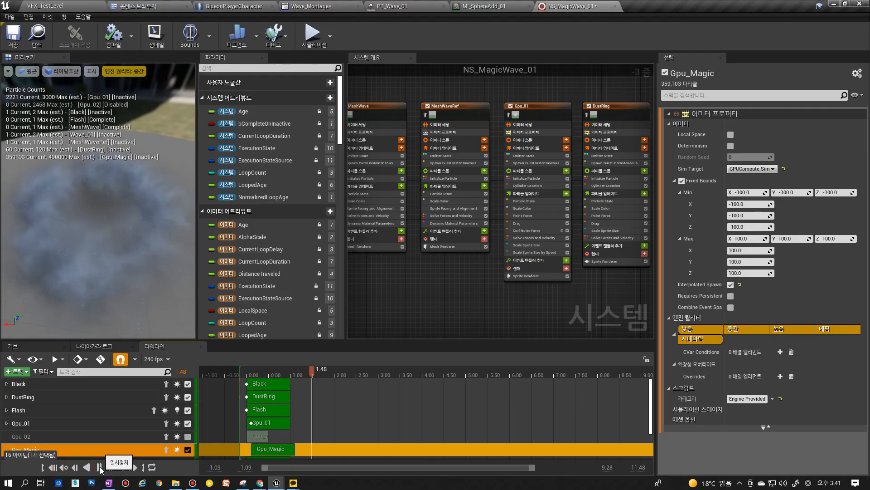
left_click(101, 470)
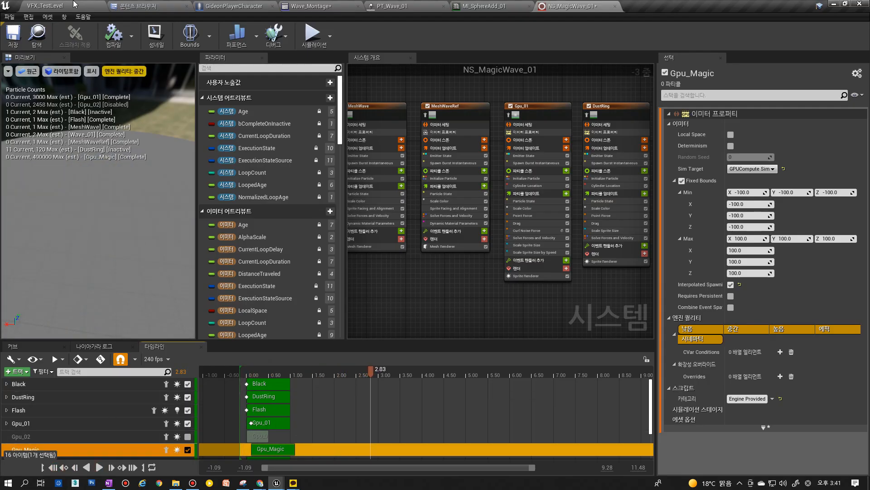
Play VFX_TestLevel in full screen and trigger the Niagara wave attack several times near the cylinder.
left_click(44, 6)
left_click(392, 34)
key("F11")
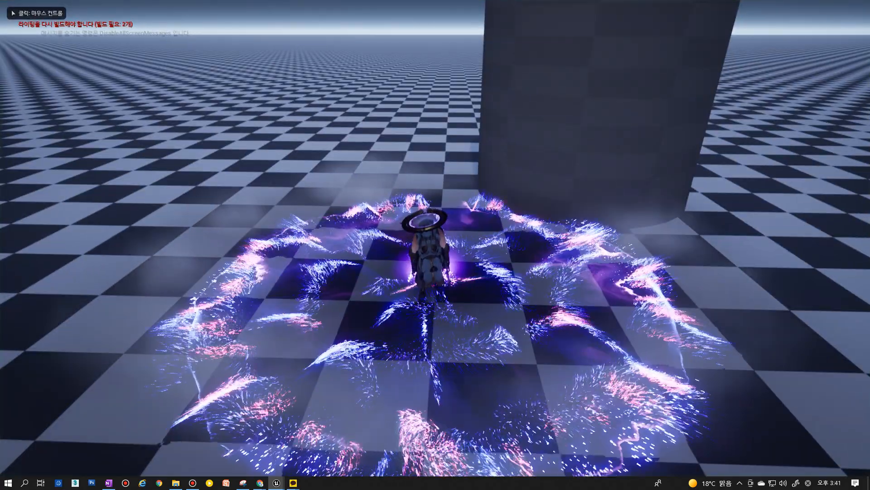
key("1")
key("1")
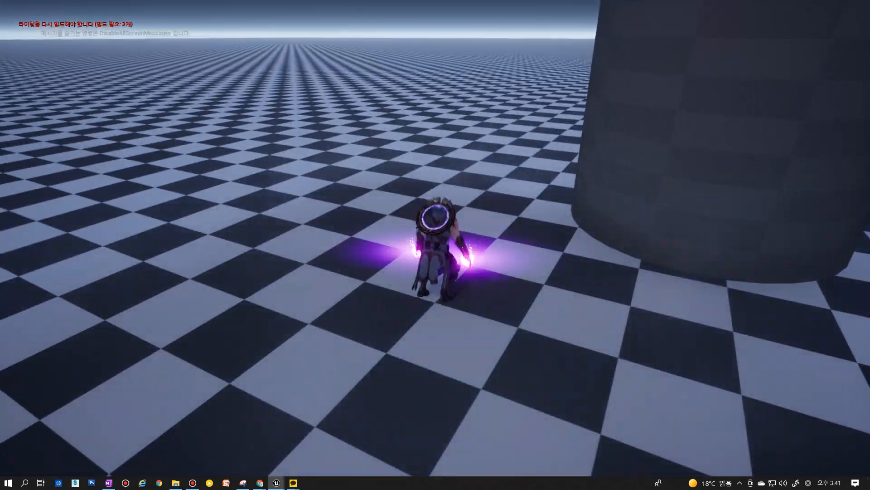
key("1")
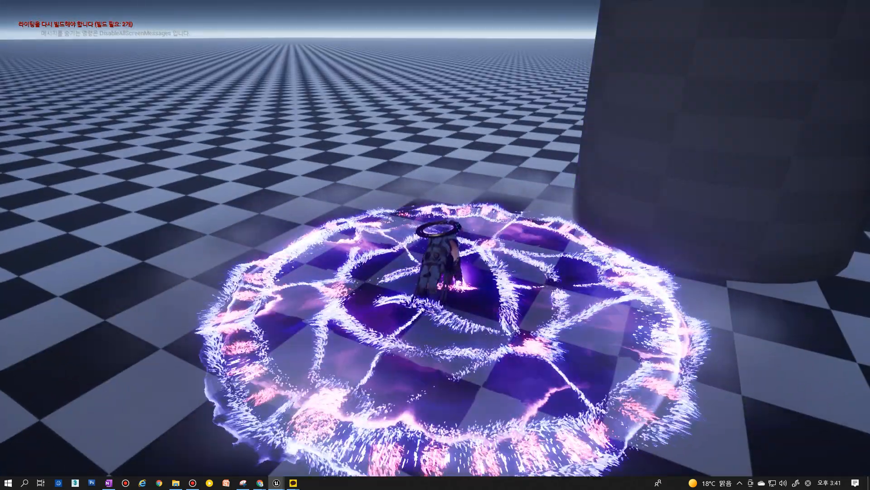